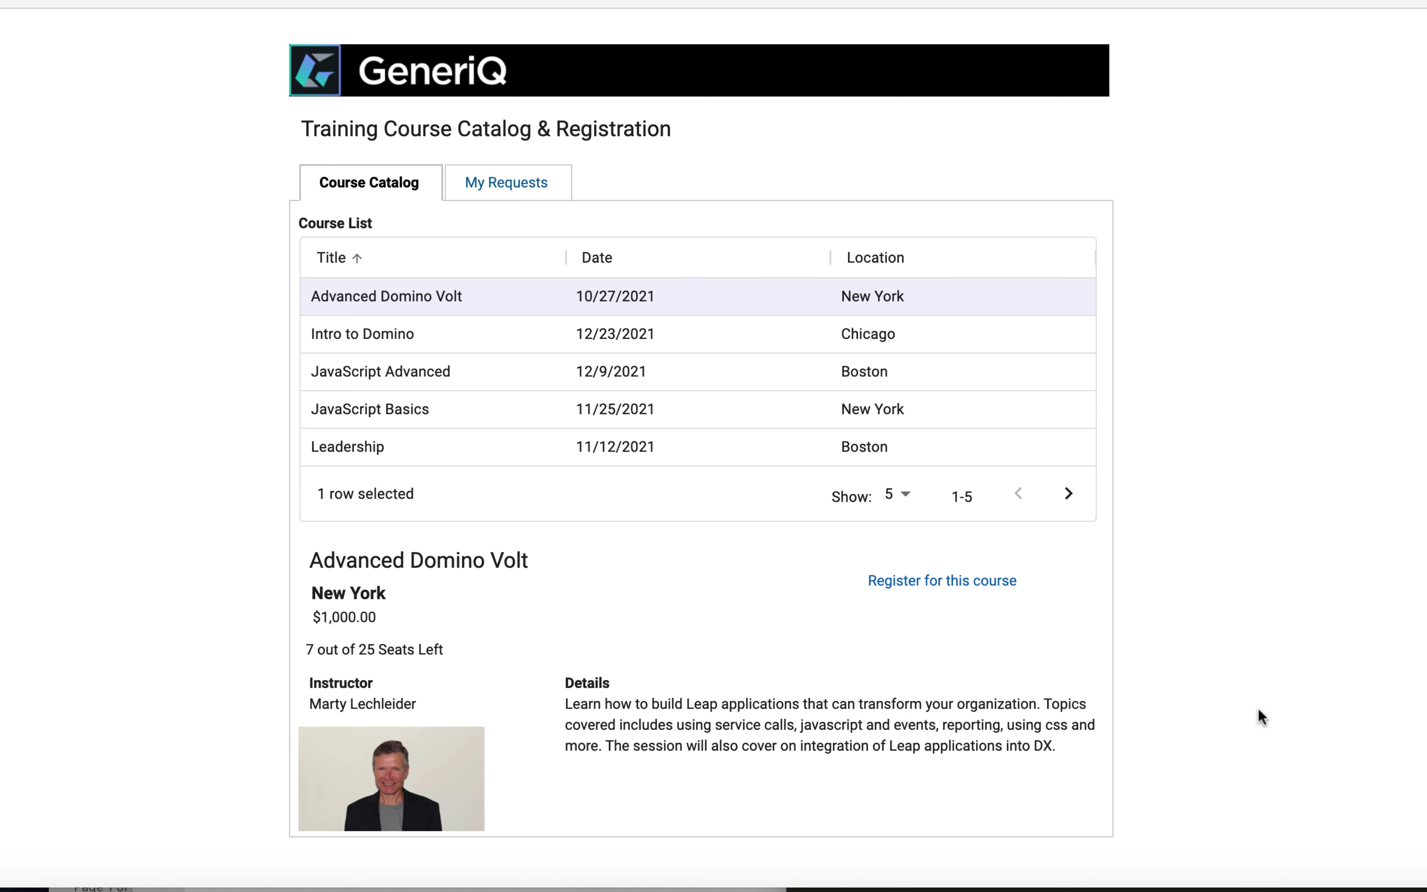
Browse the JavaScript Advanced, JavaScript Basics and Leadership courses in the course catalog to view their details
{"action": "left_click", "coordinate": [519, 358]}
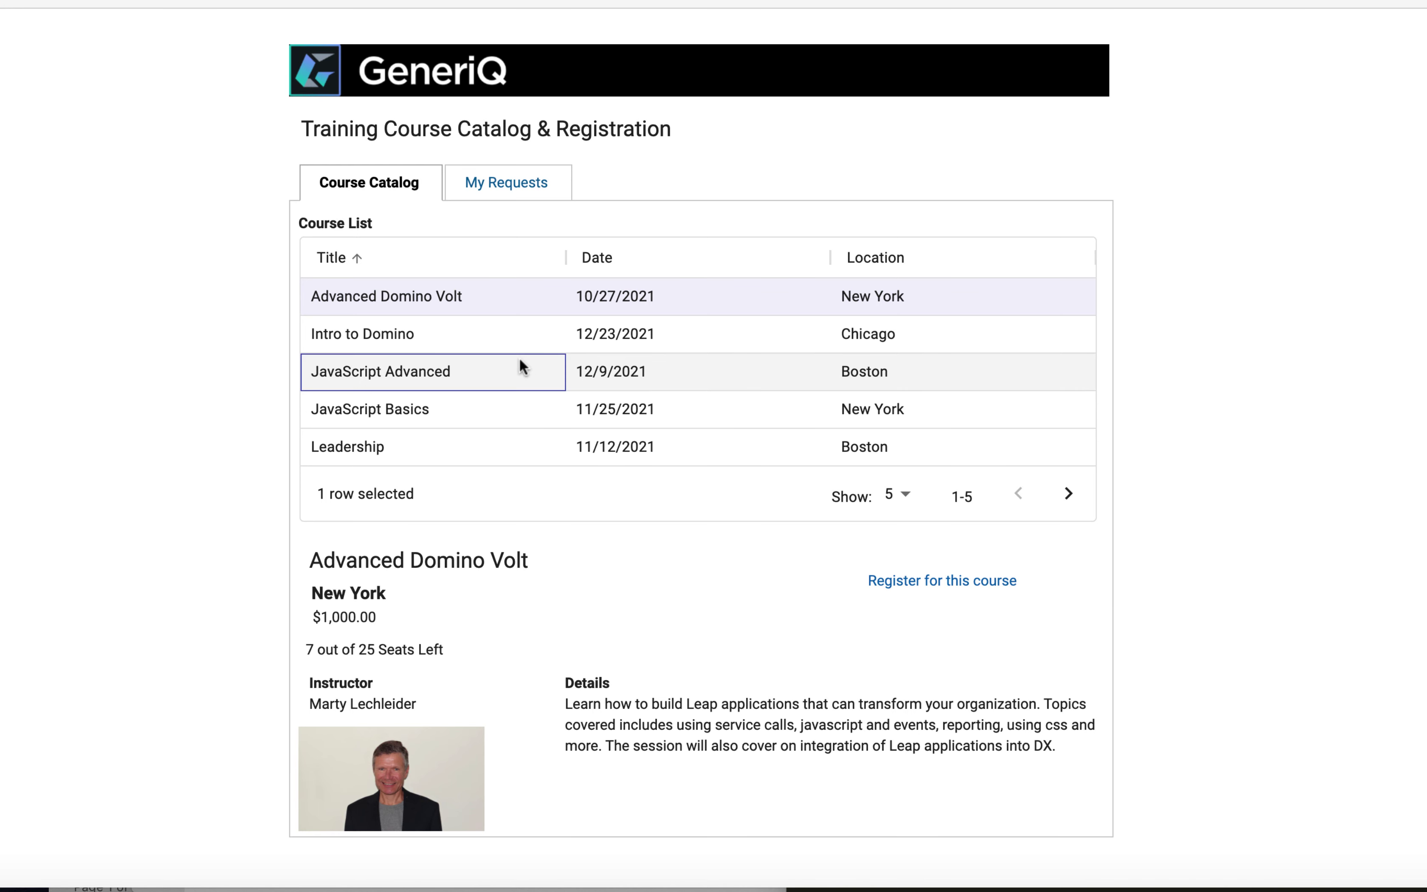
{"action": "left_click", "coordinate": [513, 399]}
{"action": "left_click", "coordinate": [491, 448]}
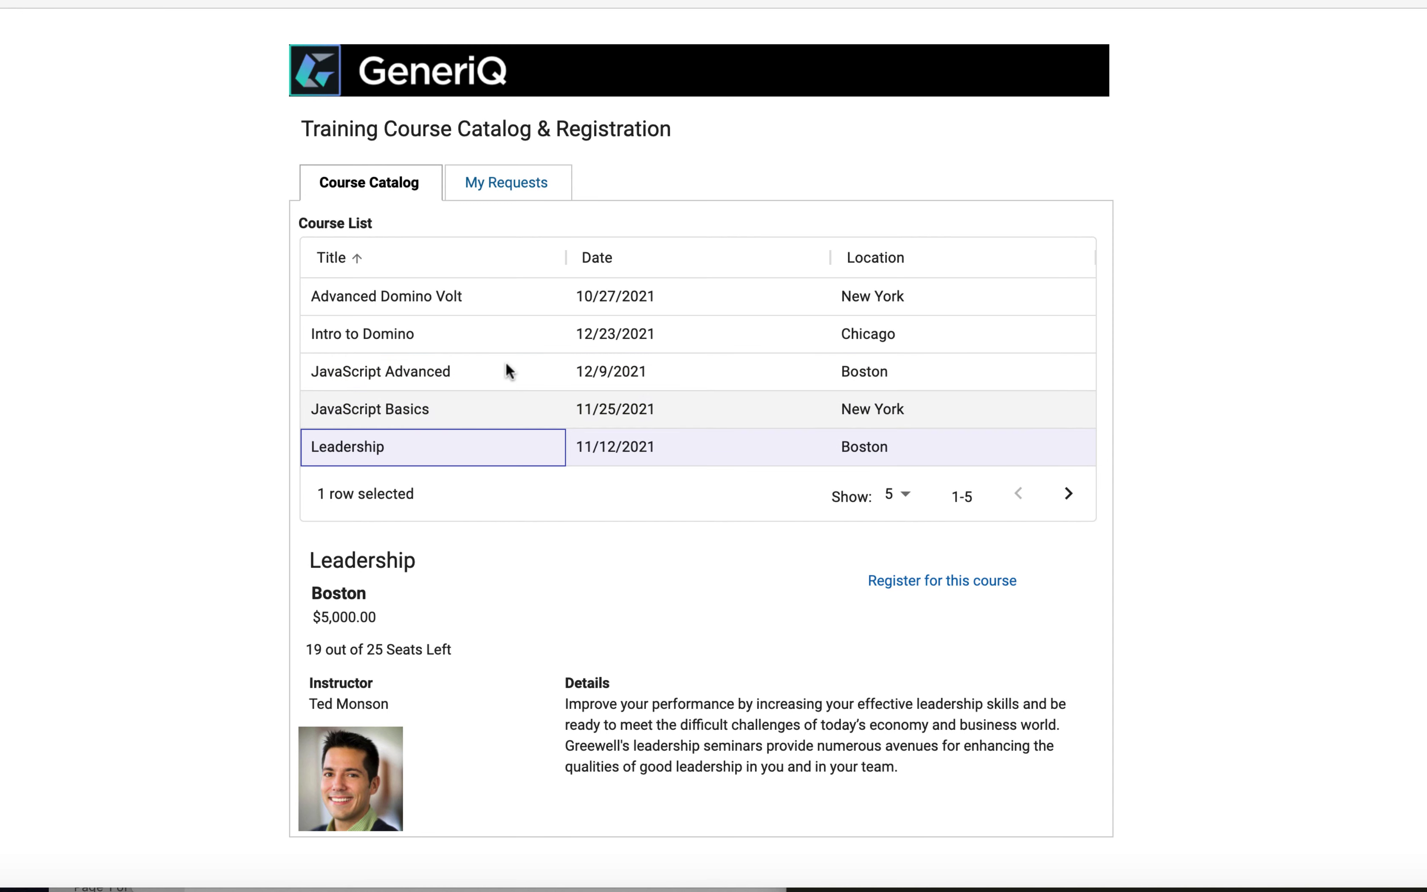
Register for the Advanced Domino Volt course with the business justification "Great product! I need to attend this course." and submit the request
{"action": "left_click", "coordinate": [495, 295]}
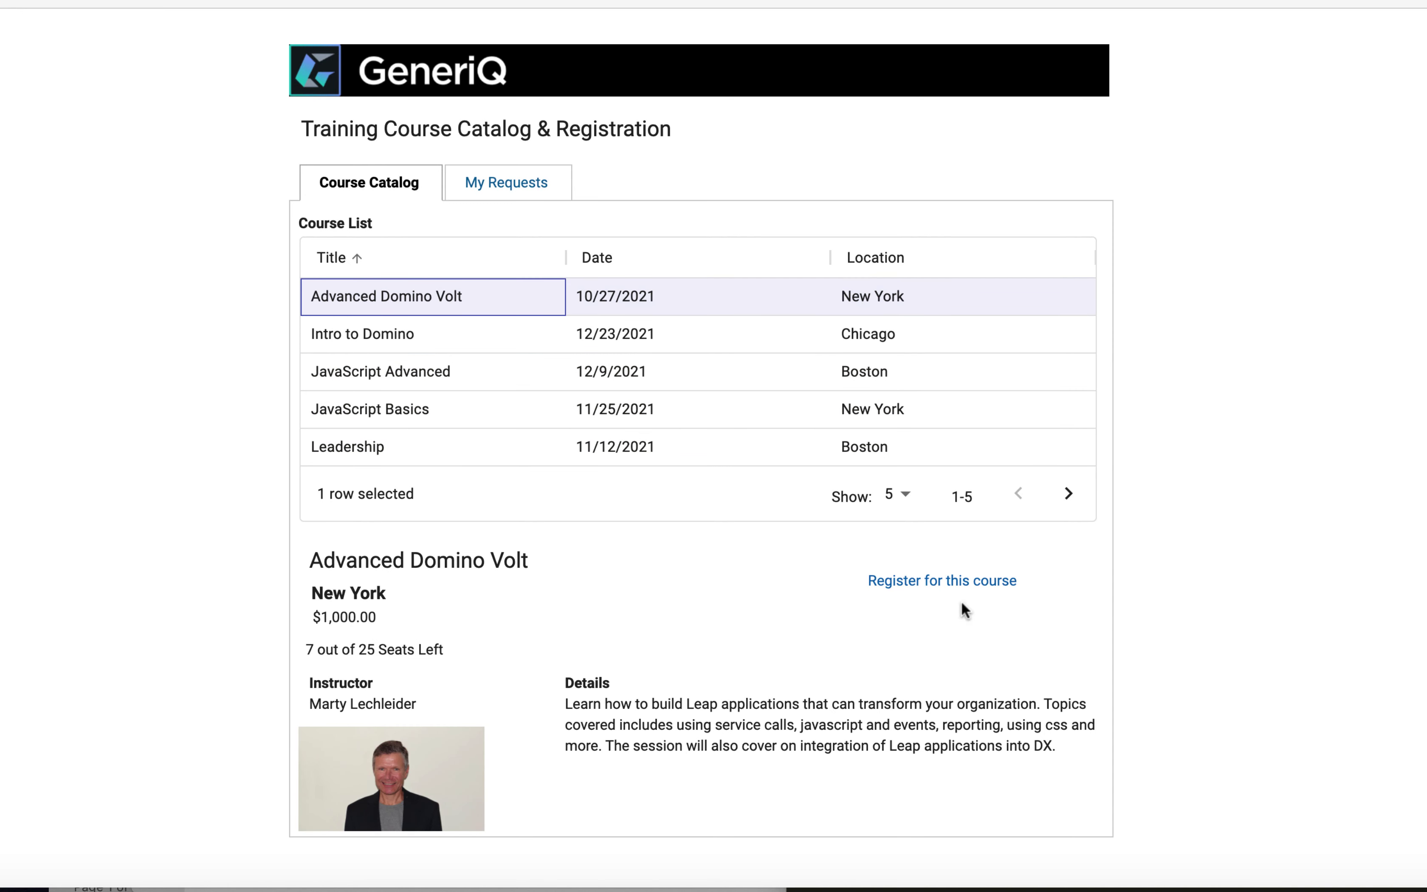
{"action": "left_click", "coordinate": [960, 581]}
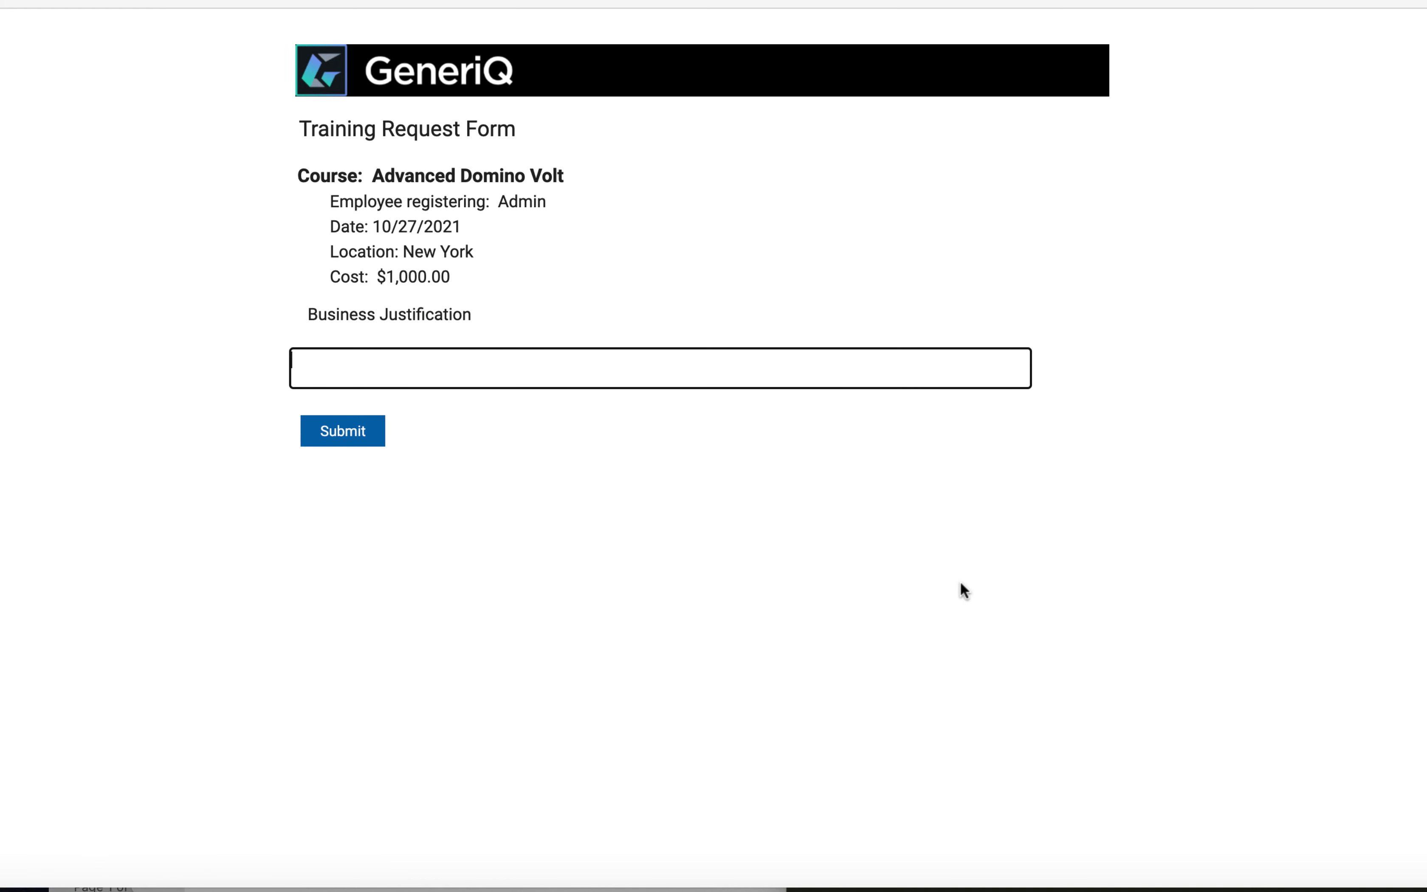
{"action": "type", "text": "Great product! I need to attend this course."}
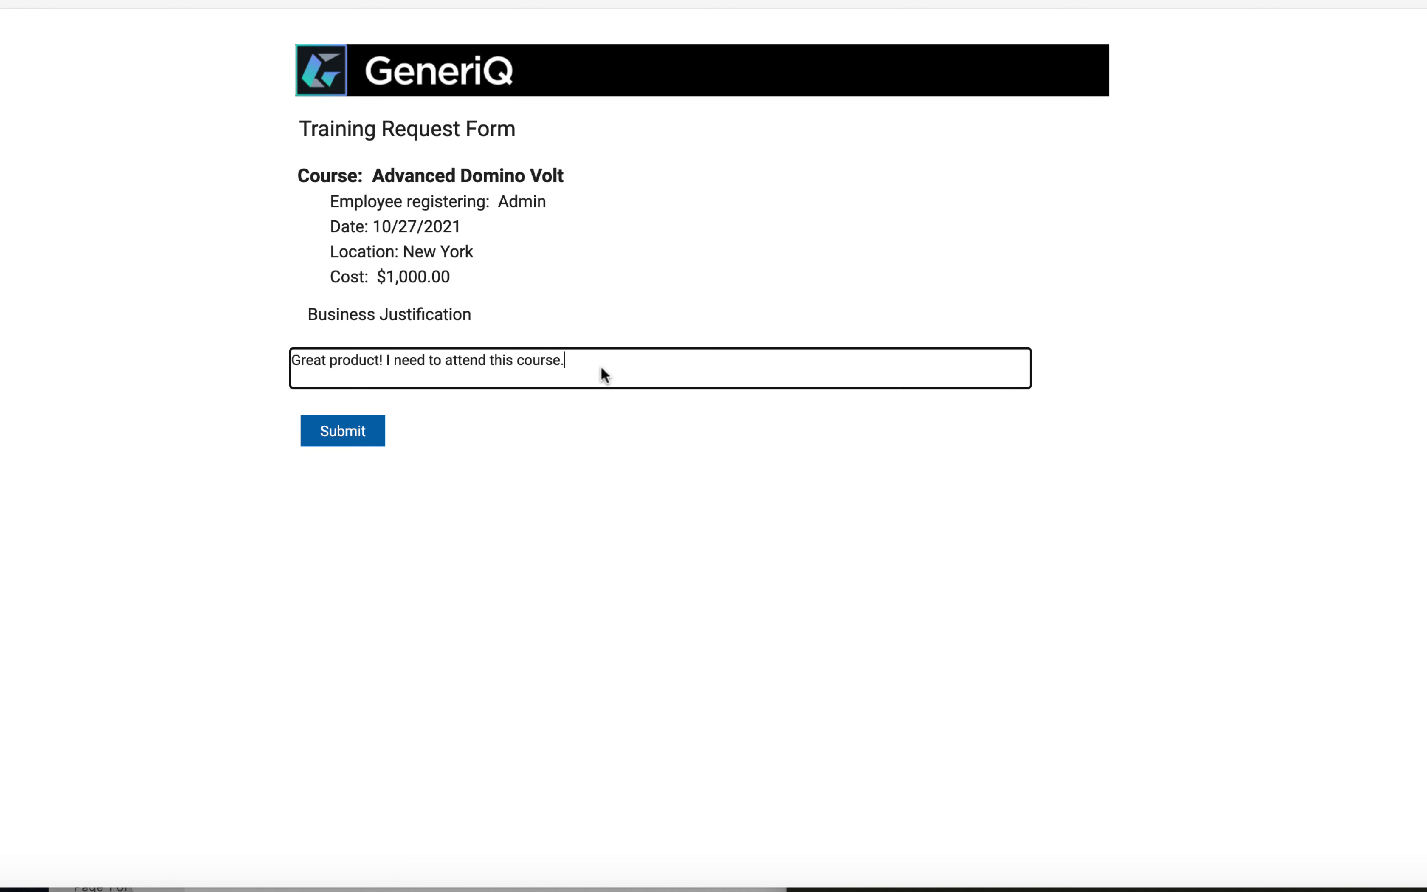
{"action": "left_click", "coordinate": [357, 436]}
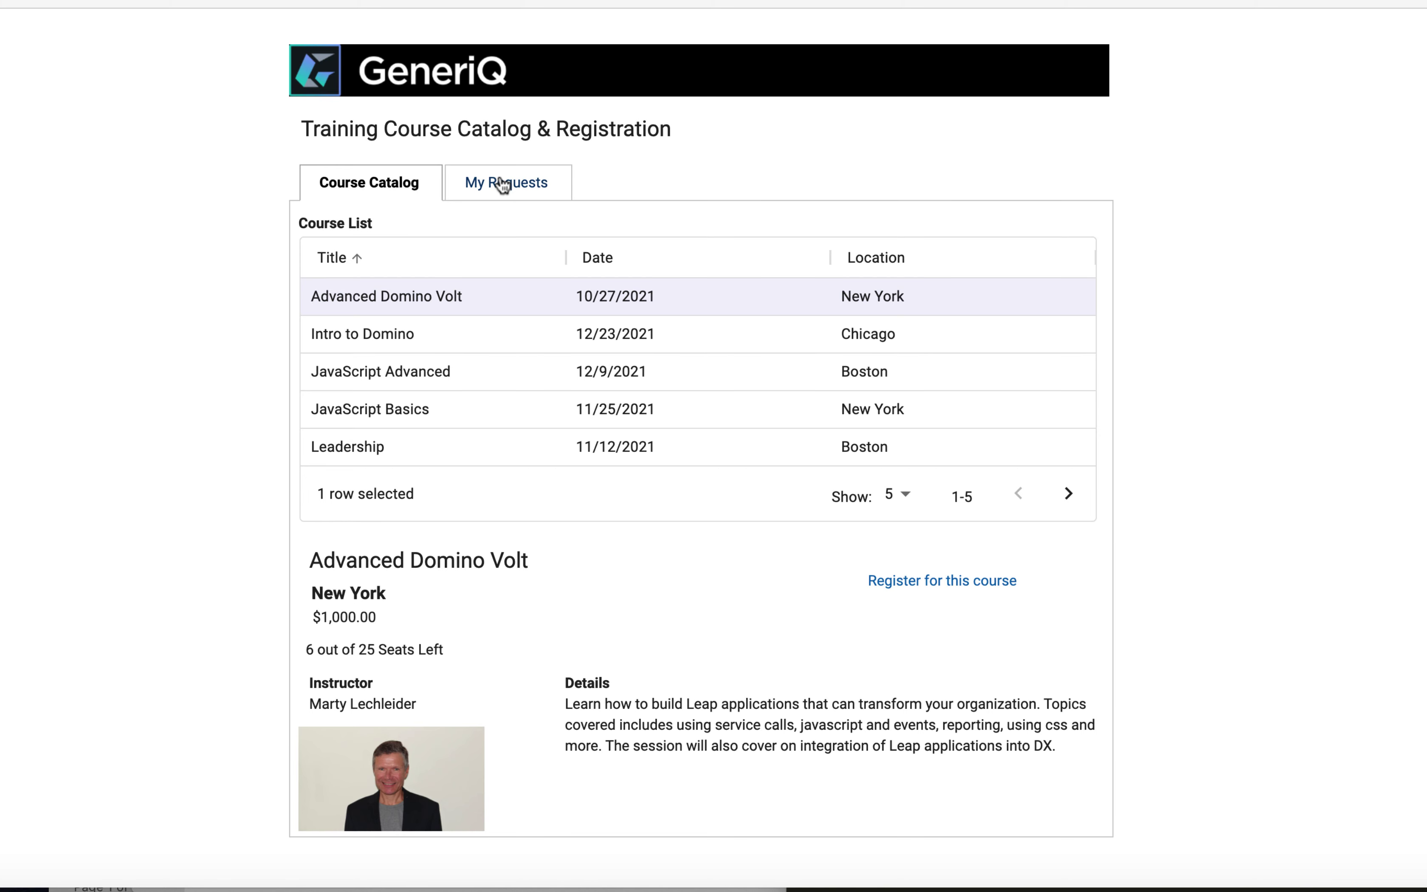
Open the submitted Advanced Domino Volt request from the list of own requests and approve it
{"action": "left_click", "coordinate": [502, 185]}
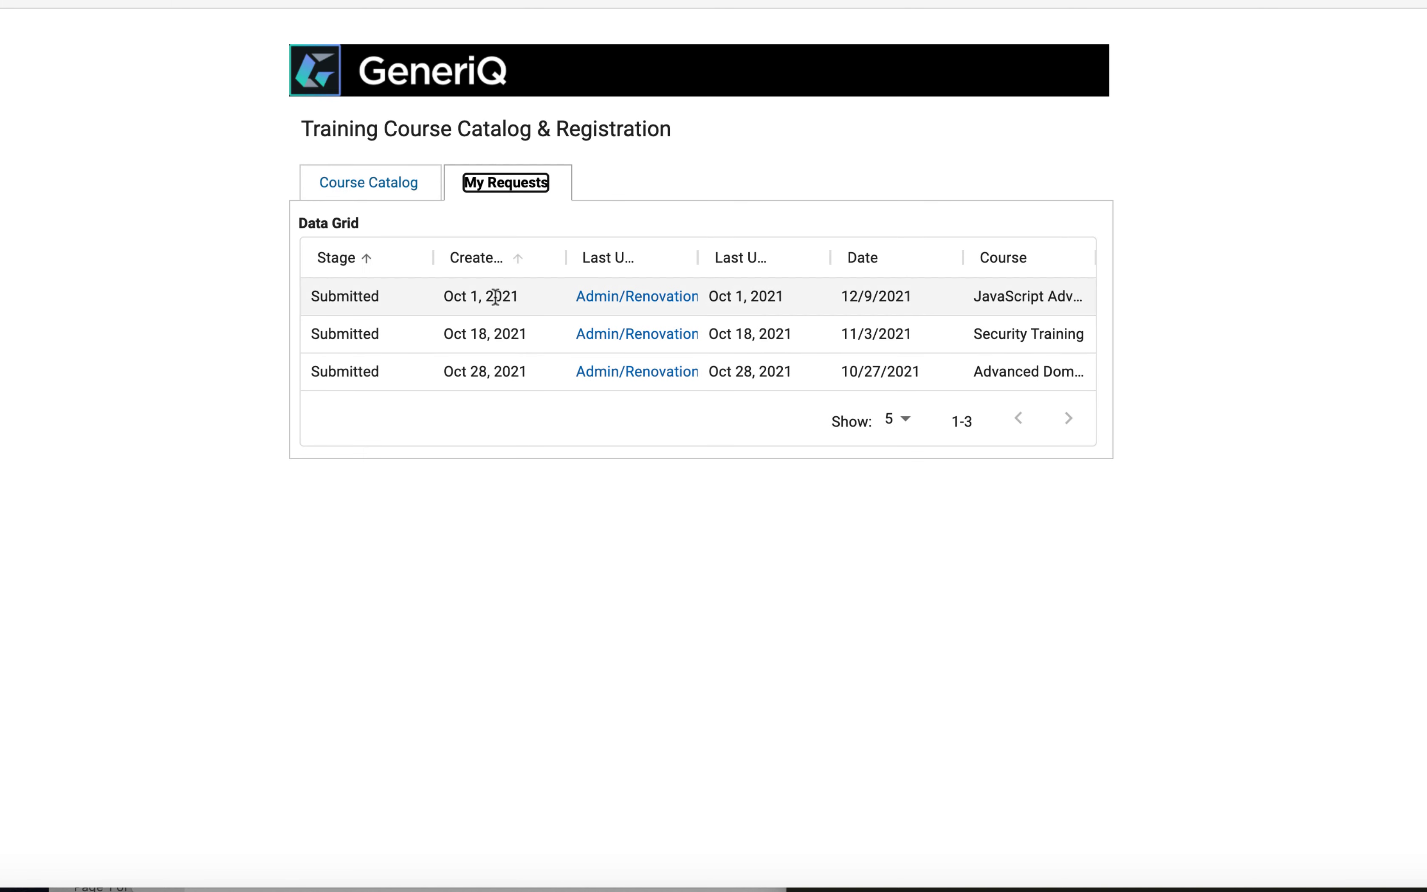
{"action": "left_click", "coordinate": [463, 386]}
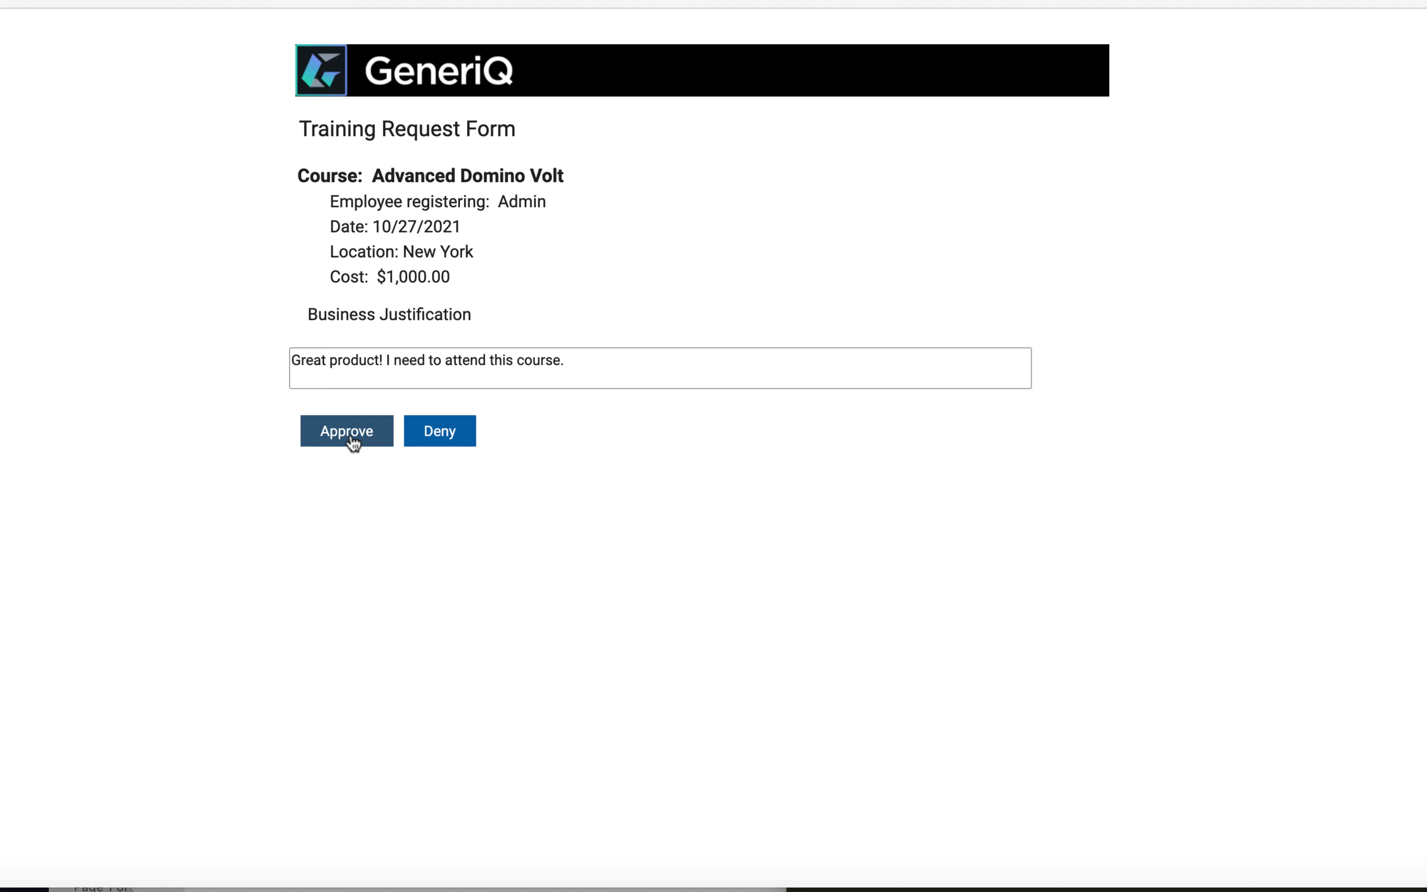
{"action": "left_click", "coordinate": [348, 431]}
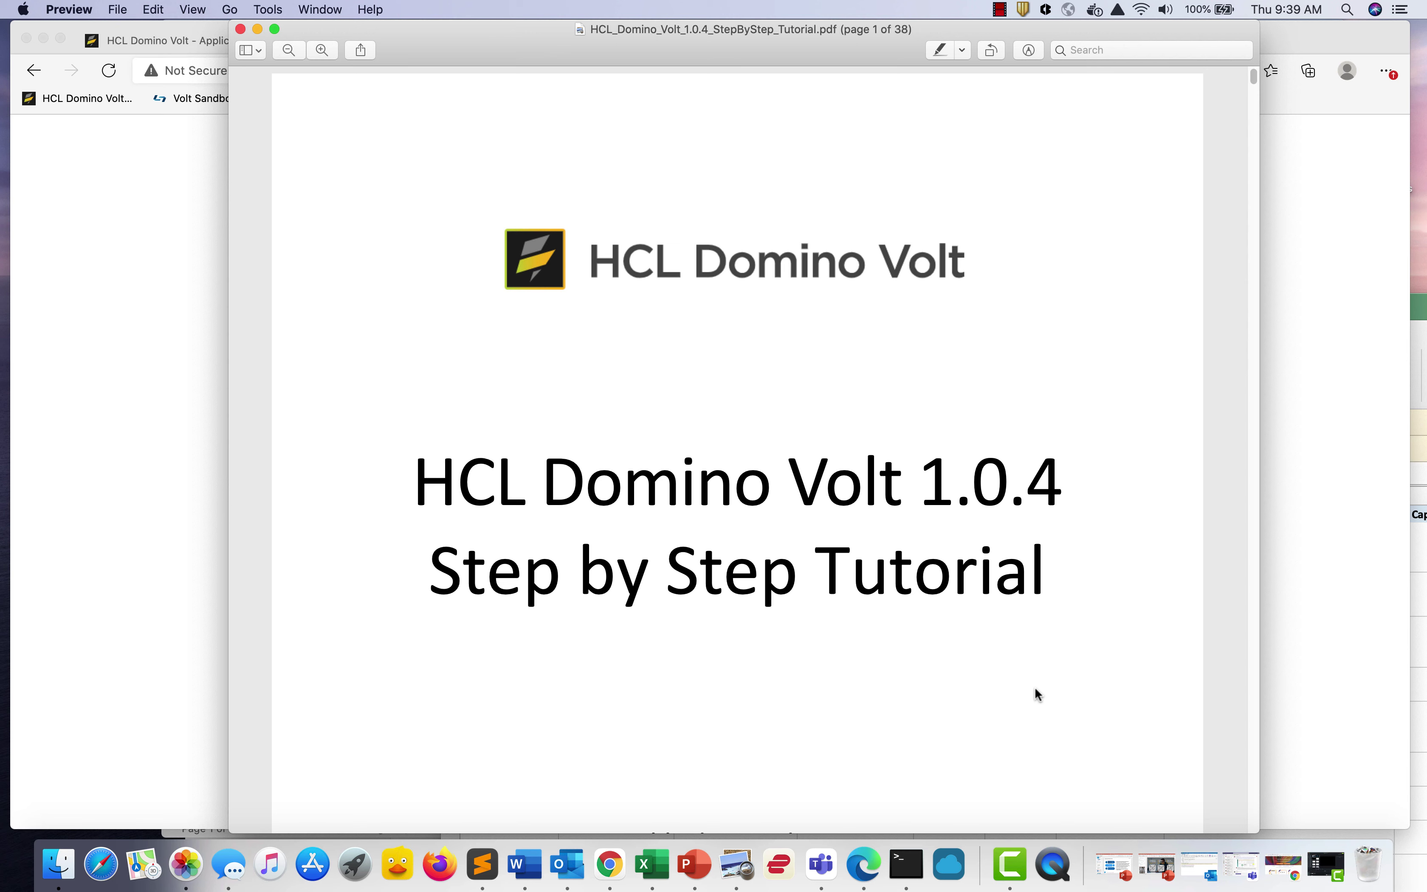
Switch to Excel and bring the course_catalog workbook into view to examine its course data
{"action": "left_click", "coordinate": [652, 864]}
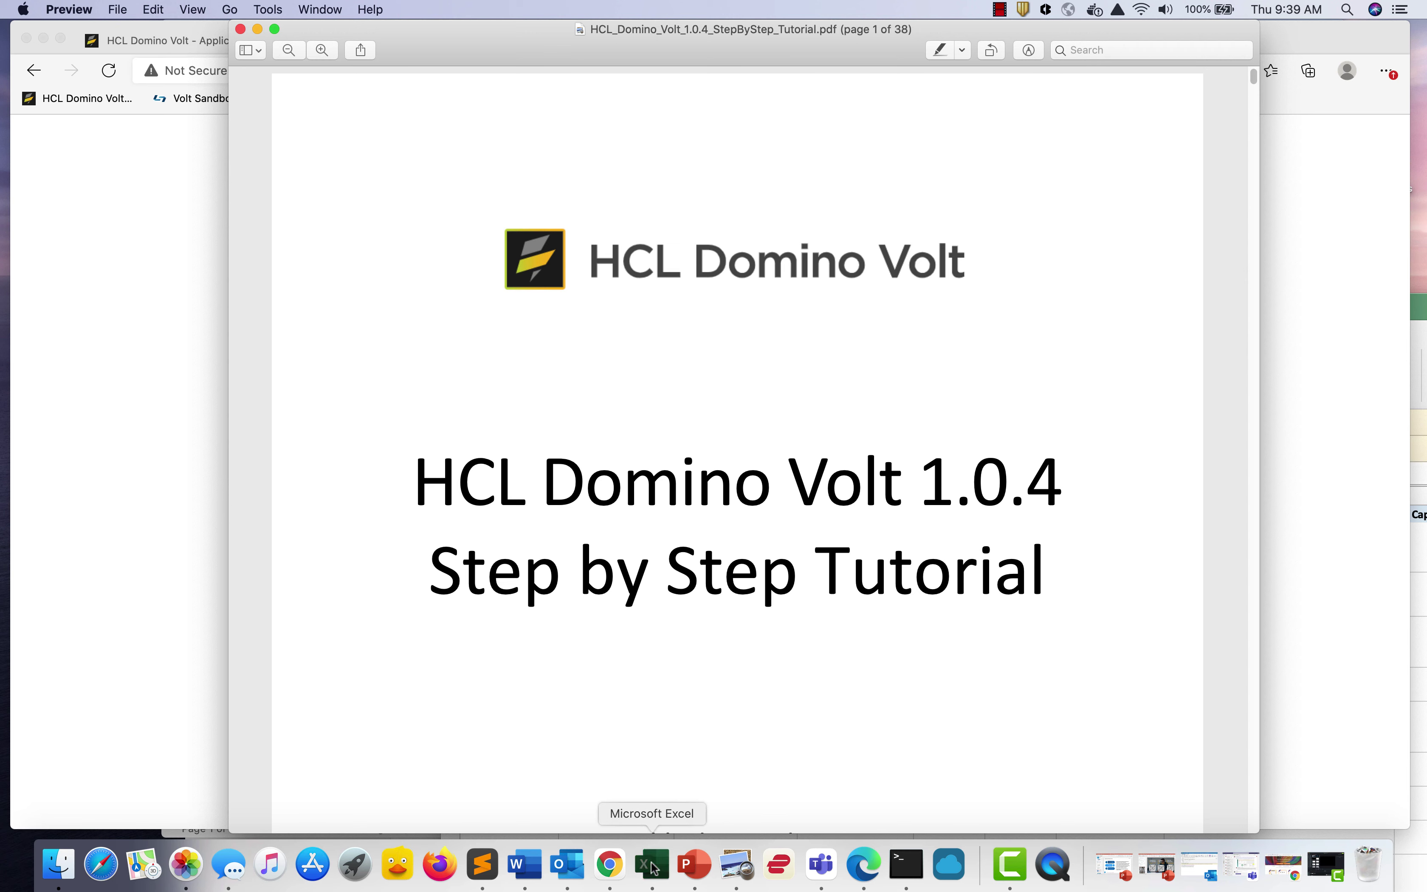
{"action": "left_click_drag", "start_coordinate": [798, 314], "coordinate": [747, 213]}
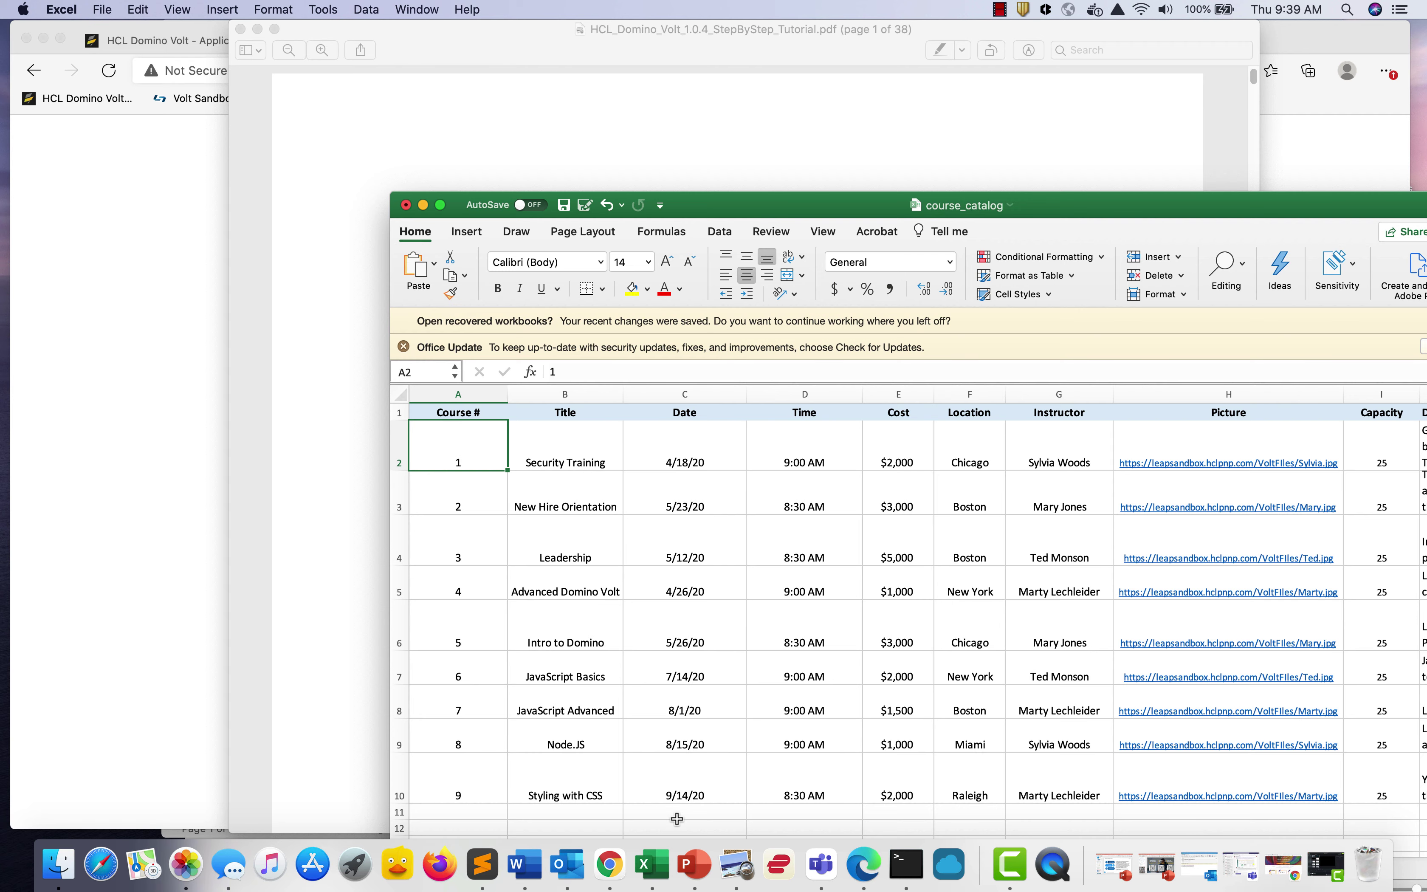
Switch to Chrome, open the Training Registration v1.0.4 sample app from the Volt Sandbox and get past its warranty terms to the download links
{"action": "left_click", "coordinate": [612, 865]}
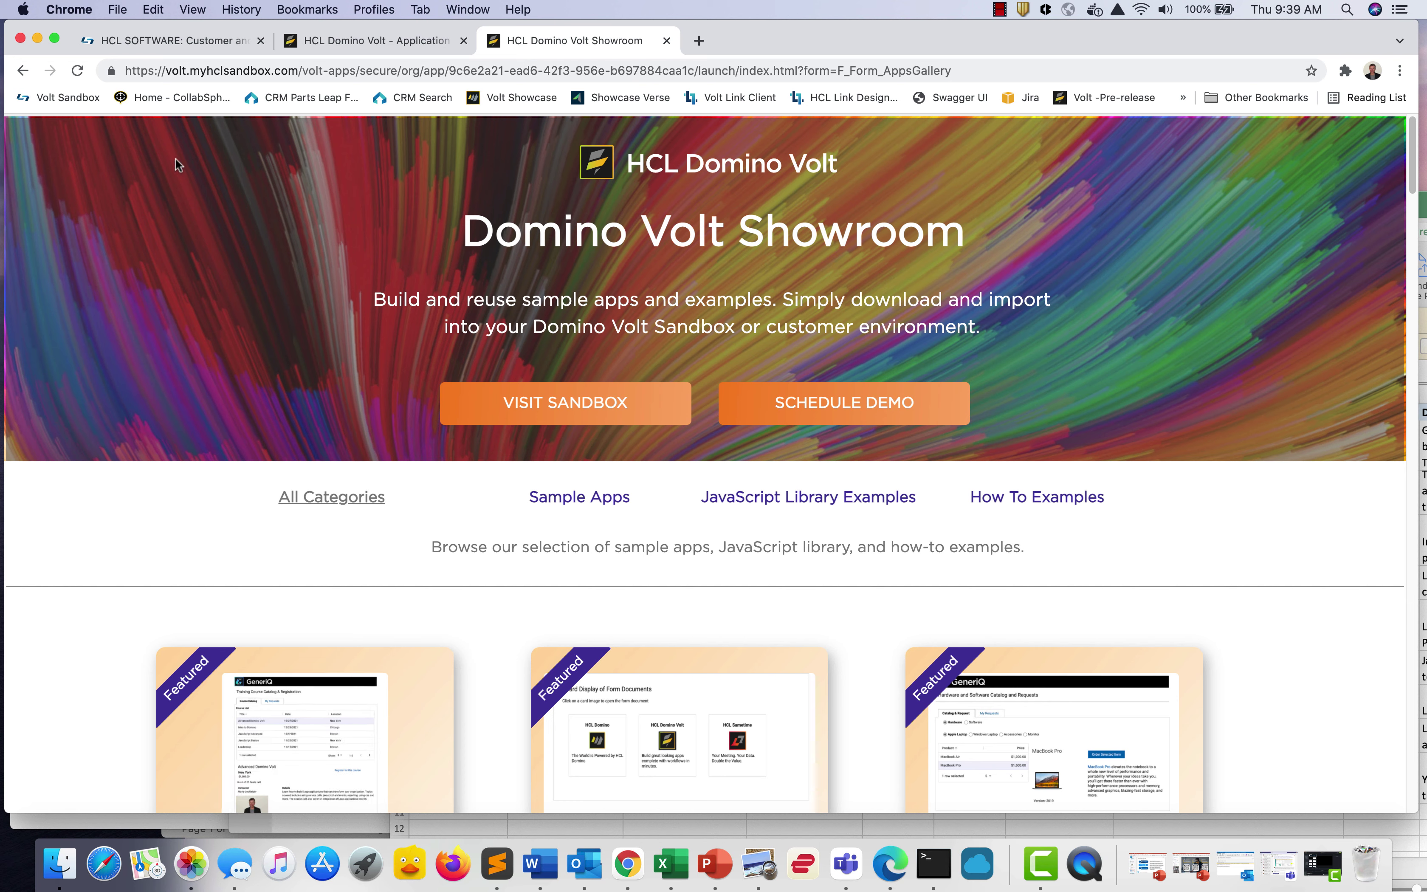
{"action": "left_click", "coordinate": [50, 97]}
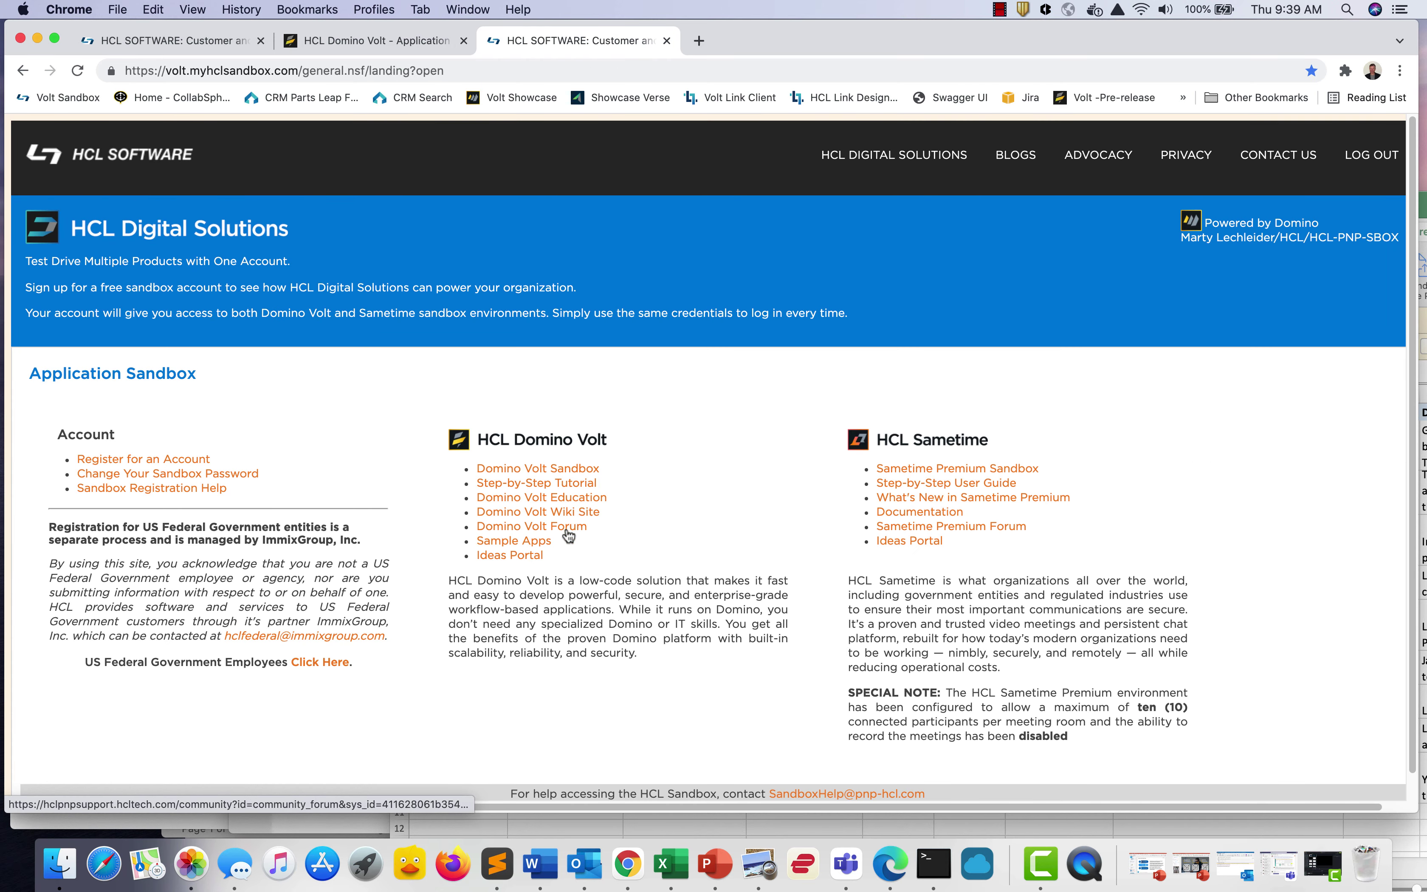
{"action": "left_click", "coordinate": [511, 538]}
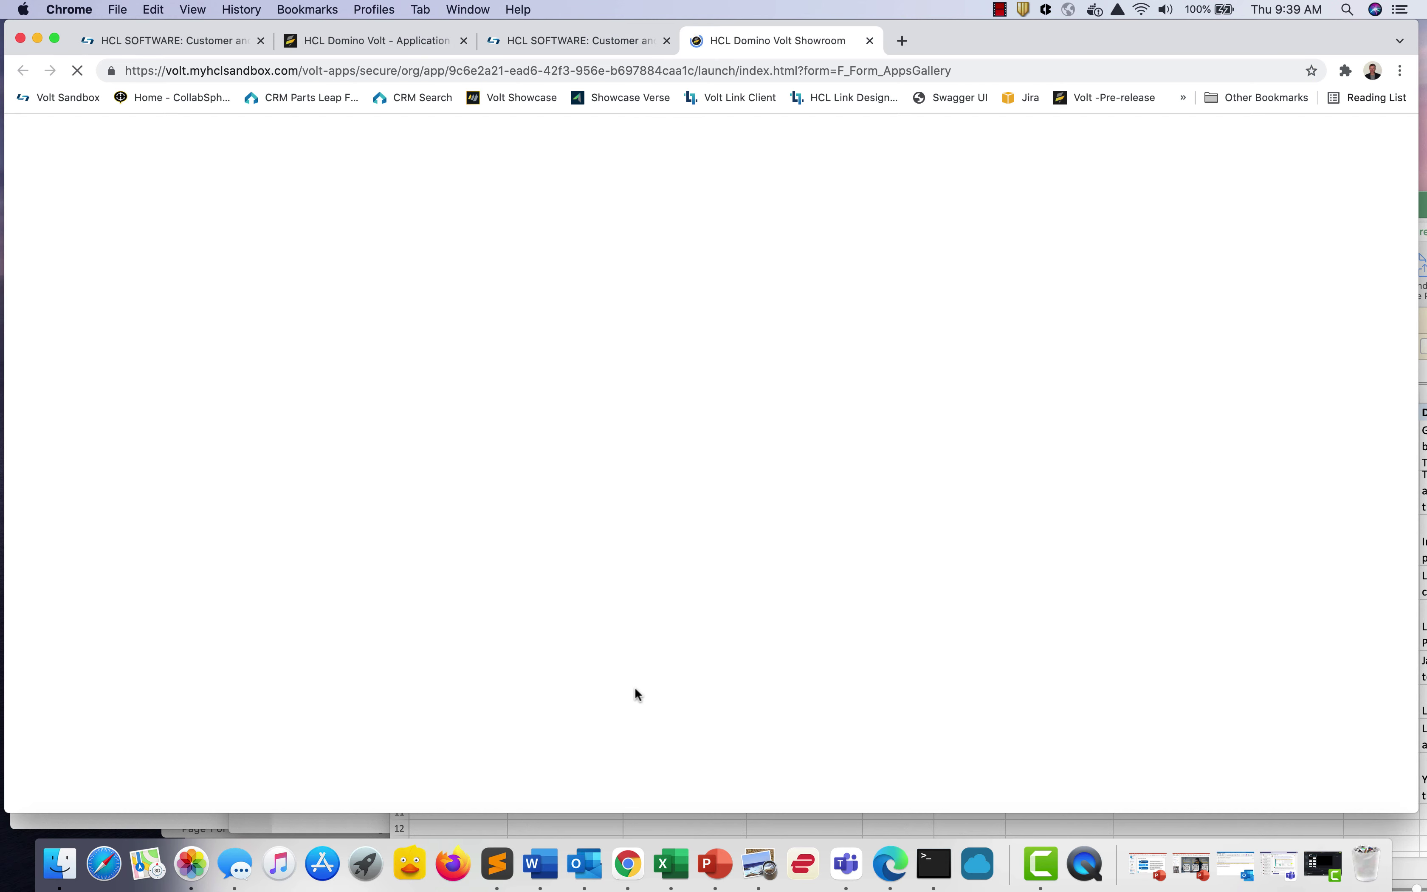
{"action": "scroll", "coordinate": [637, 694], "scroll_direction": "down", "scroll_amount": 5}
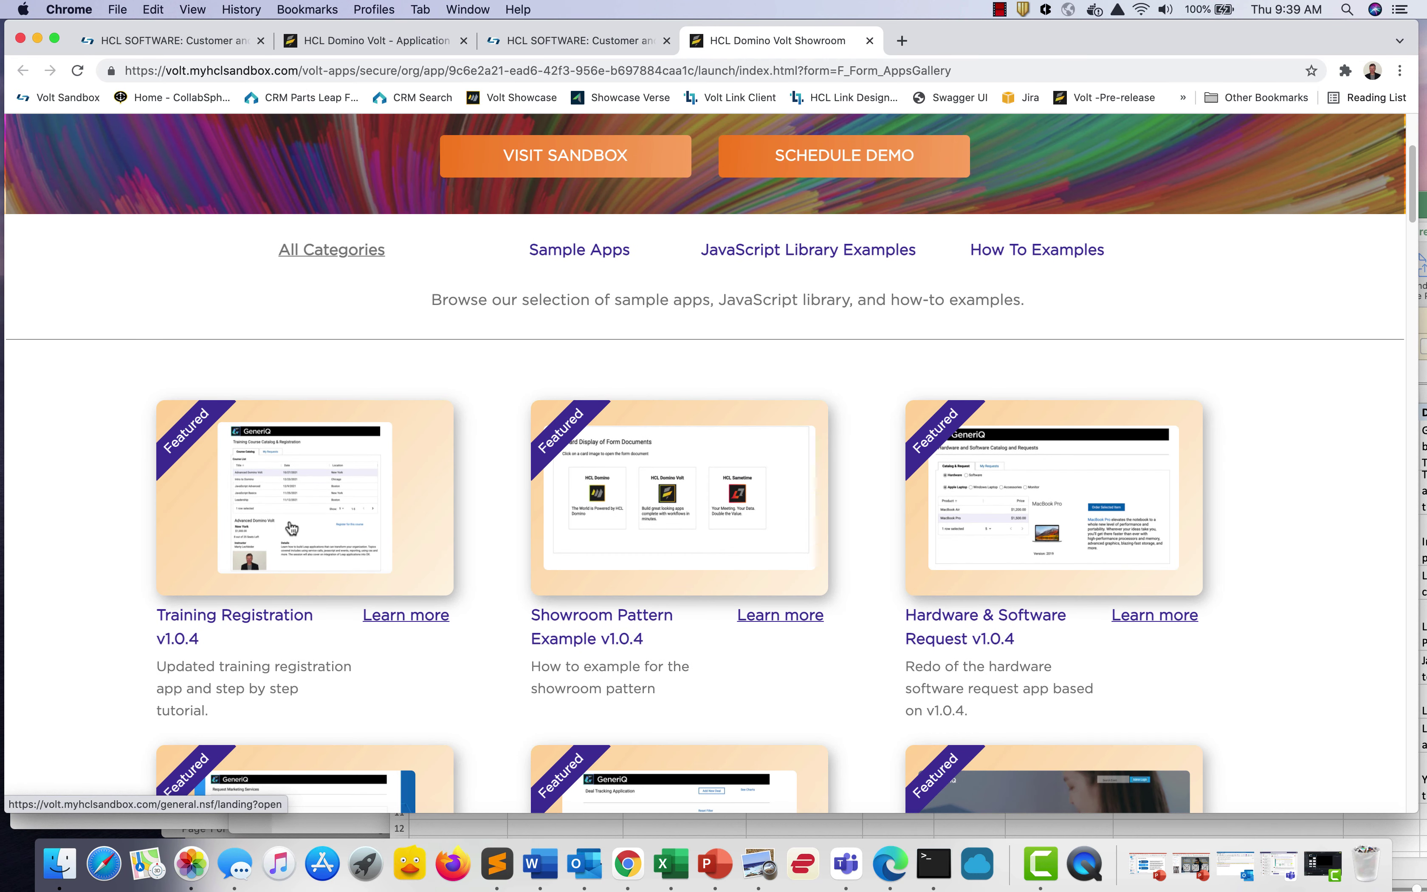
{"action": "left_click", "coordinate": [292, 527]}
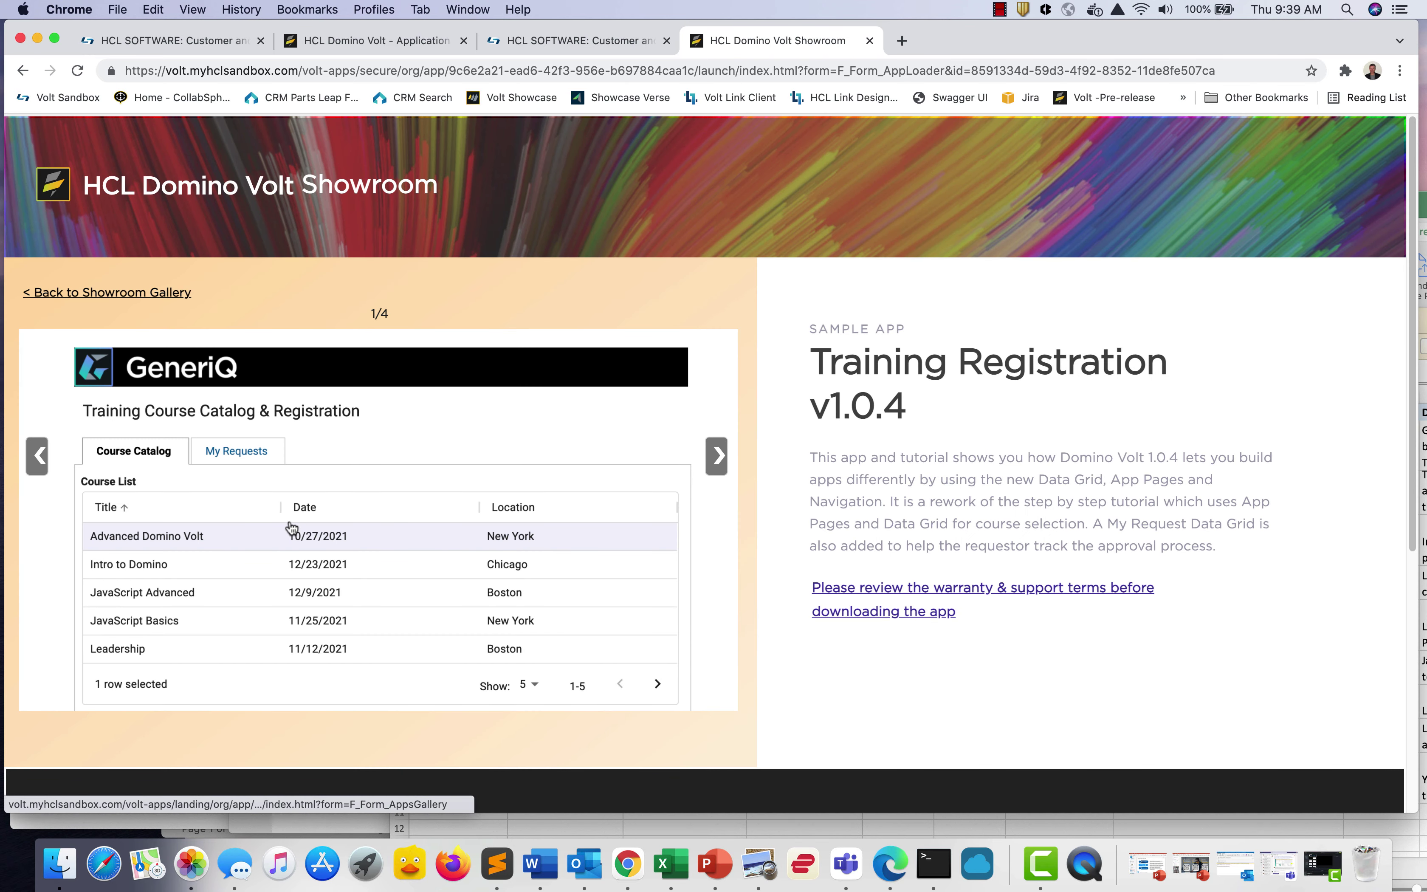
{"action": "left_click", "coordinate": [934, 598]}
{"action": "left_click", "coordinate": [890, 631]}
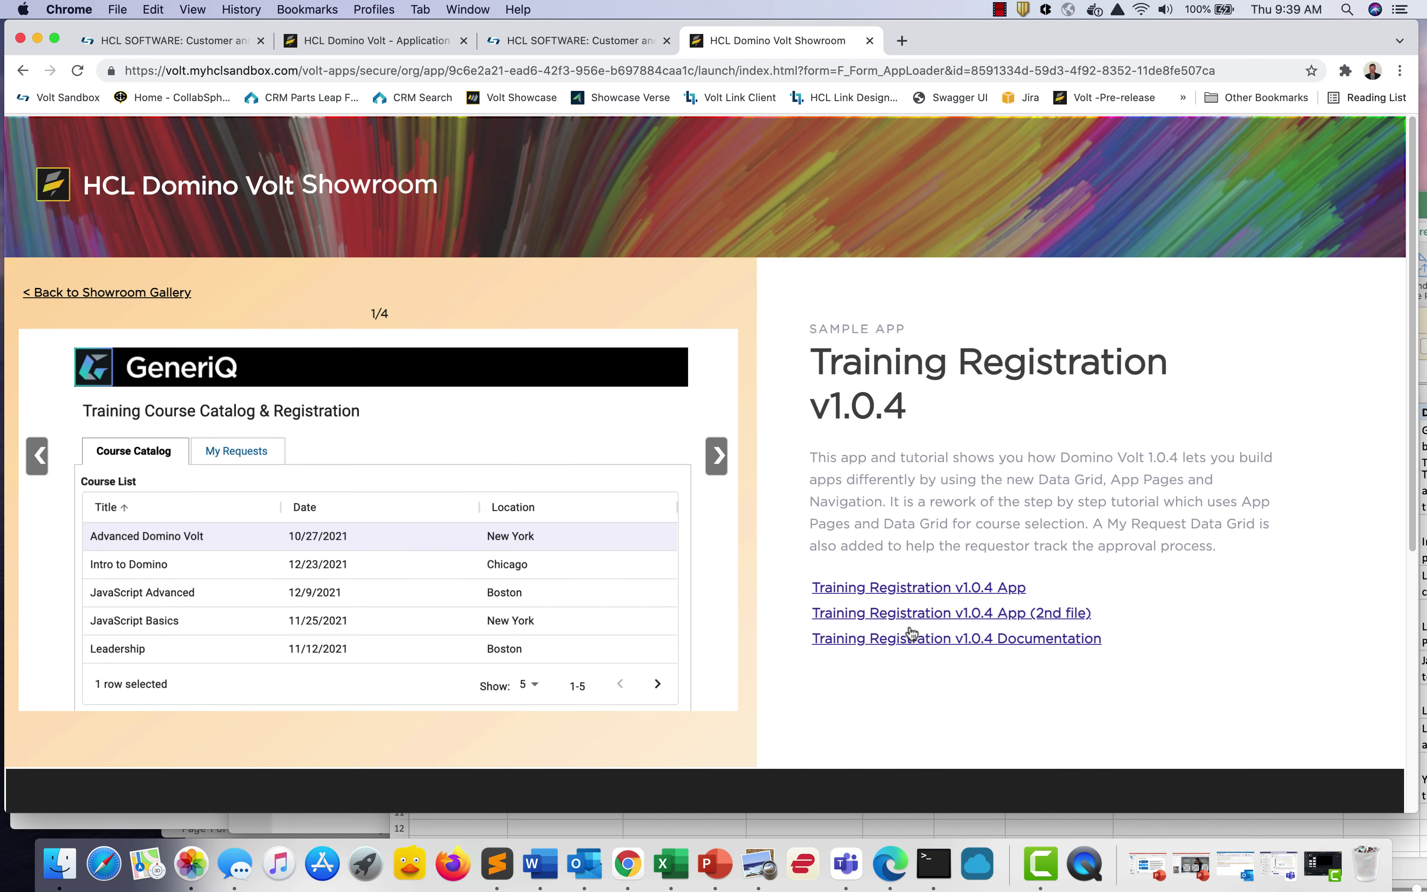
Go to the tutorial's course catalog section, then switch to Edge and start a new application from a spreadsheet
{"action": "scroll", "coordinate": [931, 613], "scroll_direction": "down", "scroll_amount": 3}
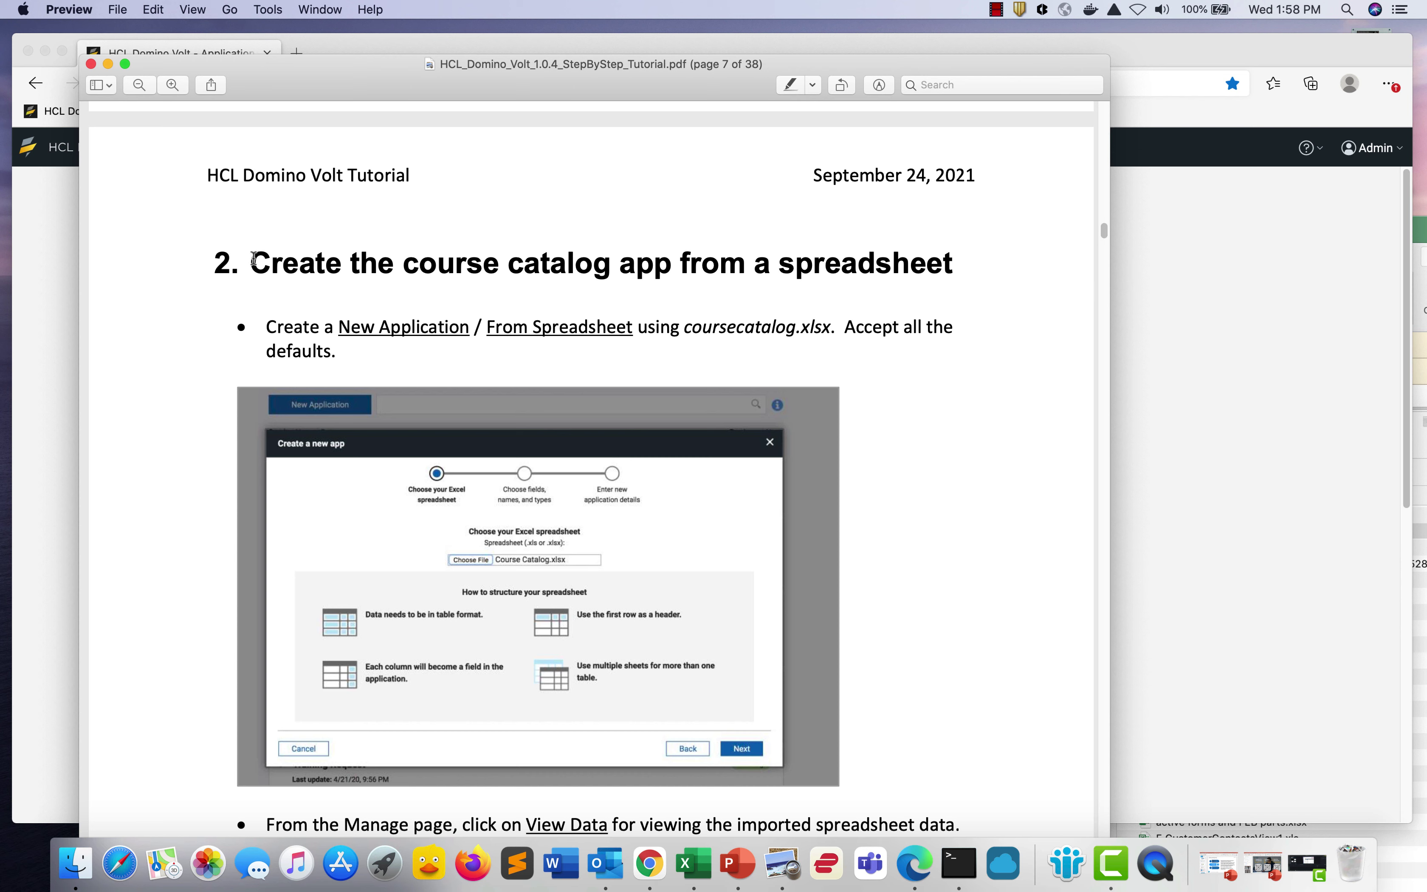
{"action": "left_click", "coordinate": [907, 872]}
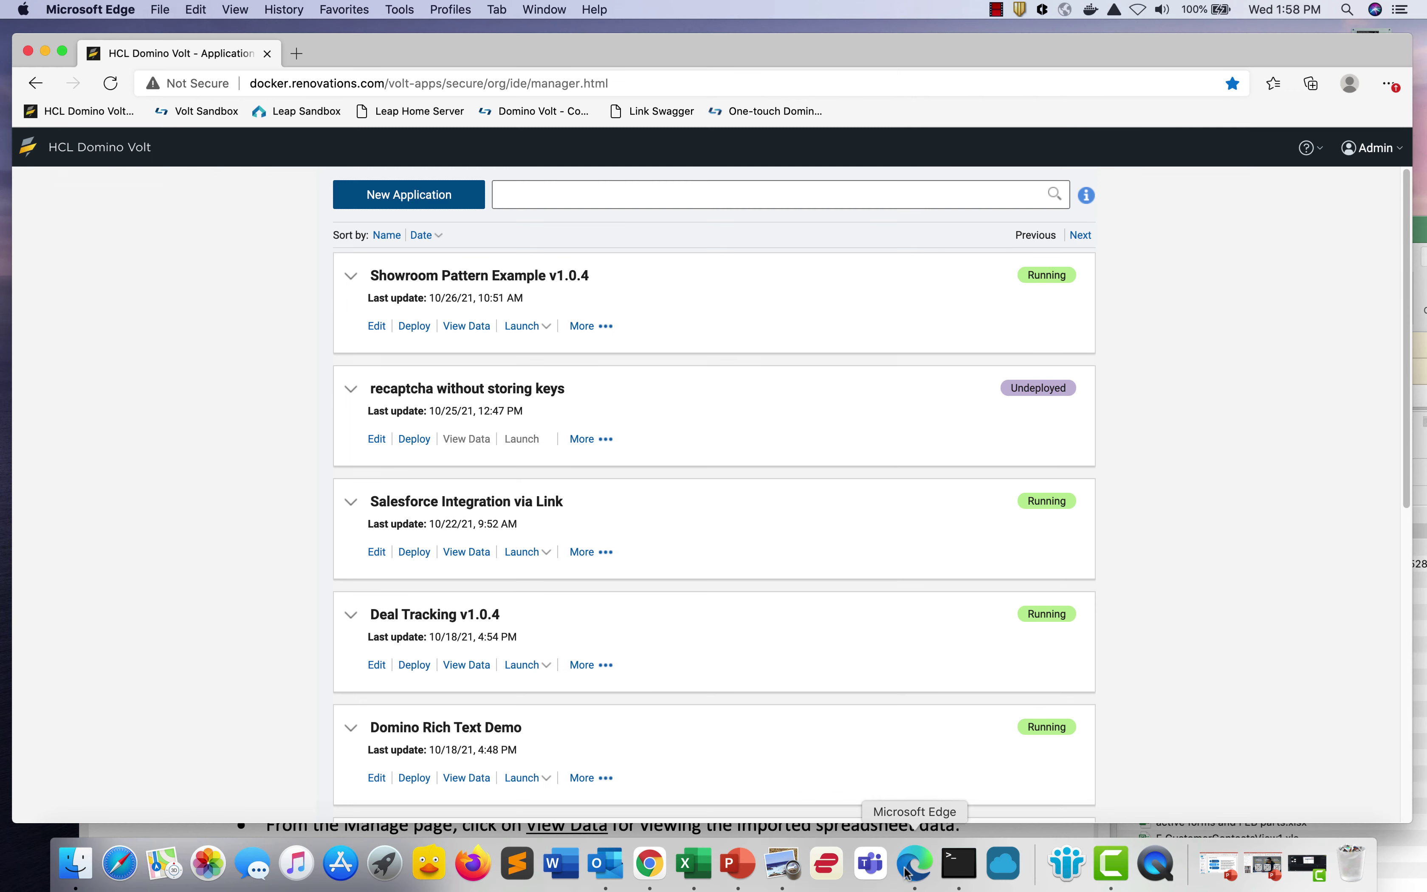
{"action": "left_click", "coordinate": [414, 202]}
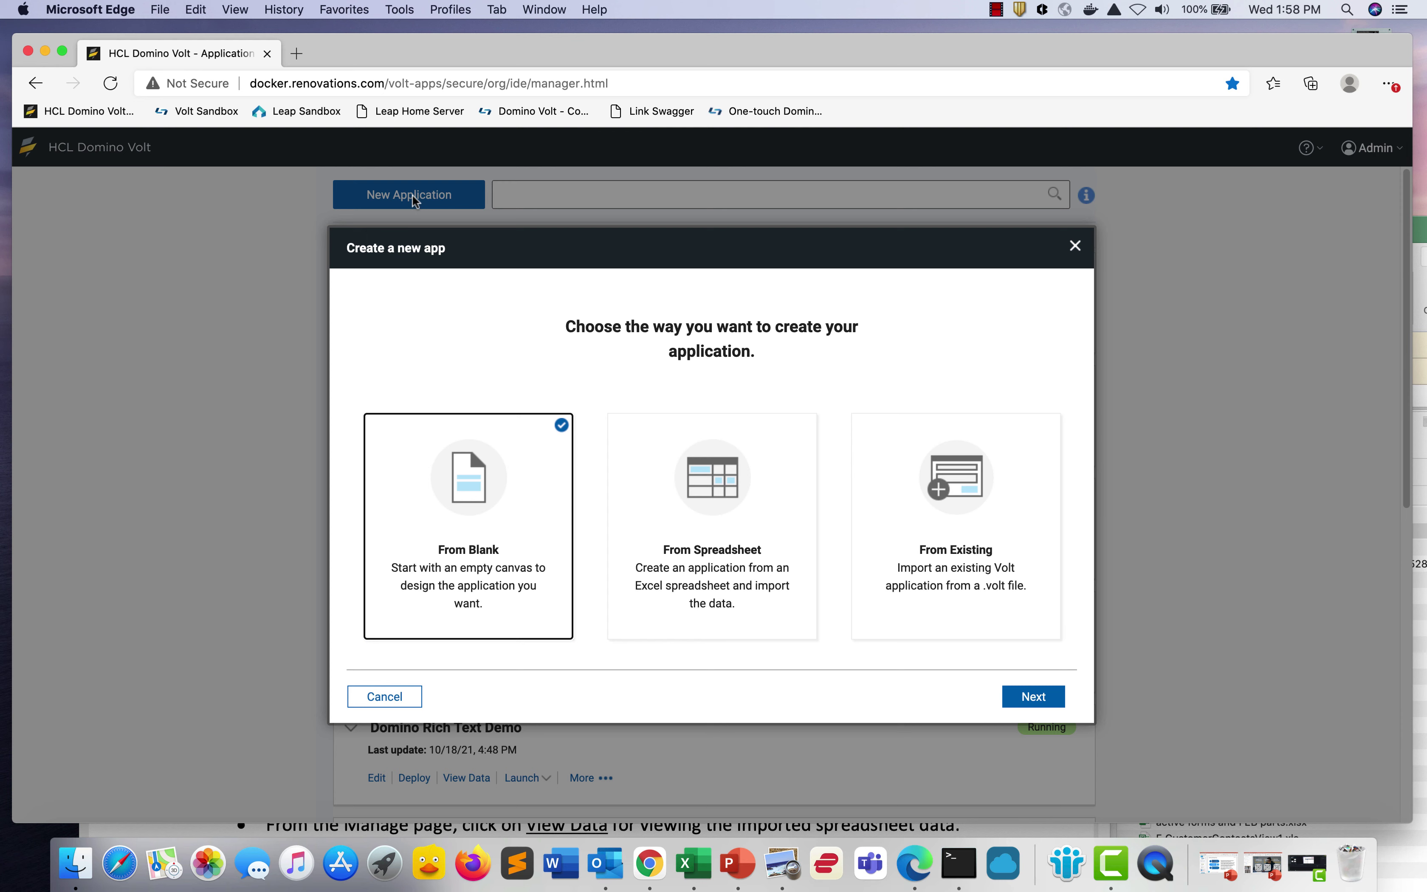
{"action": "left_click", "coordinate": [769, 563]}
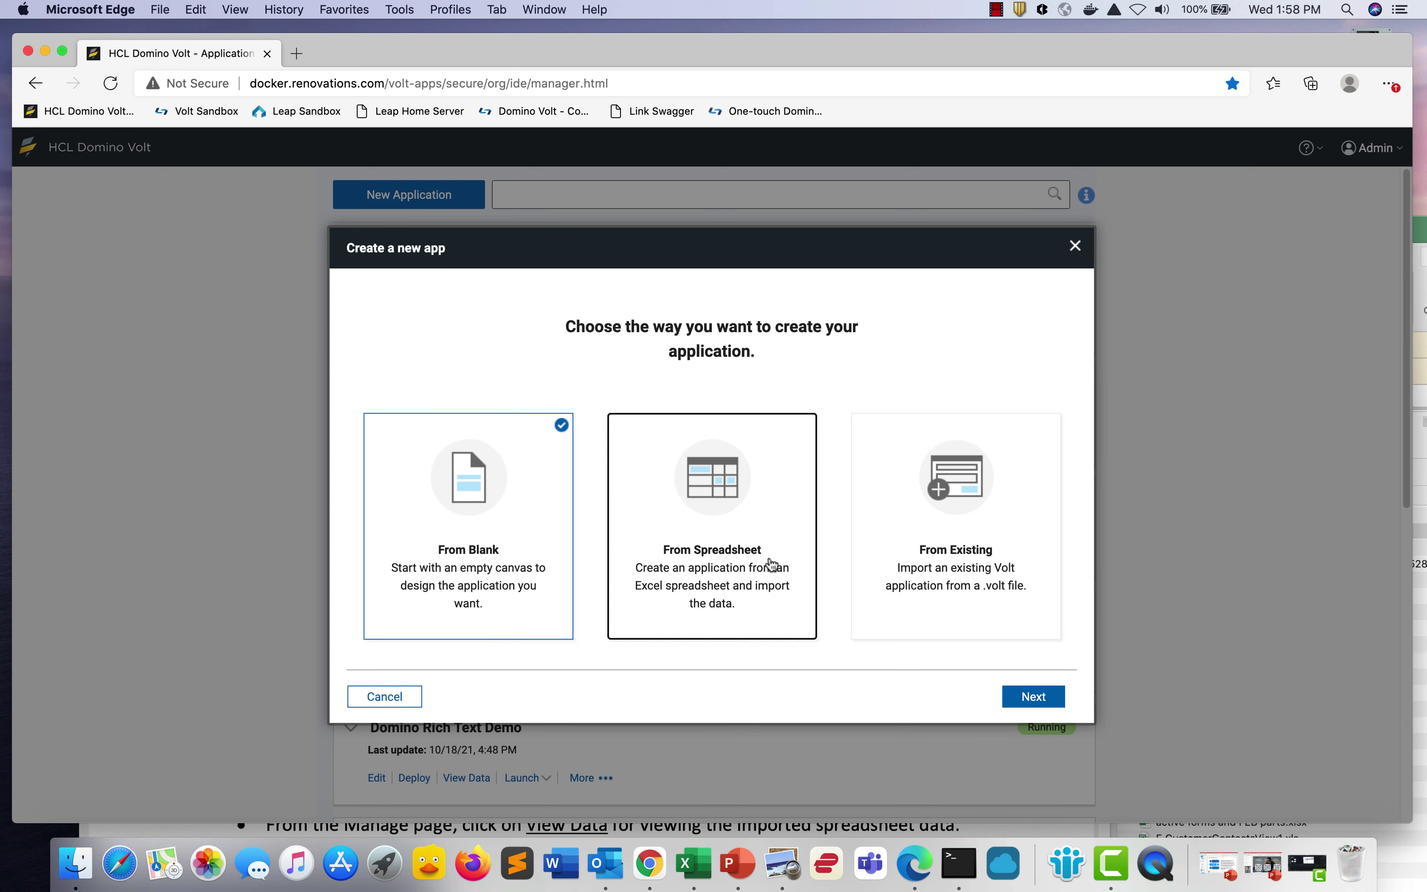
{"action": "left_click", "coordinate": [1017, 702]}
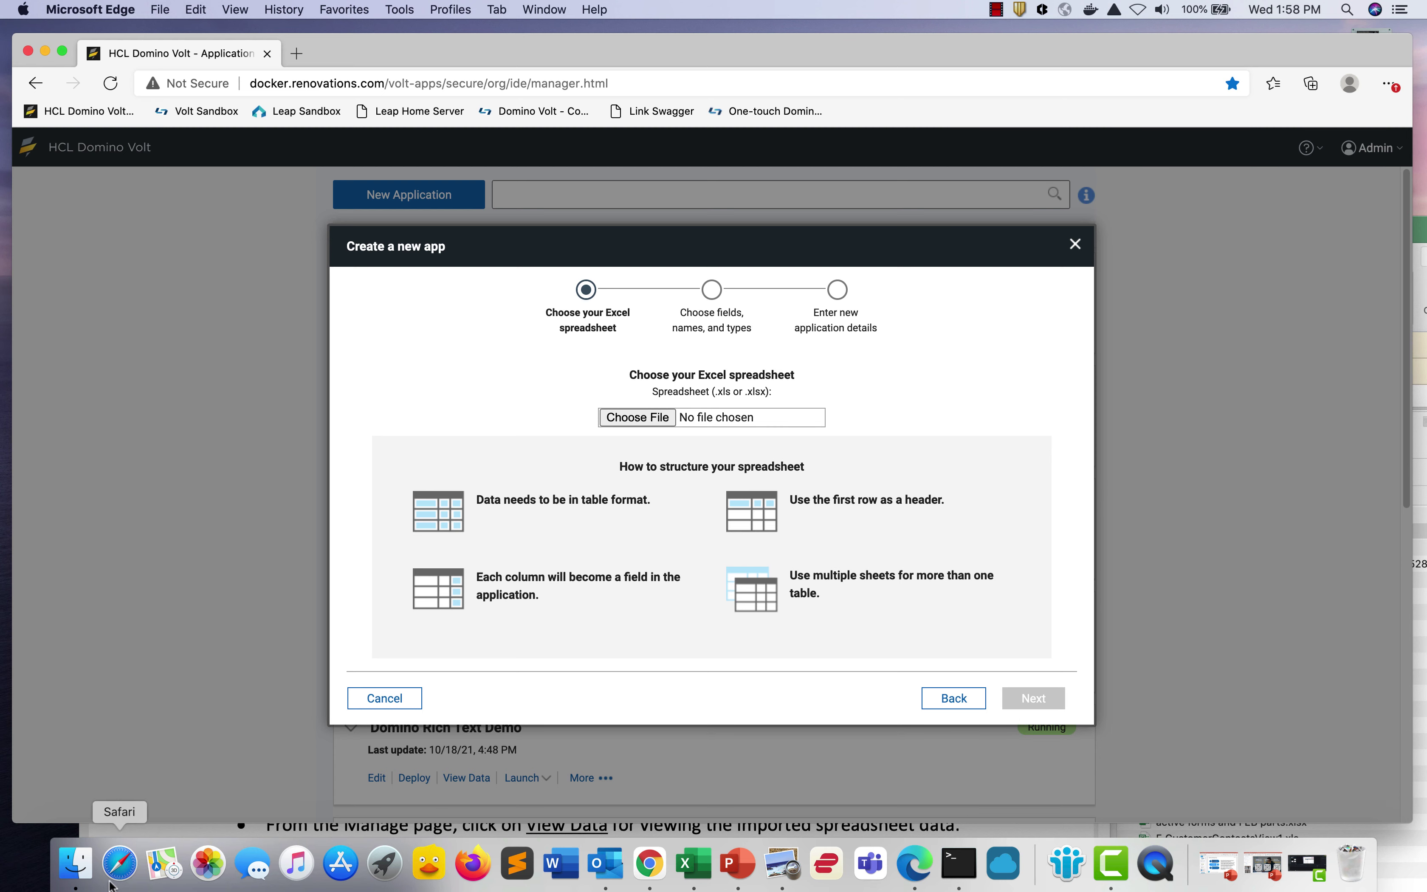
Supply course_catalog.xlsx from Finder as the source spreadsheet and continue to its fields
{"action": "left_click", "coordinate": [76, 864]}
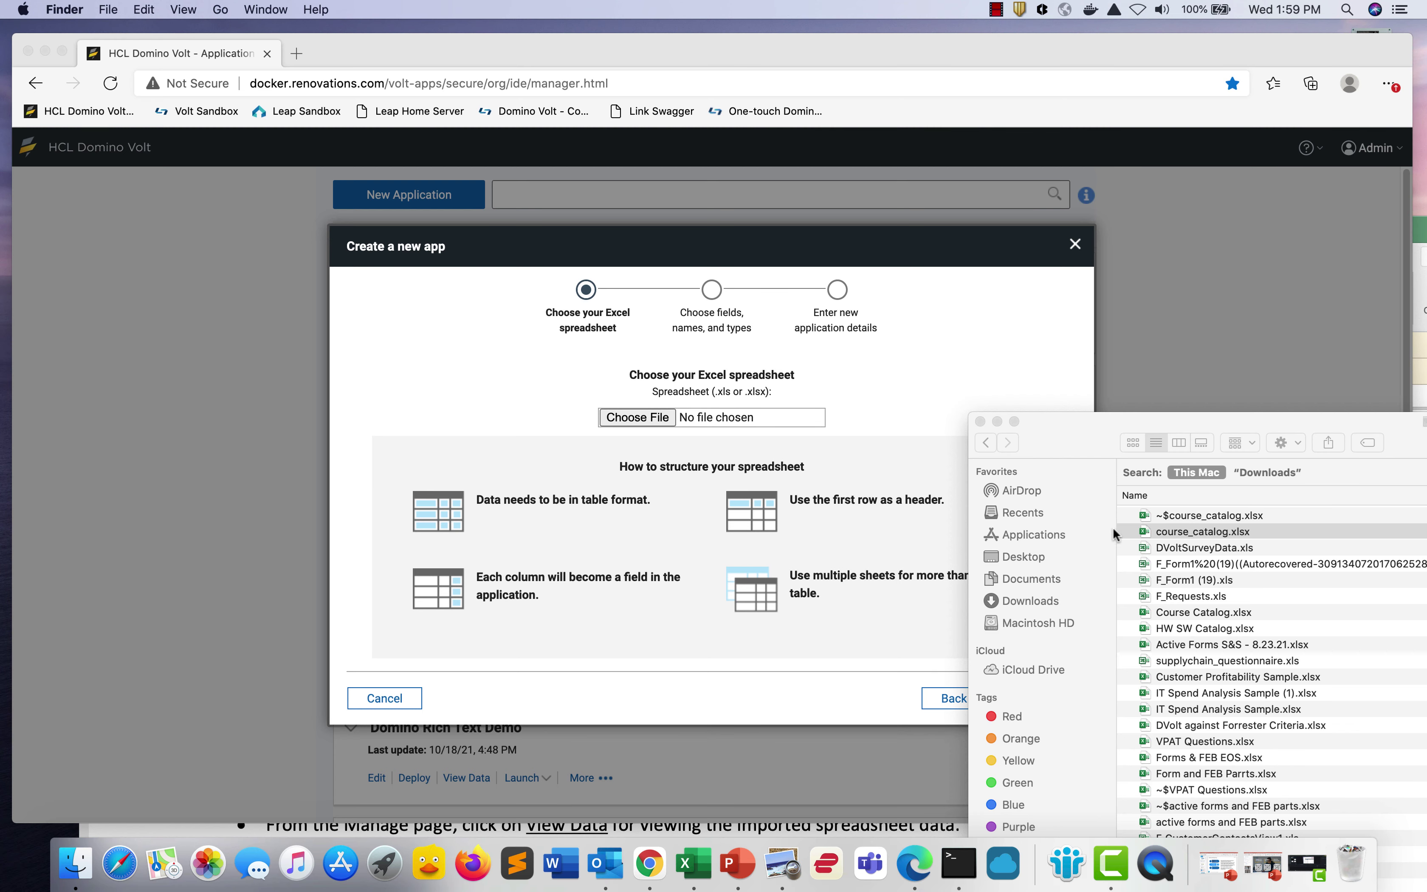
{"action": "left_click_drag", "start_coordinate": [1135, 538], "coordinate": [627, 434]}
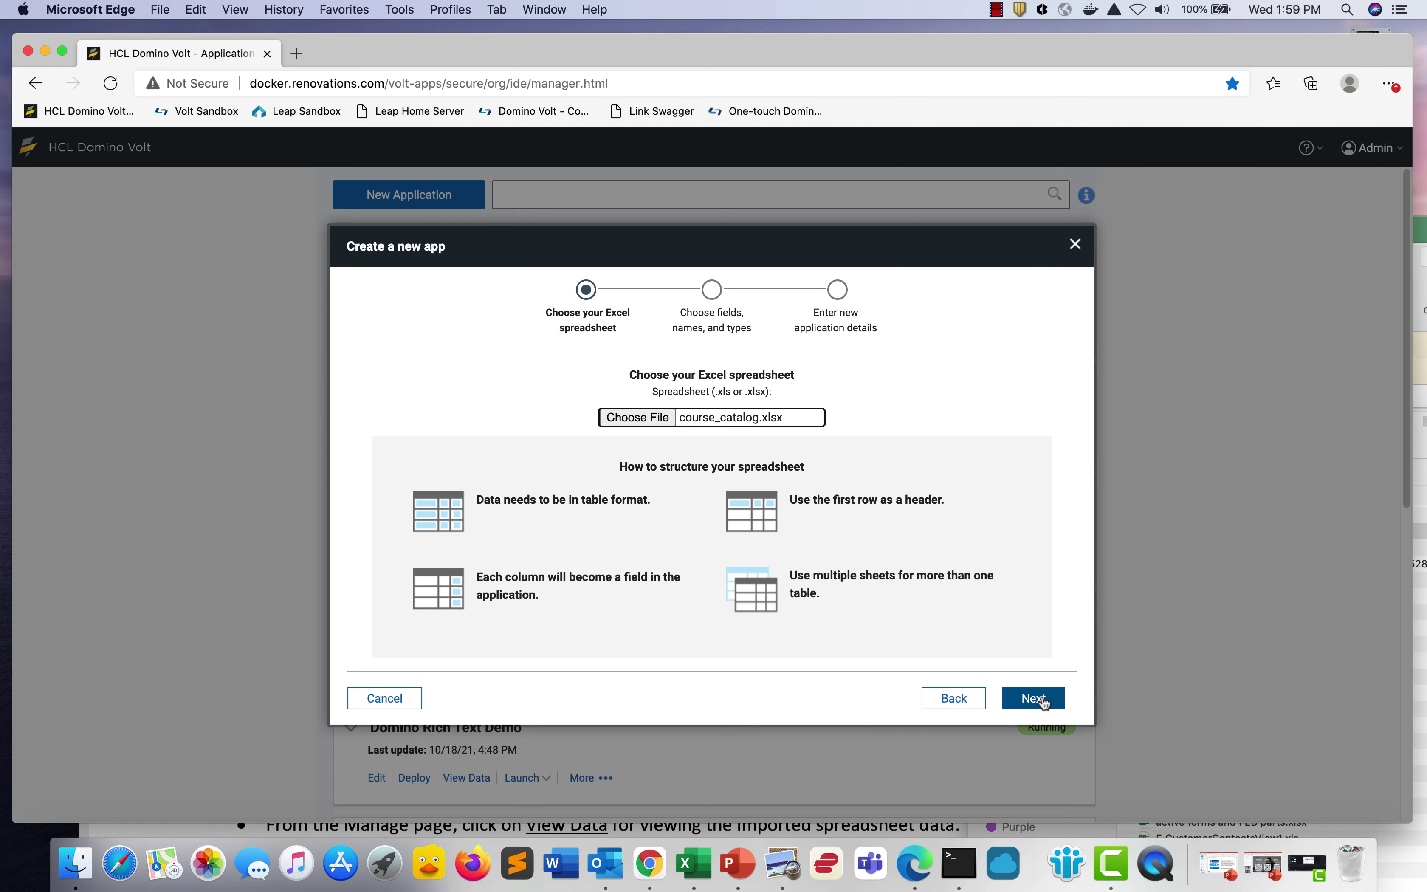
{"action": "left_click", "coordinate": [1041, 705]}
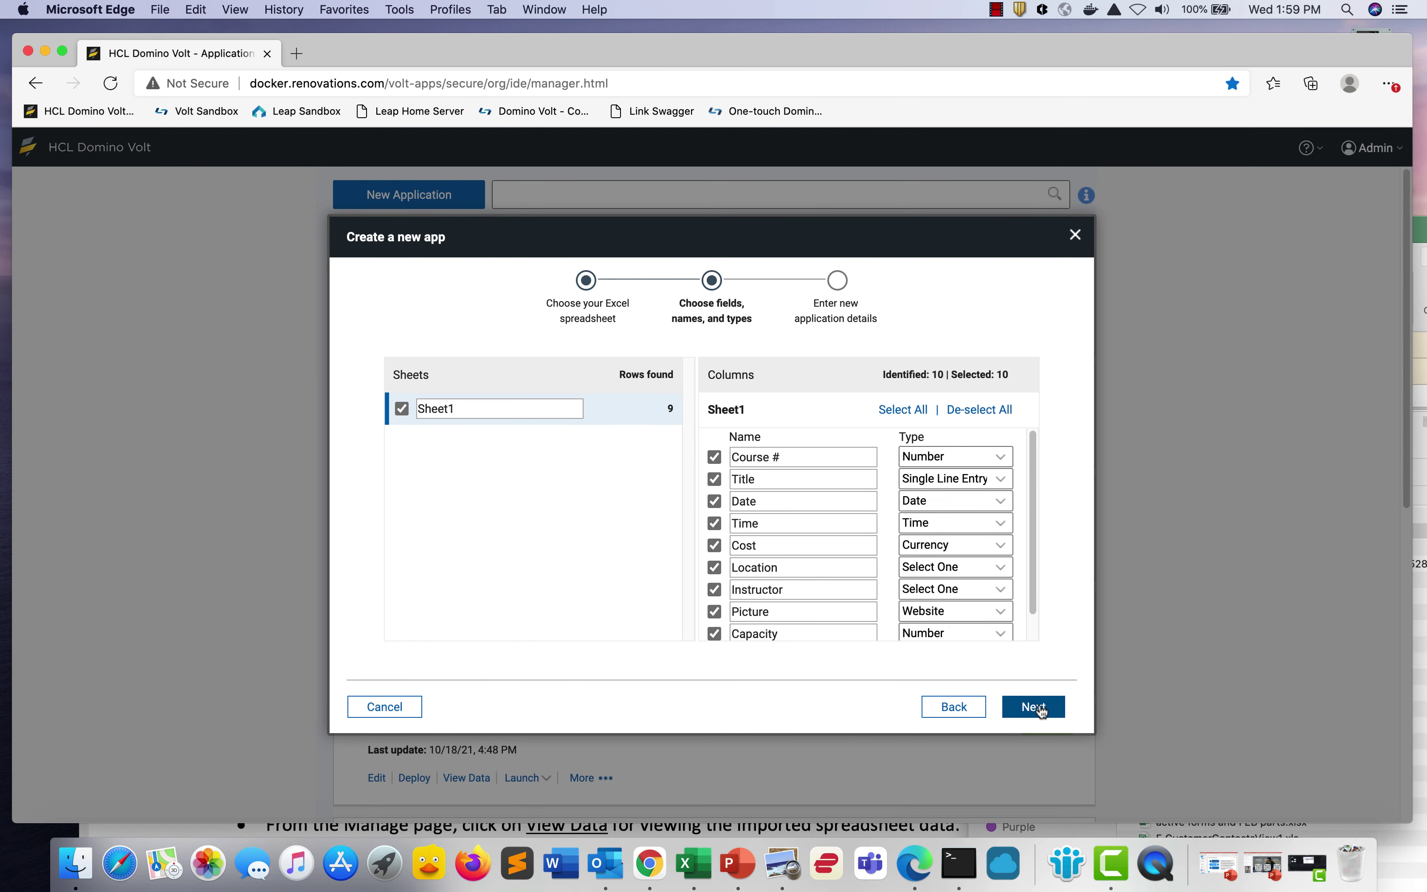
Accept the default fields, application name and Flat Blue theme, create the course_catalog application and dismiss the confirmation
{"action": "left_click", "coordinate": [1041, 710]}
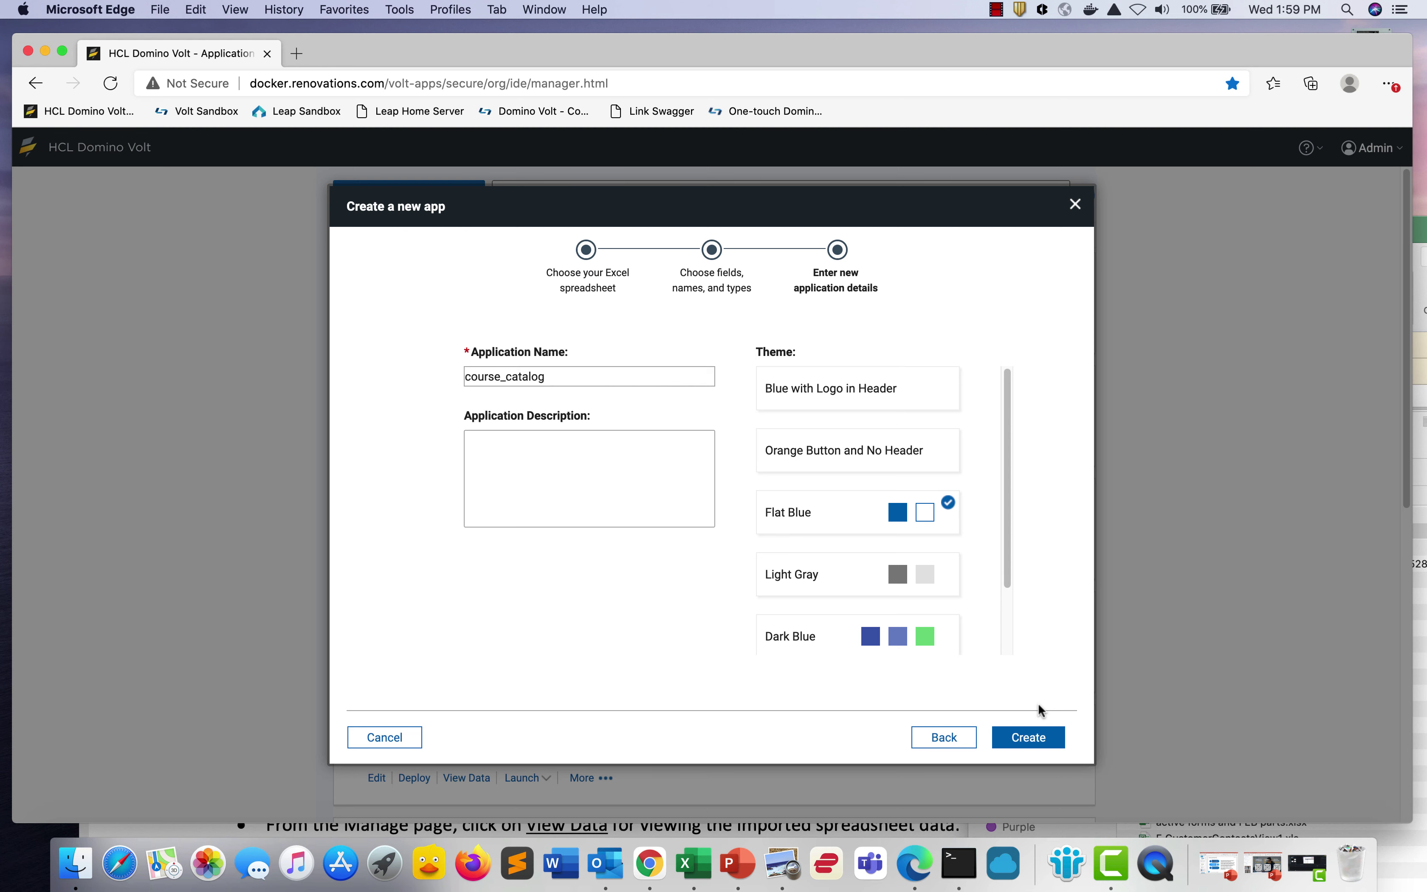
{"action": "left_click", "coordinate": [1033, 735]}
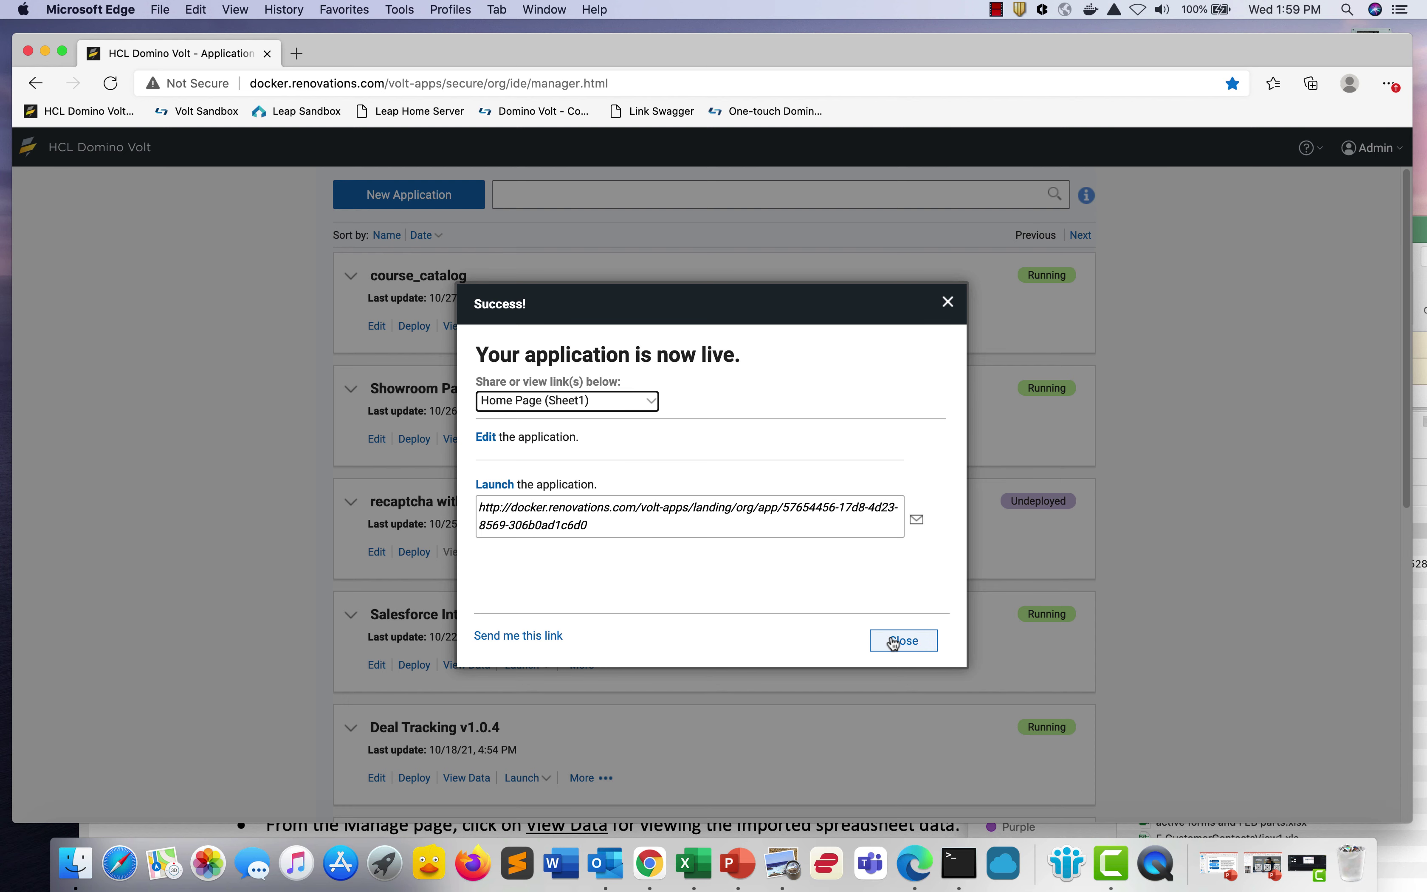
{"action": "left_click", "coordinate": [893, 642]}
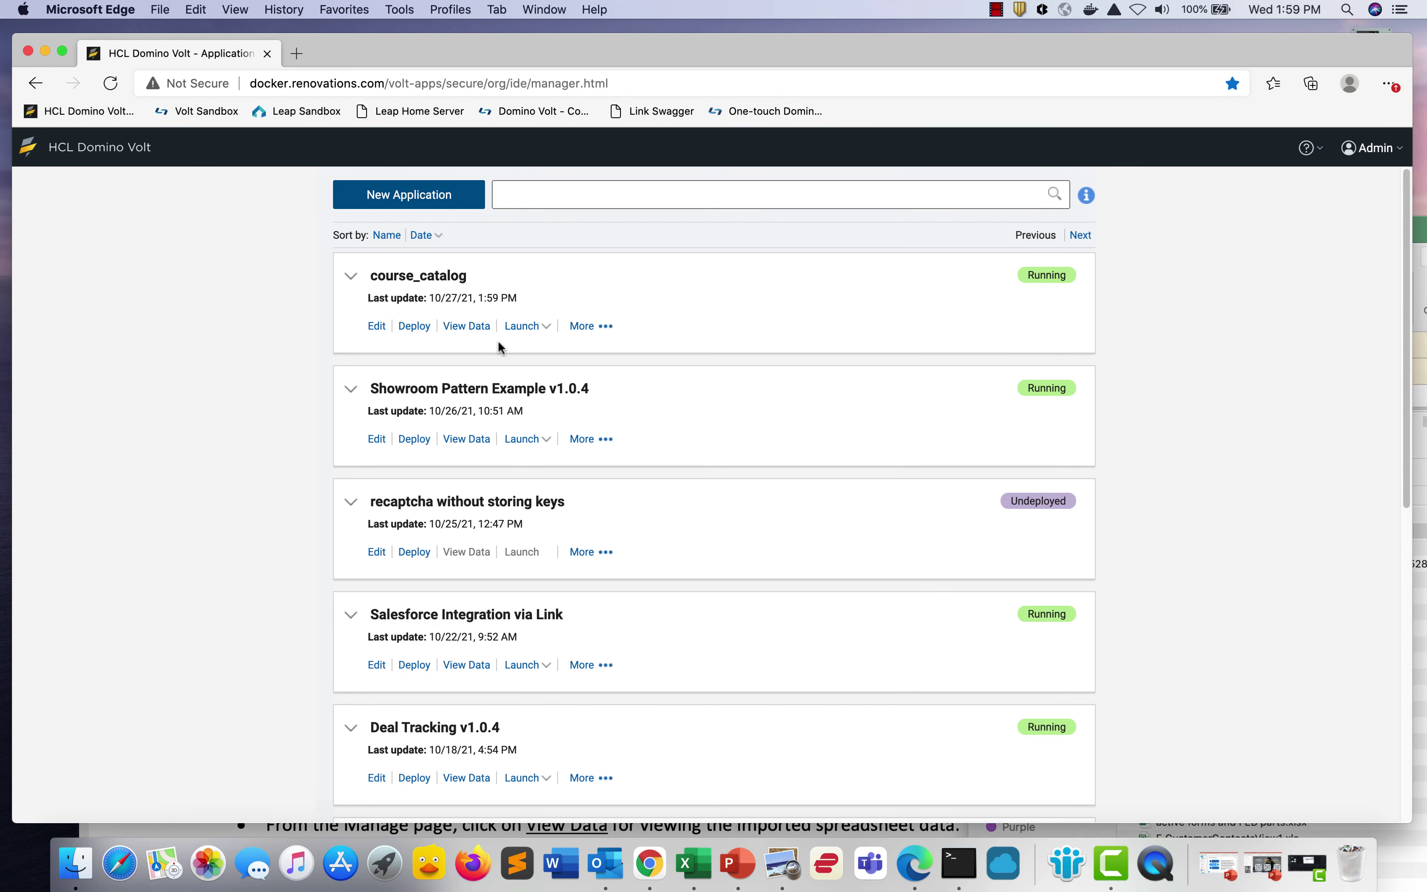
Open the course_catalog application's data and customize the view to show the form in the right pane
{"action": "left_click", "coordinate": [466, 326]}
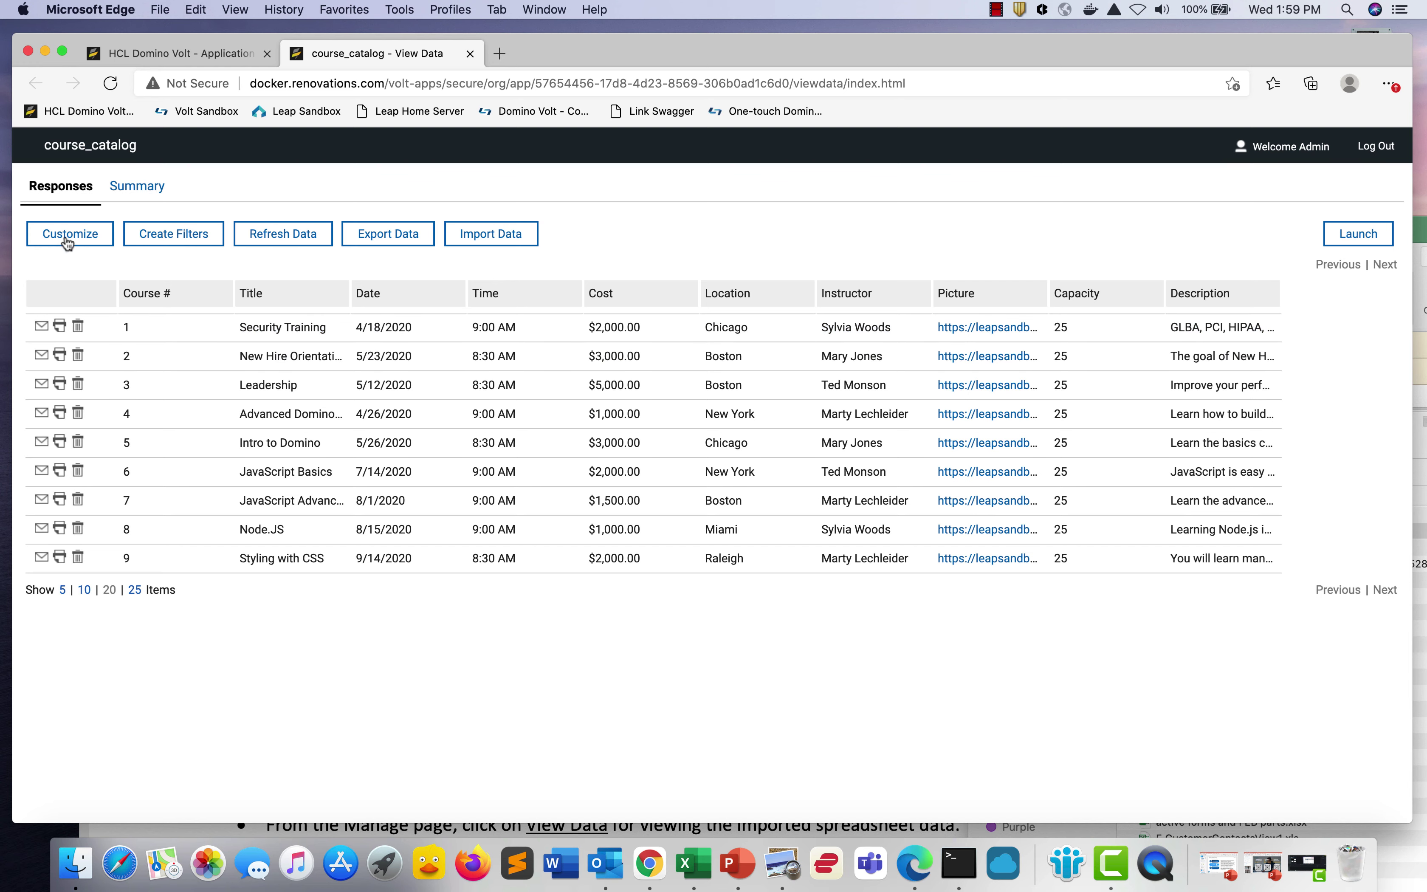
{"action": "left_click", "coordinate": [51, 231]}
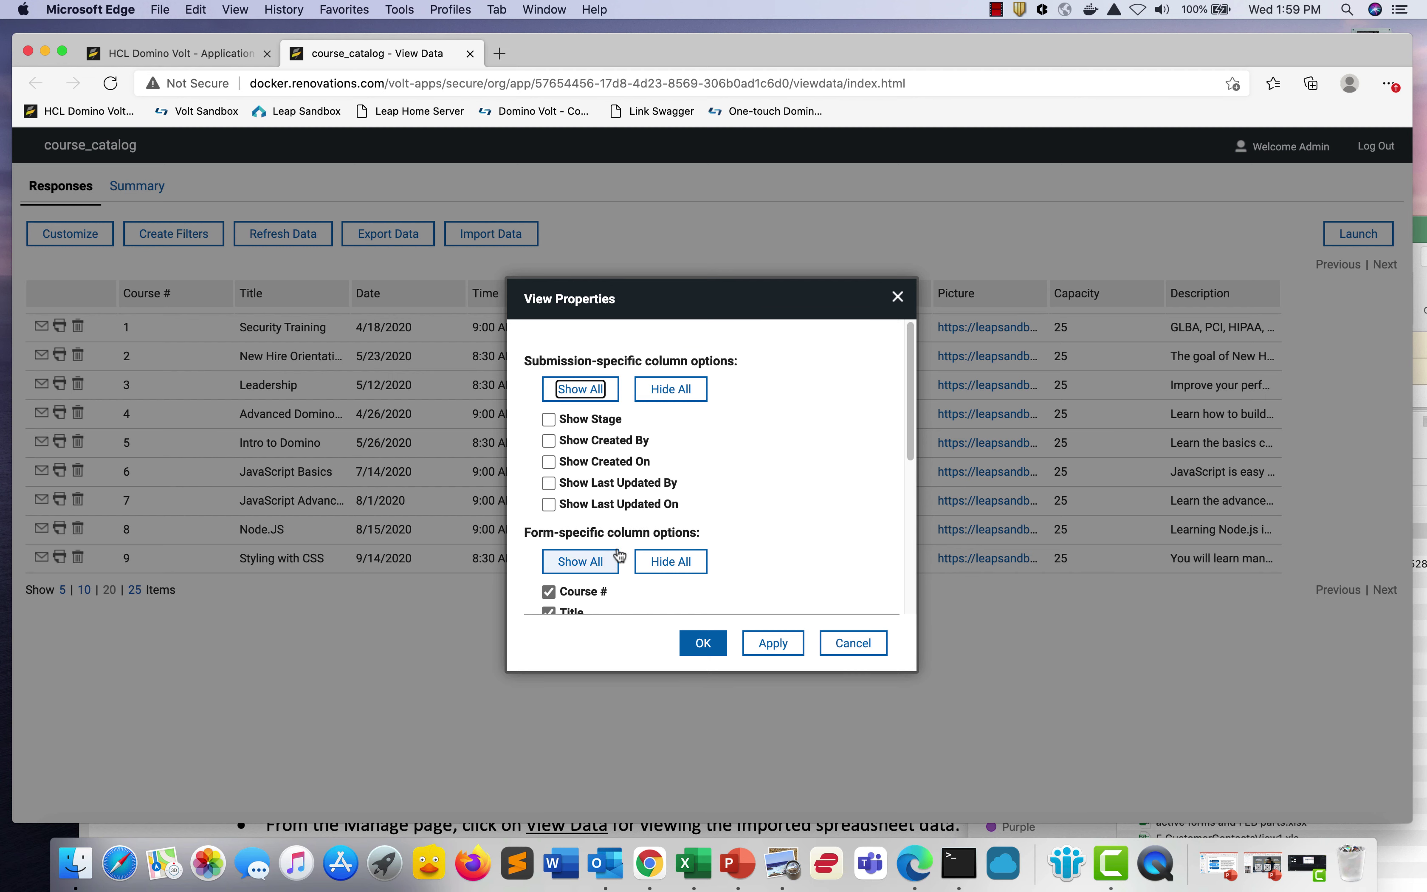
{"action": "scroll", "coordinate": [619, 558], "scroll_direction": "down", "scroll_amount": 5}
{"action": "left_click", "coordinate": [547, 543]}
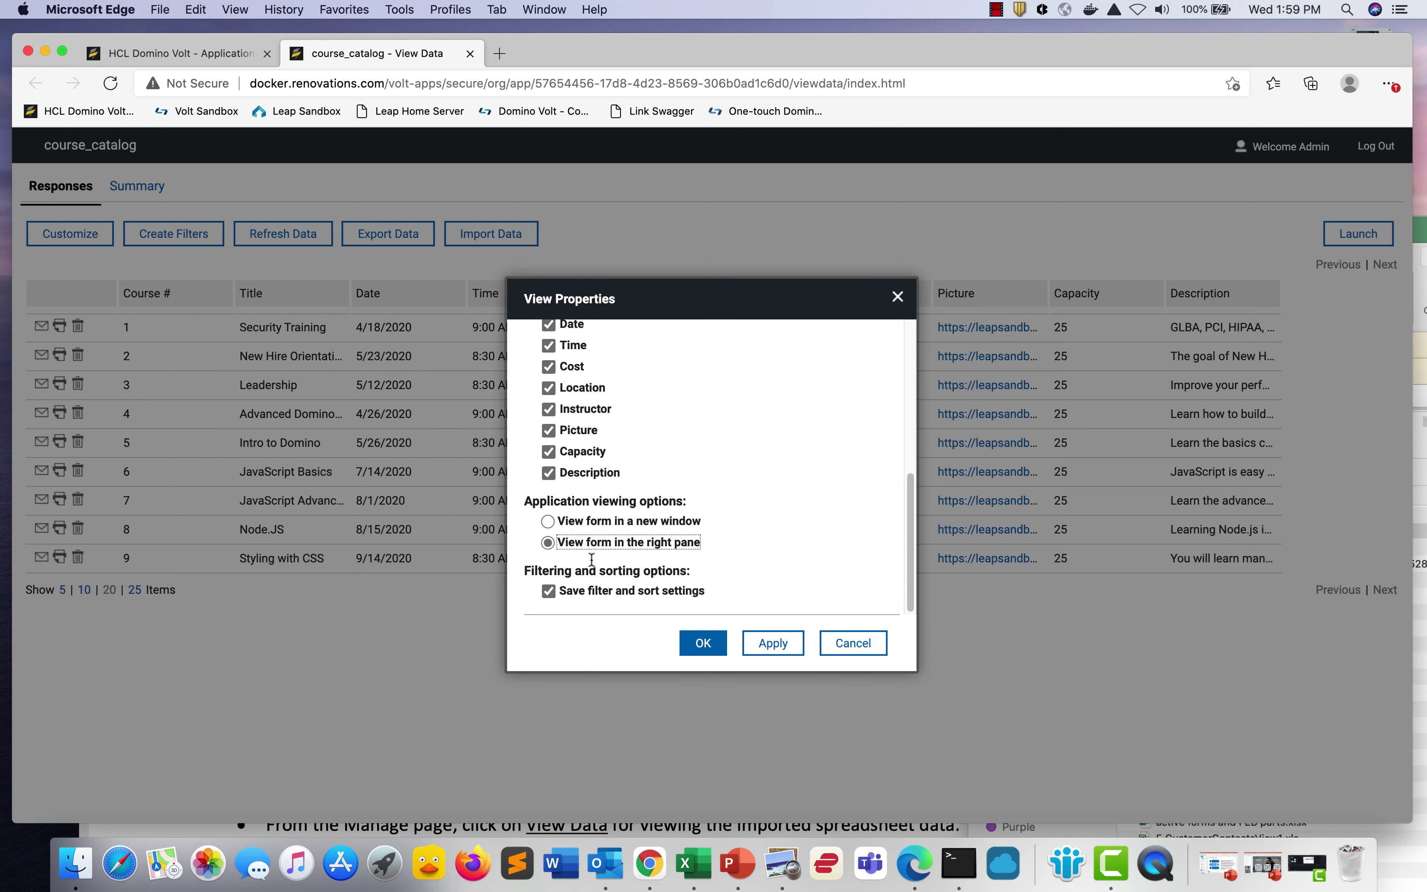
{"action": "left_click", "coordinate": [703, 643]}
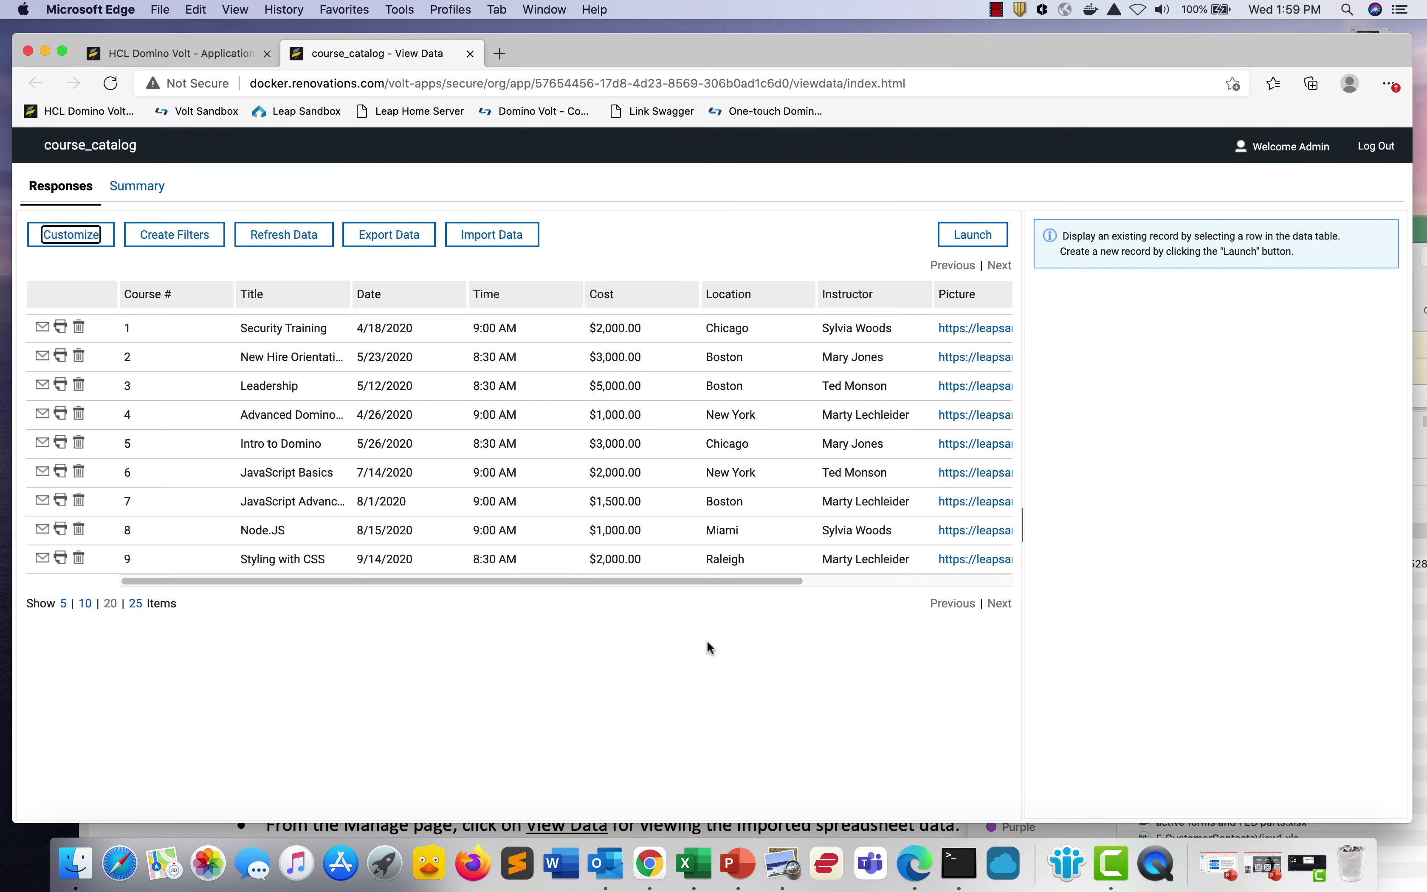
Examine several imported course records, including JavaScript Basics, Leadership and Security Training, in the form pane
{"action": "left_click_drag", "start_coordinate": [733, 582], "coordinate": [765, 586]}
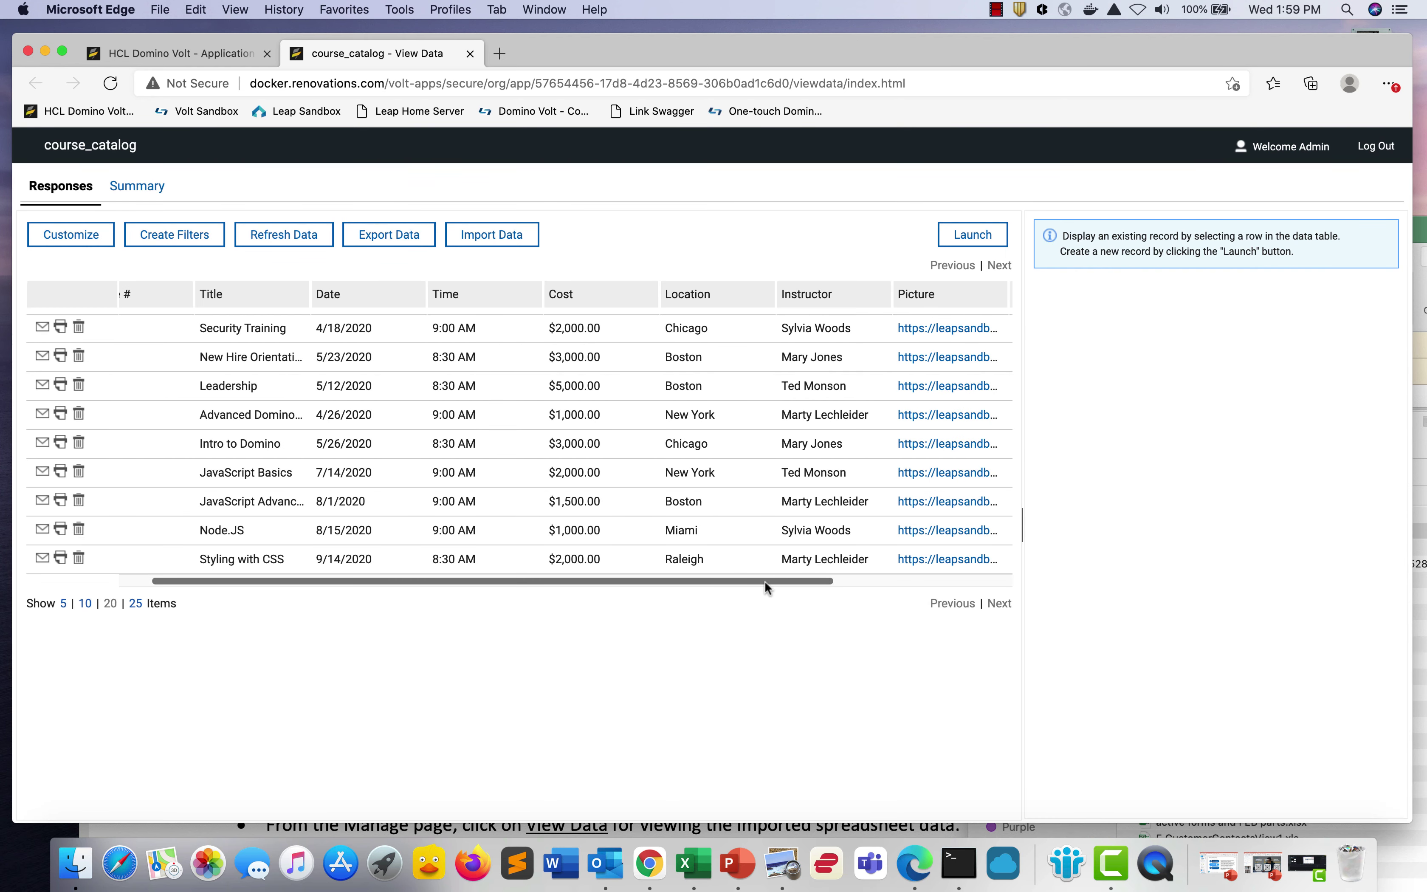
{"action": "left_click", "coordinate": [509, 415]}
{"action": "left_click", "coordinate": [510, 481]}
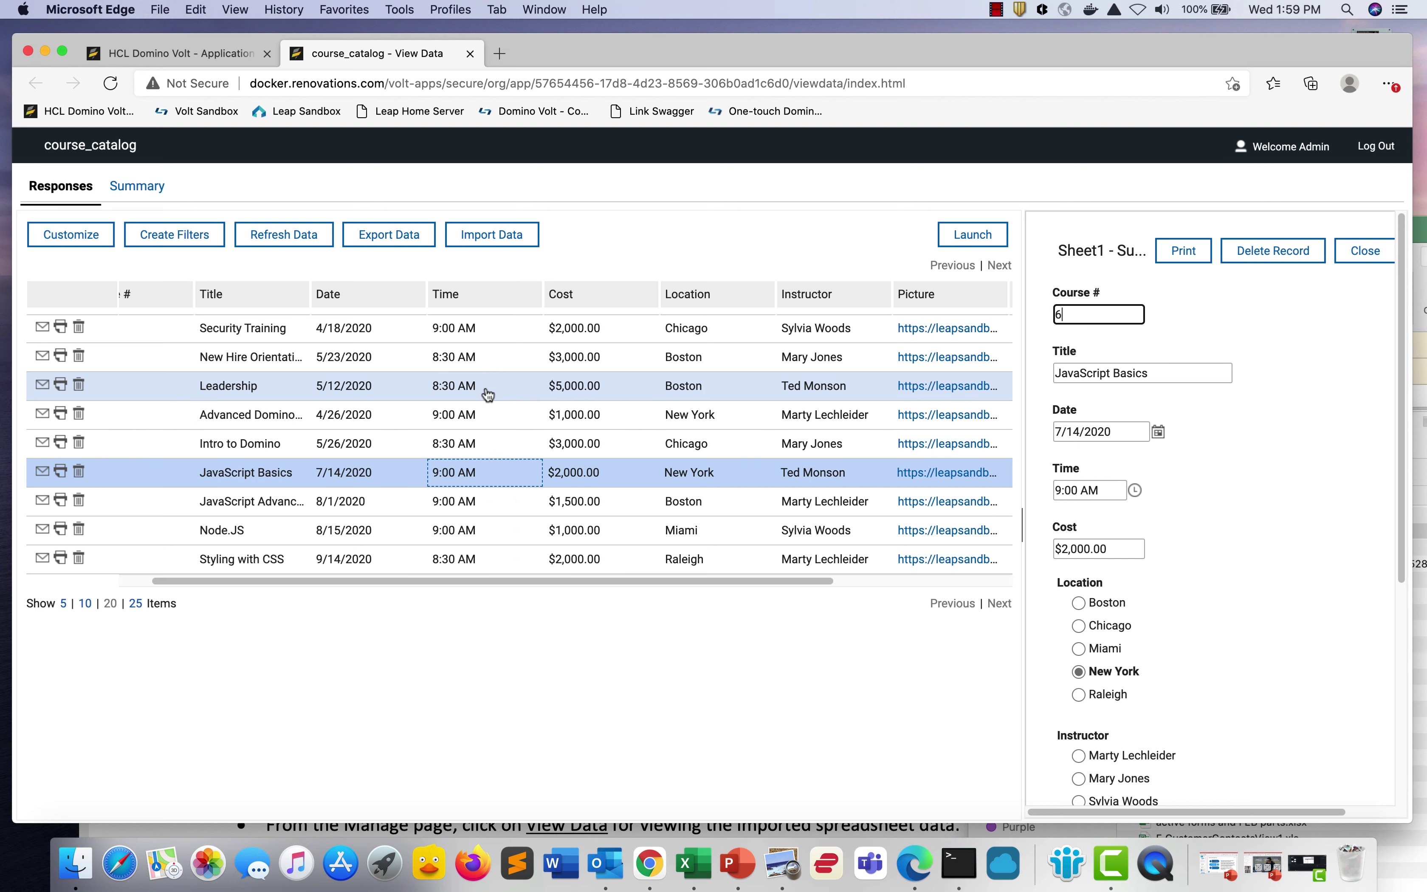
{"action": "left_click", "coordinate": [487, 391]}
{"action": "left_click", "coordinate": [471, 328]}
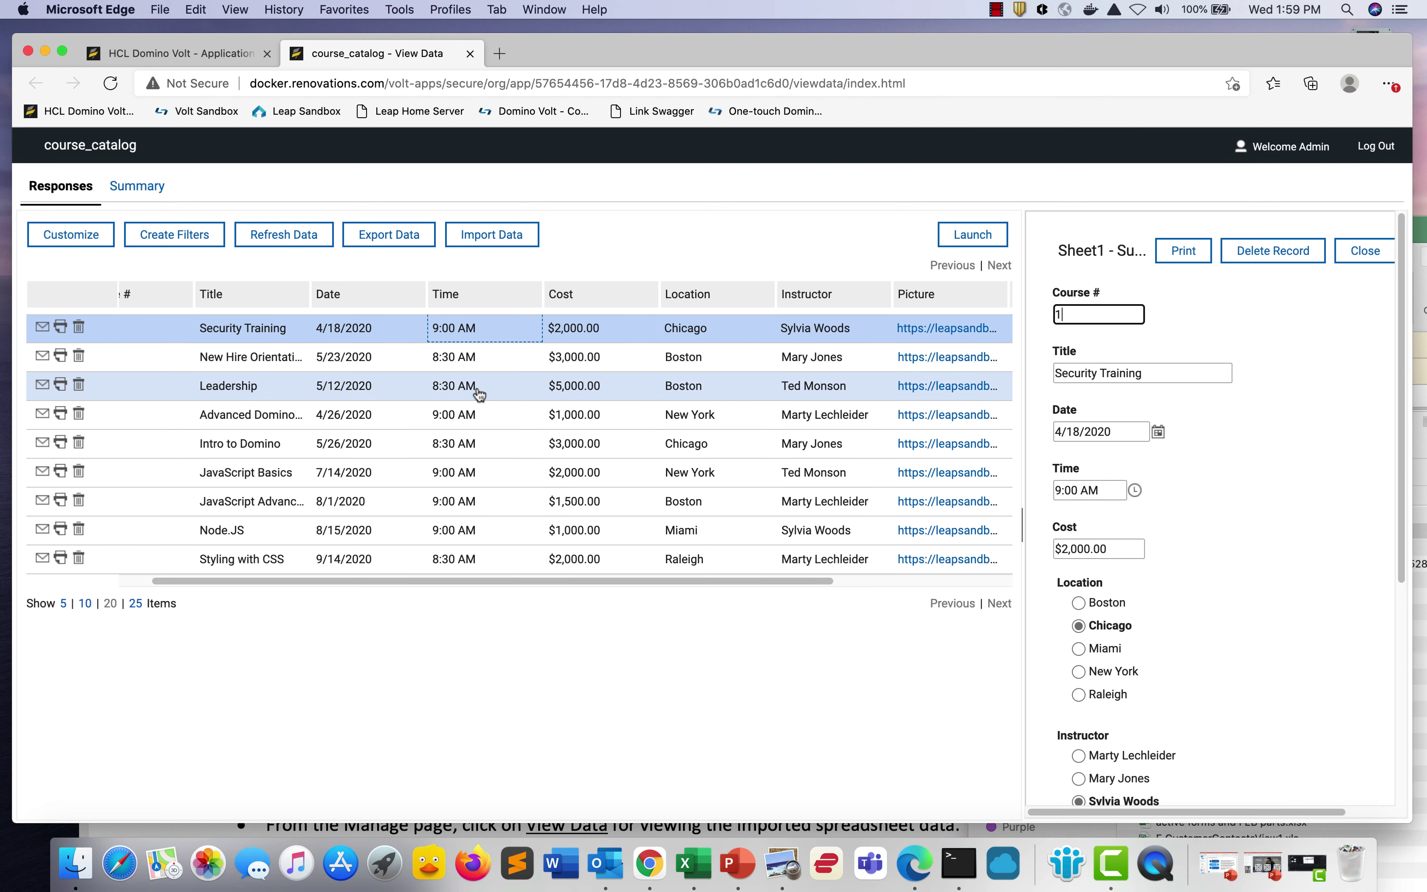
View the Leadership and JavaScript Advanced course records in the form pane
{"action": "left_click", "coordinate": [478, 394]}
{"action": "left_click", "coordinate": [475, 500]}
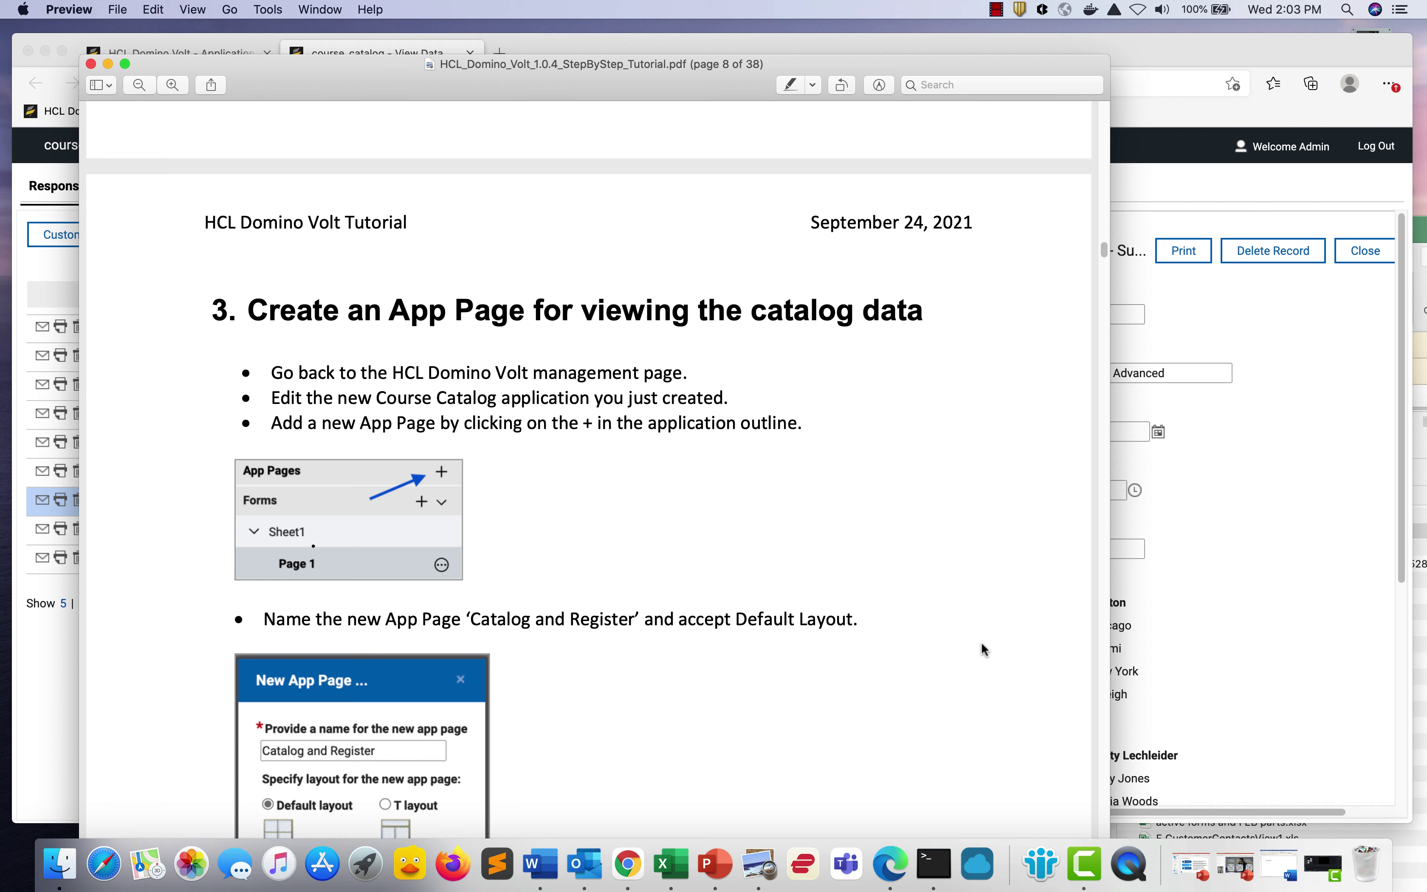
Return to Microsoft Edge, close the course_catalog data view and open the deployed course_catalog application for editing
{"action": "left_click", "coordinate": [901, 868]}
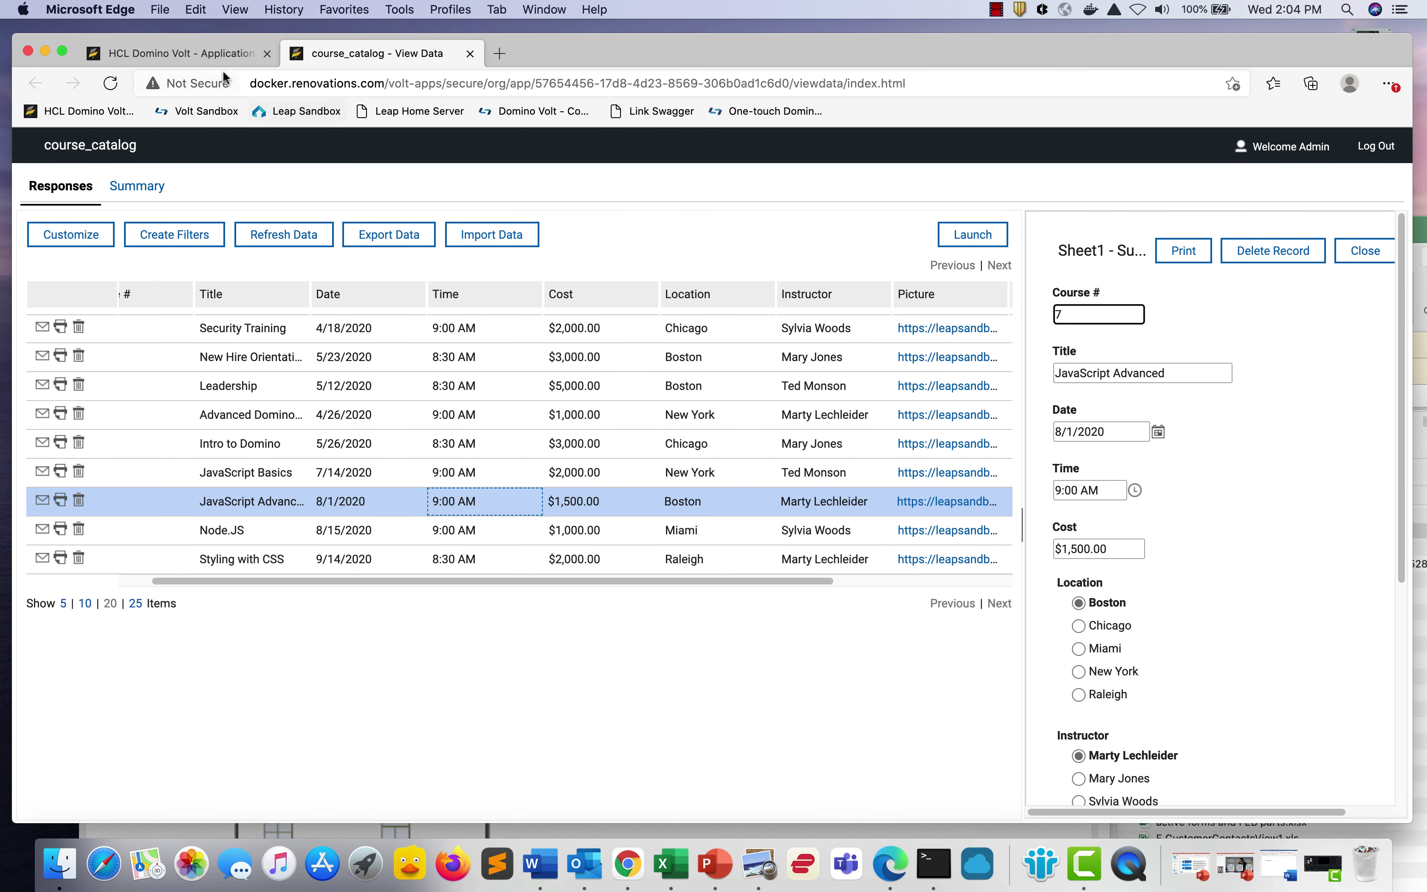
{"action": "left_click", "coordinate": [470, 53]}
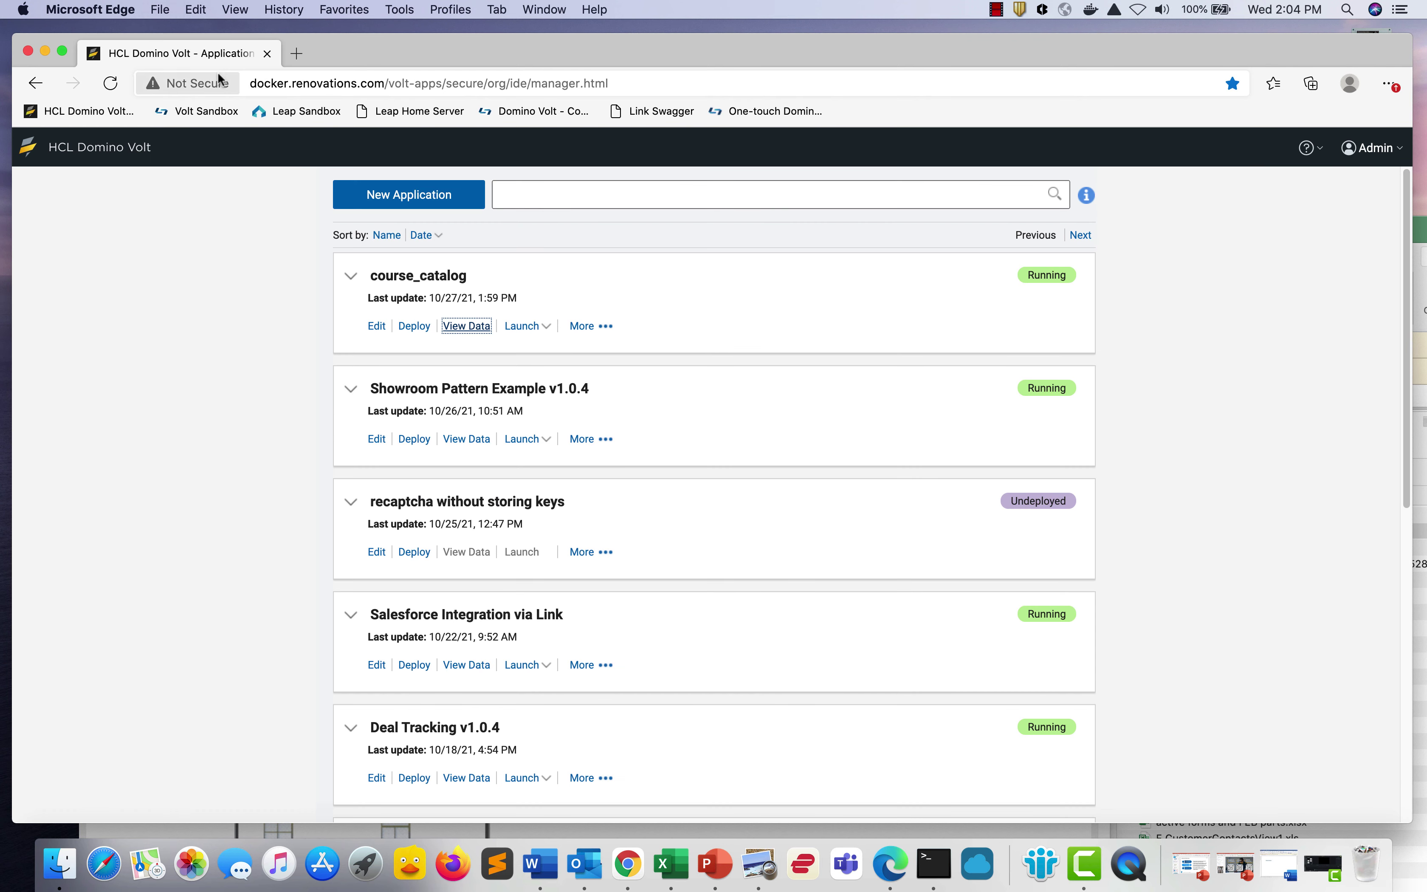
{"action": "left_click", "coordinate": [376, 325]}
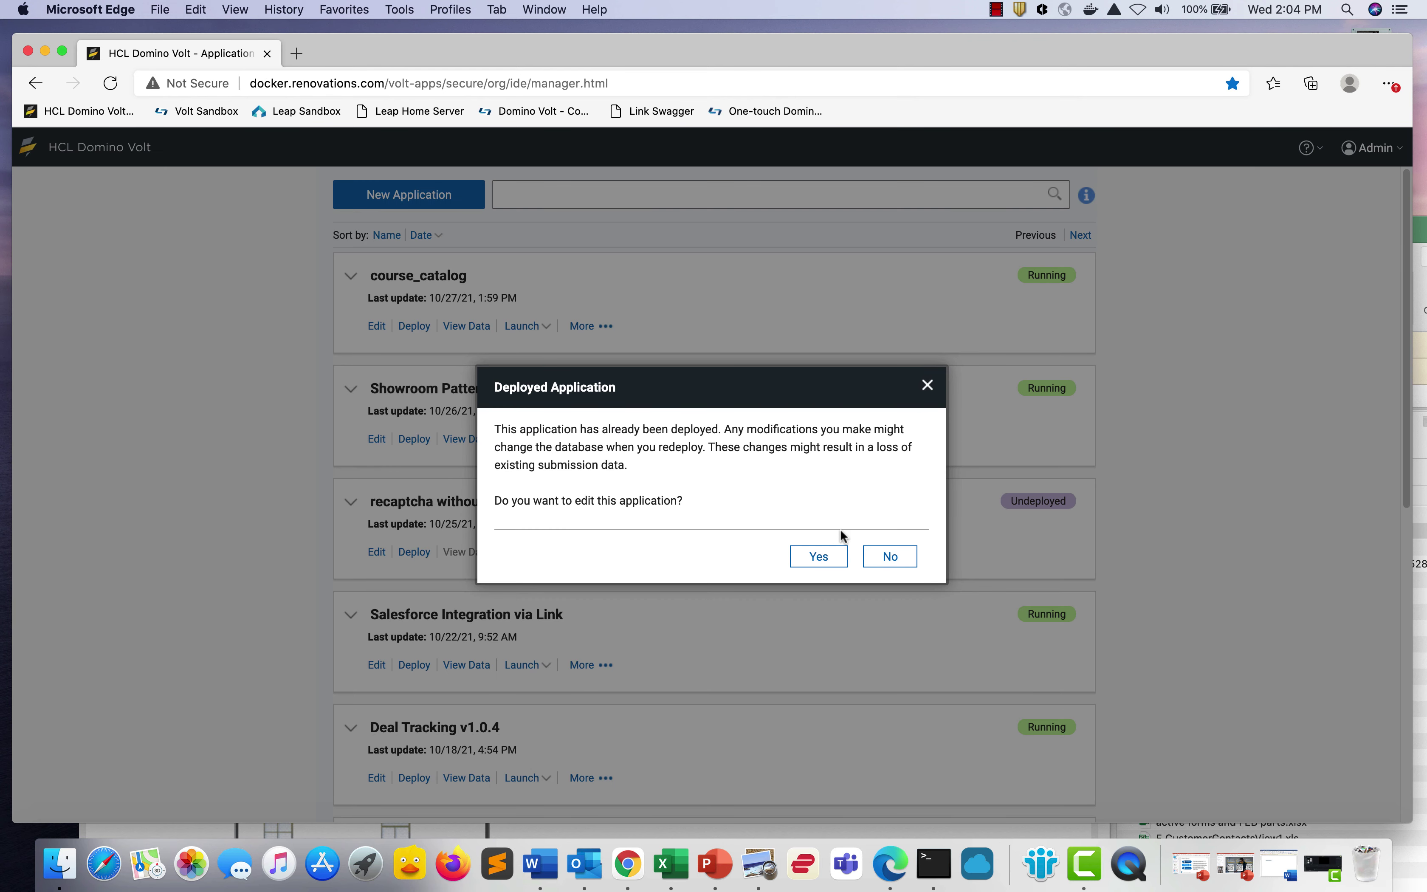
{"action": "left_click", "coordinate": [819, 556]}
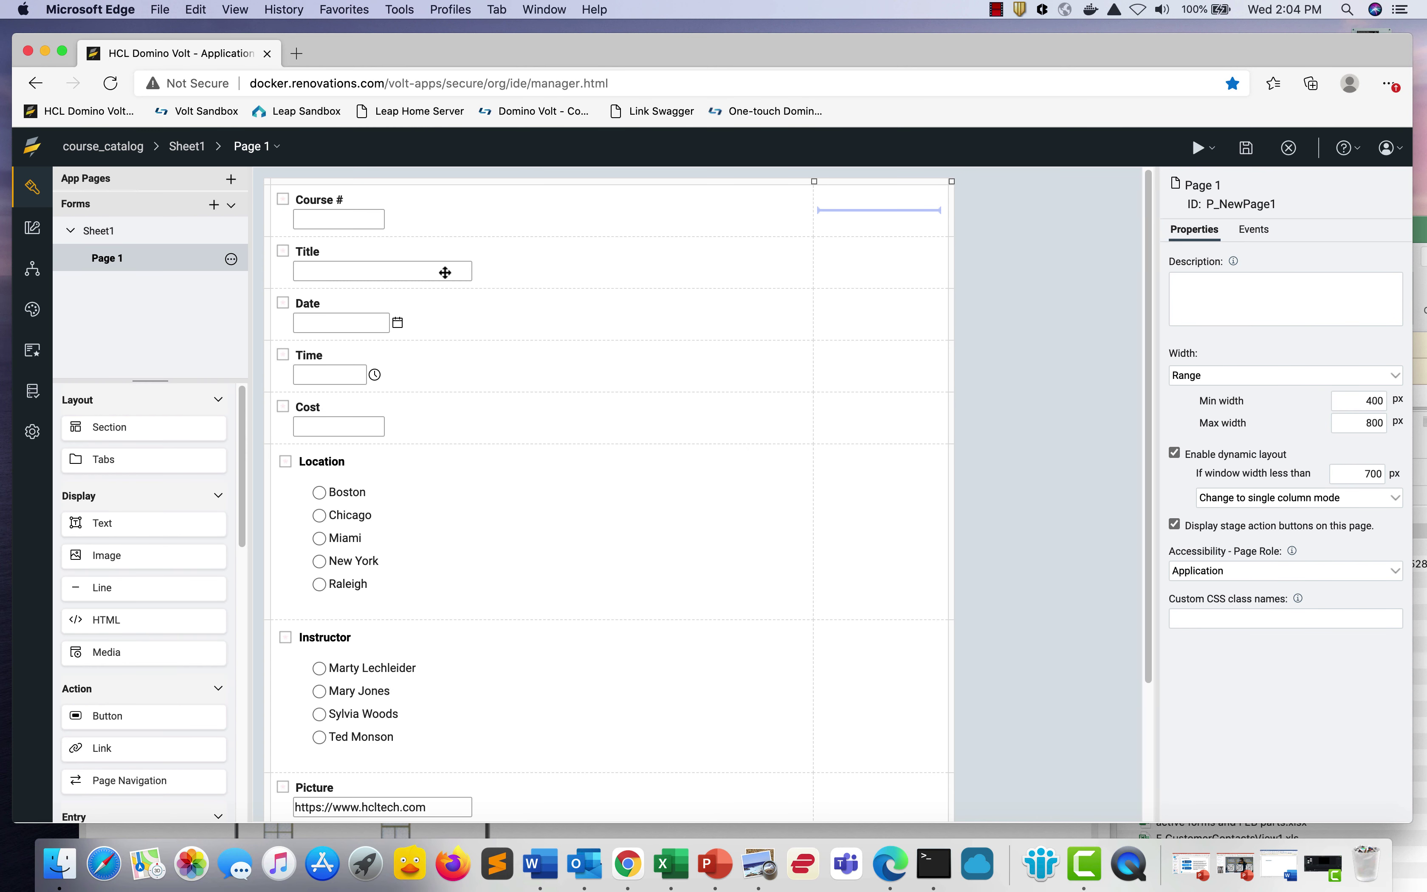
Create a new app page named Catalog and Register with the default layout
{"action": "left_click", "coordinate": [232, 180]}
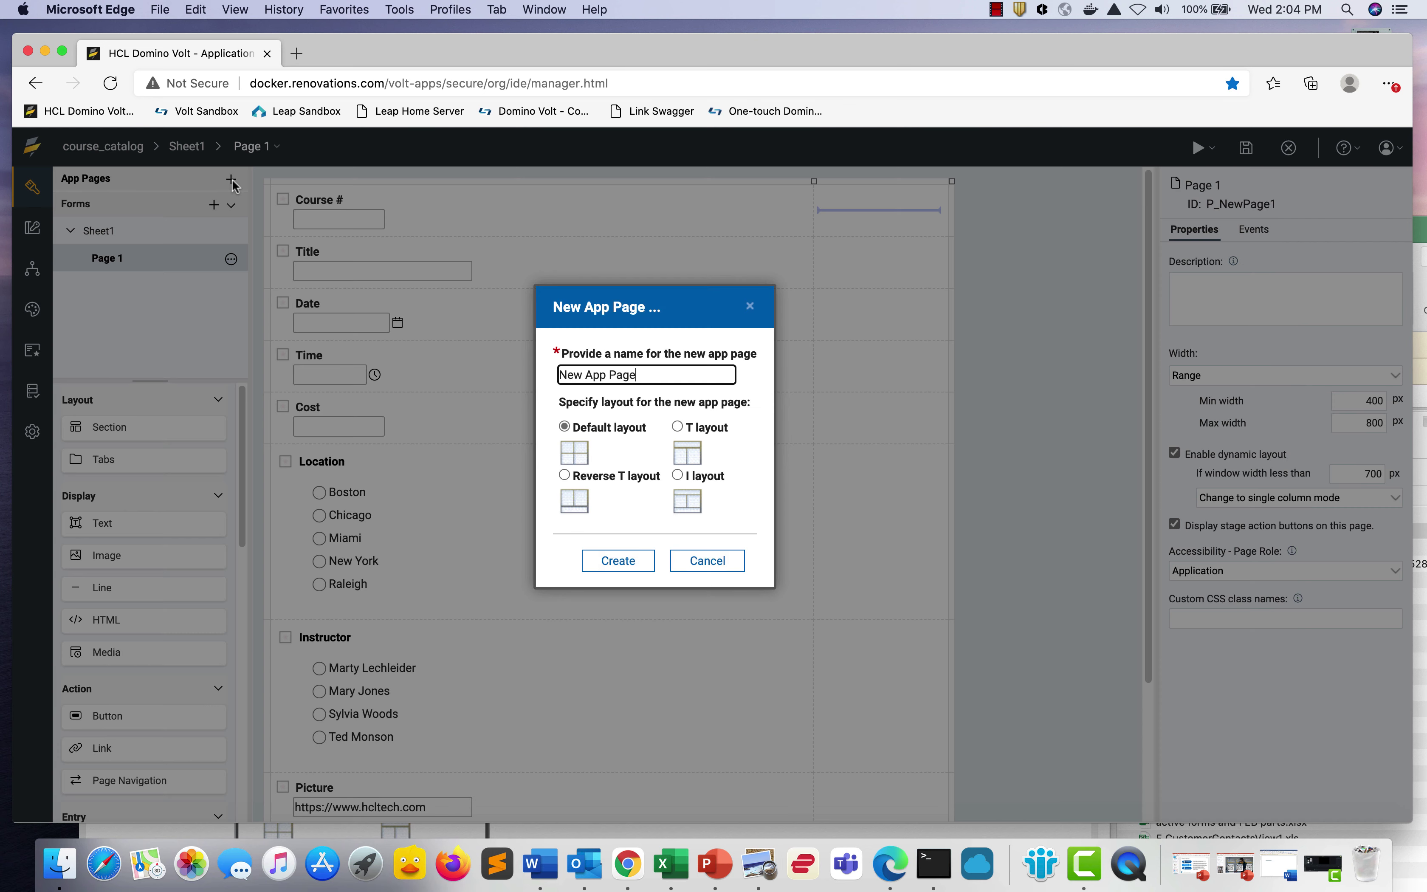
{"action": "triple_click", "coordinate": [678, 377]}
{"action": "type", "text": "Catalog and Register"}
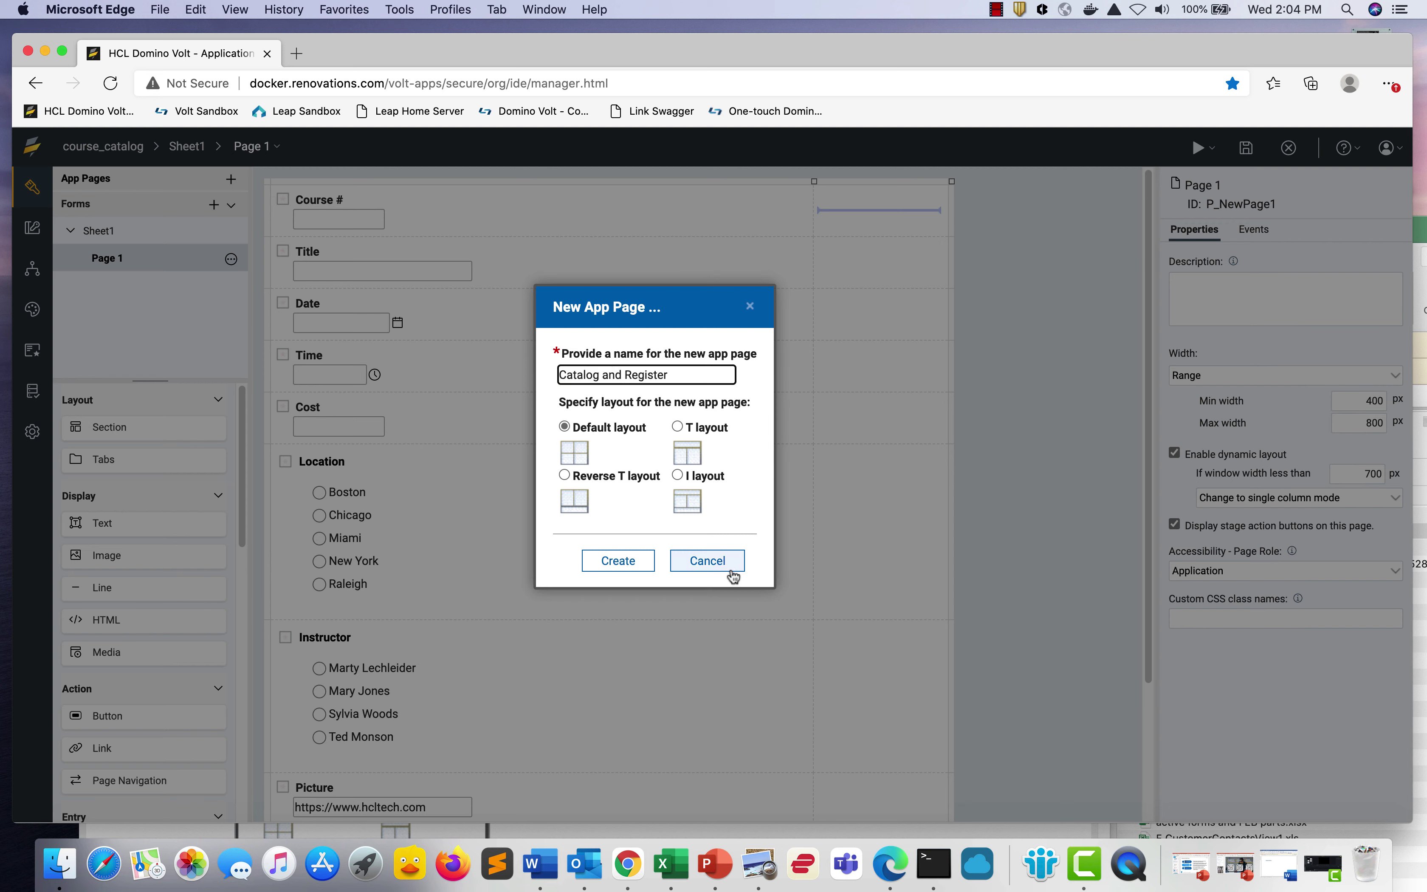
{"action": "left_click", "coordinate": [633, 561]}
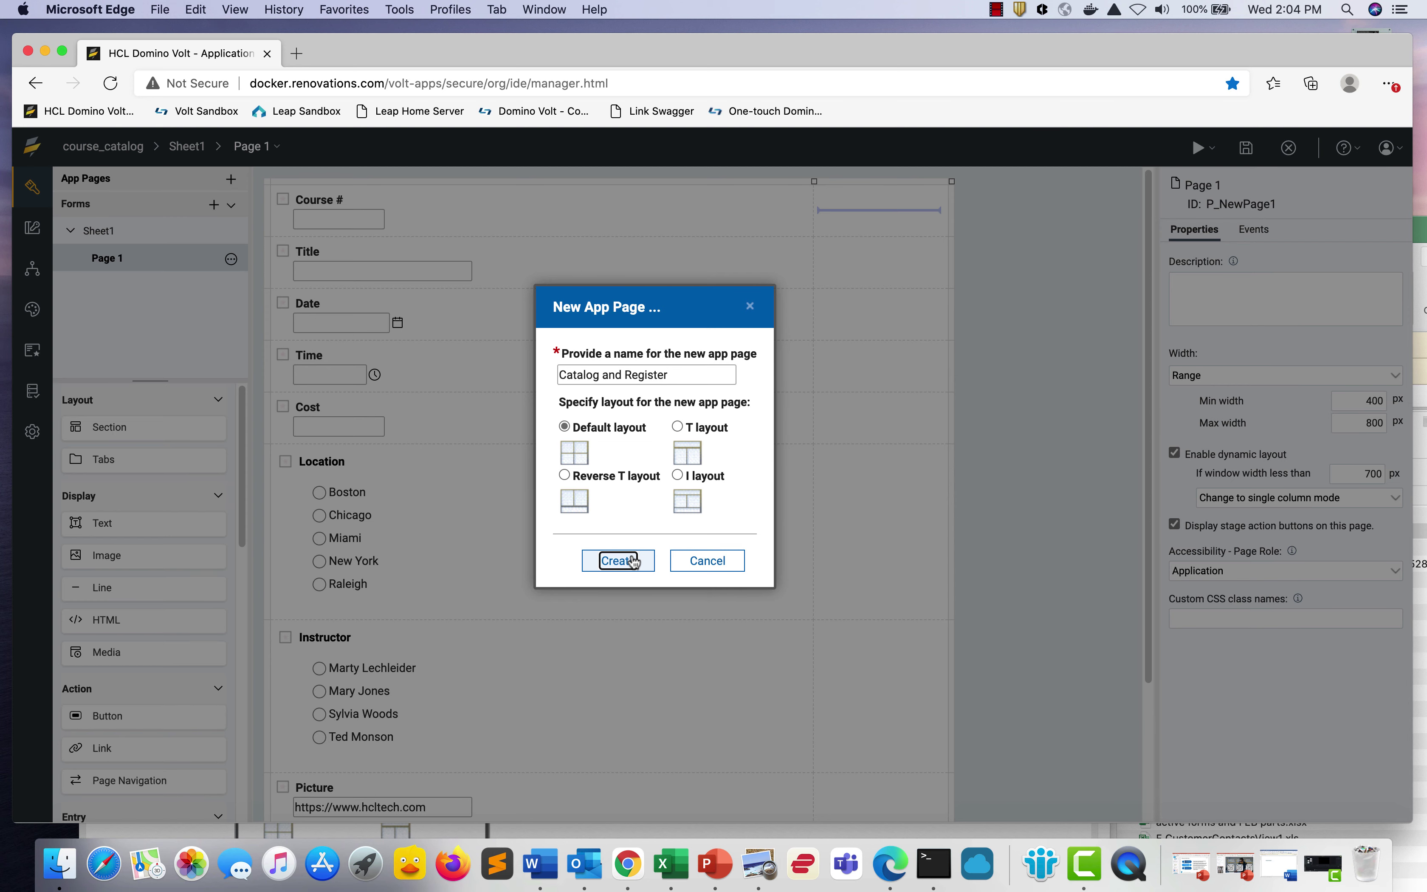
{"action": "left_click", "coordinate": [632, 561]}
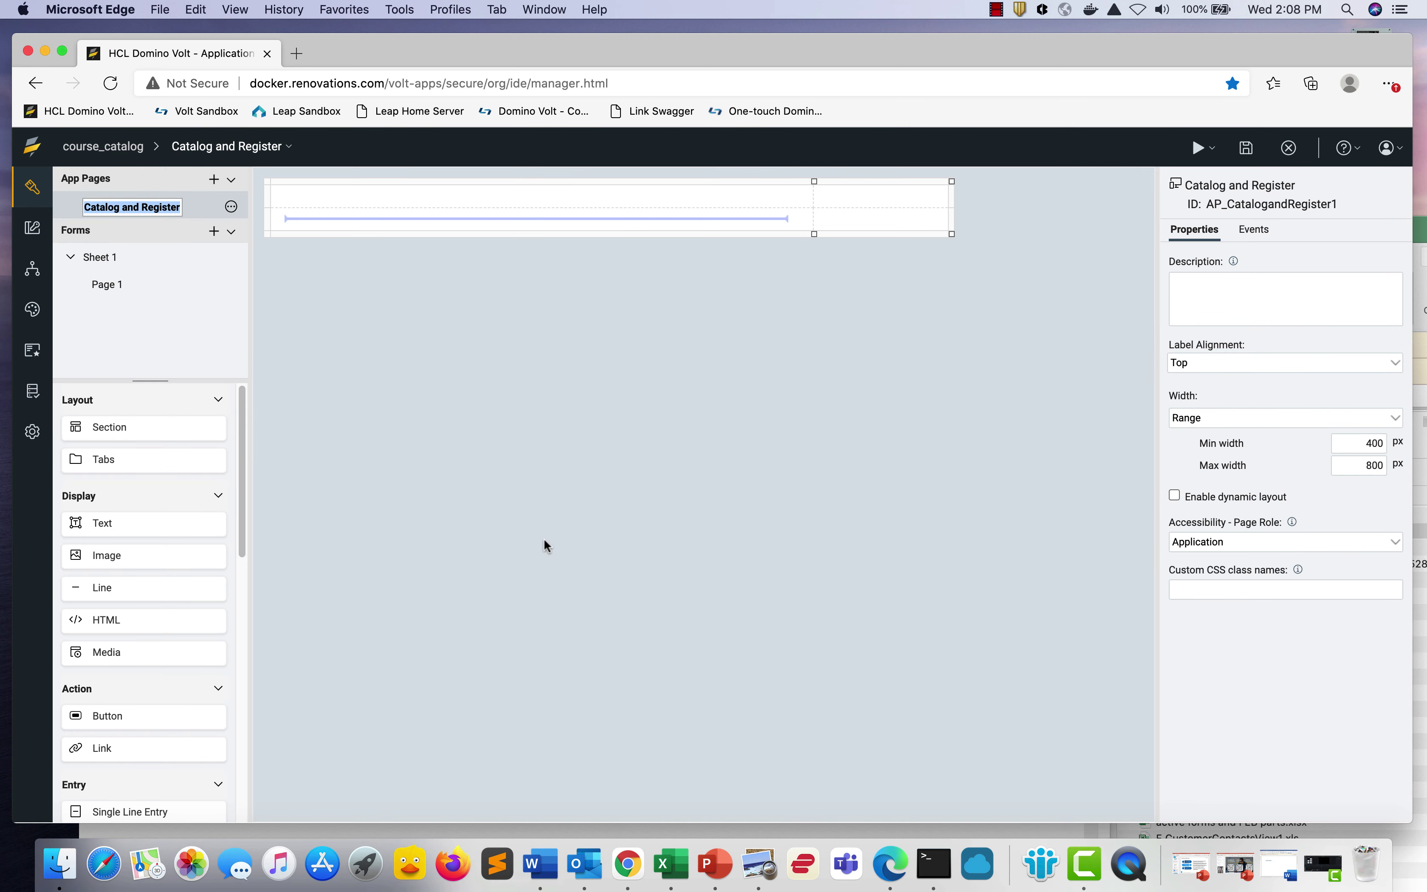
Rename the Sheet 1 form as Catalog
{"action": "double_click", "coordinate": [111, 259]}
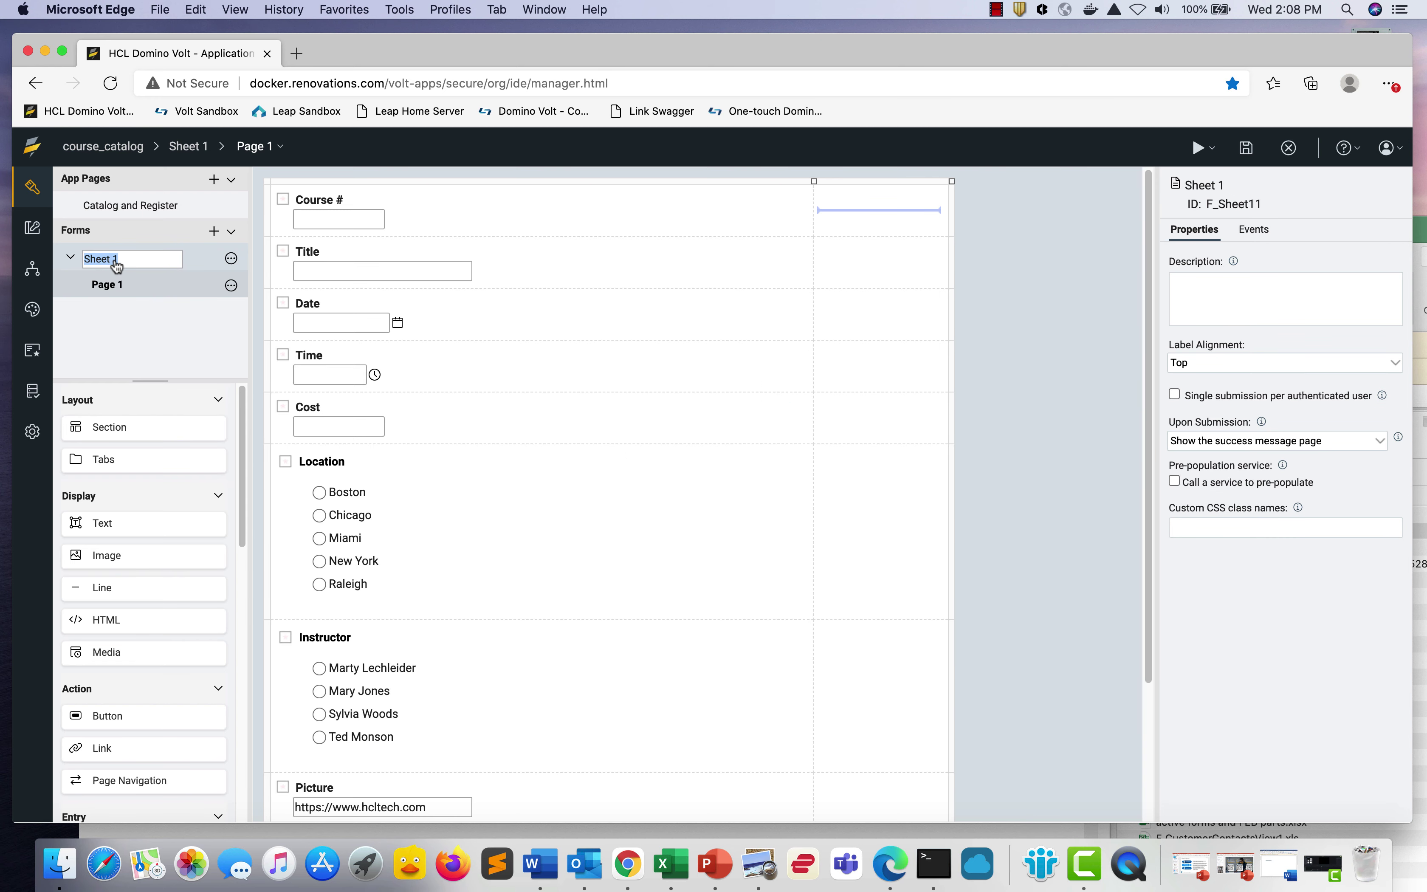
{"action": "type", "text": "Catalog"}
{"action": "key", "text": "Return"}
Add a text item reading "Training Course Catalog & Registration" to the Catalog and Register page
{"action": "double_click", "coordinate": [145, 207]}
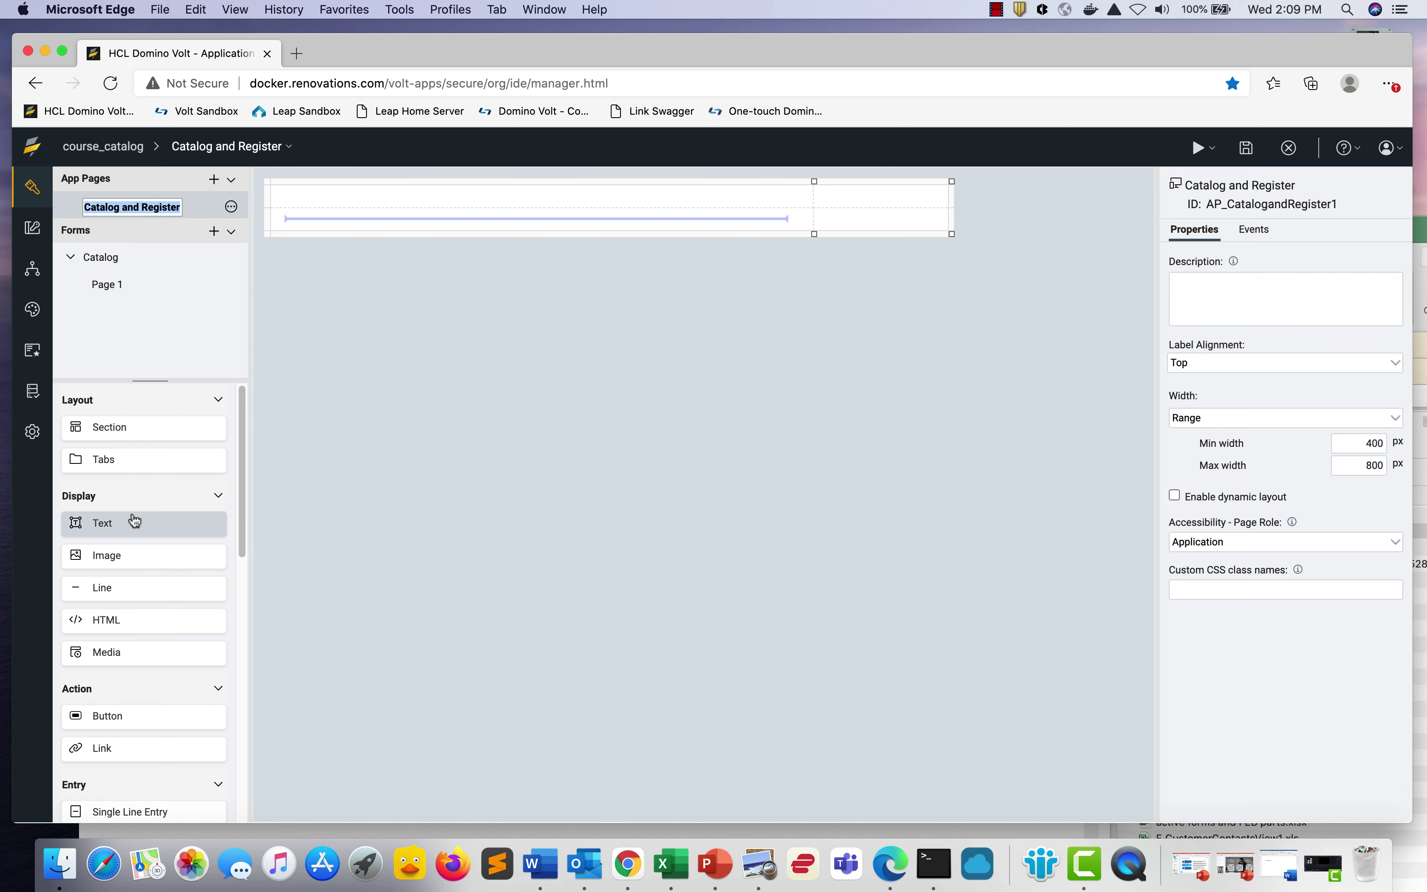
{"action": "left_click_drag", "start_coordinate": [134, 523], "coordinate": [519, 212]}
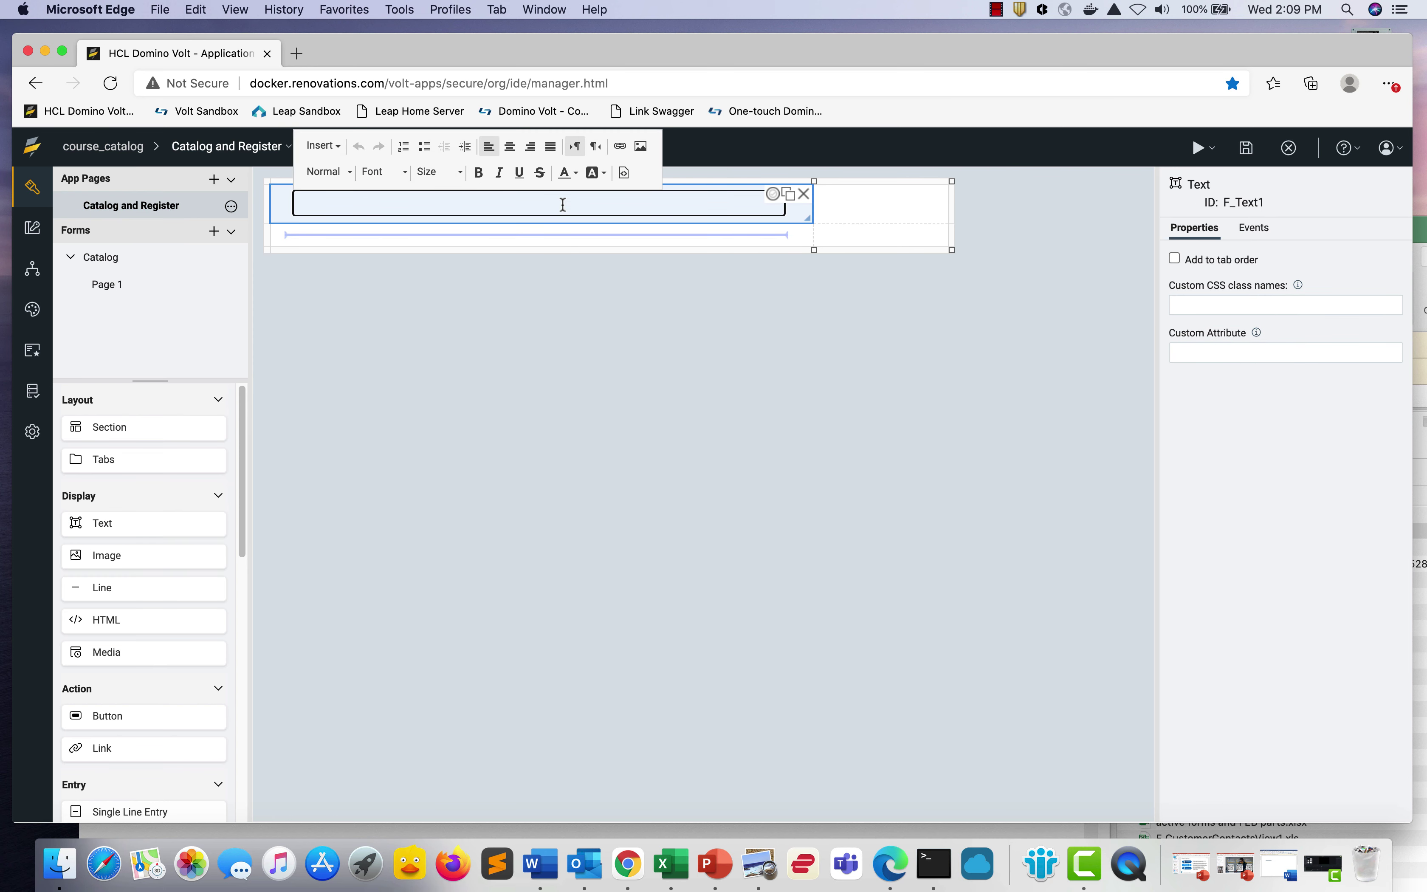
{"action": "type", "text": "Training Course Catalog & Registration"}
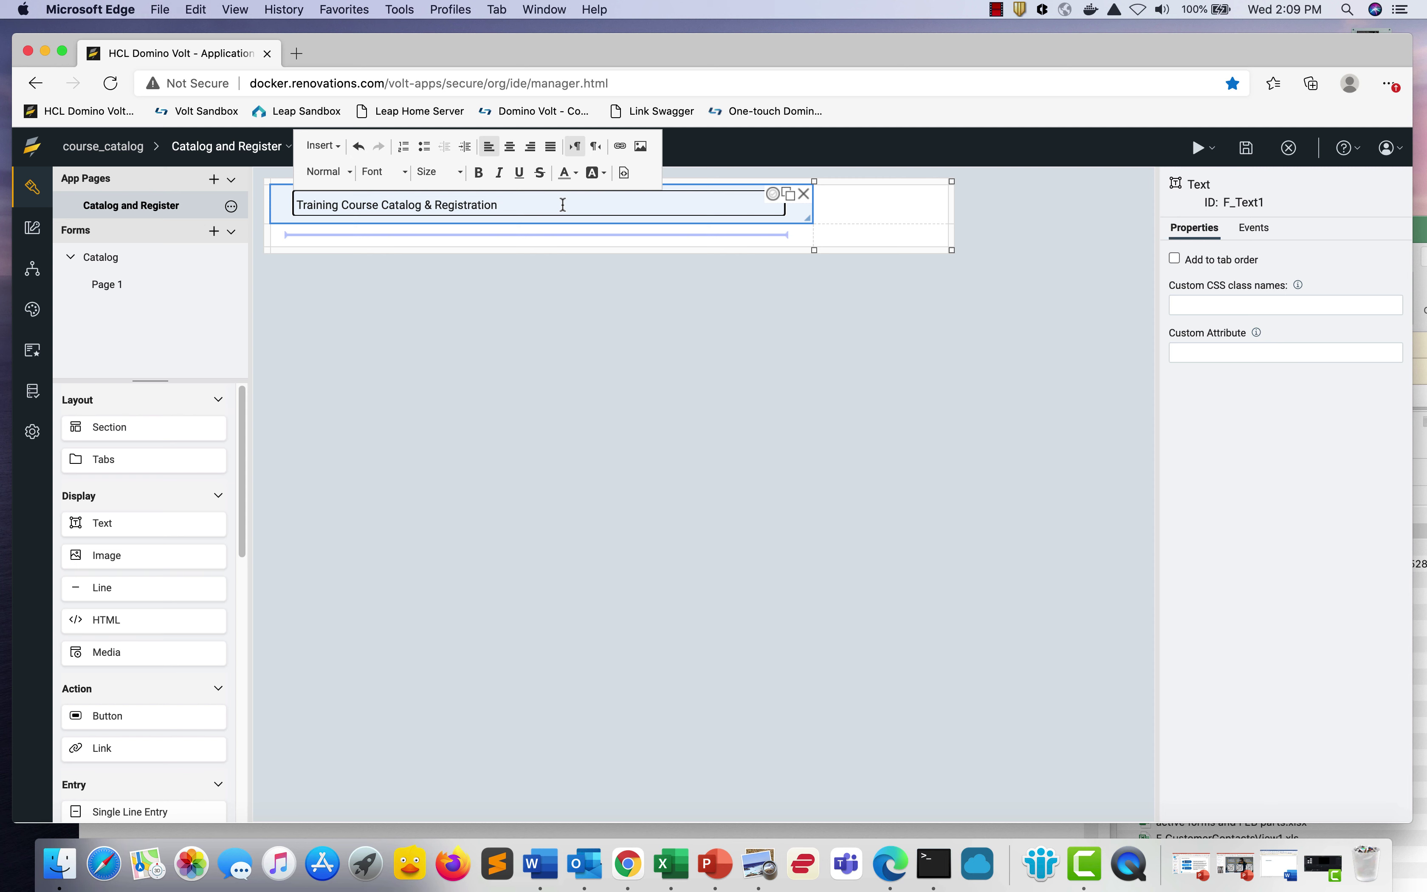
Format the page title text as Heading 1 and widen its item across the full page width
{"action": "key", "text": "super+a"}
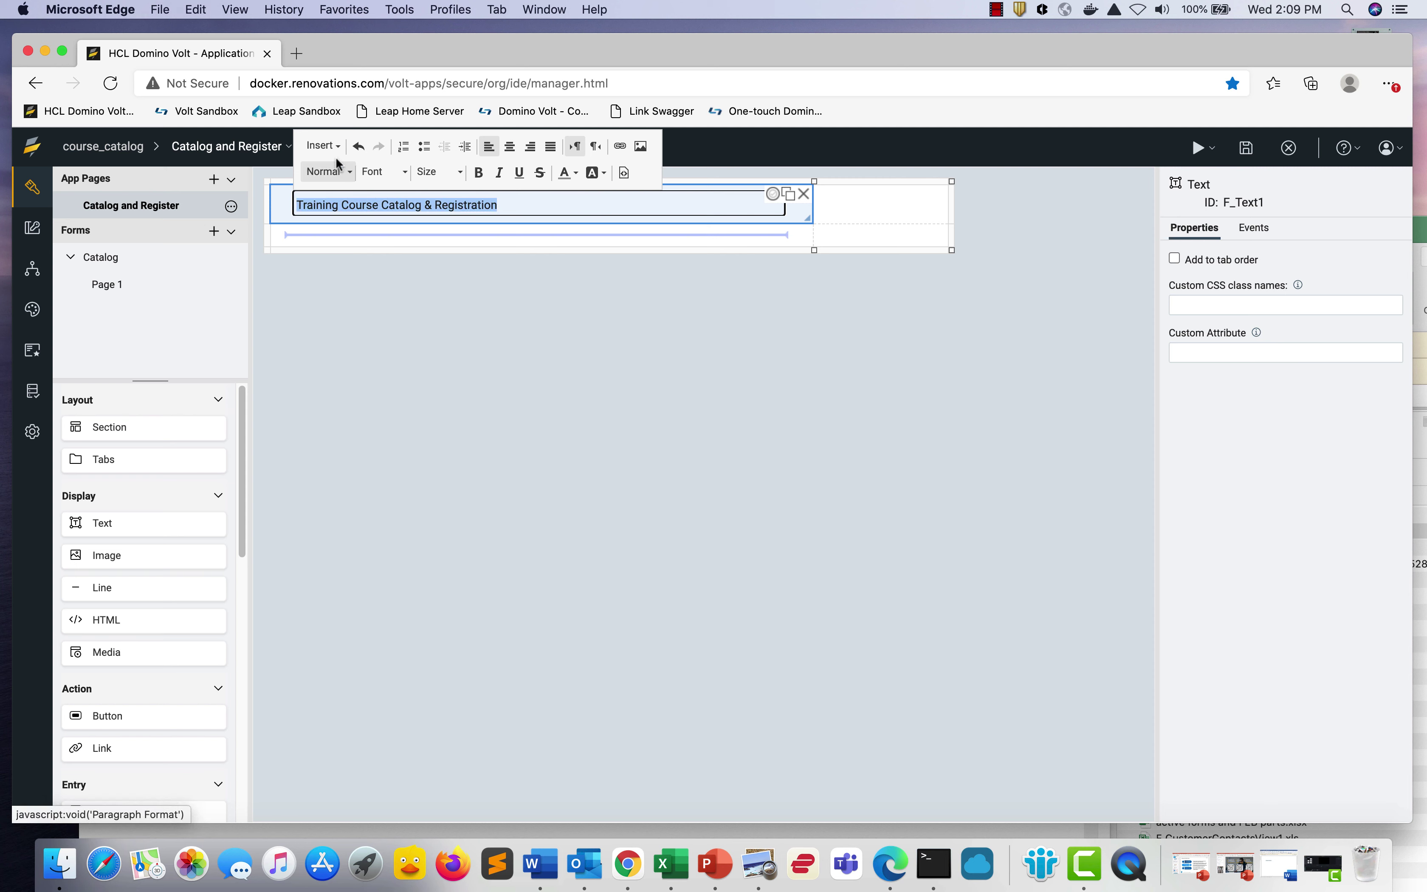
{"action": "left_click", "coordinate": [339, 171]}
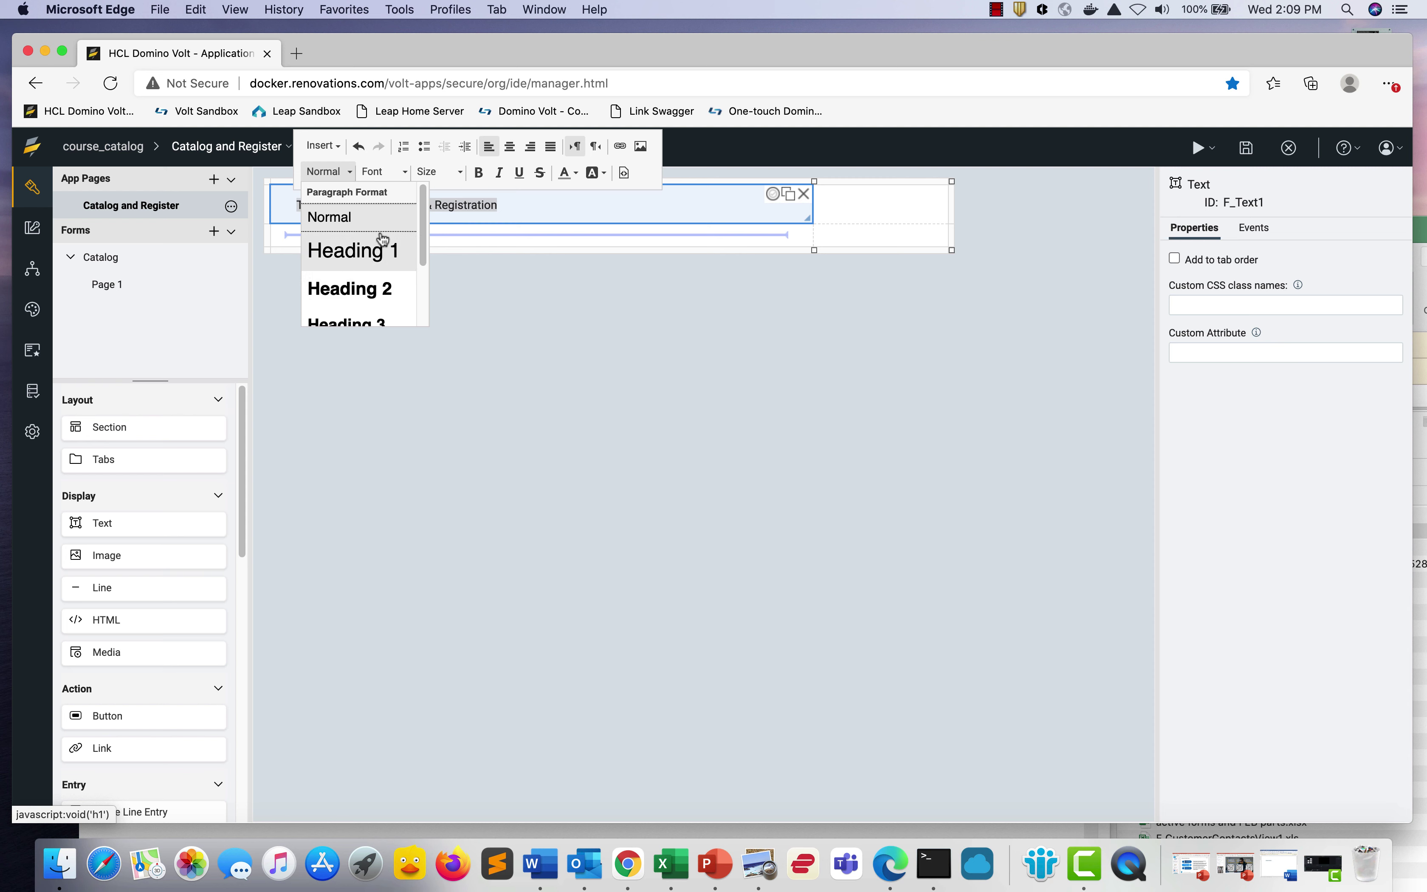
{"action": "left_click", "coordinate": [378, 252]}
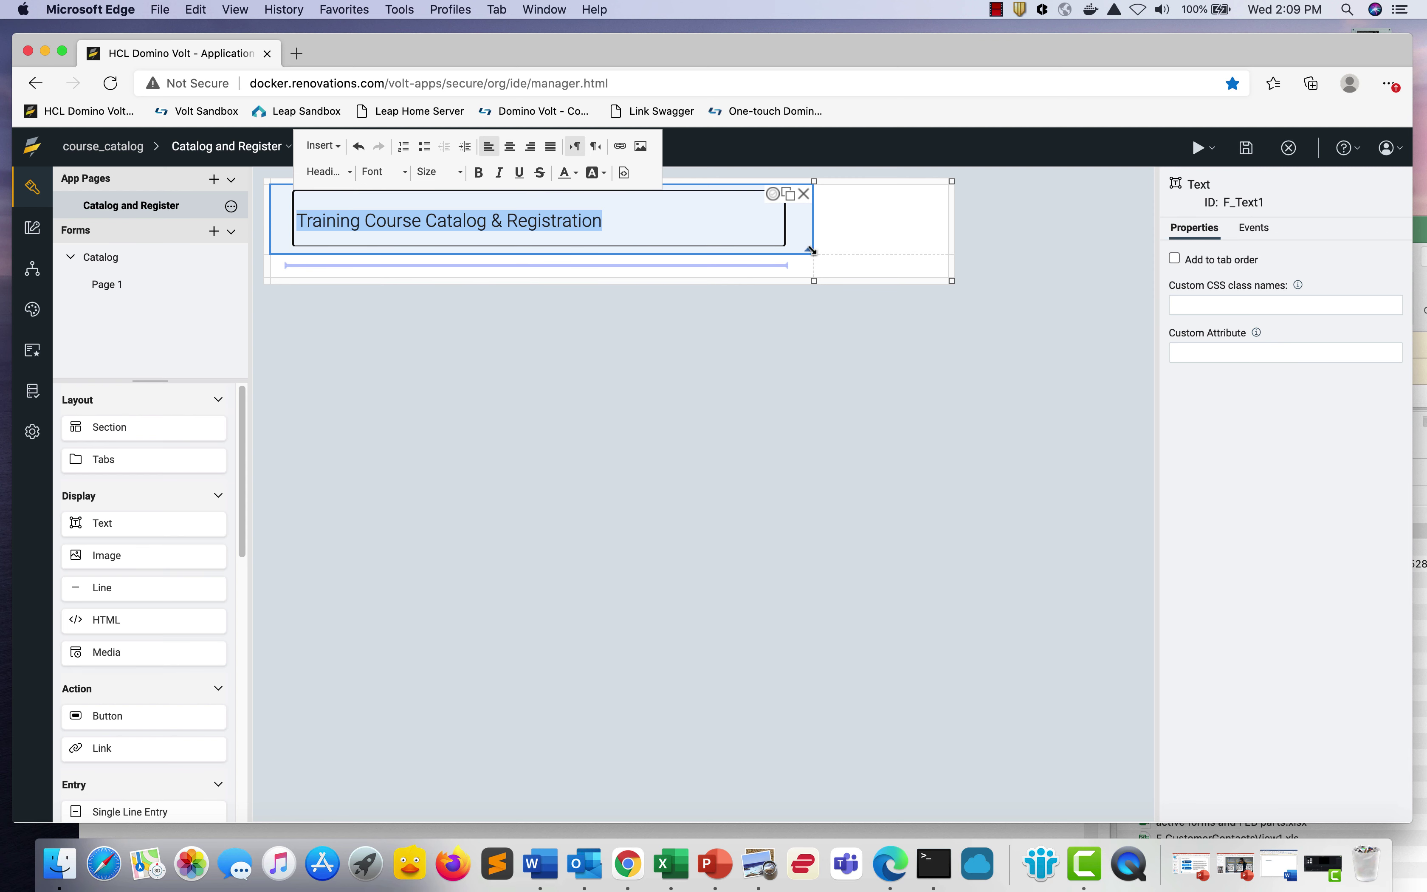
{"action": "left_click_drag", "start_coordinate": [810, 250], "coordinate": [834, 239]}
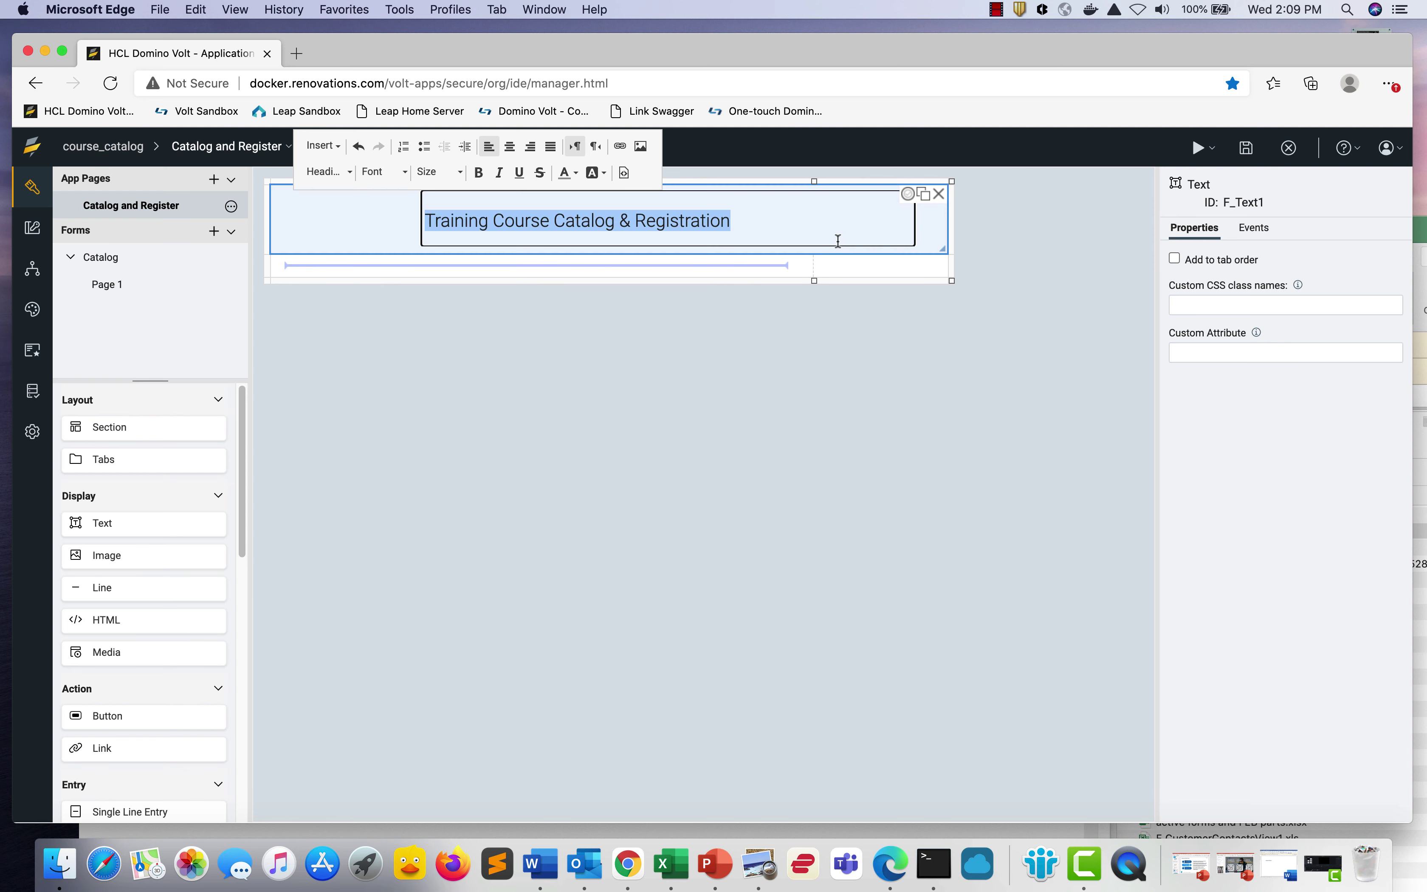
{"action": "left_click", "coordinate": [806, 362]}
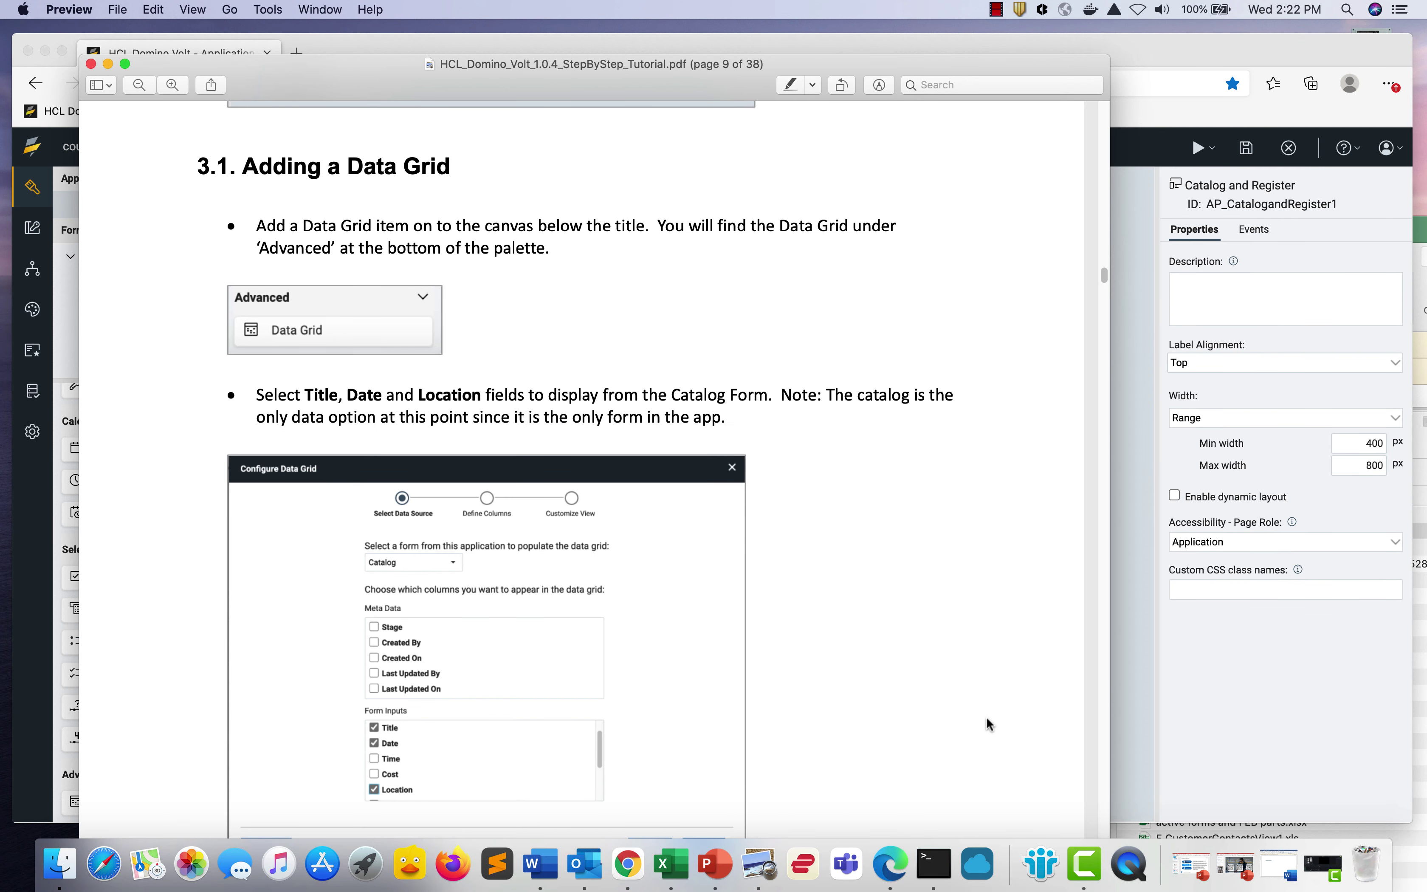
Place a Data Grid below the page title and select the Catalog form's Title, Date and Location fields as its columns
{"action": "left_click", "coordinate": [1132, 711]}
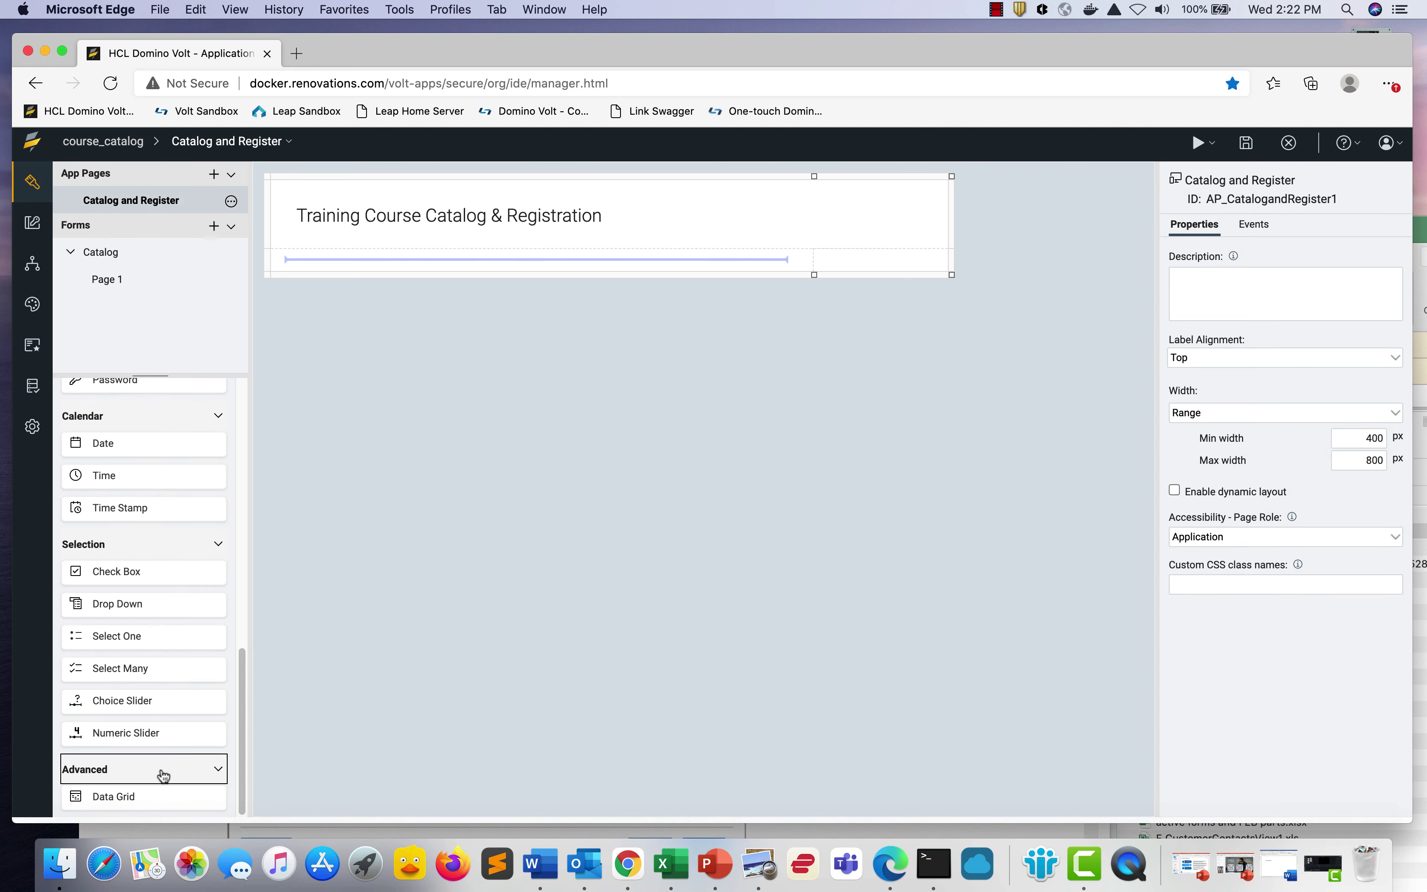
{"action": "left_click_drag", "start_coordinate": [153, 803], "coordinate": [522, 277]}
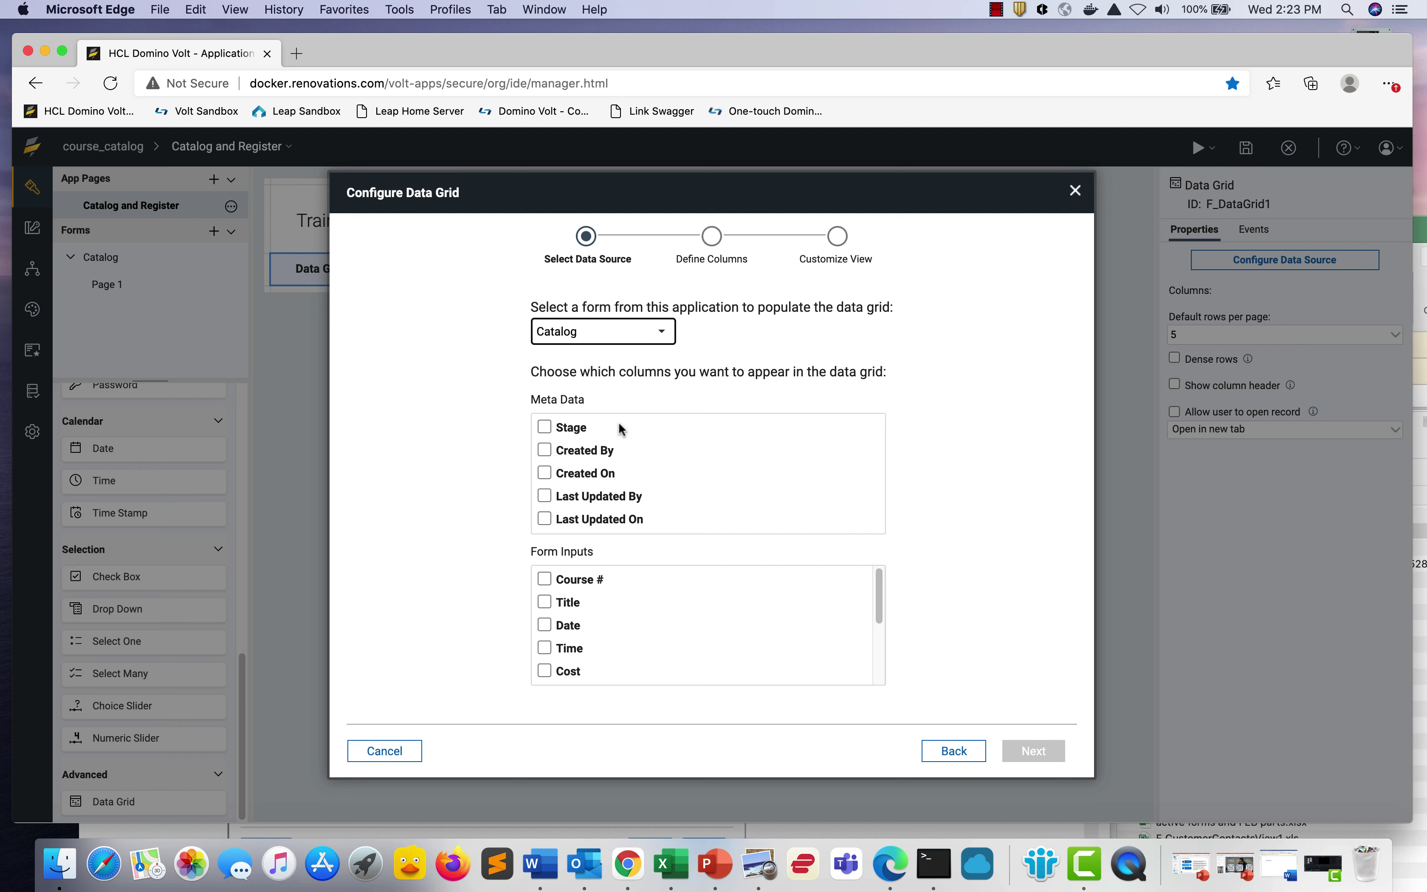
{"action": "left_click", "coordinate": [545, 602]}
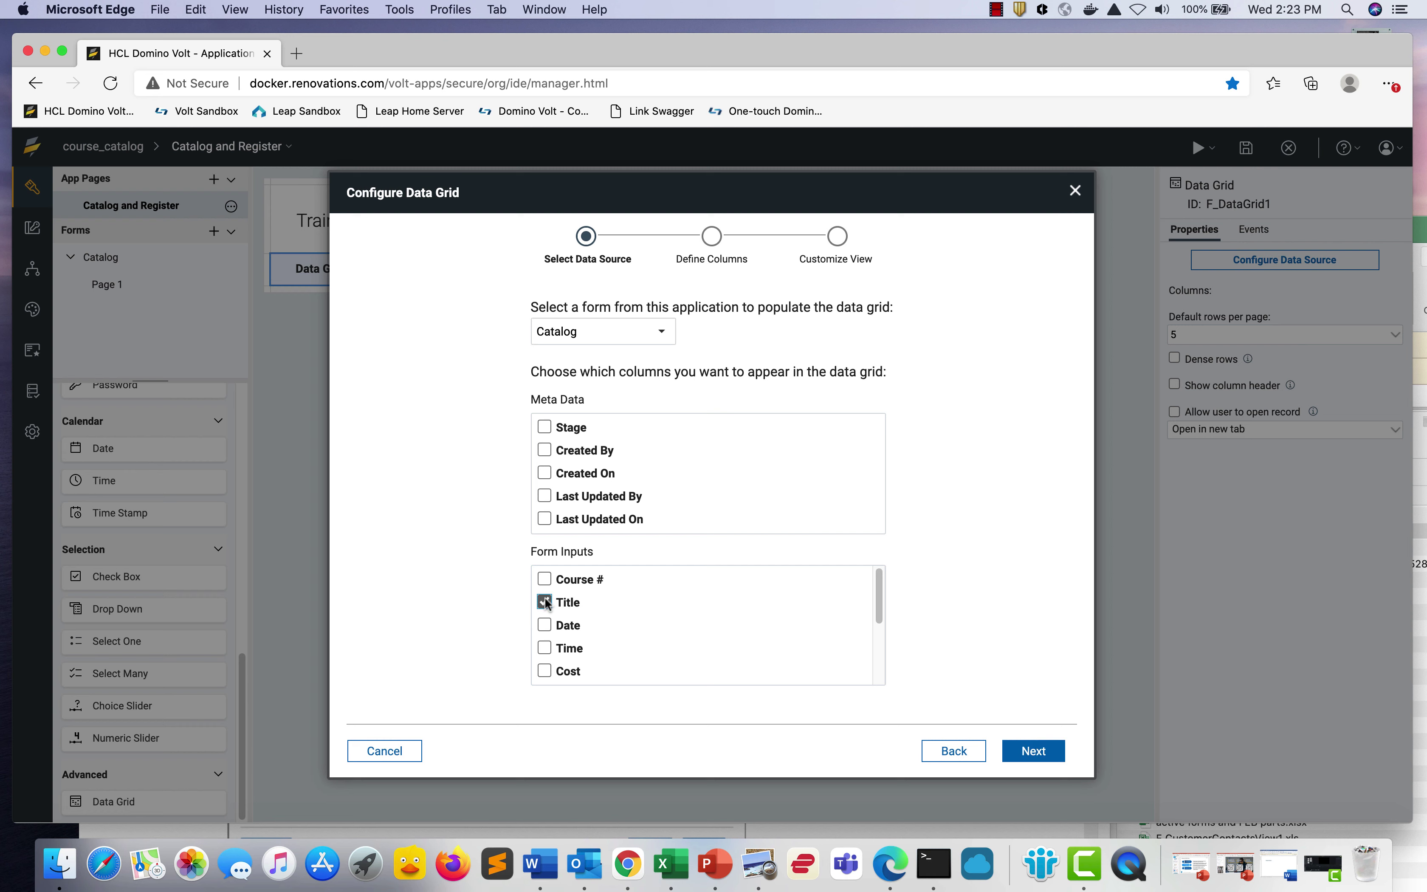
{"action": "left_click", "coordinate": [545, 625]}
{"action": "scroll", "coordinate": [546, 626], "scroll_direction": "down", "scroll_amount": 3}
{"action": "left_click", "coordinate": [545, 620]}
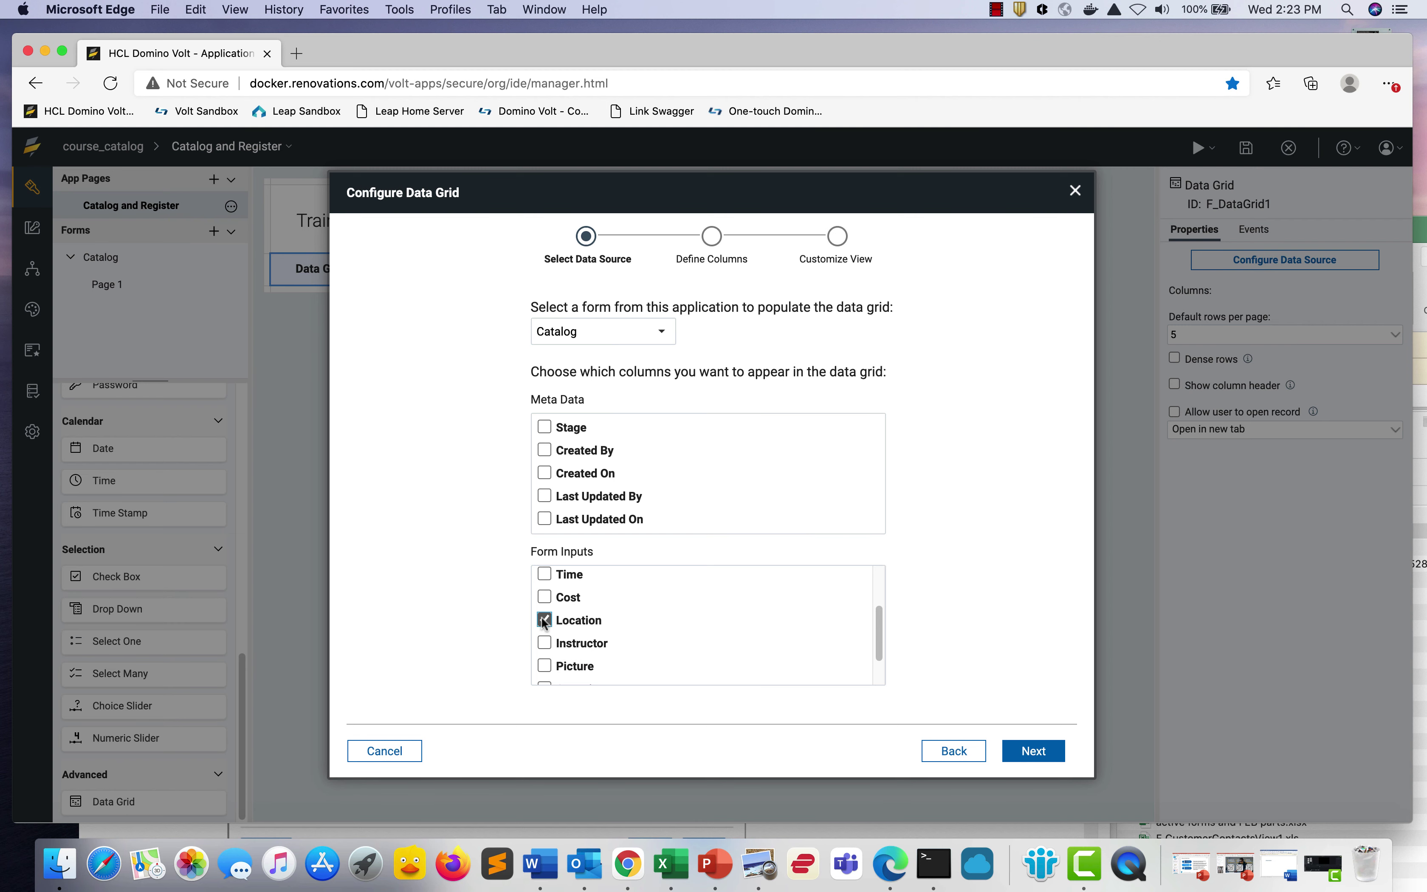
Accept the default column order and labels, leave the view unfiltered and create the data grid
{"action": "left_click", "coordinate": [1034, 750]}
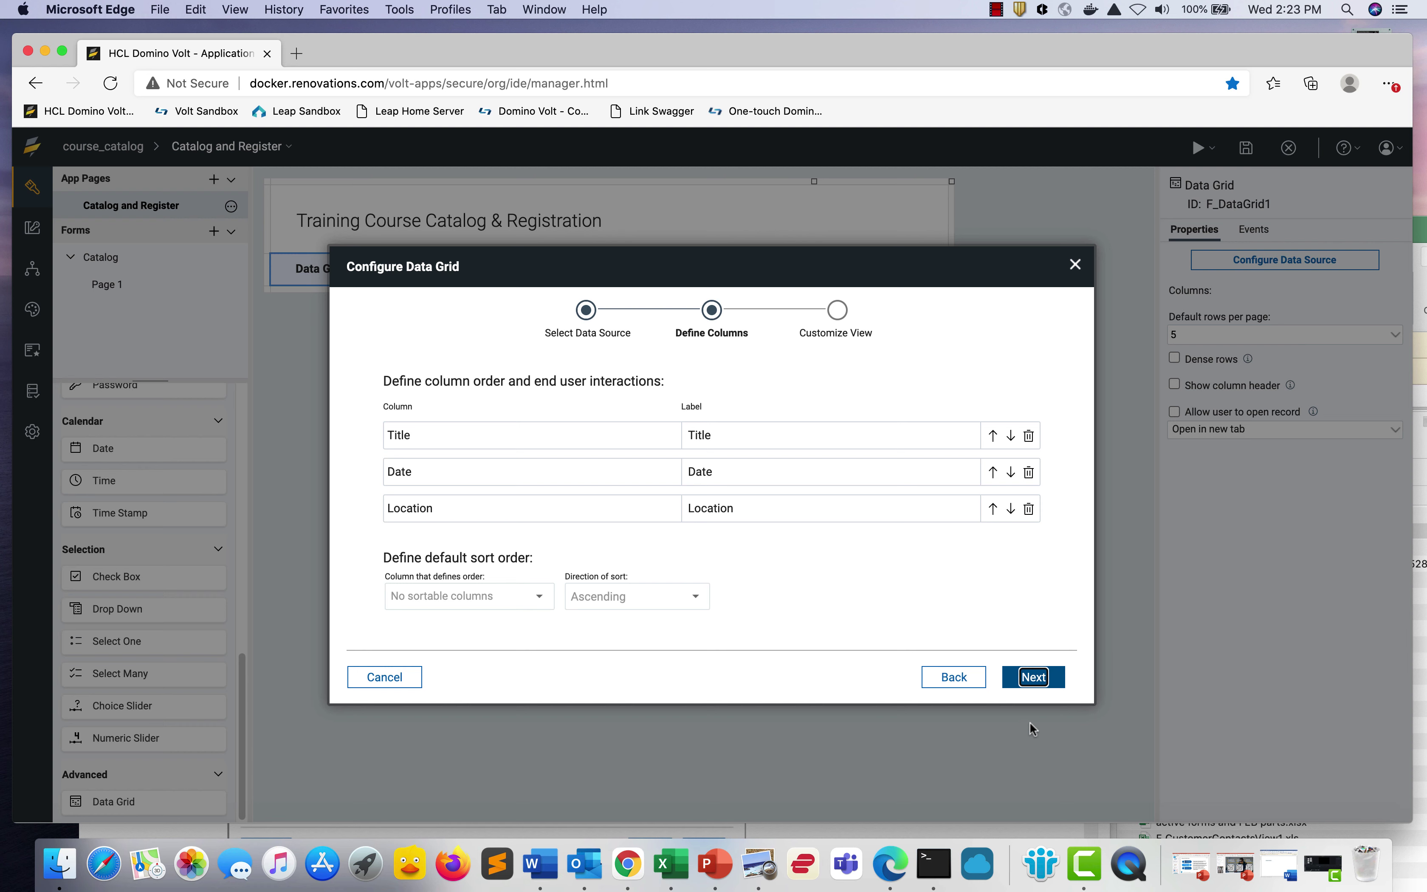
{"action": "left_click", "coordinate": [1026, 679]}
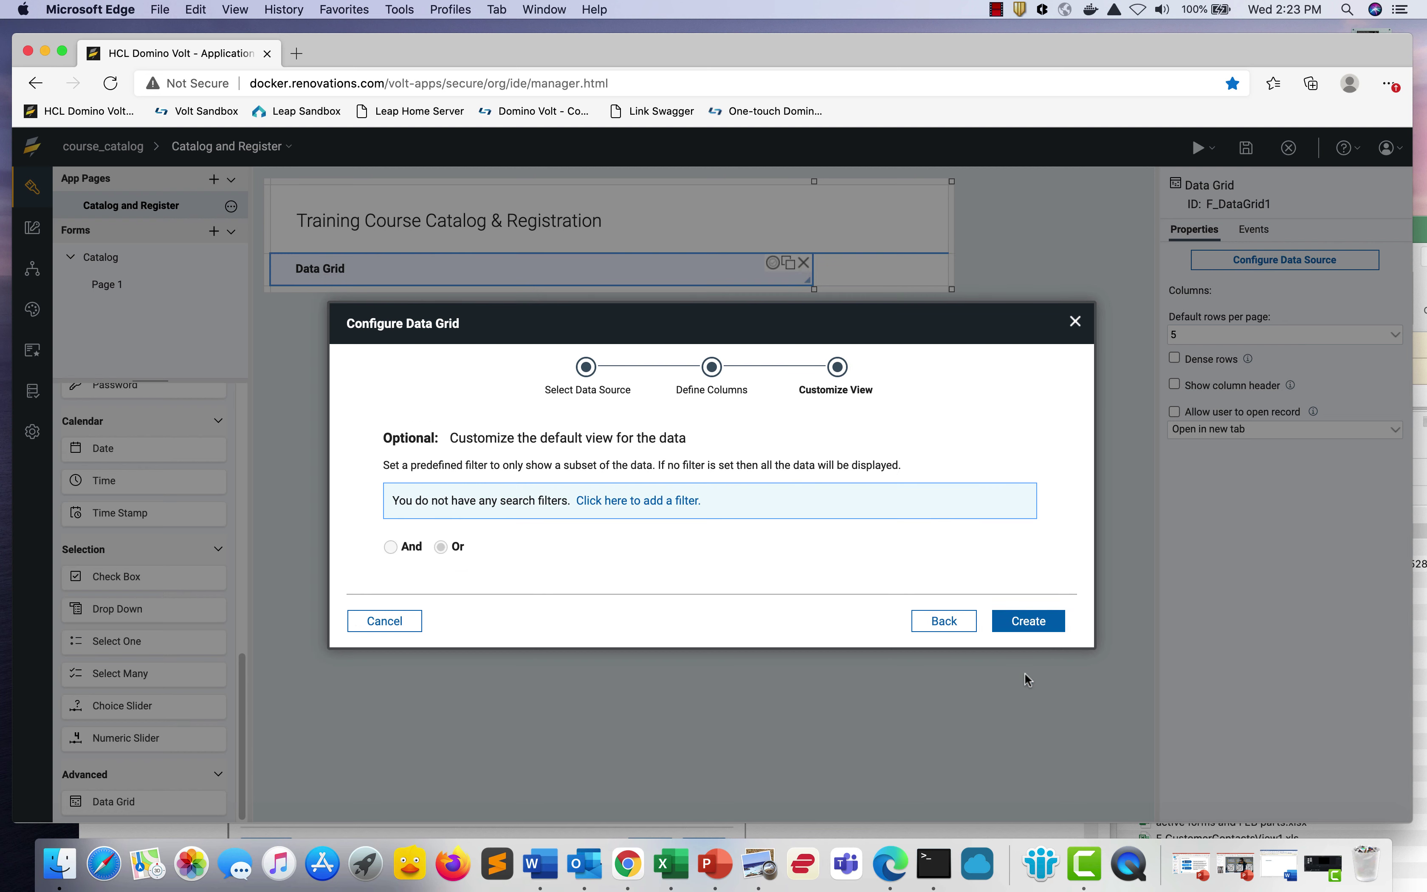
{"action": "left_click", "coordinate": [1028, 621]}
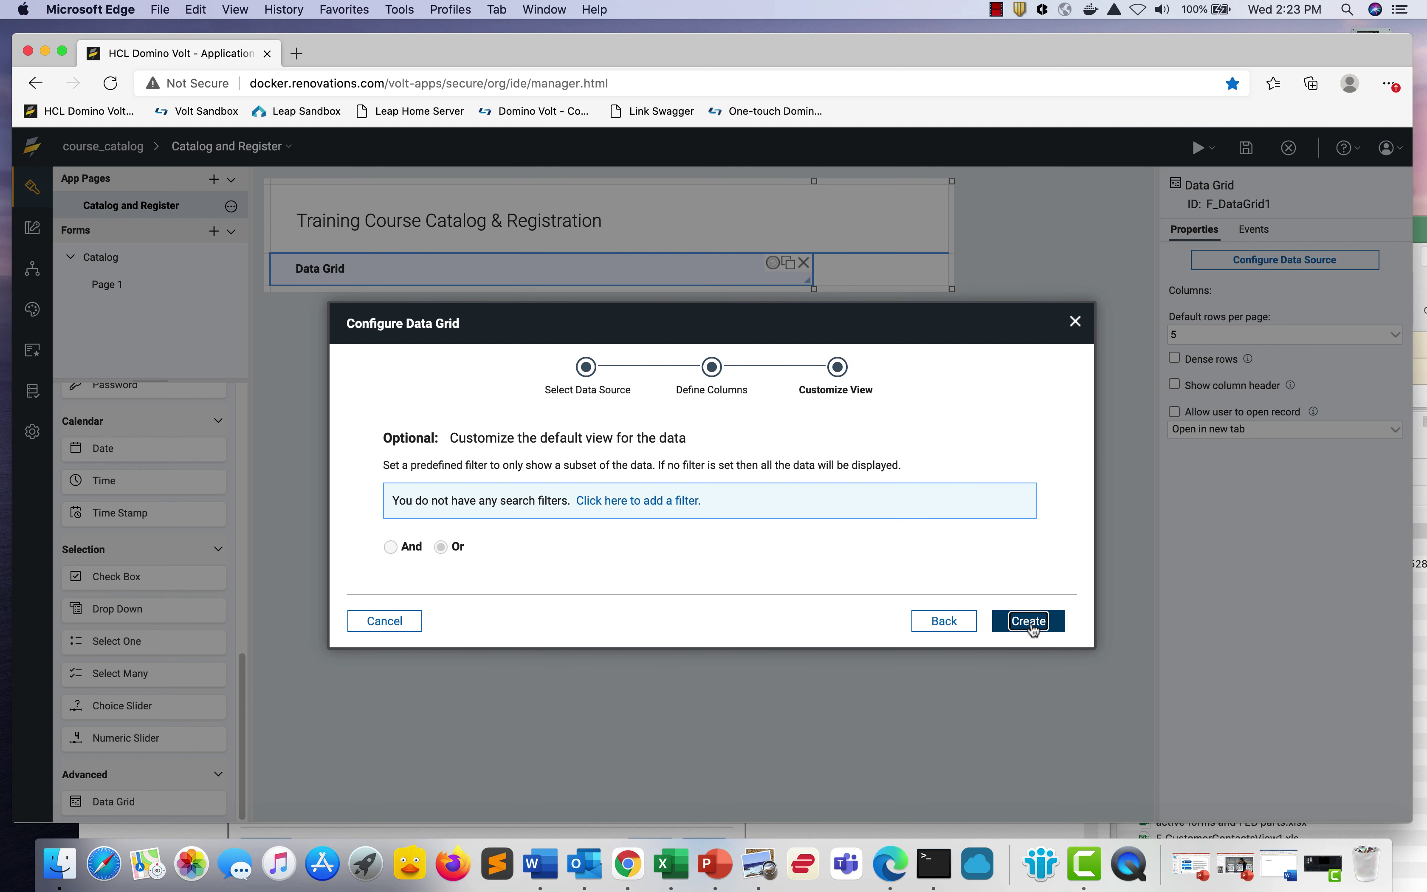
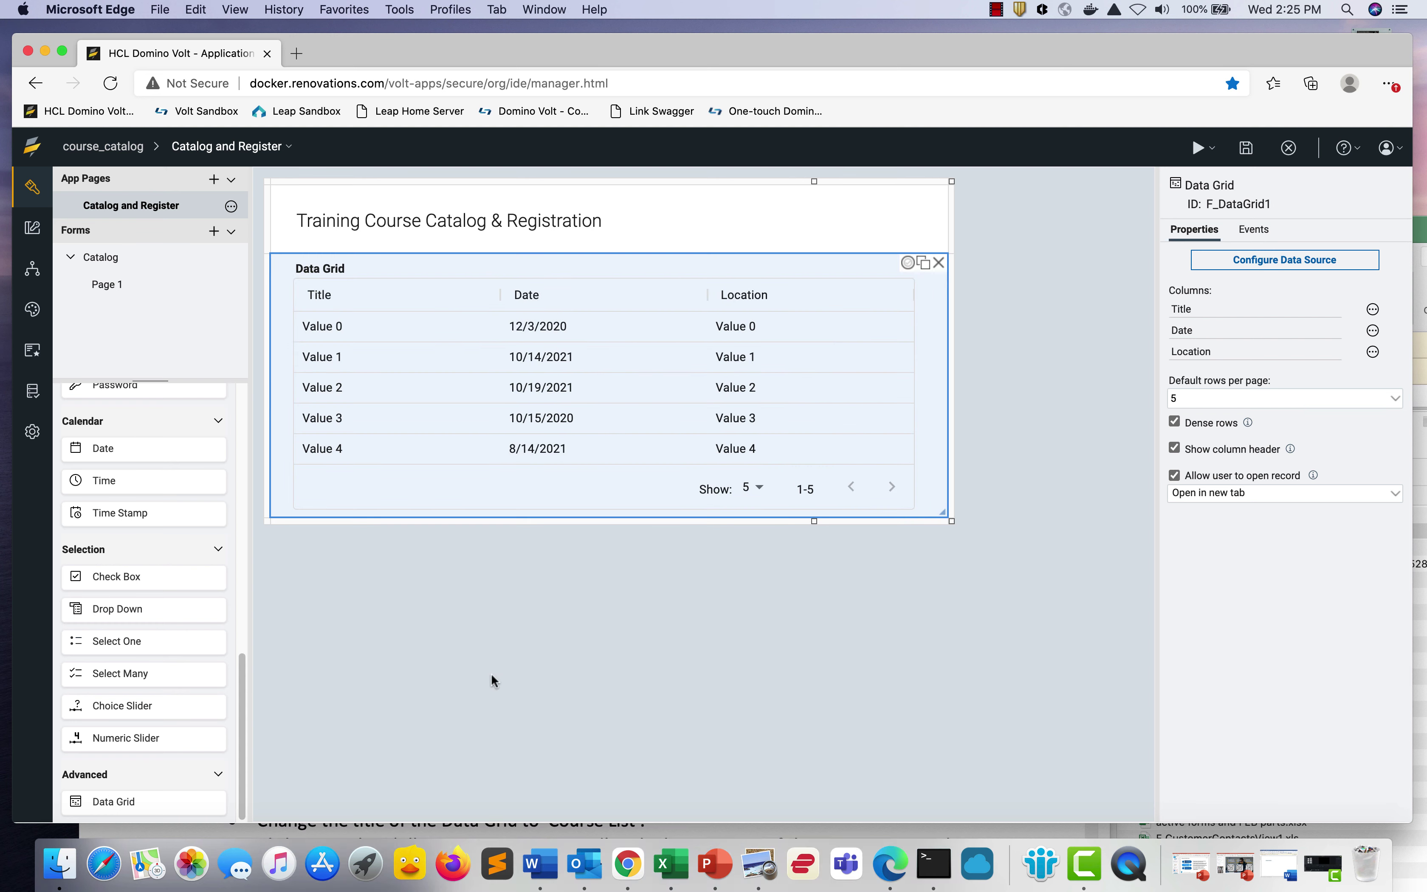
On Page 1 of the Catalog form, set the Title field's sort options to Both
{"action": "left_click", "coordinate": [164, 289]}
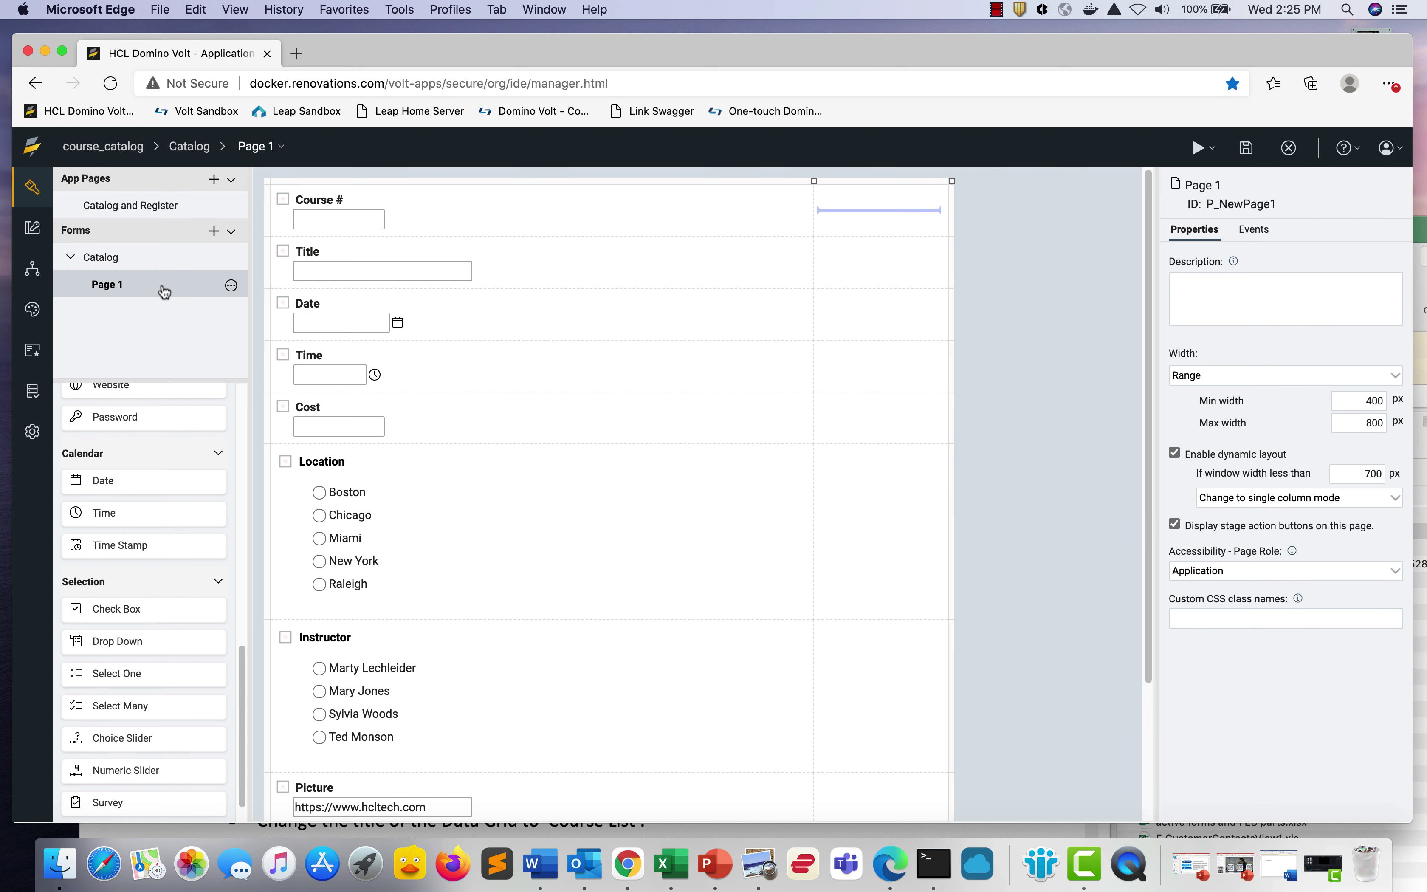
{"action": "left_click", "coordinate": [548, 260]}
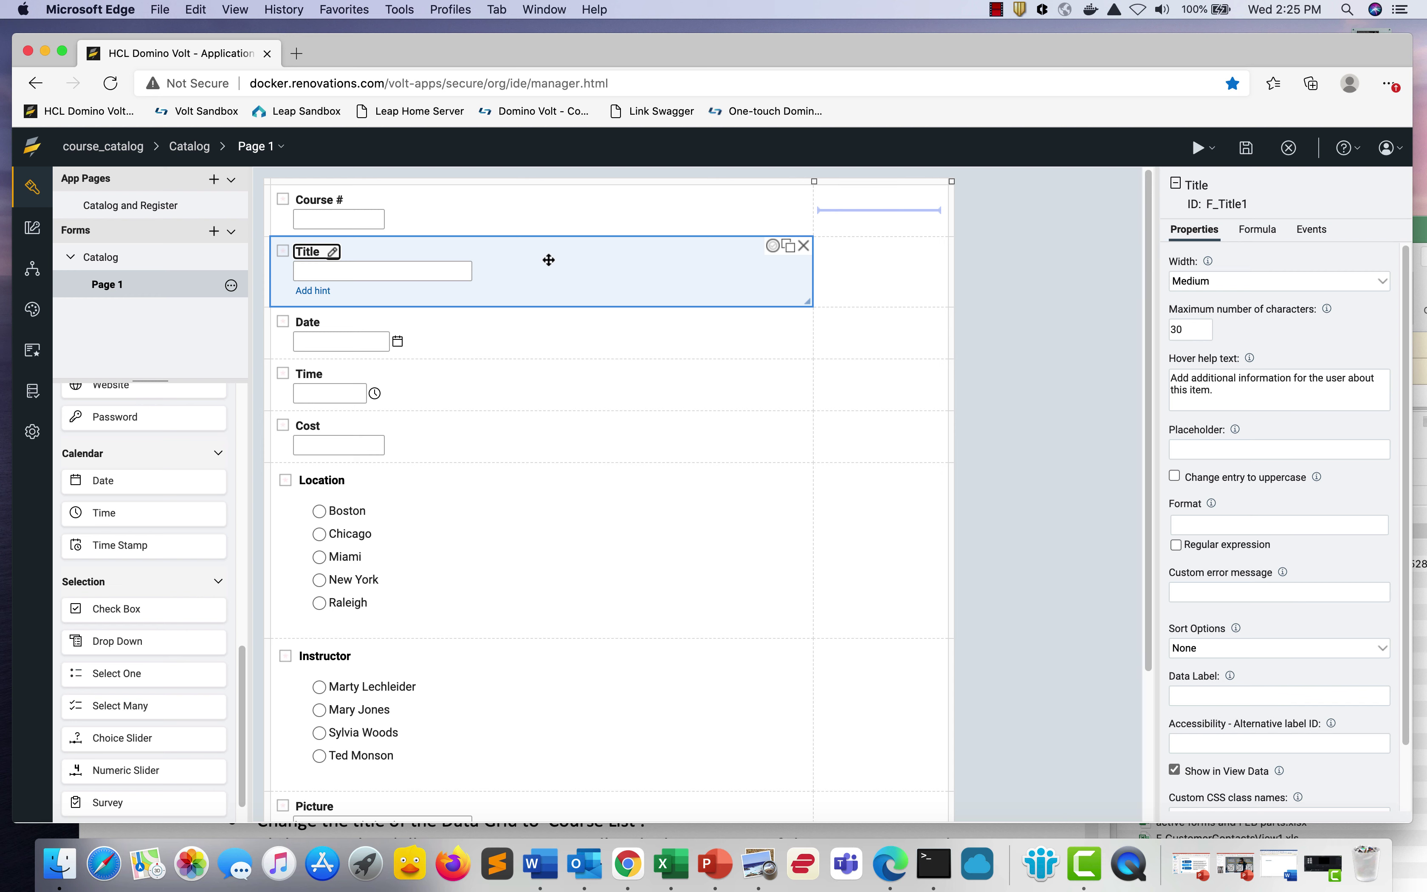
{"action": "left_click", "coordinate": [1268, 647]}
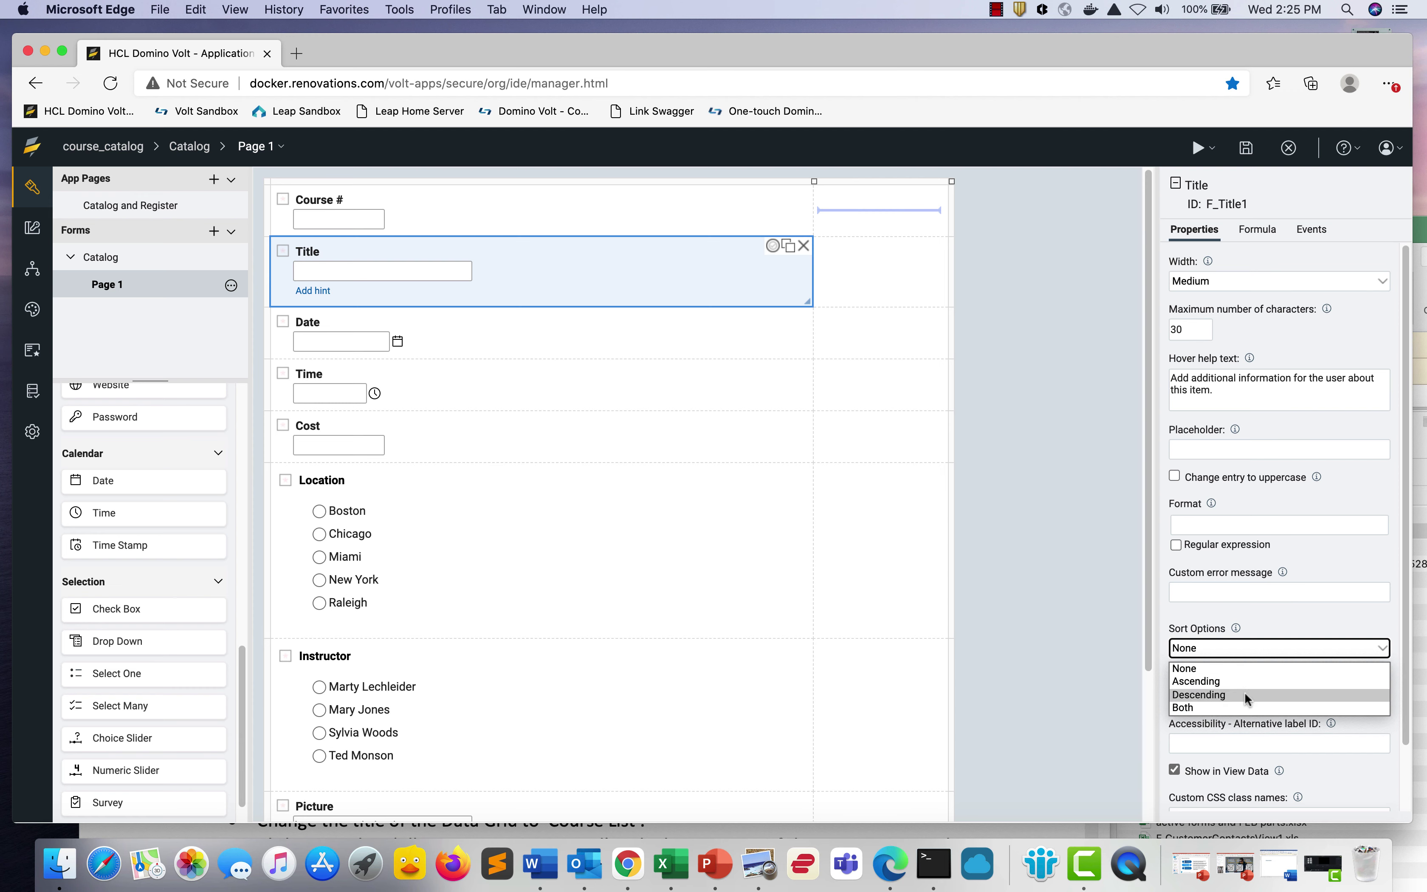
{"action": "left_click", "coordinate": [1233, 707]}
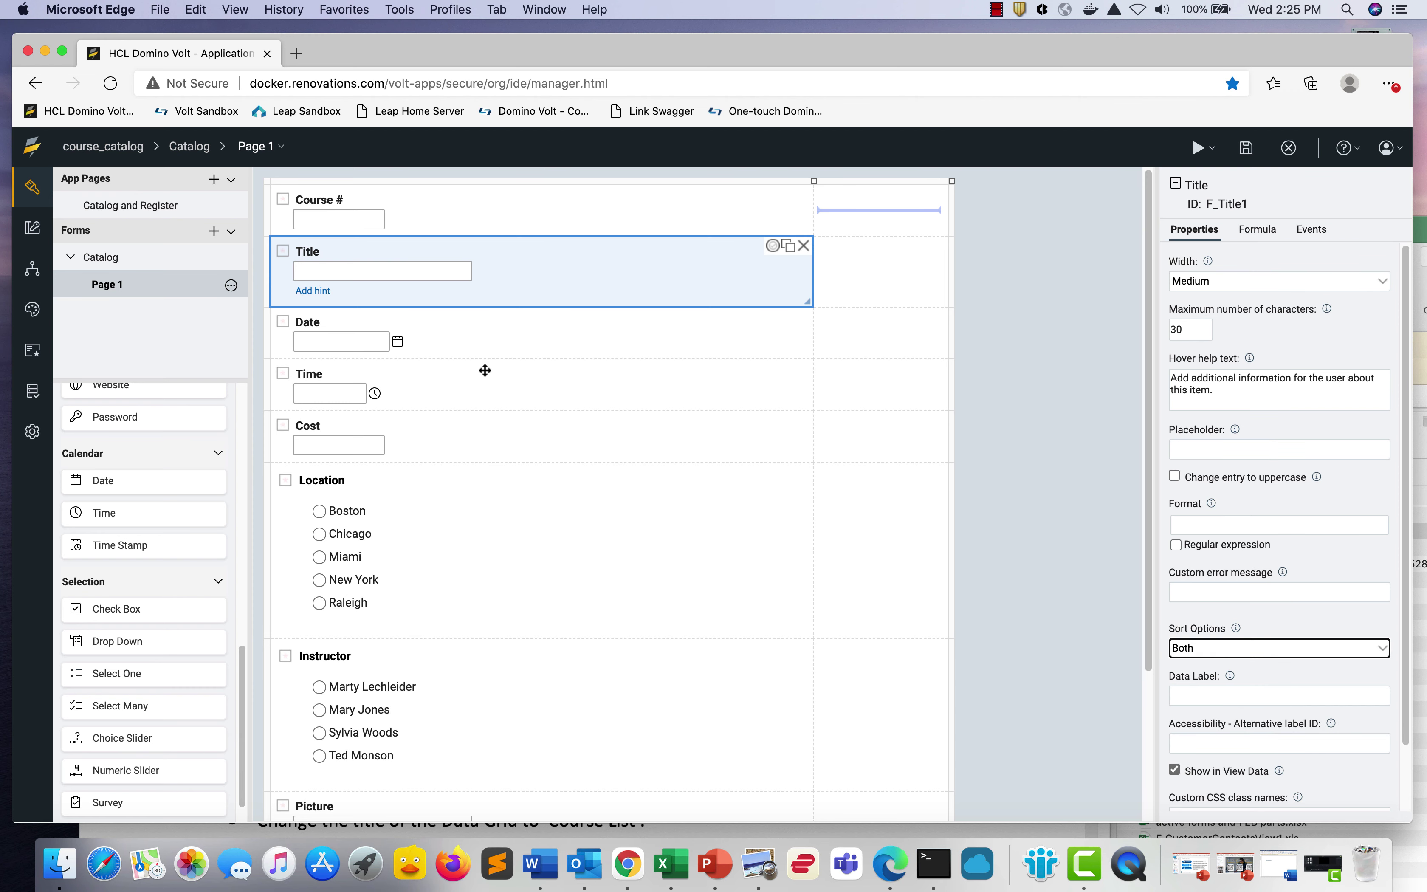
Set the Date field's sort options to Both
{"action": "left_click", "coordinate": [470, 340]}
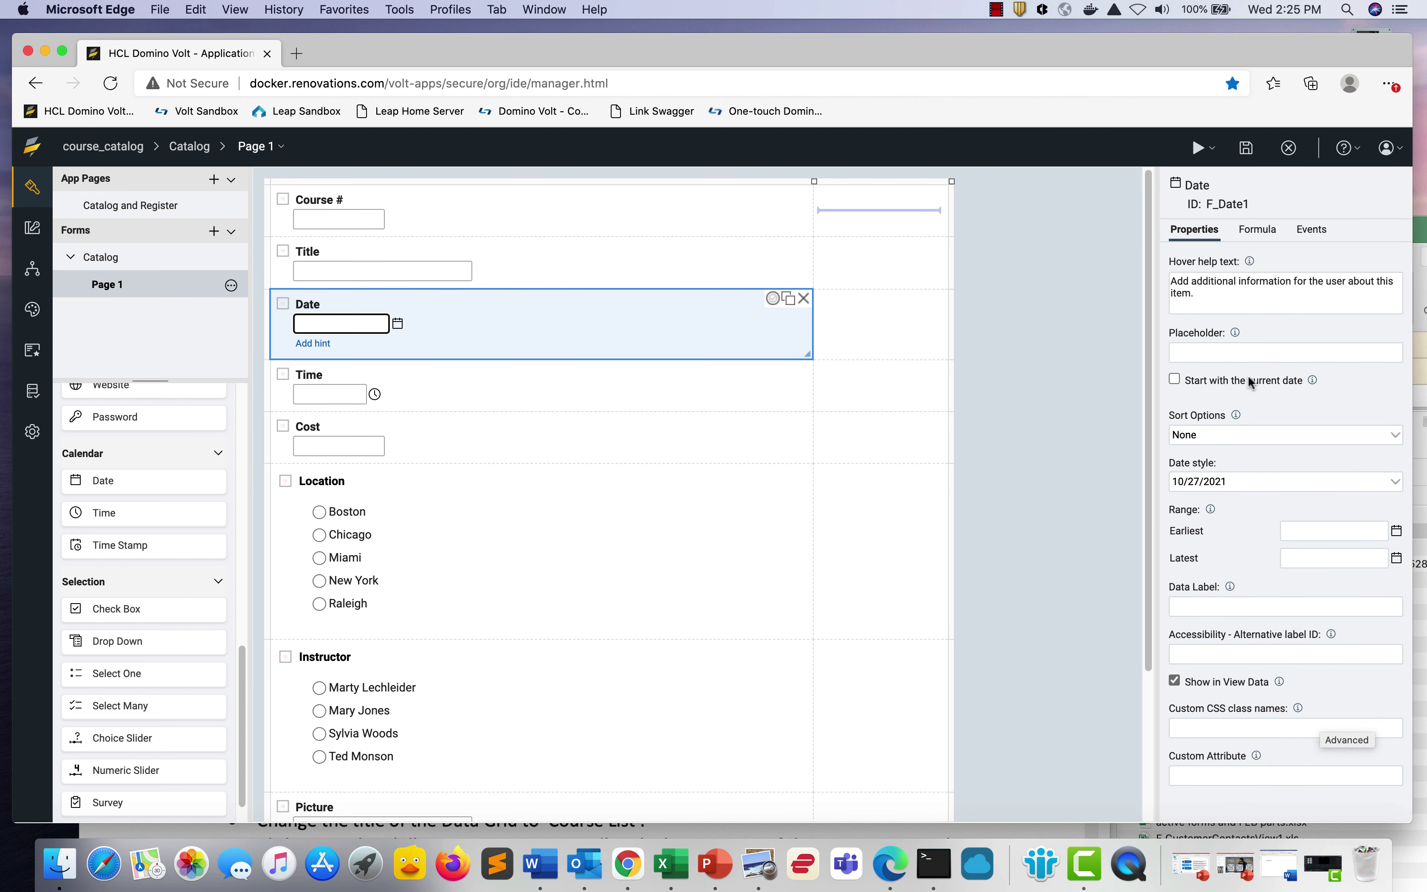
{"action": "left_click", "coordinate": [1249, 430]}
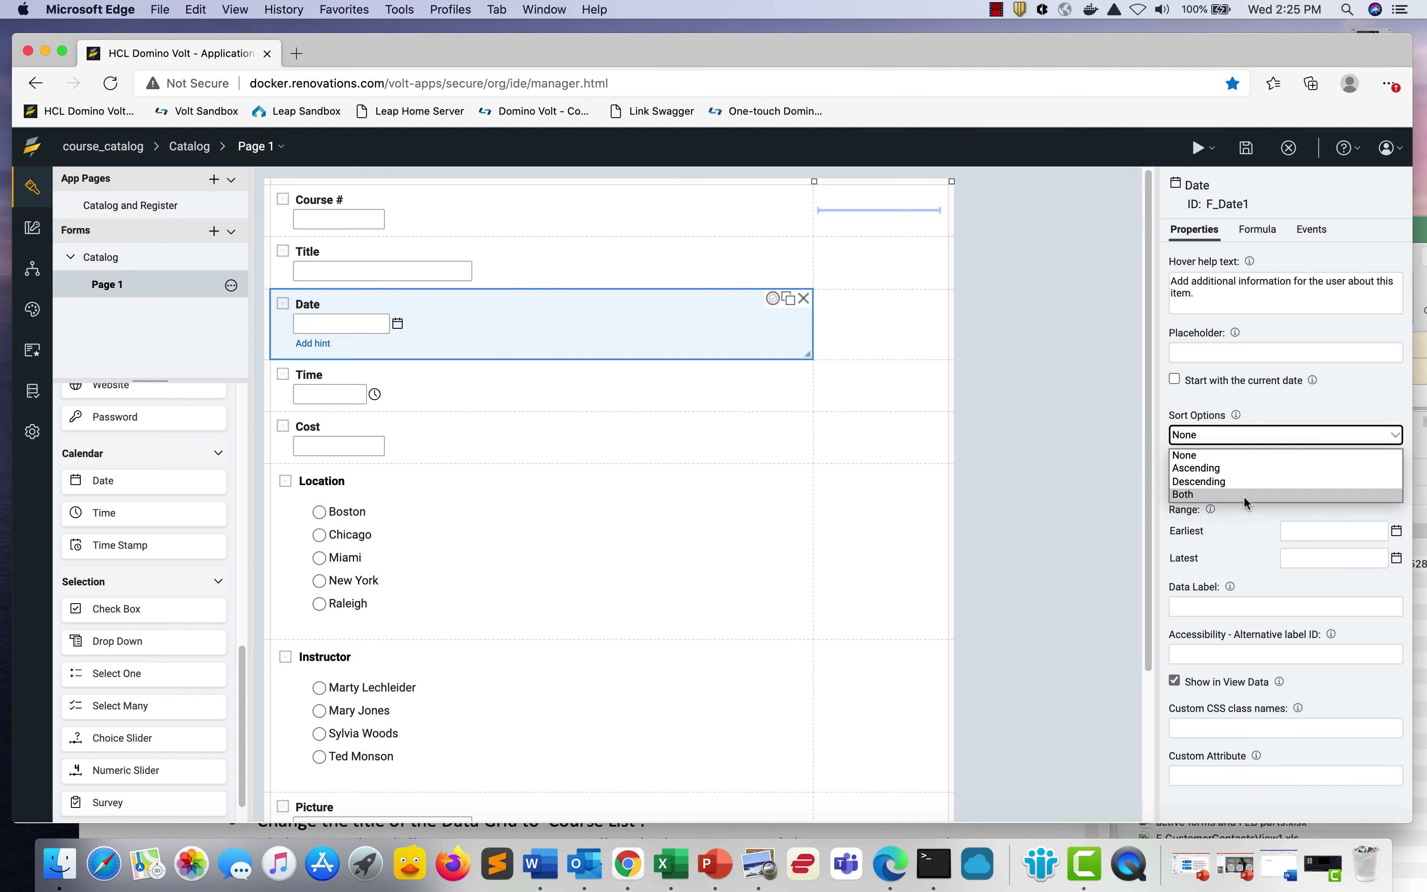
{"action": "key", "text": "Escape"}
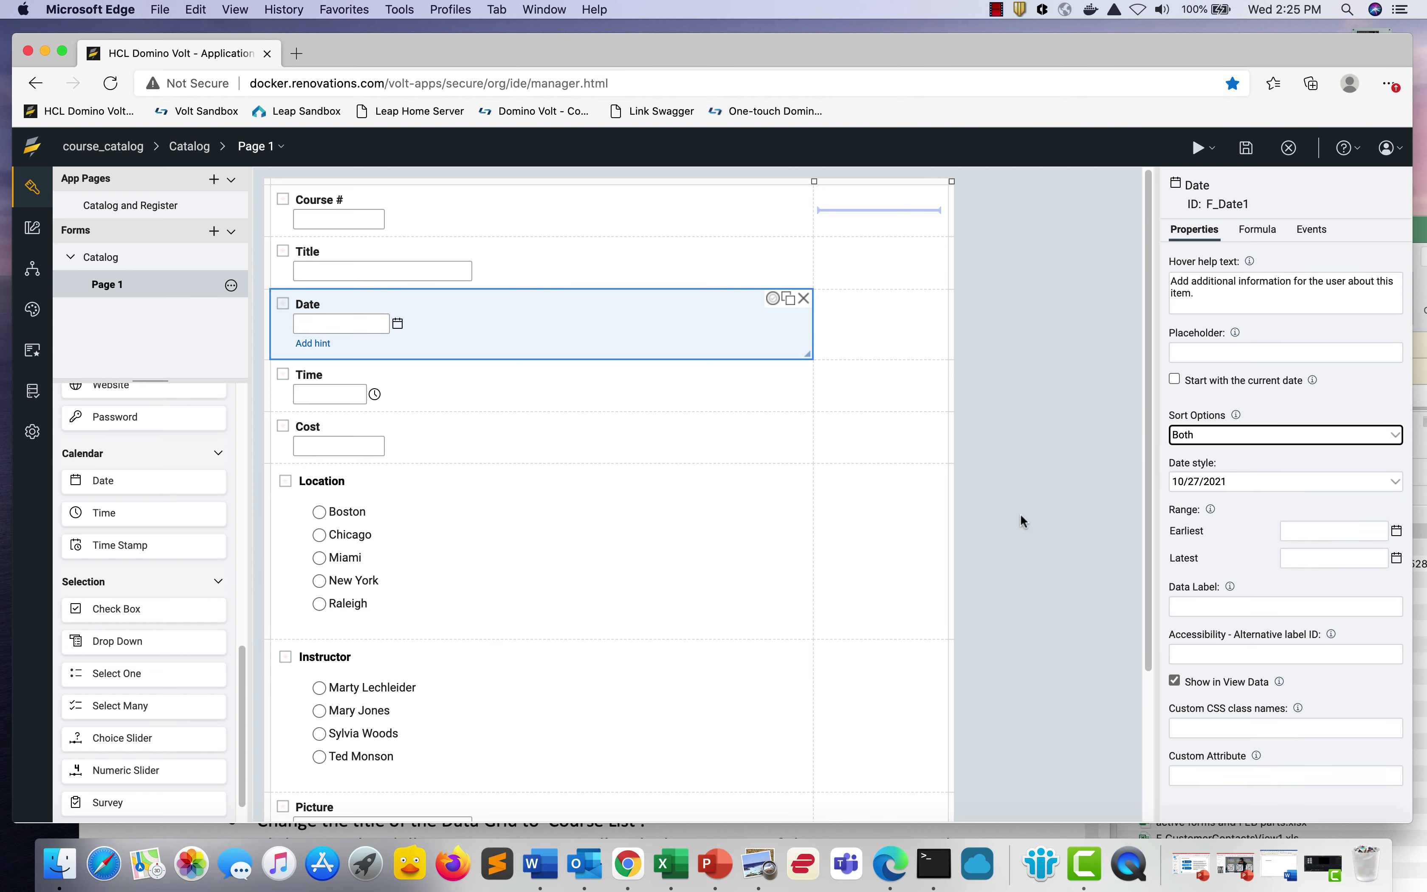
Set the Location field's sort options to Both
{"action": "left_click", "coordinate": [759, 576]}
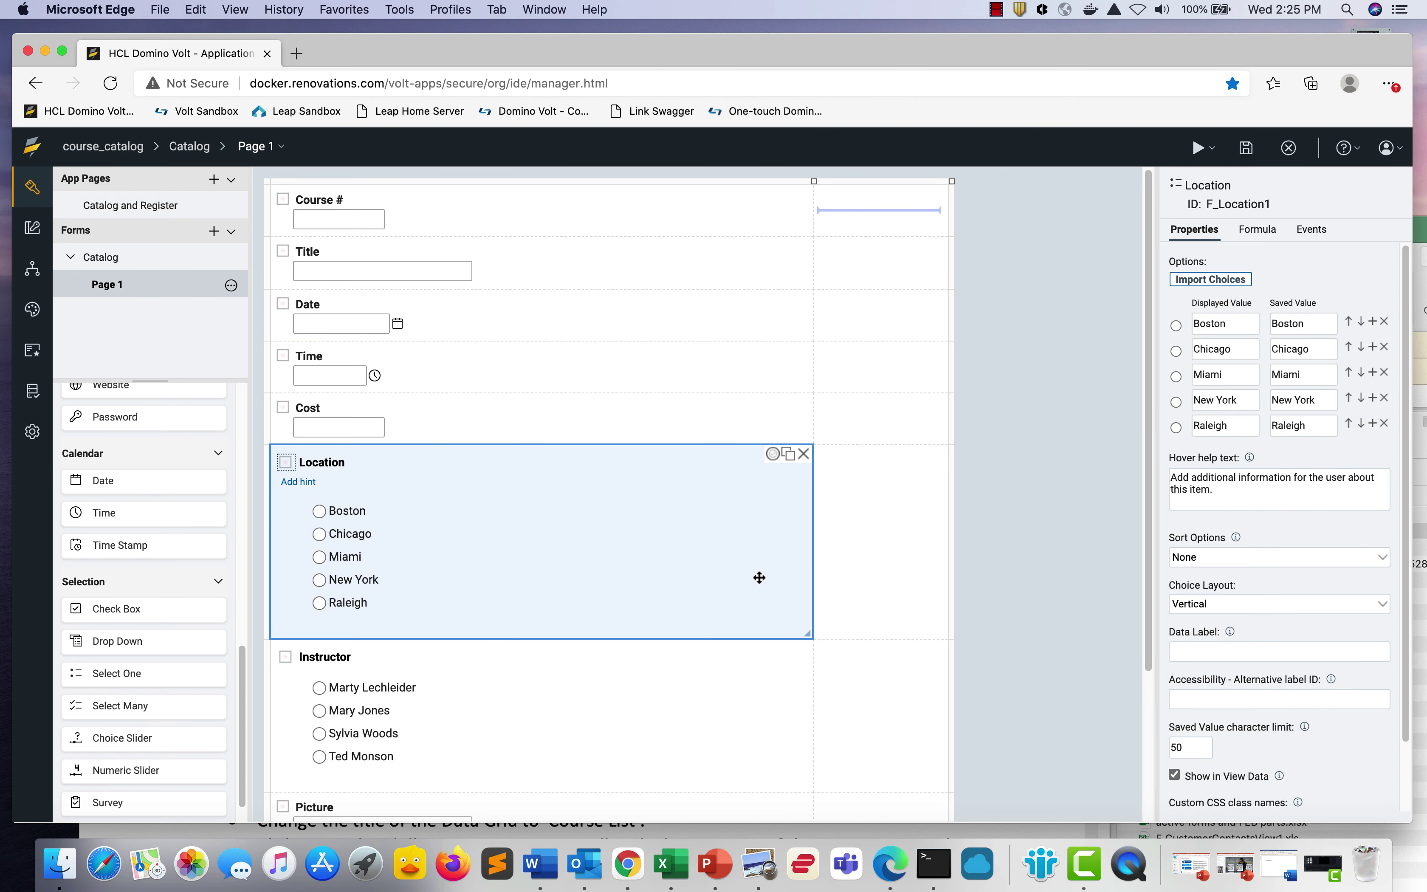
{"action": "left_click", "coordinate": [1269, 557]}
{"action": "left_click", "coordinate": [1235, 616]}
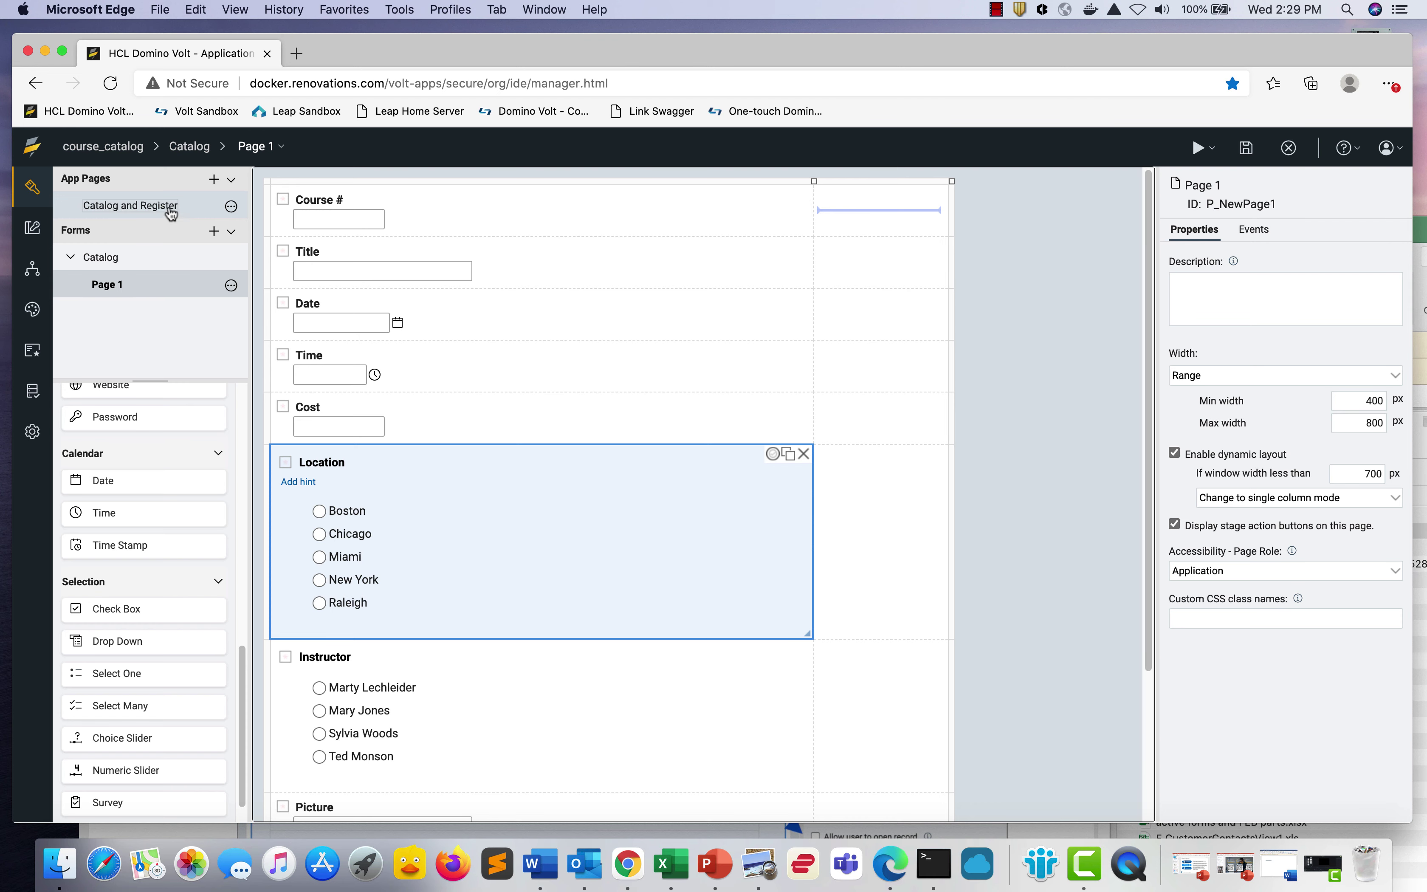
On the Catalog and Register app page, rename the data grid's title to Course List
{"action": "left_click", "coordinate": [170, 206]}
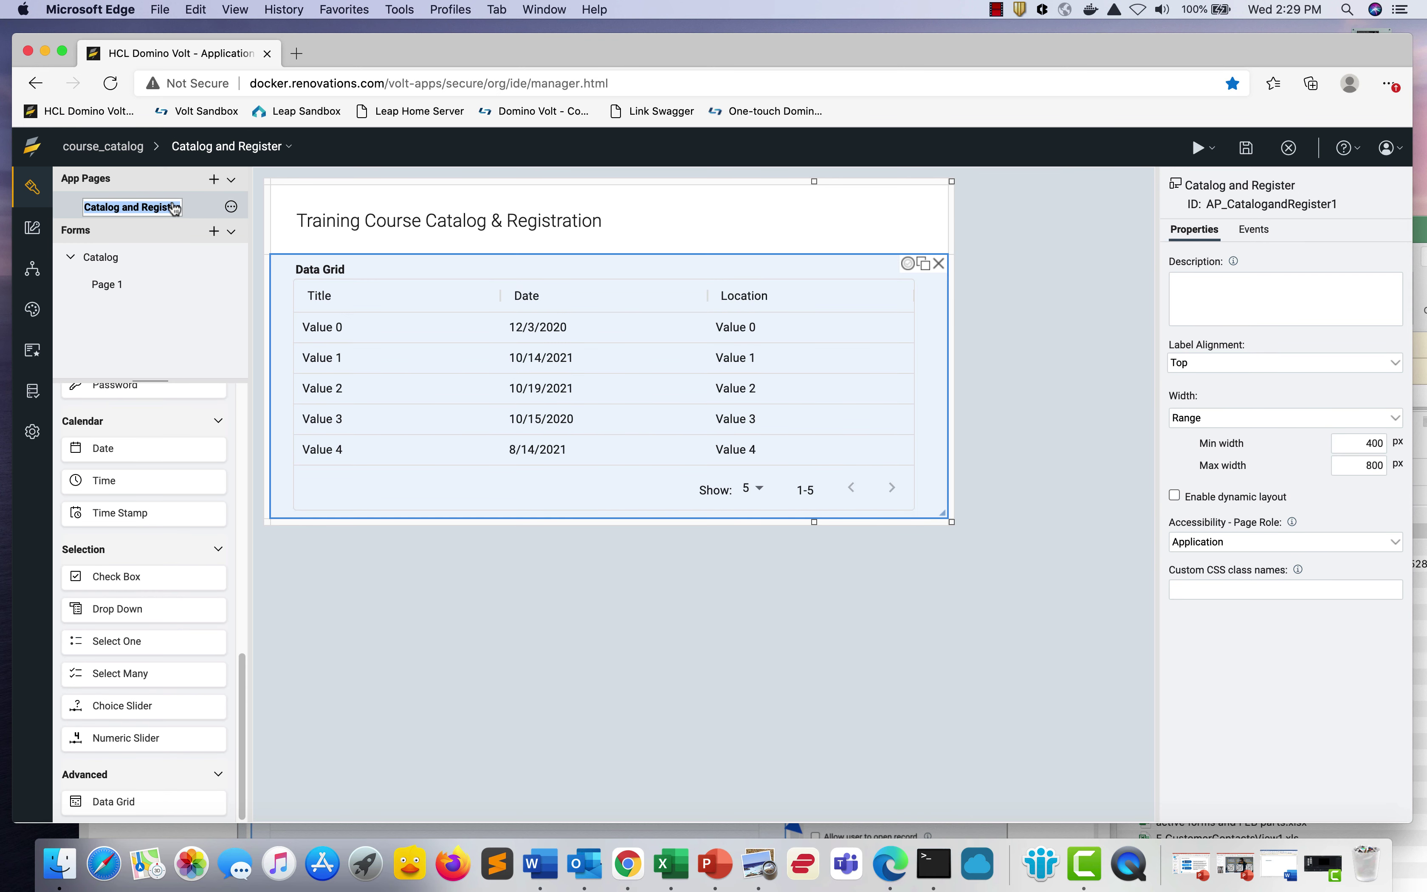
{"action": "left_click", "coordinate": [306, 270]}
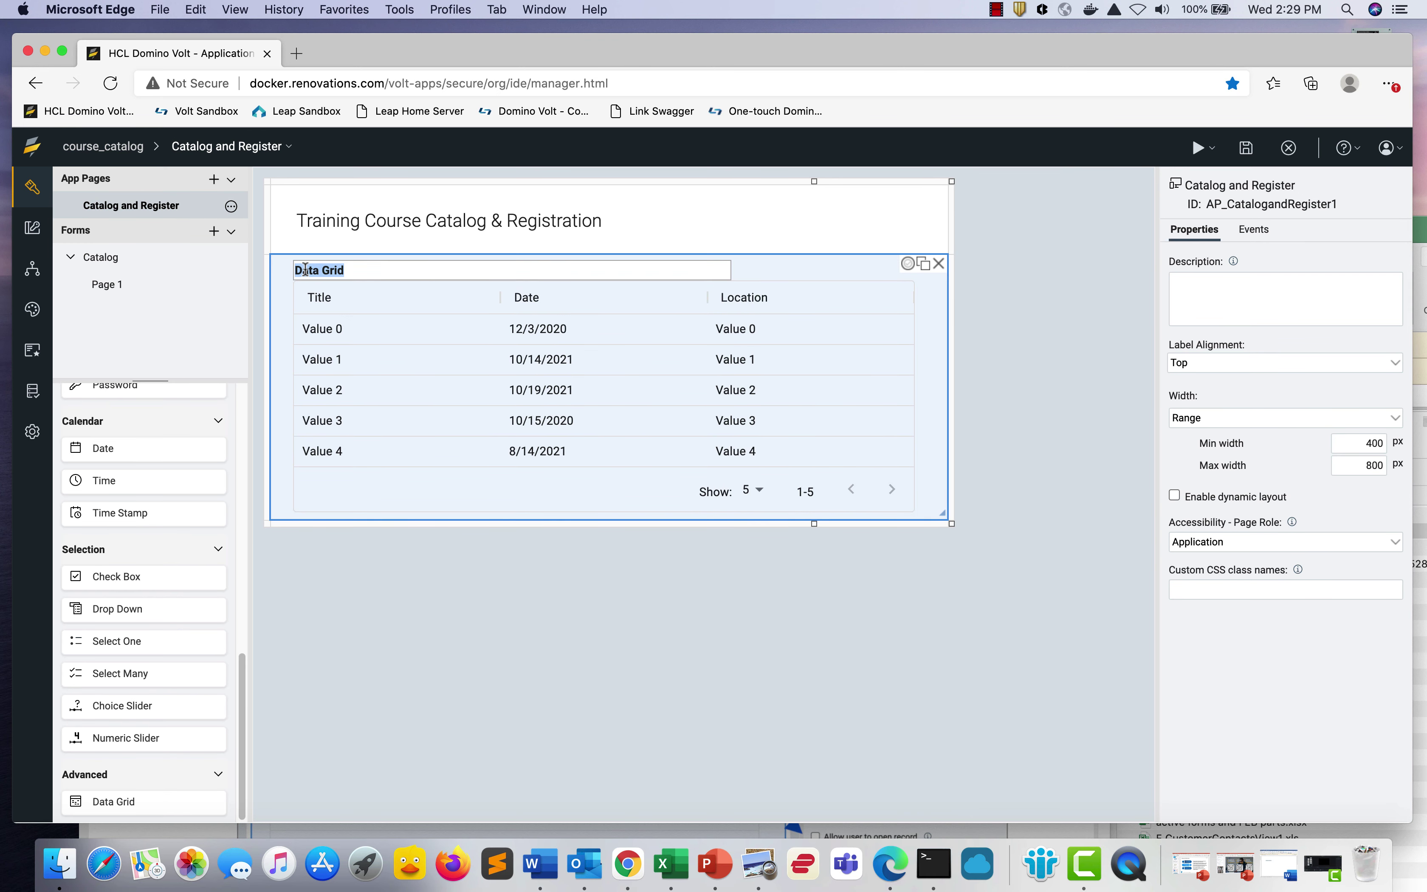
{"action": "type", "text": "Course List"}
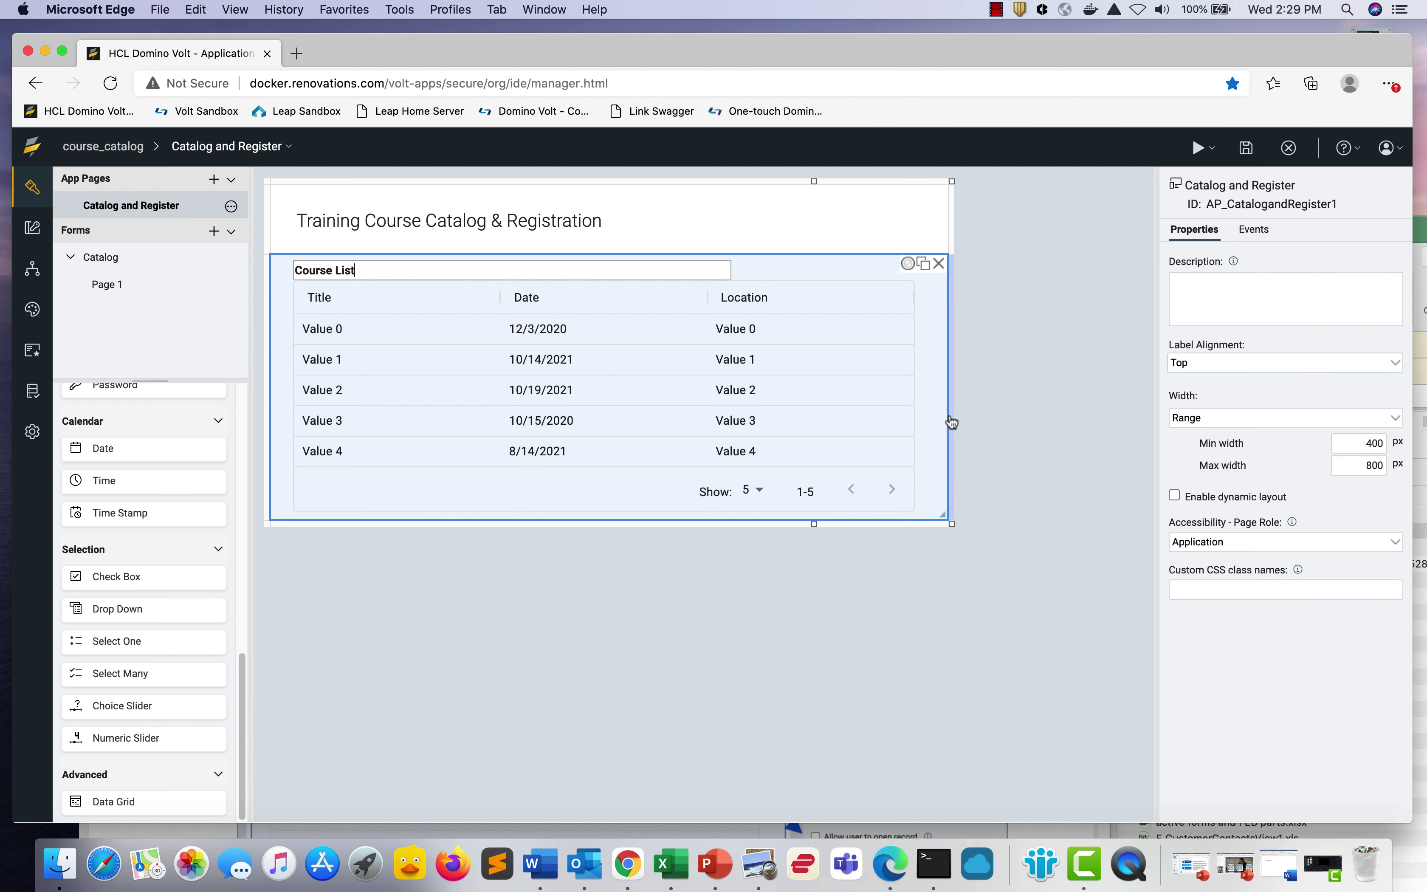
{"action": "left_click", "coordinate": [927, 476]}
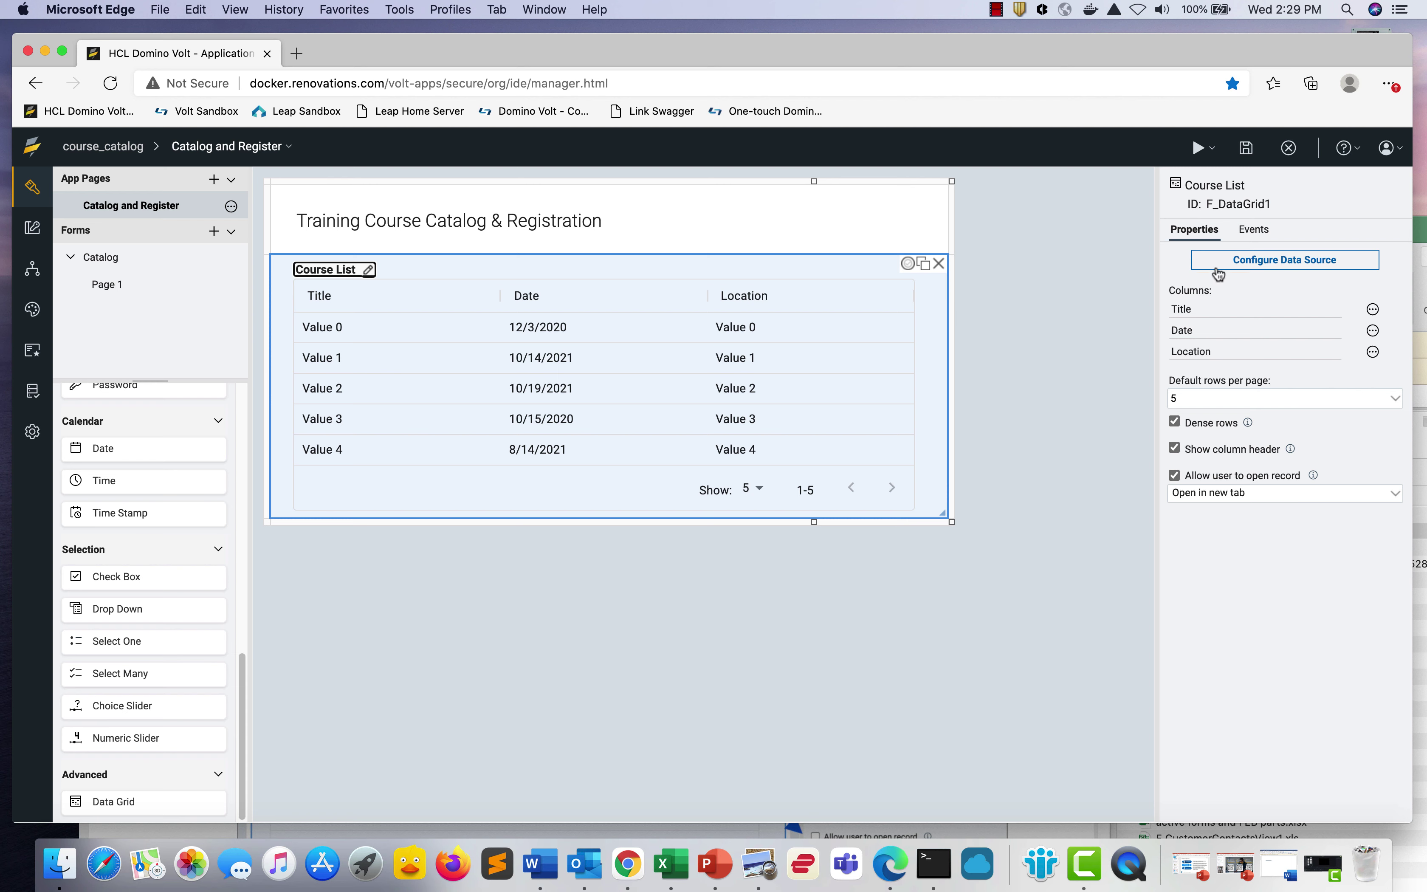
Allow users to sort the Title column of the Course List data grid
{"action": "left_click", "coordinate": [1372, 309]}
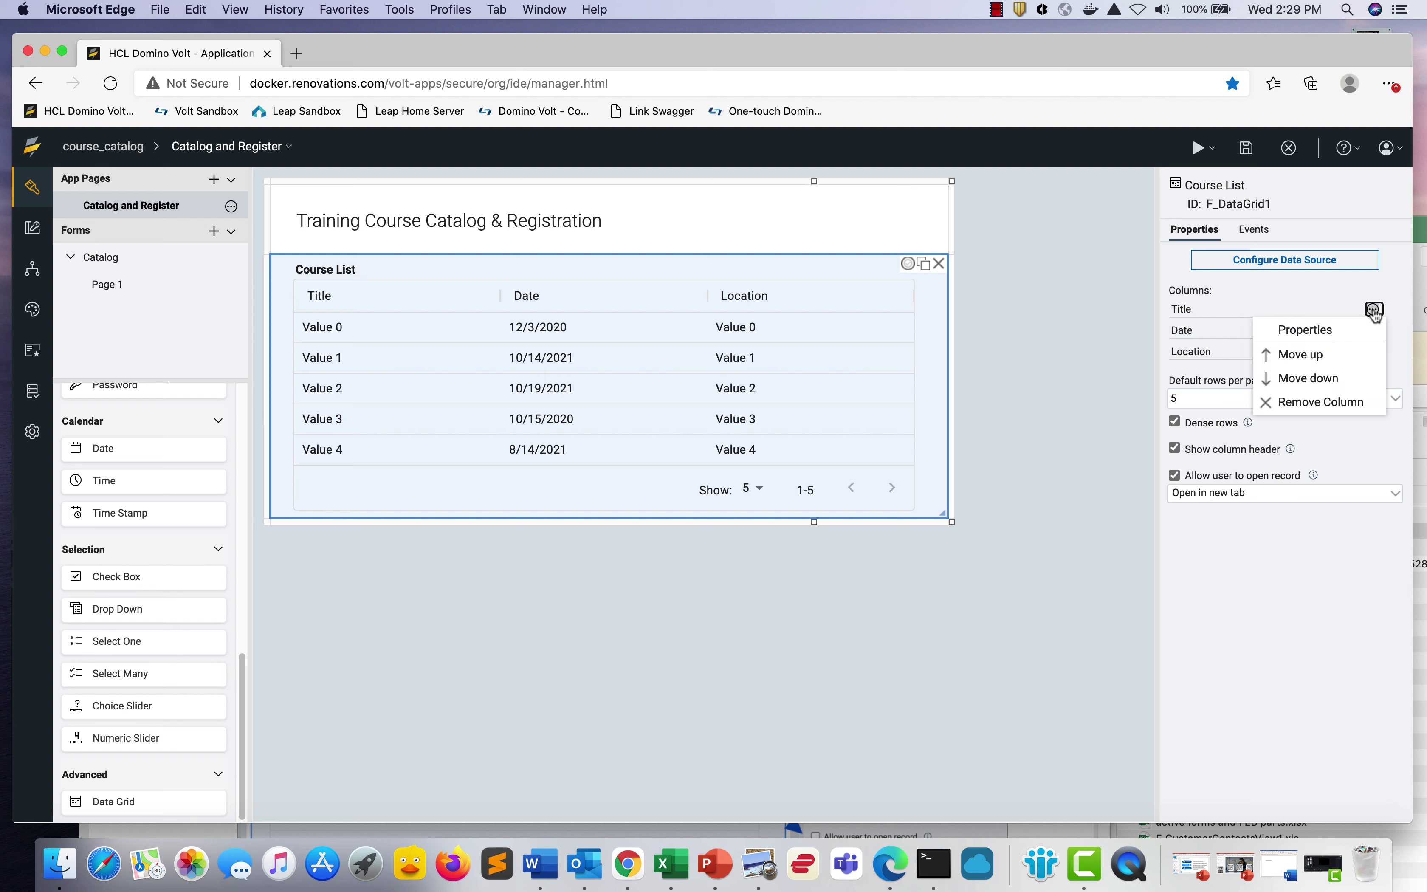
{"action": "left_click", "coordinate": [1335, 330]}
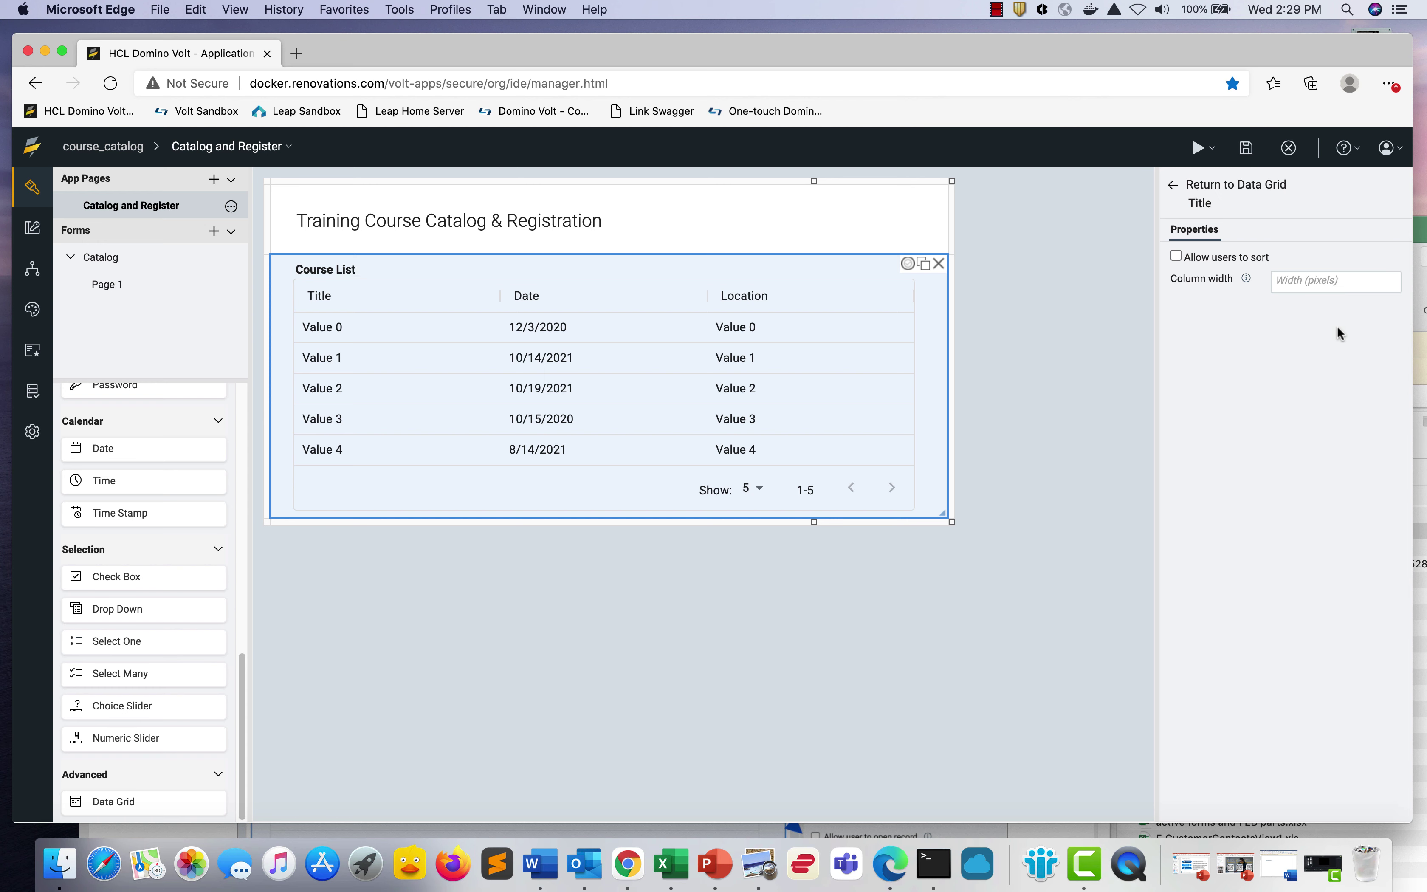
{"action": "left_click", "coordinate": [1175, 257]}
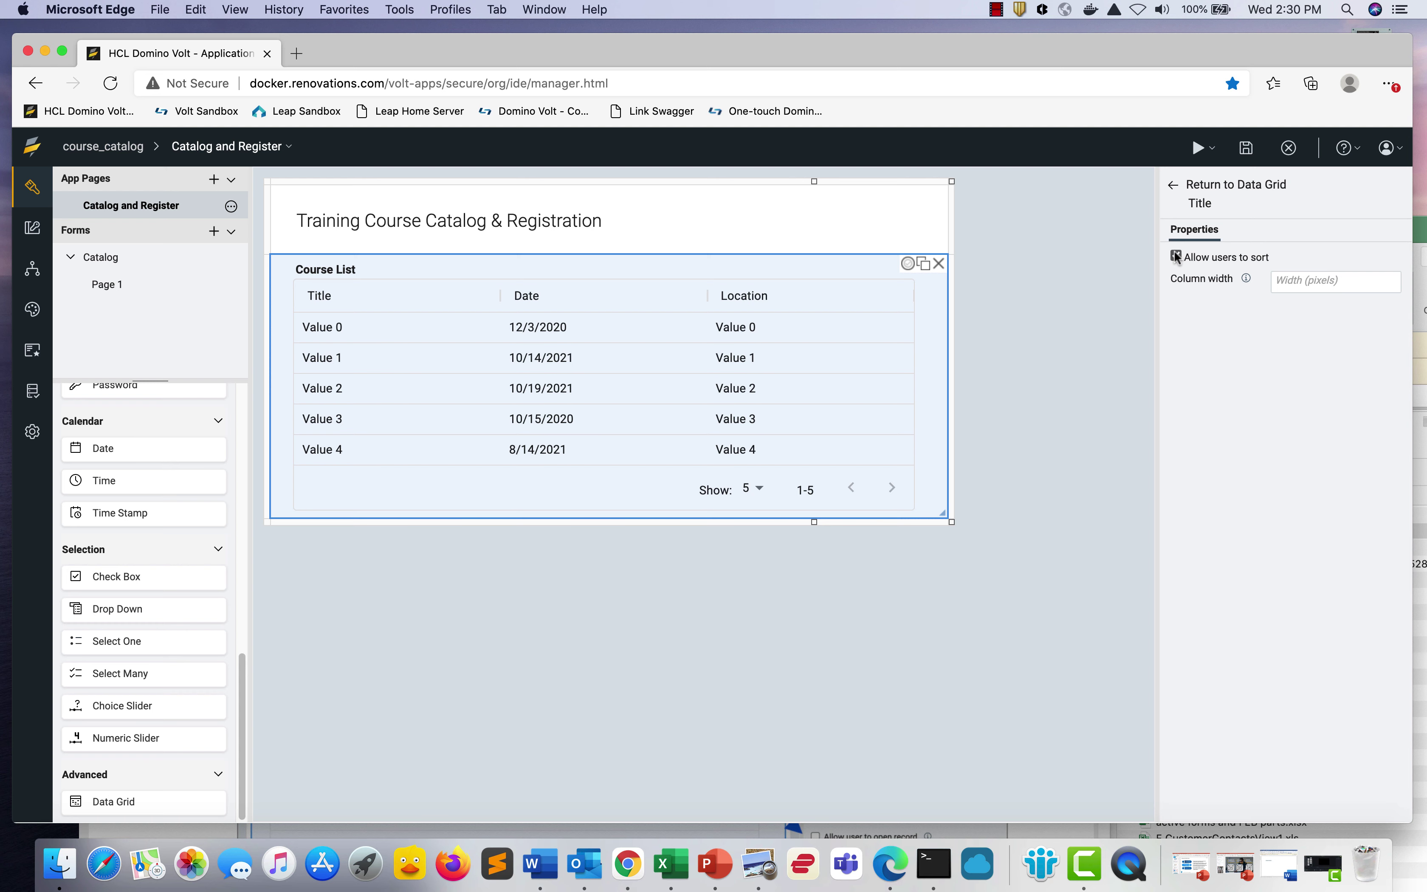
{"action": "left_click", "coordinate": [1175, 187]}
Allow users to sort the Date column of the Course List data grid
{"action": "left_click", "coordinate": [1373, 330]}
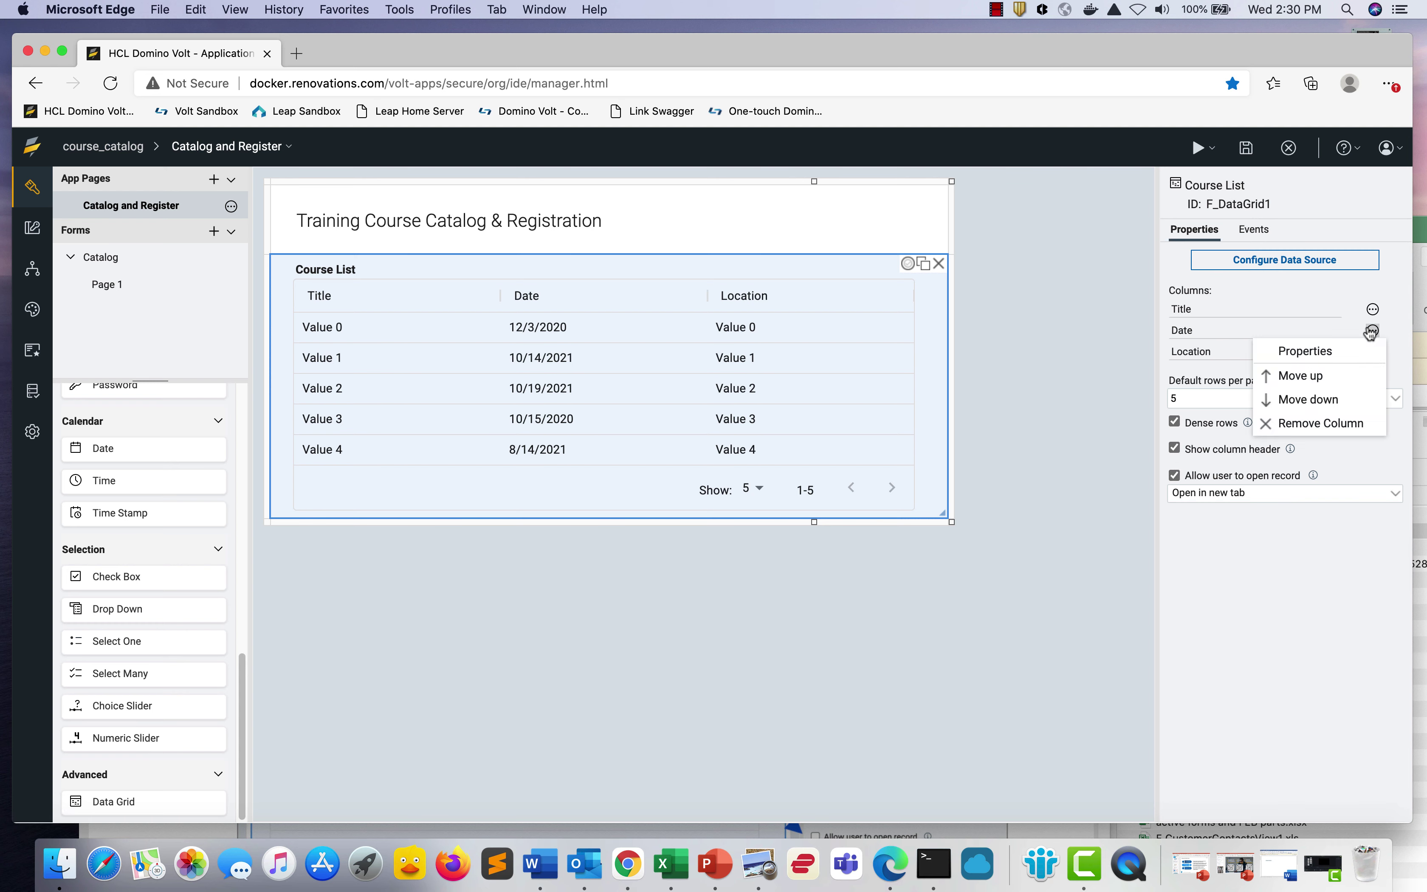
{"action": "left_click", "coordinate": [1349, 348]}
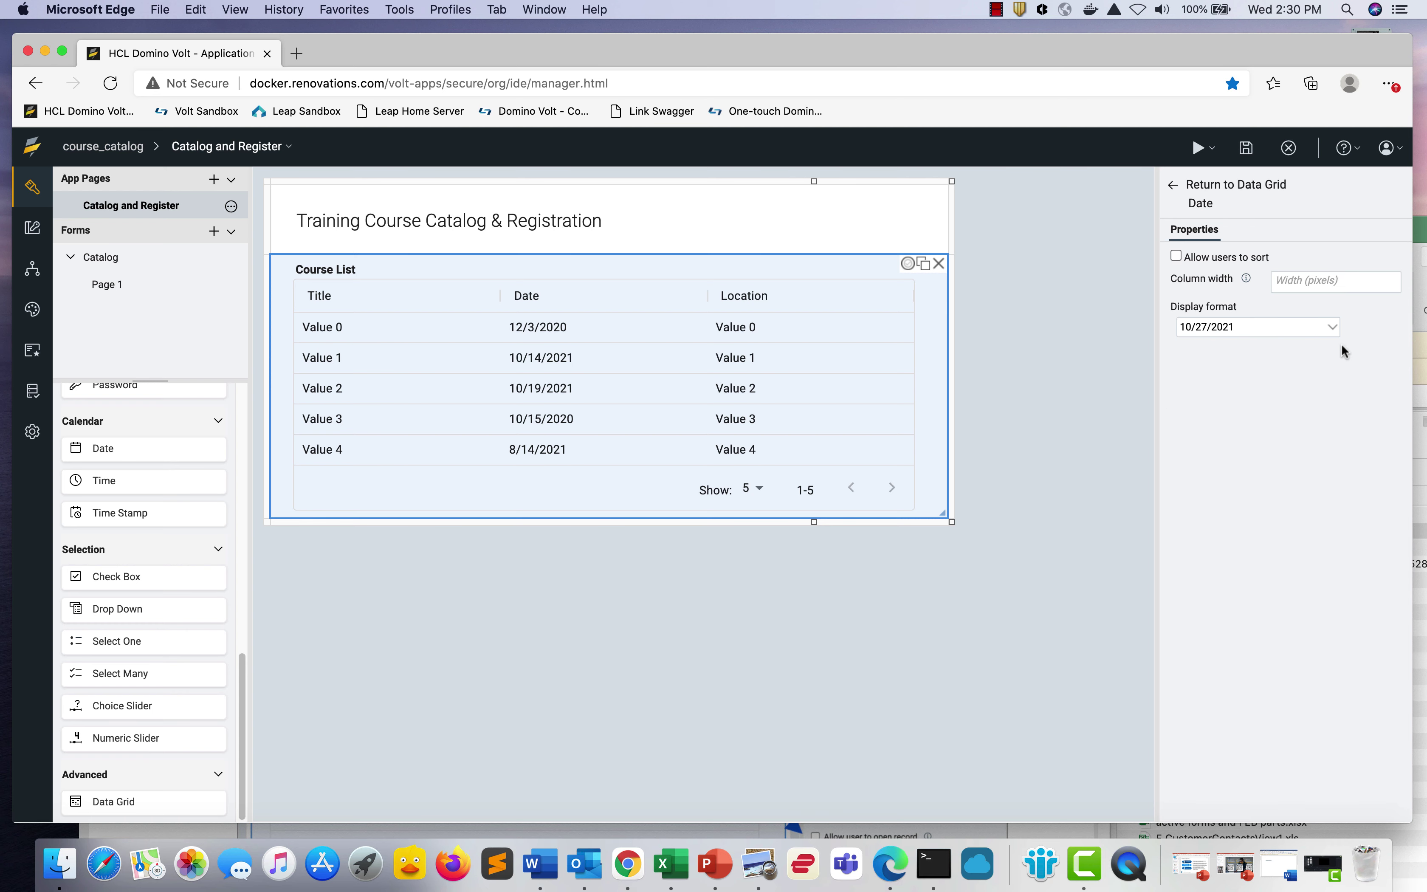
{"action": "left_click", "coordinate": [1174, 257]}
{"action": "left_click", "coordinate": [1174, 187]}
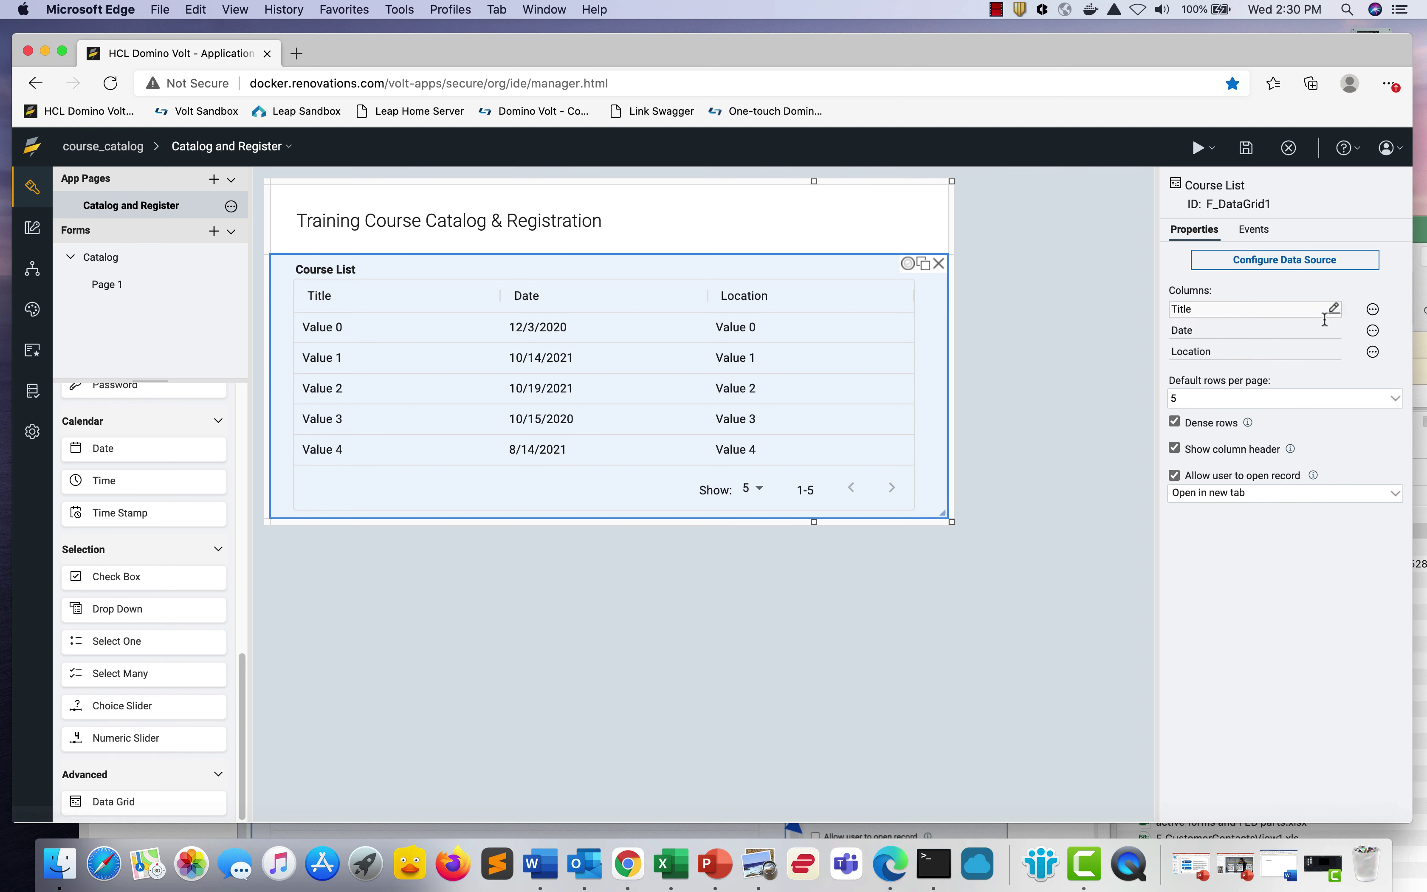
Allow users to sort the Location column and disable opening records from the Course List data grid
{"action": "left_click", "coordinate": [1371, 353]}
{"action": "left_click", "coordinate": [1326, 369]}
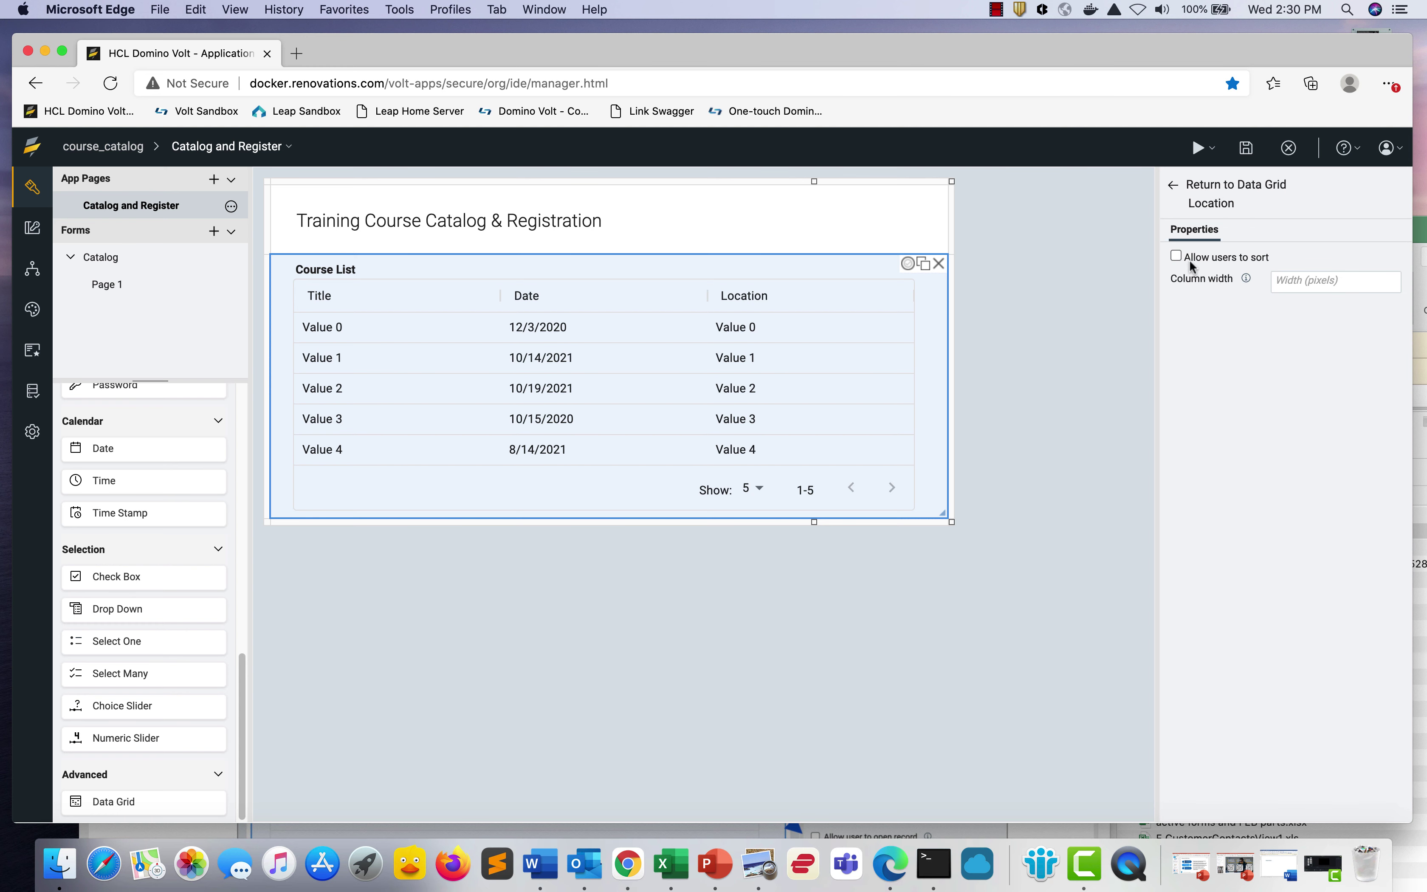
{"action": "left_click", "coordinate": [1175, 256]}
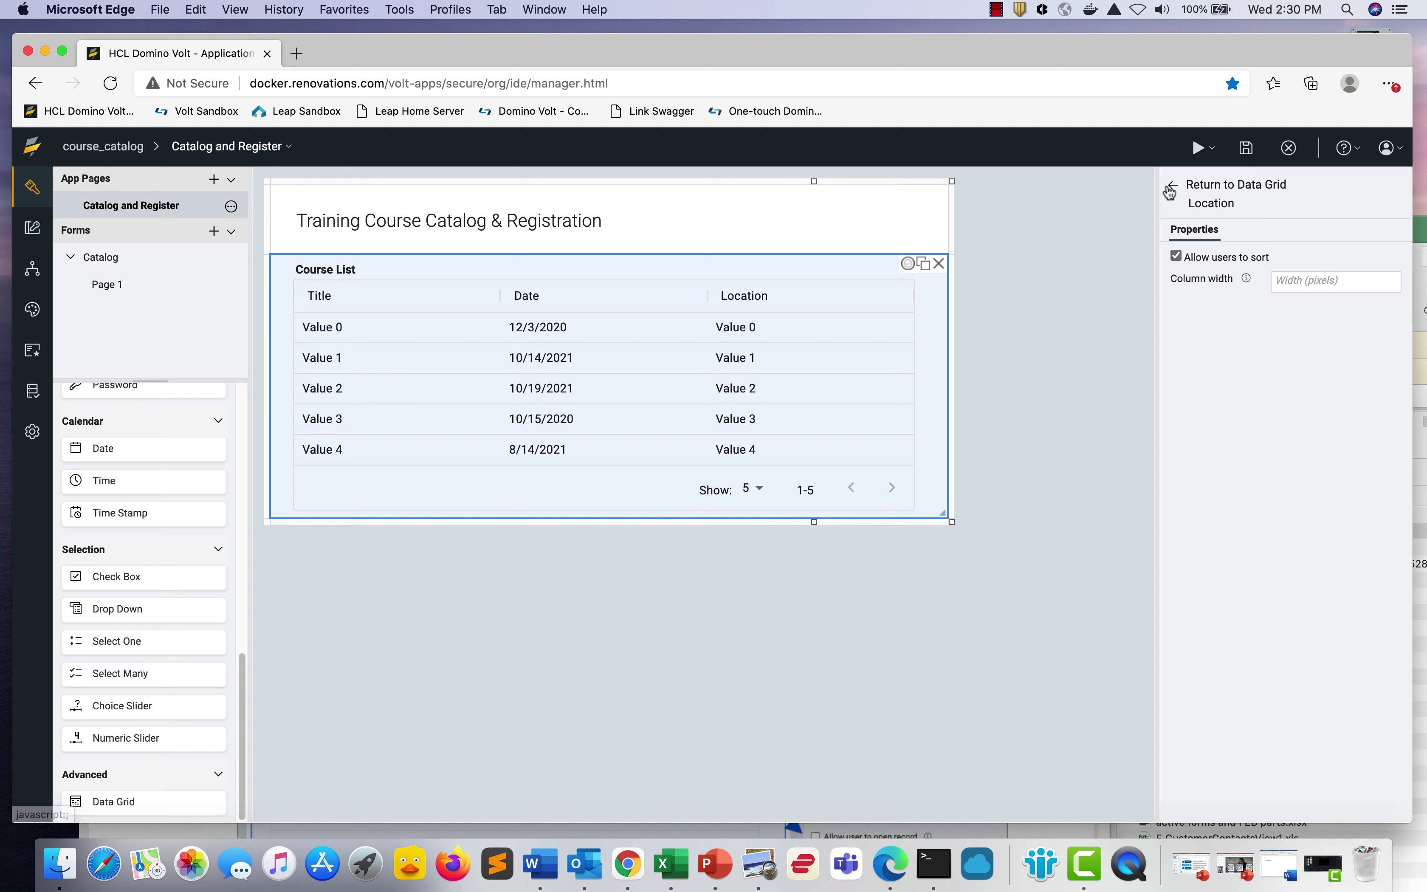
{"action": "left_click", "coordinate": [1169, 191]}
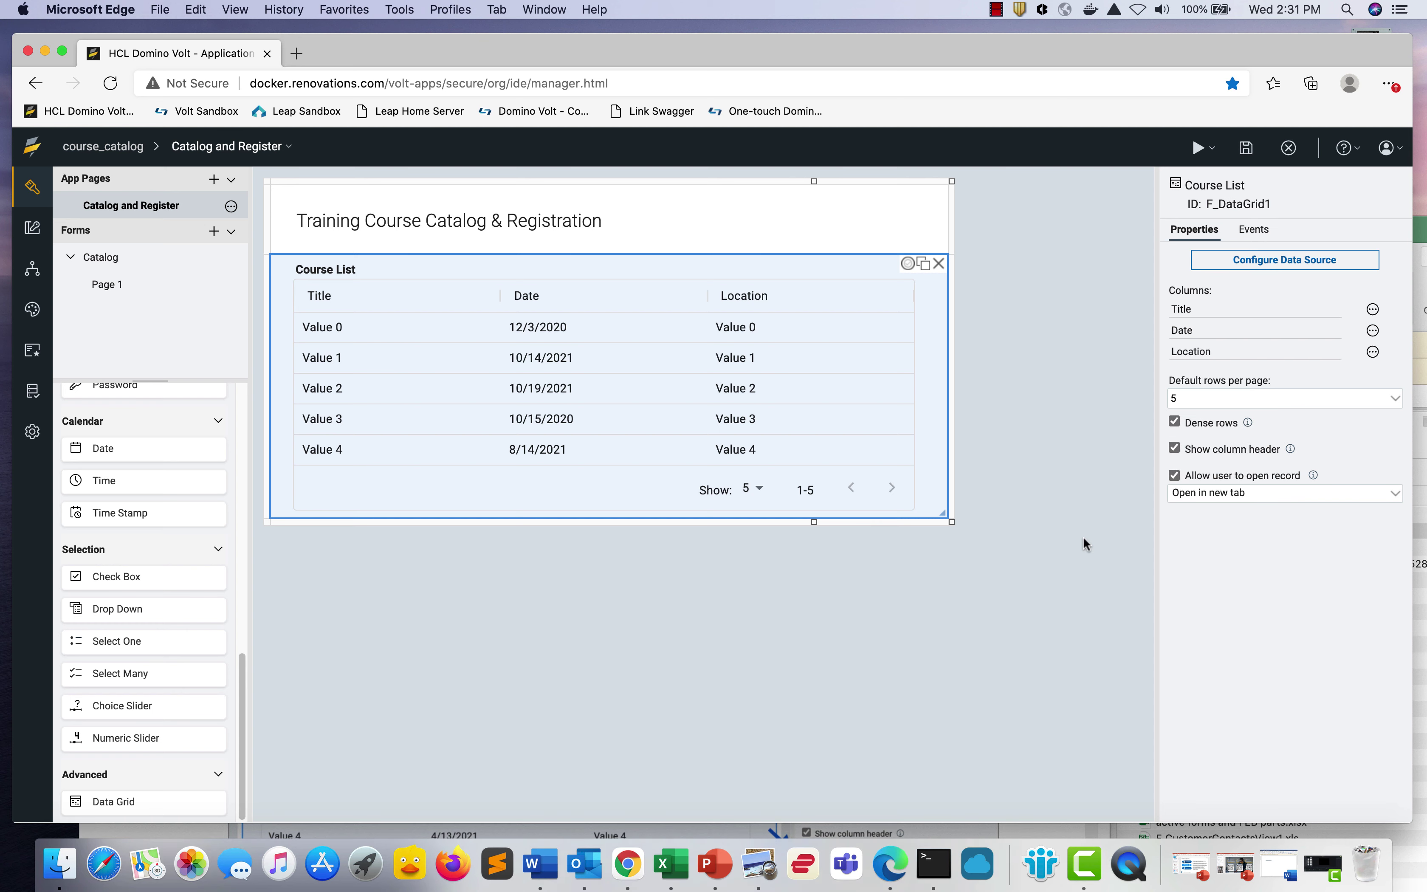
{"action": "left_click", "coordinate": [1175, 476]}
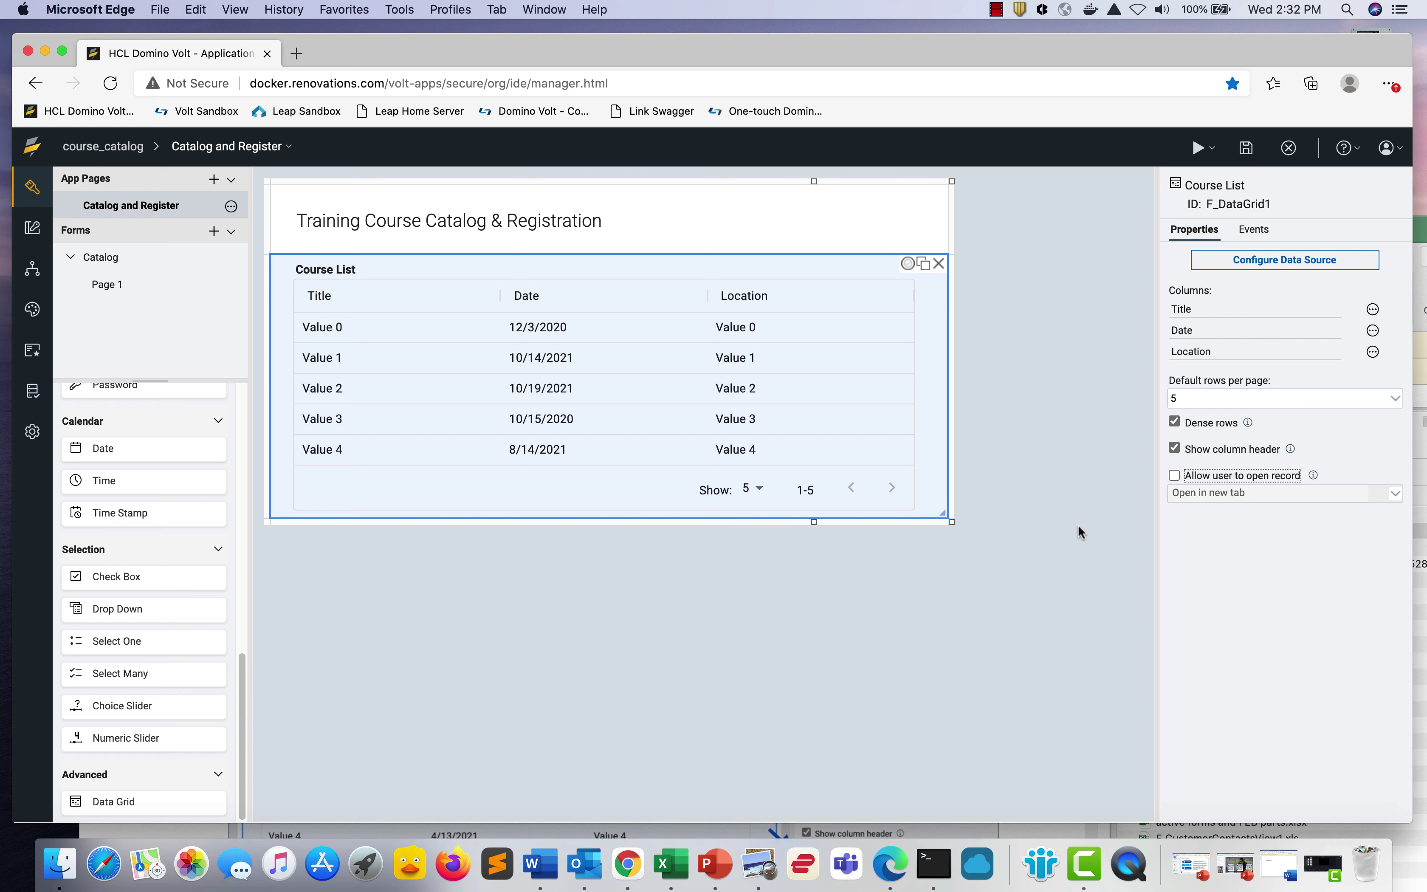
In the application's general settings, set the home page to the Catalog and Register app page
{"action": "left_click", "coordinate": [757, 862]}
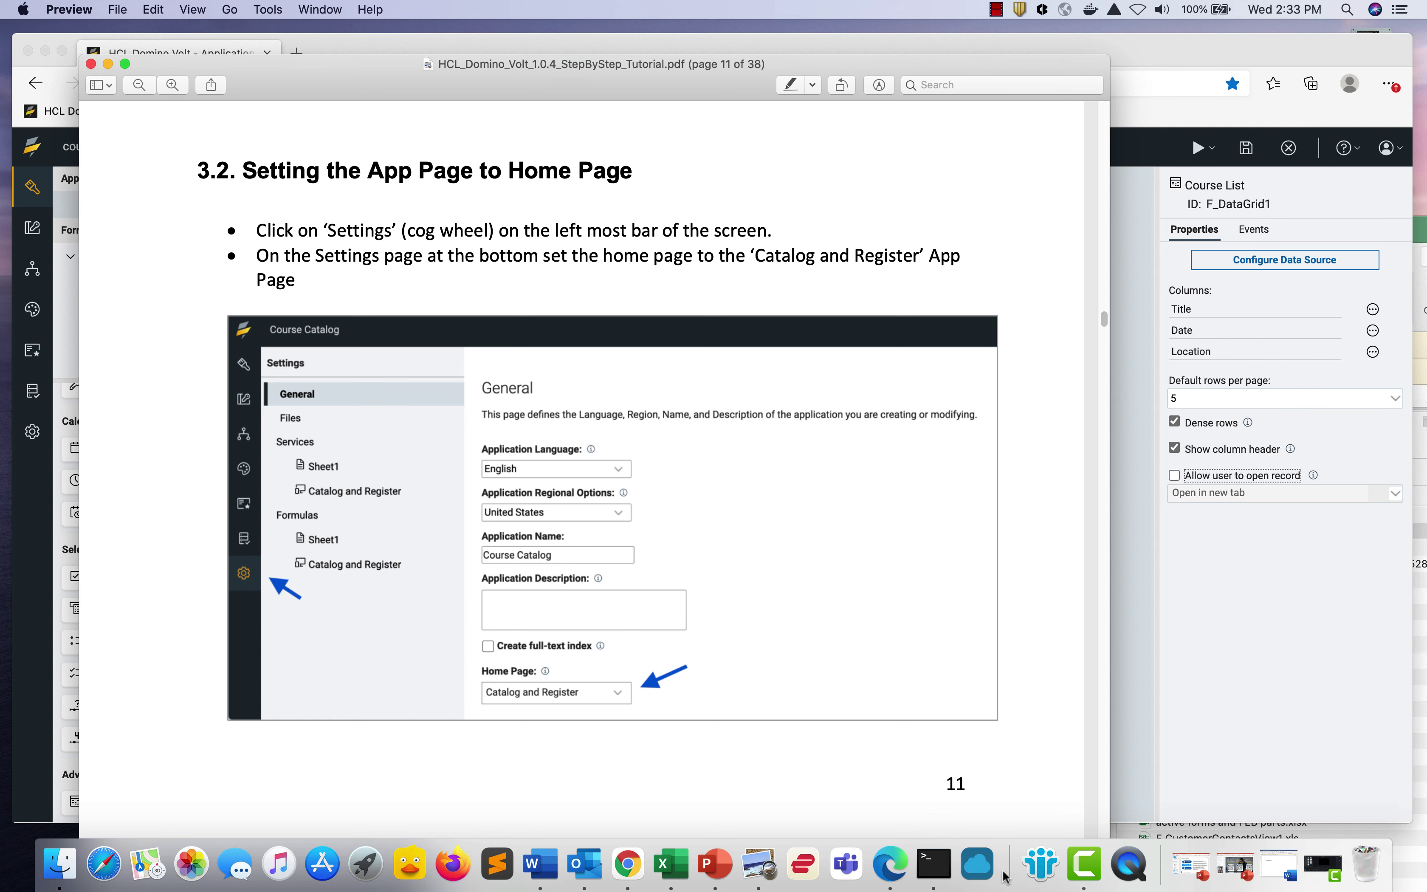
{"action": "left_click", "coordinate": [891, 876]}
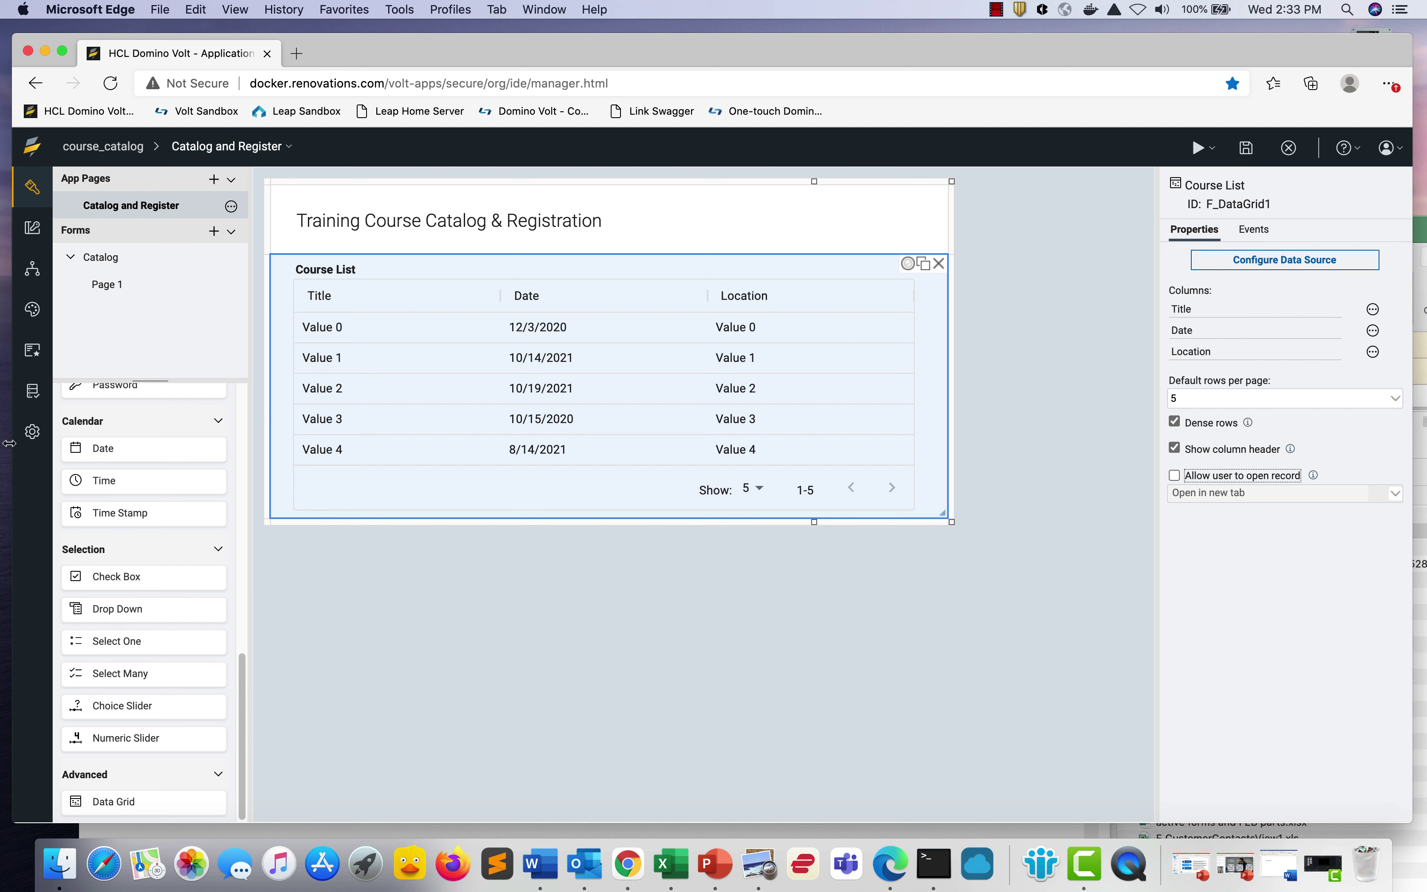
{"action": "left_click", "coordinate": [33, 432]}
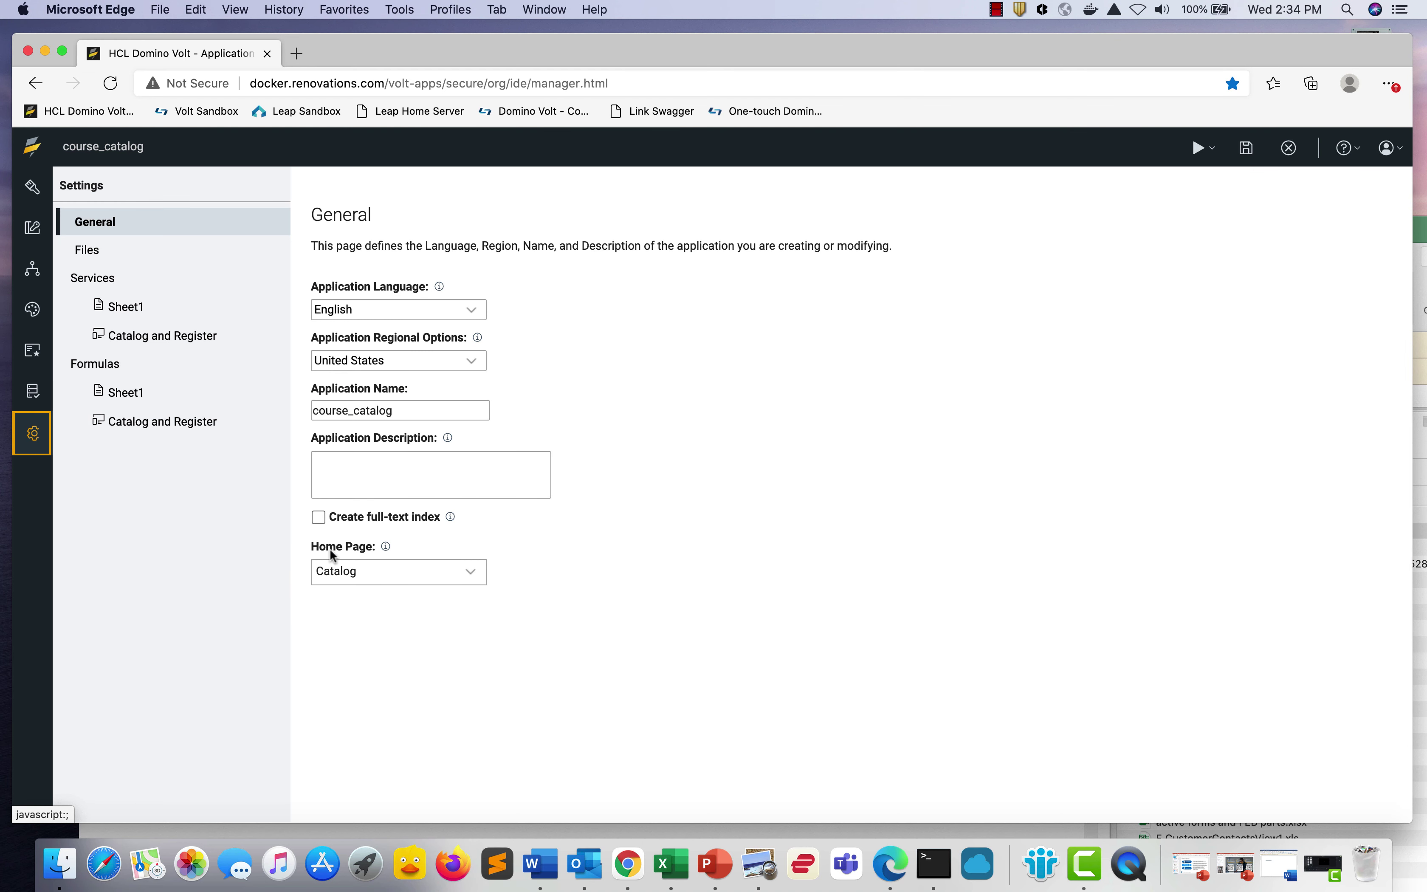
{"action": "left_click", "coordinate": [397, 580]}
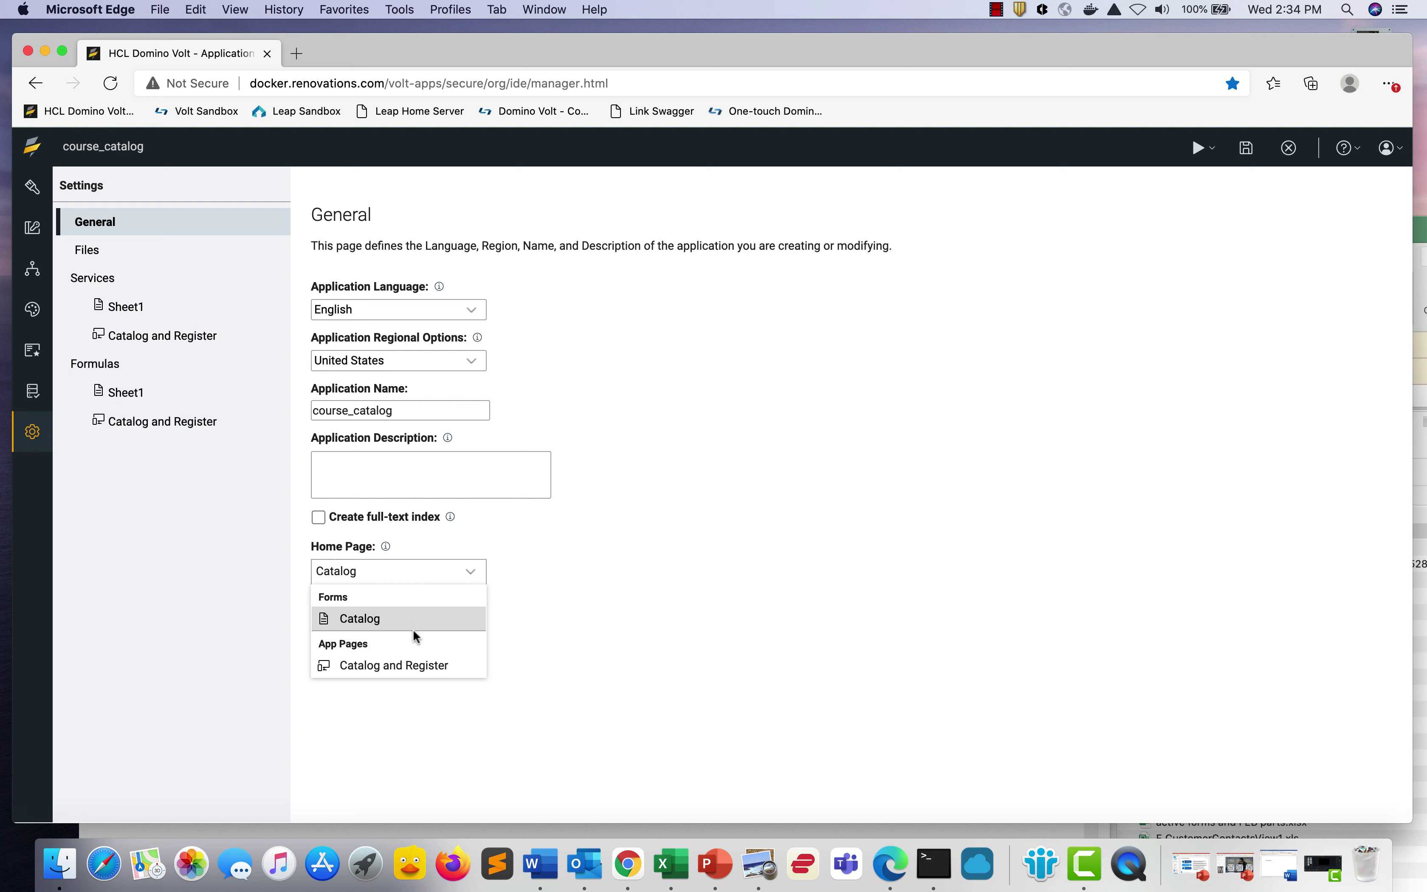
{"action": "left_click", "coordinate": [425, 666]}
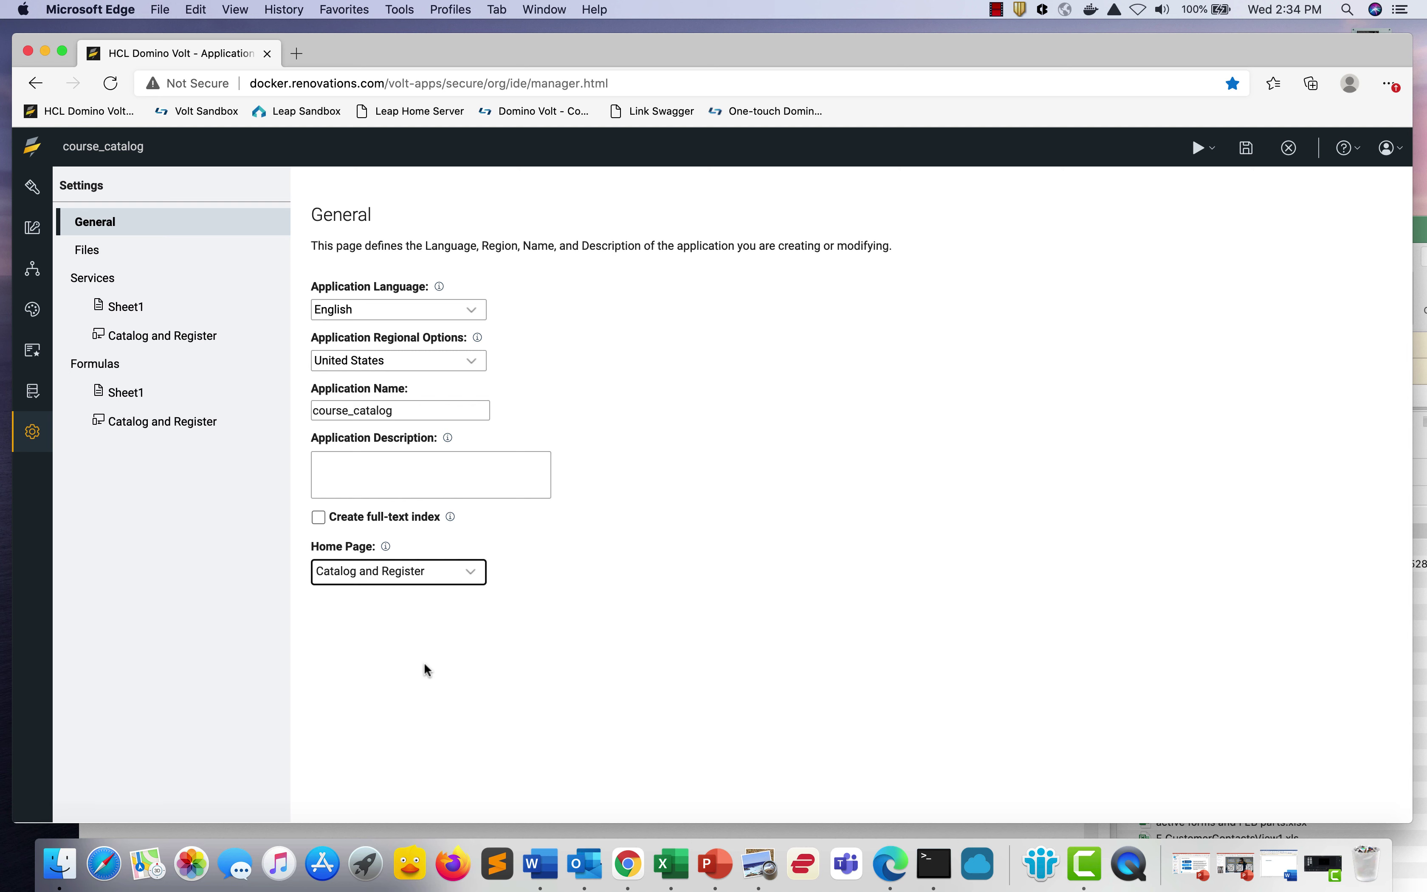
Check the tutorial PDF's testing instructions, then save the course_catalog application and close its editor
{"action": "key", "text": "super+Tab"}
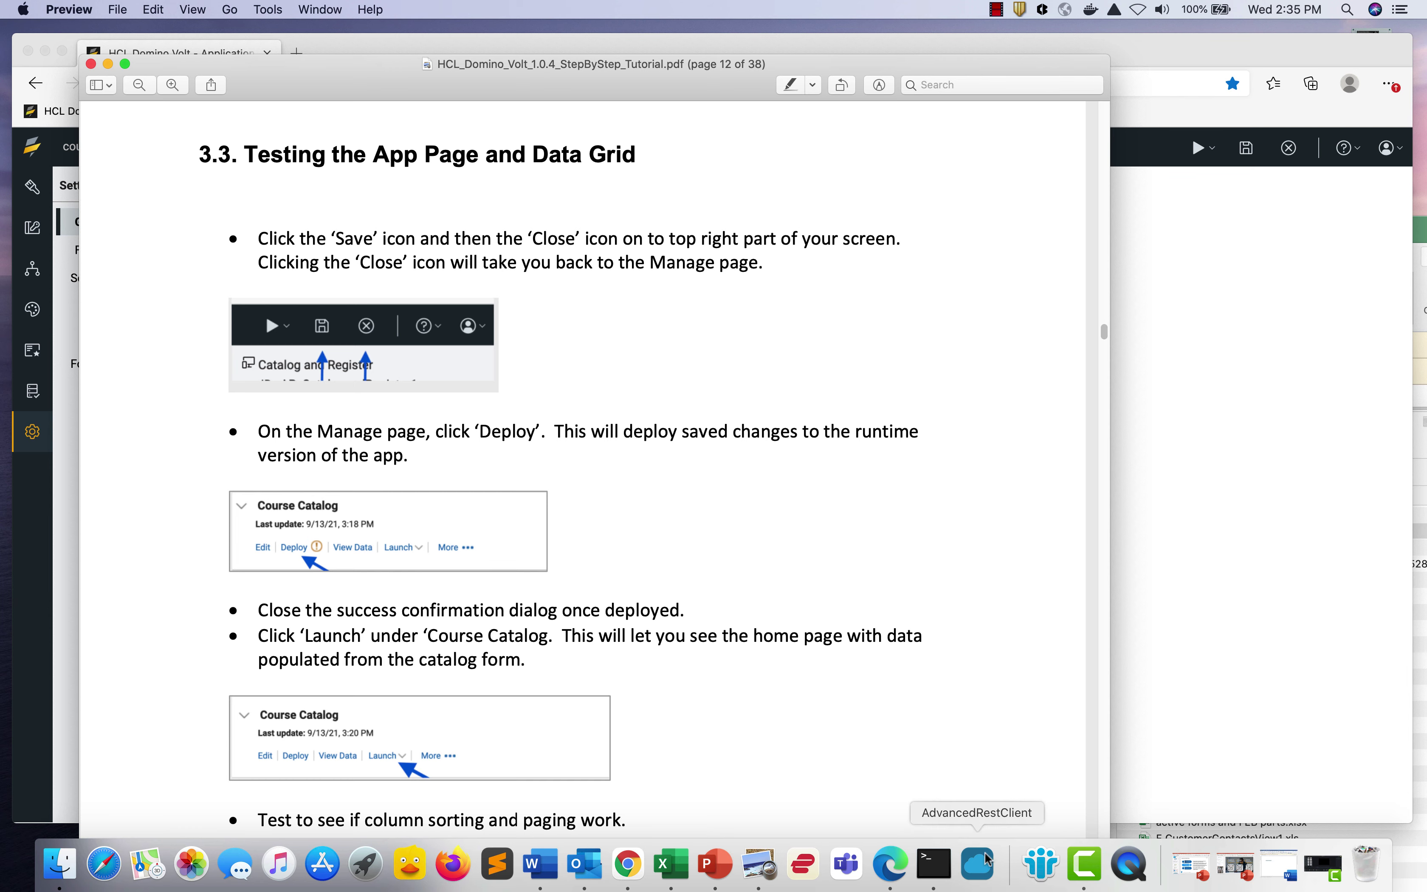
{"action": "left_click", "coordinate": [886, 869]}
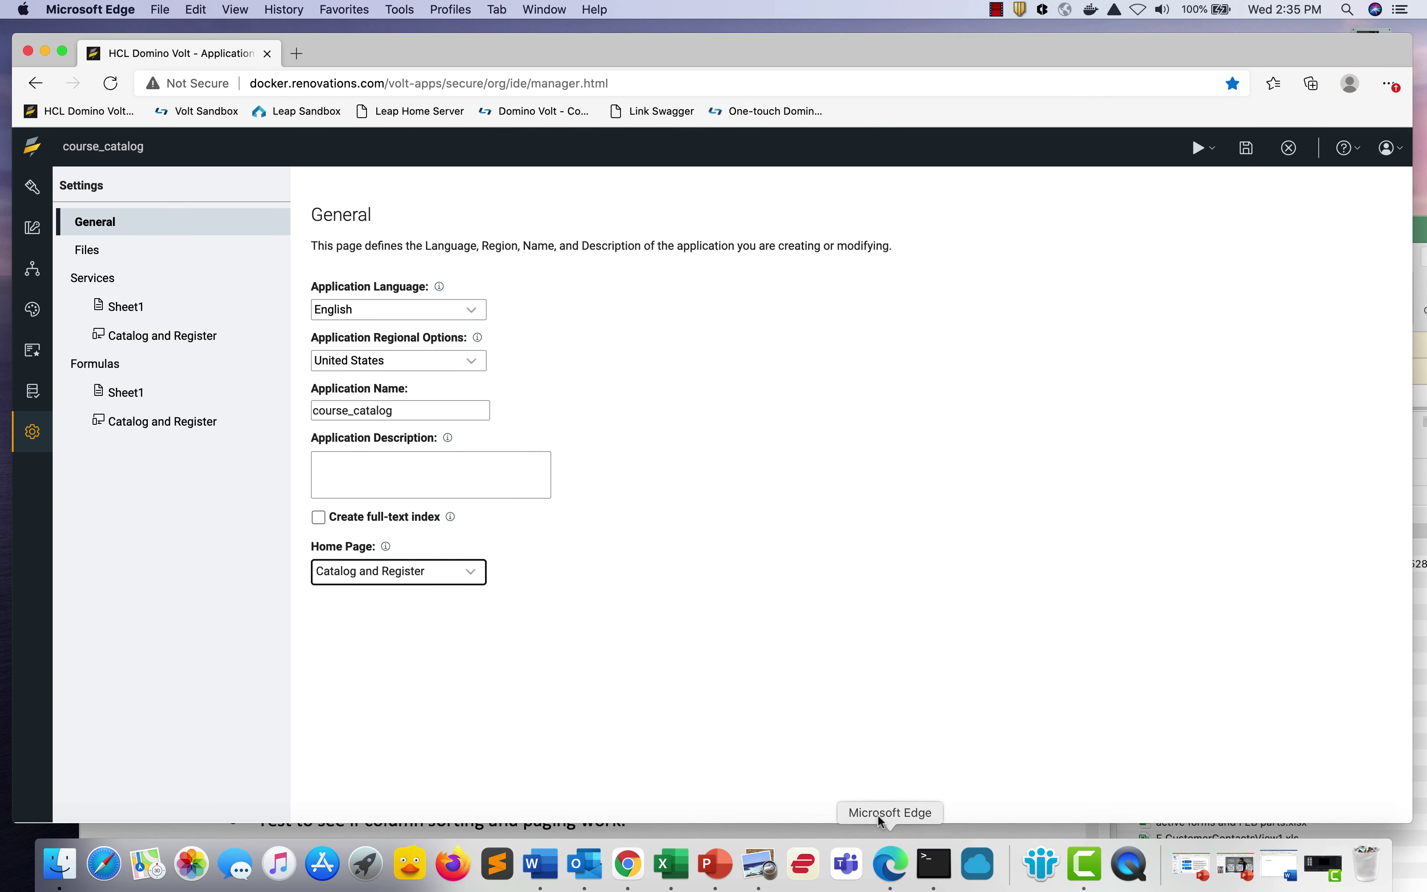
{"action": "left_click", "coordinate": [1249, 152]}
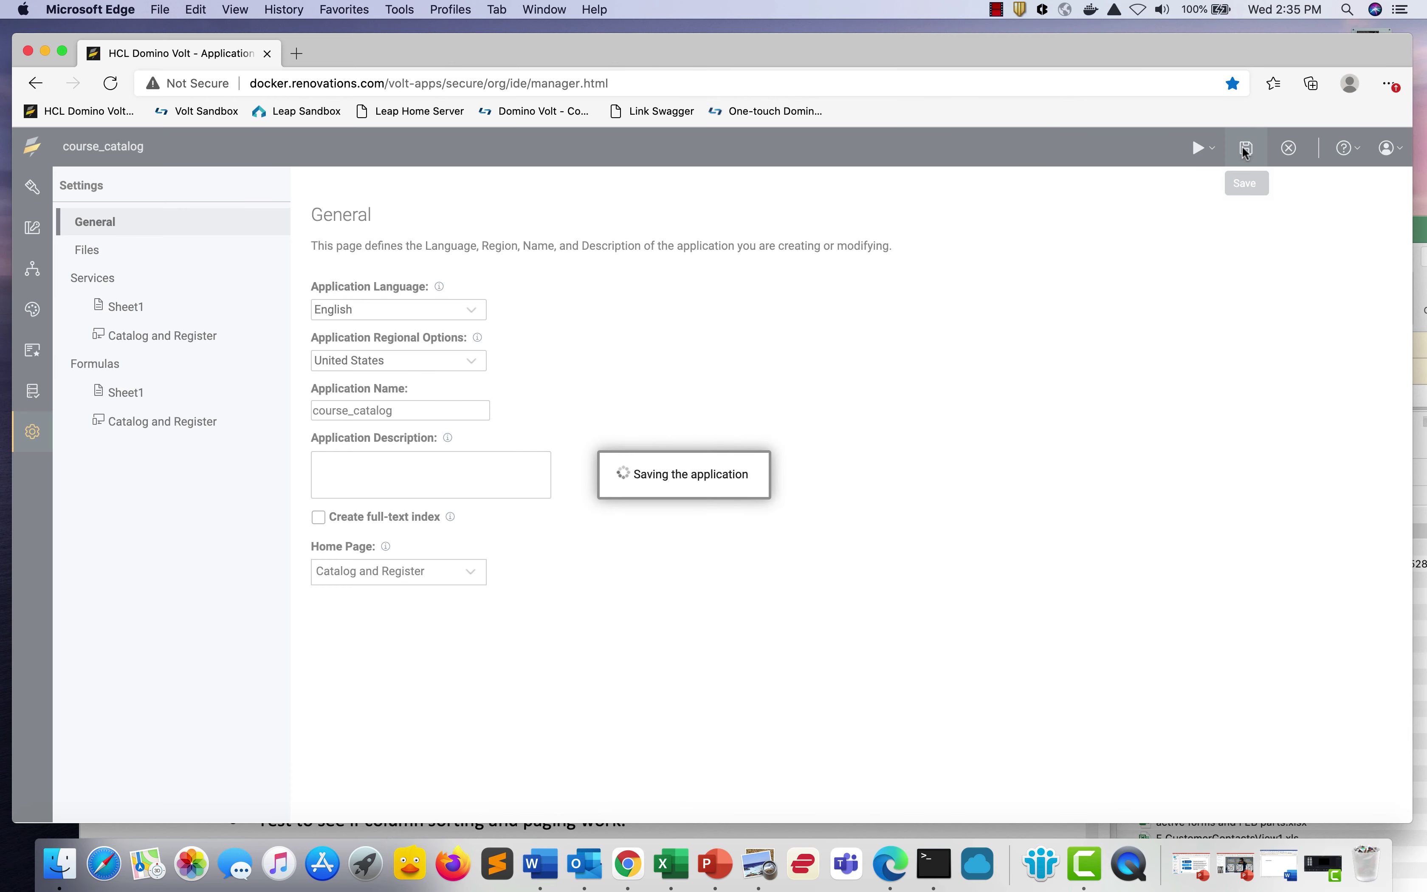
{"action": "left_click", "coordinate": [1288, 149]}
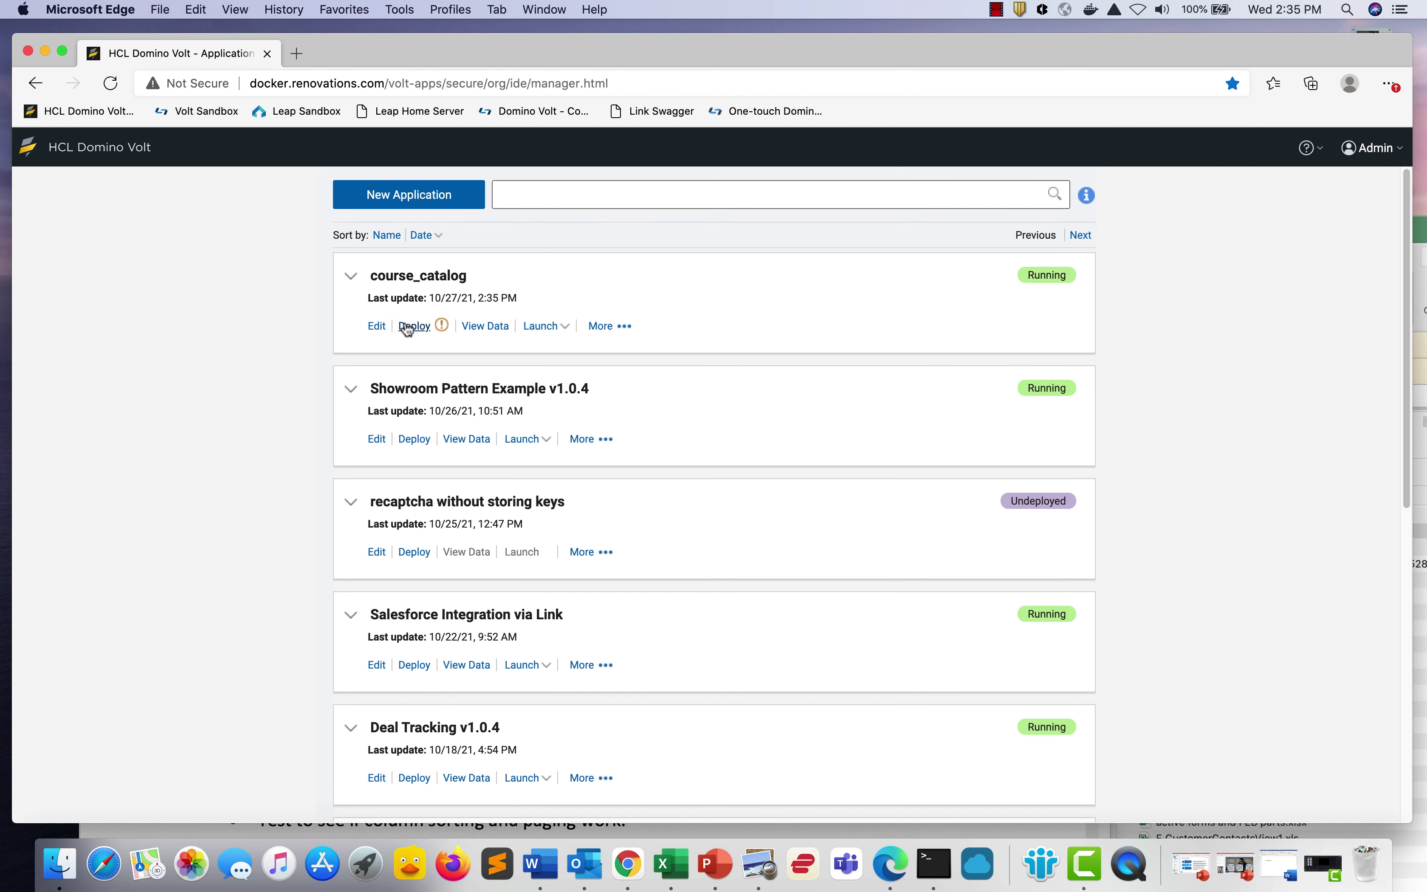
Deploy the saved changes to the running version of course_catalog and dismiss the confirmation
{"action": "left_click", "coordinate": [407, 327]}
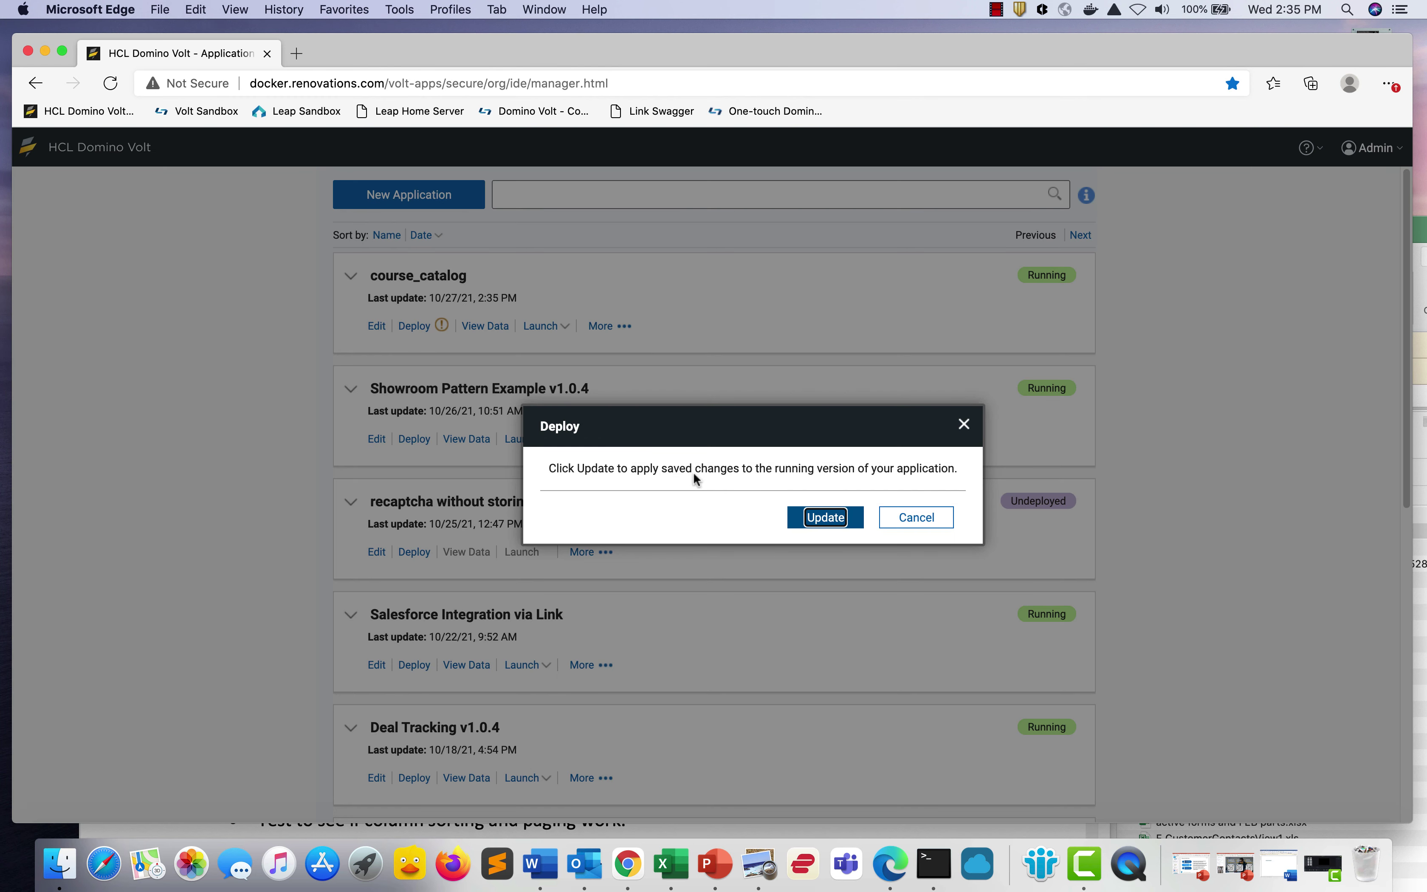
{"action": "left_click", "coordinate": [816, 517]}
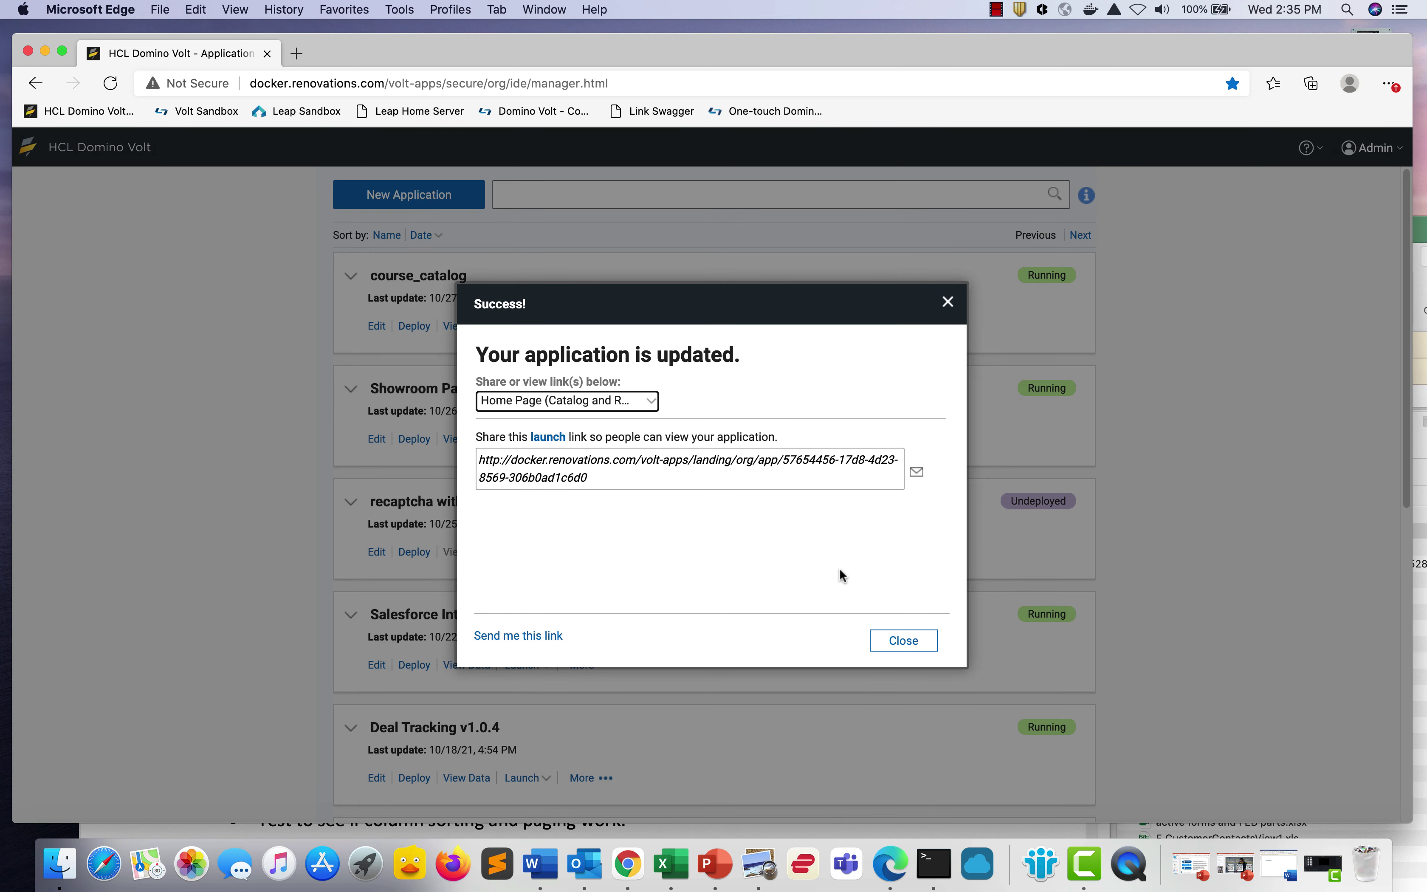
{"action": "left_click", "coordinate": [902, 641]}
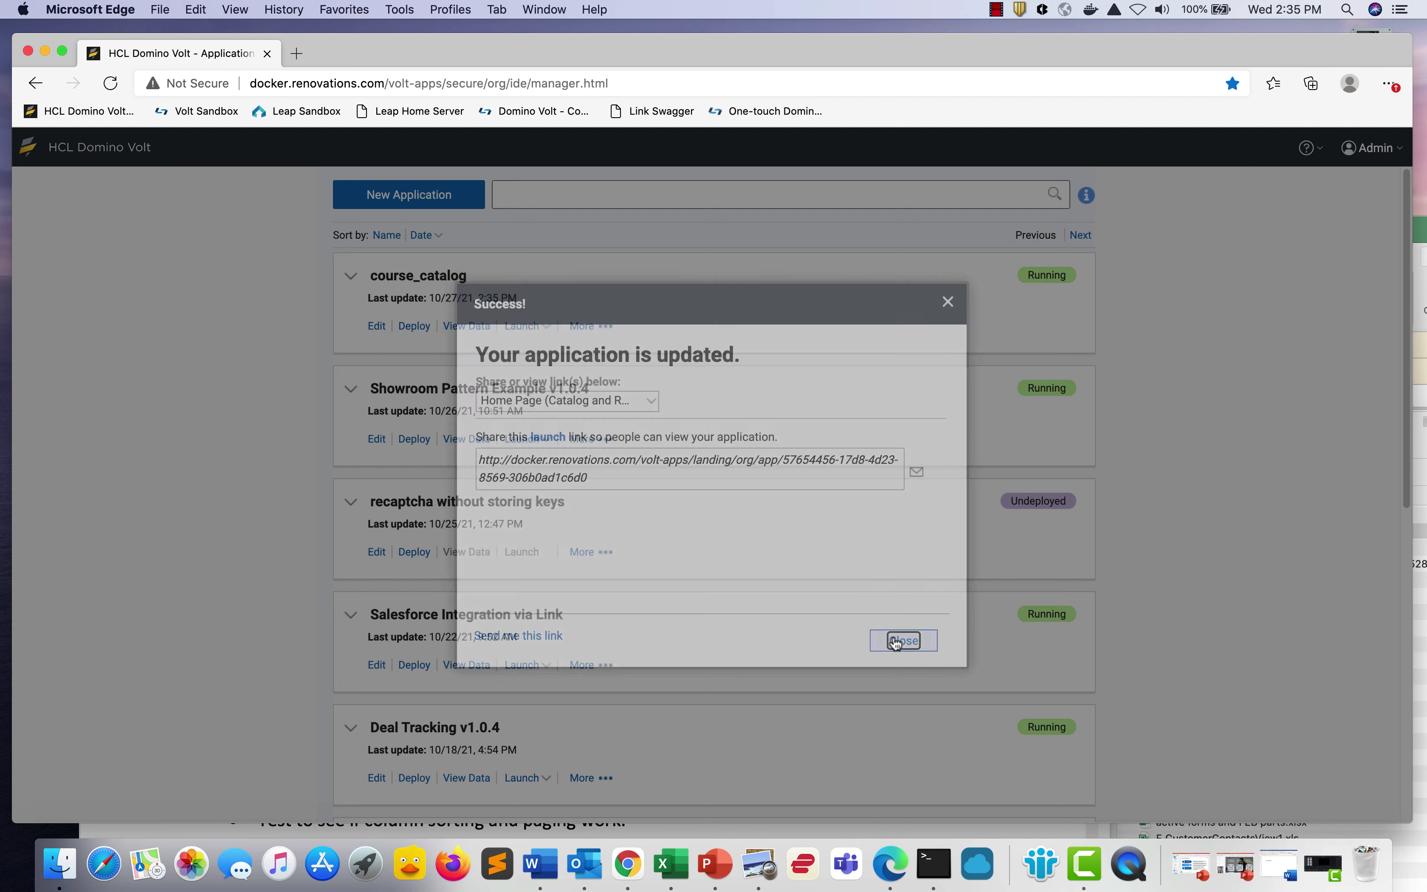
Launch course_catalog and test sorting the Course List by Title, Date and Location, finishing with Title ascending
{"action": "left_click", "coordinate": [523, 327]}
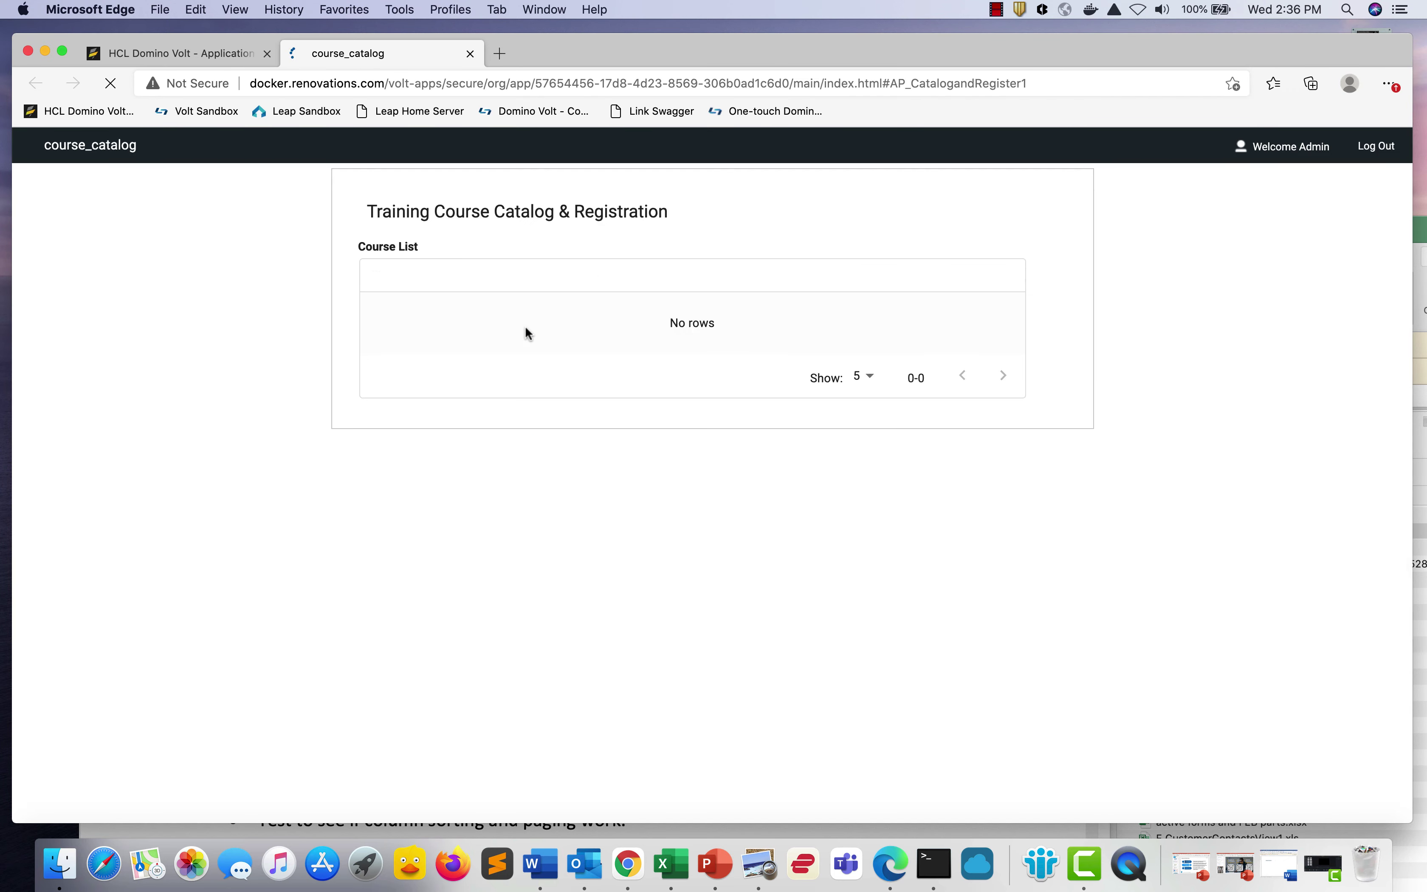
{"action": "left_click", "coordinate": [471, 277]}
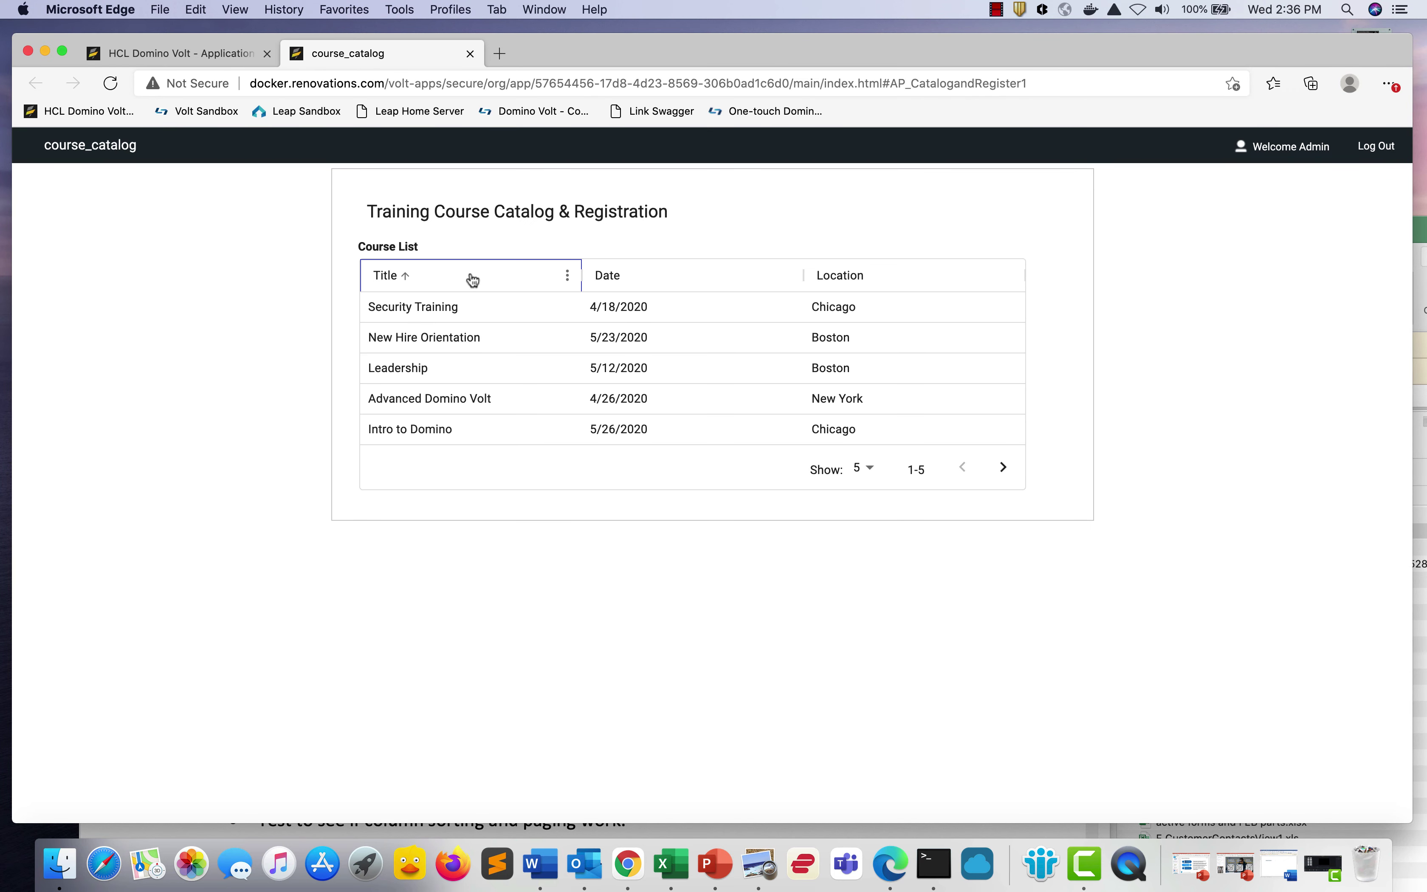
{"action": "left_click", "coordinate": [644, 277]}
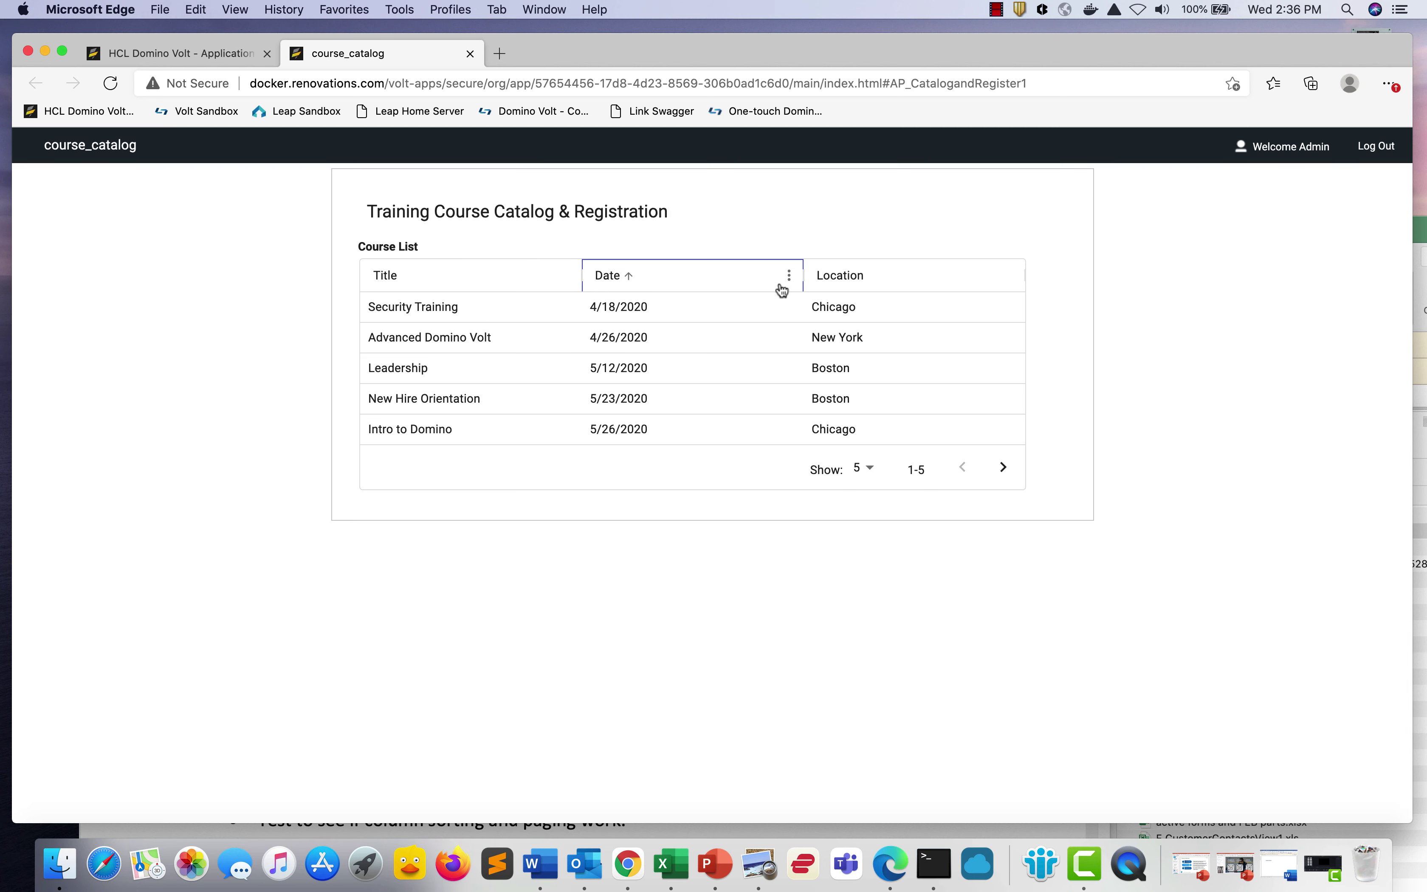
{"action": "left_click", "coordinate": [873, 277]}
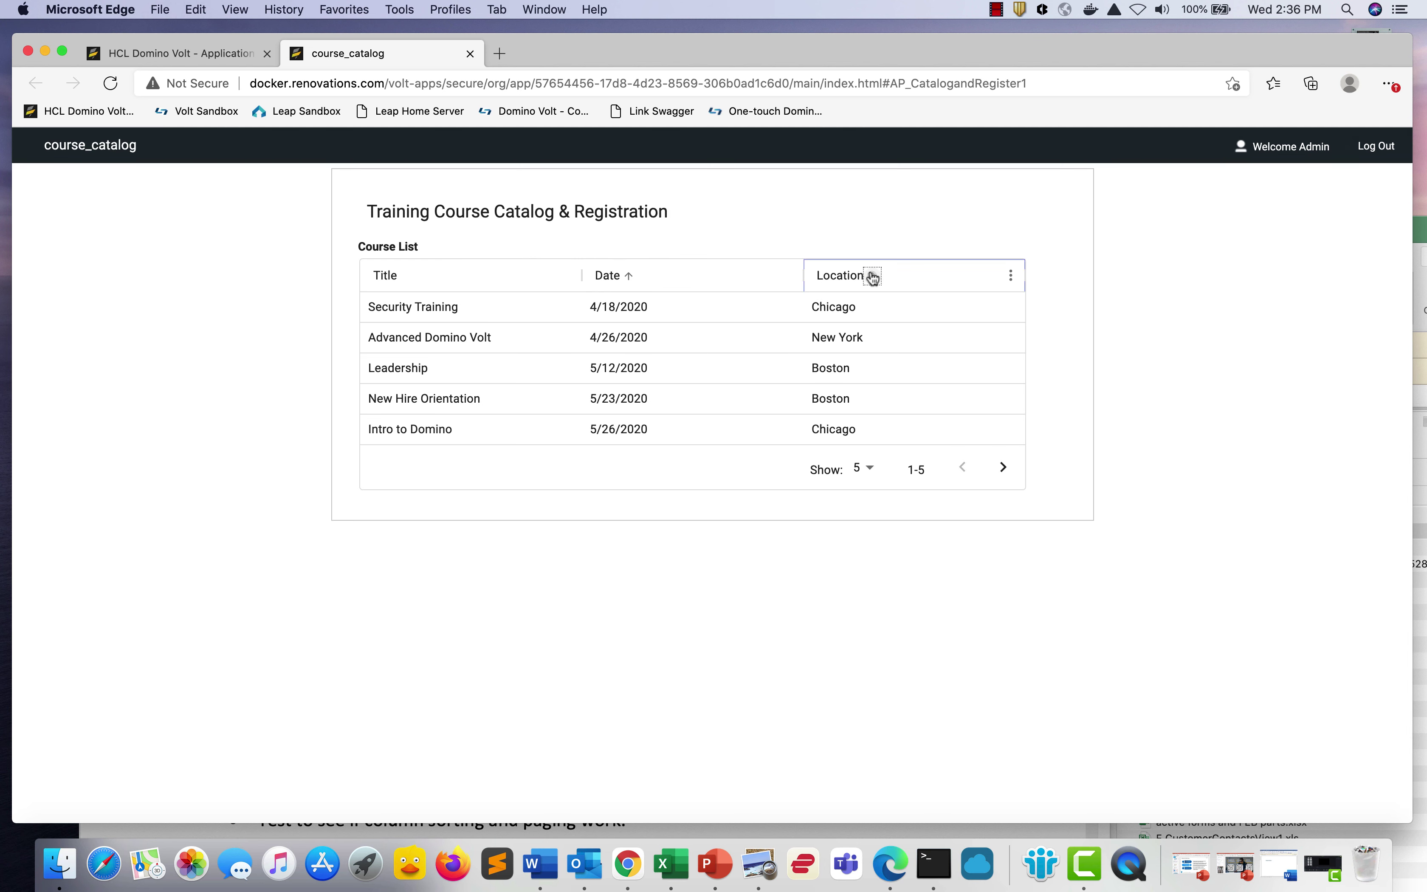
{"action": "left_click", "coordinate": [716, 281]}
{"action": "left_click", "coordinate": [475, 279]}
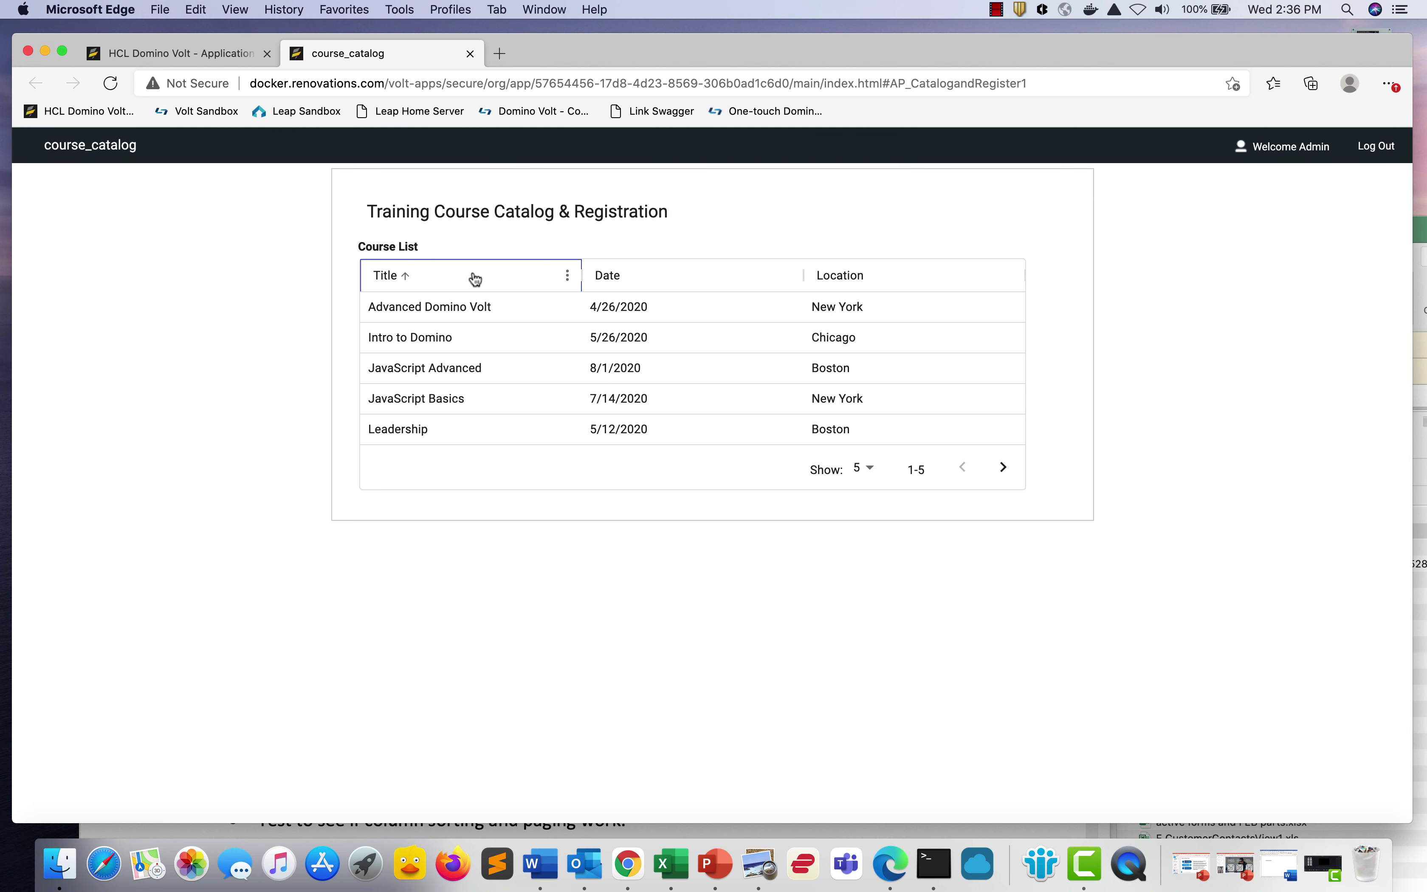
Try to open the JavaScript Advanced and Advanced Domino Volt rows, select the Leadership row and consult the tutorial's section 3.4
{"action": "double_click", "coordinate": [428, 377]}
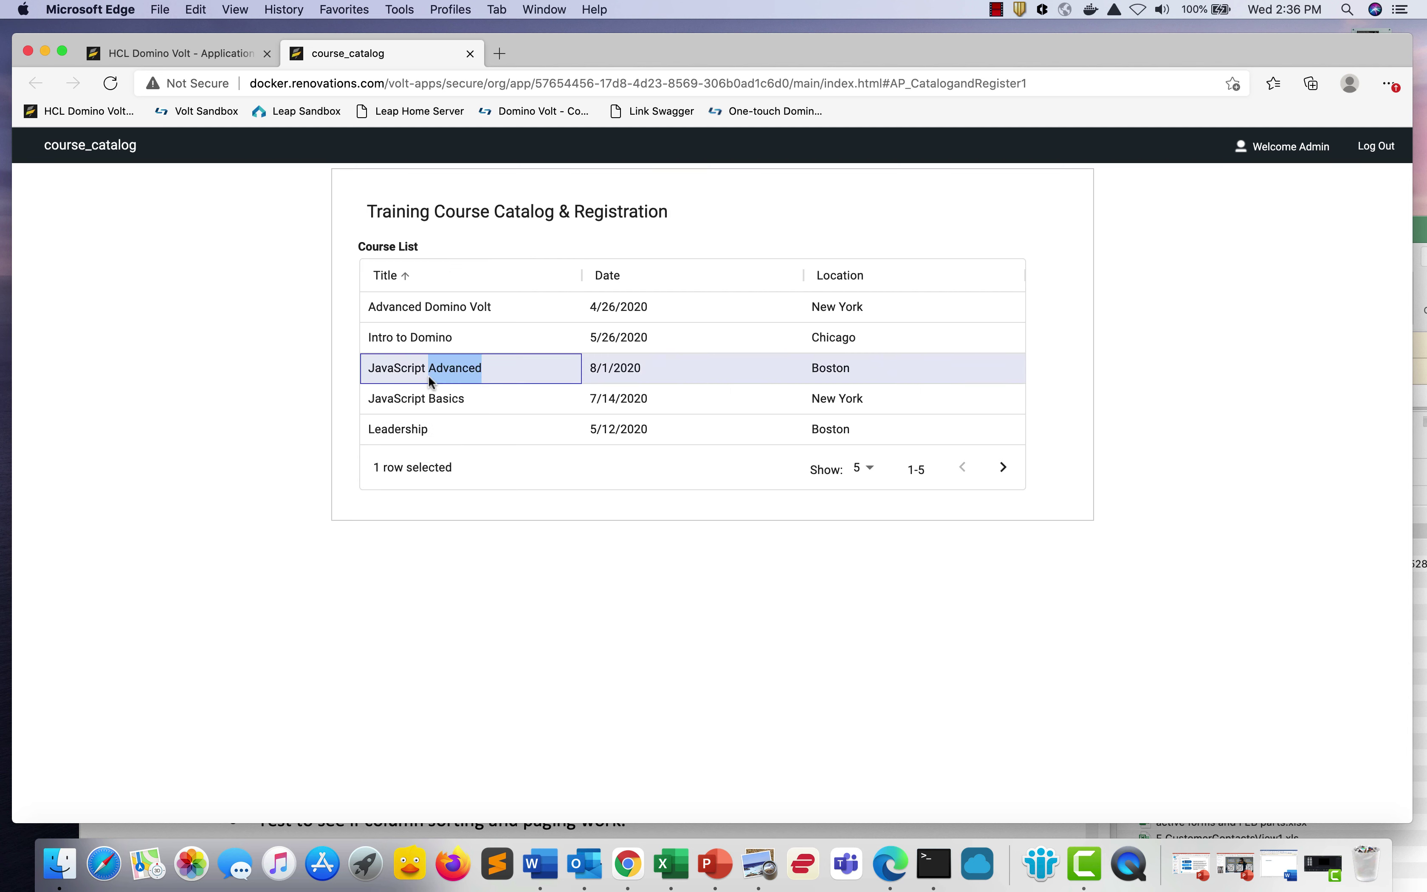
{"action": "double_click", "coordinate": [437, 308]}
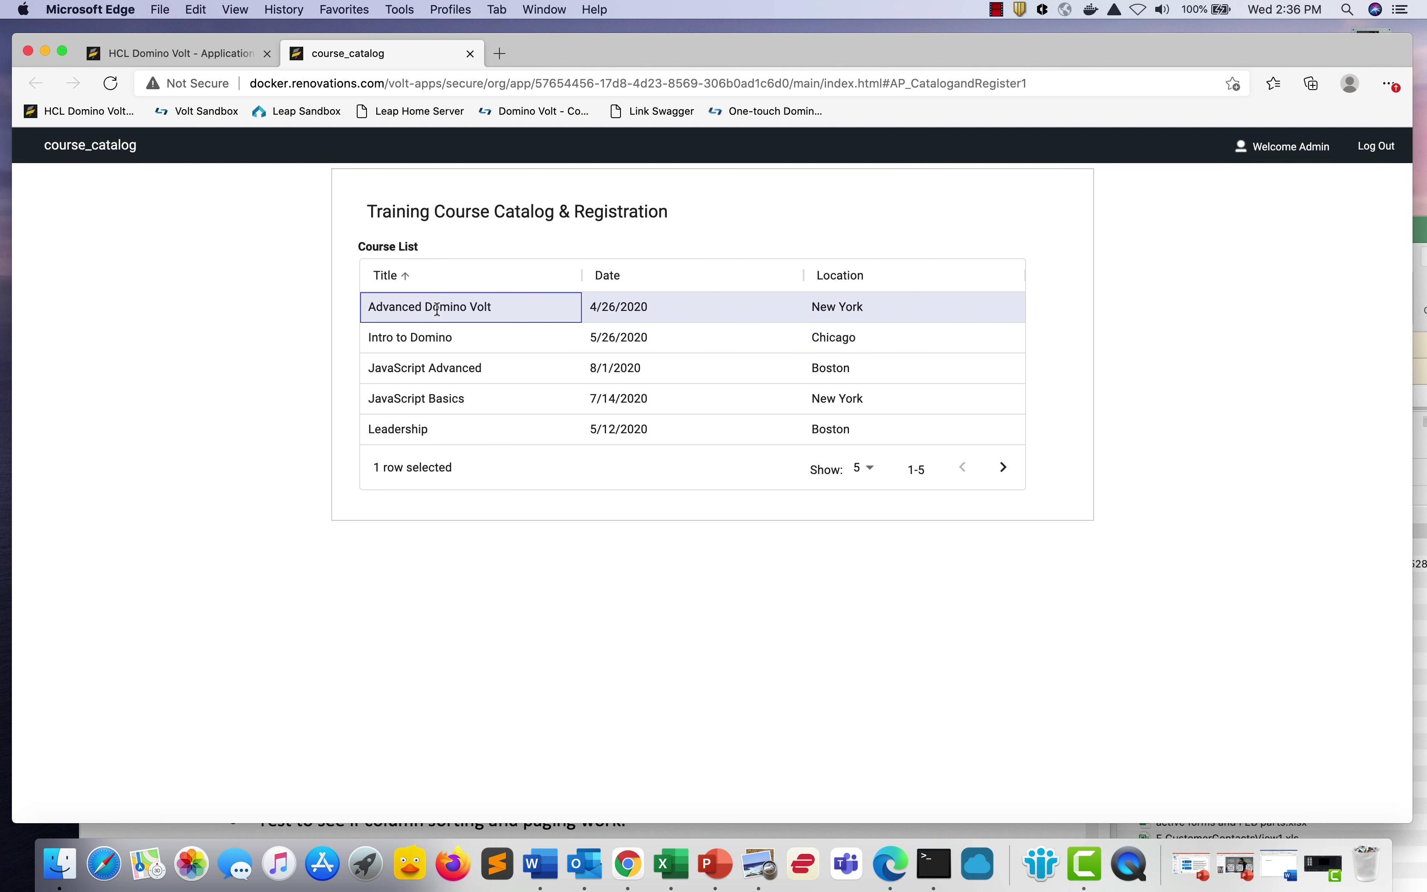
{"action": "left_click", "coordinate": [457, 439]}
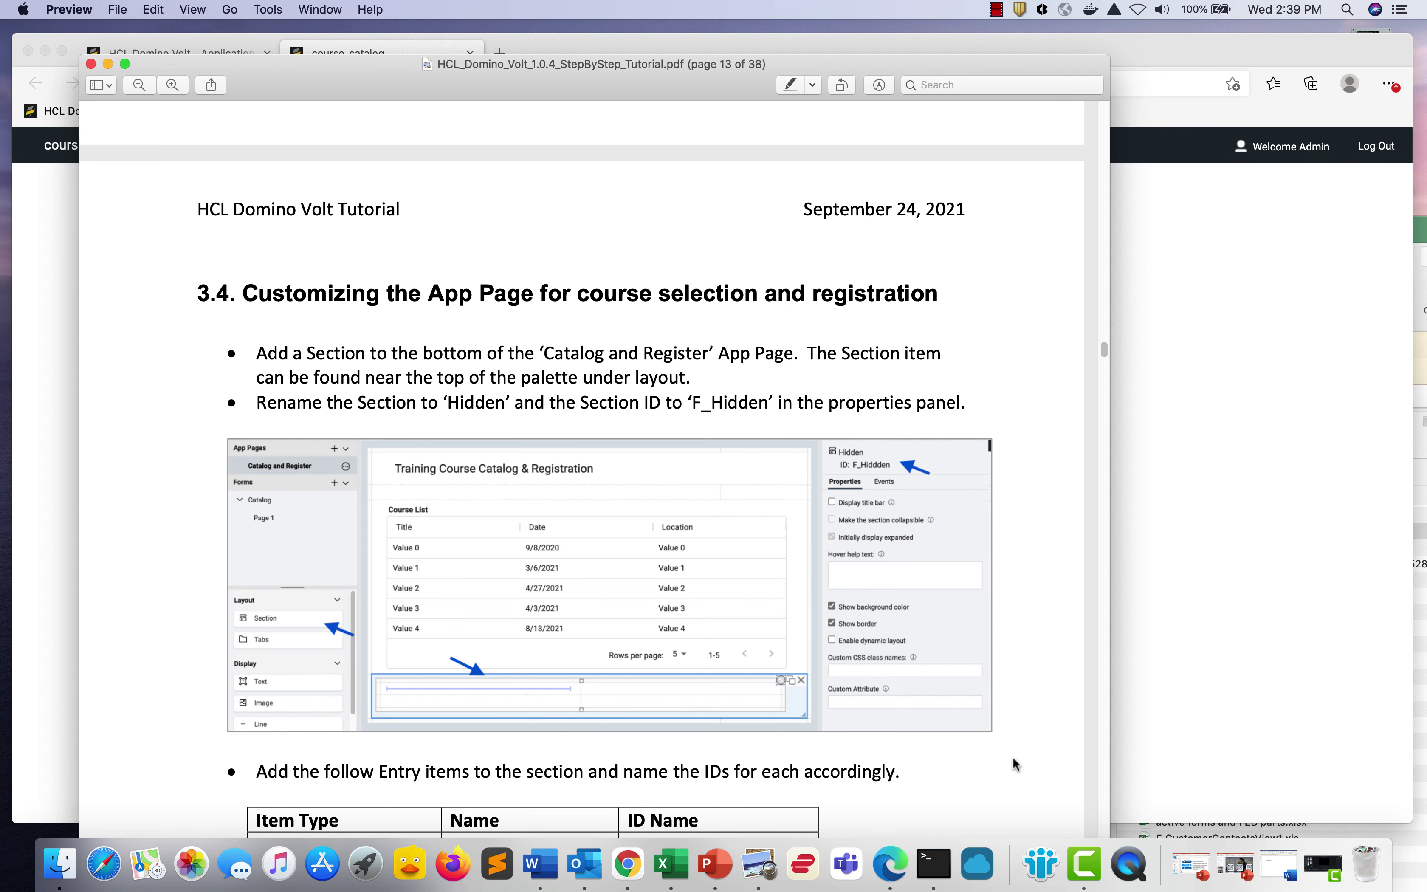
{"action": "left_click", "coordinate": [902, 867]}
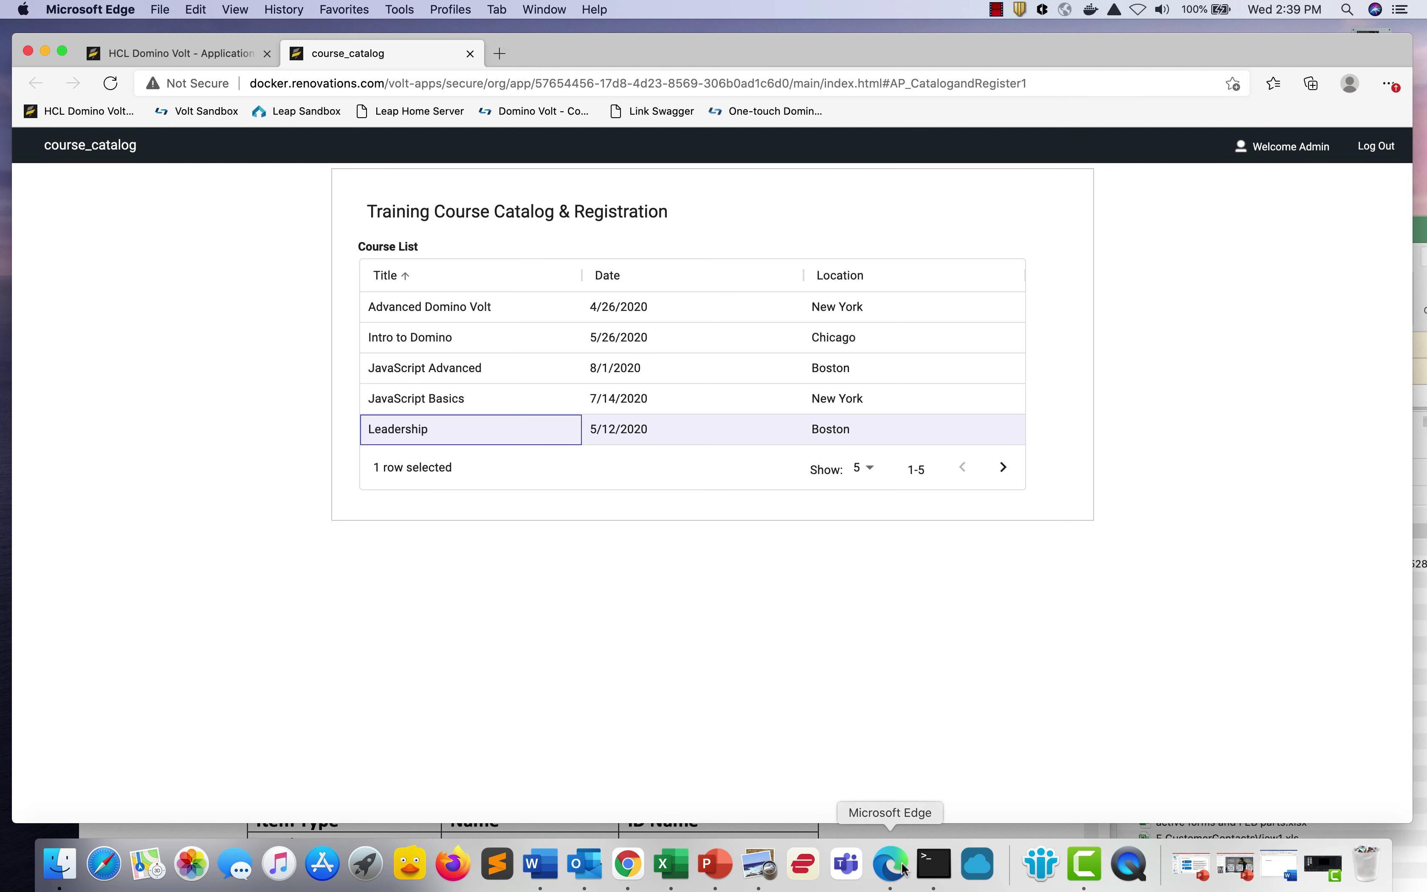
Close the running course_catalog and reopen the application for editing on its Catalog and Register page
{"action": "left_click", "coordinate": [471, 55]}
{"action": "left_click", "coordinate": [375, 327]}
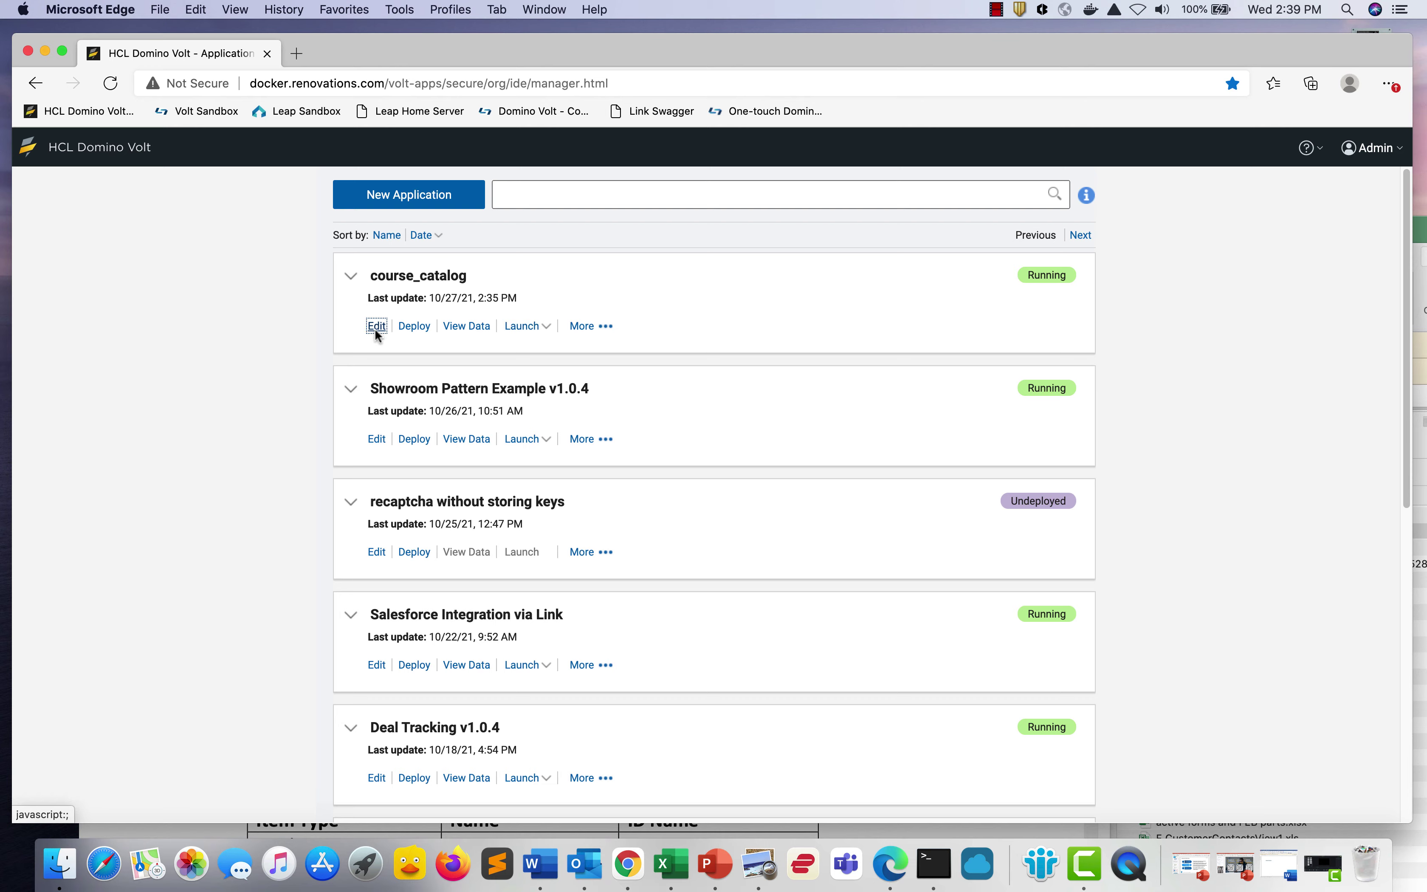
{"action": "left_click", "coordinate": [806, 555]}
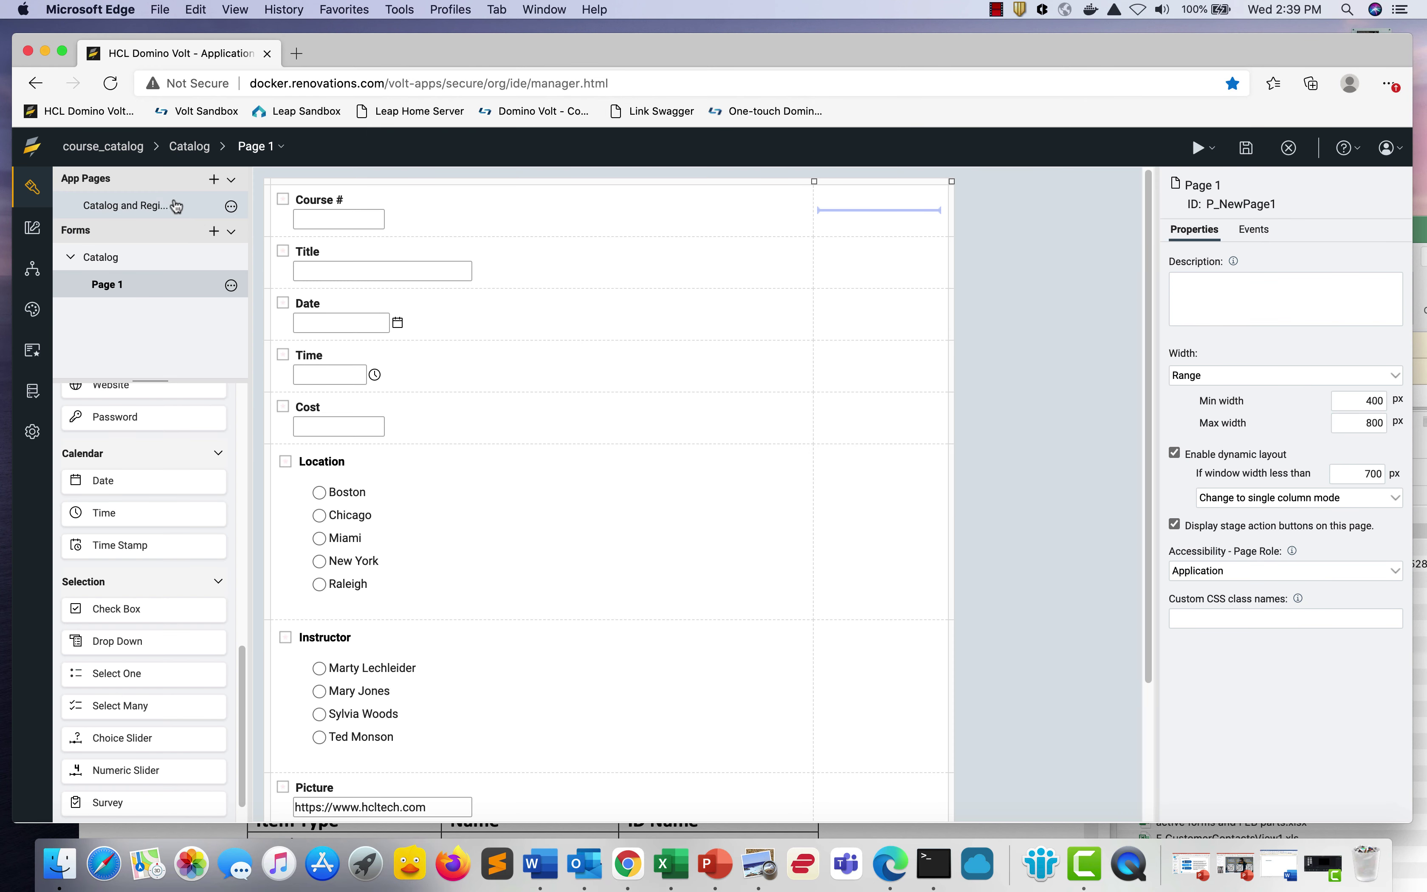
{"action": "left_click", "coordinate": [175, 205]}
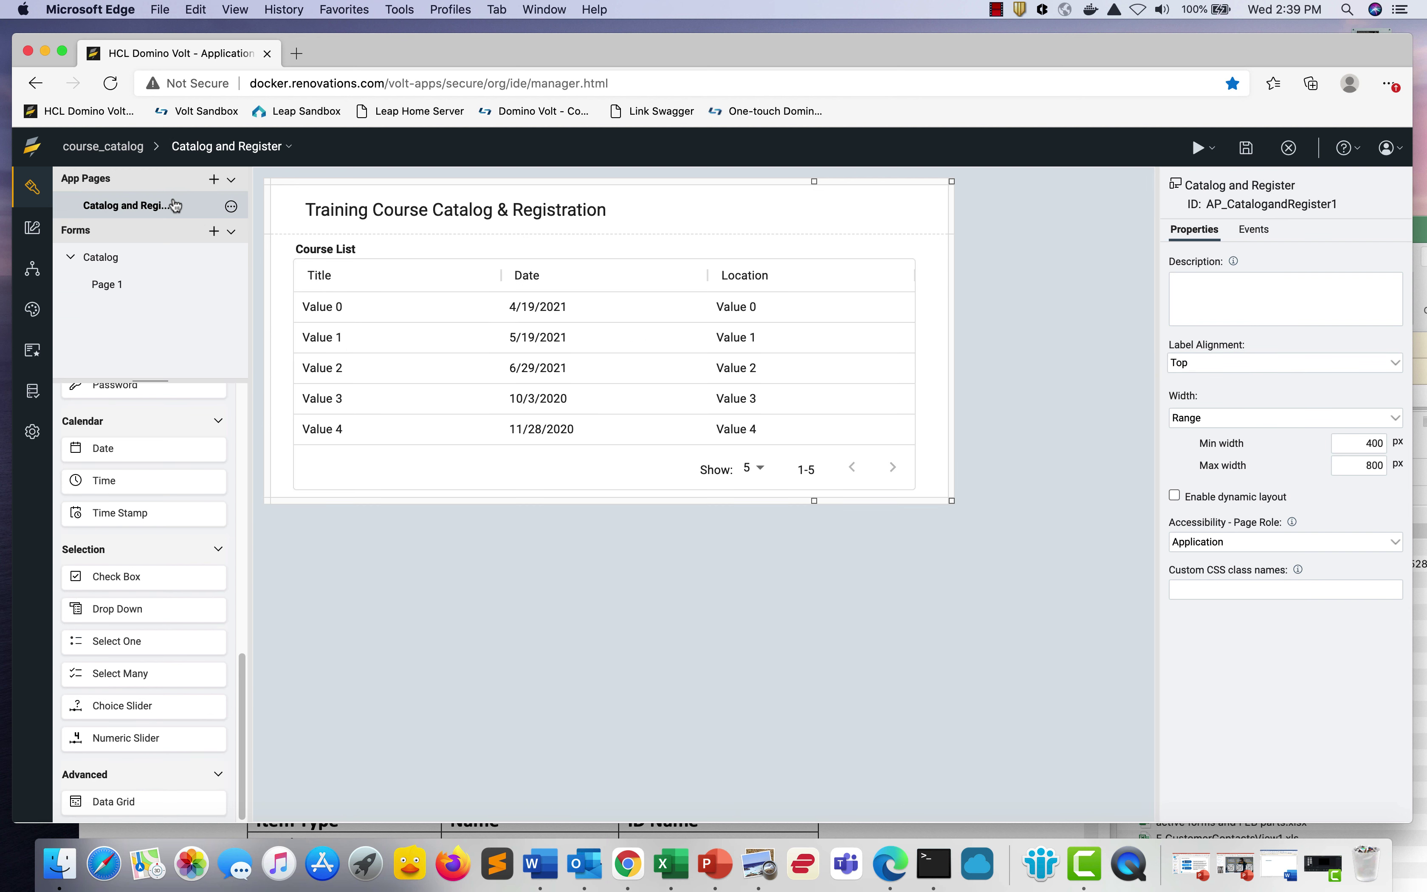
Add a Section item below the Course List data grid and stretch it across the full page width
{"action": "scroll", "coordinate": [177, 448], "scroll_direction": "up", "scroll_amount": 3}
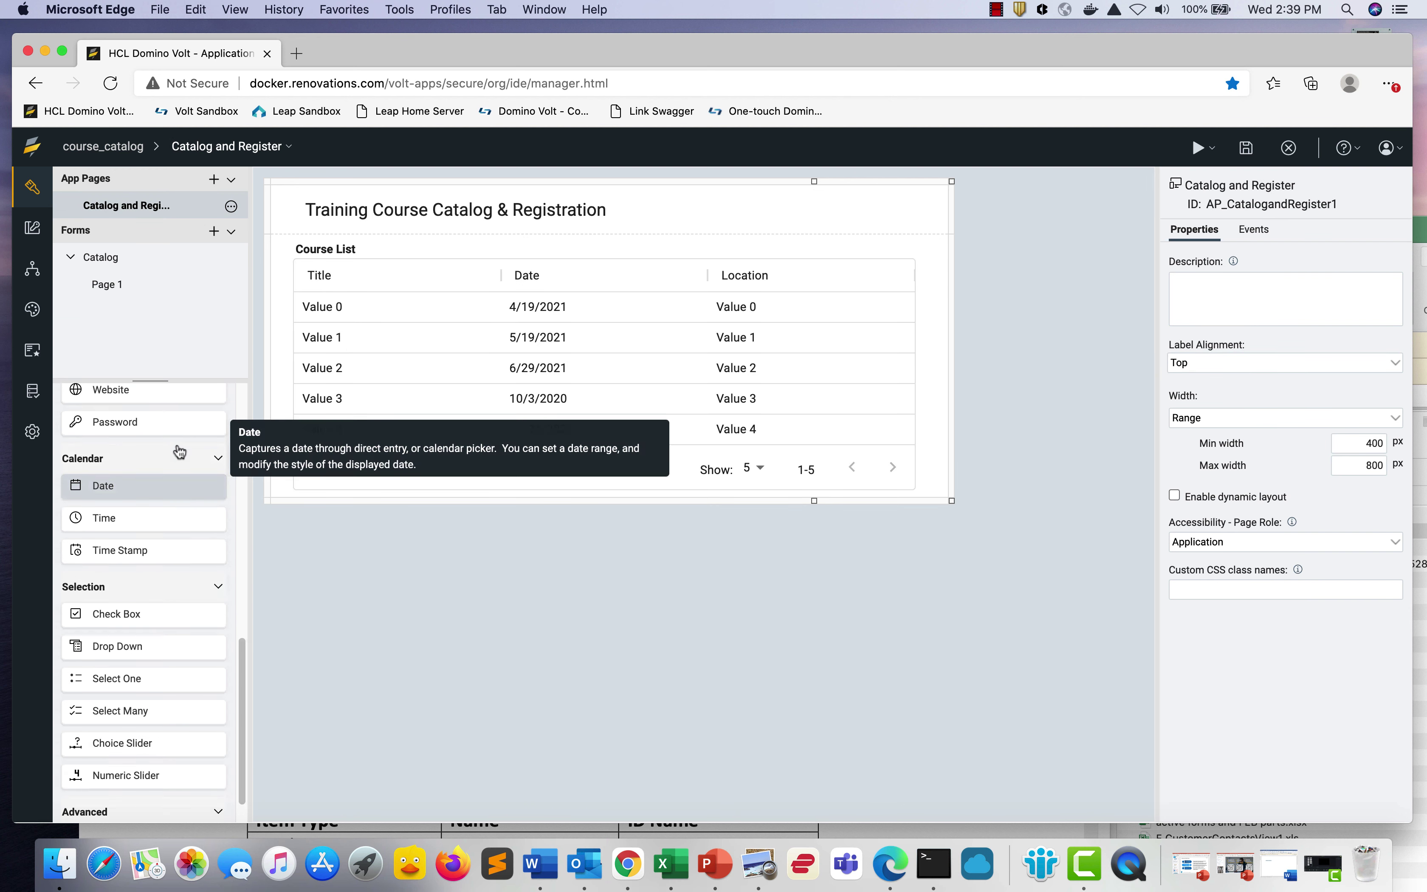
{"action": "scroll", "coordinate": [179, 457], "scroll_direction": "up", "scroll_amount": 3}
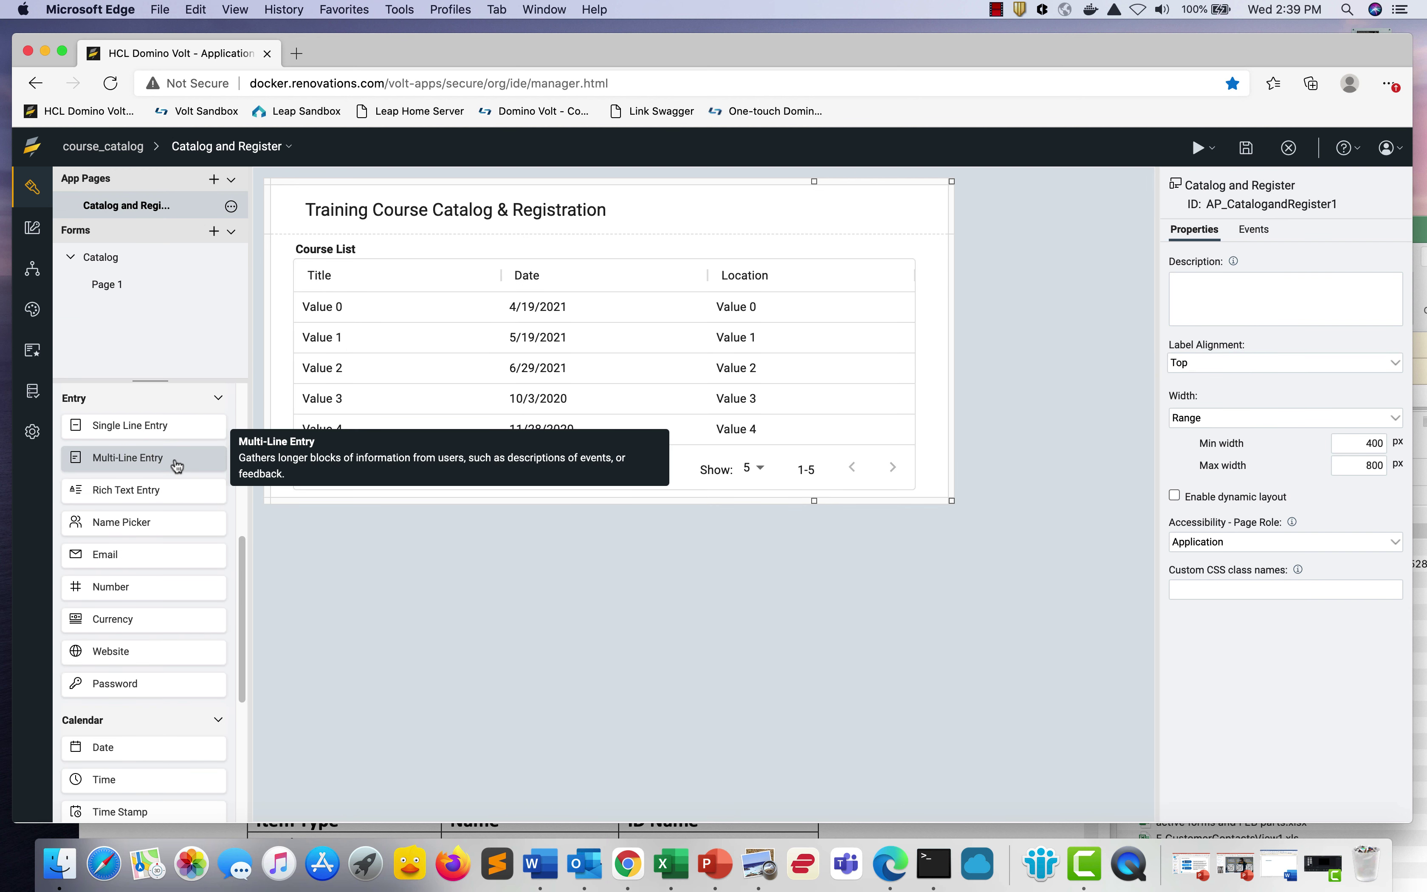
{"action": "scroll", "coordinate": [173, 488], "scroll_direction": "up", "scroll_amount": 7}
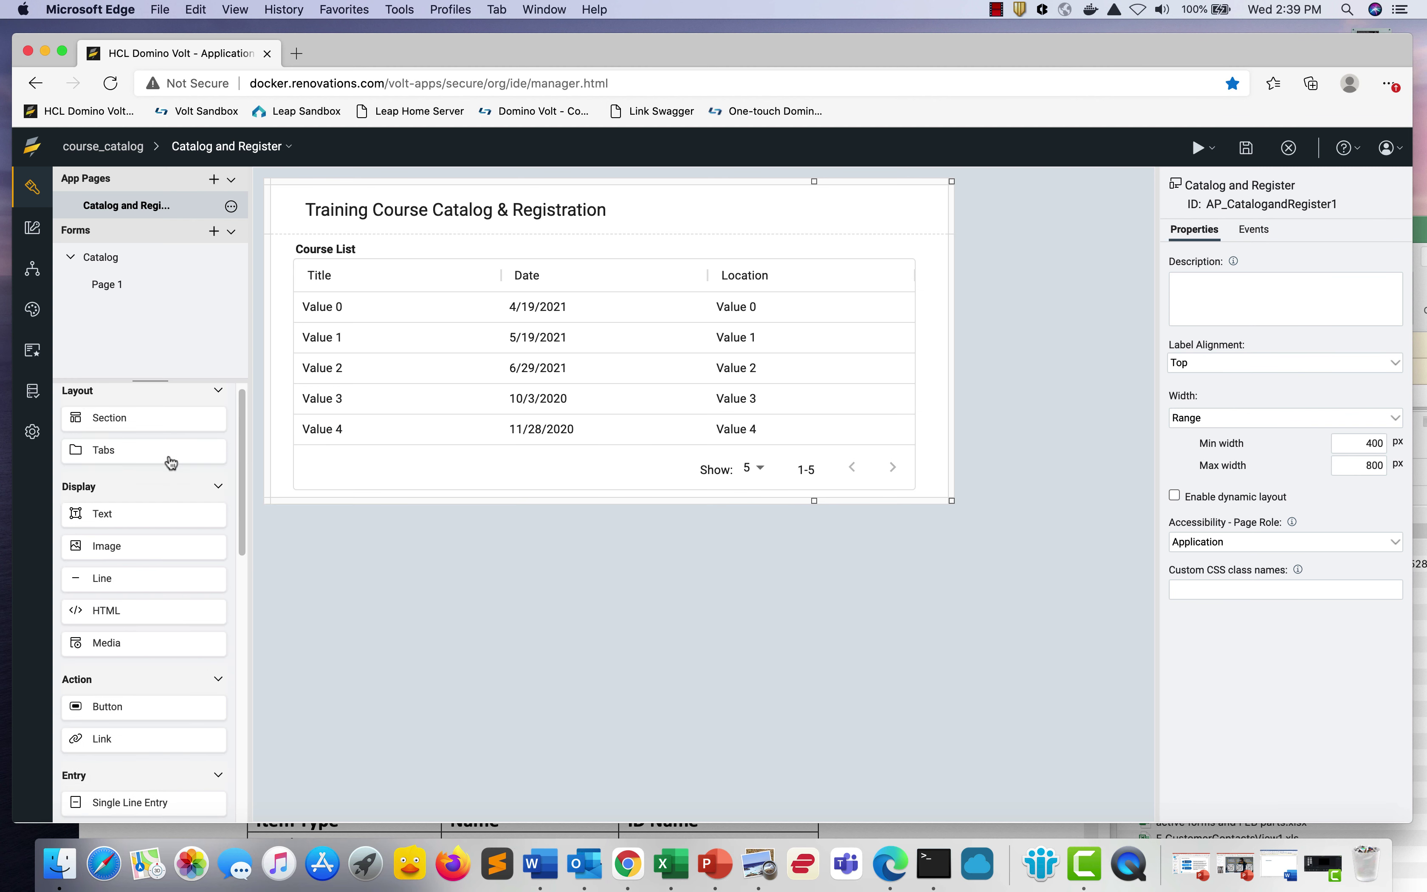
{"action": "left_click_drag", "start_coordinate": [167, 431], "coordinate": [375, 493]}
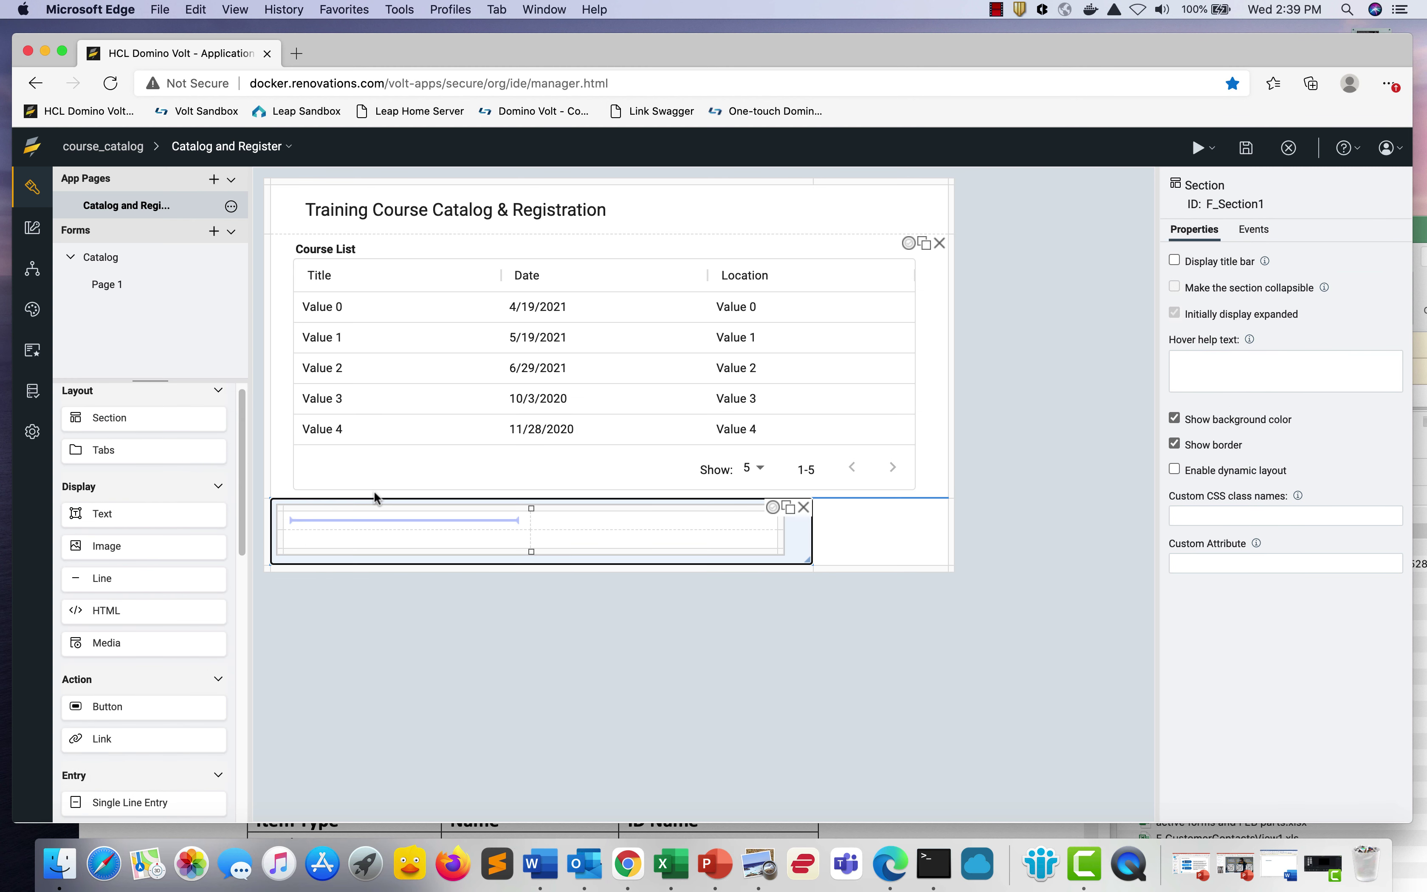
{"action": "left_click_drag", "start_coordinate": [808, 560], "coordinate": [818, 561]}
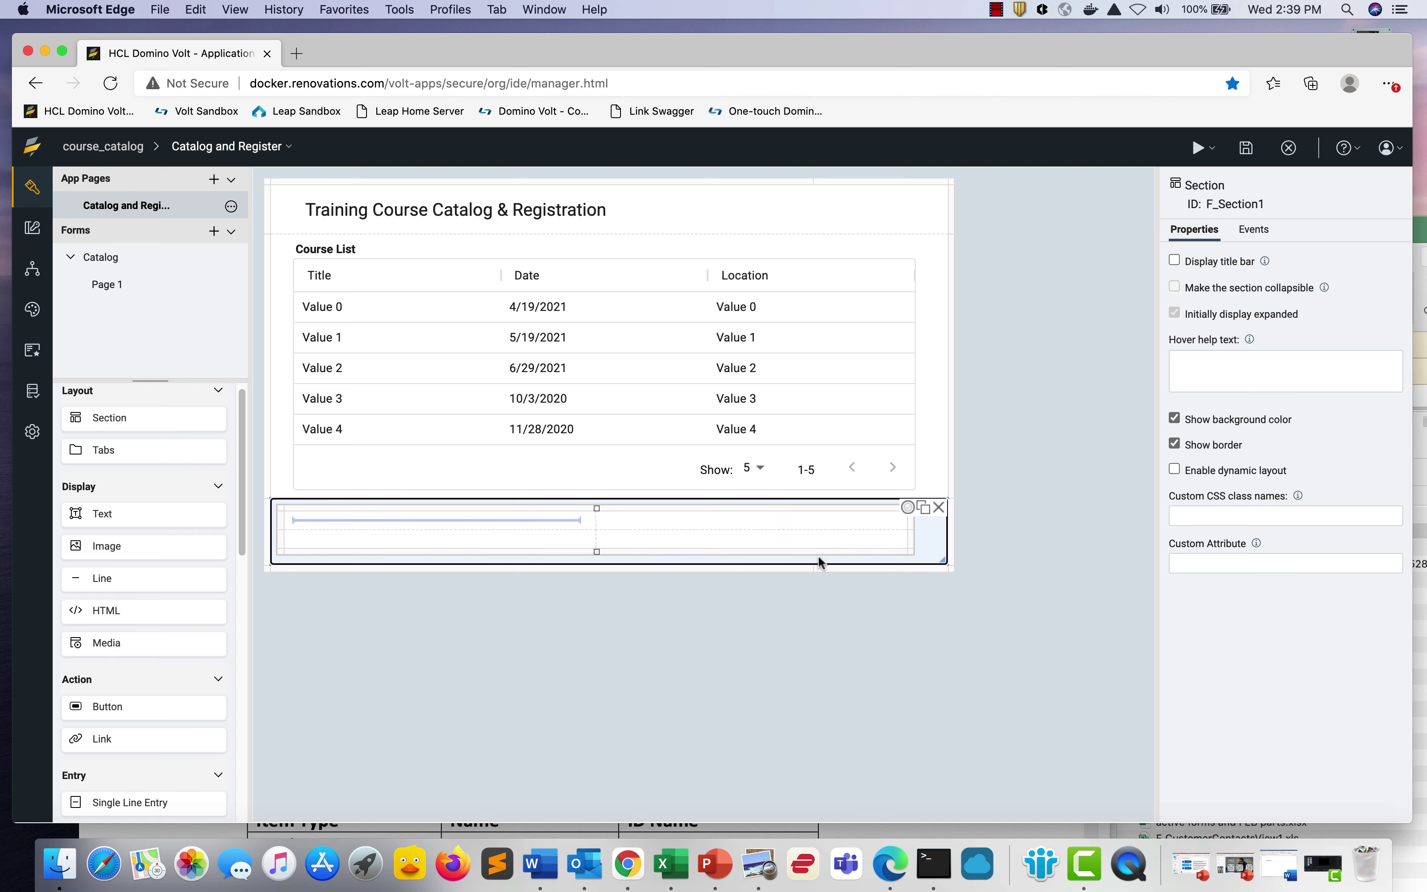
Rename the new section to Hidden and set its ID to F_Hidden
{"action": "left_click", "coordinate": [1213, 187]}
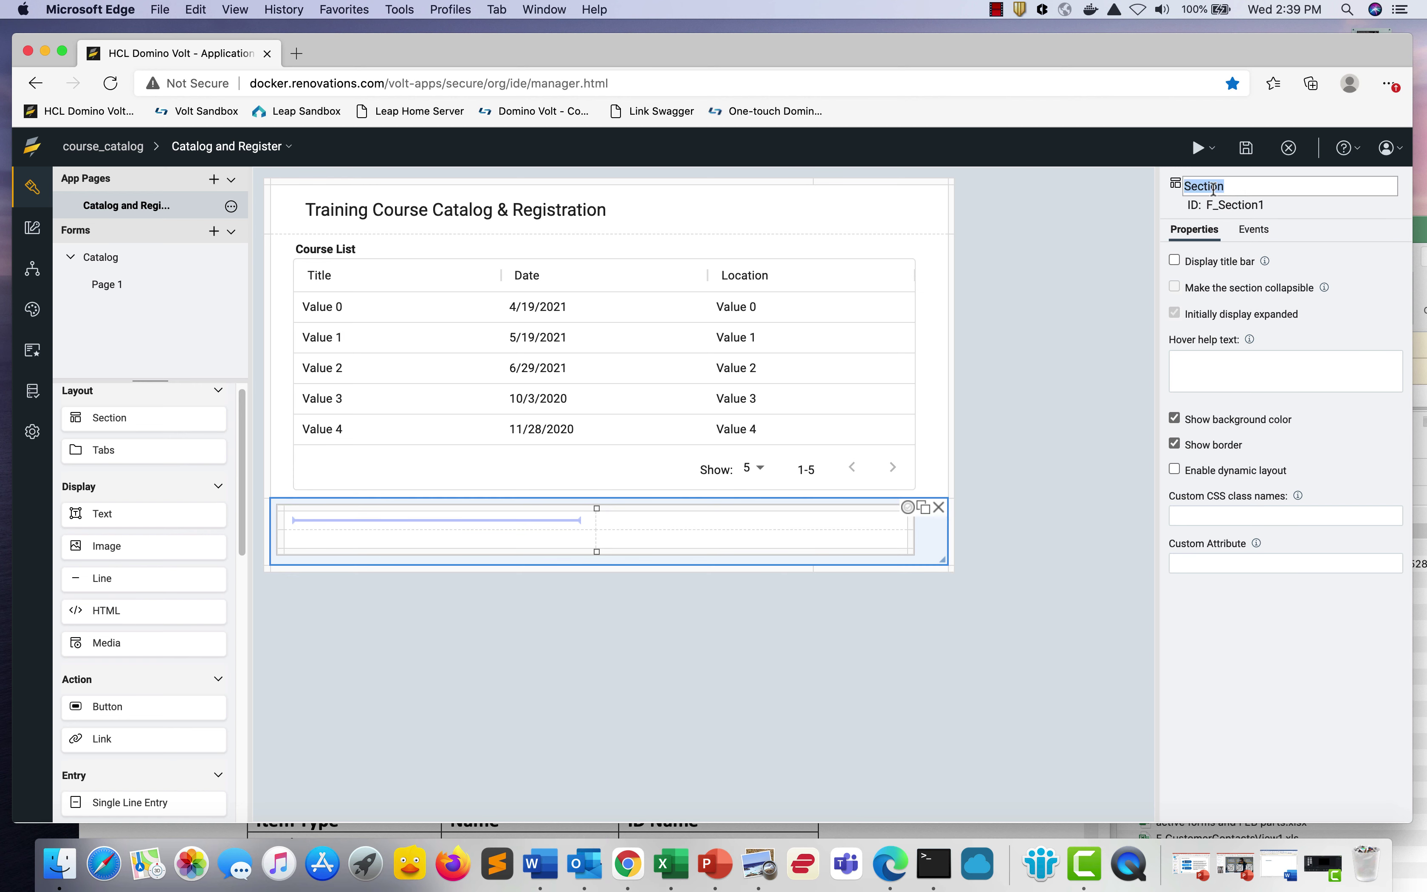
{"action": "type", "text": "Hidden"}
{"action": "left_click", "coordinate": [1219, 205]}
{"action": "left_click", "coordinate": [1219, 205]}
{"action": "left_click_drag", "start_coordinate": [1219, 204], "coordinate": [1268, 204]}
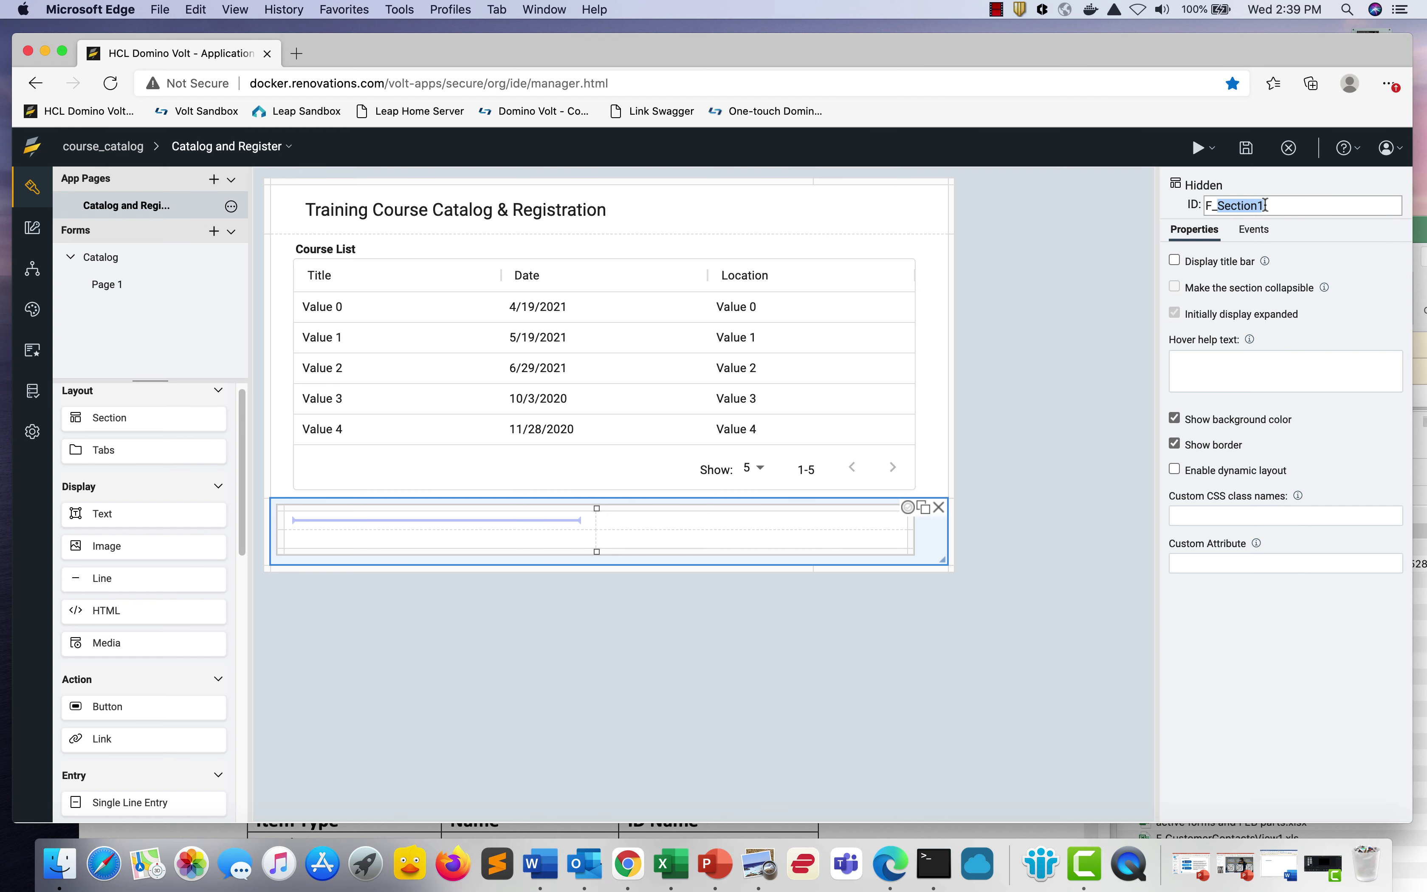
{"action": "type", "text": "Hidden"}
{"action": "left_click", "coordinate": [1065, 587]}
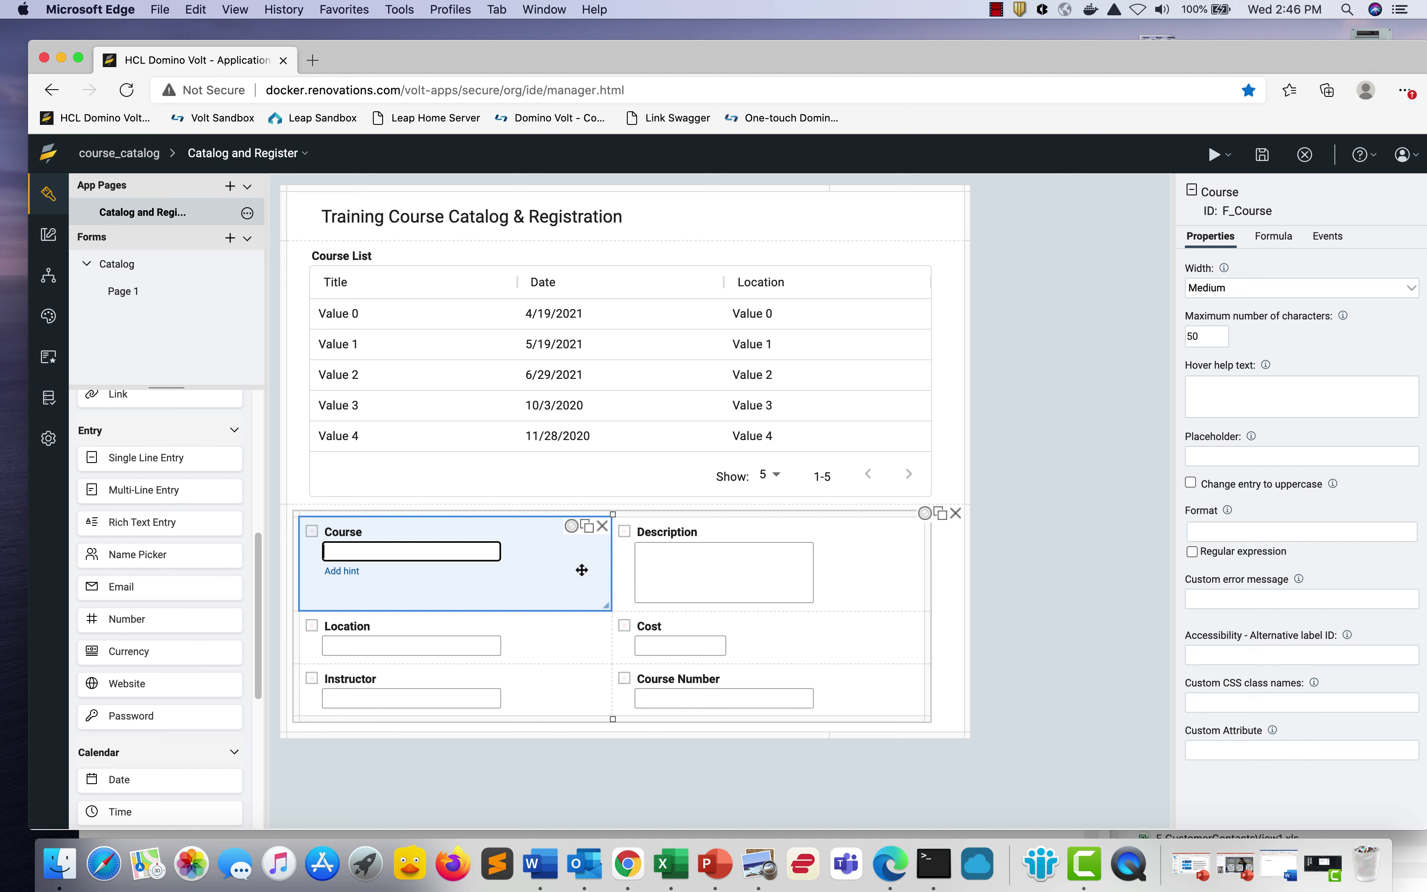
Review the IDs and properties of the Description, Location, Cost, Instructor and Course Number fields in the hidden section
{"action": "left_click", "coordinate": [894, 571]}
{"action": "left_click", "coordinate": [527, 677]}
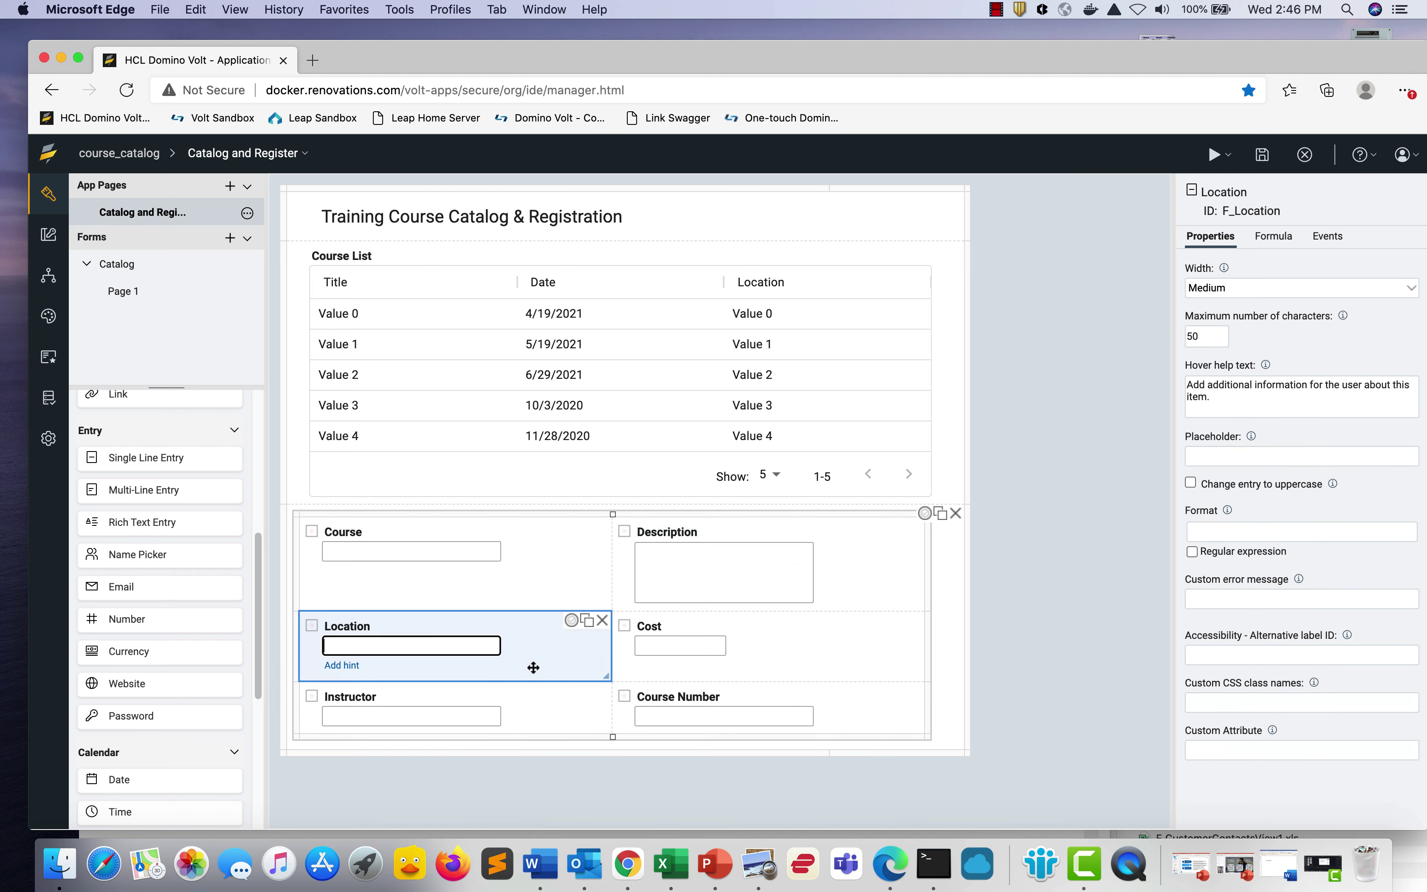
{"action": "left_click", "coordinate": [774, 659]}
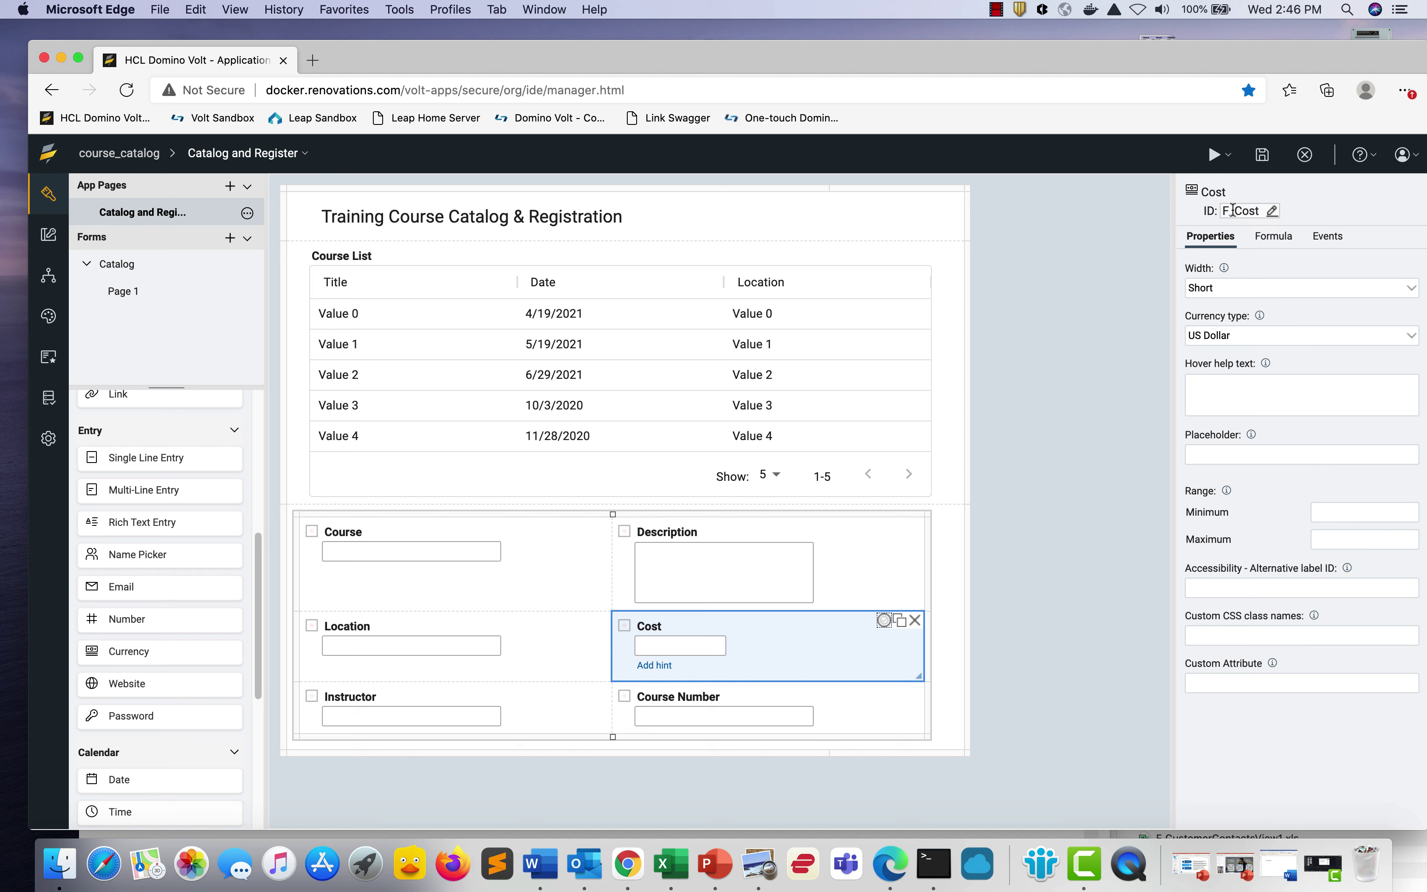
{"action": "left_click", "coordinate": [558, 716]}
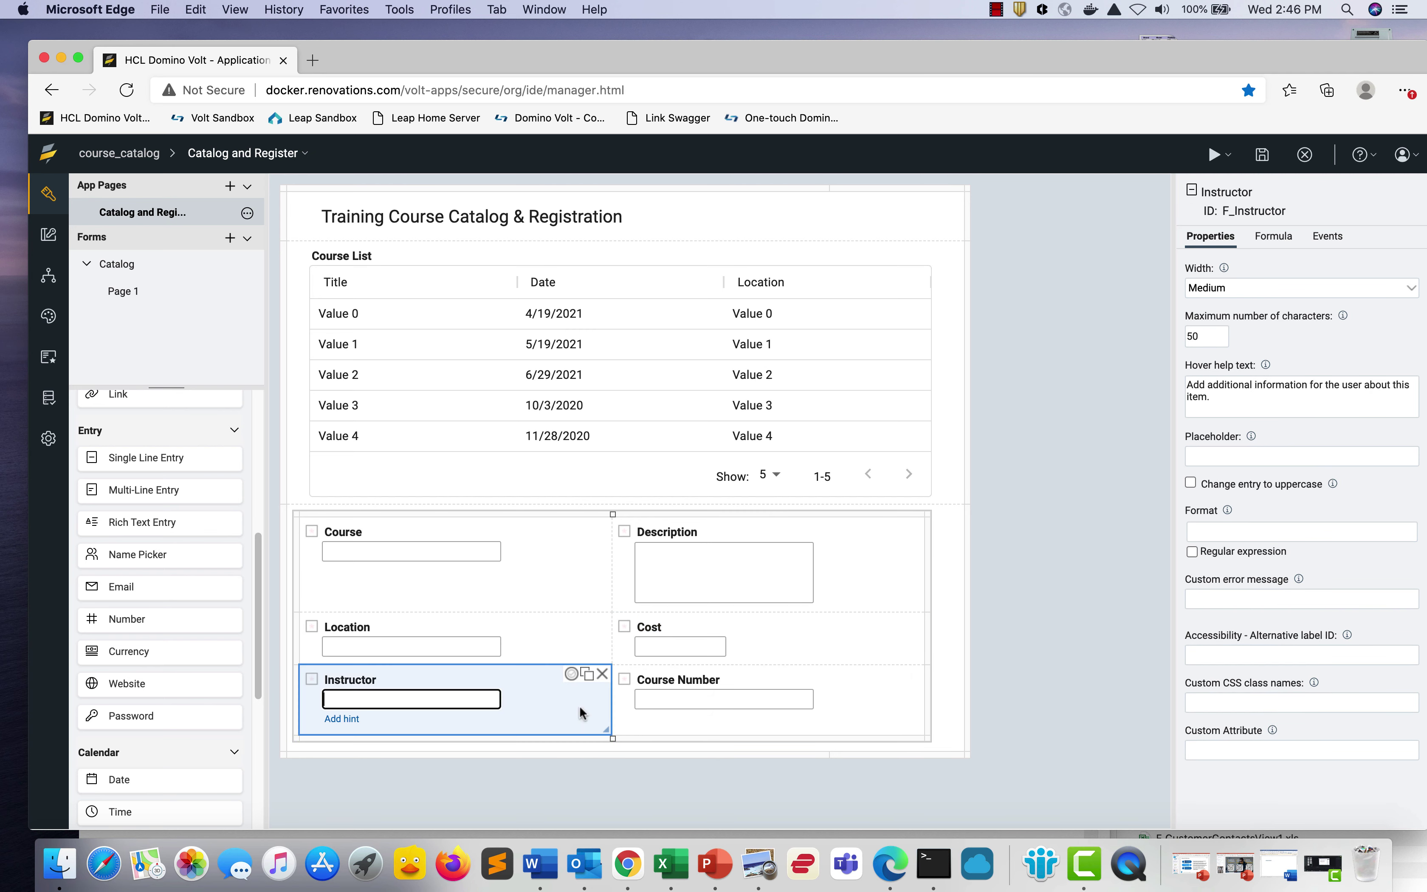
{"action": "left_click", "coordinate": [842, 710]}
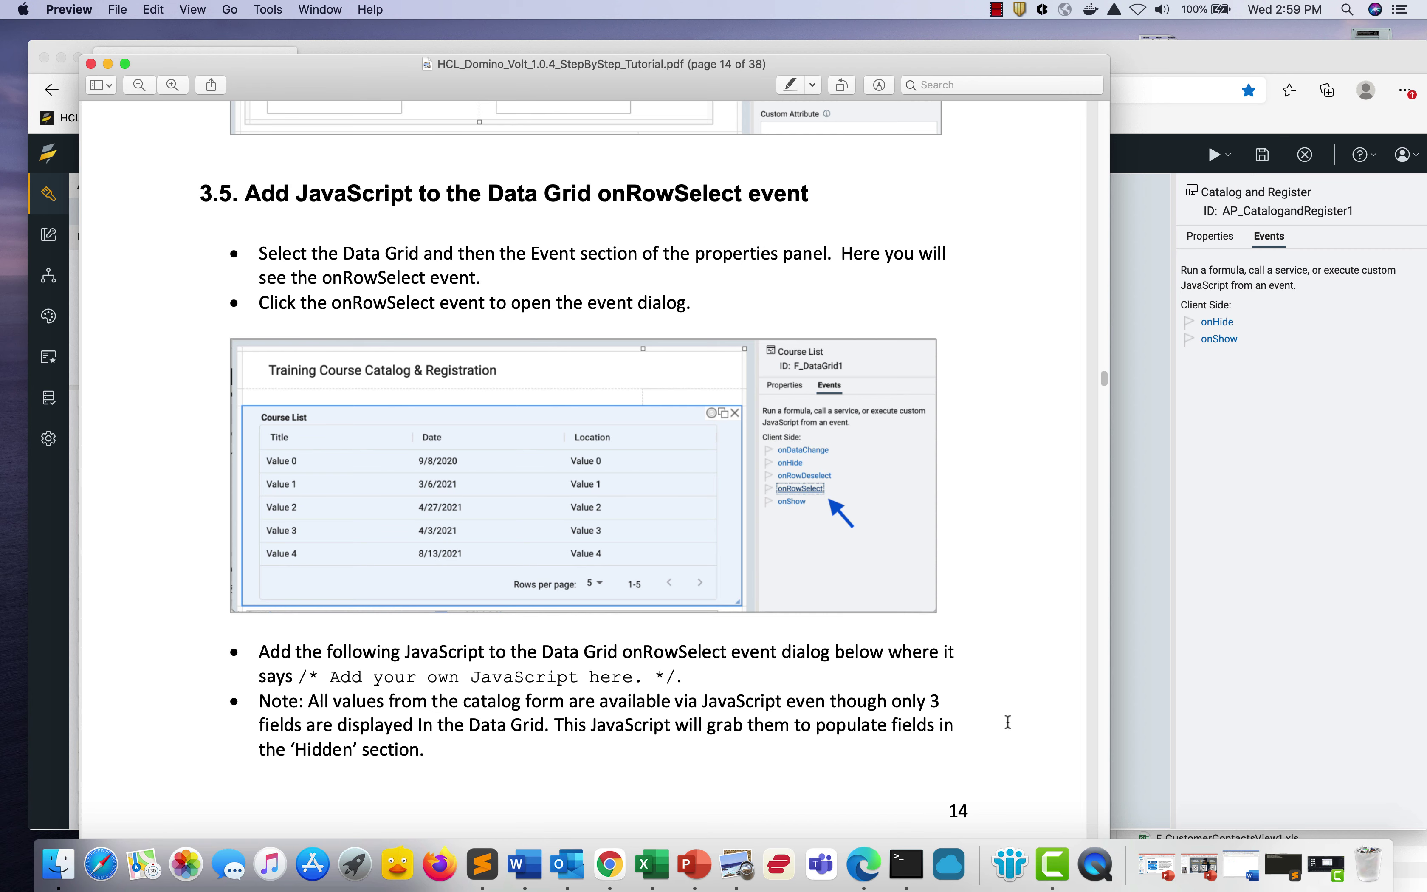
Script the Course List's onRowSelect event to fill F_Course, F_Cost, F_Description, F_CourseNumber, F_Instructor and F_Location from rowData F_Title1, F_Cost1, F_Description1, F_Number1, F_Instructor1.savedValue and F_Location1.savedValue
{"action": "left_click", "coordinate": [1148, 703]}
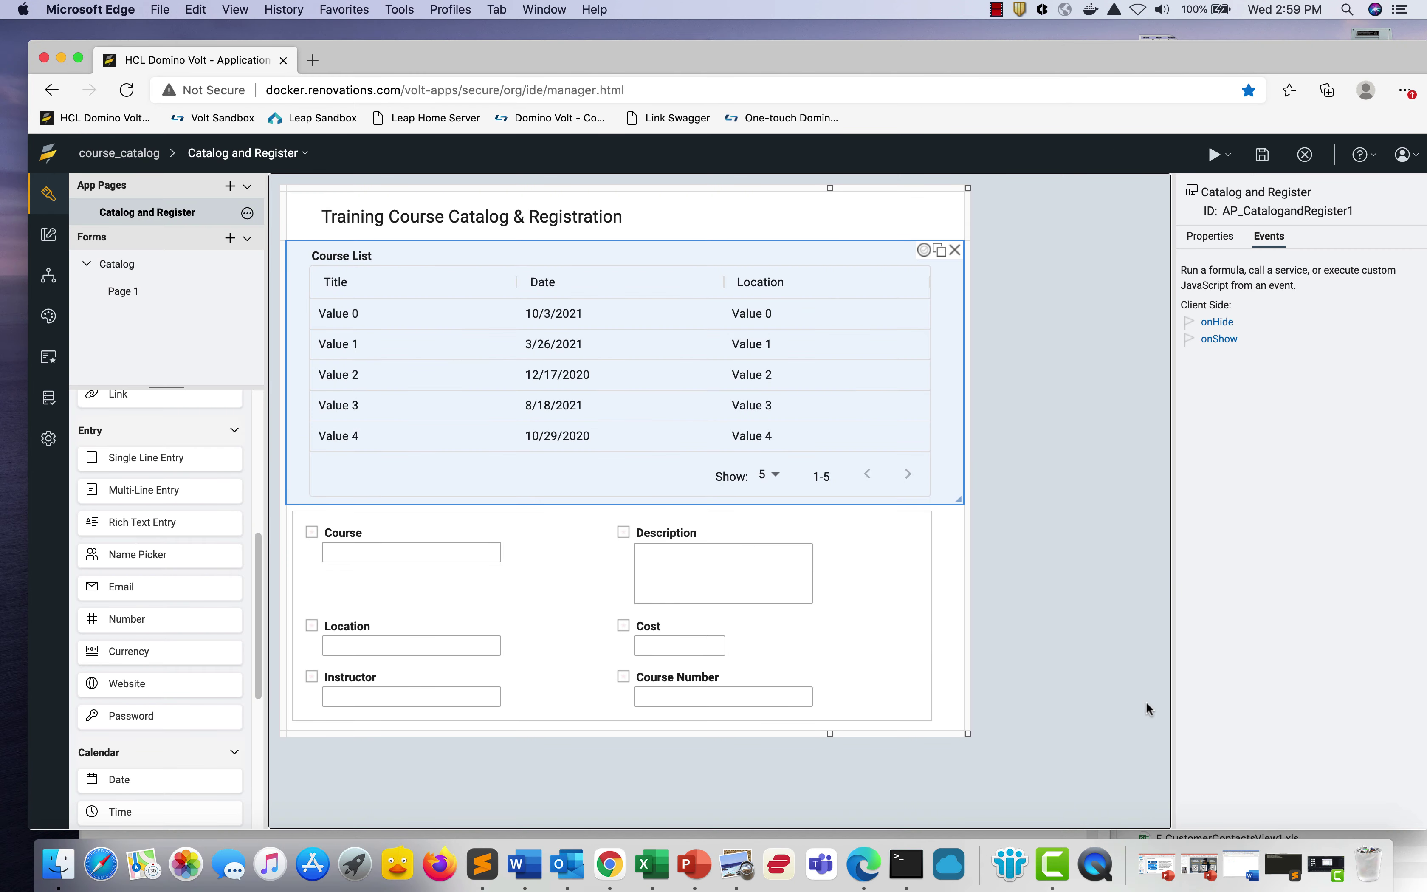
{"action": "left_click", "coordinate": [949, 476]}
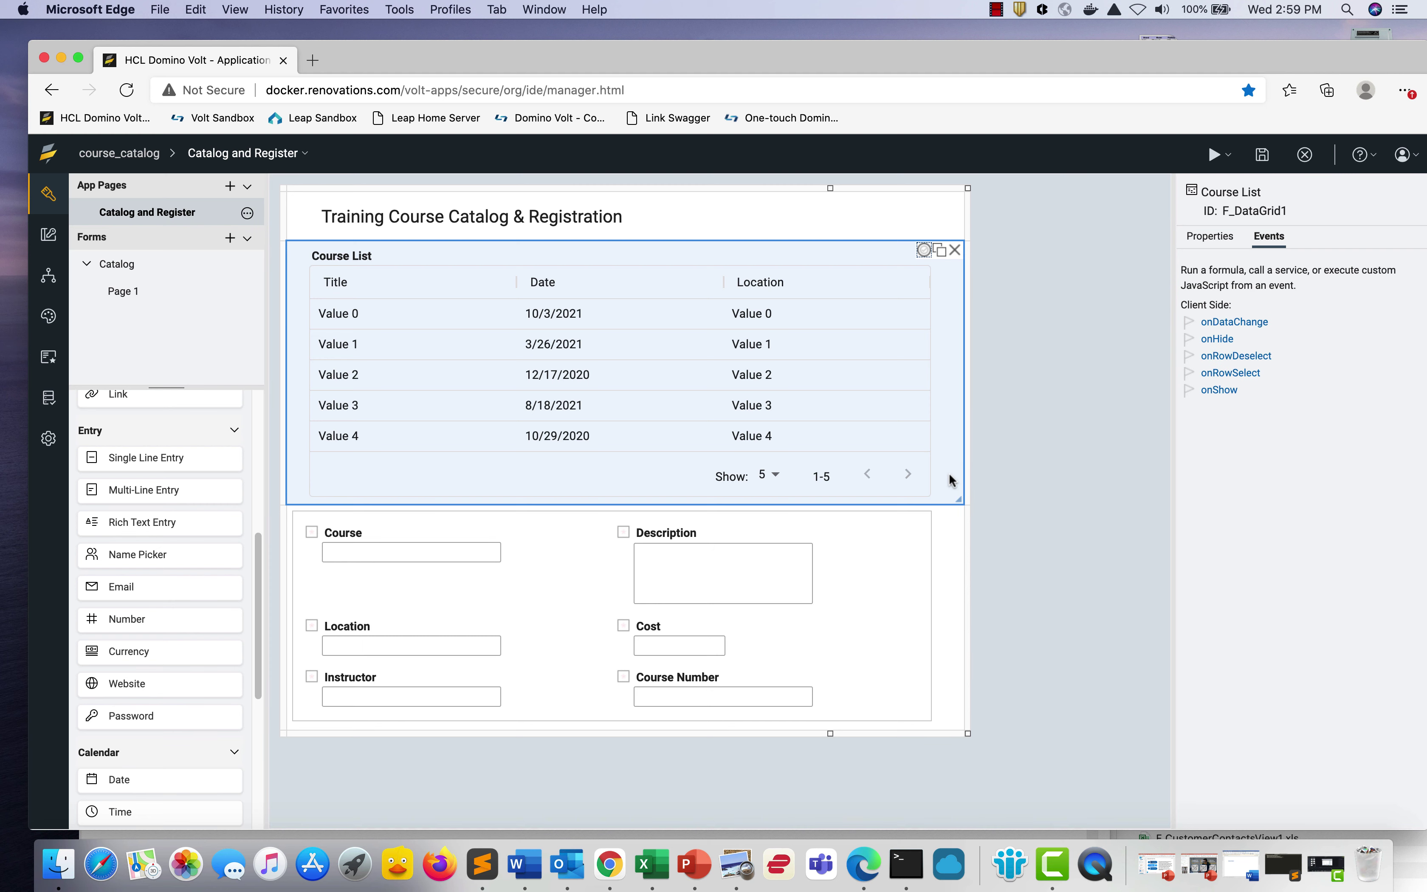
{"action": "left_click", "coordinate": [1234, 379]}
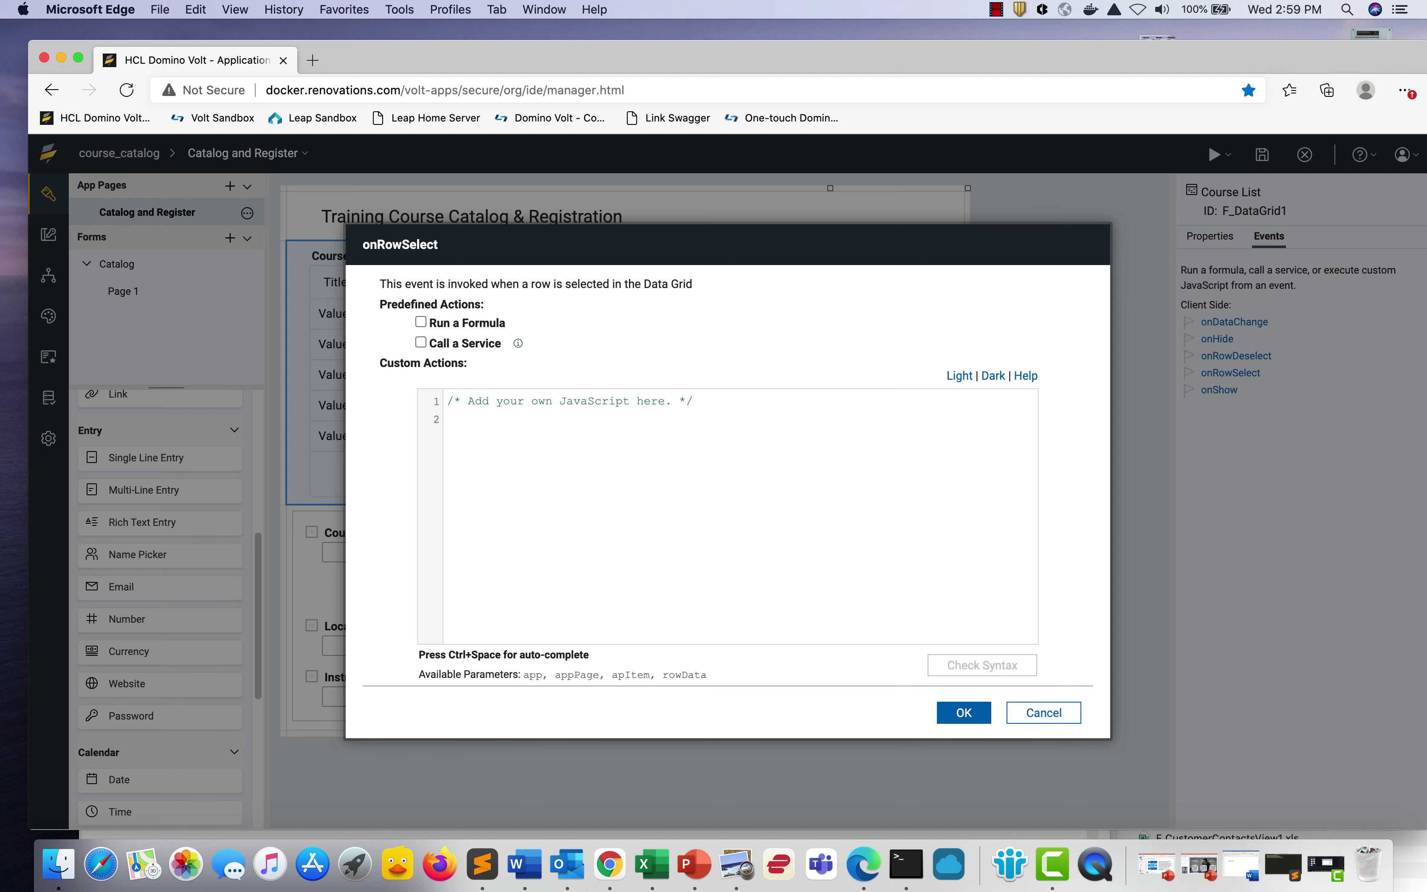
{"action": "type", "text": "appPage.F_Course.setValue(rowData.F_Title1); appPage.F_Cost.setValue(rowData.F_Cost1); appPage.F_Description.setValue(rowData.F_Description1); appPage.F_CourseNumber.setValue(rowData.F_Number1); appPage.F_Instructor.setValue(rowData.F_Instructor1.savedValue); appPage.F_Location.setValue(rowData.F_Location1.savedValue);"}
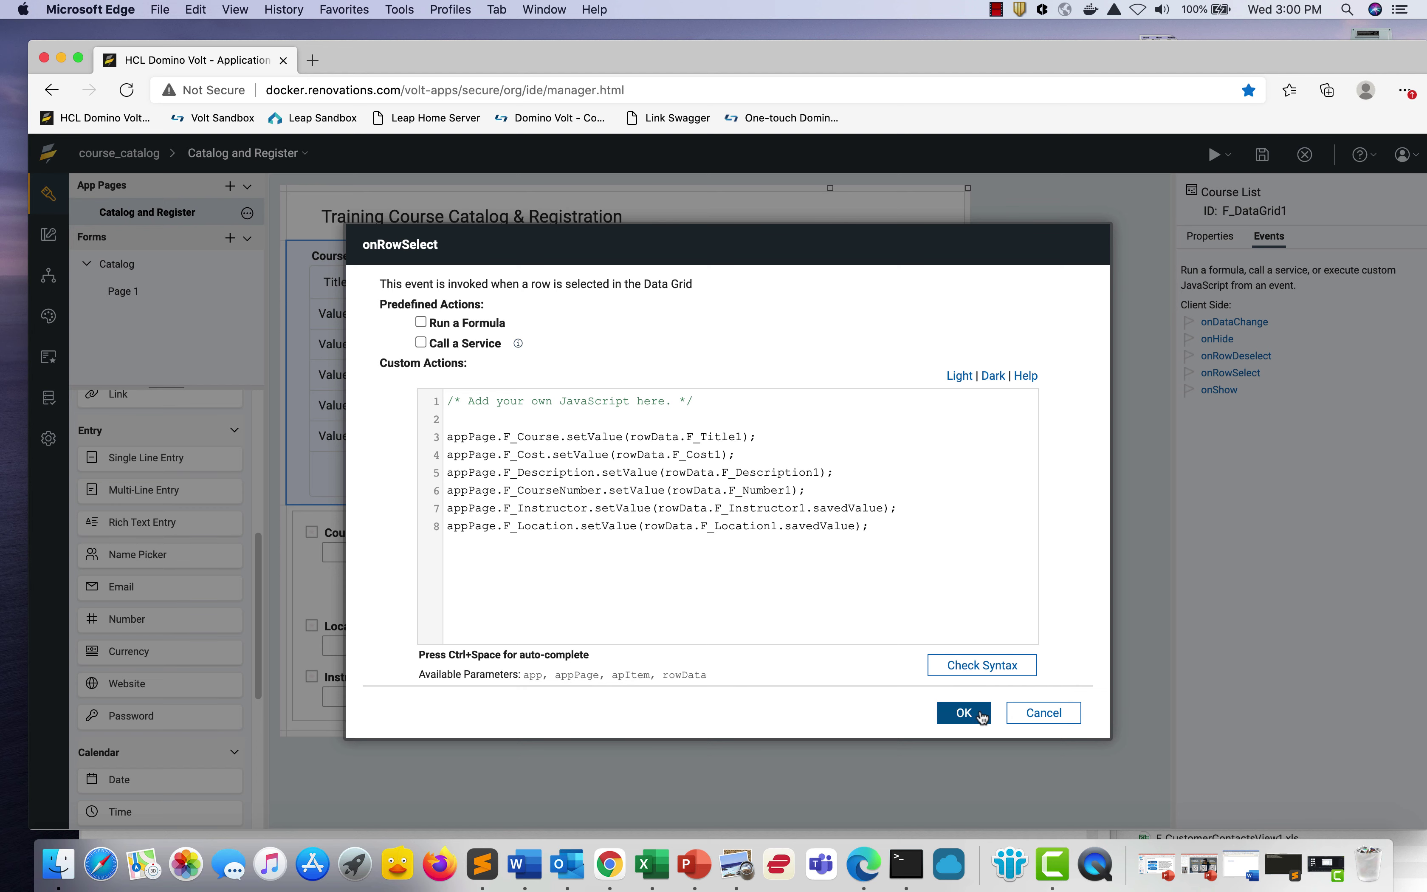
{"action": "left_click", "coordinate": [967, 714]}
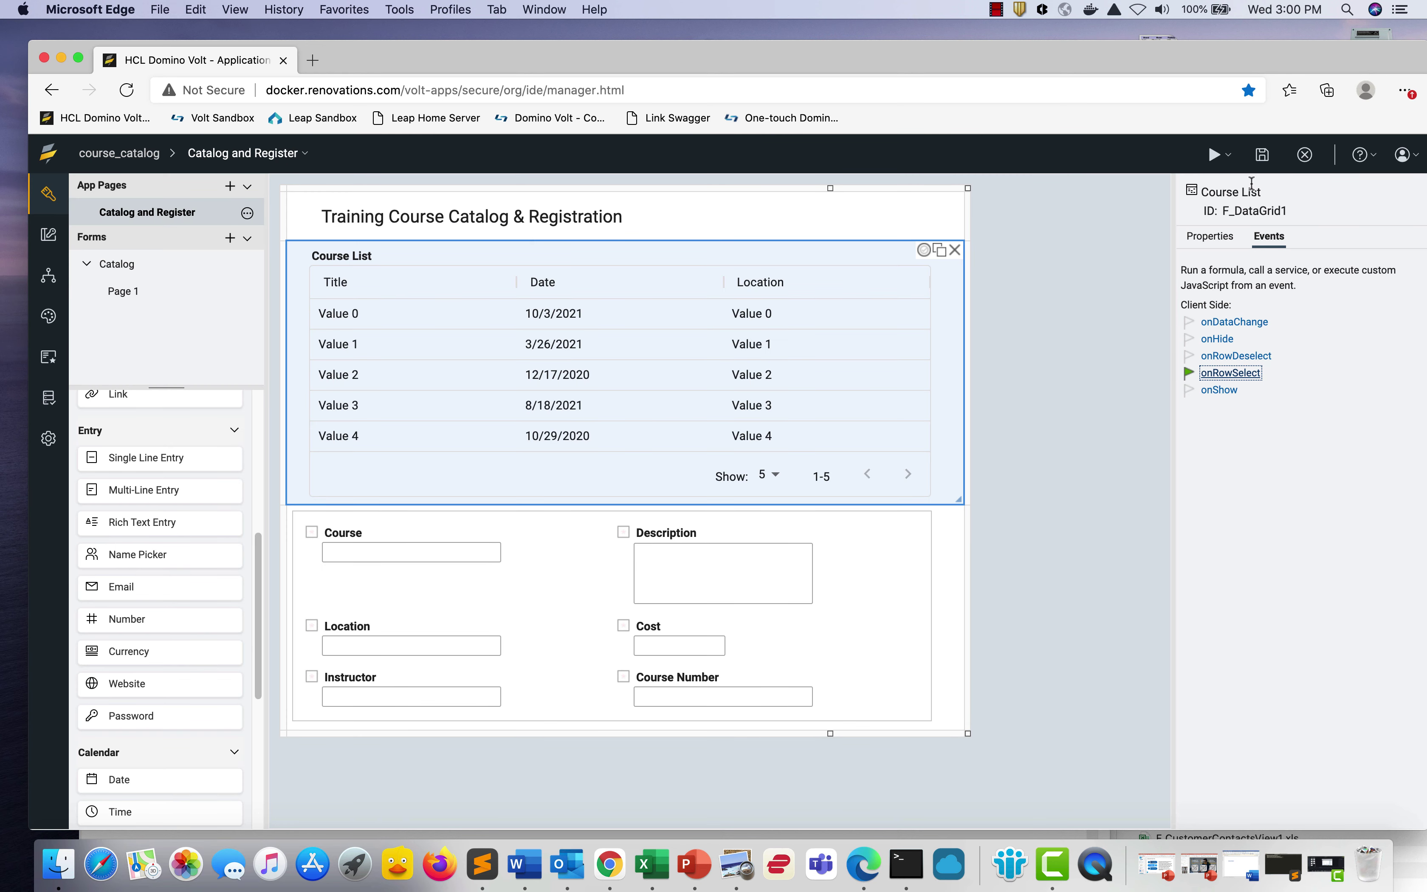
Save the course_catalog application and deploy the saved changes to its running version
{"action": "left_click", "coordinate": [1263, 156]}
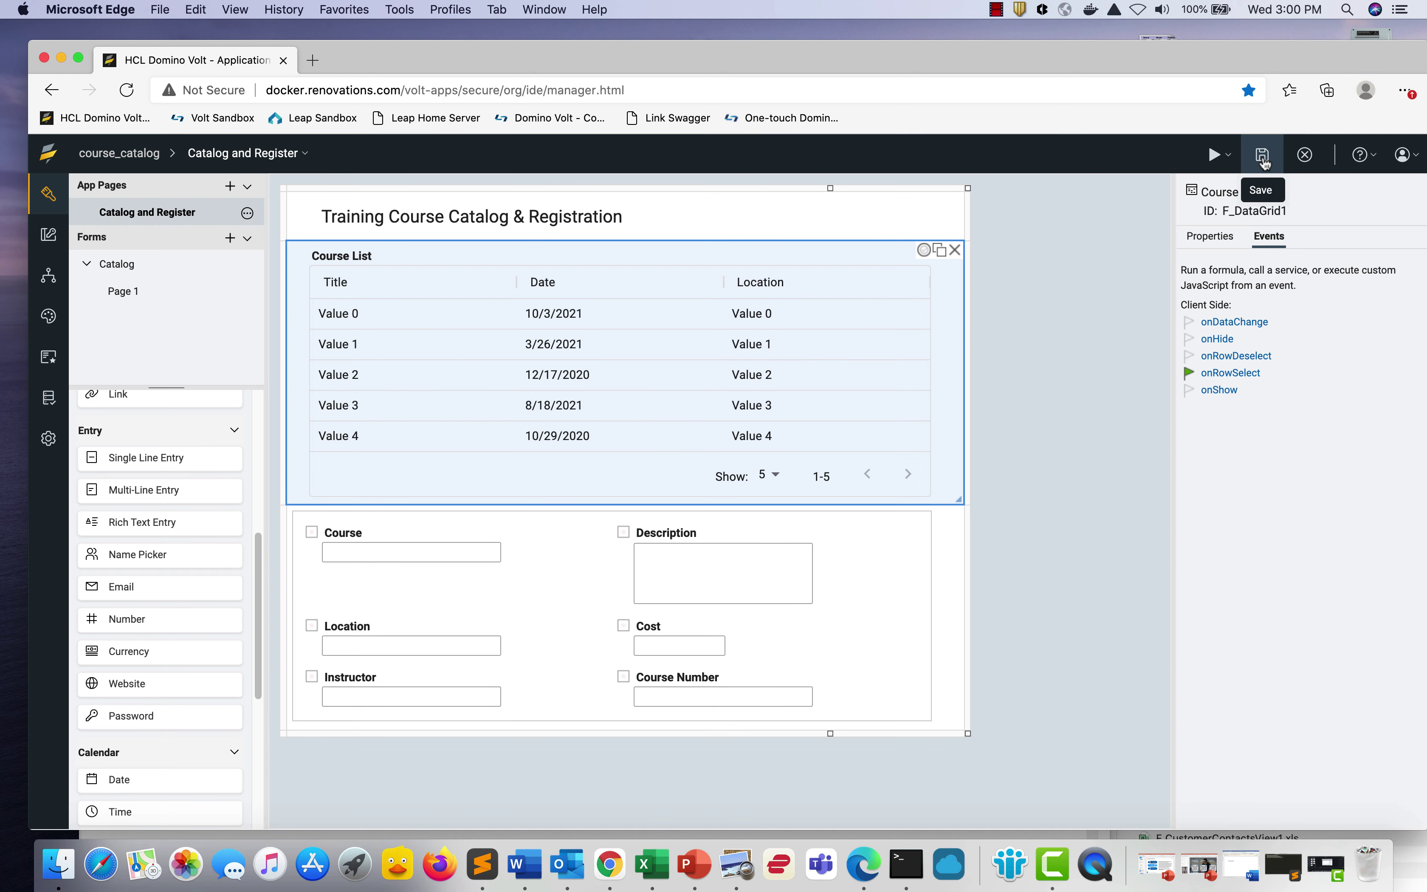
{"action": "left_click", "coordinate": [1304, 153]}
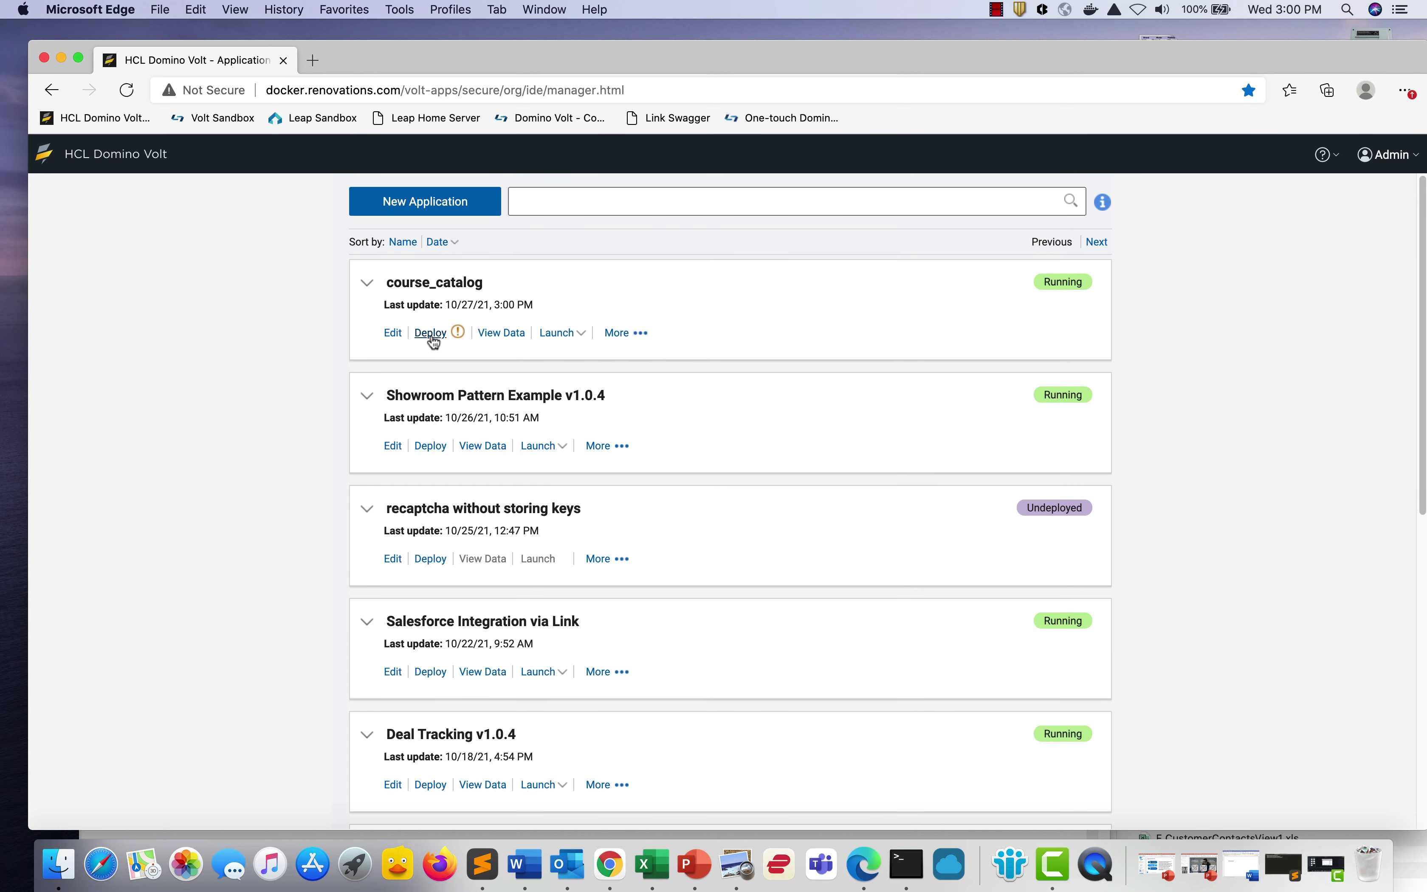
{"action": "left_click", "coordinate": [436, 337]}
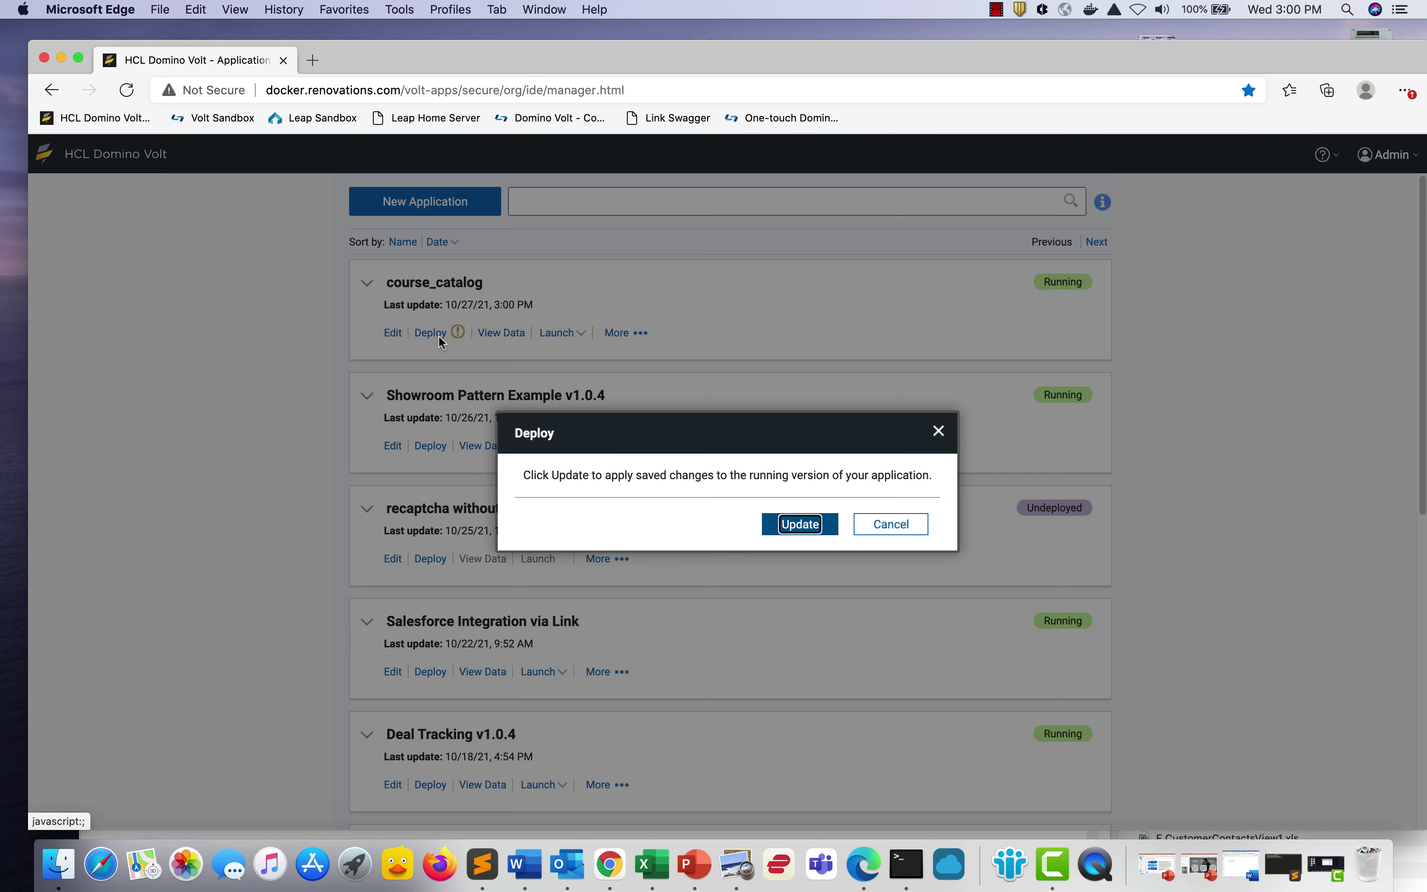
{"action": "left_click", "coordinate": [767, 524]}
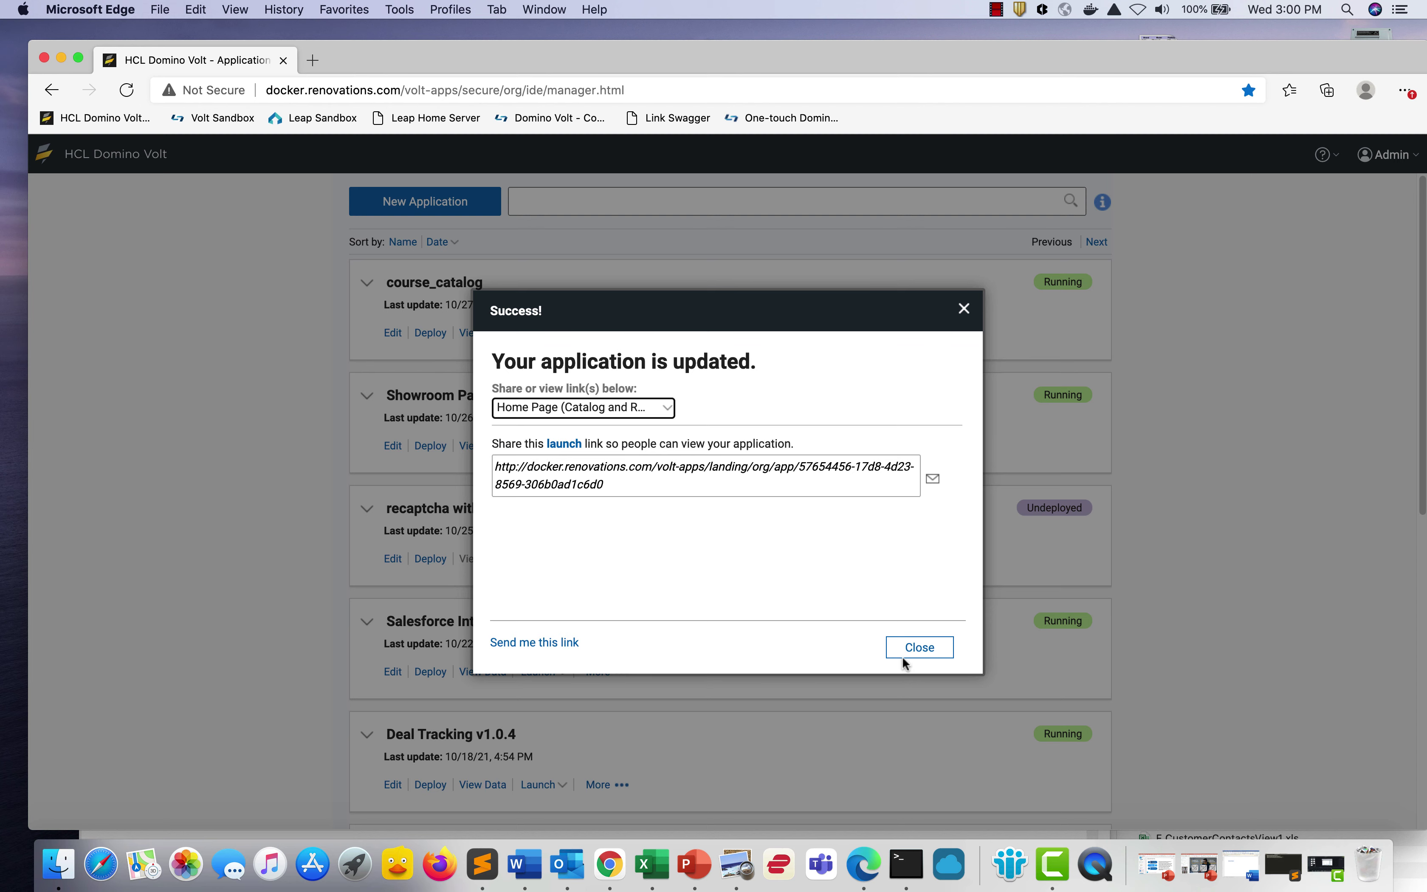
{"action": "left_click", "coordinate": [908, 652]}
Launch course_catalog and test row selection in the Course List with Security Training, Leadership and Intro to Domino
{"action": "left_click", "coordinate": [534, 332]}
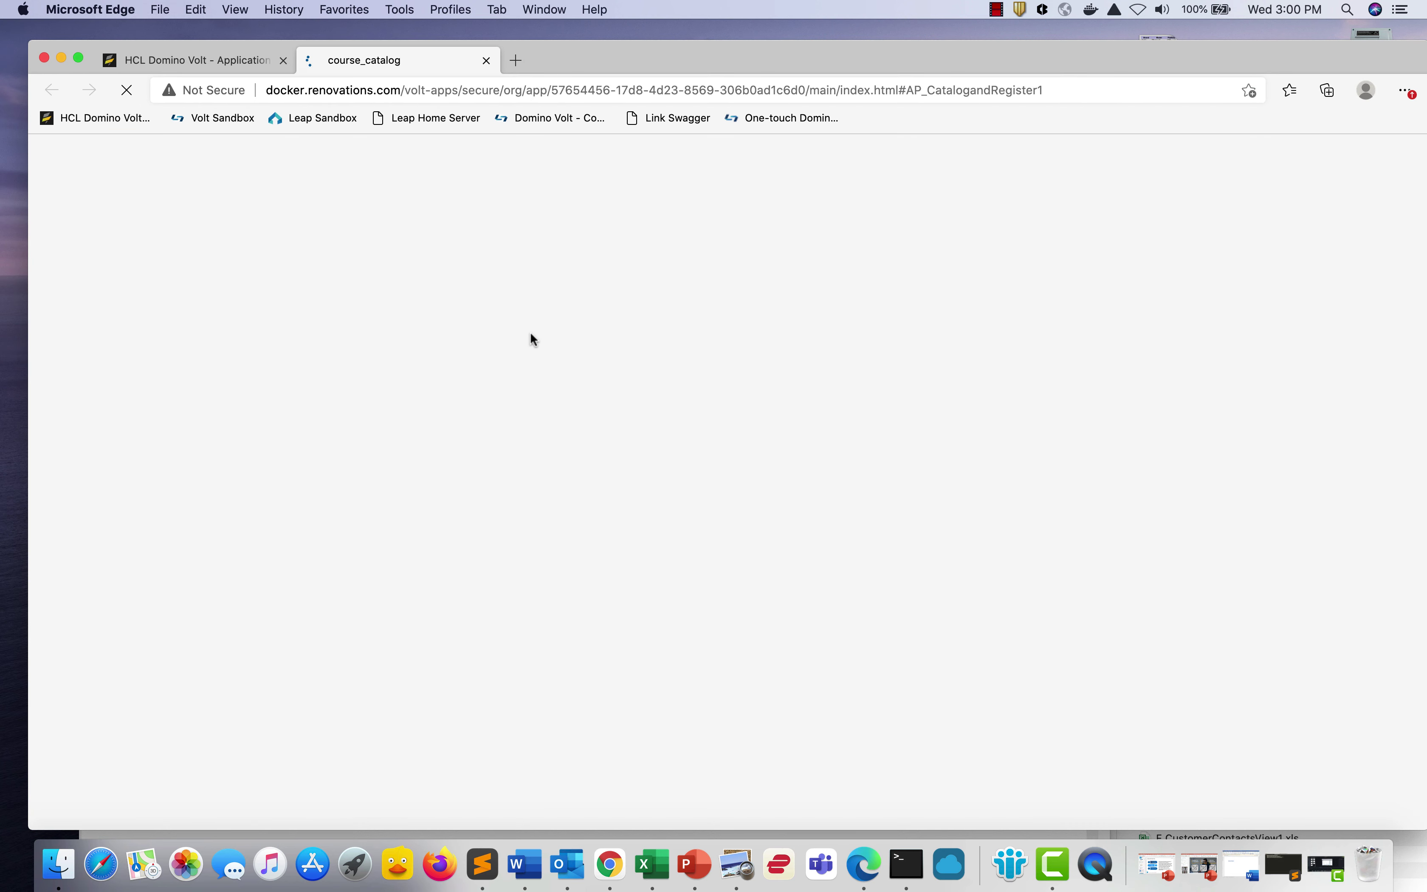
{"action": "left_click", "coordinate": [511, 321]}
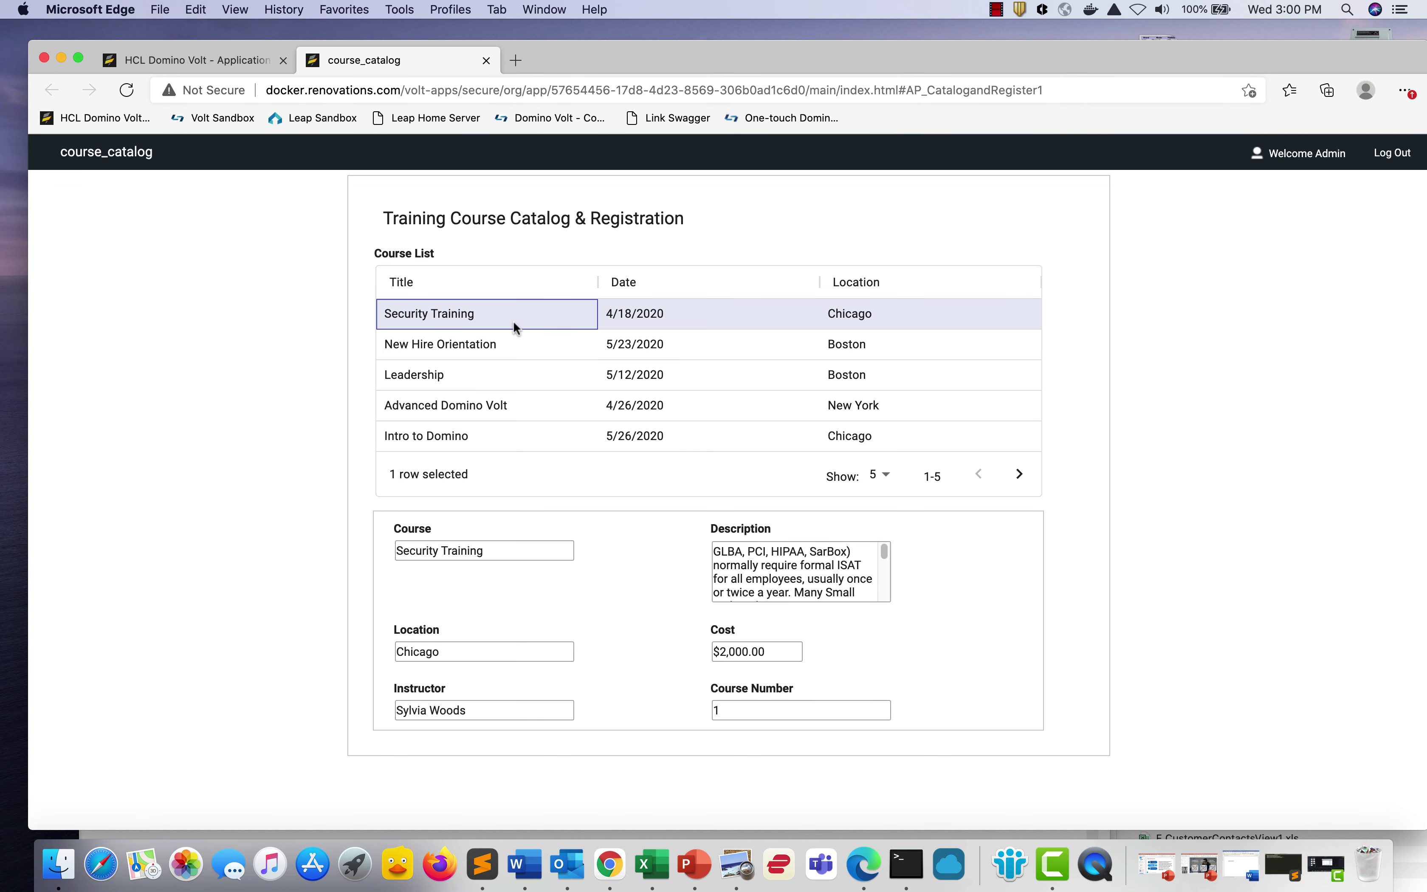
{"action": "left_click", "coordinate": [505, 383]}
{"action": "left_click", "coordinate": [500, 434]}
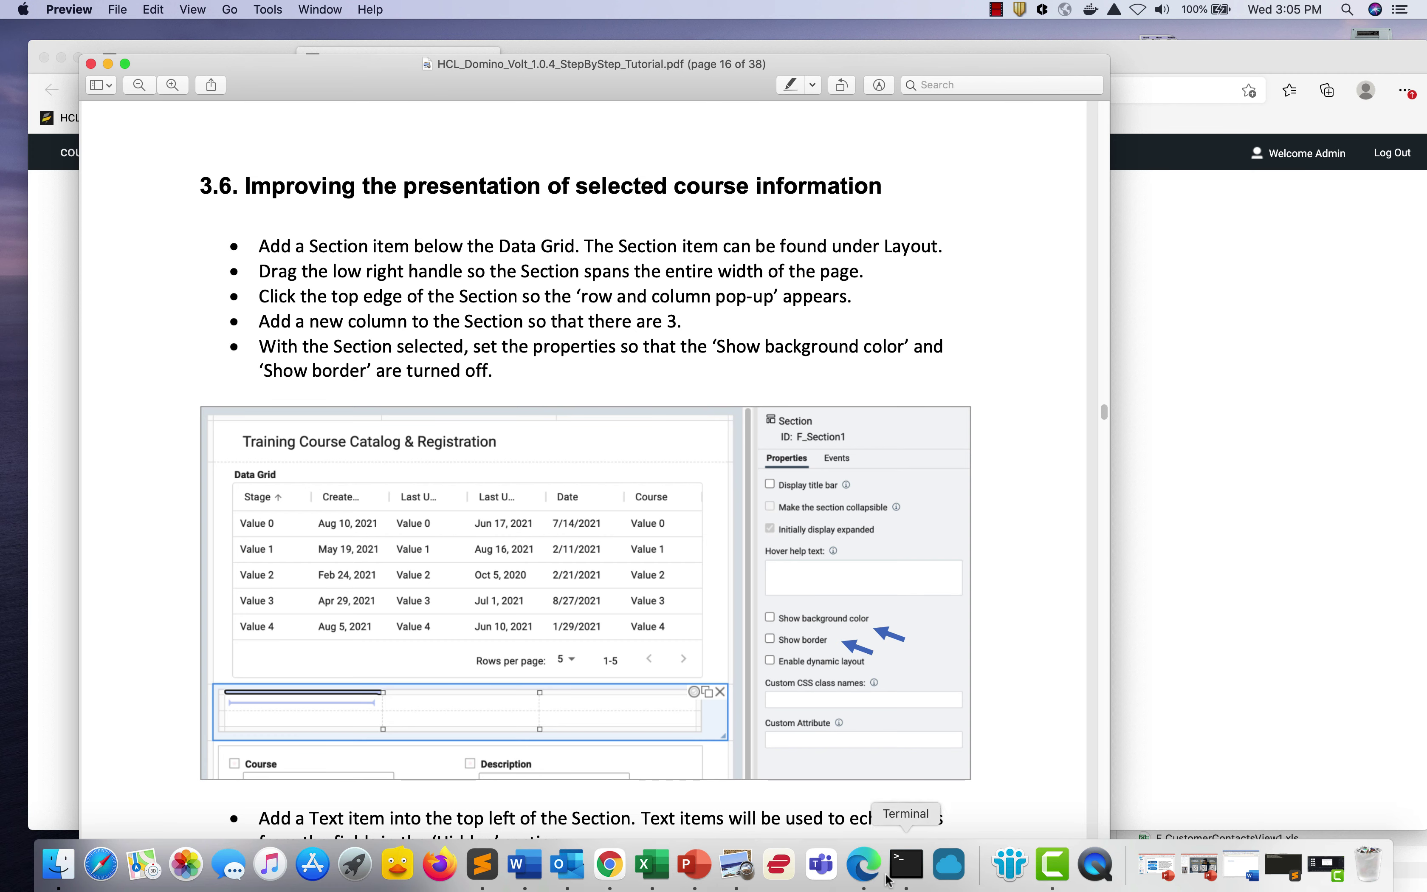
Return from the tutorial PDF to Microsoft Edge, close the launched course_catalog and reopen its Catalog and Register page for editing
{"action": "left_click", "coordinate": [865, 873]}
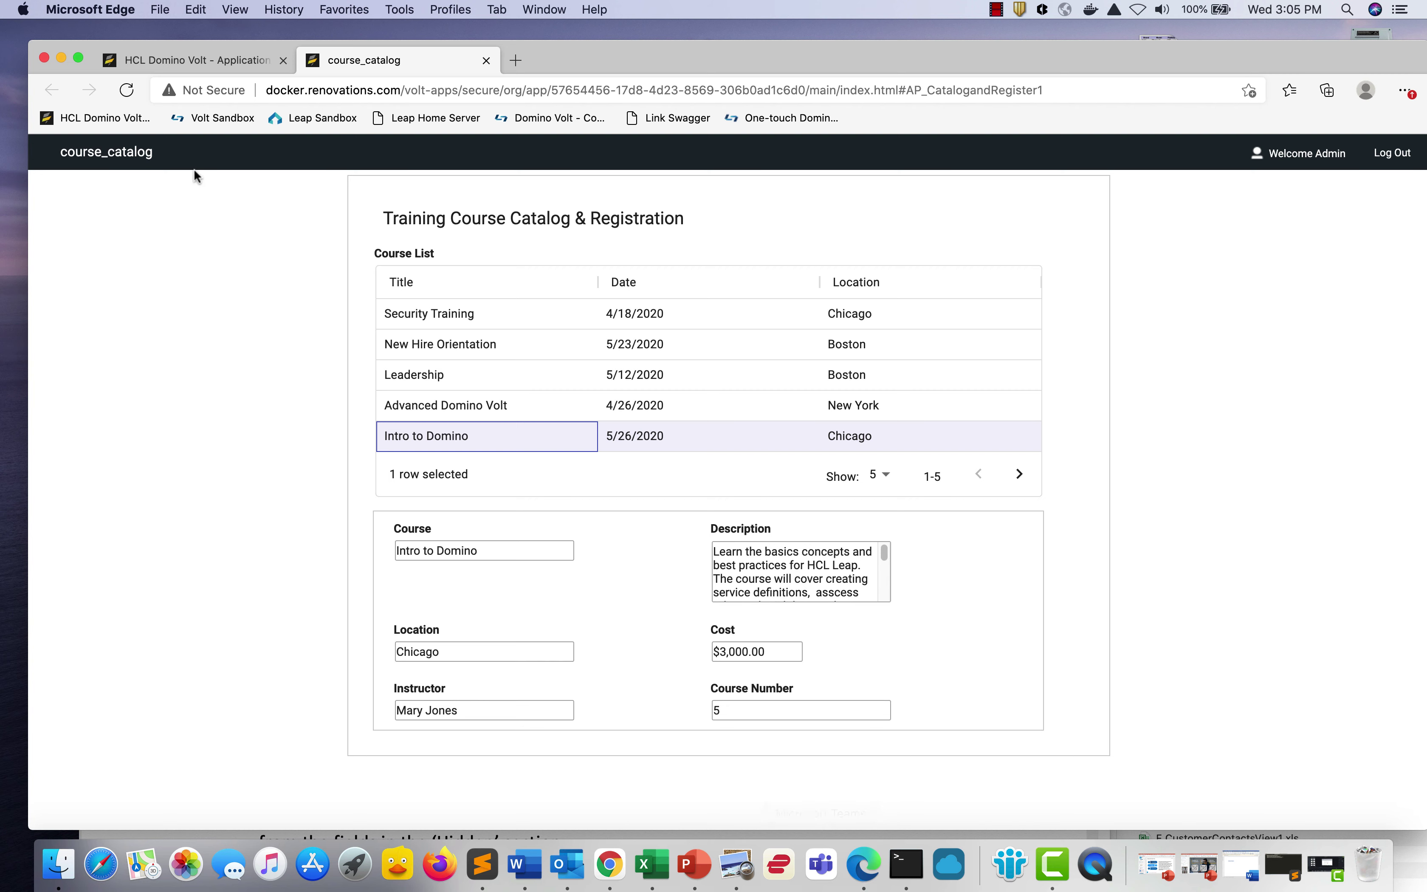
{"action": "left_click", "coordinate": [485, 61]}
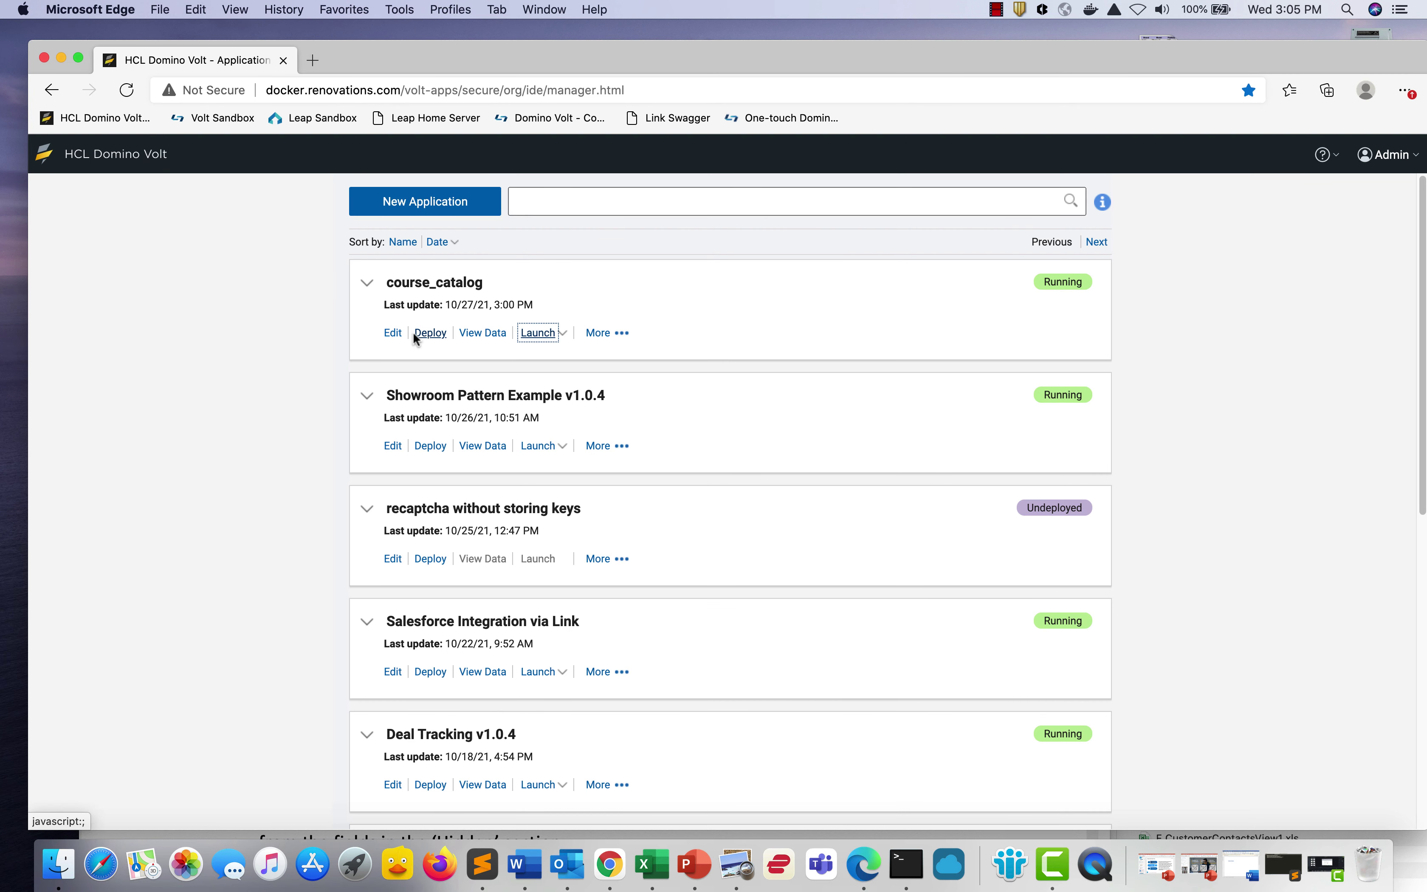
{"action": "left_click", "coordinate": [392, 332]}
{"action": "left_click", "coordinate": [834, 563]}
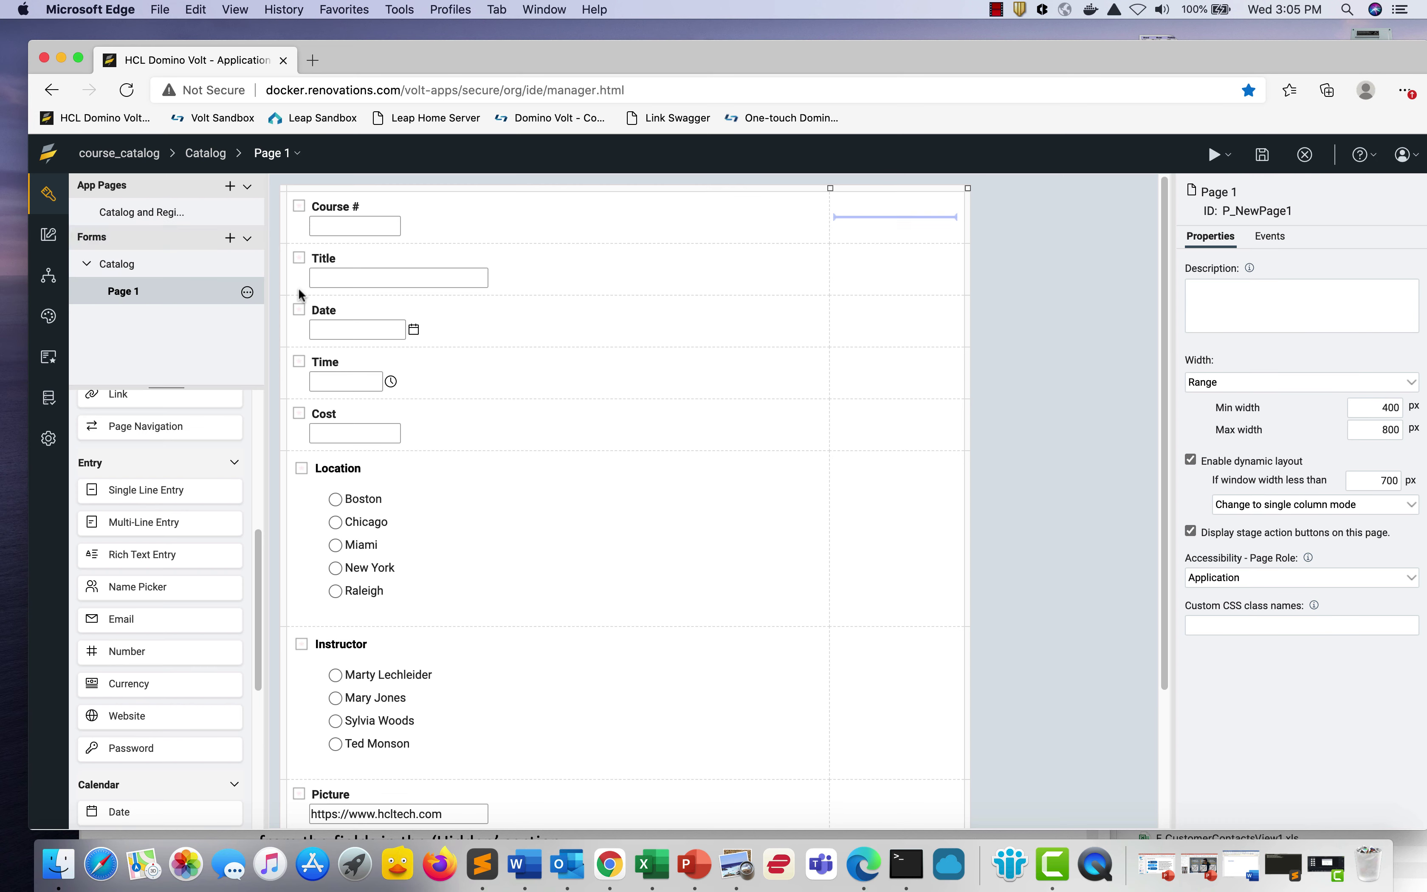
{"action": "left_click", "coordinate": [198, 216]}
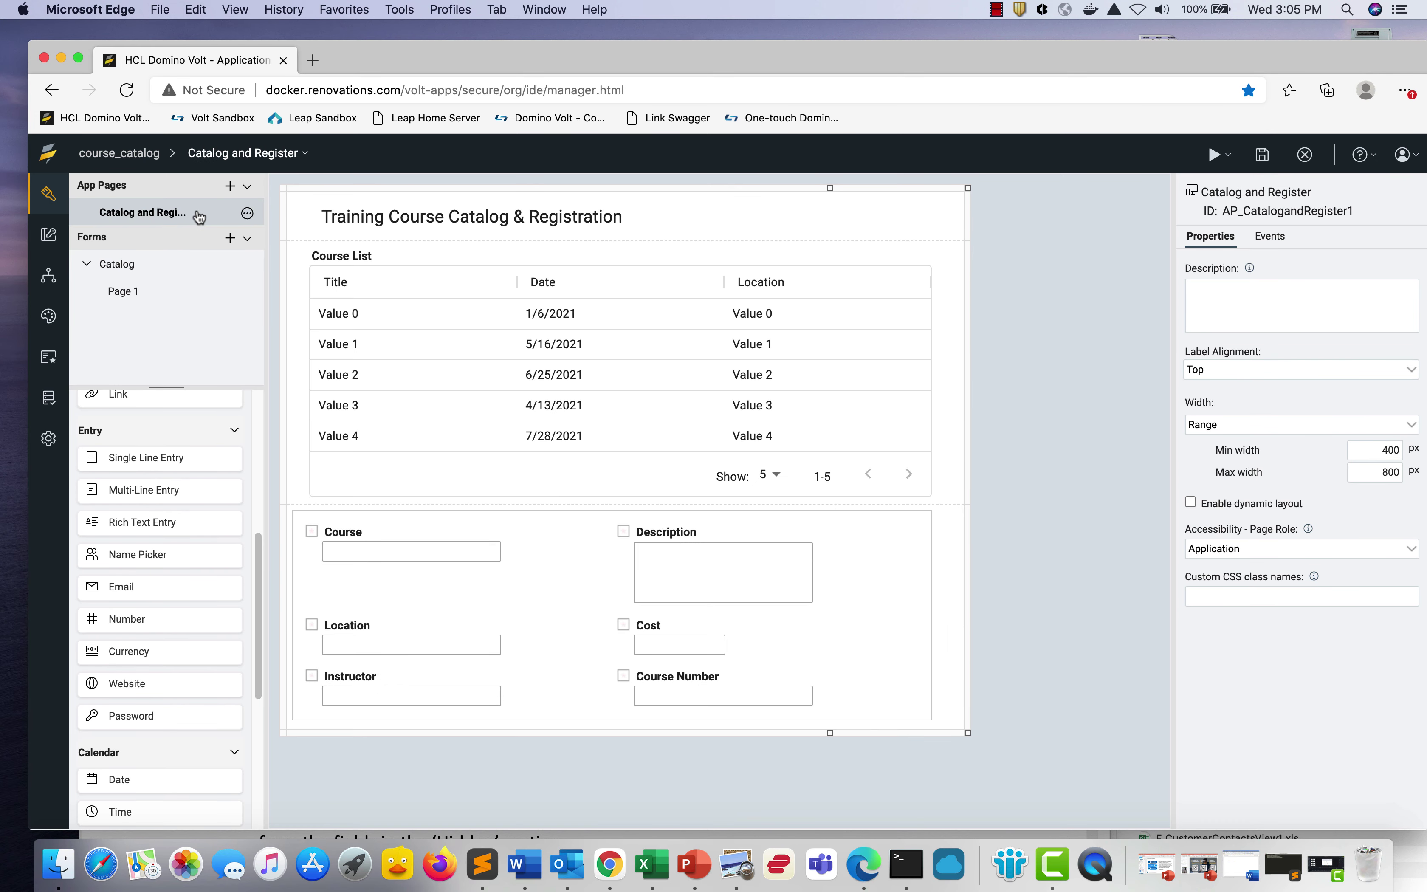
Add a Section between the Course List and the course fields and widen it to the full page width
{"action": "scroll", "coordinate": [186, 449], "scroll_direction": "up", "scroll_amount": 5}
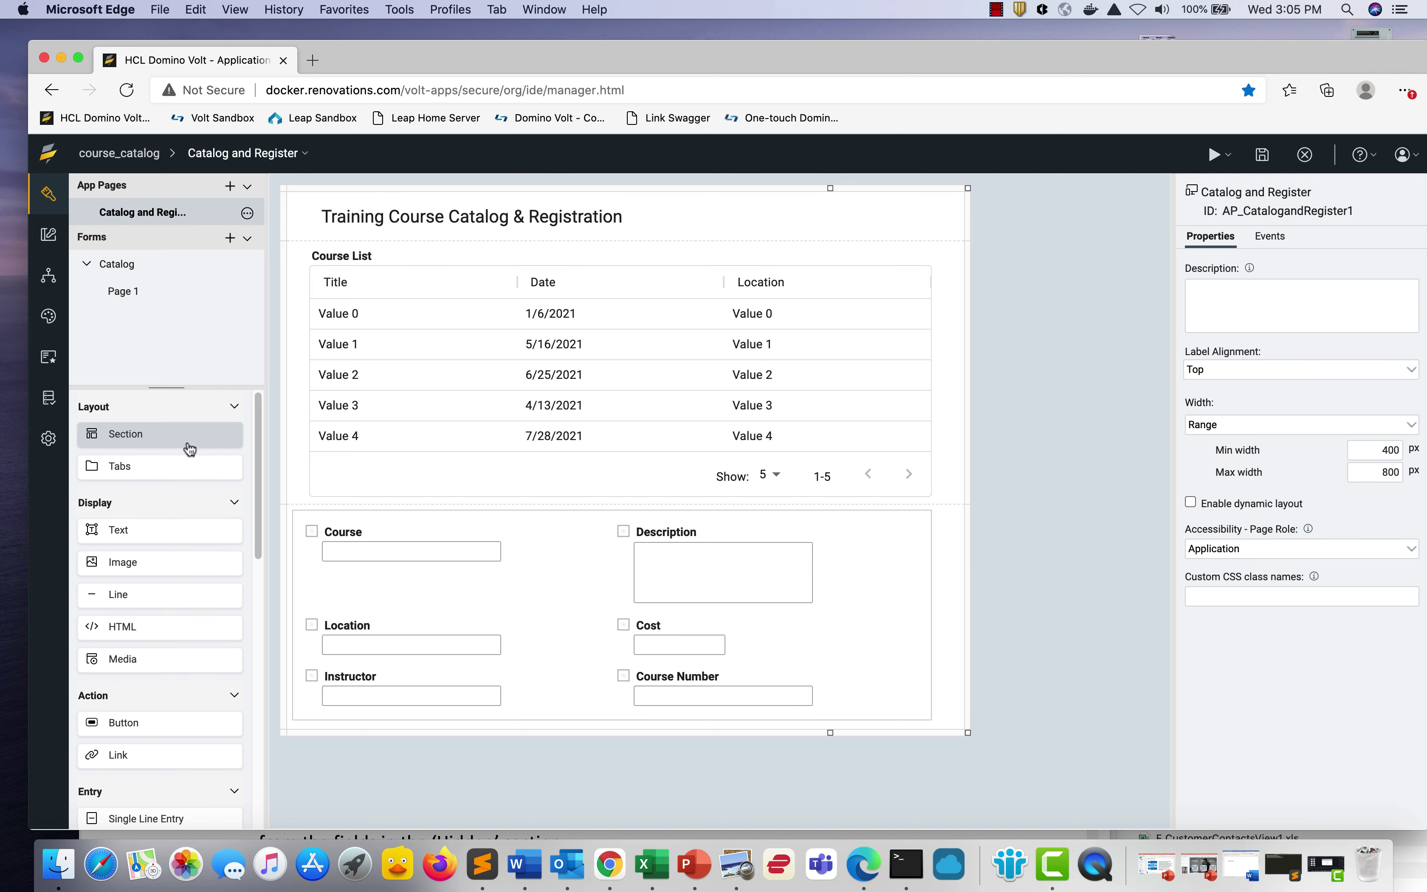
{"action": "left_click_drag", "start_coordinate": [190, 449], "coordinate": [328, 506]}
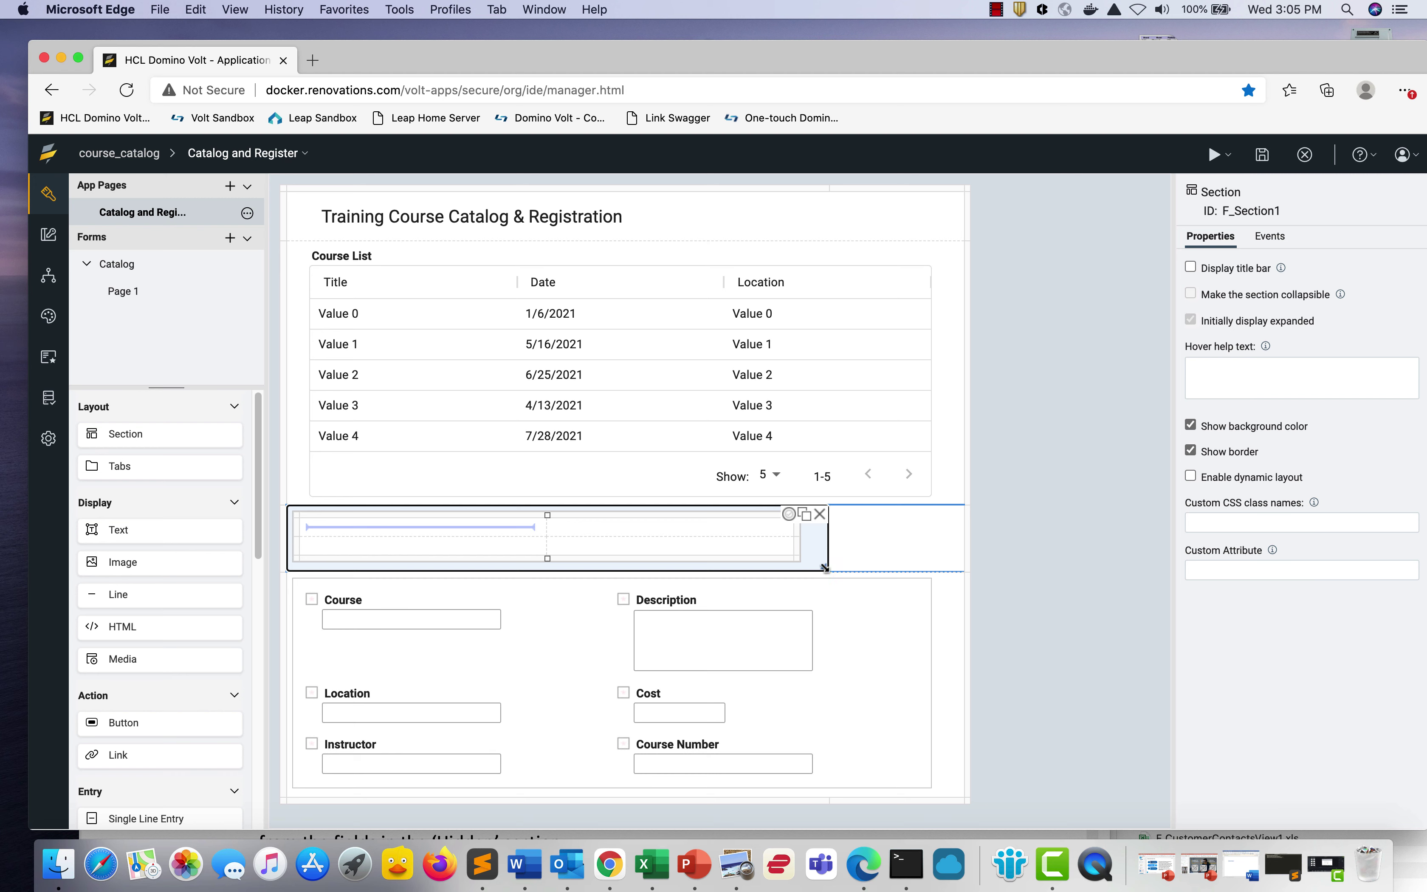
{"action": "left_click_drag", "start_coordinate": [825, 567], "coordinate": [853, 565]}
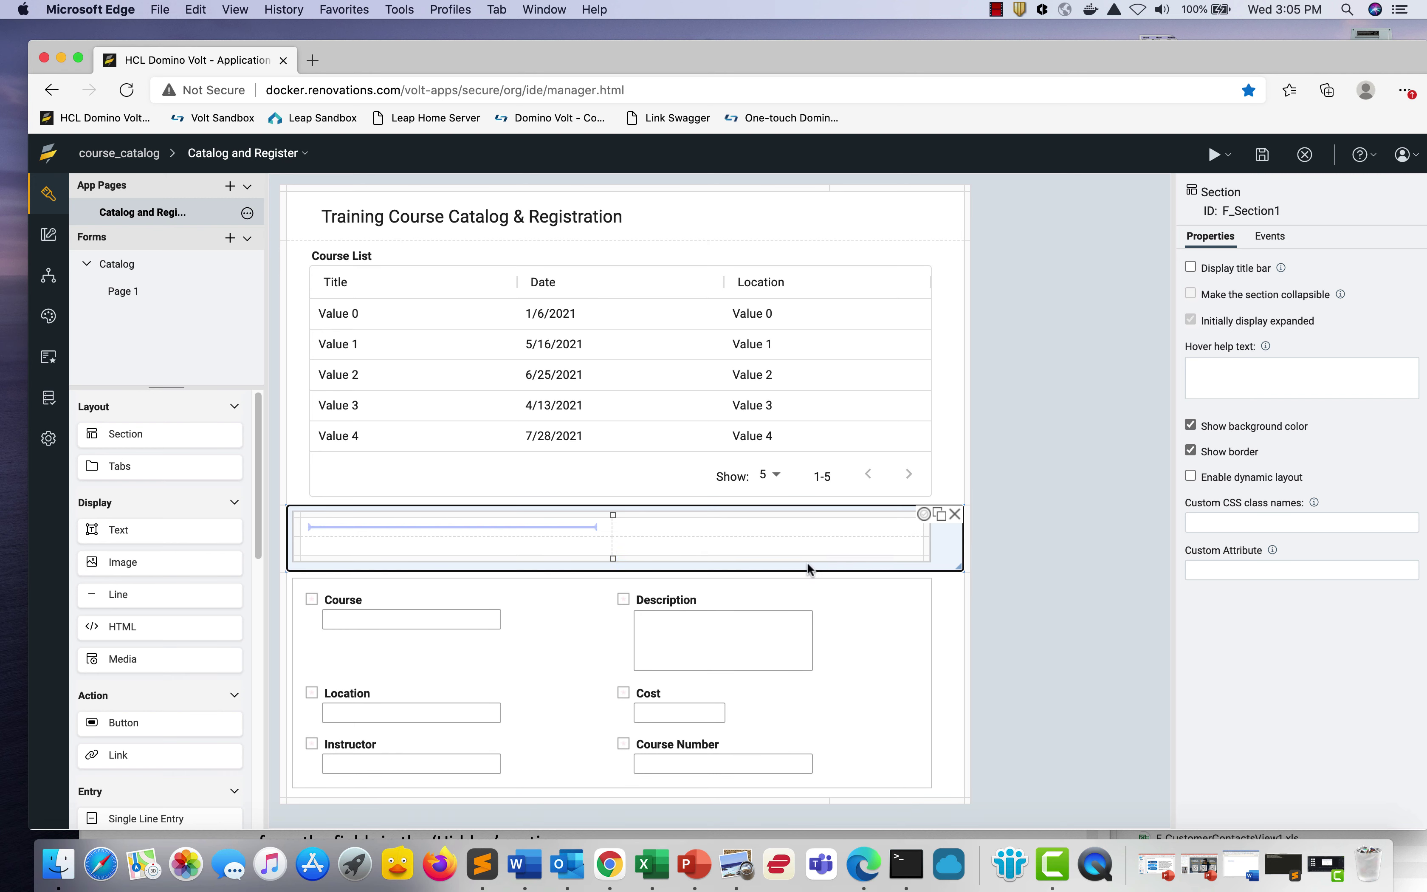
Insert a column before the new section's second column and turn off the section's background color and border
{"action": "left_click", "coordinate": [715, 565]}
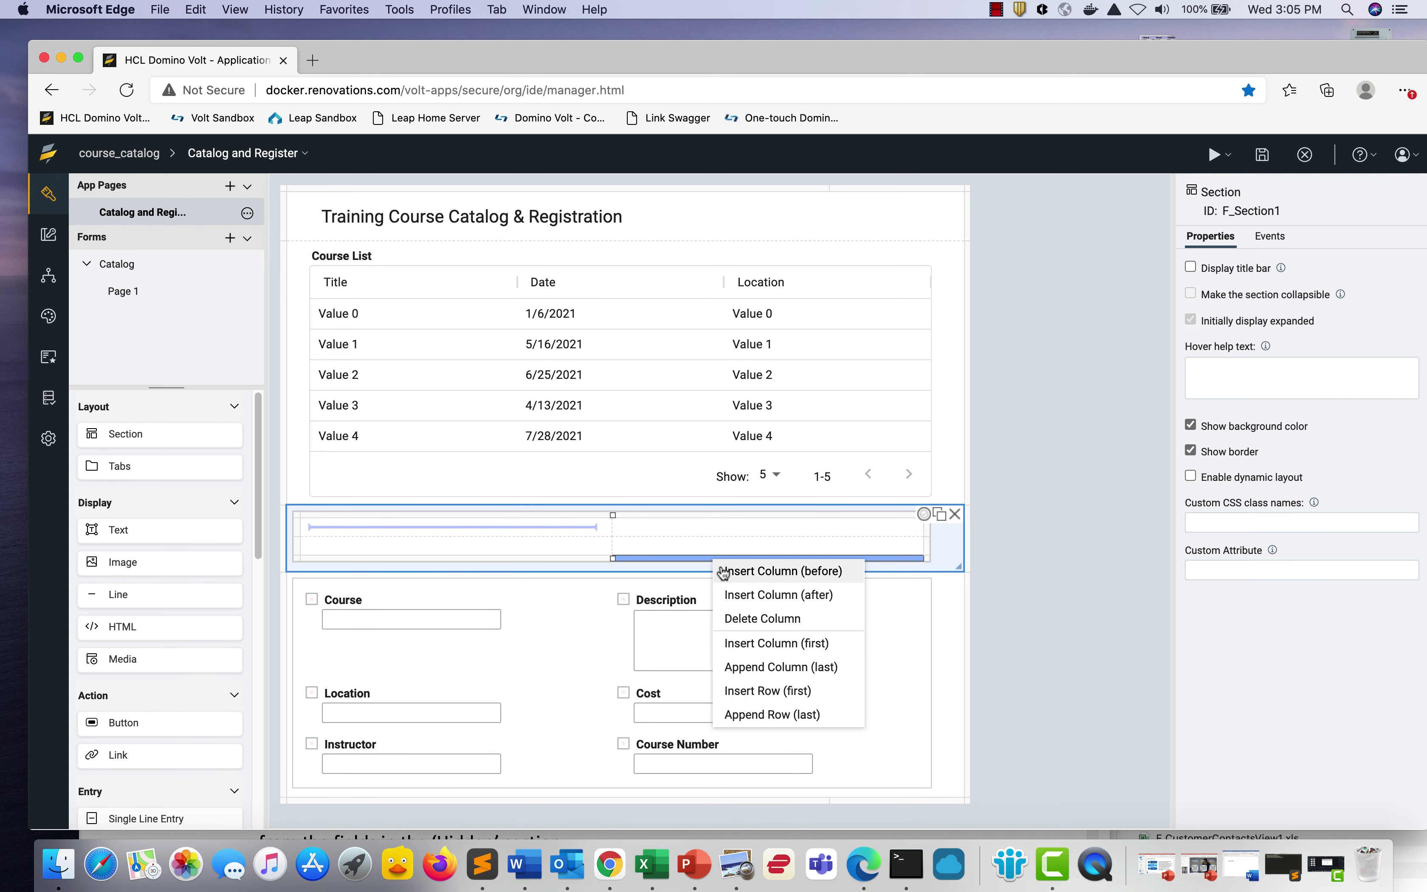
{"action": "left_click", "coordinate": [724, 570]}
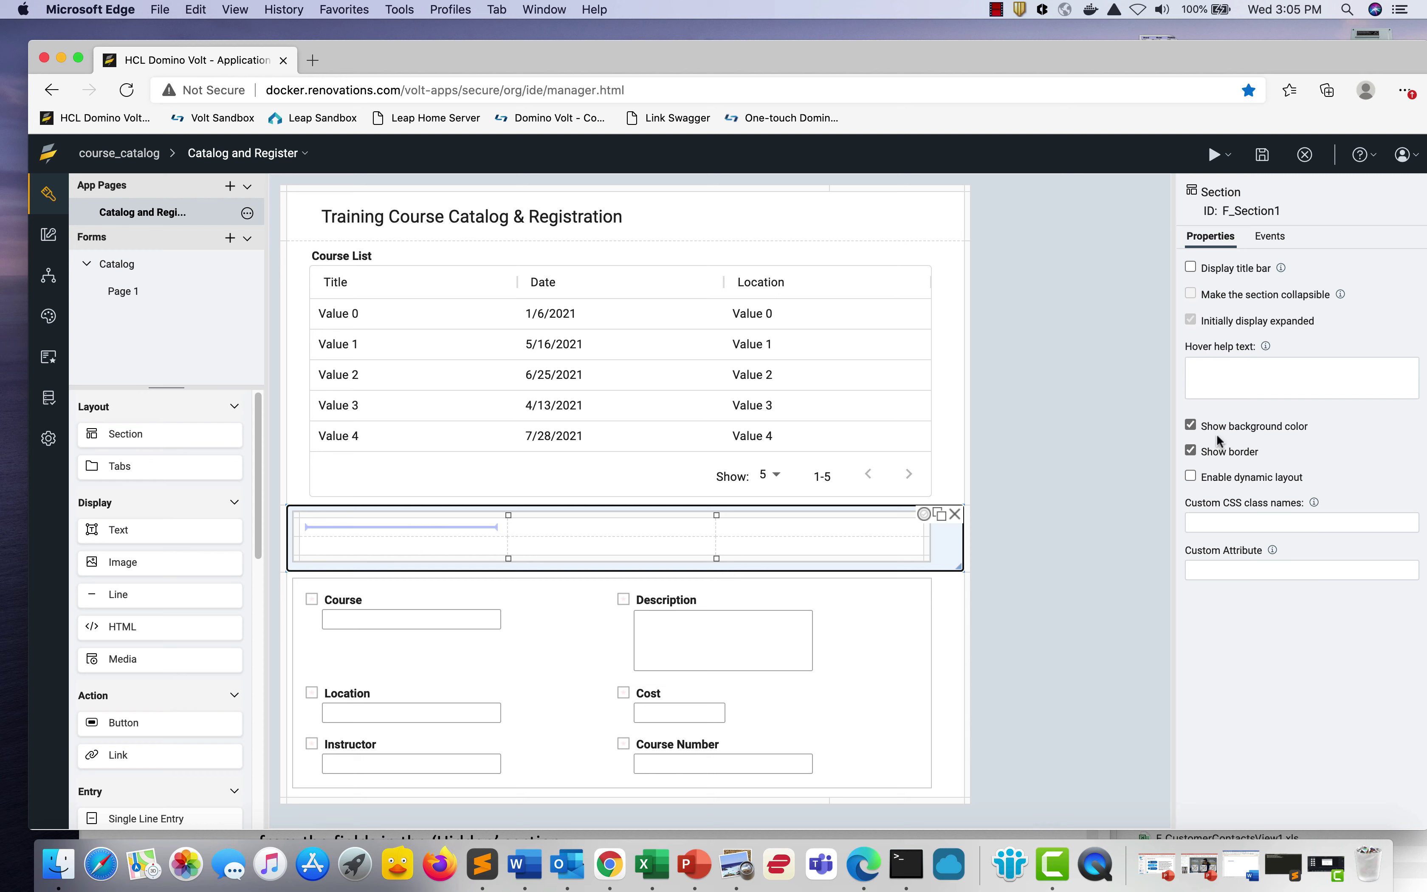
{"action": "left_click", "coordinate": [1190, 424]}
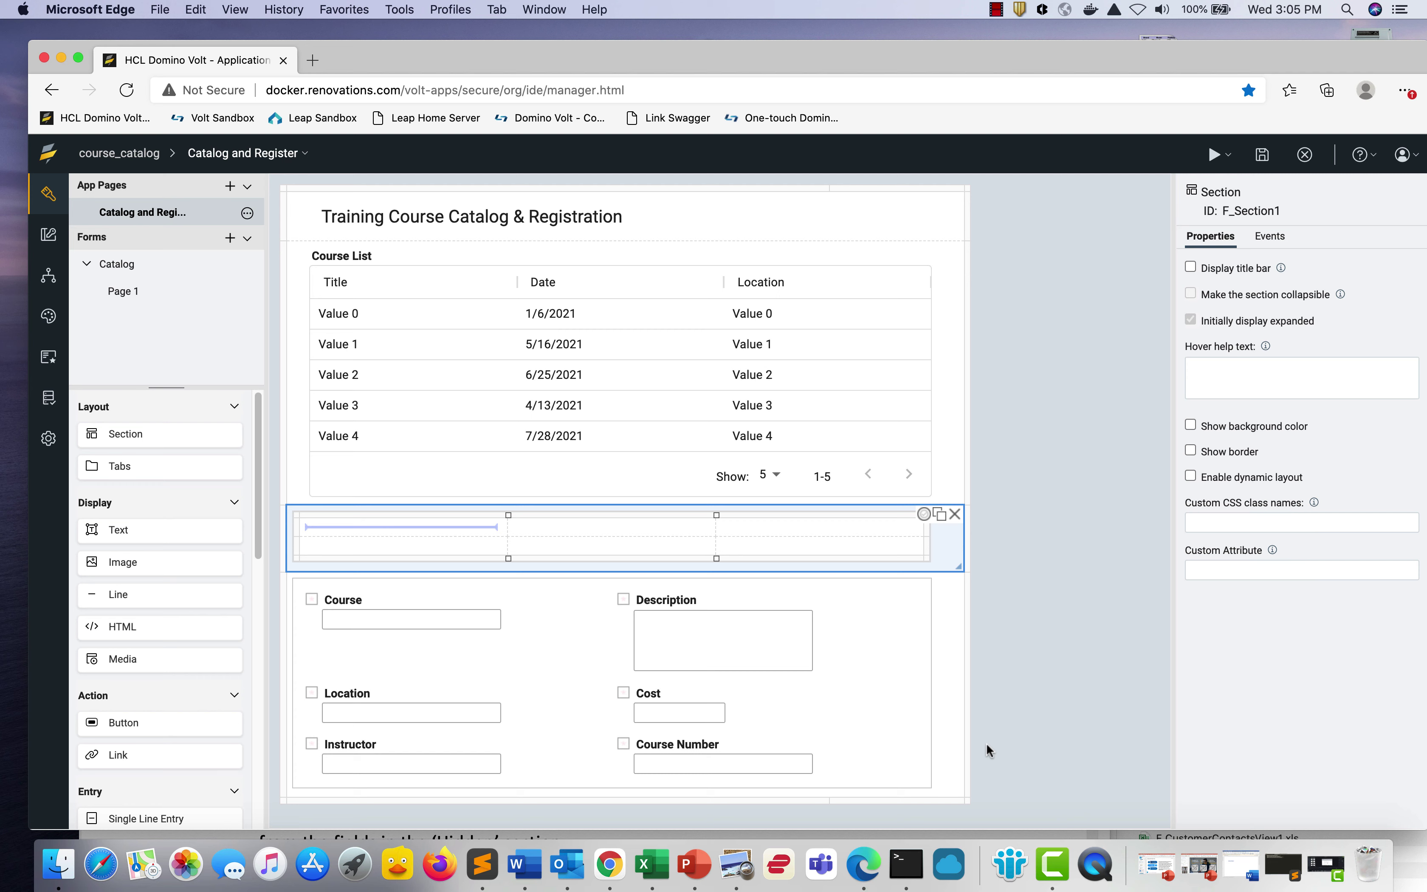
Add a Text item in the new section's first column, insert the Course field reference and format it as Heading 1
{"action": "left_click_drag", "start_coordinate": [185, 541], "coordinate": [367, 524]}
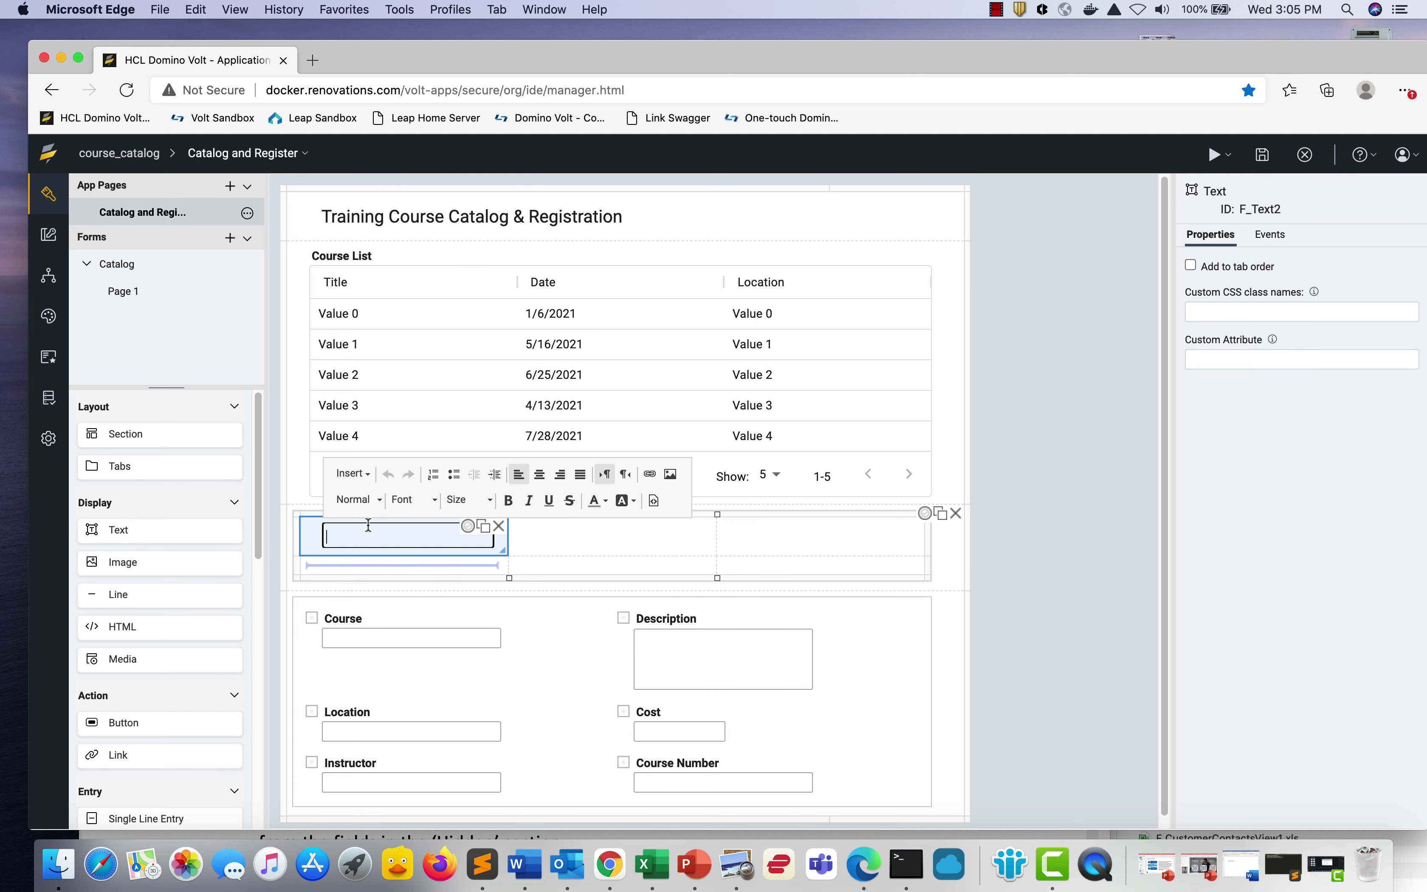
{"action": "left_click", "coordinate": [367, 479]}
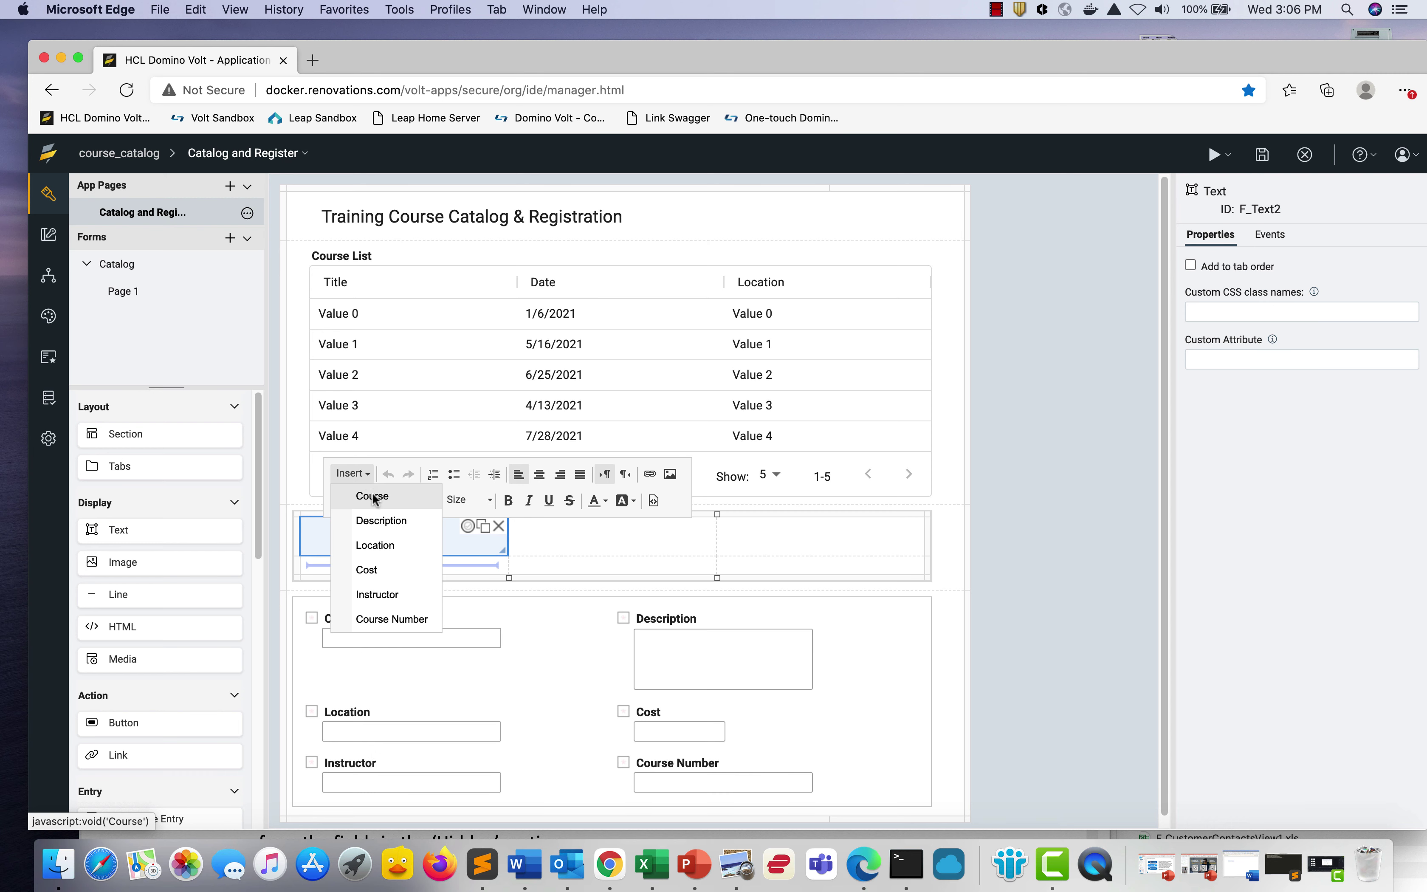
{"action": "left_click", "coordinate": [372, 496]}
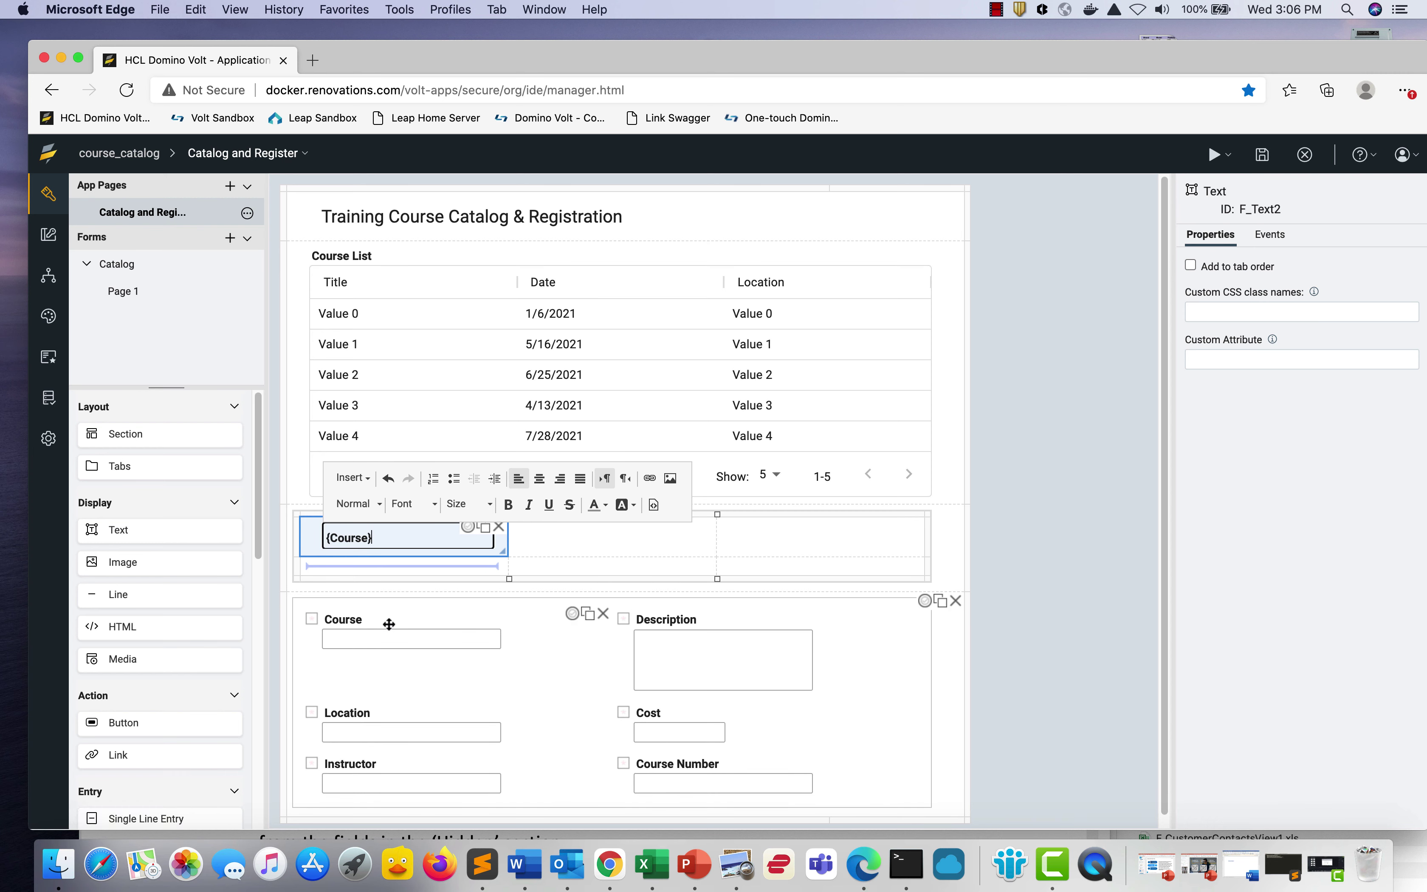
{"action": "double_click", "coordinate": [356, 543]}
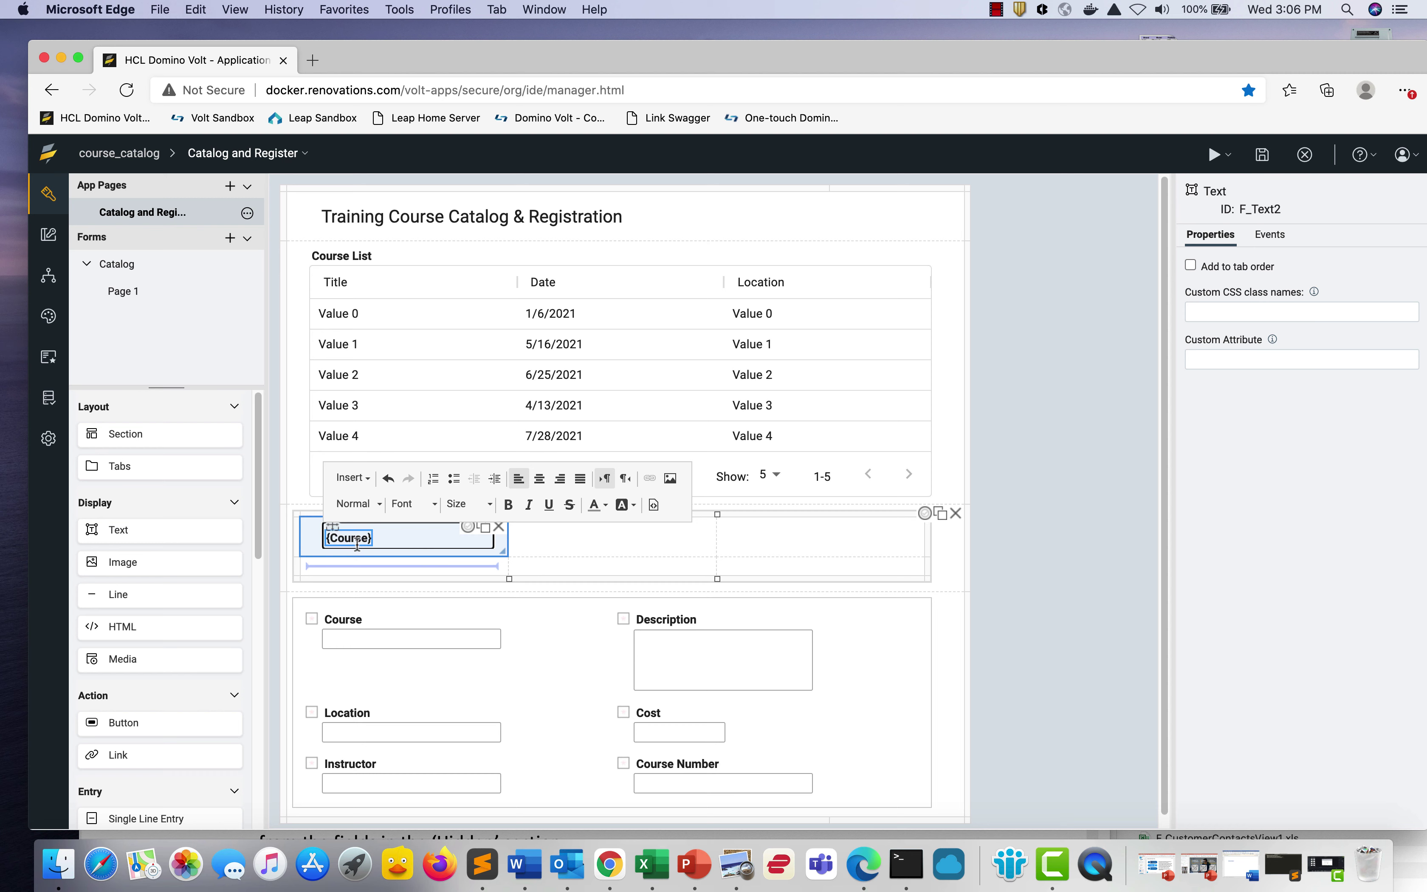
{"action": "left_click", "coordinate": [374, 507]}
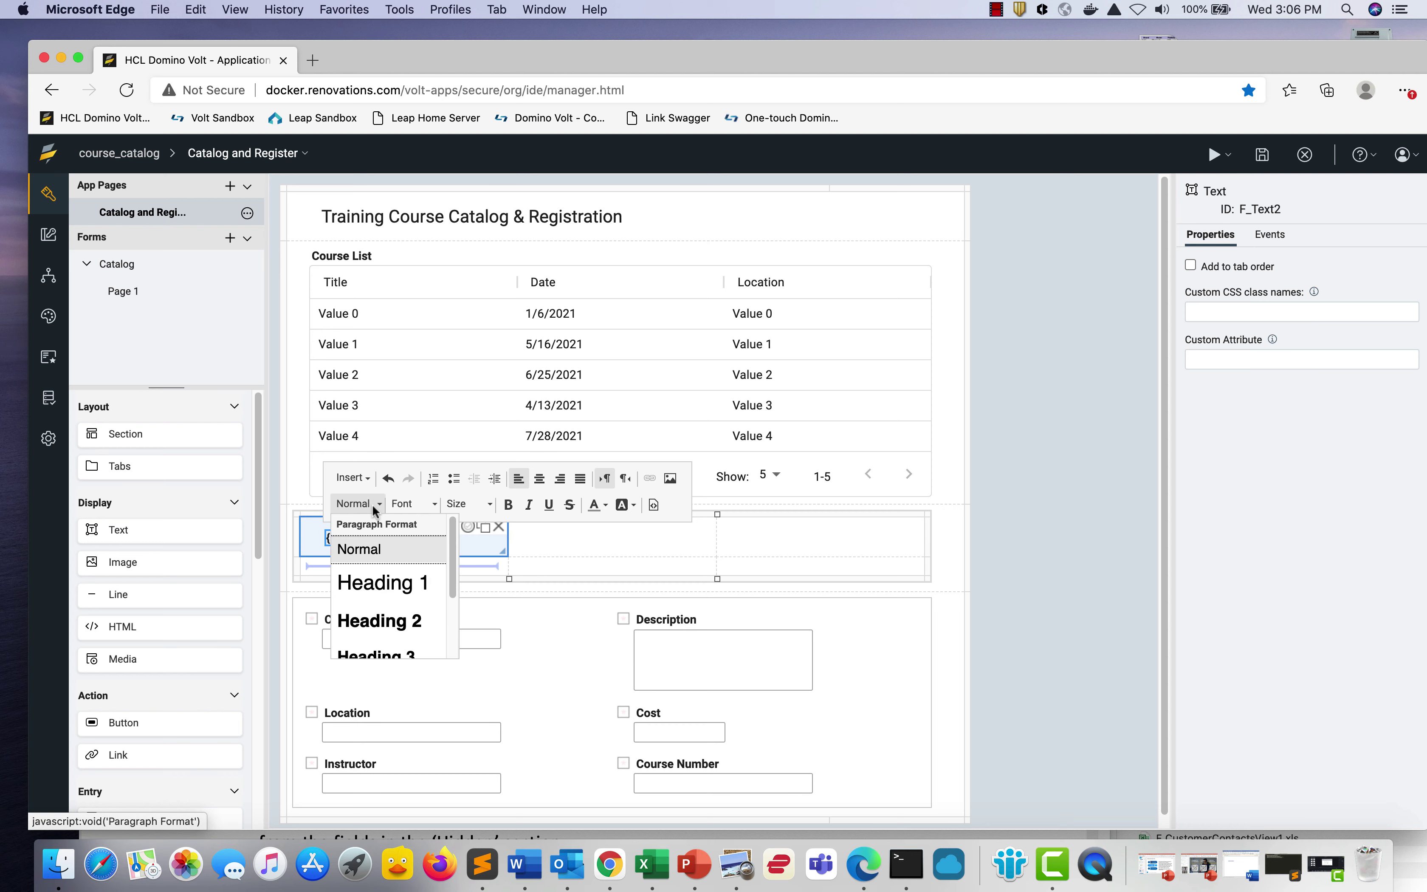
{"action": "left_click", "coordinate": [384, 583]}
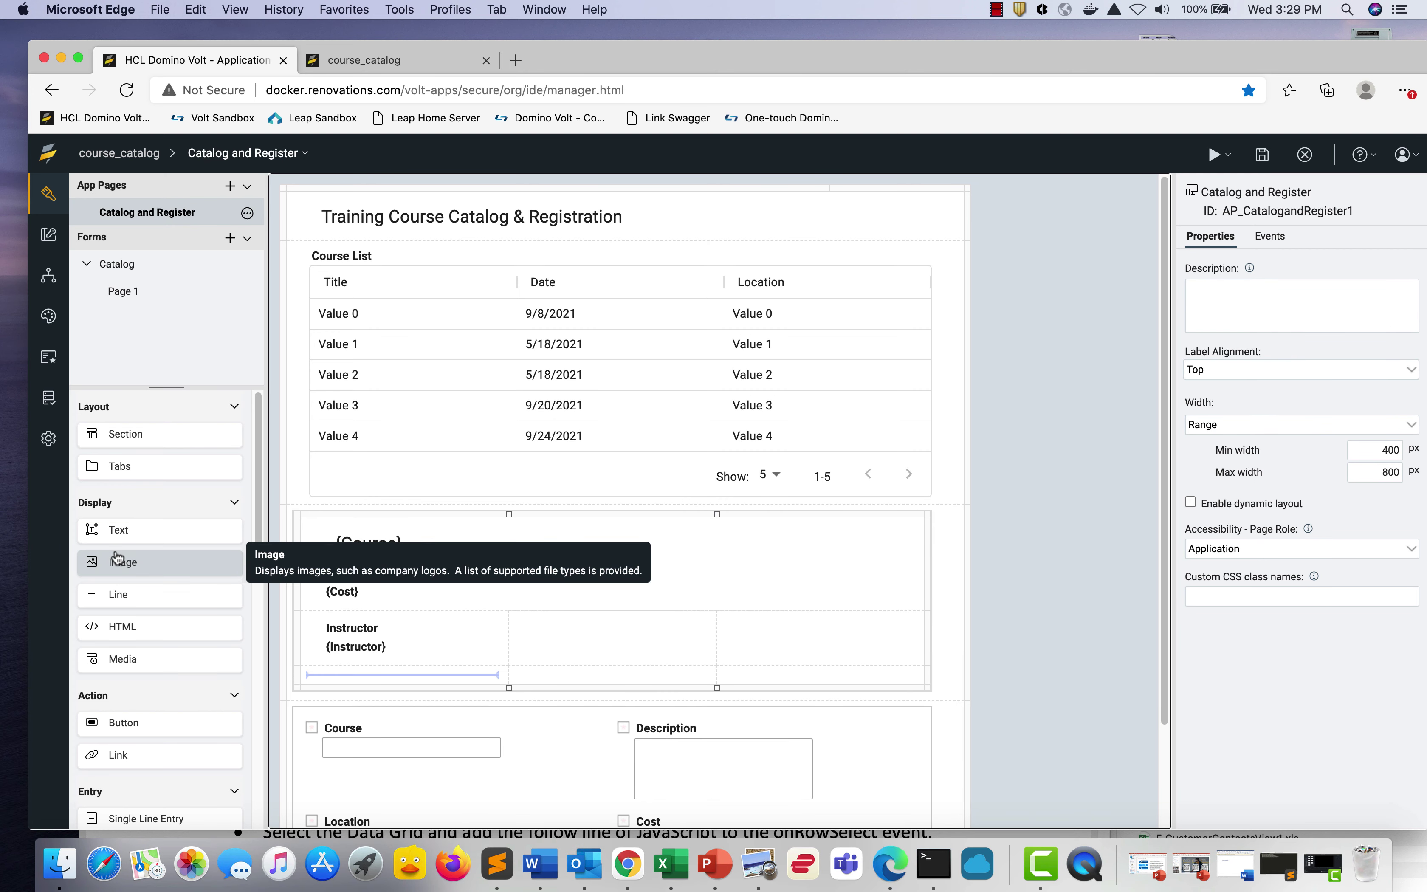
Add an Image item below the Instructor text and set its height to 100 px
{"action": "left_click_drag", "start_coordinate": [117, 558], "coordinate": [345, 667]}
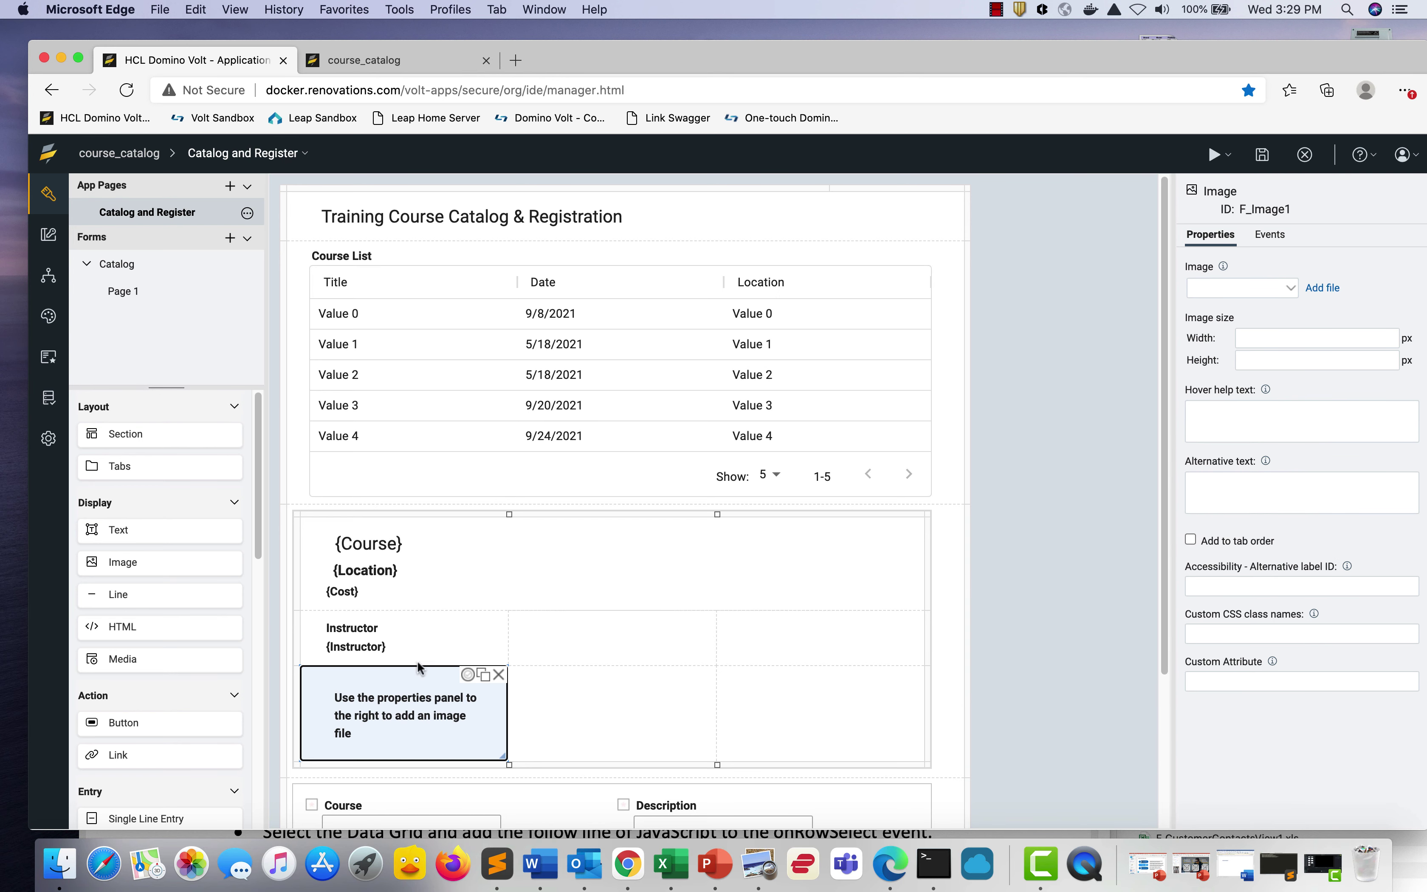
{"action": "left_click", "coordinate": [1335, 360]}
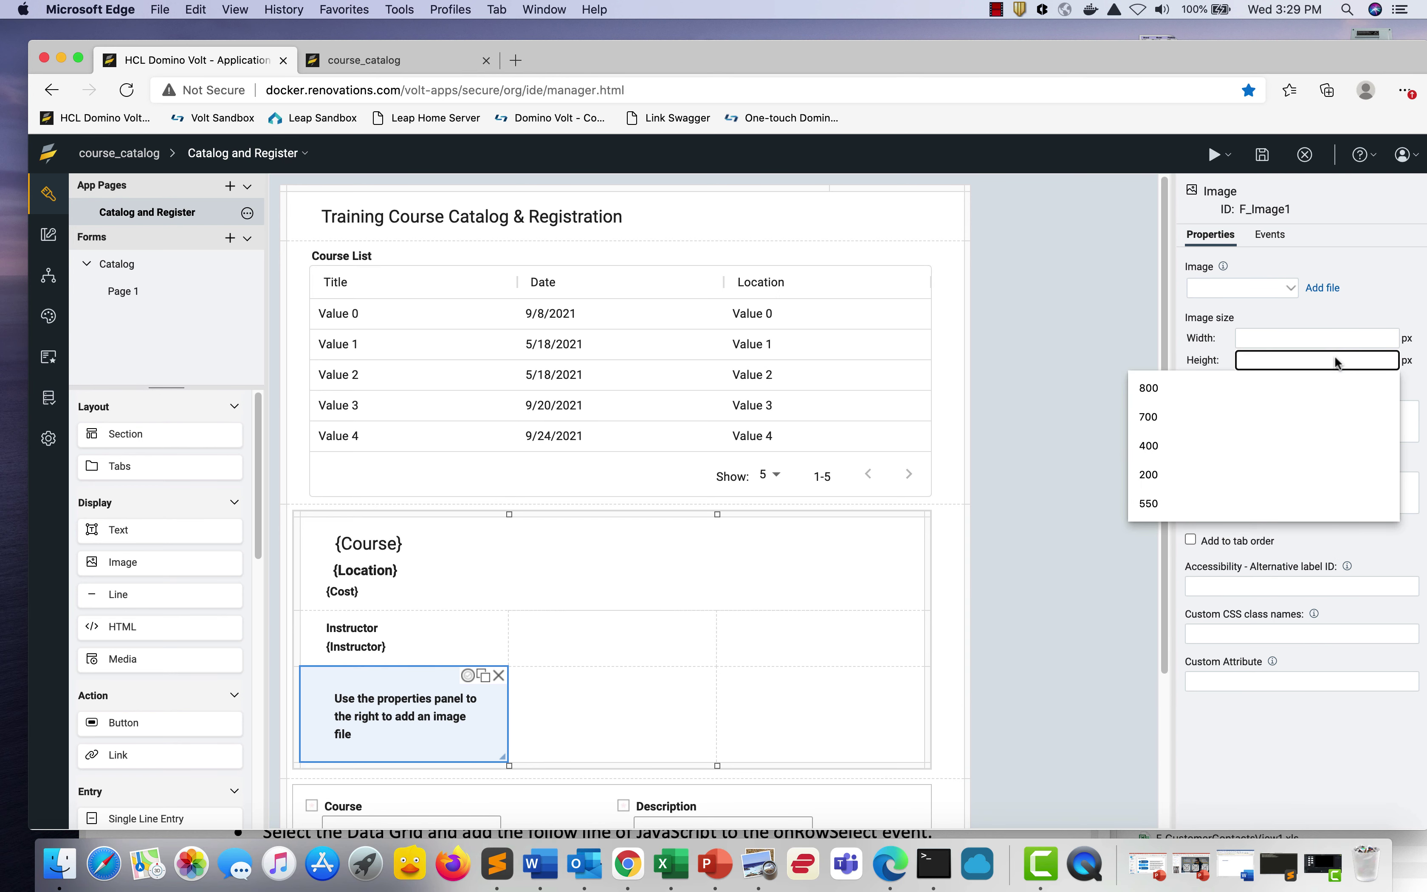
{"action": "type", "text": "100"}
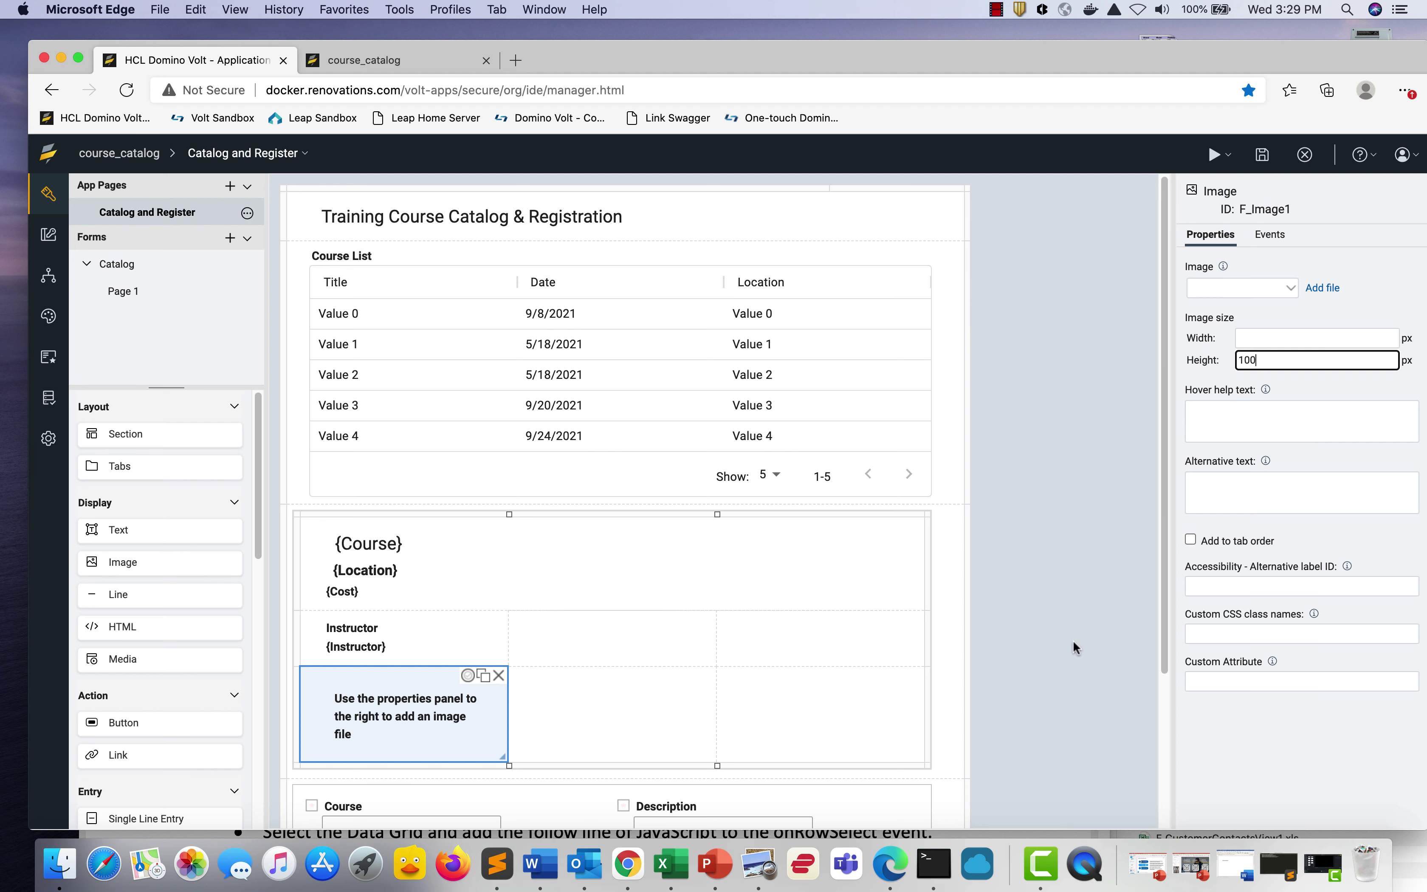
{"action": "left_click", "coordinate": [1061, 676]}
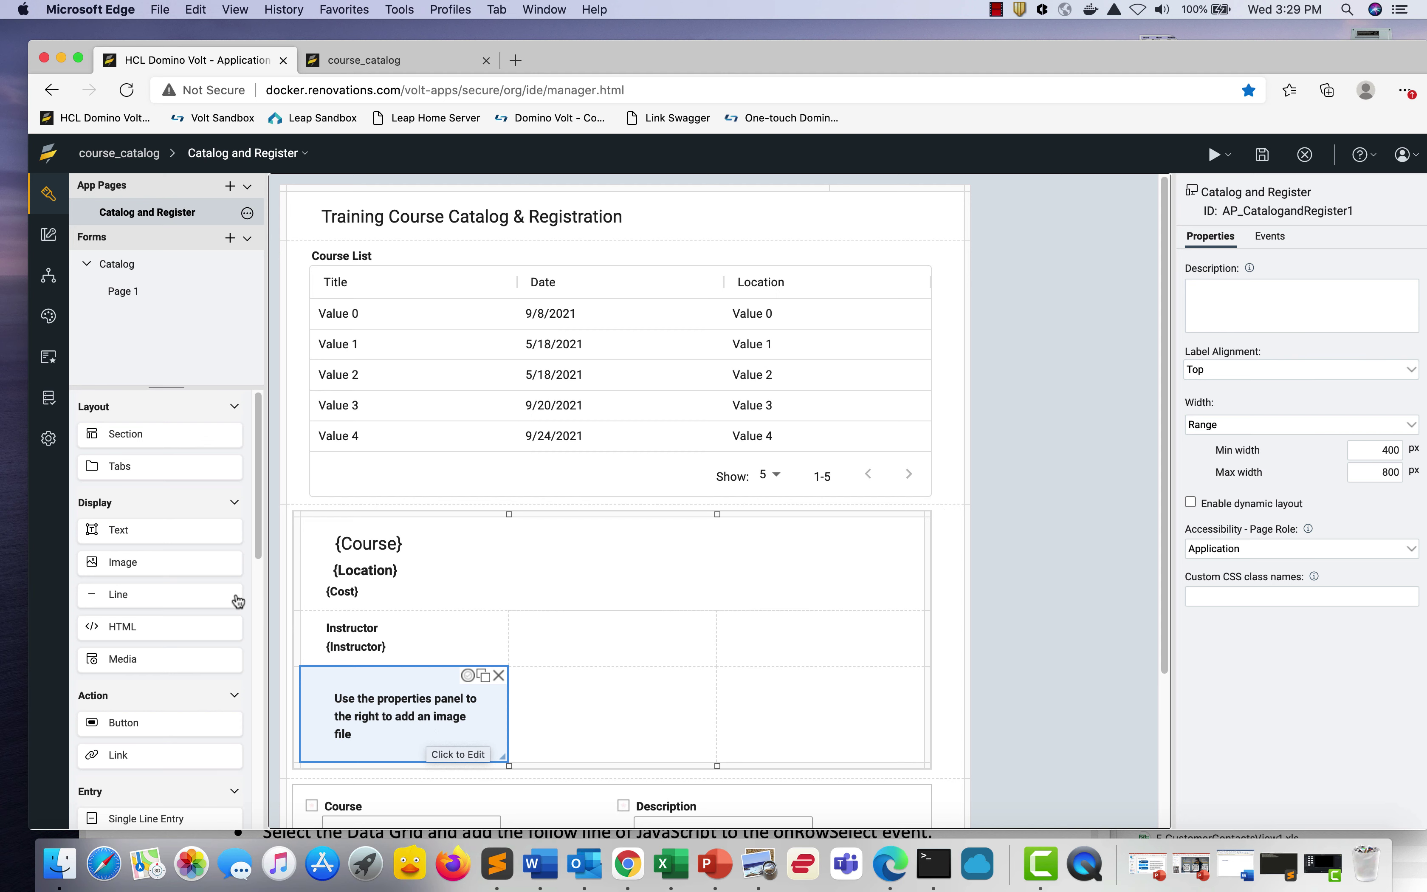
Add a Text item beside Instructor reading "Description" above the Description field reference, and stretch it across two columns down to the image's lower edge
{"action": "left_click_drag", "start_coordinate": [174, 532], "coordinate": [583, 639]}
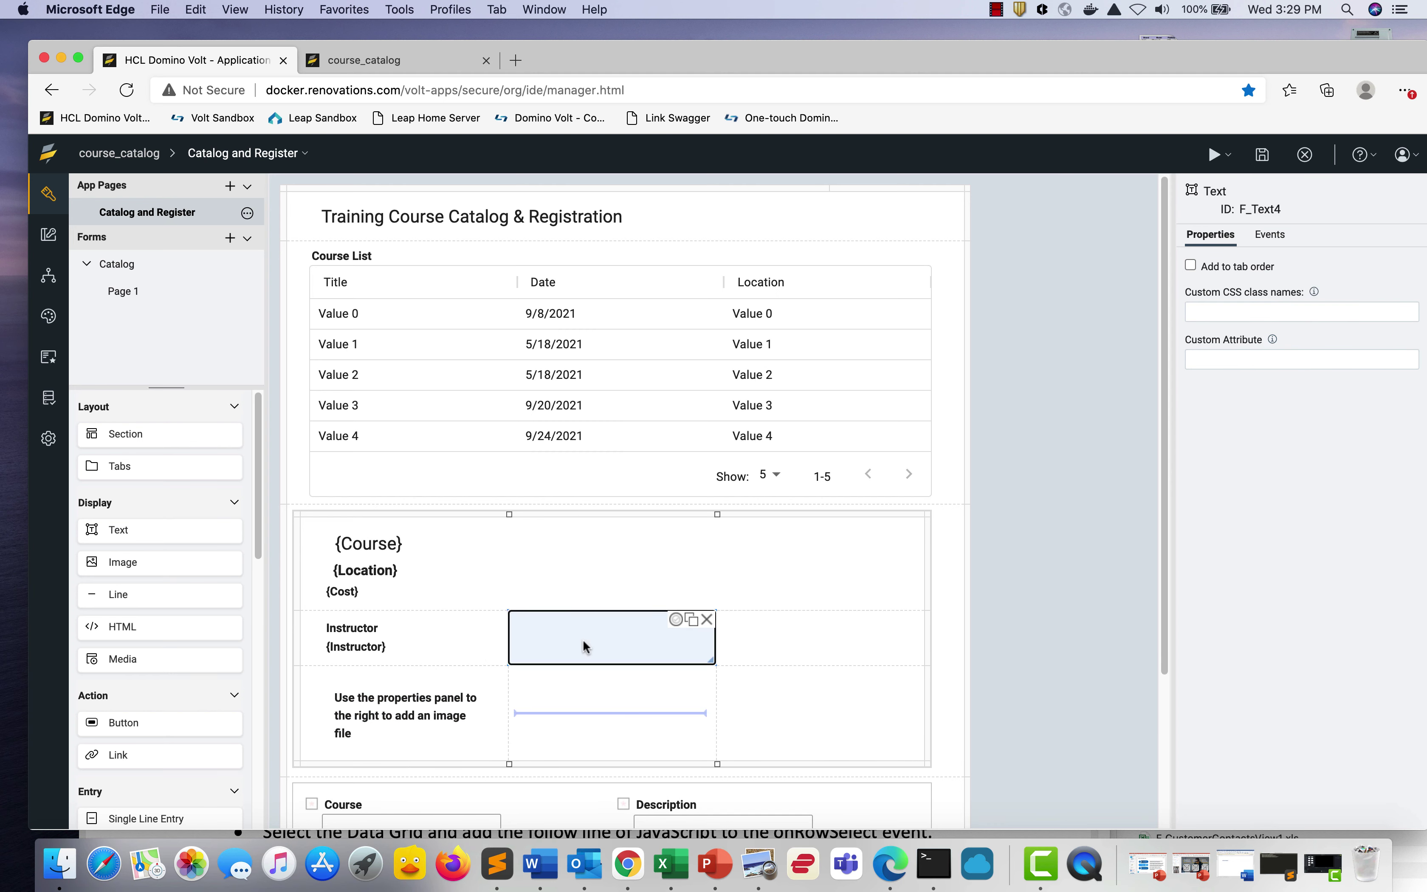
{"action": "type", "text": "De"}
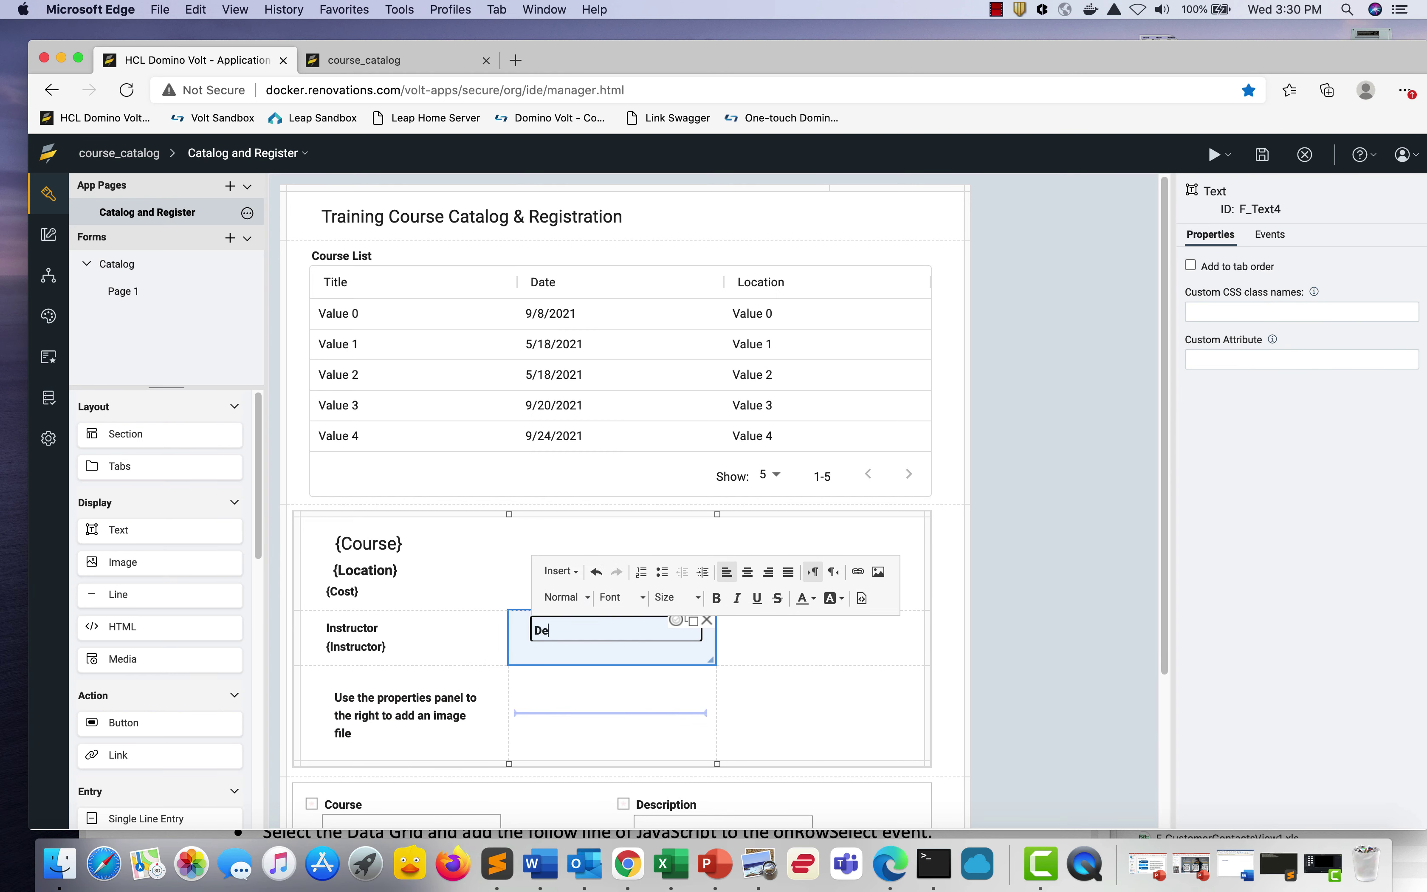
{"action": "type", "text": "scription"}
{"action": "key", "text": "Return"}
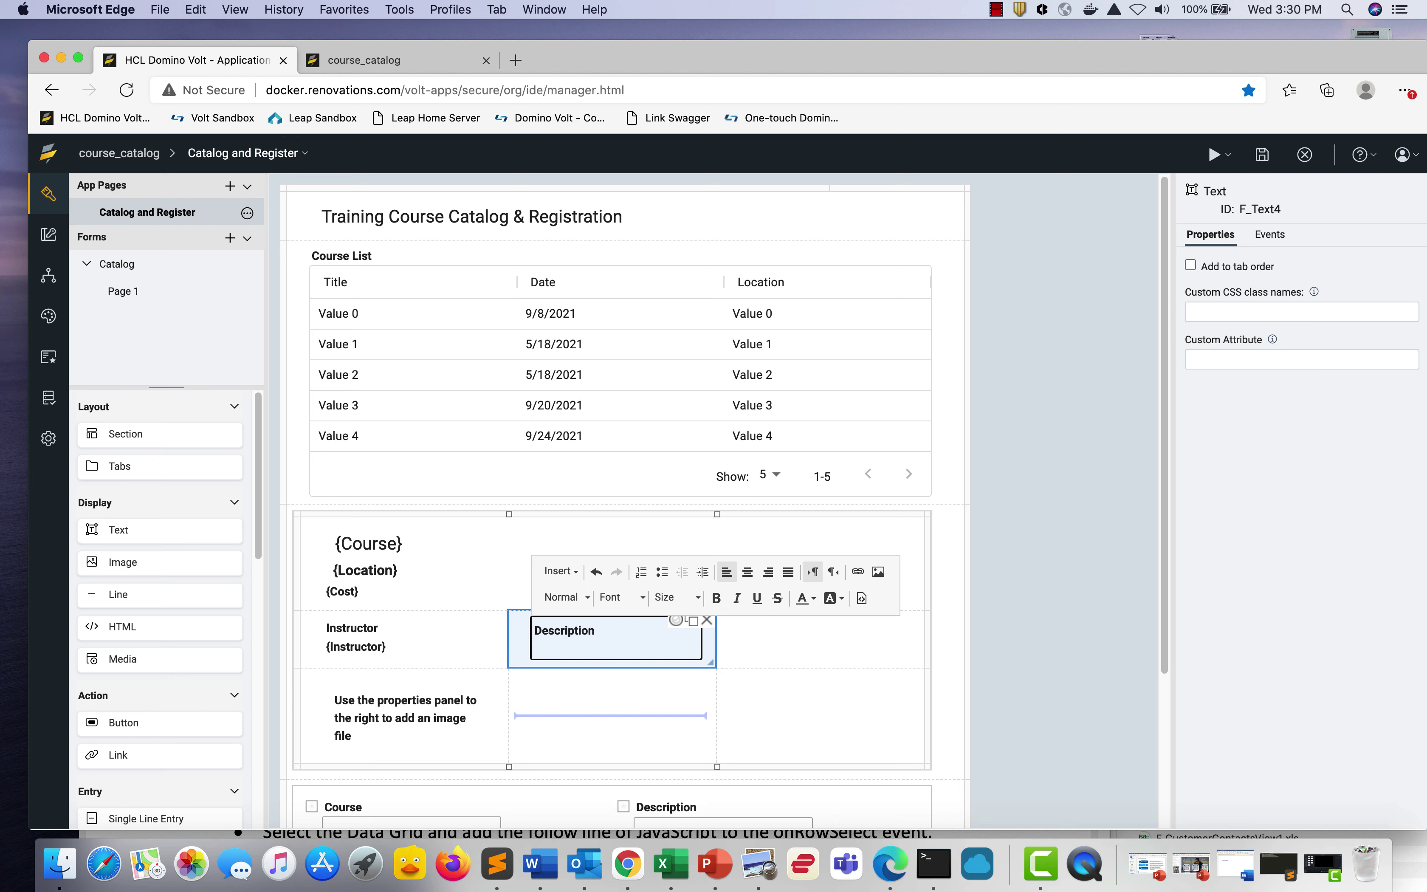
{"action": "left_click", "coordinate": [558, 571]}
{"action": "left_click", "coordinate": [586, 618]}
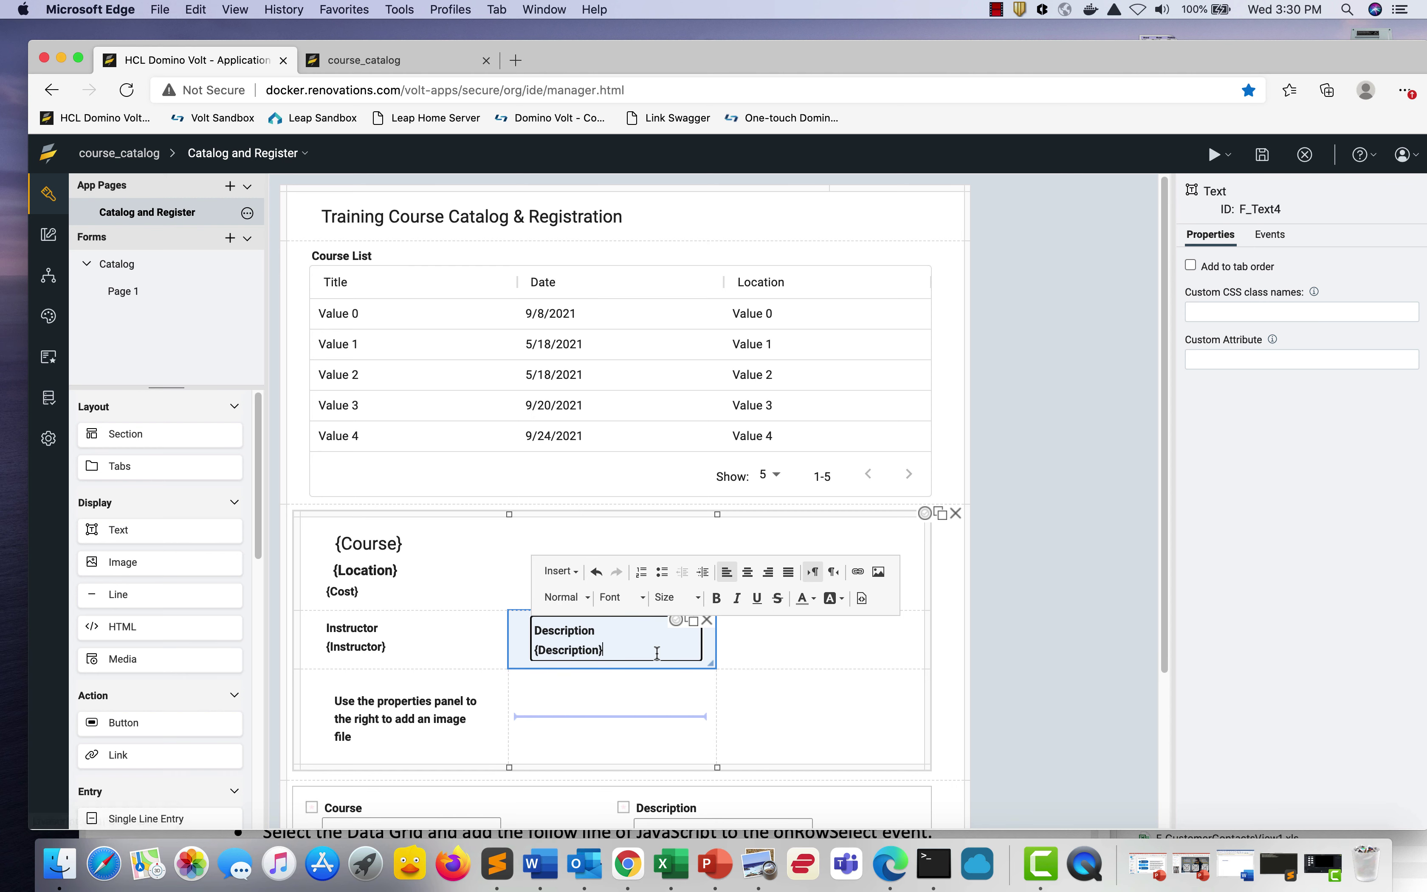
{"action": "left_click_drag", "start_coordinate": [711, 661], "coordinate": [921, 755]}
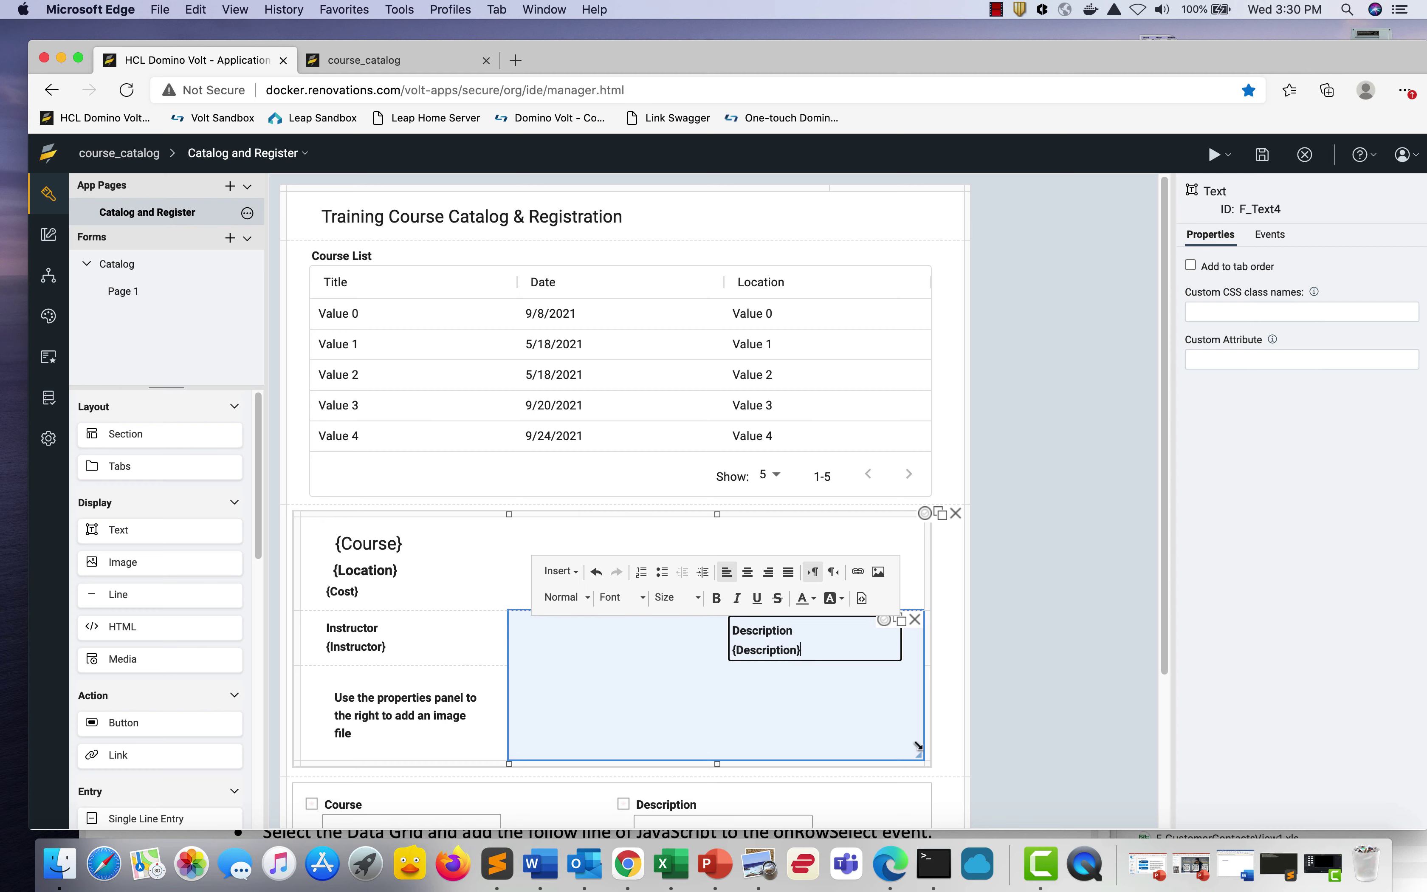
{"action": "left_click", "coordinate": [1036, 756]}
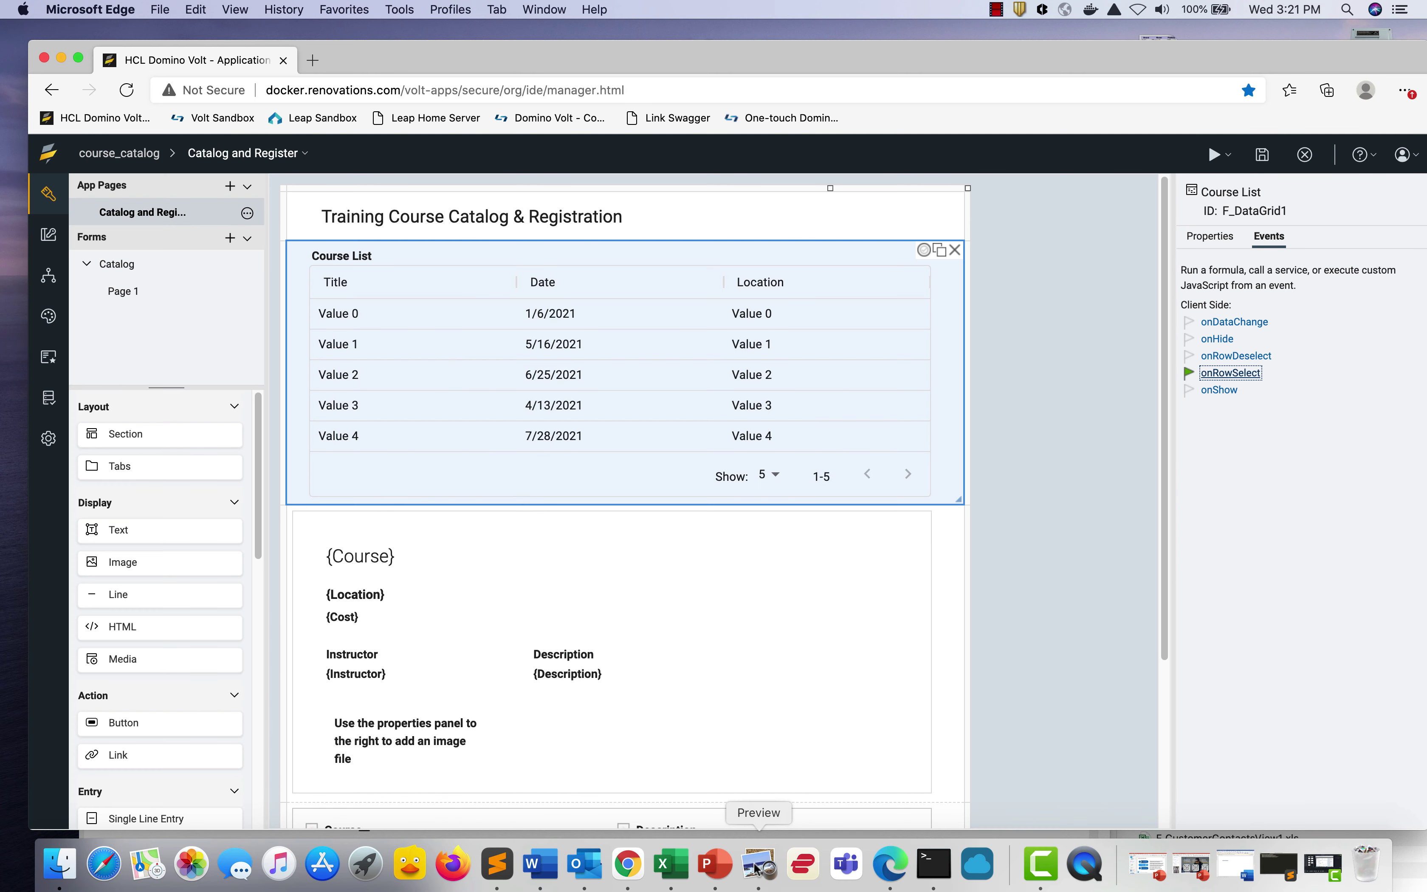
Switch to the tutorial PDF in Preview and copy the line appPage.F_Image1.setURL(rowData.F_Picture1);
{"action": "left_click", "coordinate": [757, 864]}
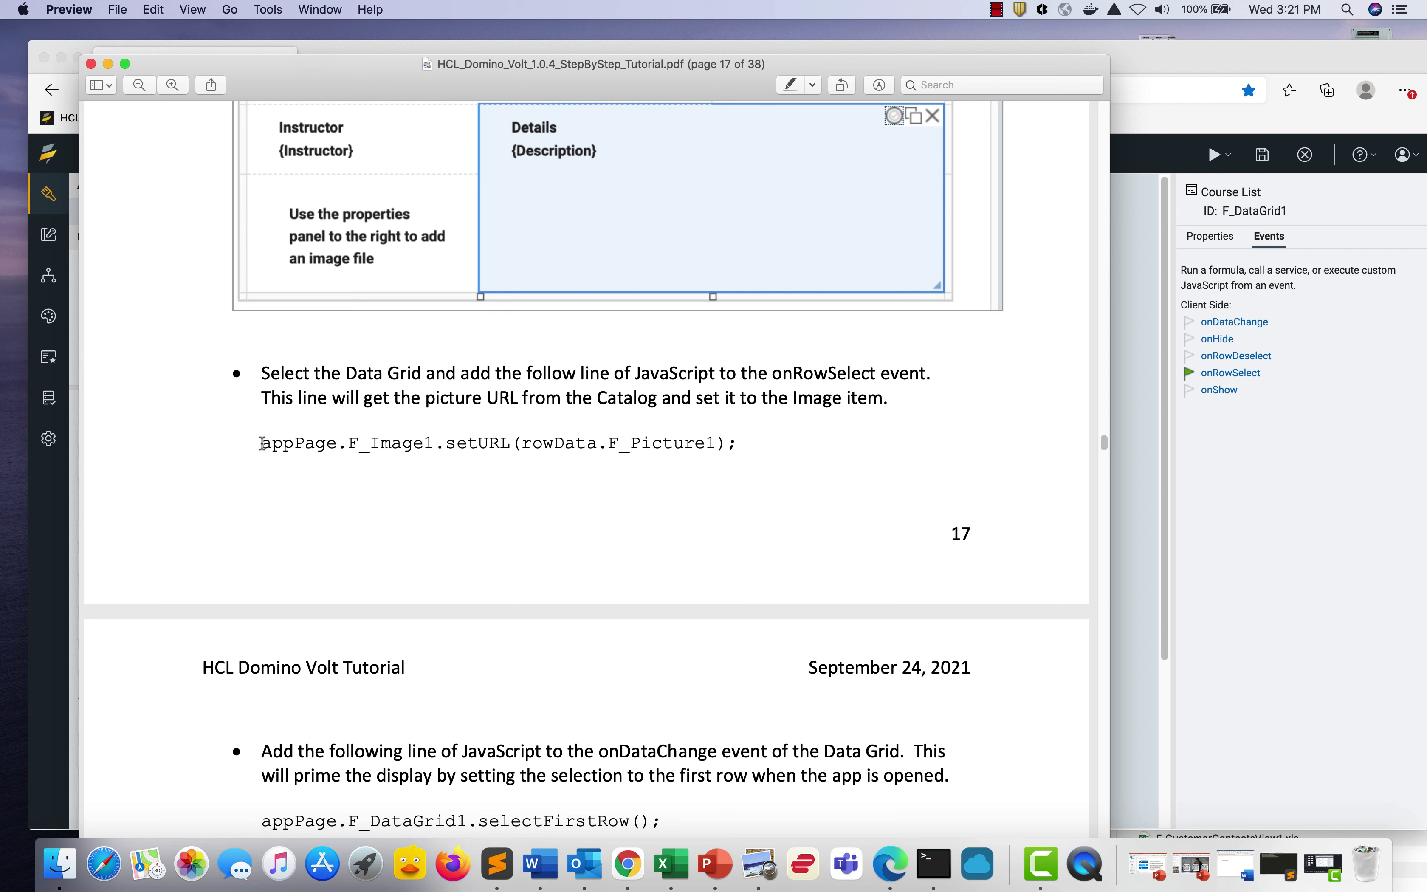
{"action": "left_click_drag", "start_coordinate": [261, 444], "coordinate": [736, 443]}
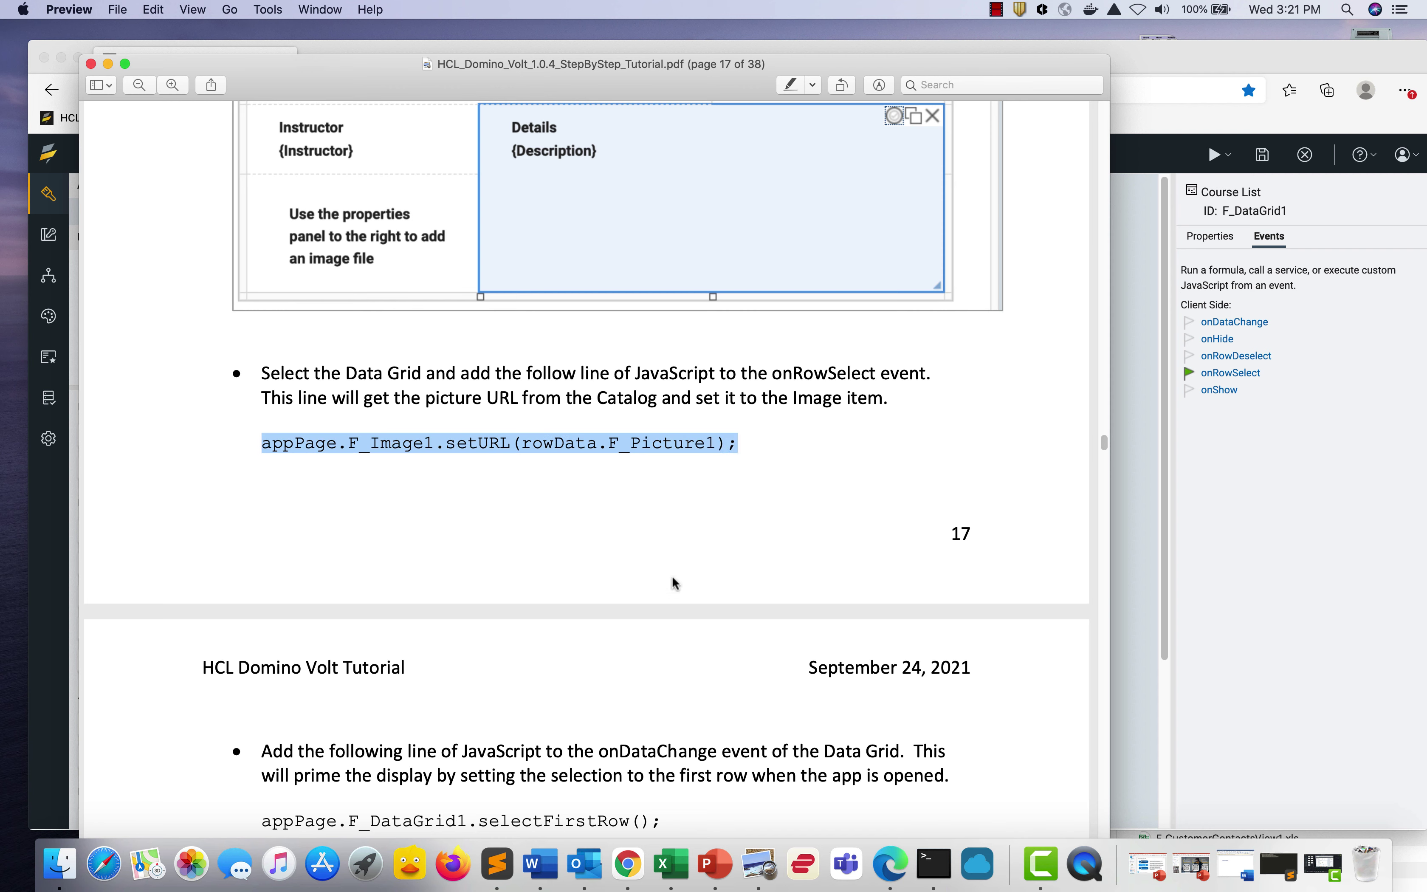
{"action": "key", "text": "super+c"}
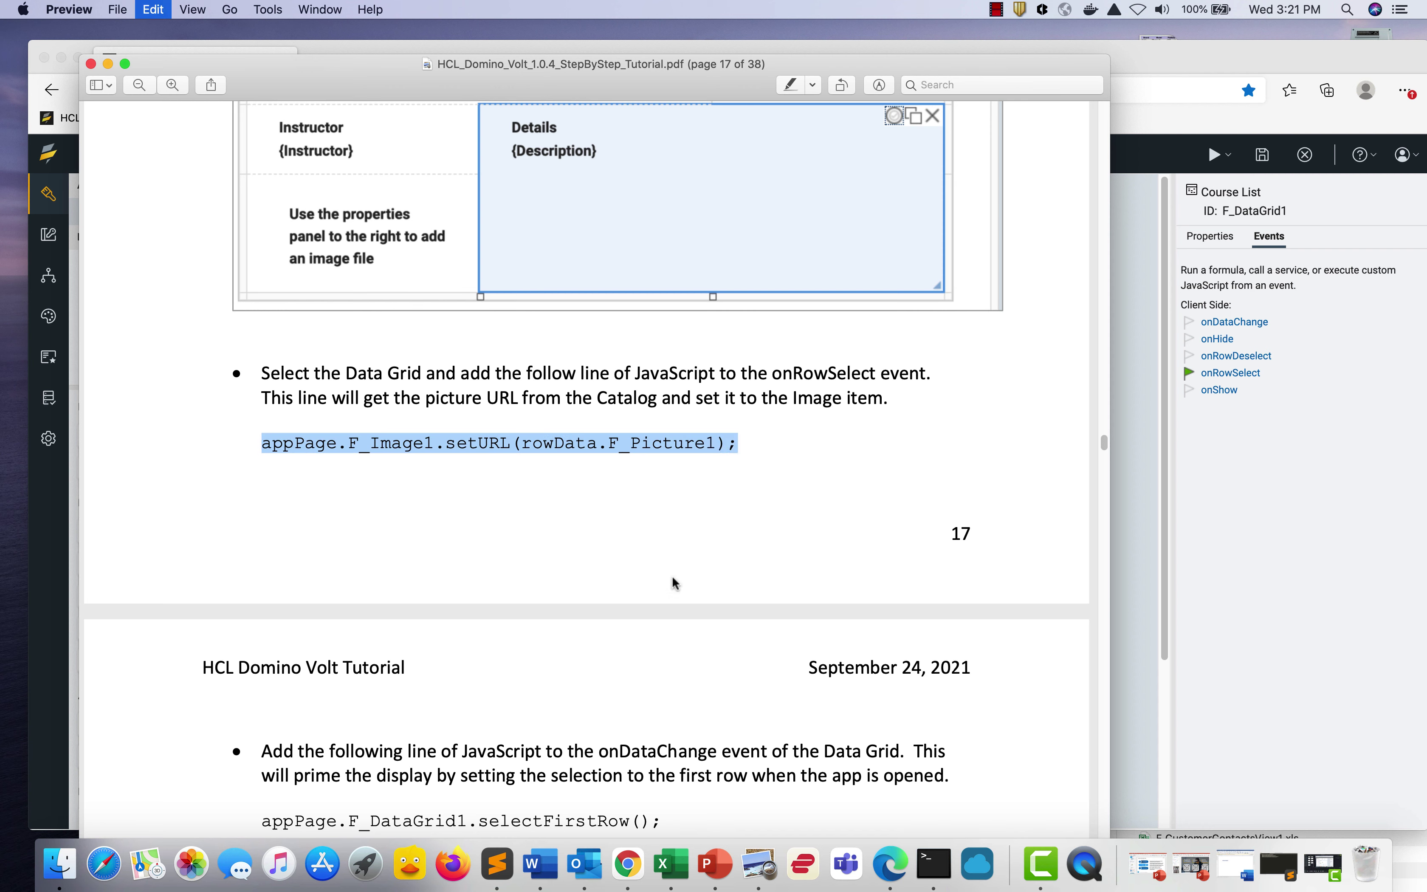
Return to Microsoft Edge and append appPage.F_Image1.setURL(rowData.F_Picture1); to the Course List's onRowSelect script
{"action": "left_click", "coordinate": [891, 866]}
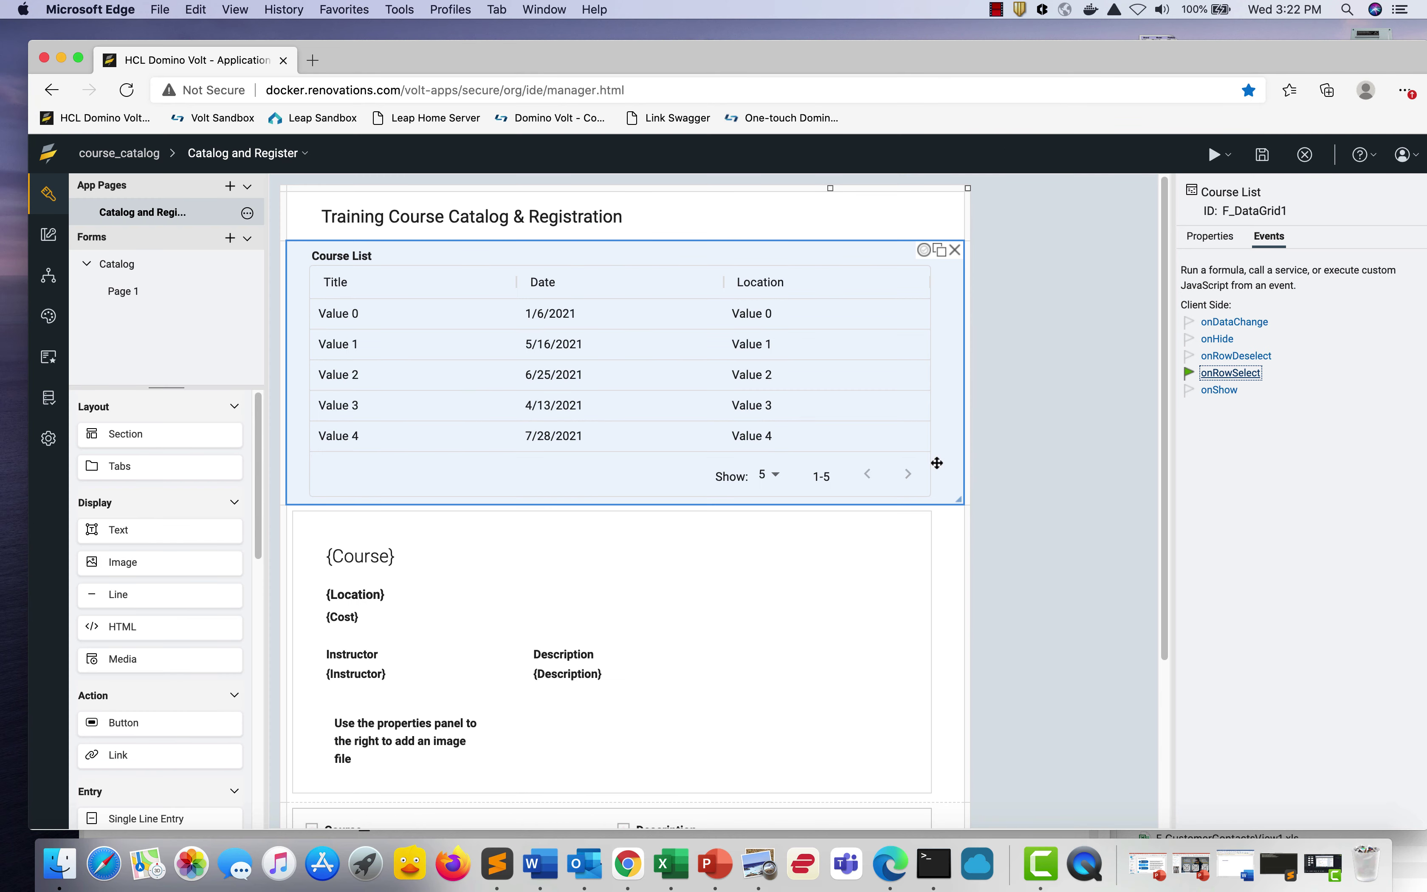
{"action": "left_click", "coordinate": [1231, 372]}
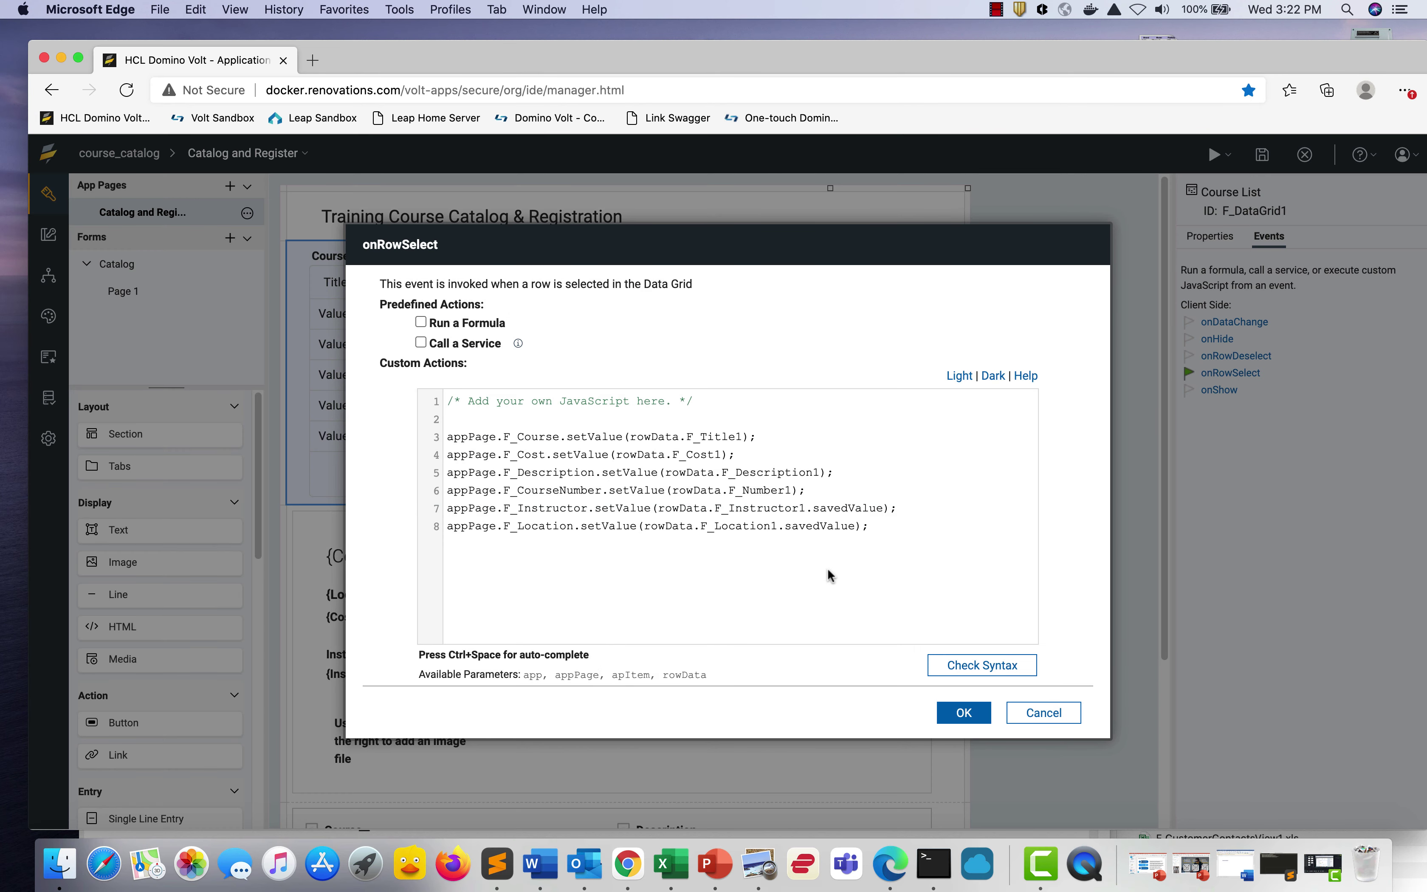
{"action": "left_click", "coordinate": [938, 518]}
{"action": "key", "text": "Return"}
{"action": "key", "text": "super+v"}
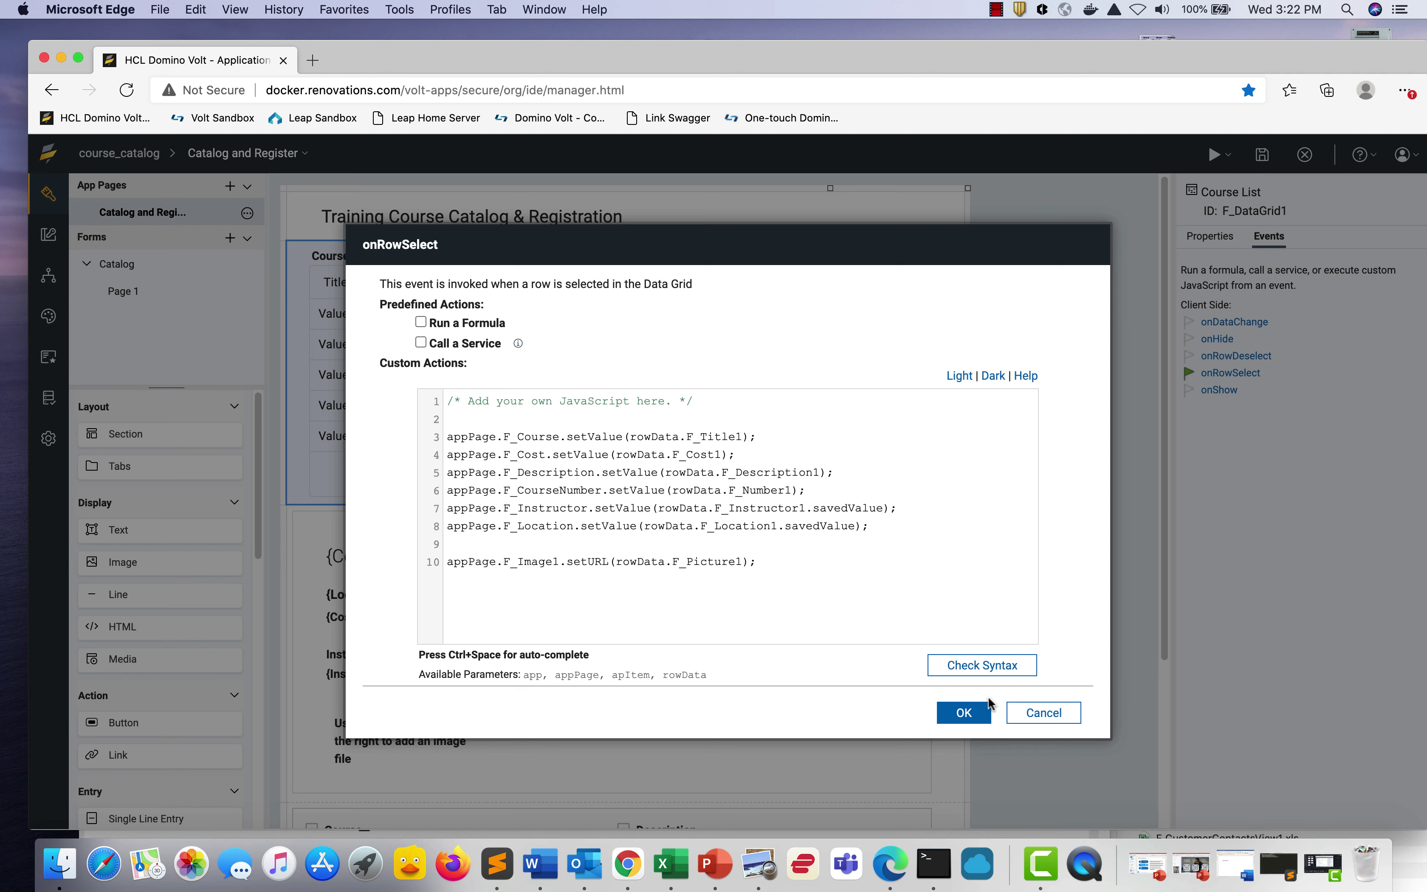
{"action": "left_click", "coordinate": [967, 714]}
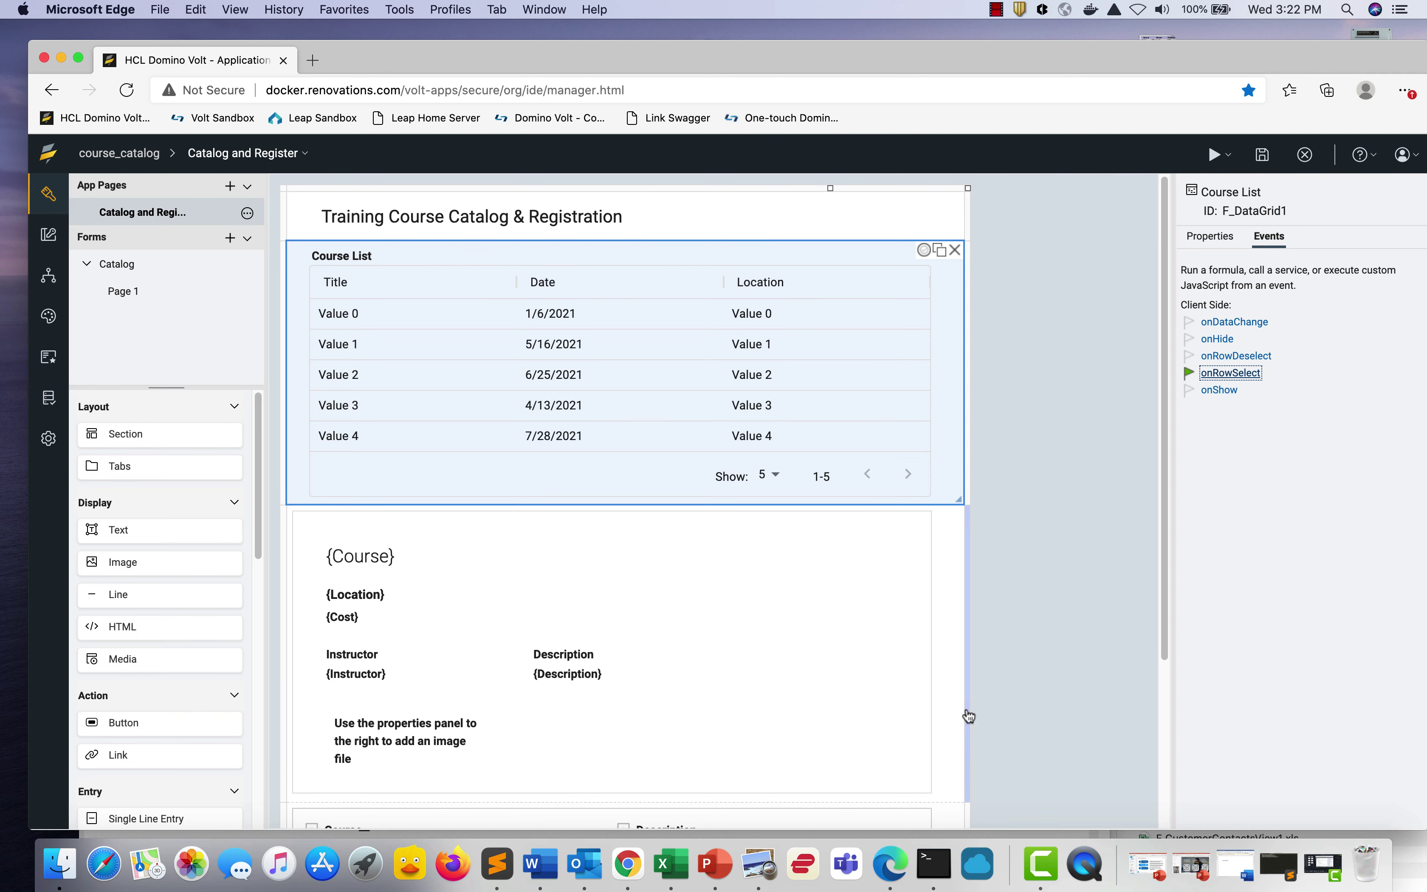
Switch back to the tutorial PDF in Preview and copy the line appPage.F_DataGrid1.selectFirstRow();
{"action": "left_click", "coordinate": [756, 868]}
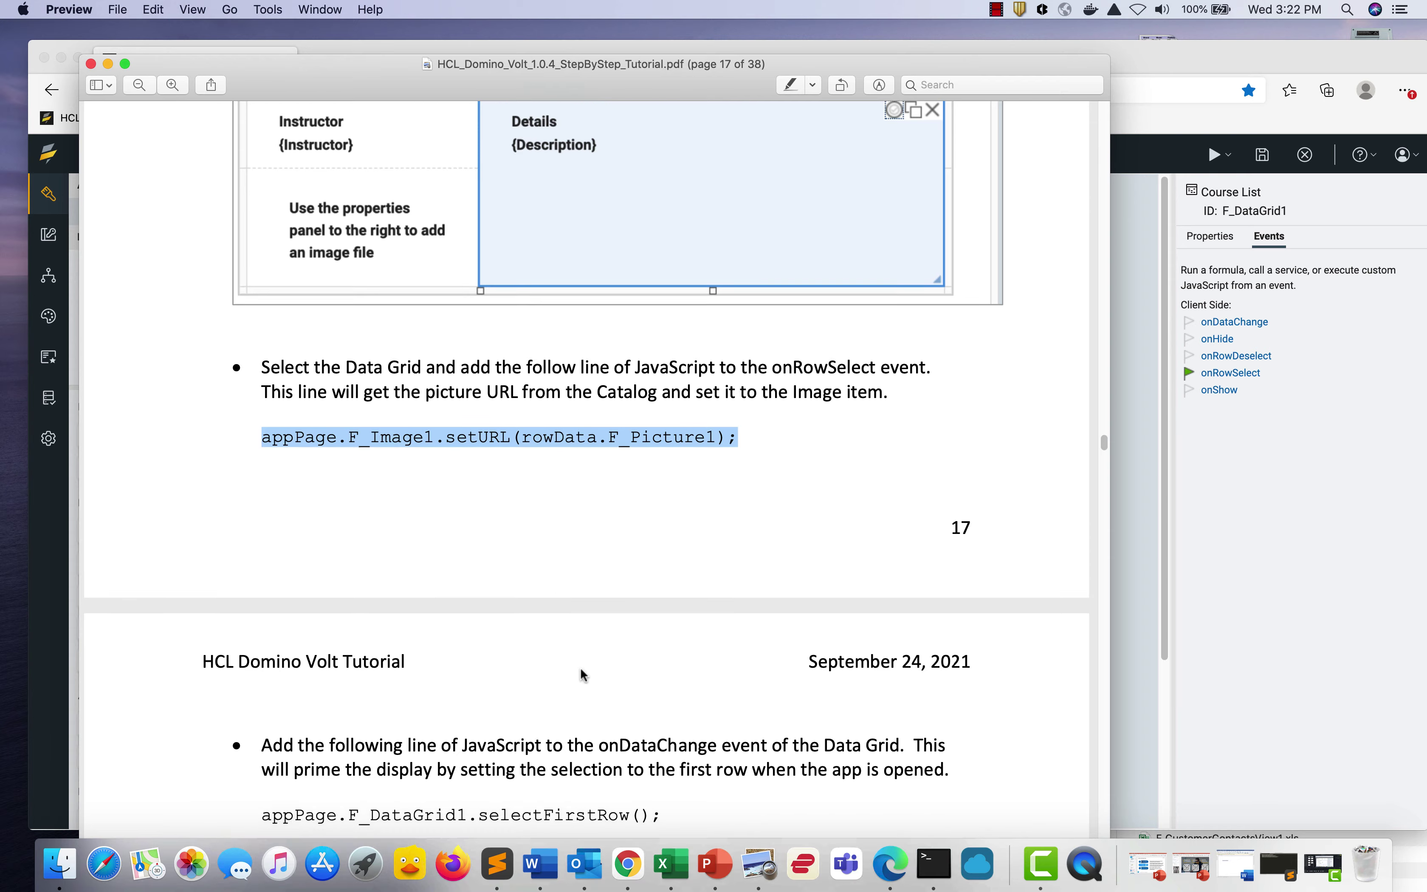
{"action": "scroll", "coordinate": [278, 634], "scroll_direction": "down", "scroll_amount": 5}
{"action": "left_click", "coordinate": [267, 625]}
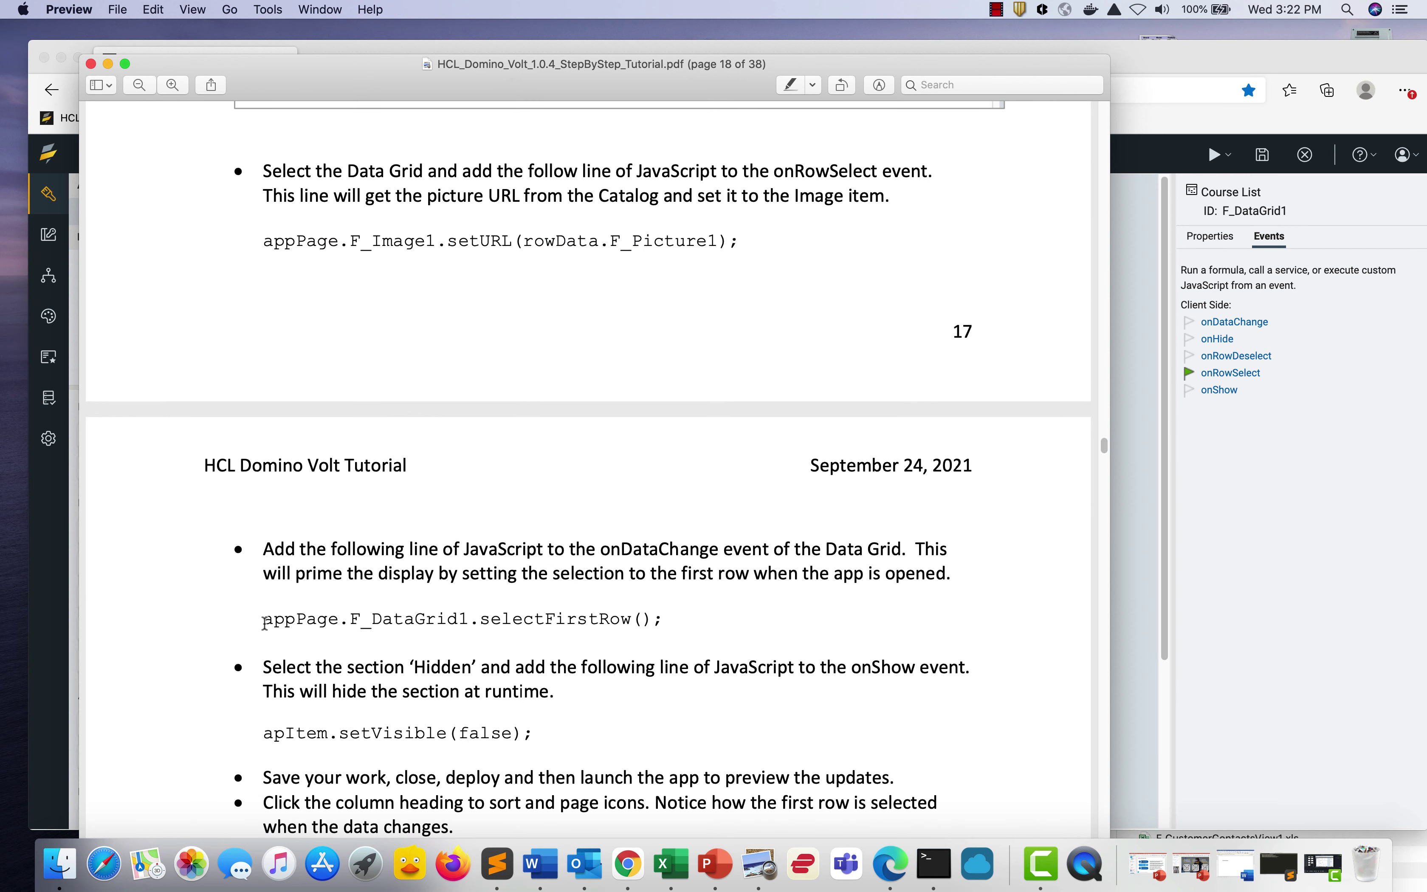
{"action": "left_click_drag", "start_coordinate": [262, 622], "coordinate": [601, 635]}
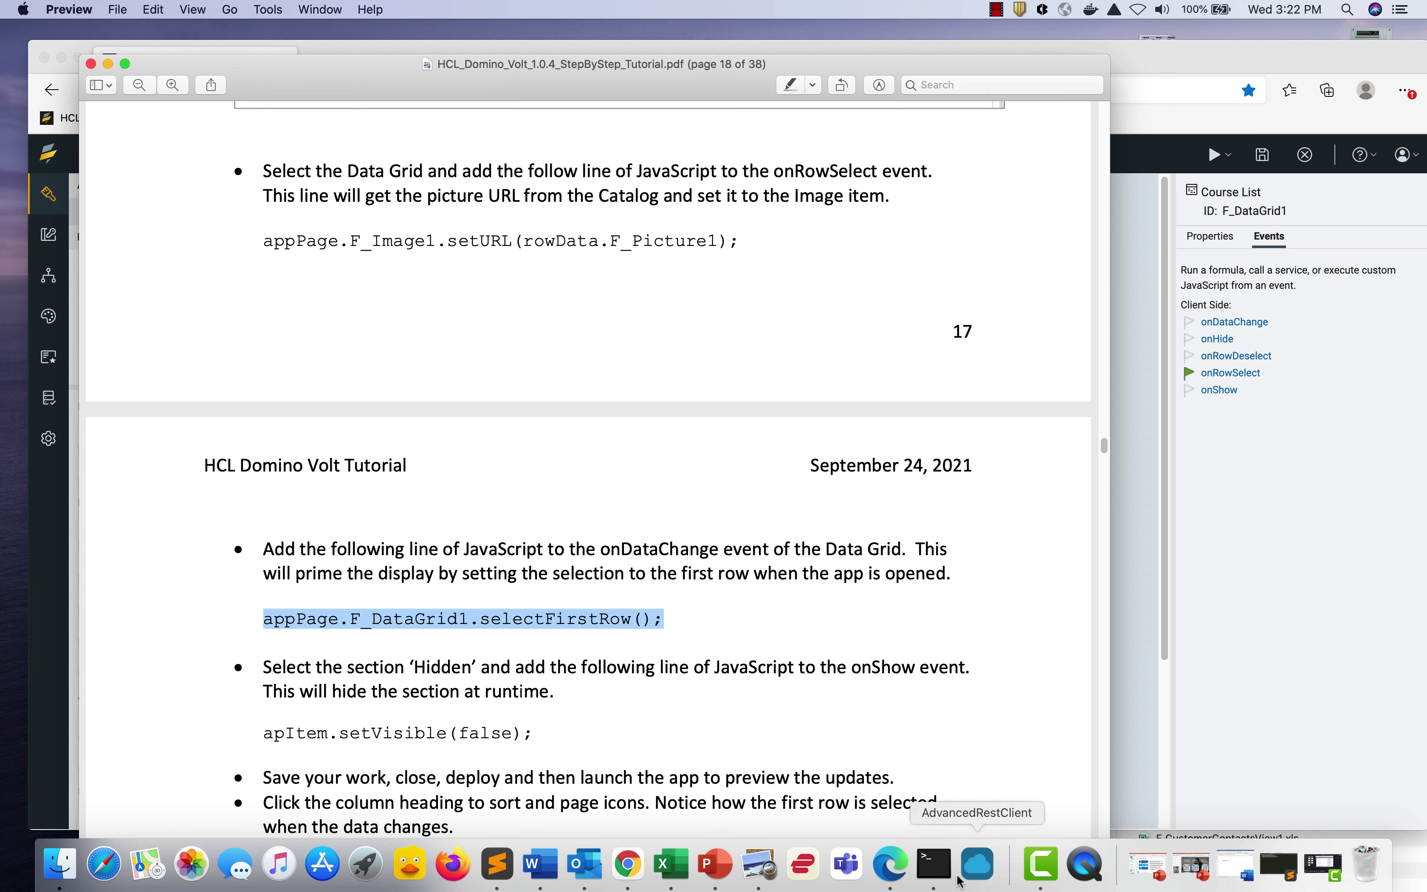
Return to Microsoft Edge and add appPage.F_DataGrid1.selectFirstRow(); to the Course List's onDataChange event
{"action": "left_click", "coordinate": [891, 866]}
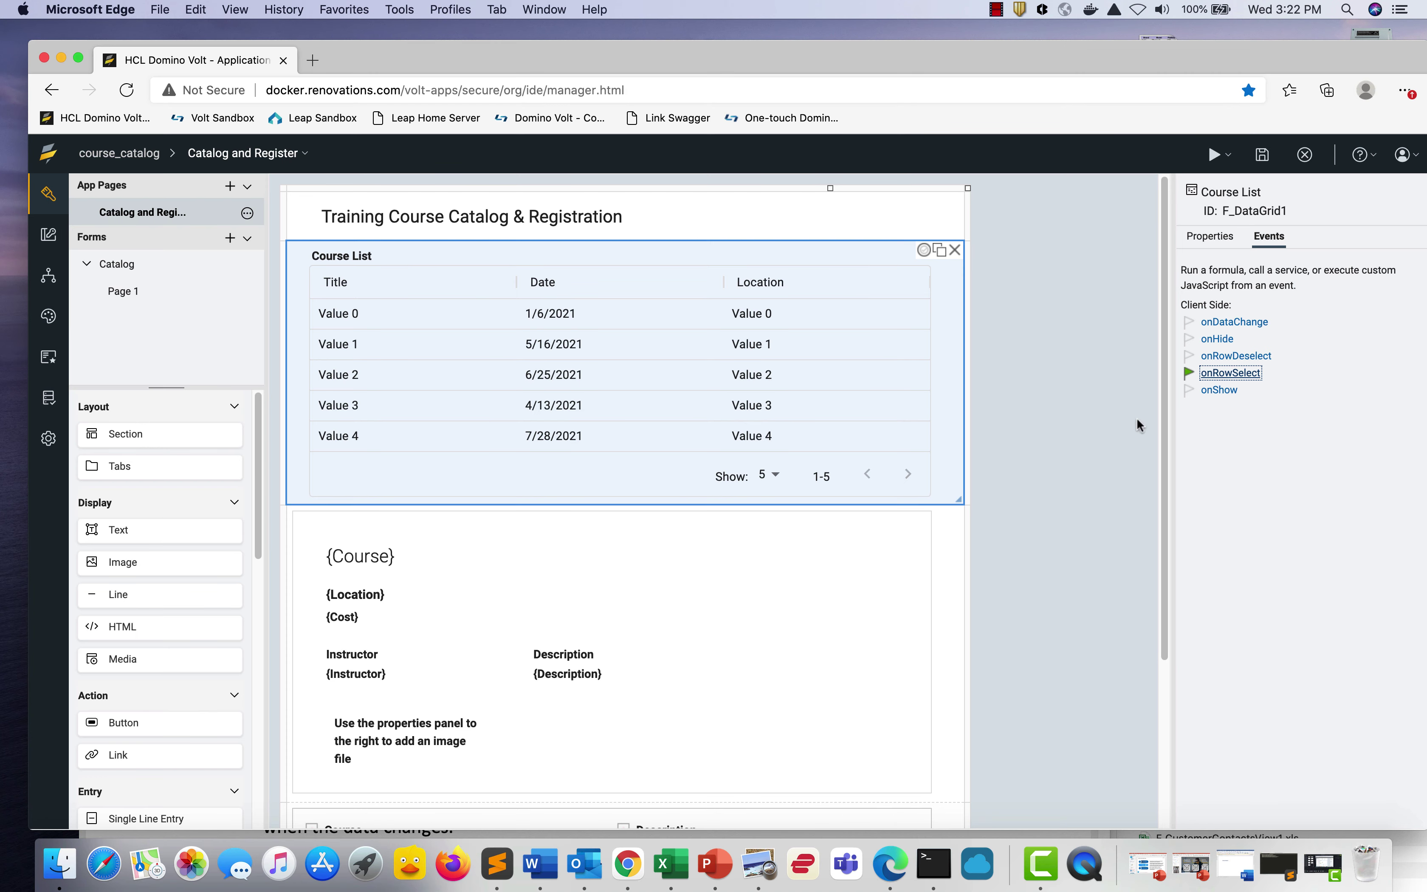
{"action": "left_click", "coordinate": [1232, 322]}
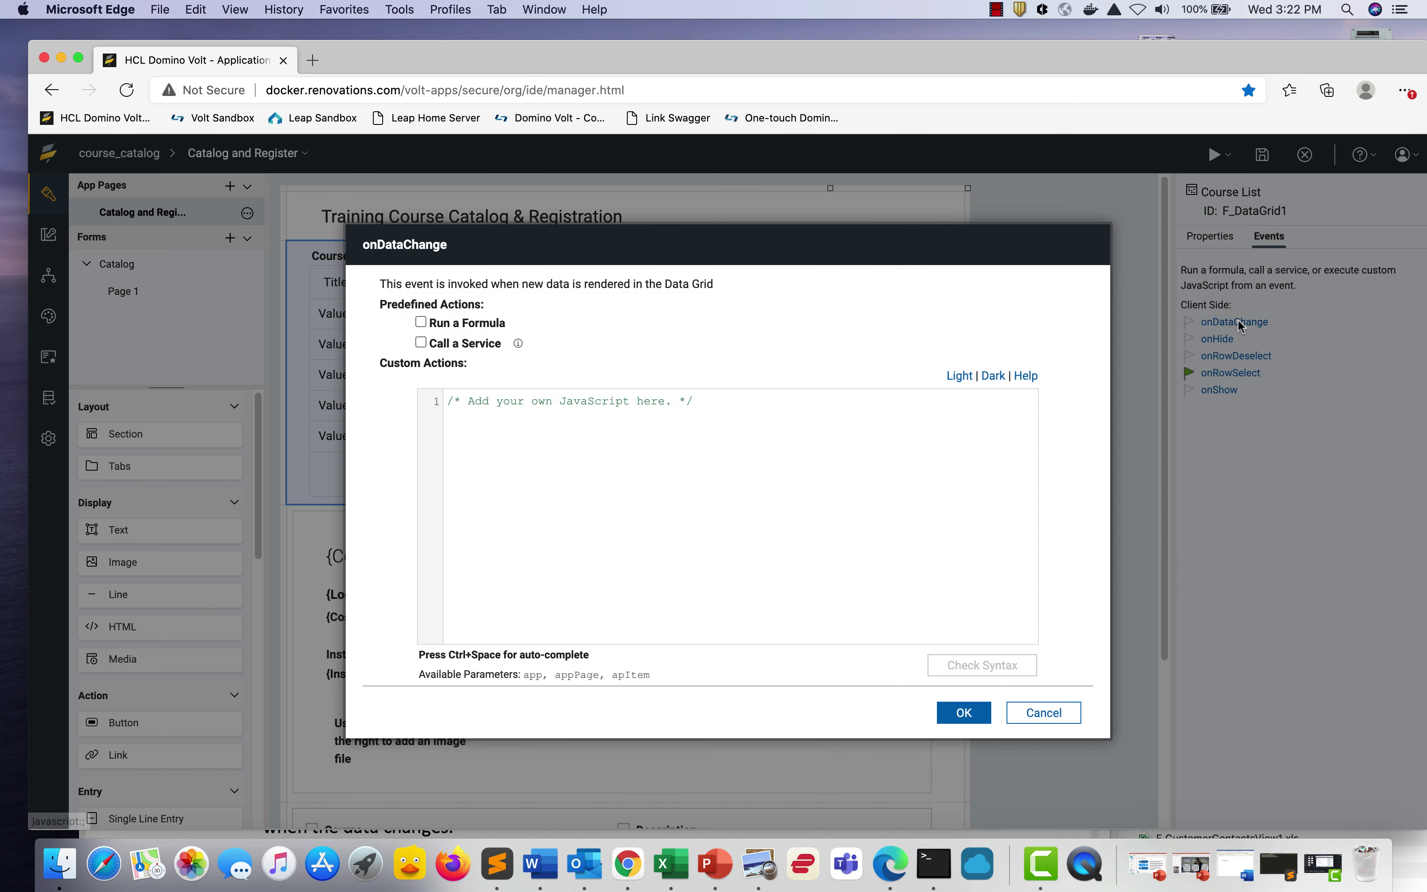
{"action": "left_click", "coordinate": [787, 409]}
{"action": "key", "text": "super+v"}
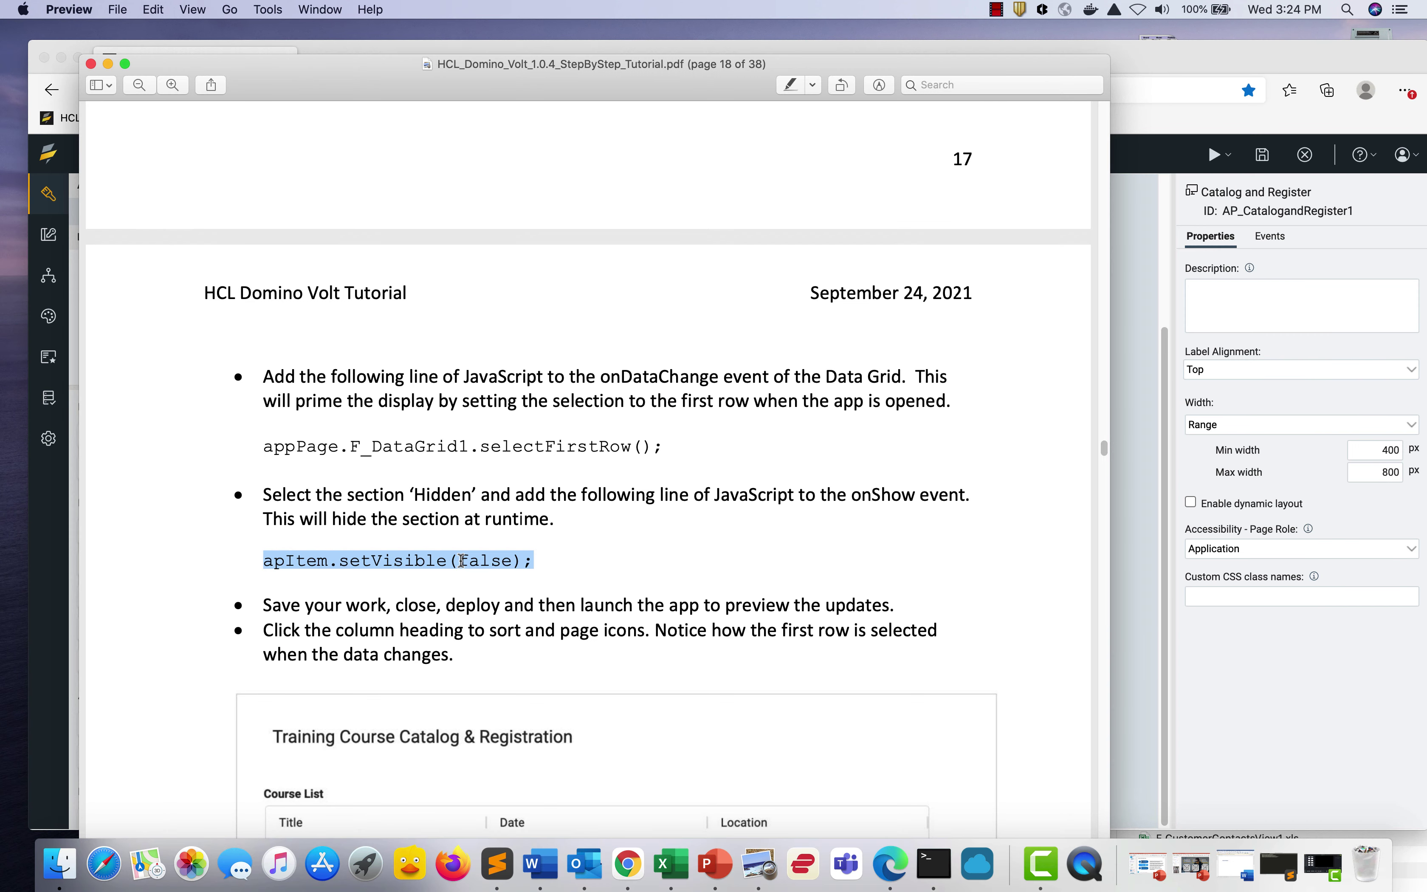
Copy apItem.setVisible(false); from the tutorial PDF, switch to Microsoft Edge and add it to the Hidden section's onShow event
{"action": "right_click", "coordinate": [461, 560]}
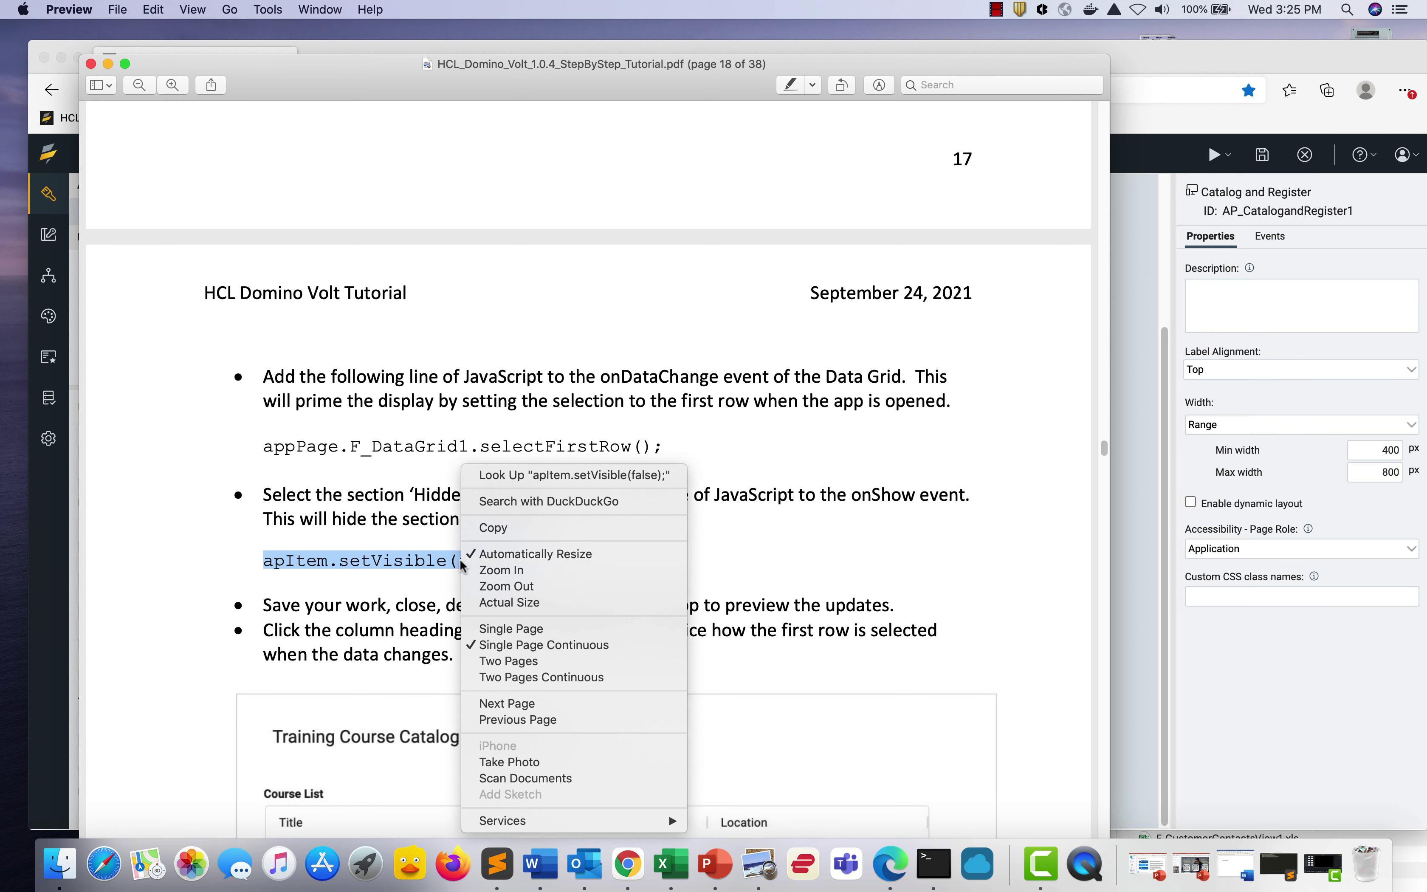
{"action": "left_click", "coordinate": [482, 529]}
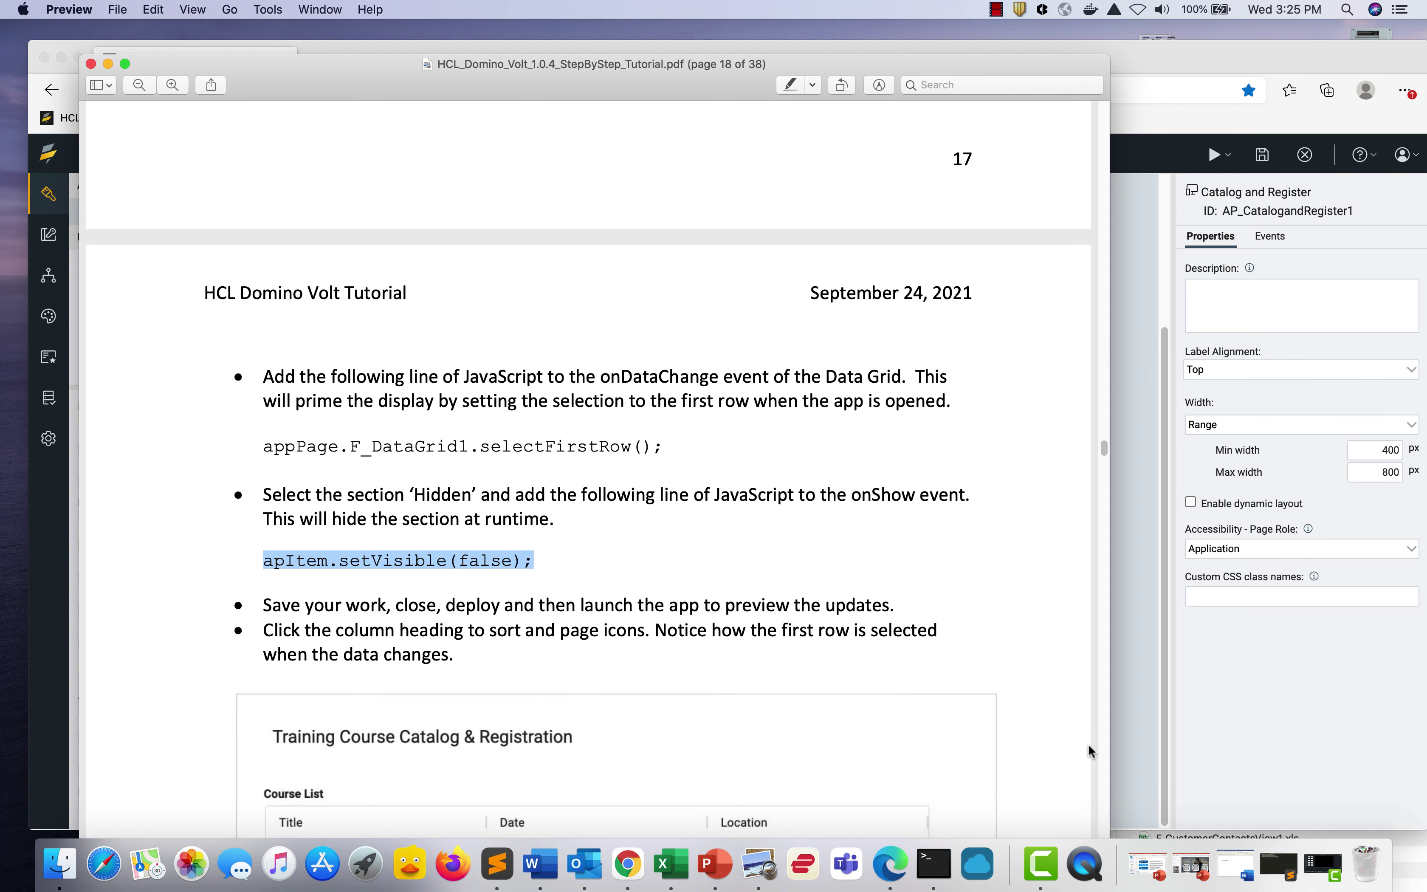
{"action": "left_click", "coordinate": [1141, 751]}
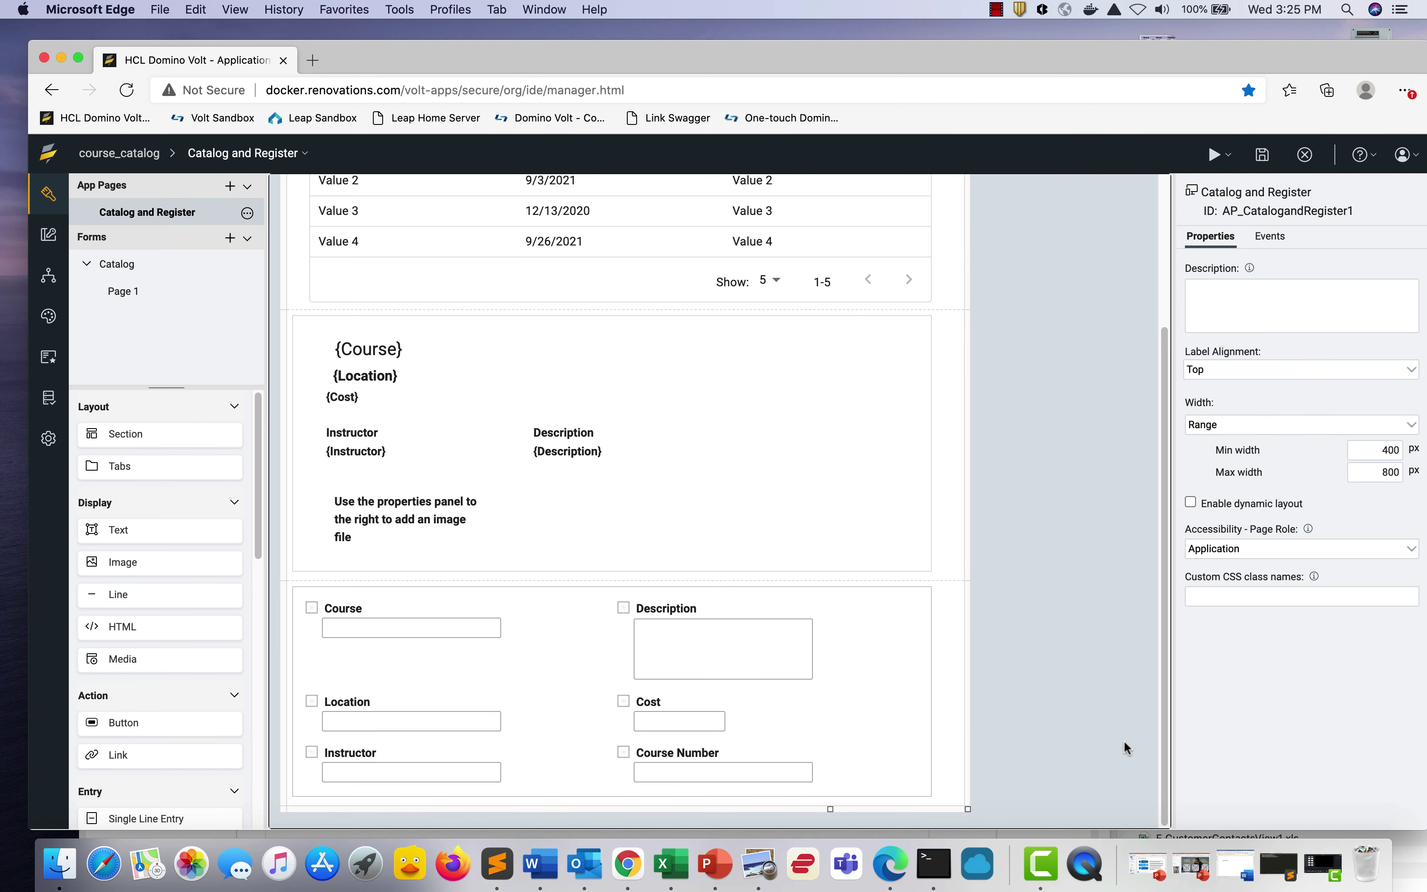
{"action": "left_click", "coordinate": [931, 656]}
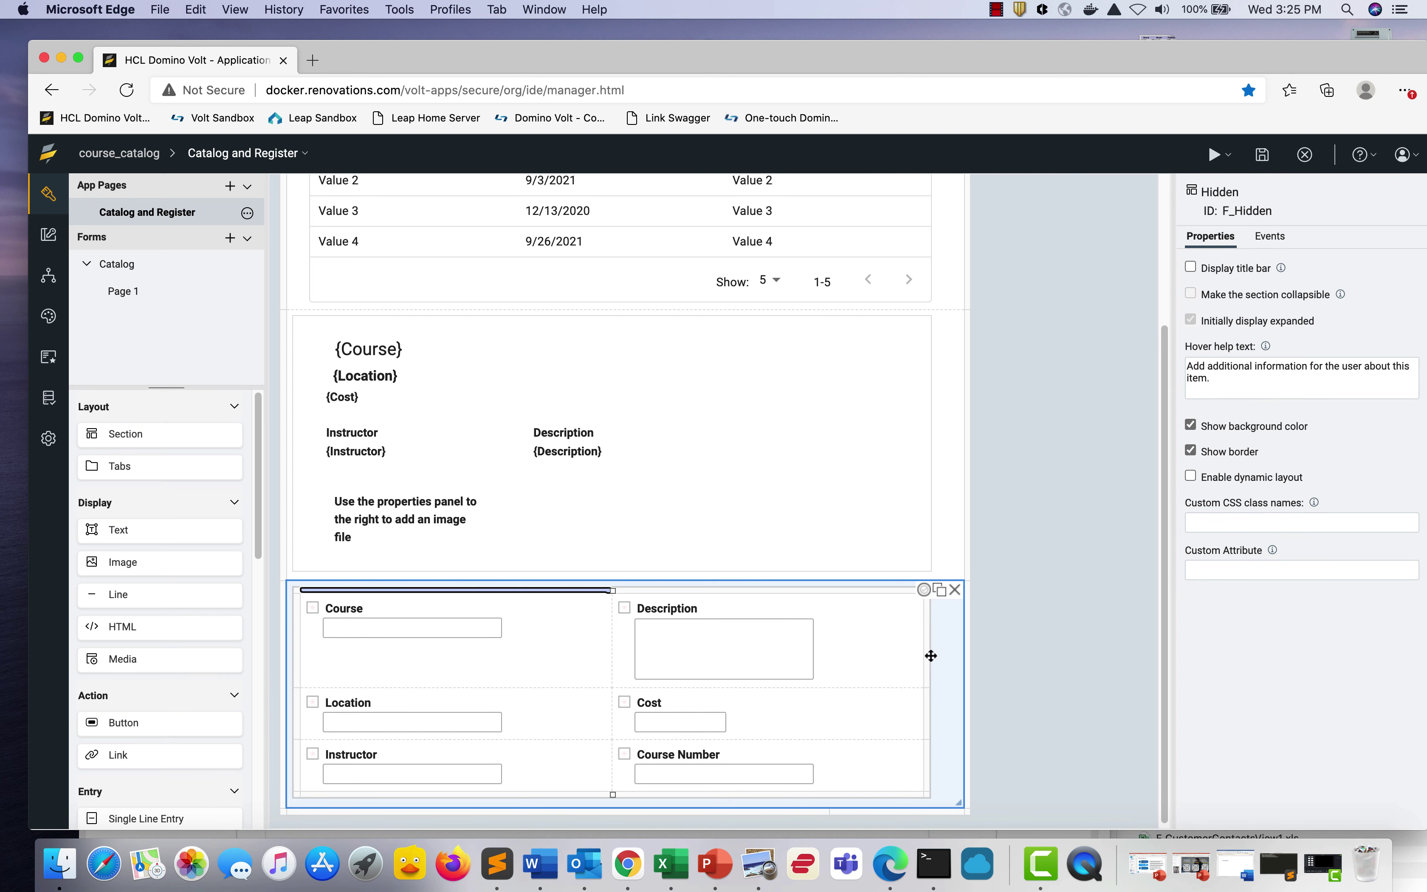
{"action": "left_click", "coordinate": [1277, 237]}
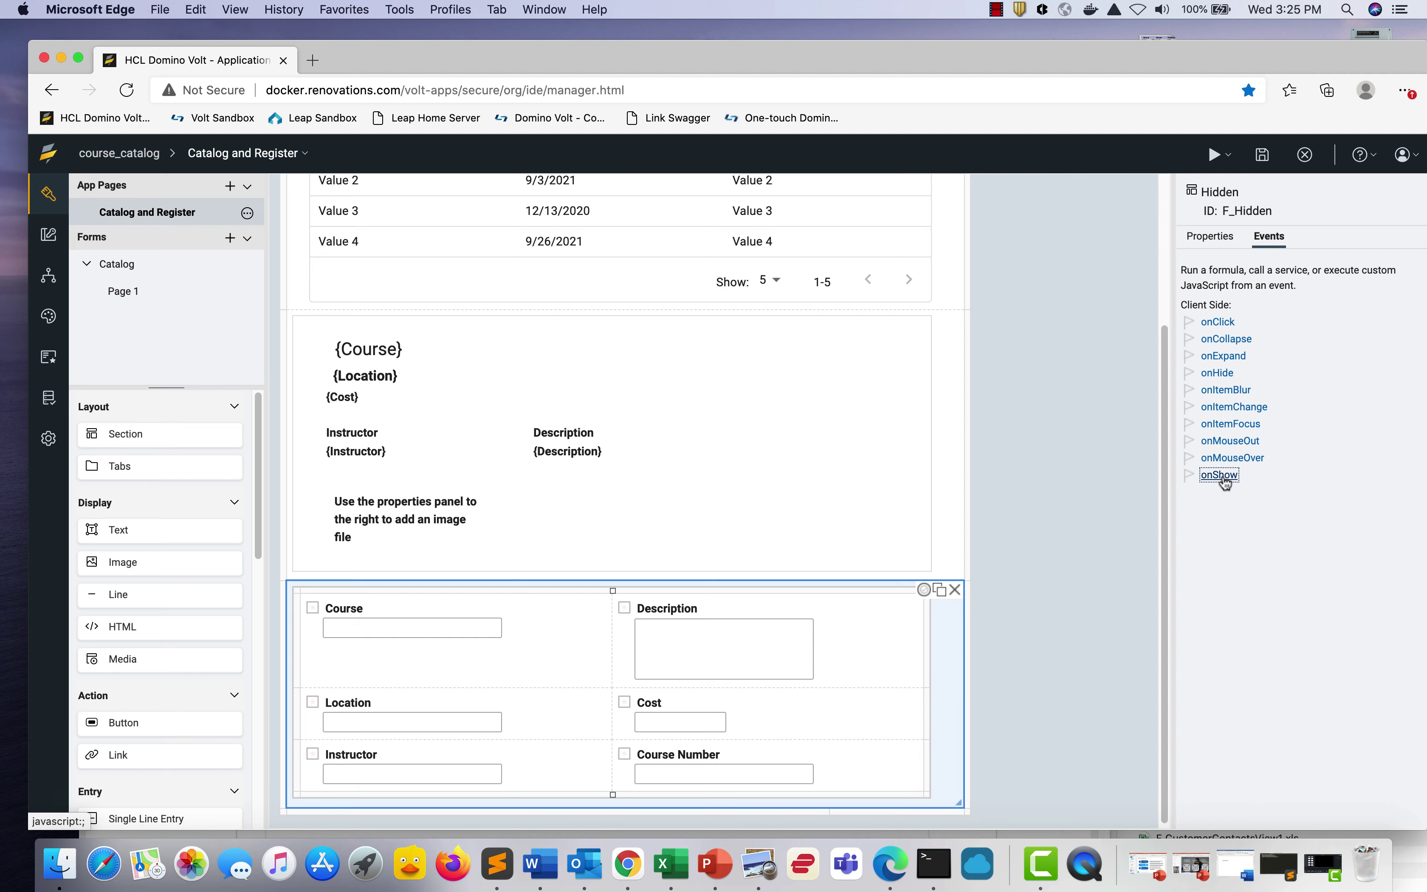
{"action": "left_click", "coordinate": [1222, 475]}
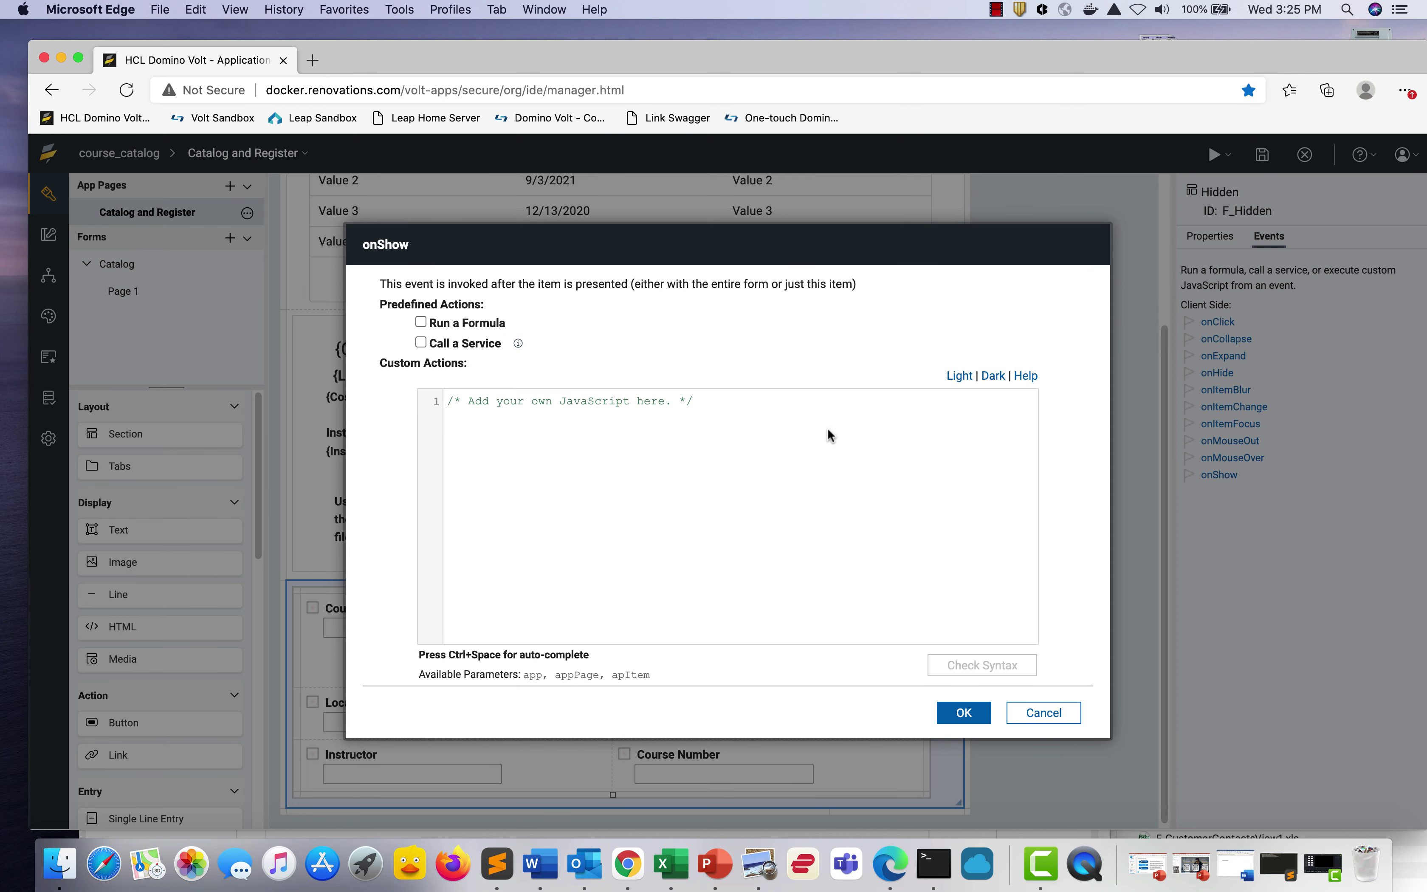
{"action": "key", "text": "super+v"}
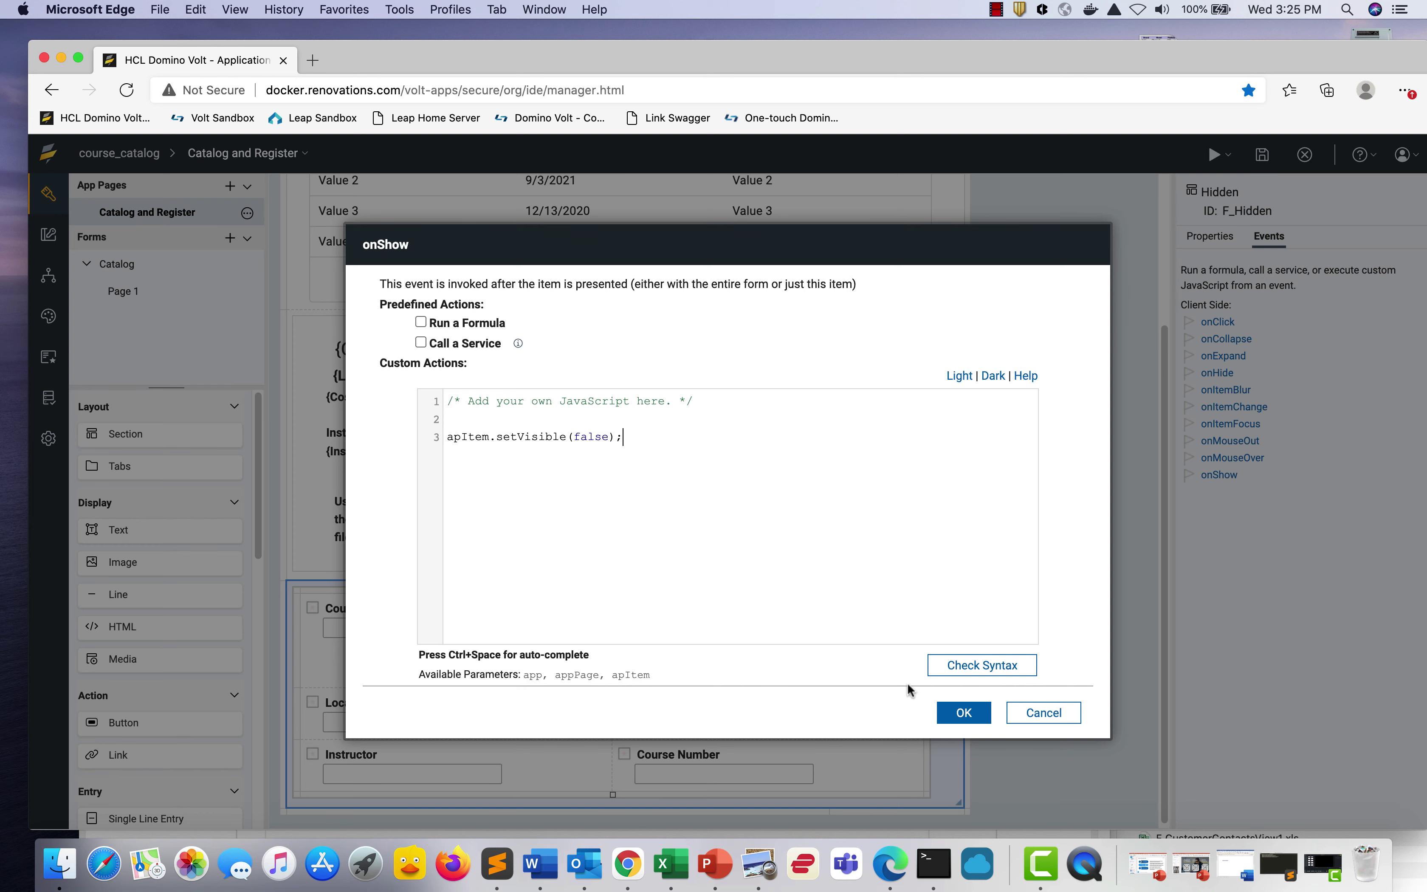
{"action": "left_click", "coordinate": [963, 713]}
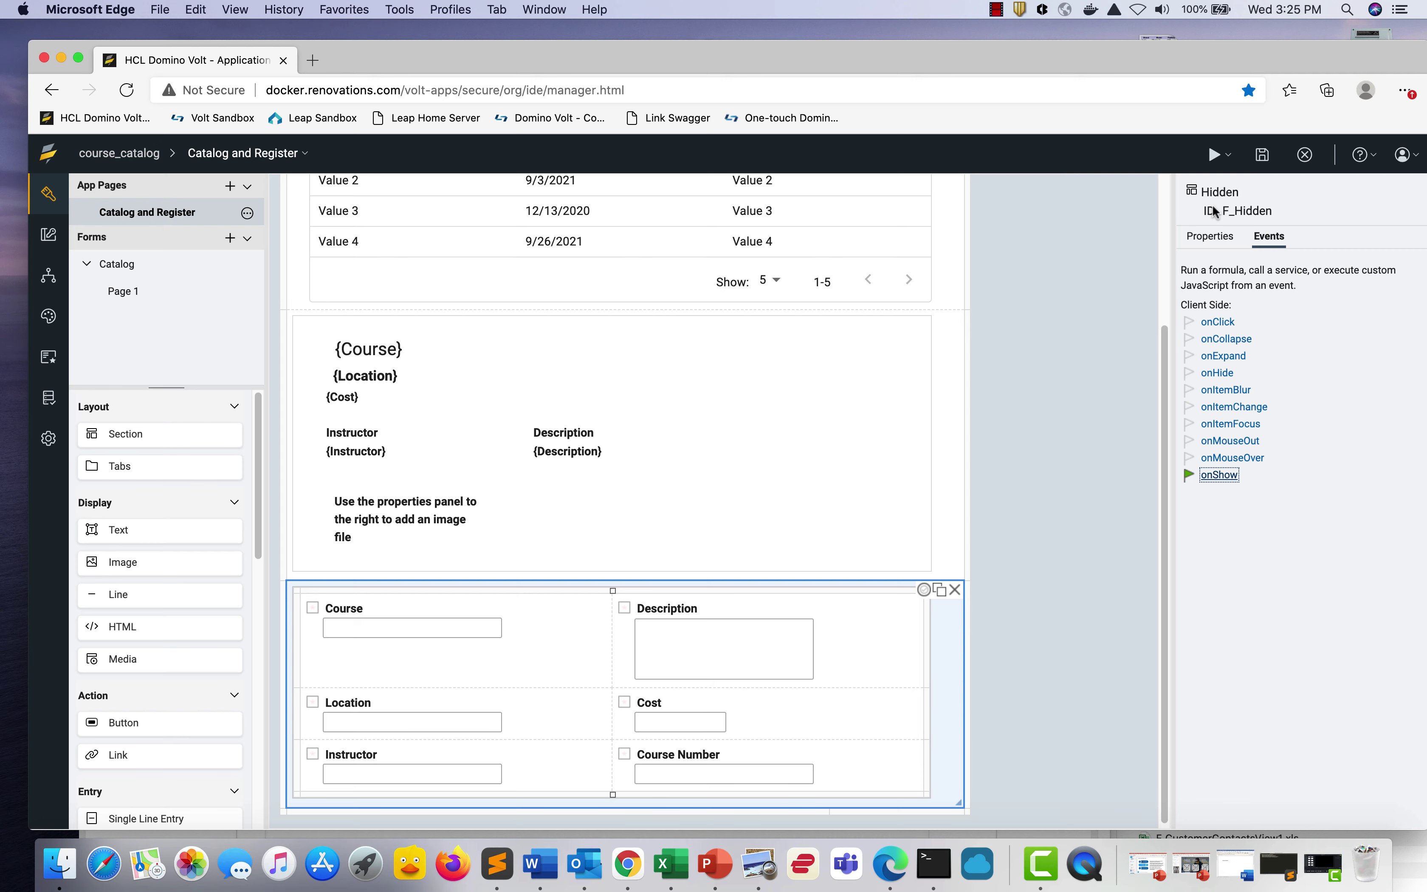
Save and close the course_catalog application, and deploy its saved changes to the running version
{"action": "left_click", "coordinate": [1261, 155]}
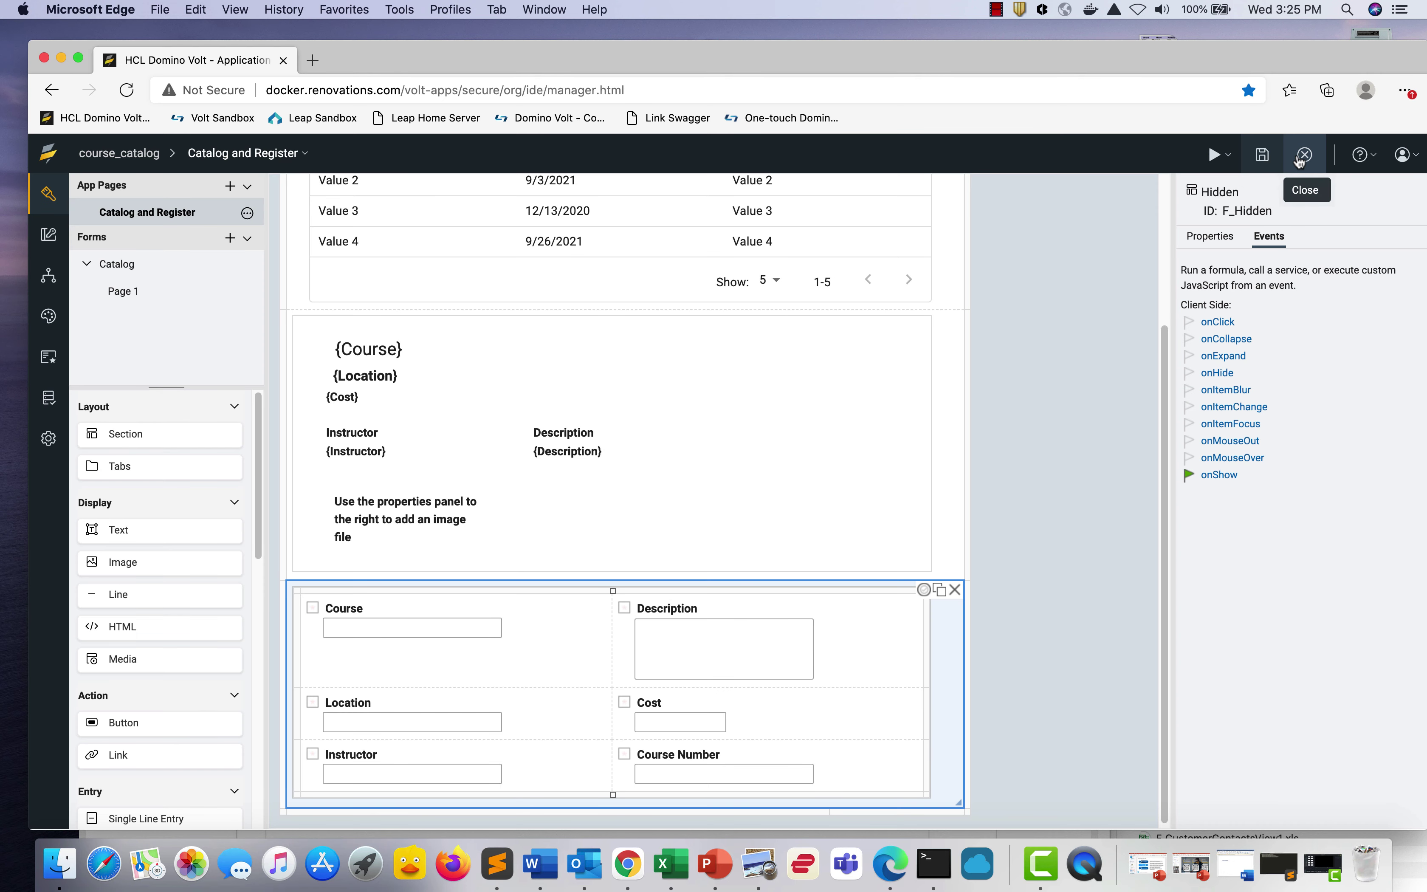
{"action": "left_click", "coordinate": [1303, 155]}
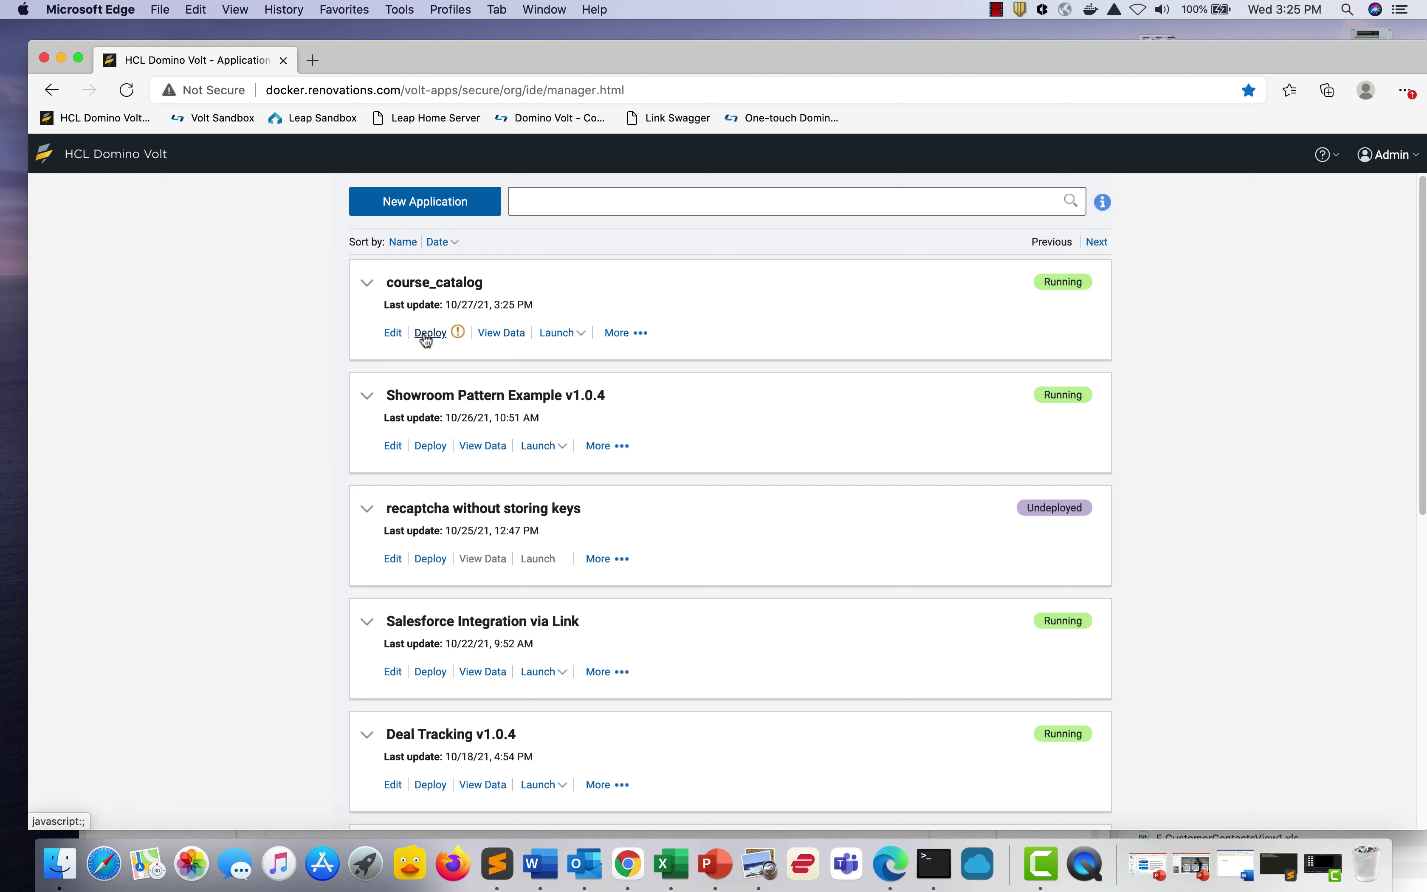
{"action": "left_click", "coordinate": [425, 334]}
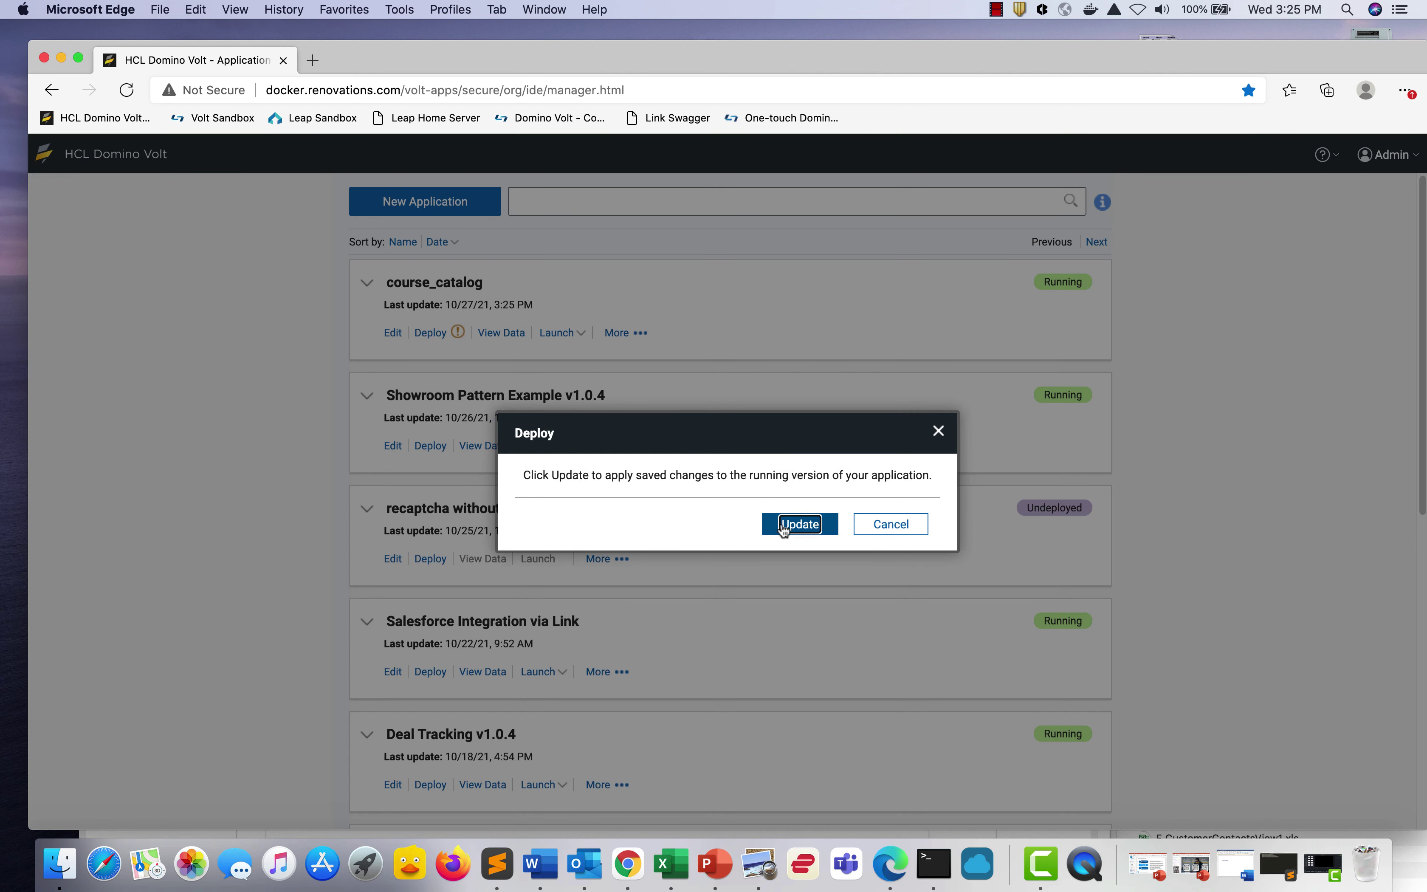
{"action": "left_click", "coordinate": [782, 524]}
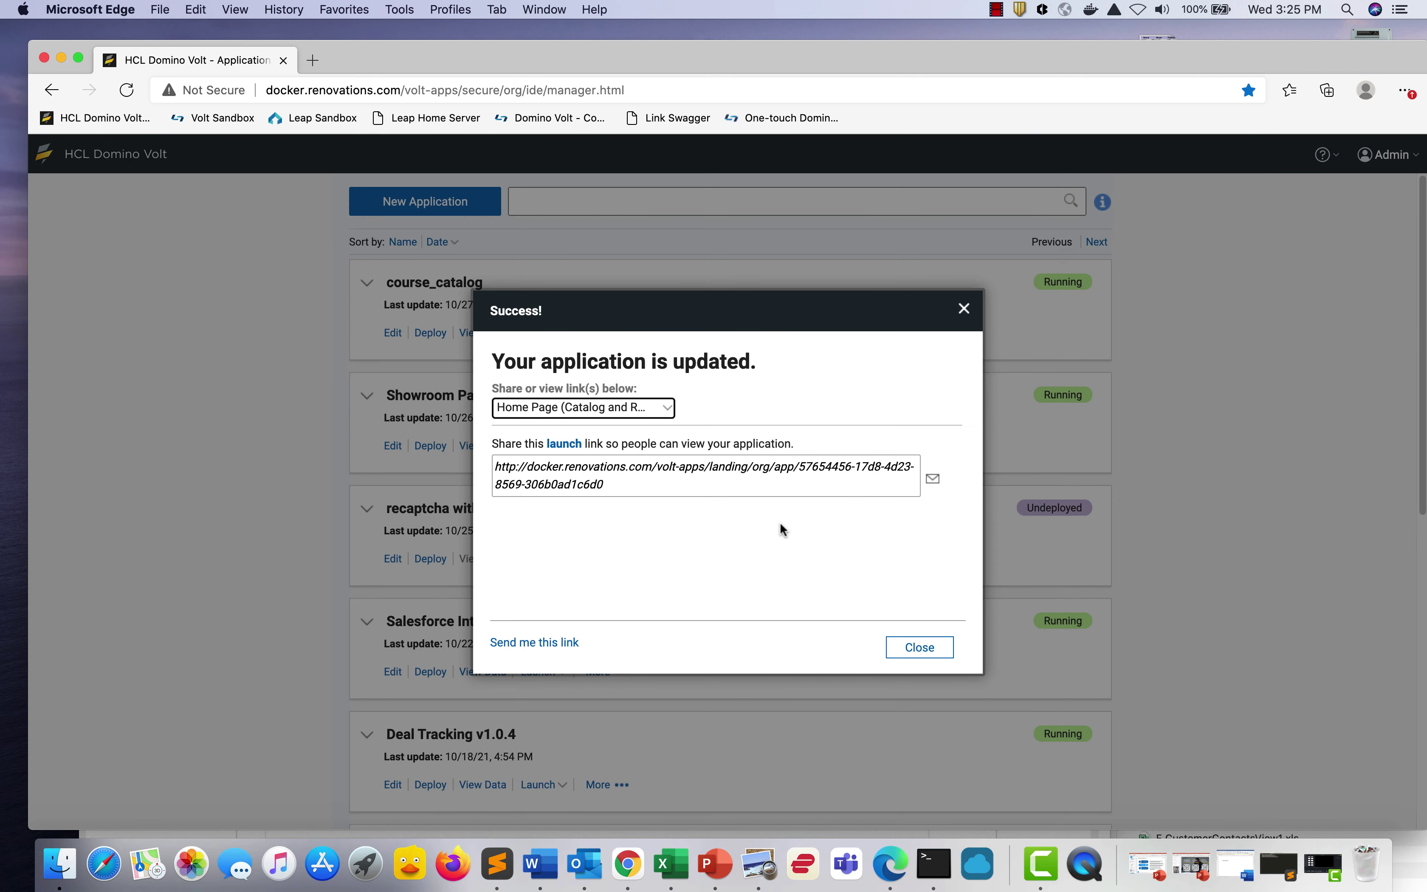
{"action": "left_click", "coordinate": [933, 649]}
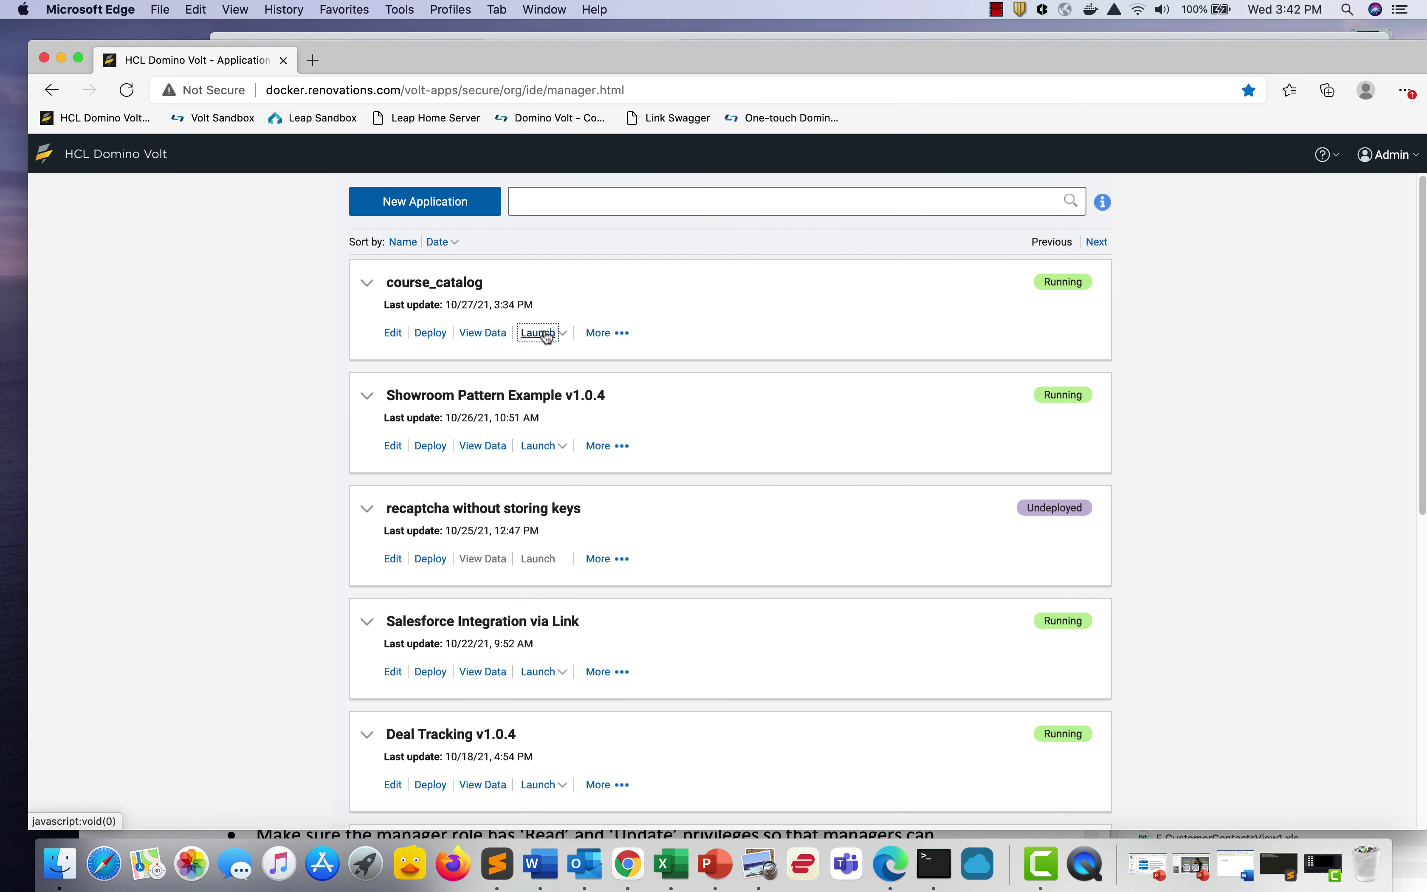
Launch course_catalog and test the details display by selecting the Leadership and Advanced Domino Volt rows in the Course List
{"action": "left_click", "coordinate": [538, 332]}
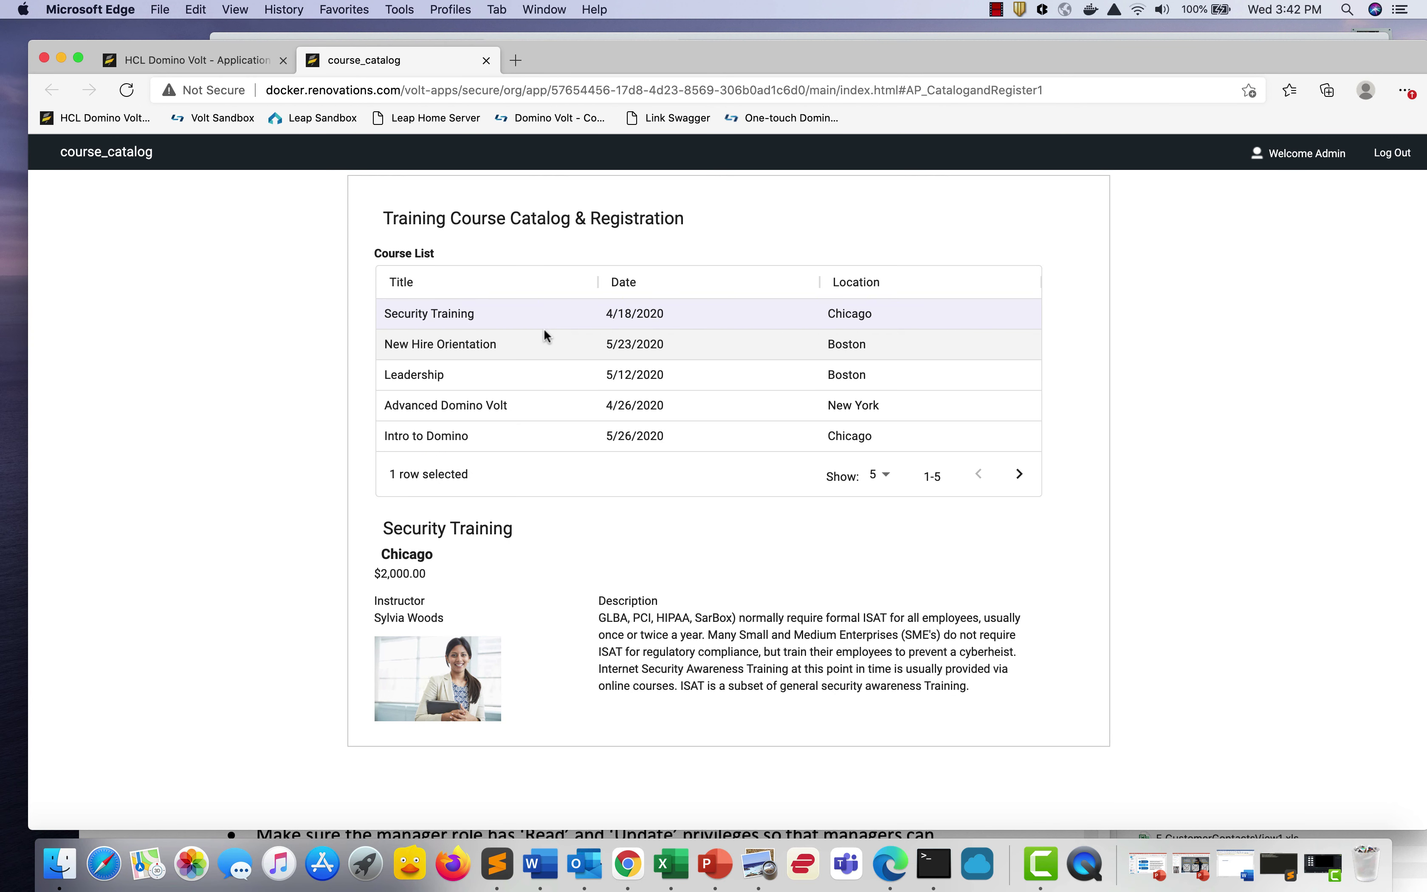
{"action": "left_click", "coordinate": [505, 375]}
{"action": "left_click", "coordinate": [498, 404]}
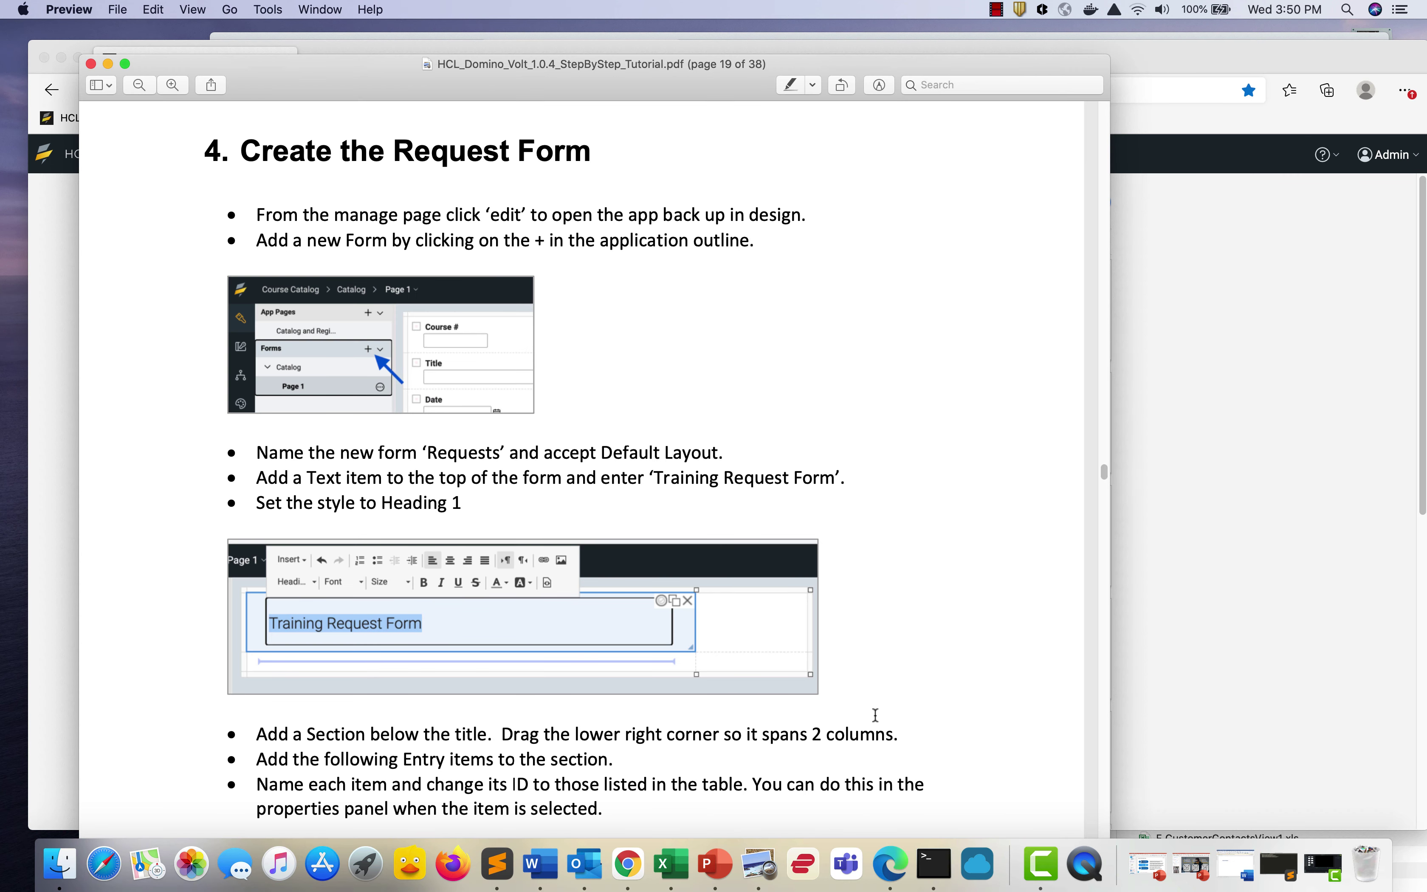
Switch from the tutorial PDF to Microsoft Edge and open the course_catalog application for editing
{"action": "left_click", "coordinate": [889, 867]}
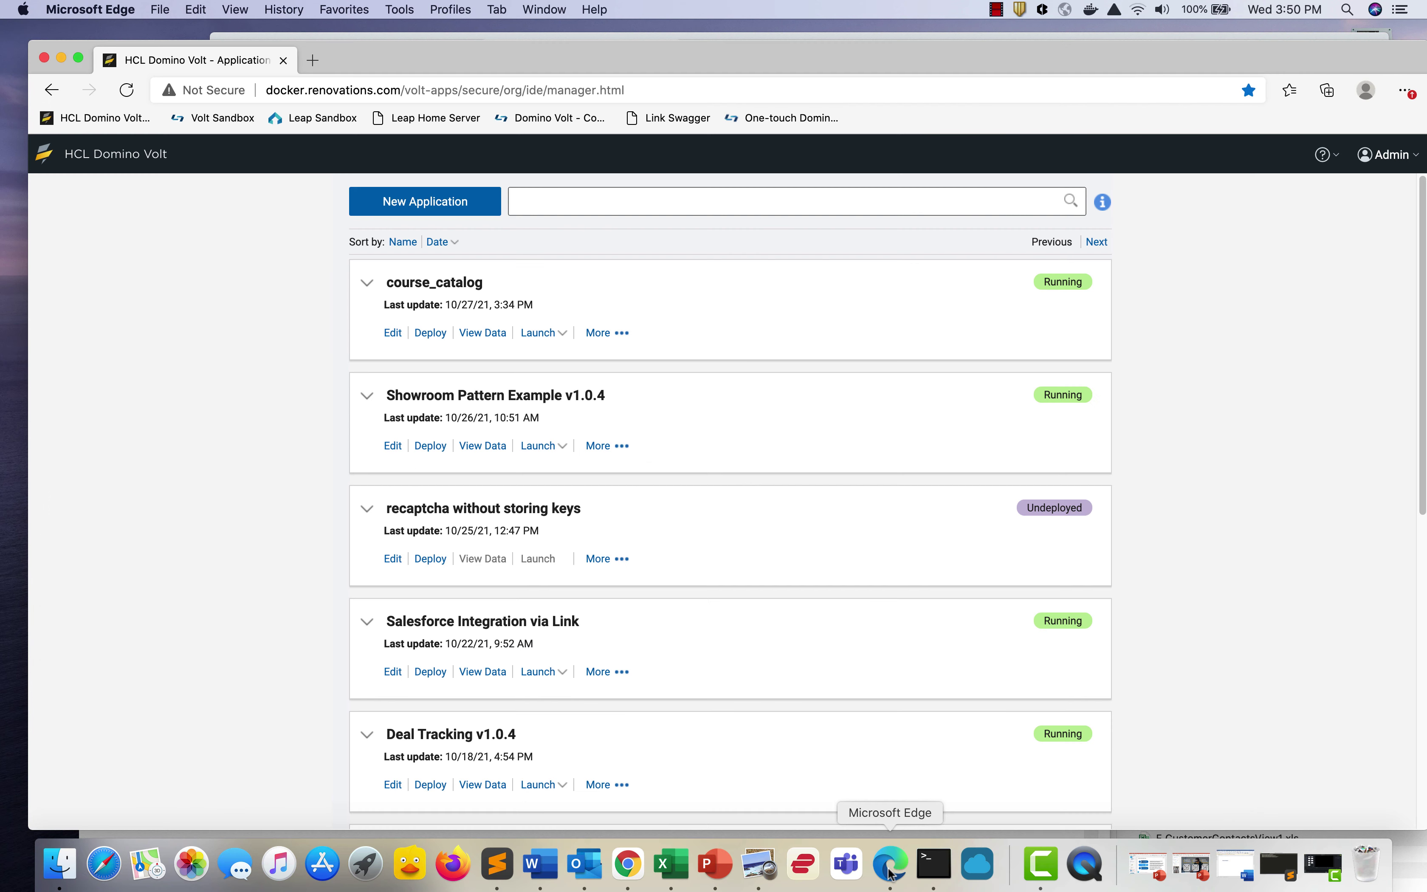
{"action": "left_click", "coordinate": [391, 334]}
{"action": "left_click", "coordinate": [809, 563]}
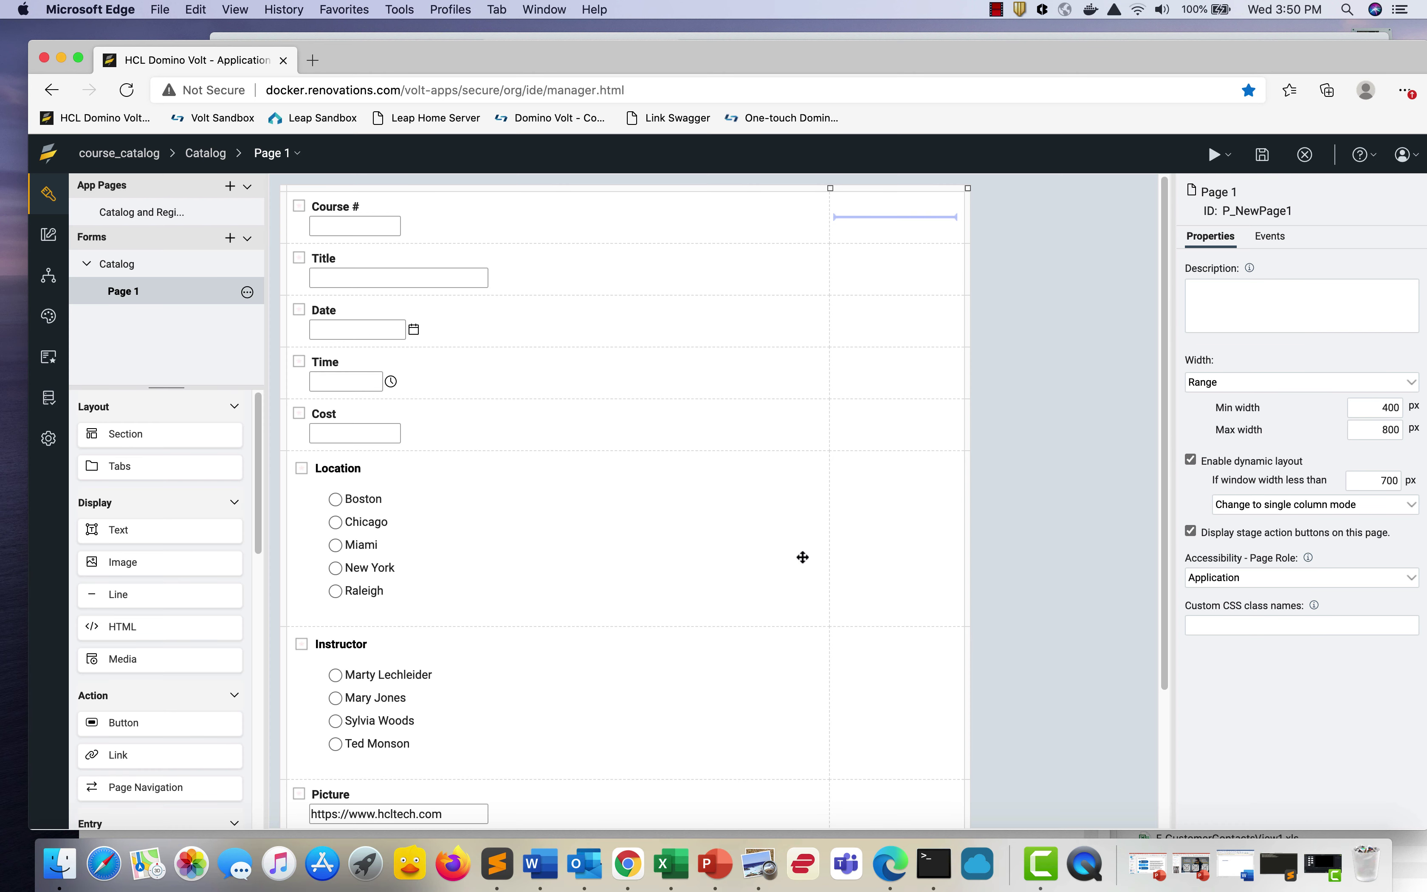
Create a new form named Requests with the default layout
{"action": "left_click", "coordinate": [230, 237]}
{"action": "key", "text": "BackSpace"}
{"action": "key", "text": "BackSpace"}
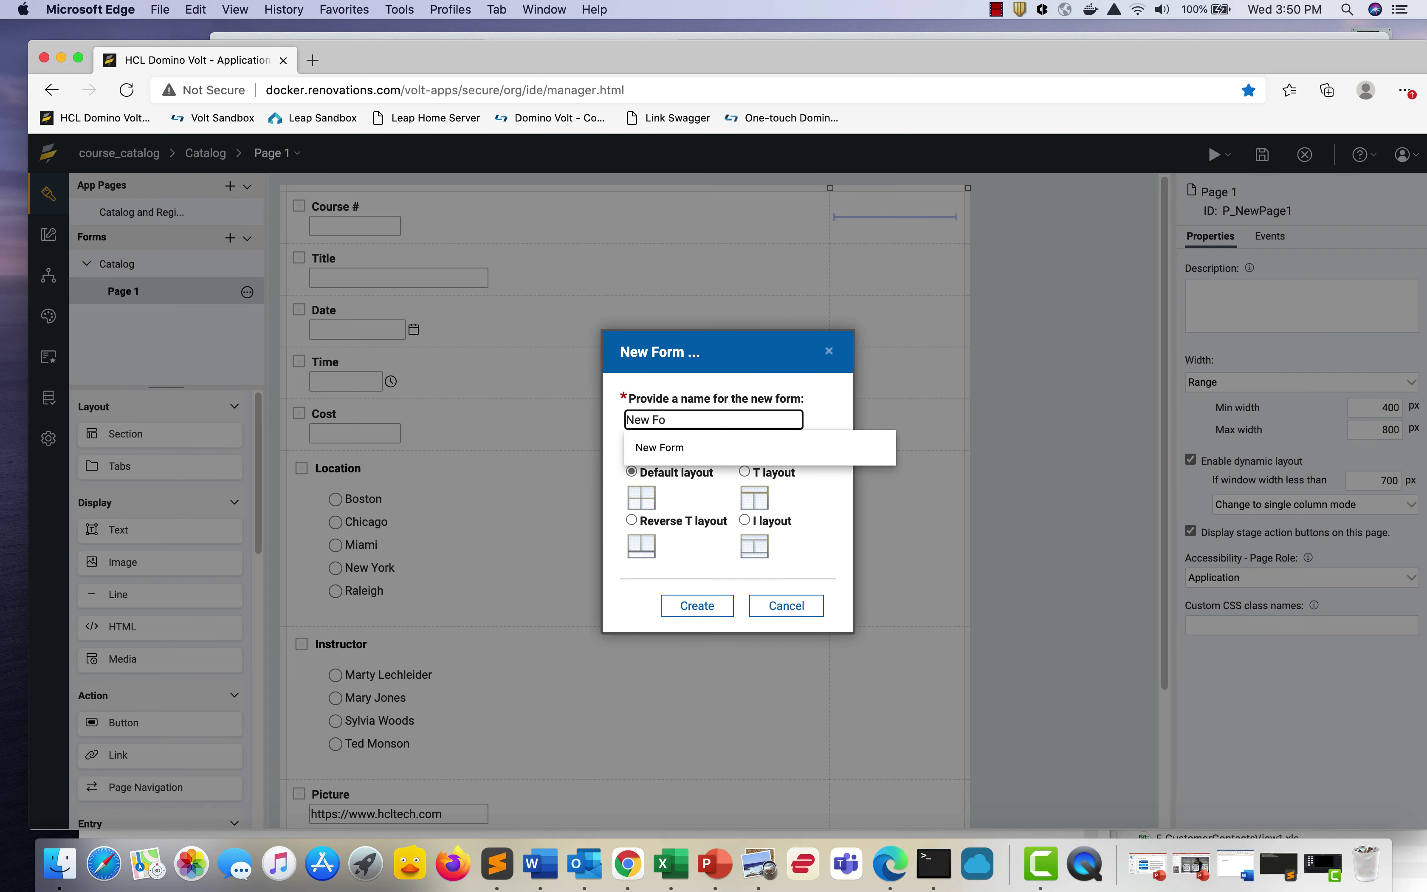
{"action": "key", "text": "BackSpace"}
{"action": "key", "text": "BackSpace"}
{"action": "key", "text": "BackSpace"}
{"action": "type", "text": "R"}
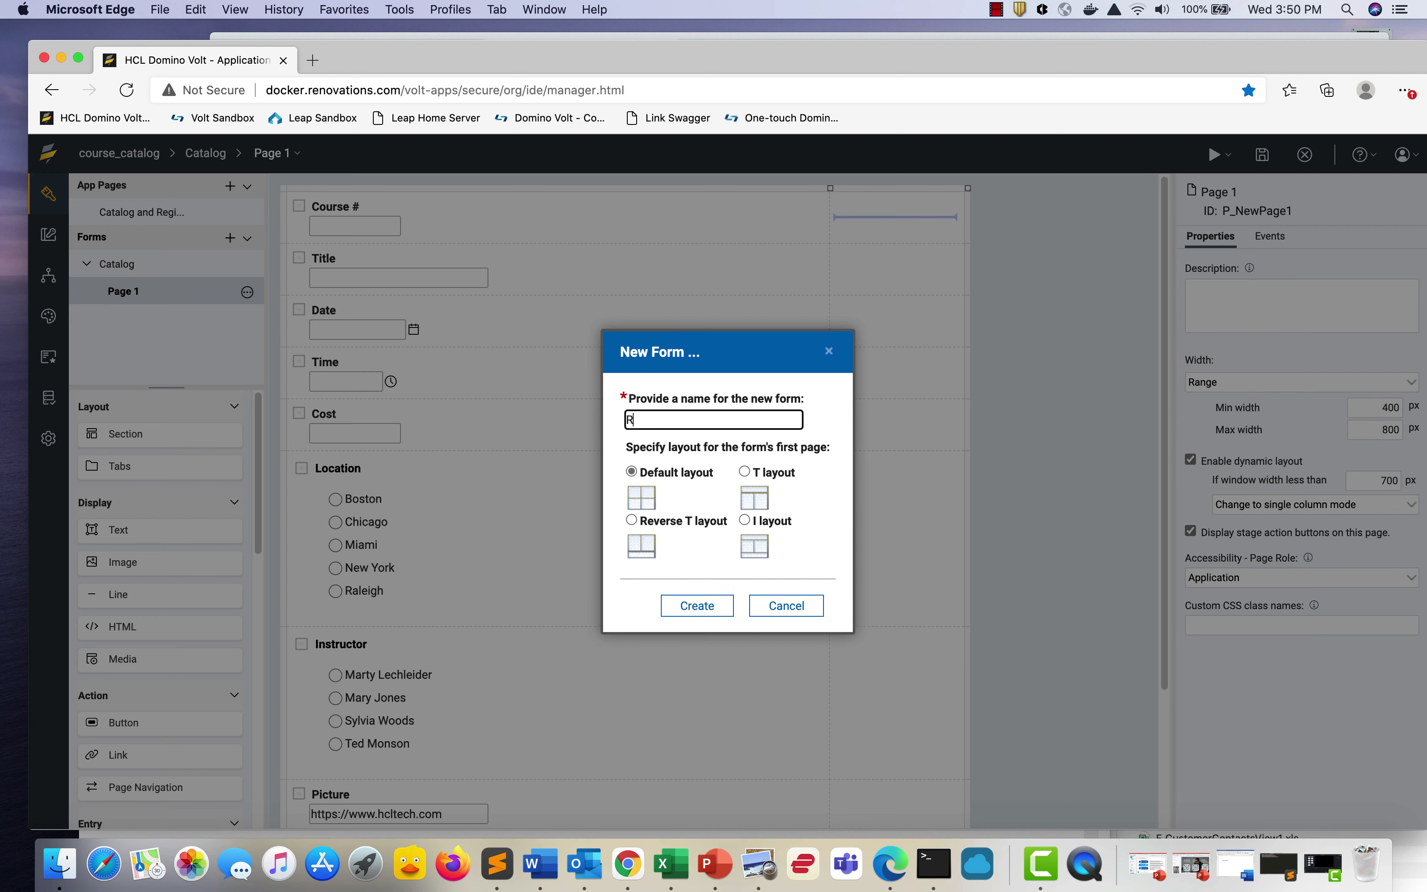
{"action": "type", "text": "equests"}
{"action": "left_click", "coordinate": [702, 608]}
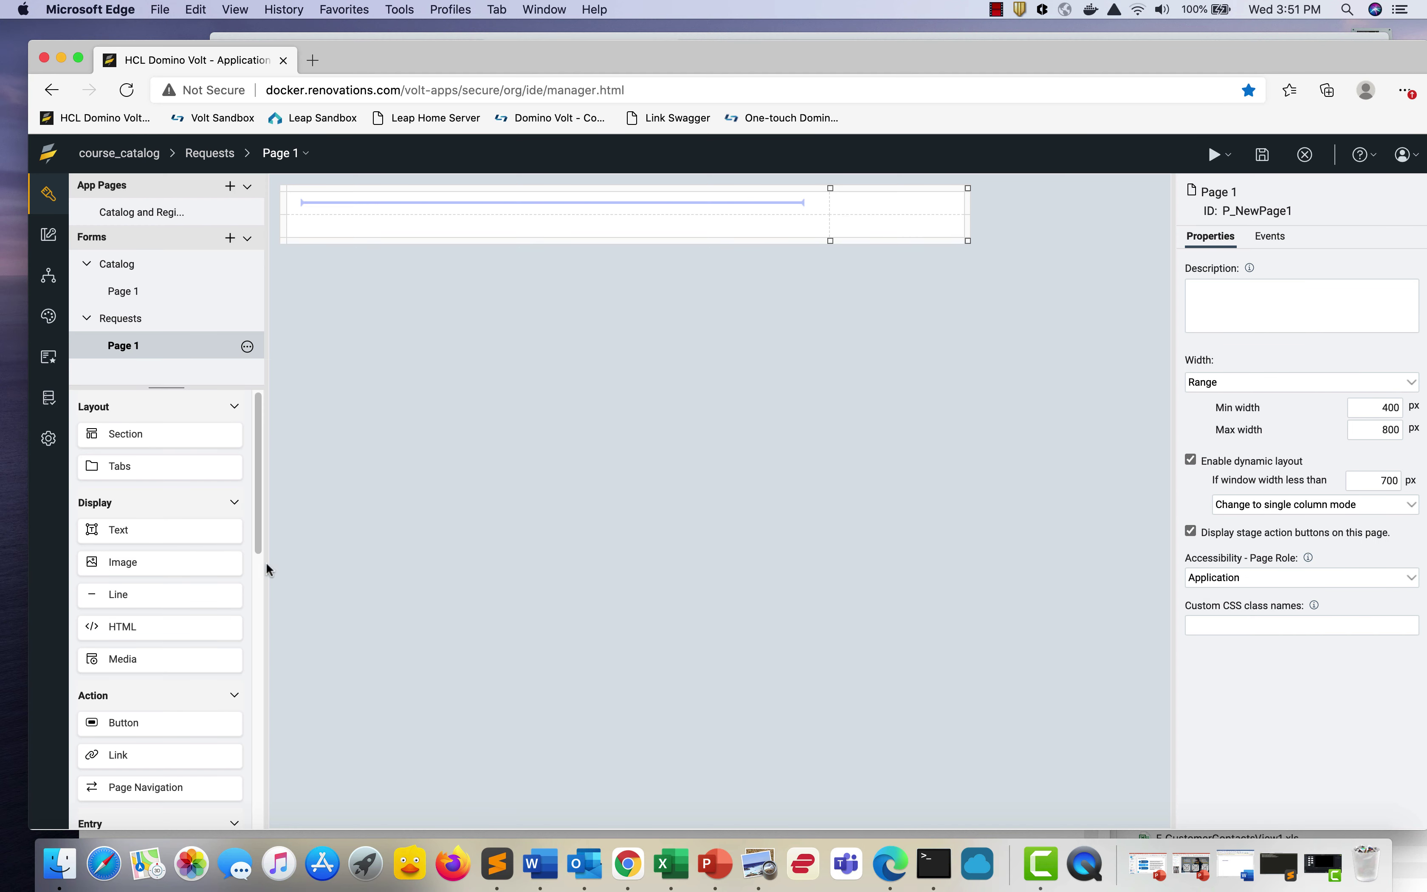
Add a text item reading Training Request Form at the top of the Requests form and format it as Heading 1
{"action": "left_click_drag", "start_coordinate": [167, 539], "coordinate": [448, 217]}
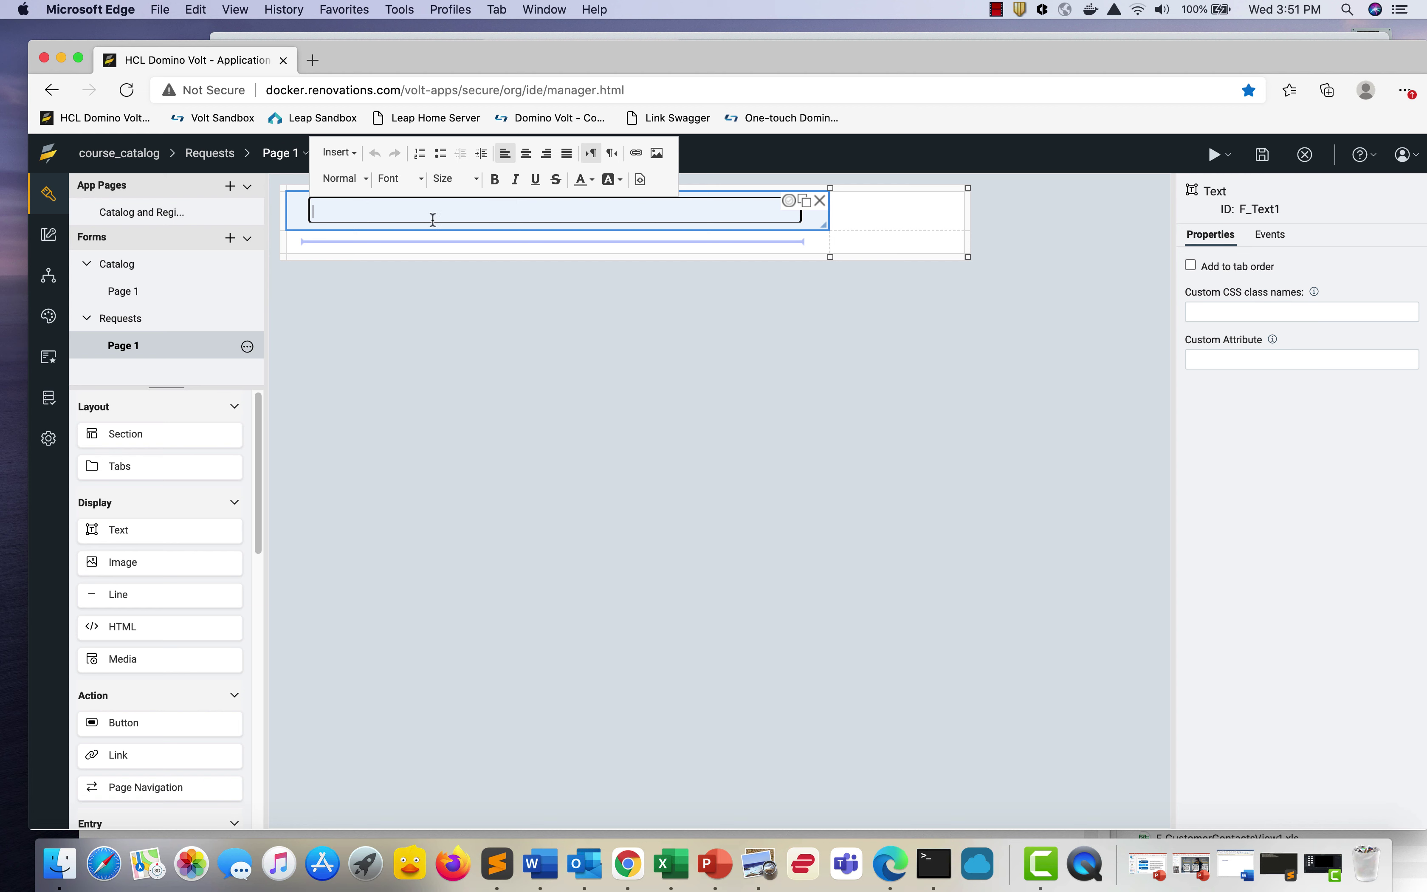
{"action": "key", "text": "super+v"}
{"action": "left_click_drag", "start_coordinate": [442, 210], "coordinate": [315, 204]}
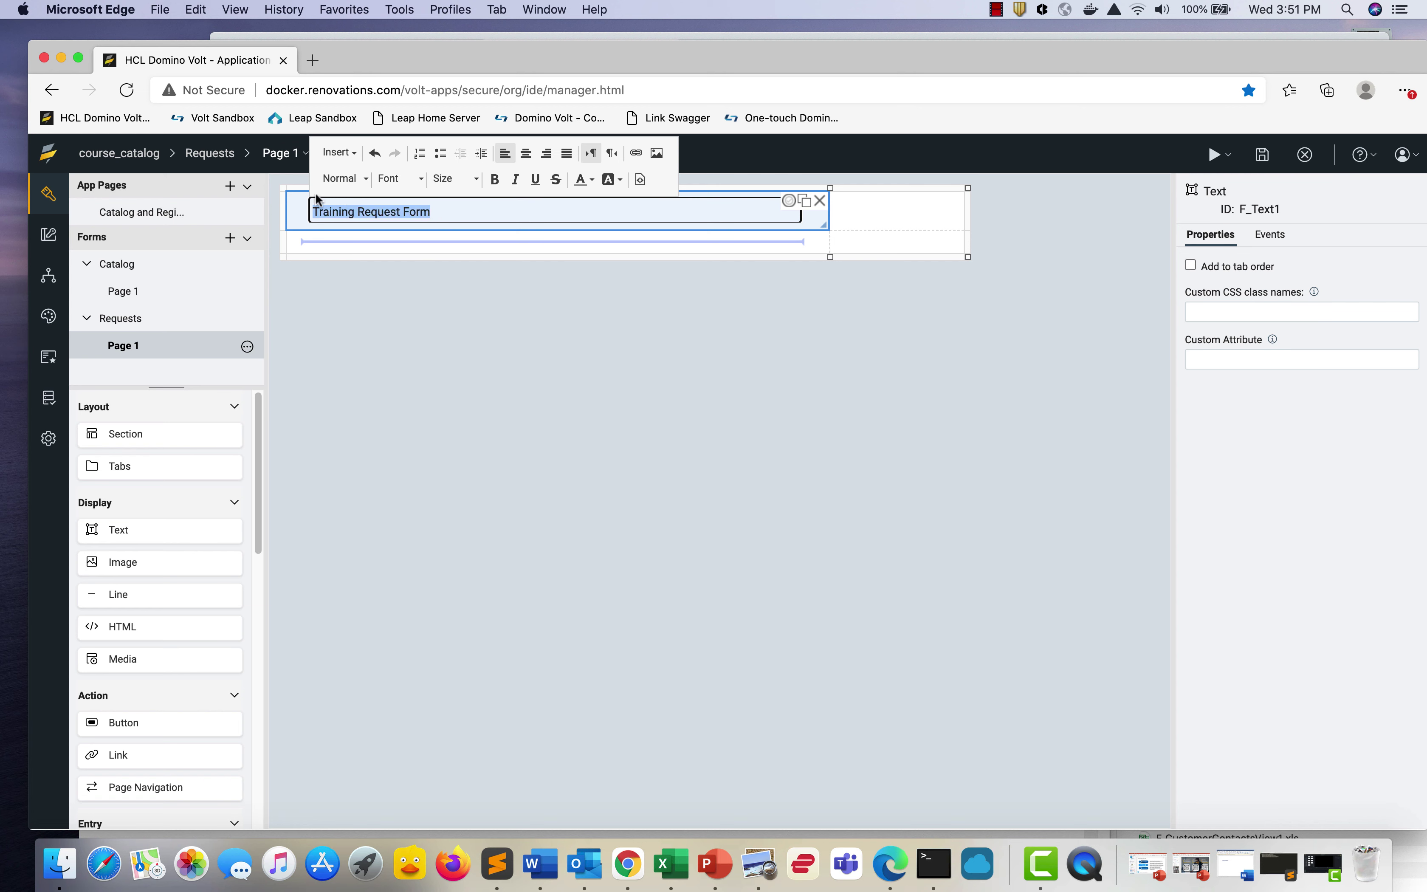
{"action": "left_click", "coordinate": [345, 178]}
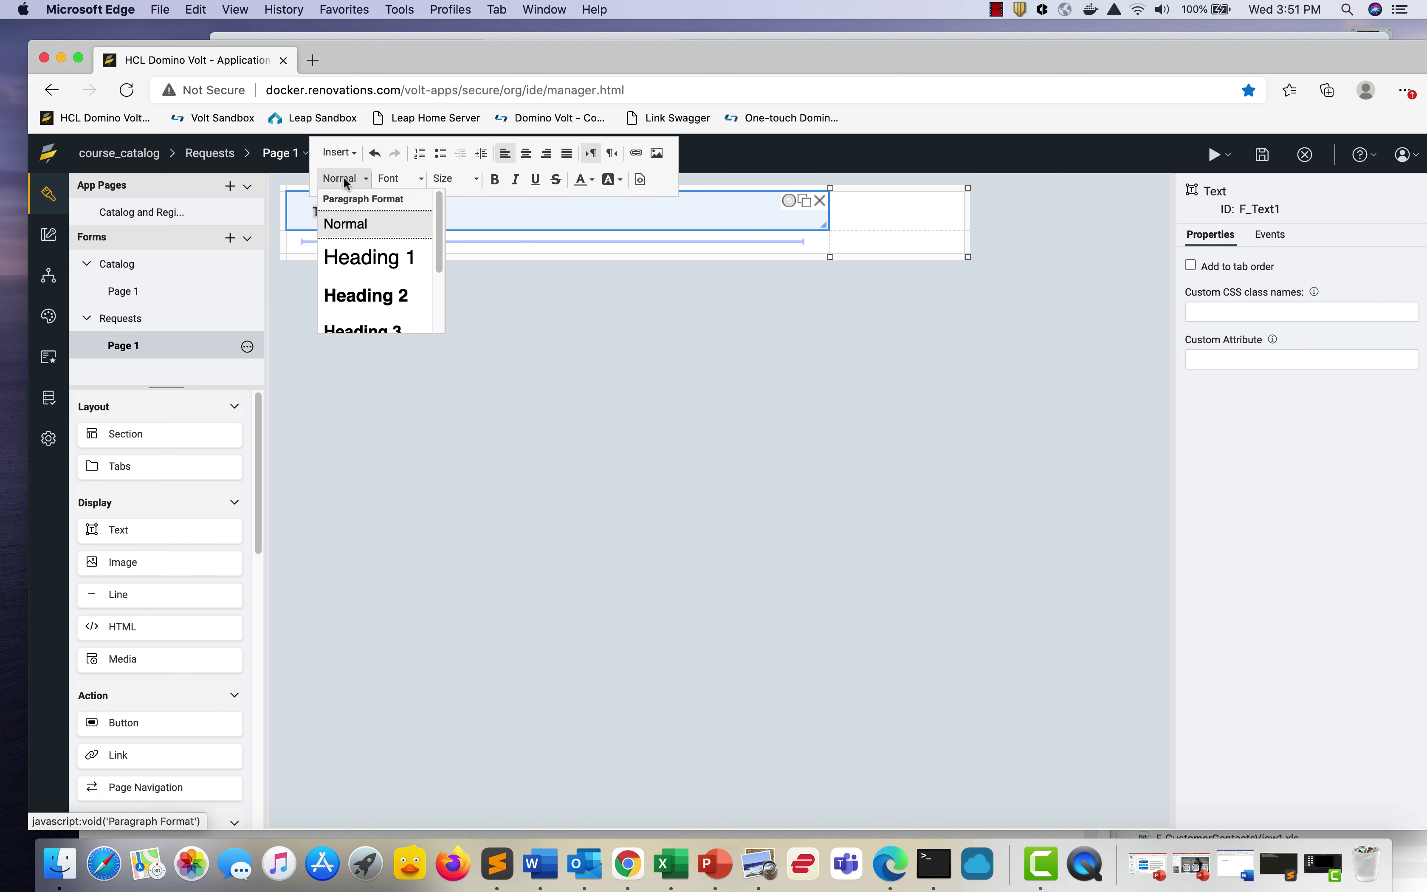
{"action": "left_click", "coordinate": [375, 259]}
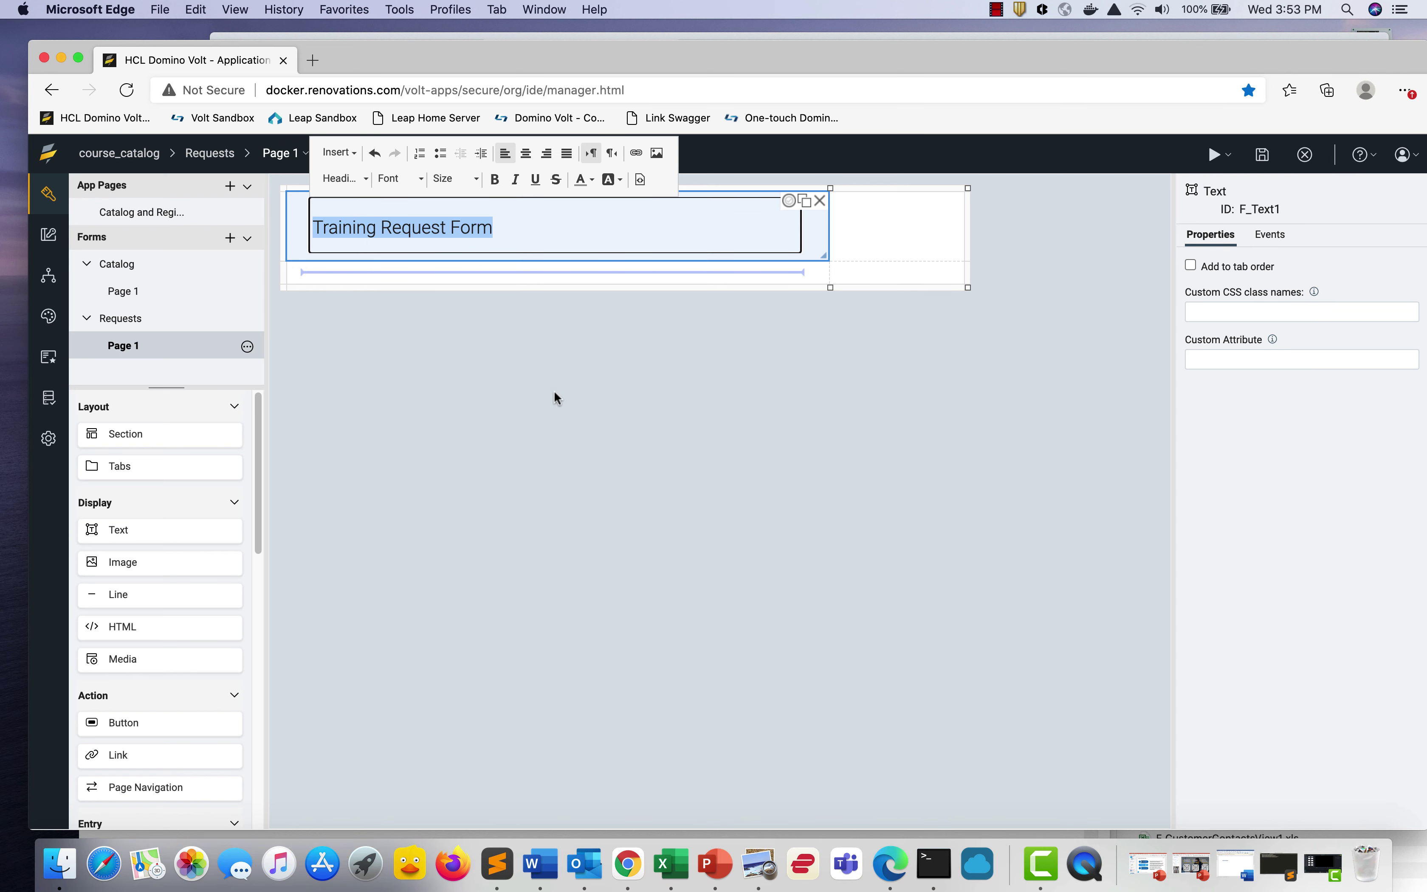
Add a section spanning both columns below the title, and place a single line entry labelled Name in it
{"action": "left_click_drag", "start_coordinate": [192, 440], "coordinate": [422, 291]}
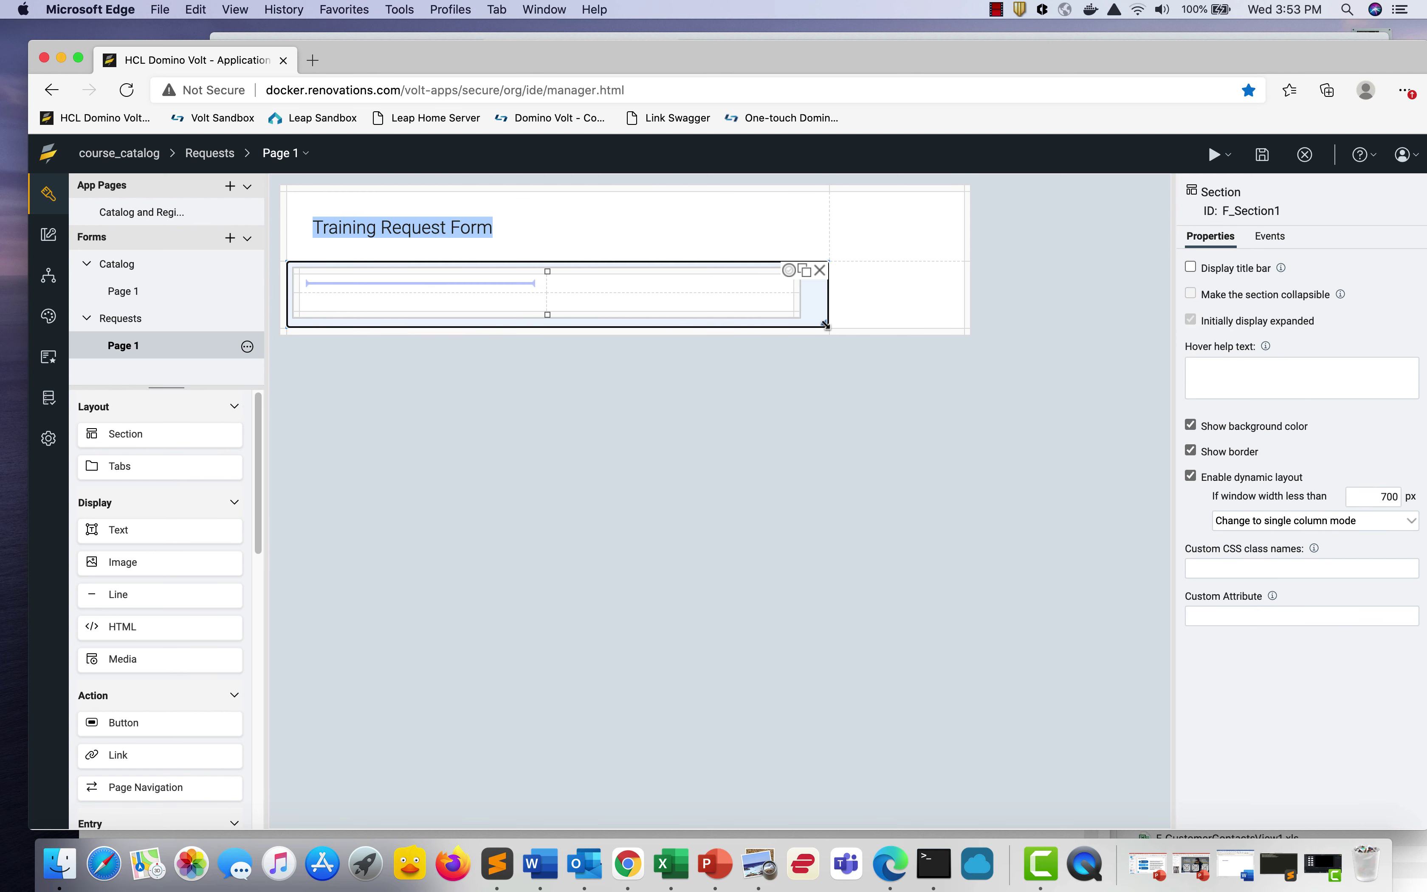
{"action": "left_click_drag", "start_coordinate": [825, 324], "coordinate": [866, 322]}
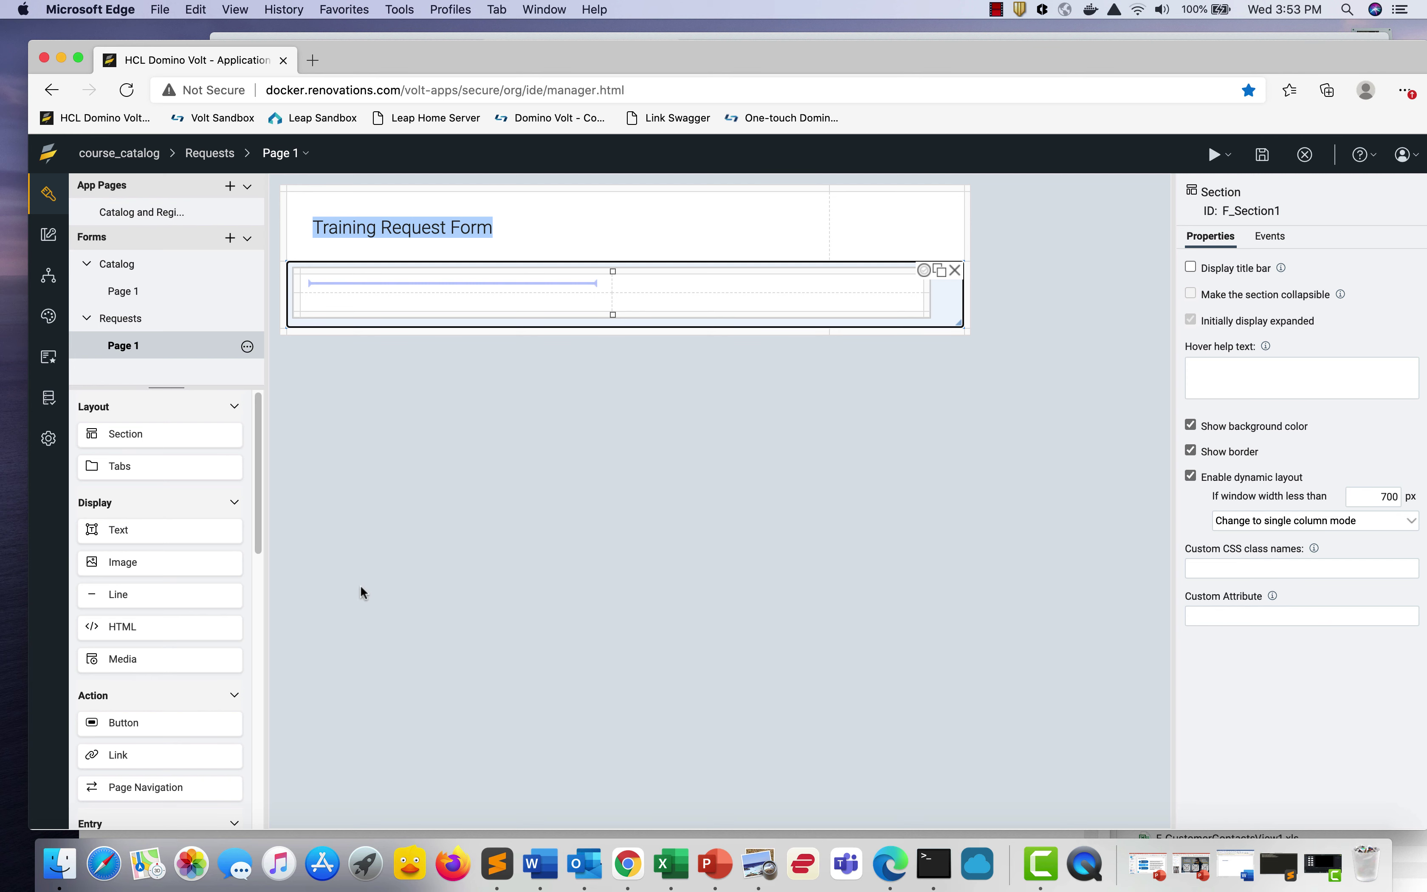
{"action": "scroll", "coordinate": [177, 708], "scroll_direction": "down", "scroll_amount": 5}
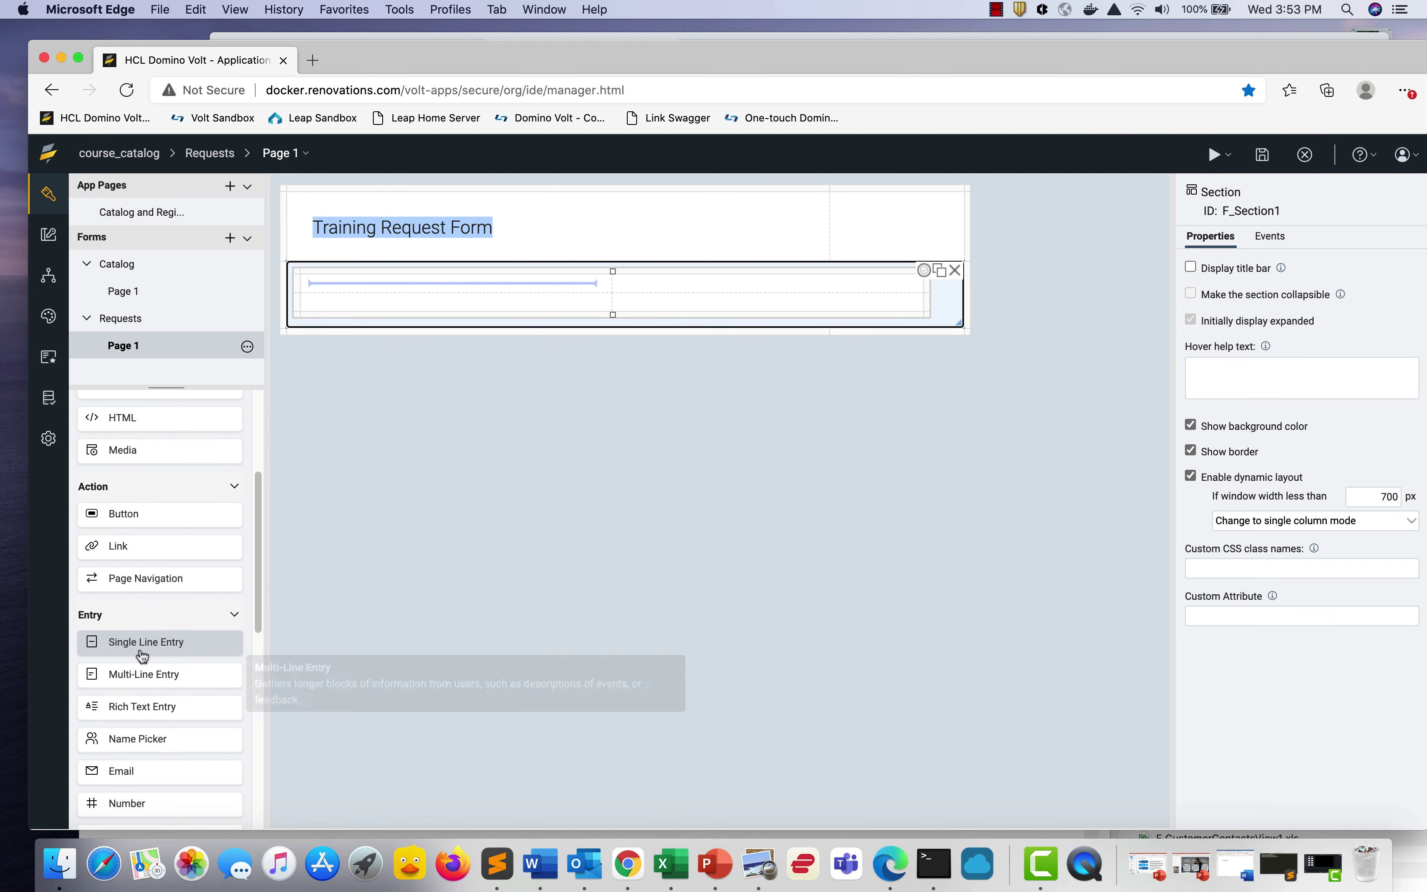
{"action": "left_click_drag", "start_coordinate": [144, 646], "coordinate": [389, 293]}
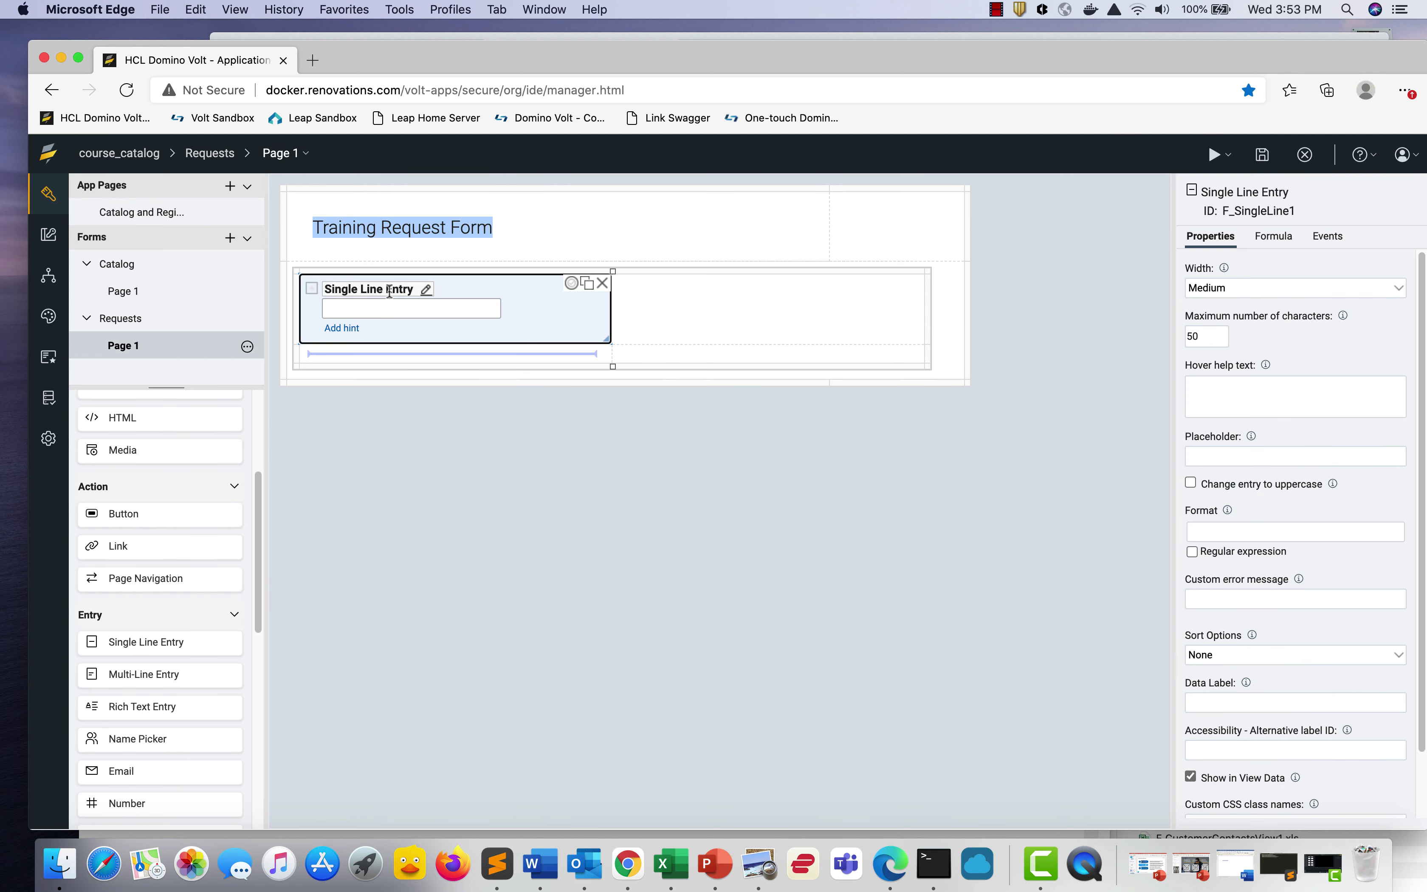
{"action": "left_click", "coordinate": [389, 293]}
{"action": "type", "text": "Name"}
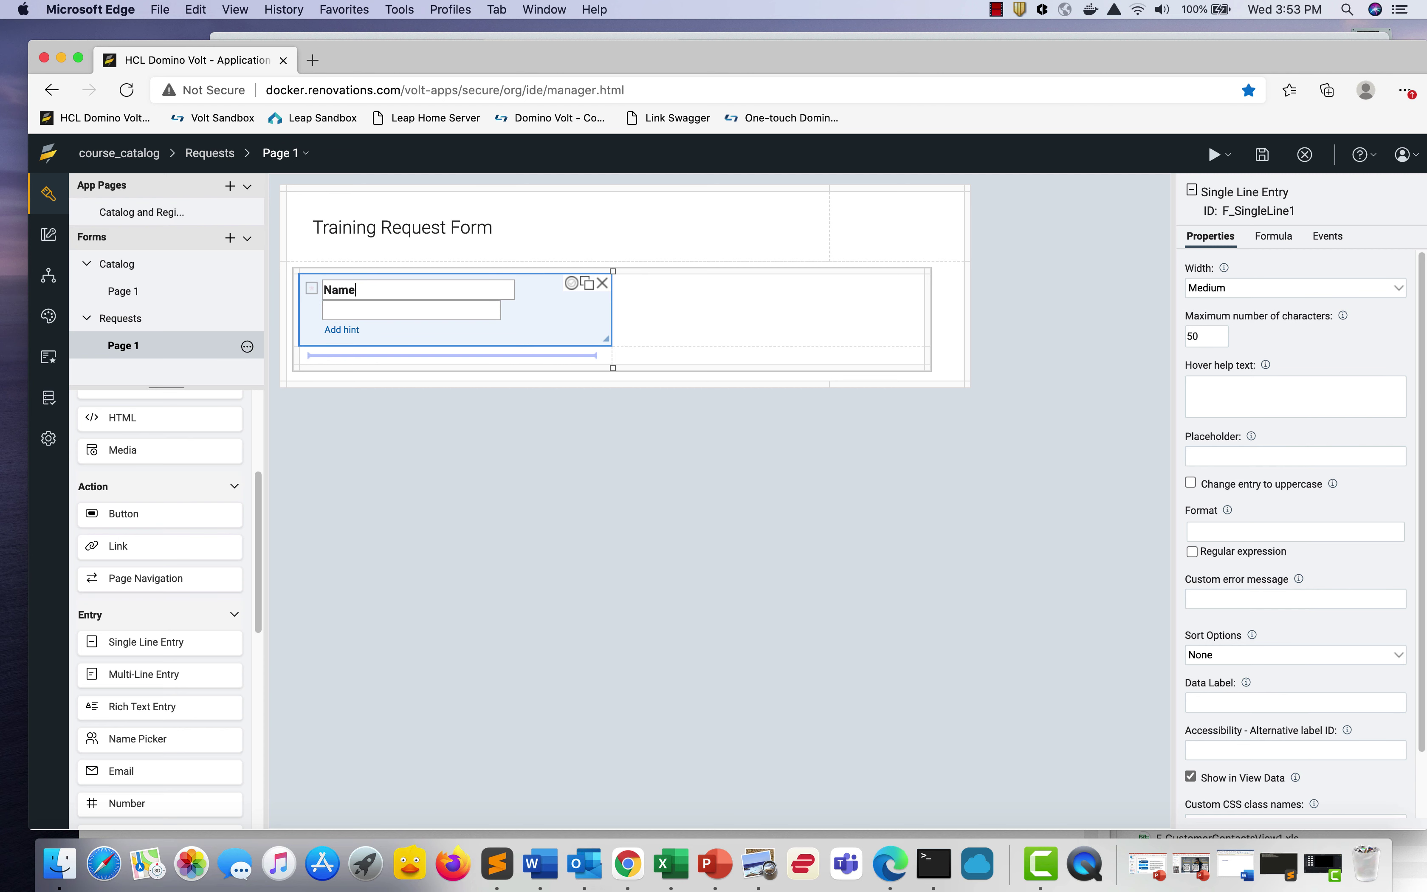
Change the Name entry's ID to match its label, keeping the F_ prefix
{"action": "left_click", "coordinate": [1241, 214]}
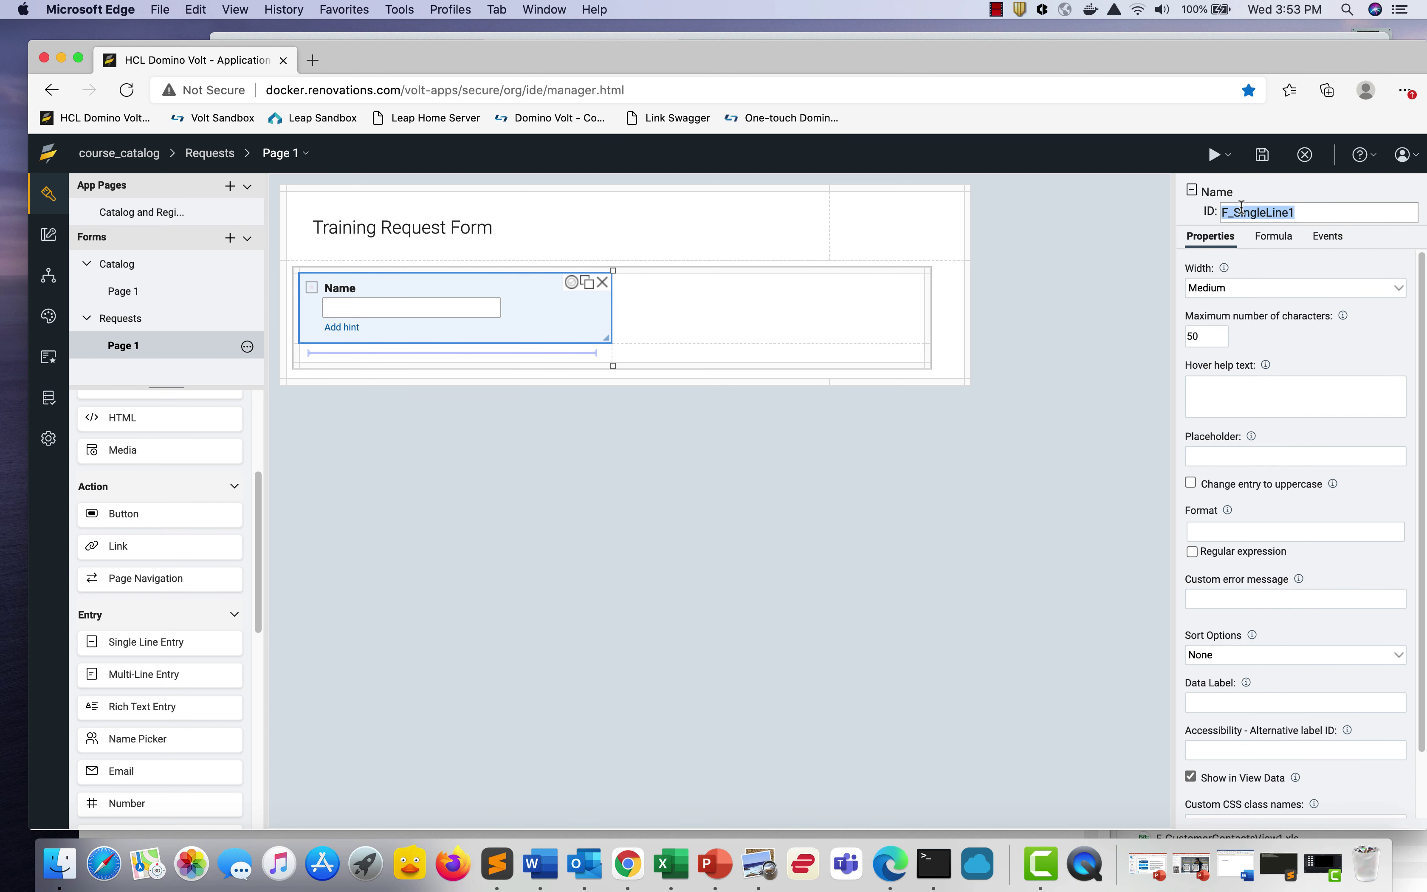
{"action": "left_click", "coordinate": [1241, 214]}
{"action": "left_click_drag", "start_coordinate": [1236, 212], "coordinate": [1295, 211]}
{"action": "type", "text": "Nam"}
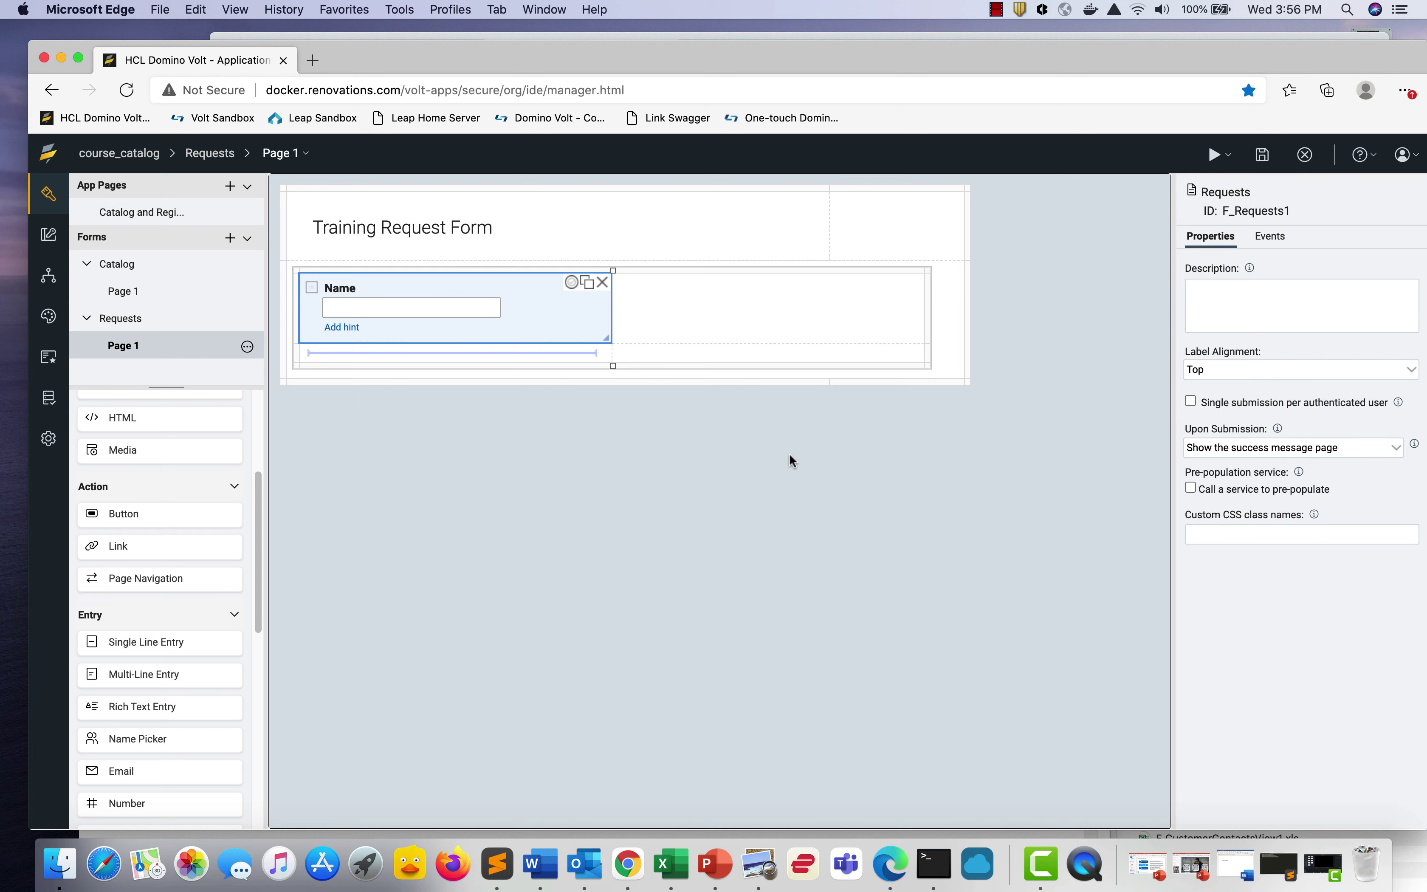
{"action": "left_click", "coordinate": [760, 870]}
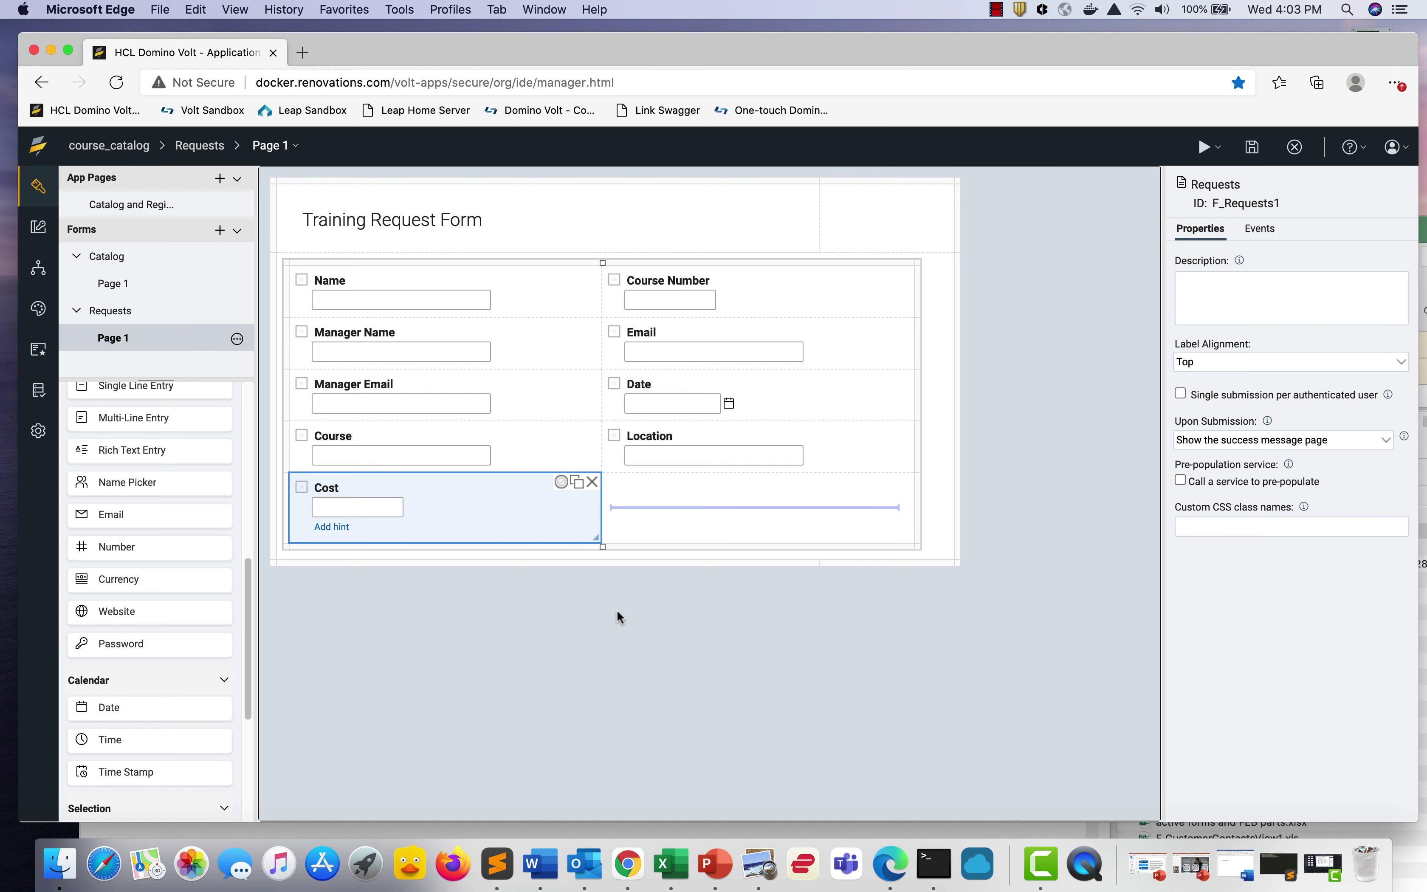
{"action": "key", "text": "super+Tab"}
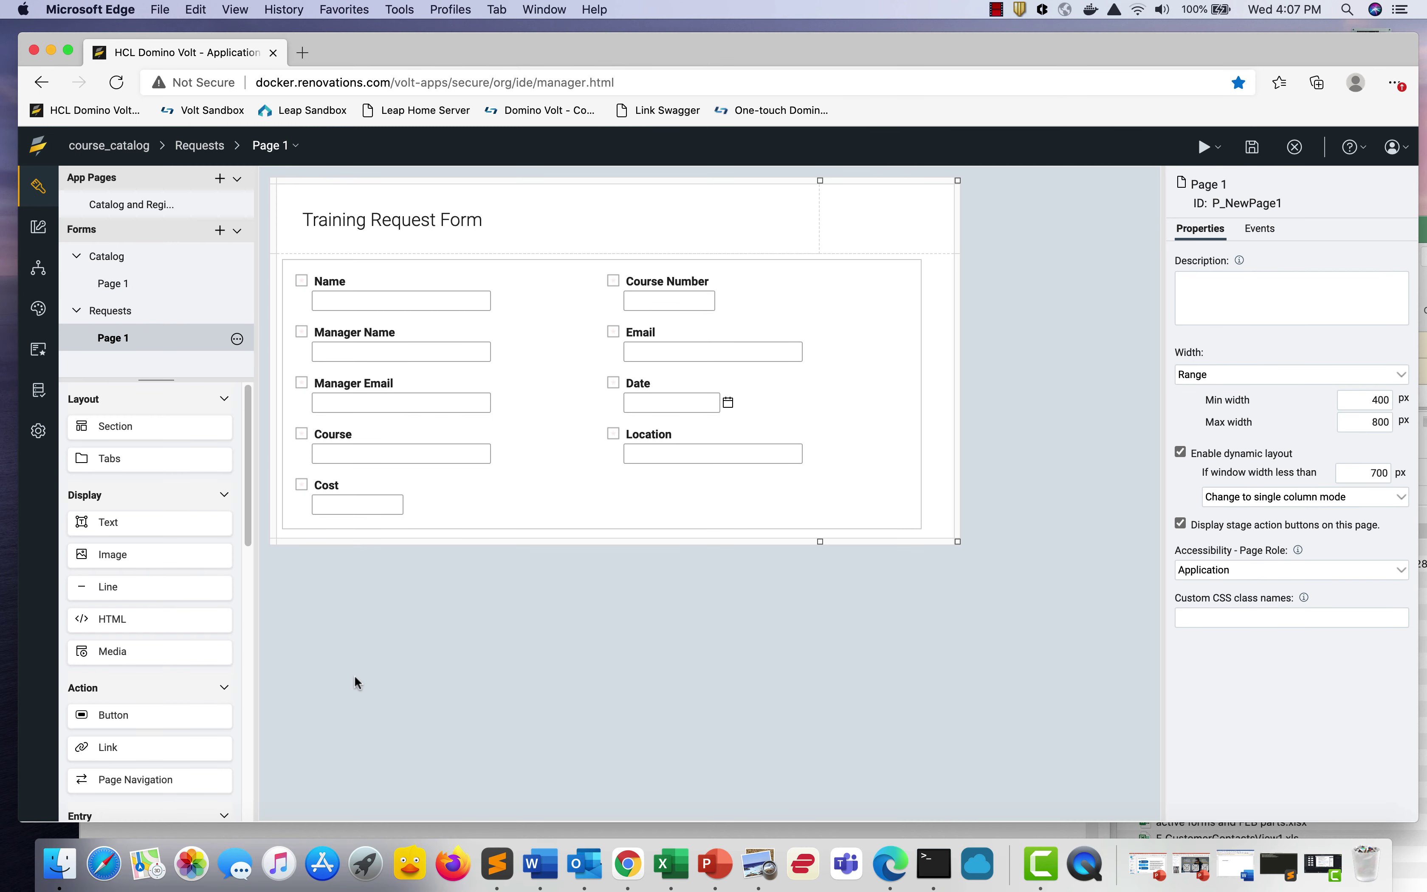
Add a text item reading Course between the Training Request Form title and the fields section, and format it as a heading
{"action": "left_click_drag", "start_coordinate": [133, 522], "coordinate": [395, 260]}
{"action": "type", "text": "Course"}
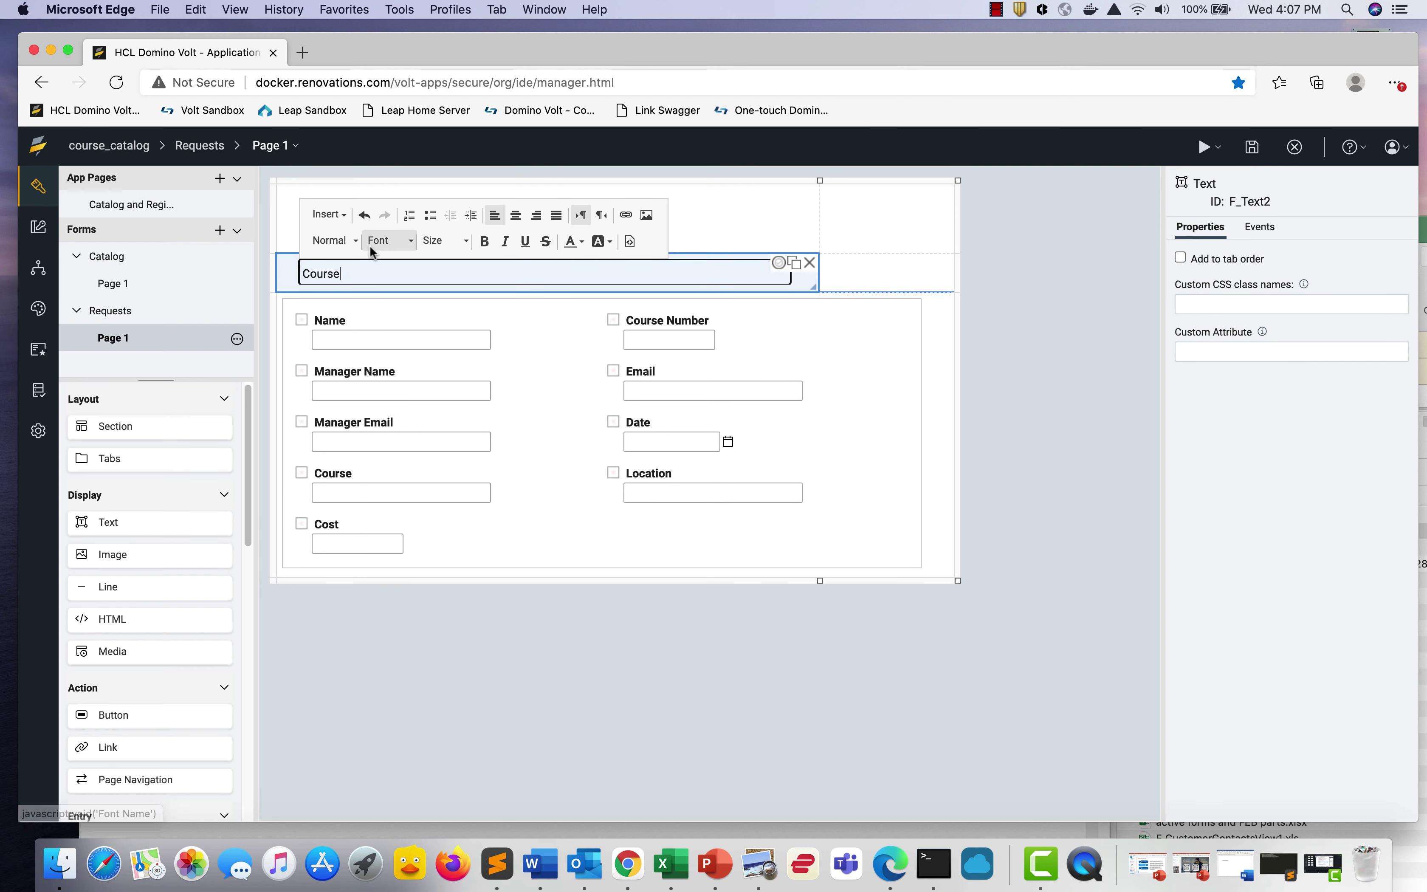
{"action": "left_click_drag", "start_coordinate": [342, 273], "coordinate": [291, 268]}
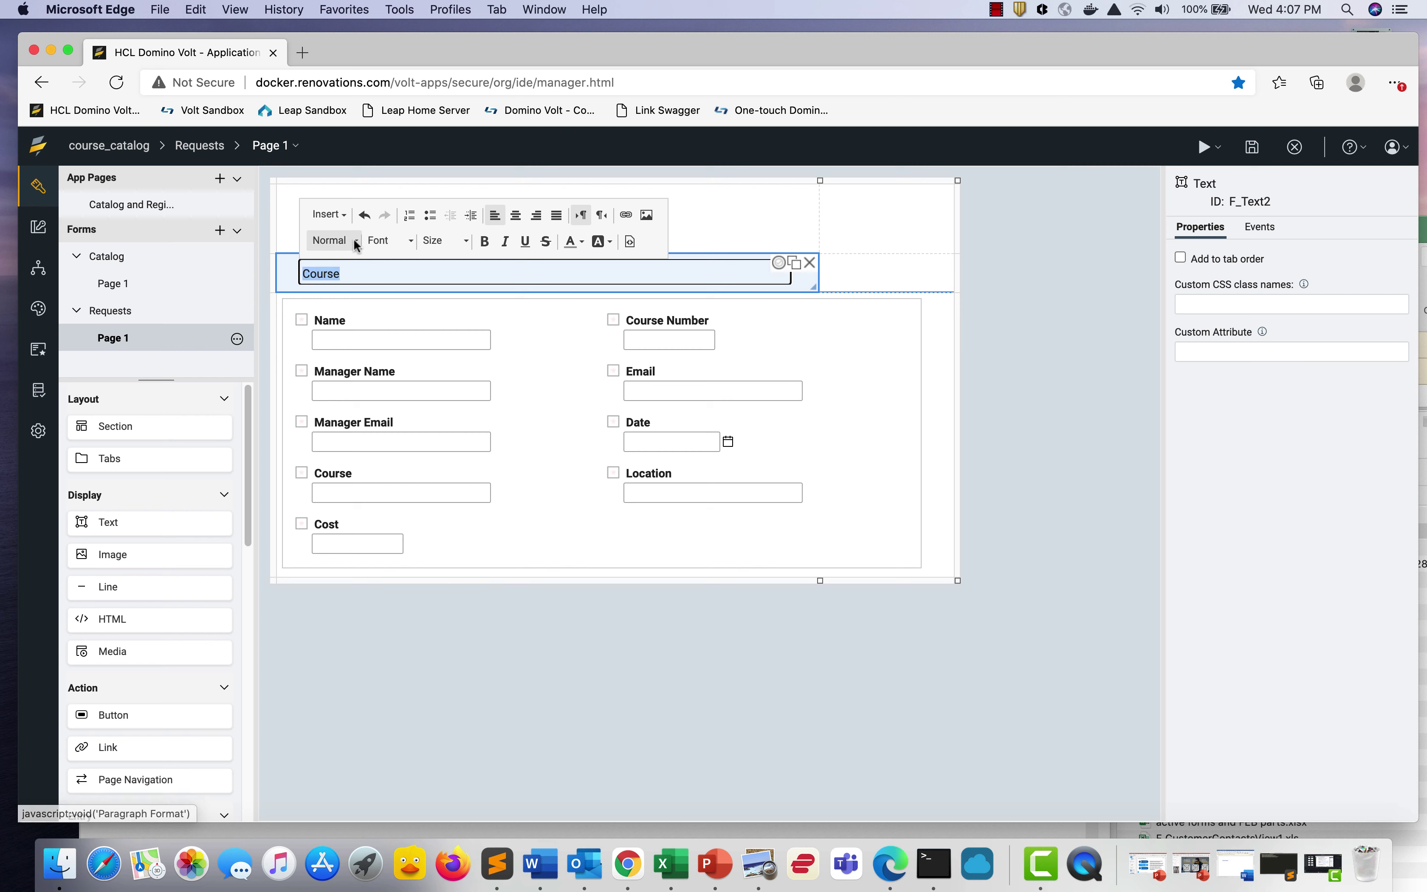
{"action": "left_click", "coordinate": [336, 240]}
{"action": "left_click", "coordinate": [359, 308]}
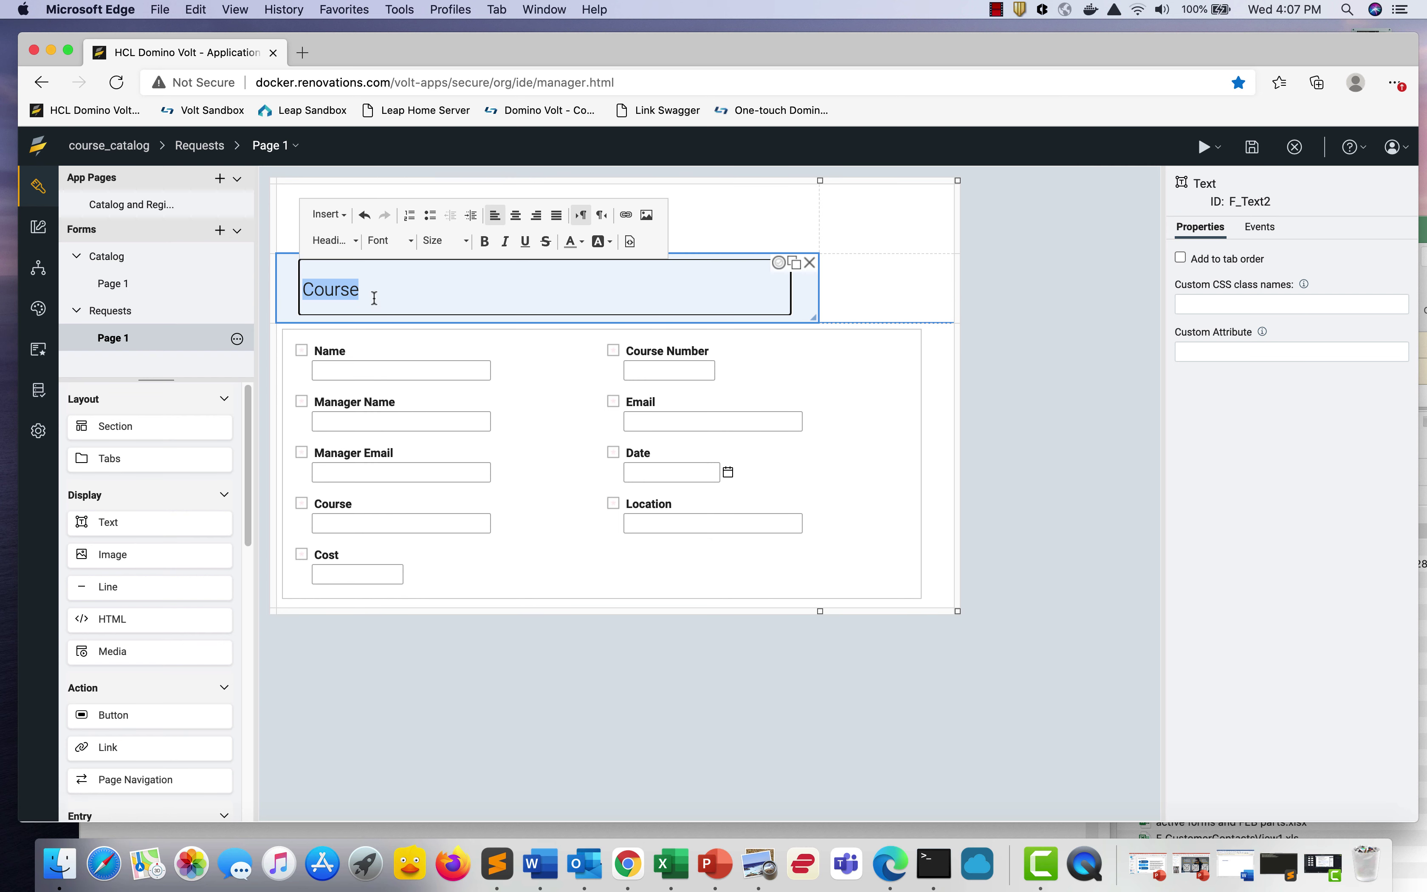
Append a colon to the Course heading and insert the Course field's value after it
{"action": "left_click", "coordinate": [371, 293]}
{"action": "type", "text": ":"}
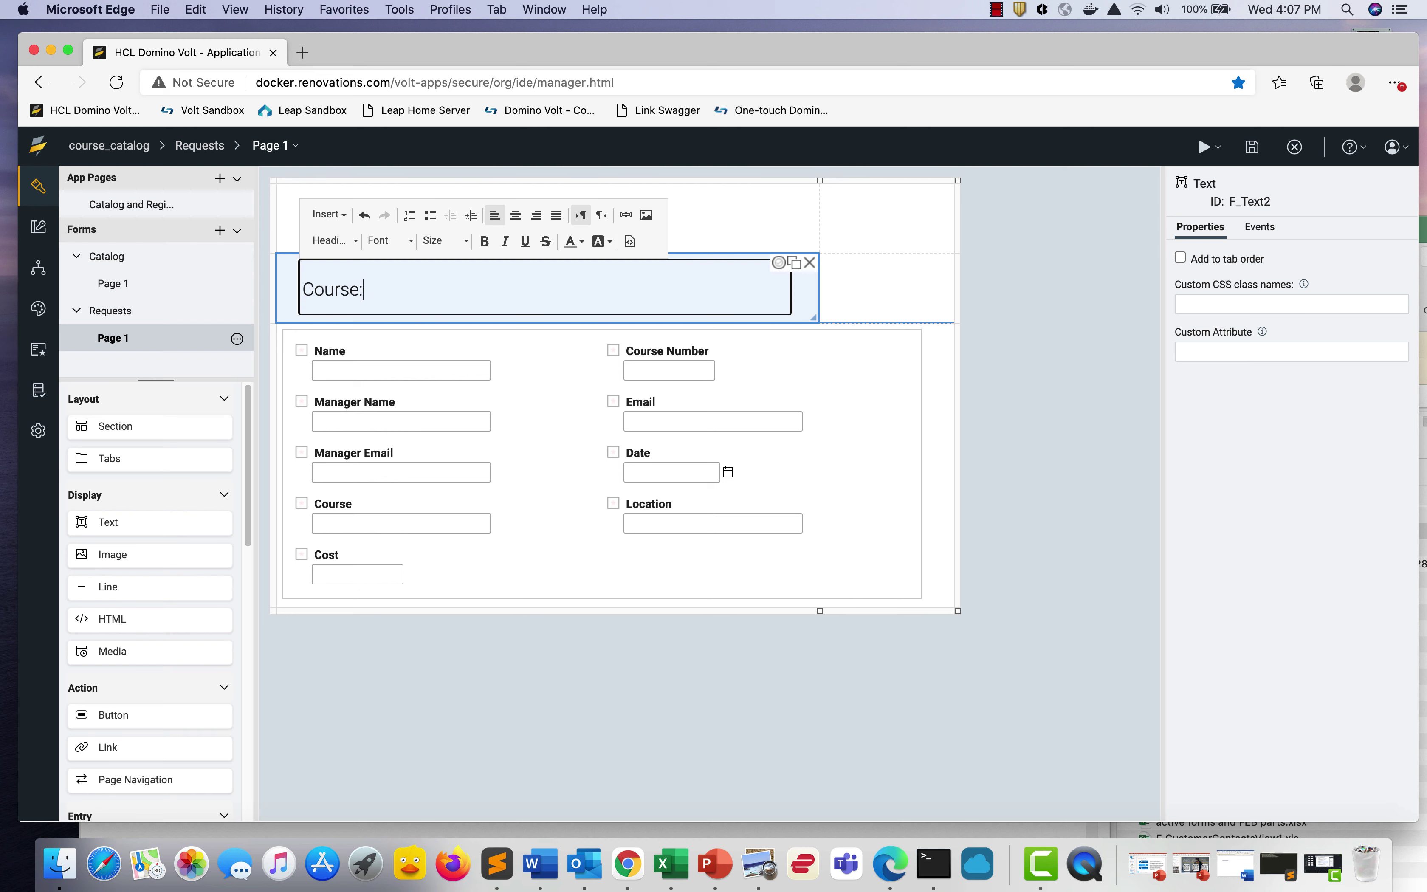
{"action": "left_click", "coordinate": [343, 221]}
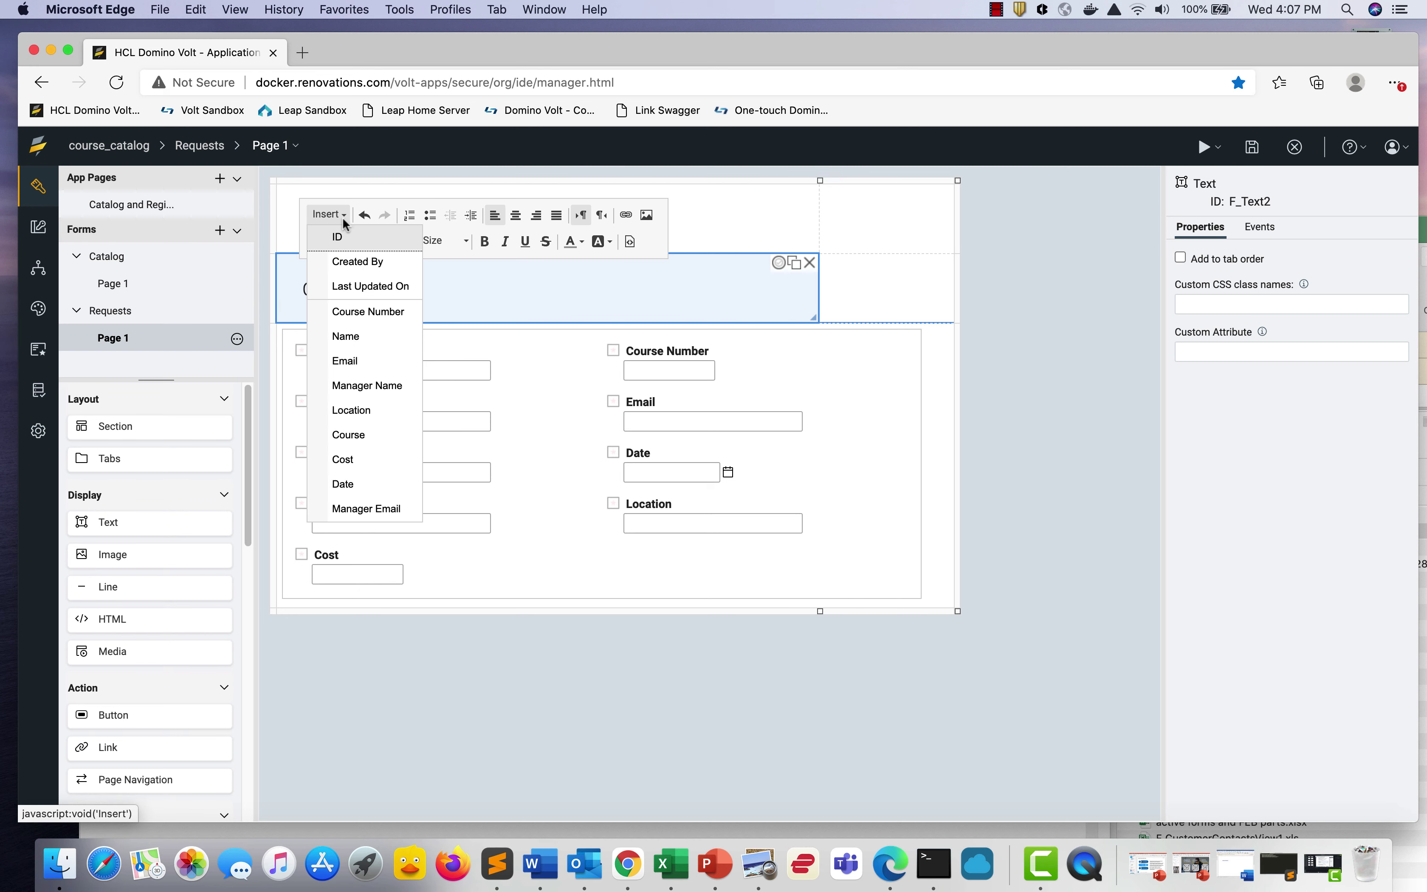
{"action": "left_click", "coordinate": [399, 434]}
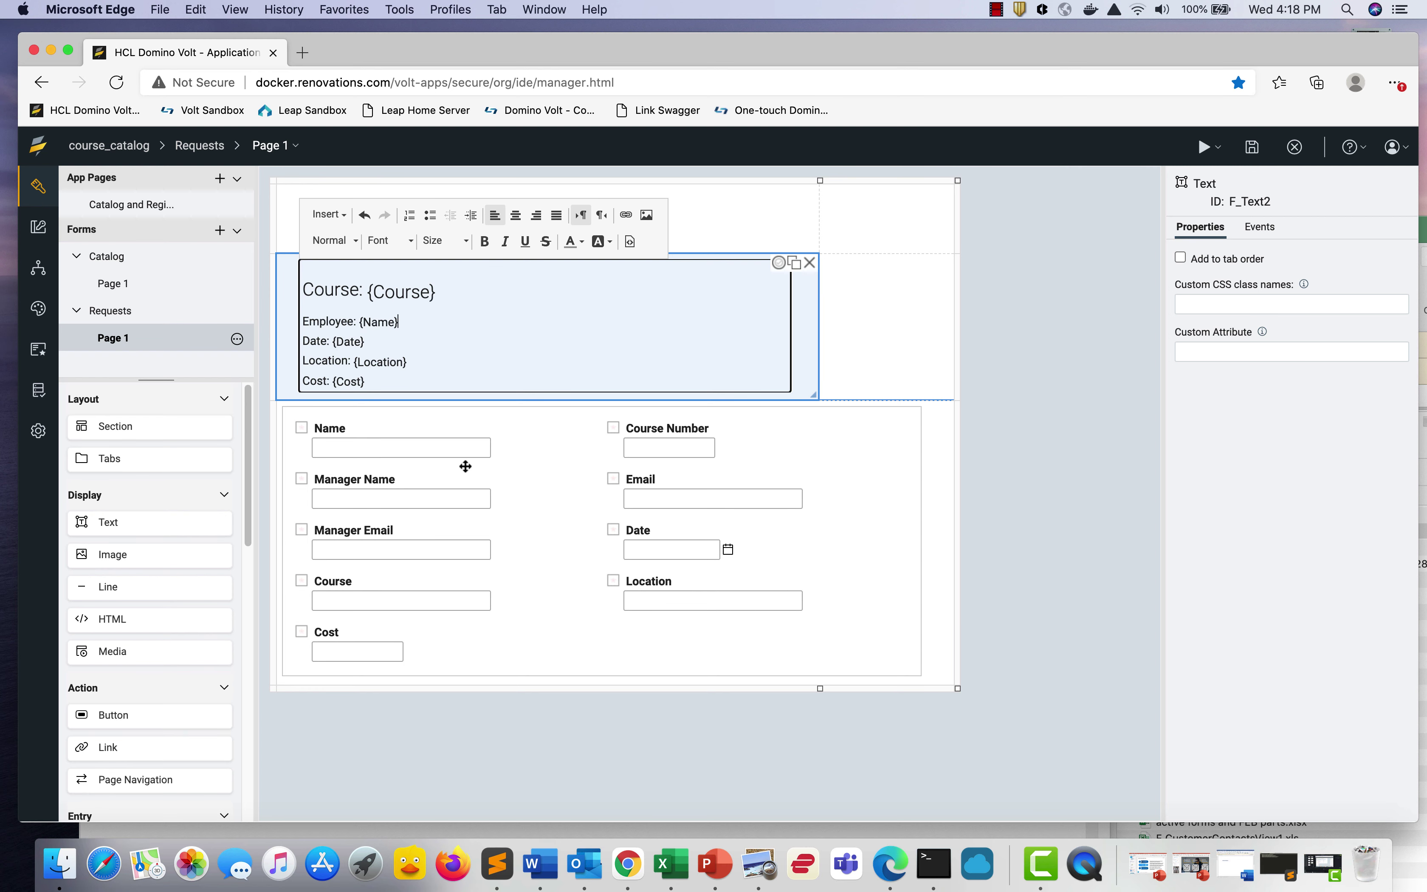
Indent the Employee, Date, Location and Cost lines of the course summary text and widen the text item across both columns
{"action": "left_click", "coordinate": [399, 322]}
{"action": "left_click", "coordinate": [307, 326]}
{"action": "left_click_drag", "start_coordinate": [307, 325], "coordinate": [329, 380]}
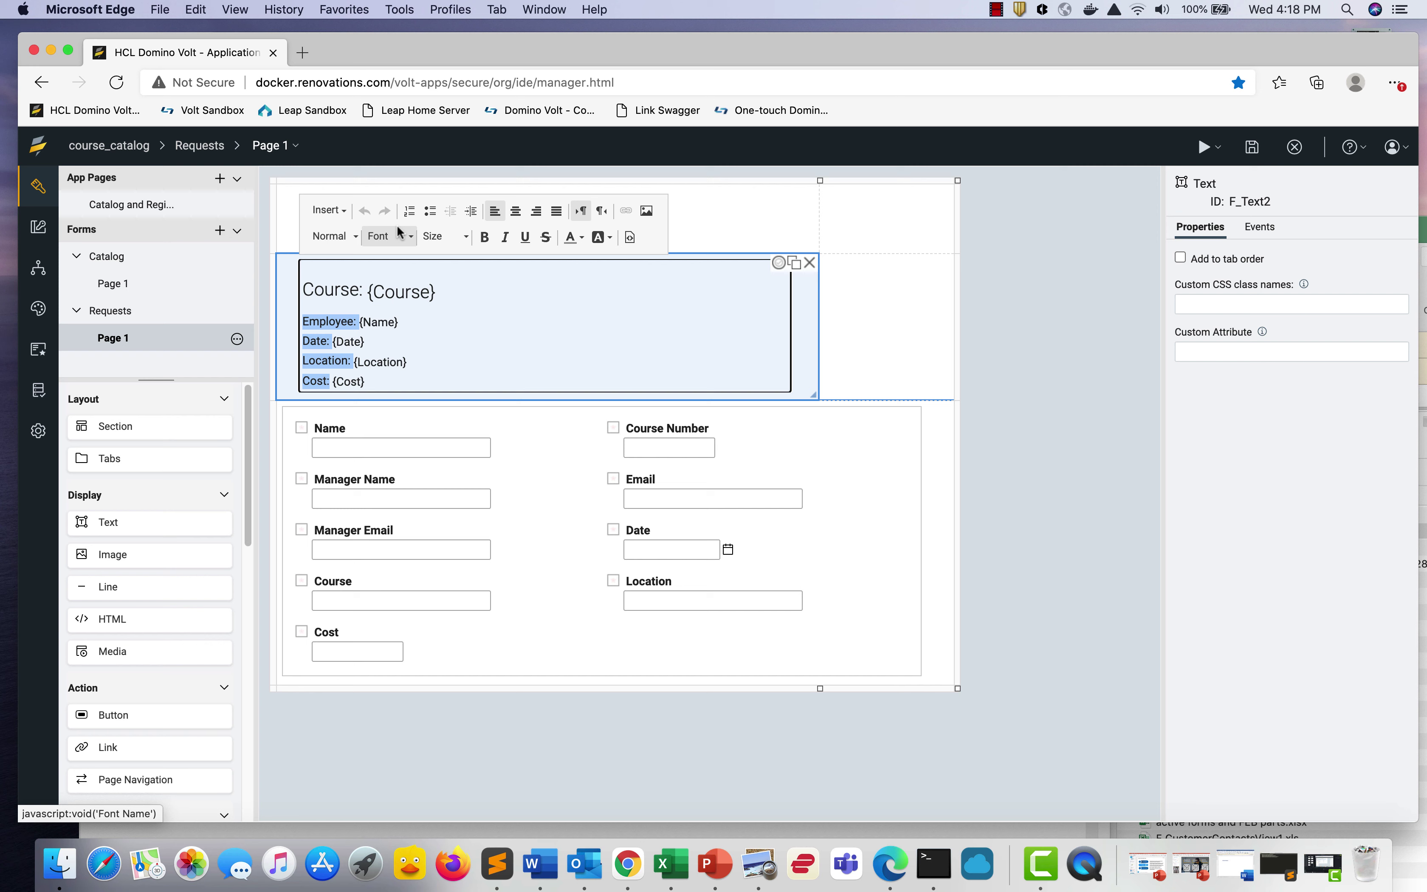
{"action": "left_click", "coordinate": [470, 211]}
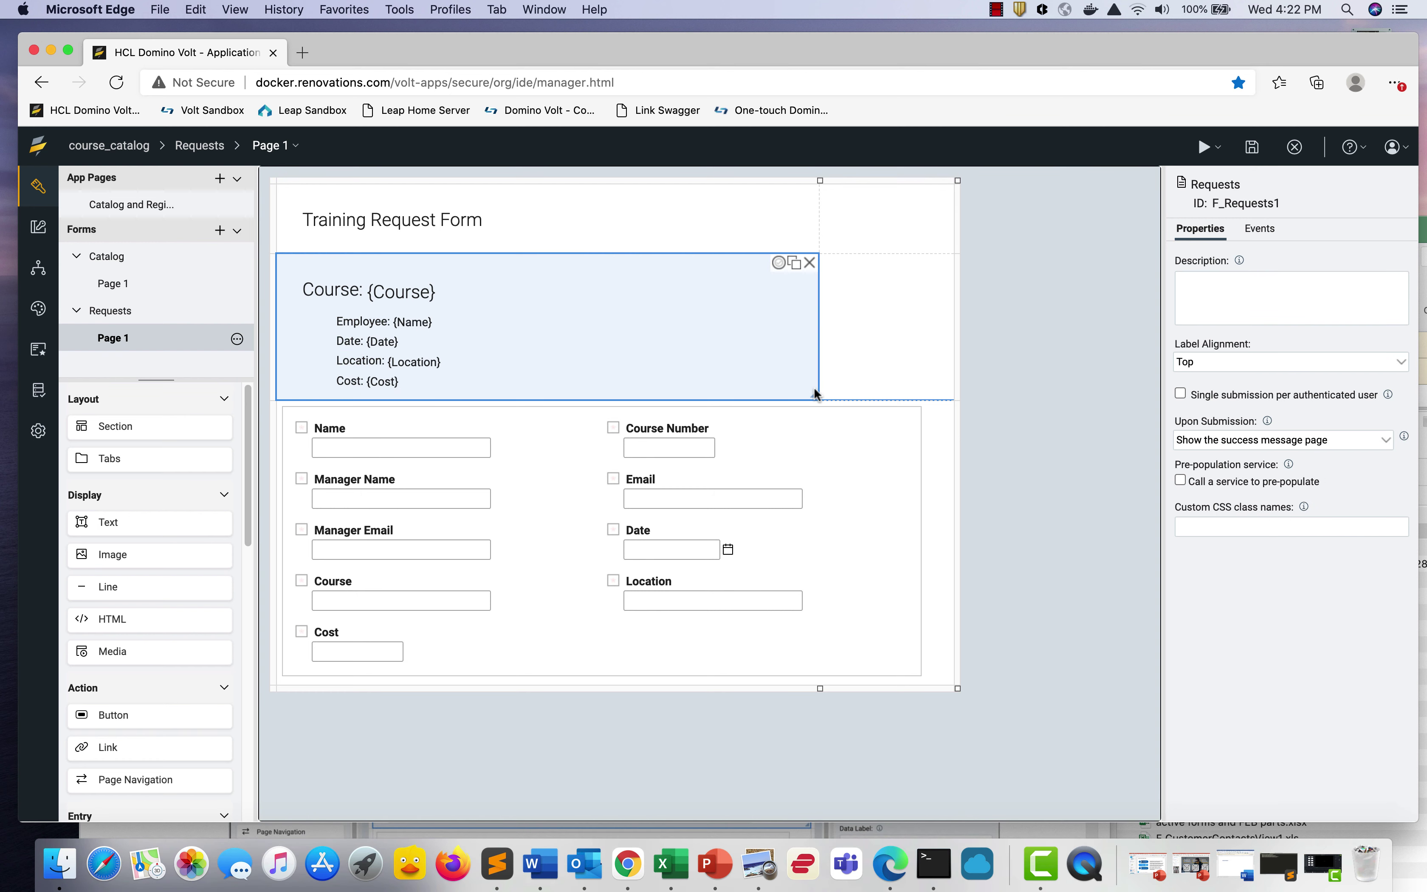
{"action": "left_click_drag", "start_coordinate": [814, 394], "coordinate": [832, 395]}
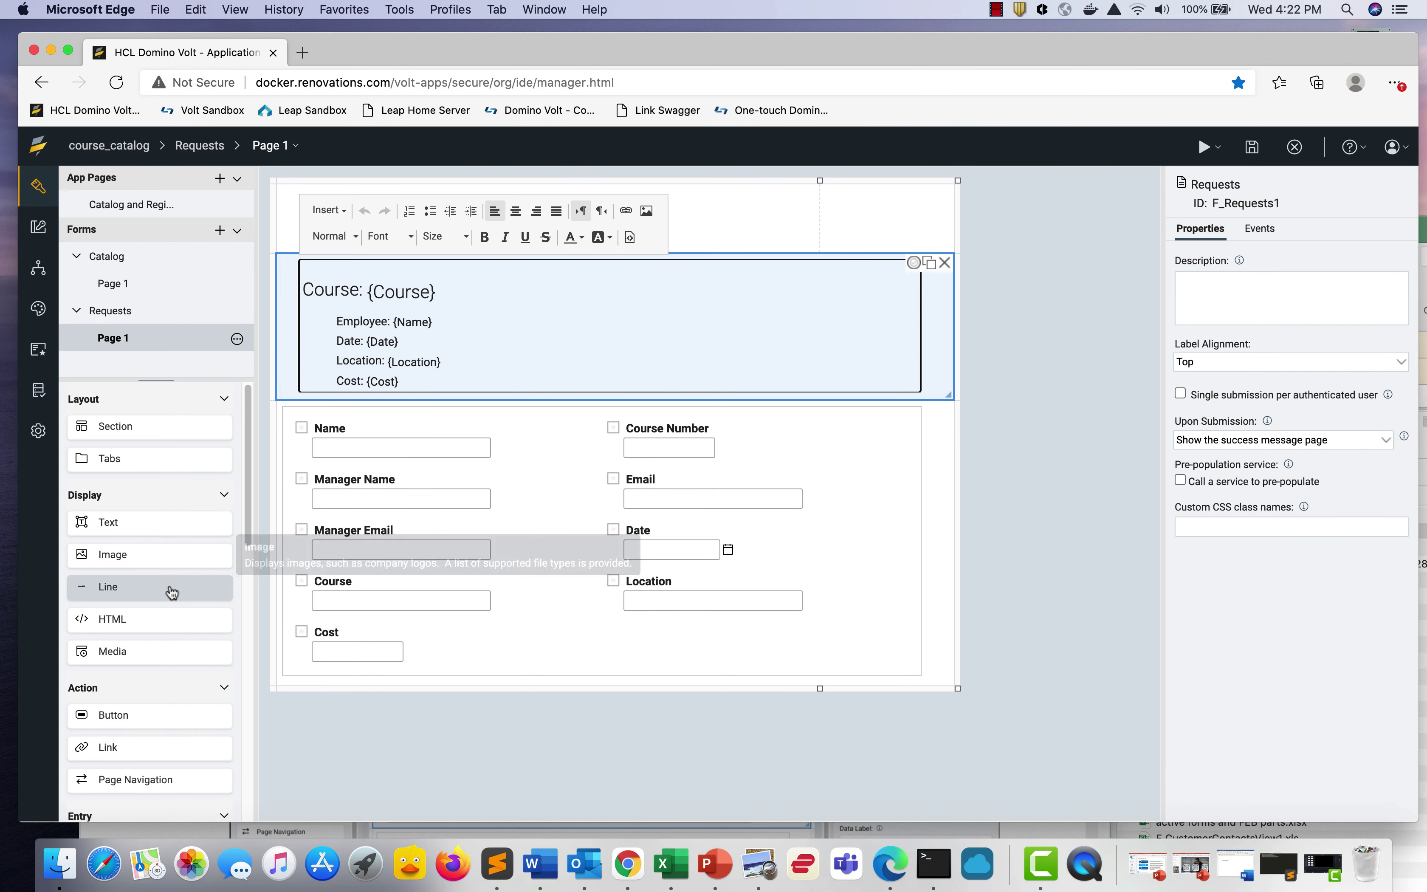
Add a multi-line entry labelled Business Justification between the course summary text and the fields section
{"action": "scroll", "coordinate": [169, 600], "scroll_direction": "down", "scroll_amount": 5}
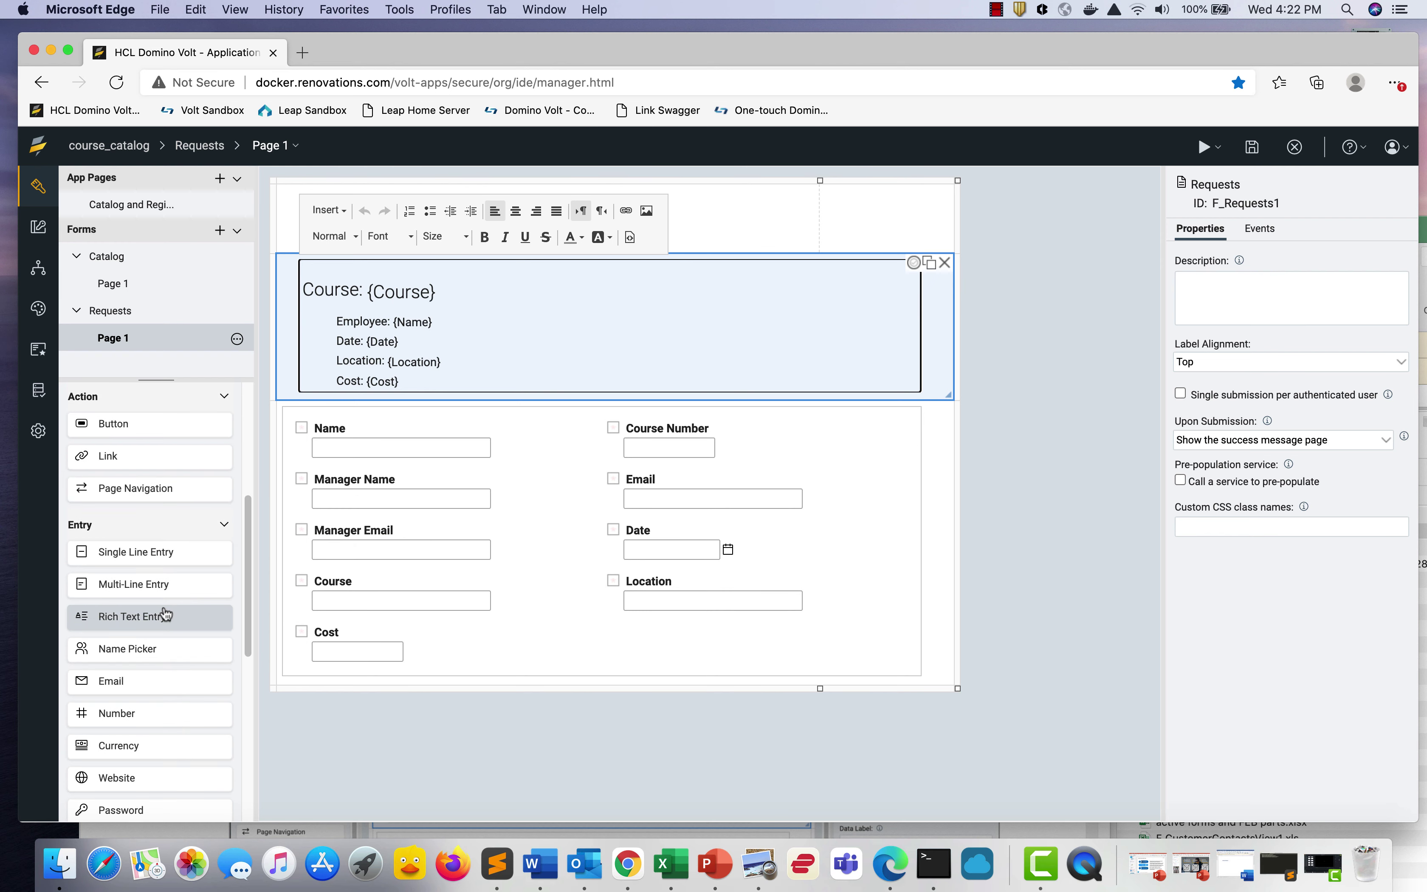
{"action": "left_click_drag", "start_coordinate": [157, 586], "coordinate": [362, 395]}
{"action": "left_click", "coordinate": [353, 414]}
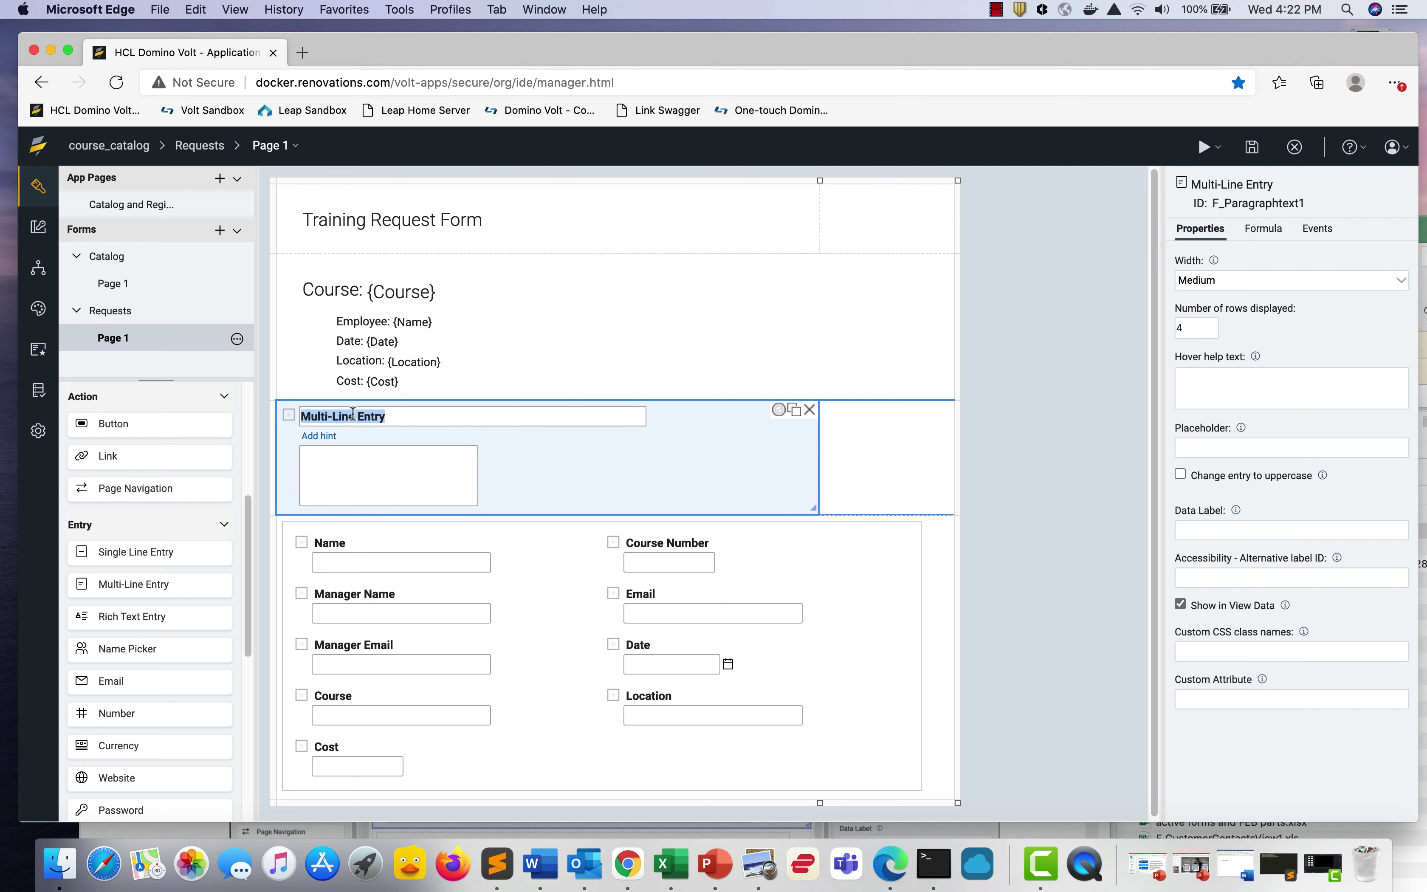
{"action": "type", "text": "Business Justification"}
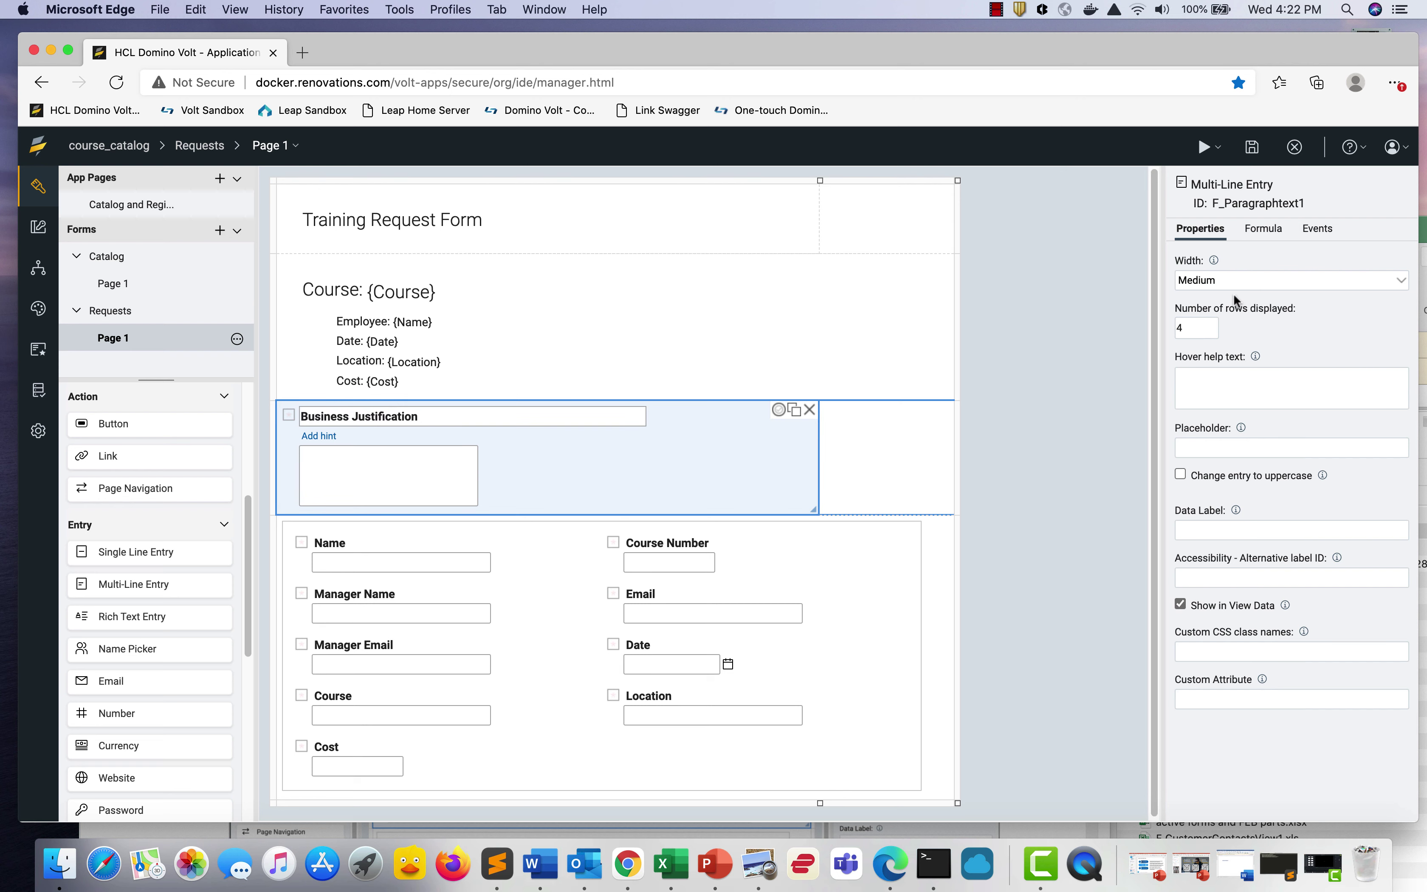
Set the Business Justification entry to full width with 2 displayed rows and stretch it across both columns
{"action": "left_click", "coordinate": [1246, 279]}
{"action": "left_click", "coordinate": [1231, 351]}
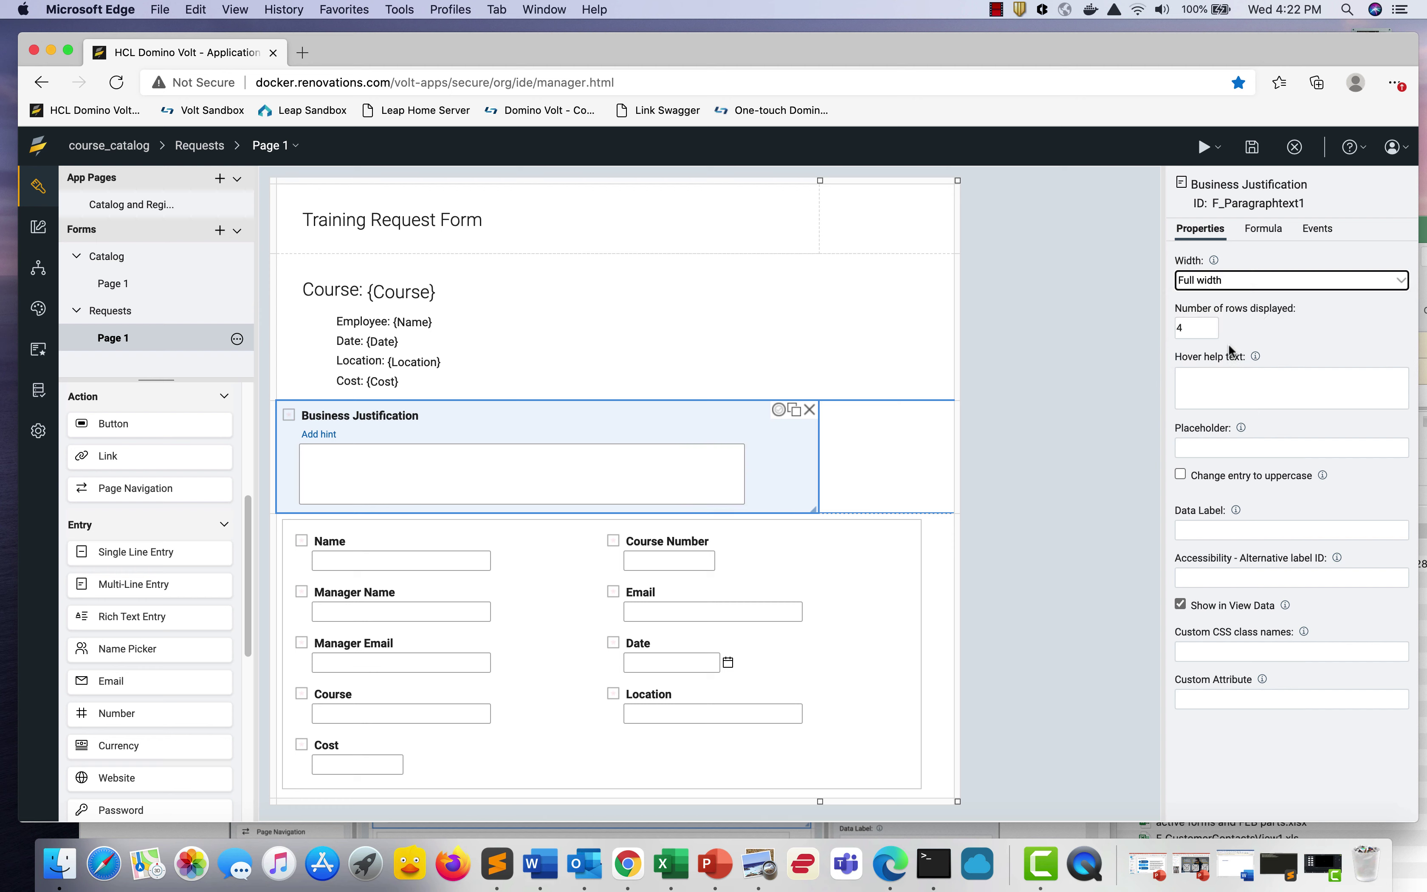
{"action": "key", "text": "Tab"}
{"action": "type", "text": "2"}
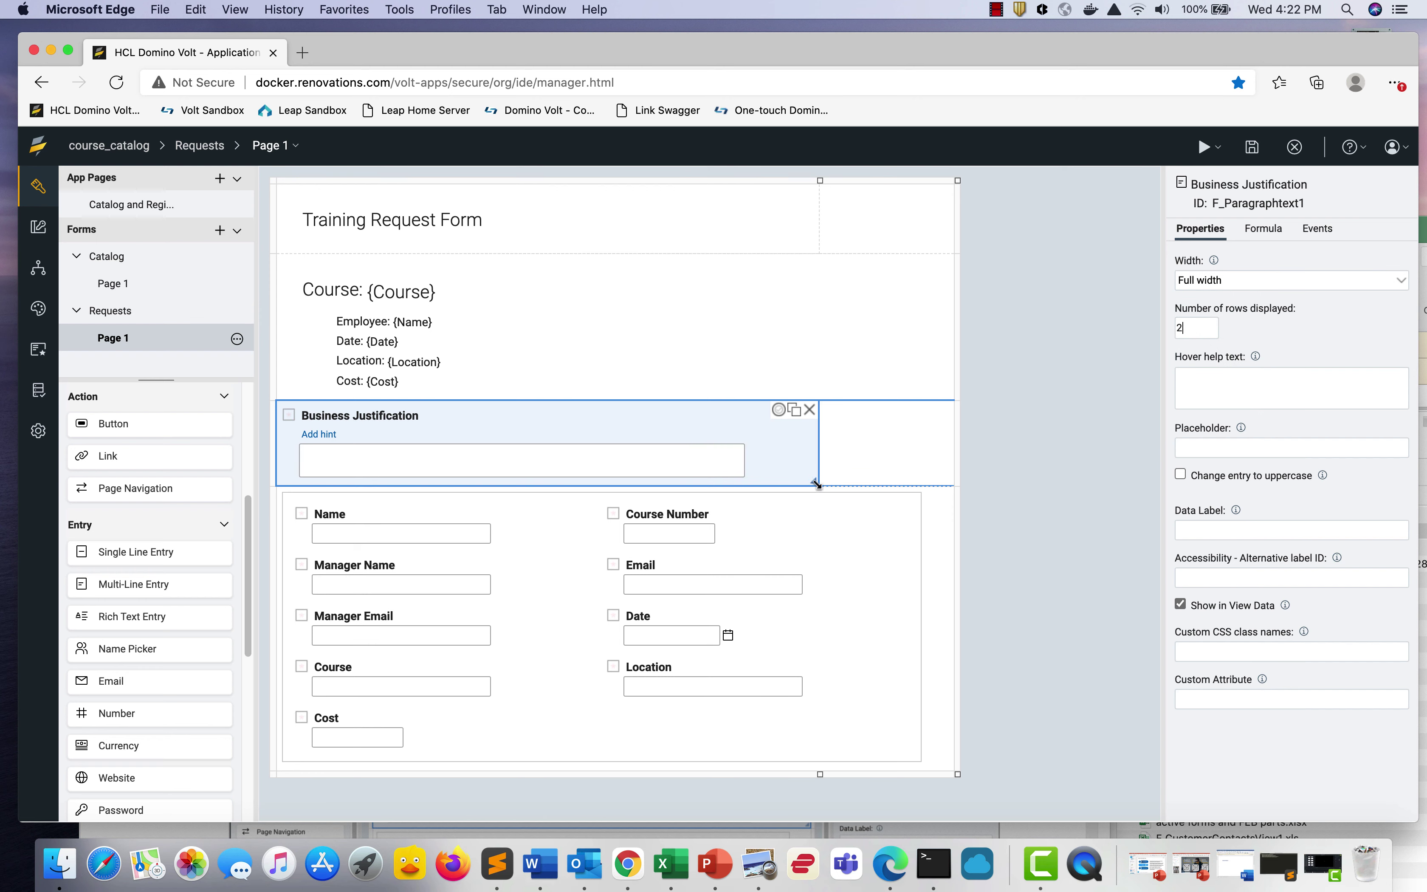
{"action": "left_click_drag", "start_coordinate": [814, 481], "coordinate": [902, 475]}
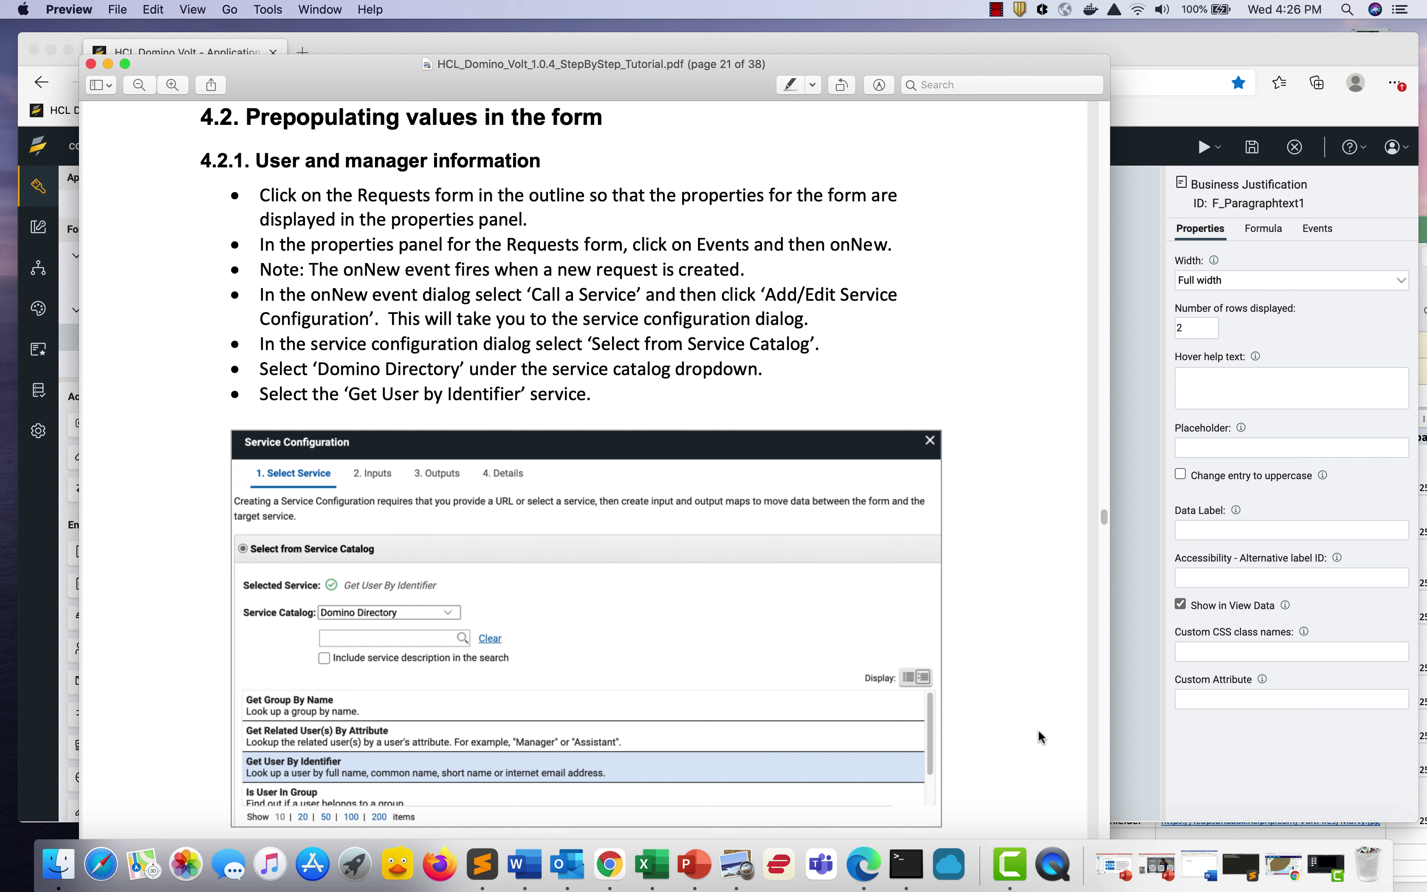
Switch to Microsoft Edge, enable Call a Service in the Requests form's onNew event, and open its service configuration
{"action": "left_click", "coordinate": [872, 874]}
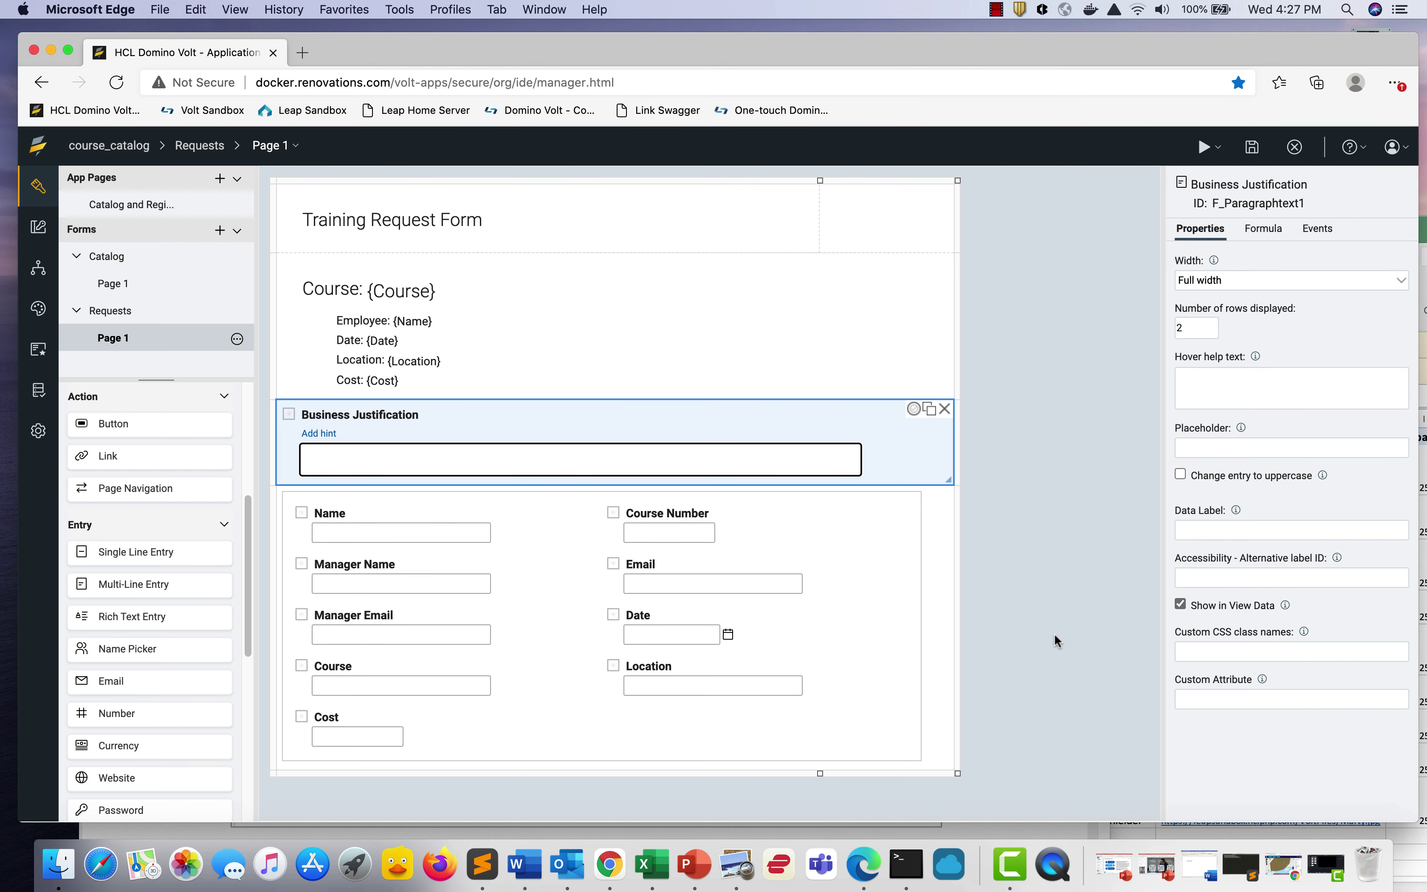
{"action": "left_click", "coordinate": [110, 312]}
{"action": "left_click", "coordinate": [124, 314]}
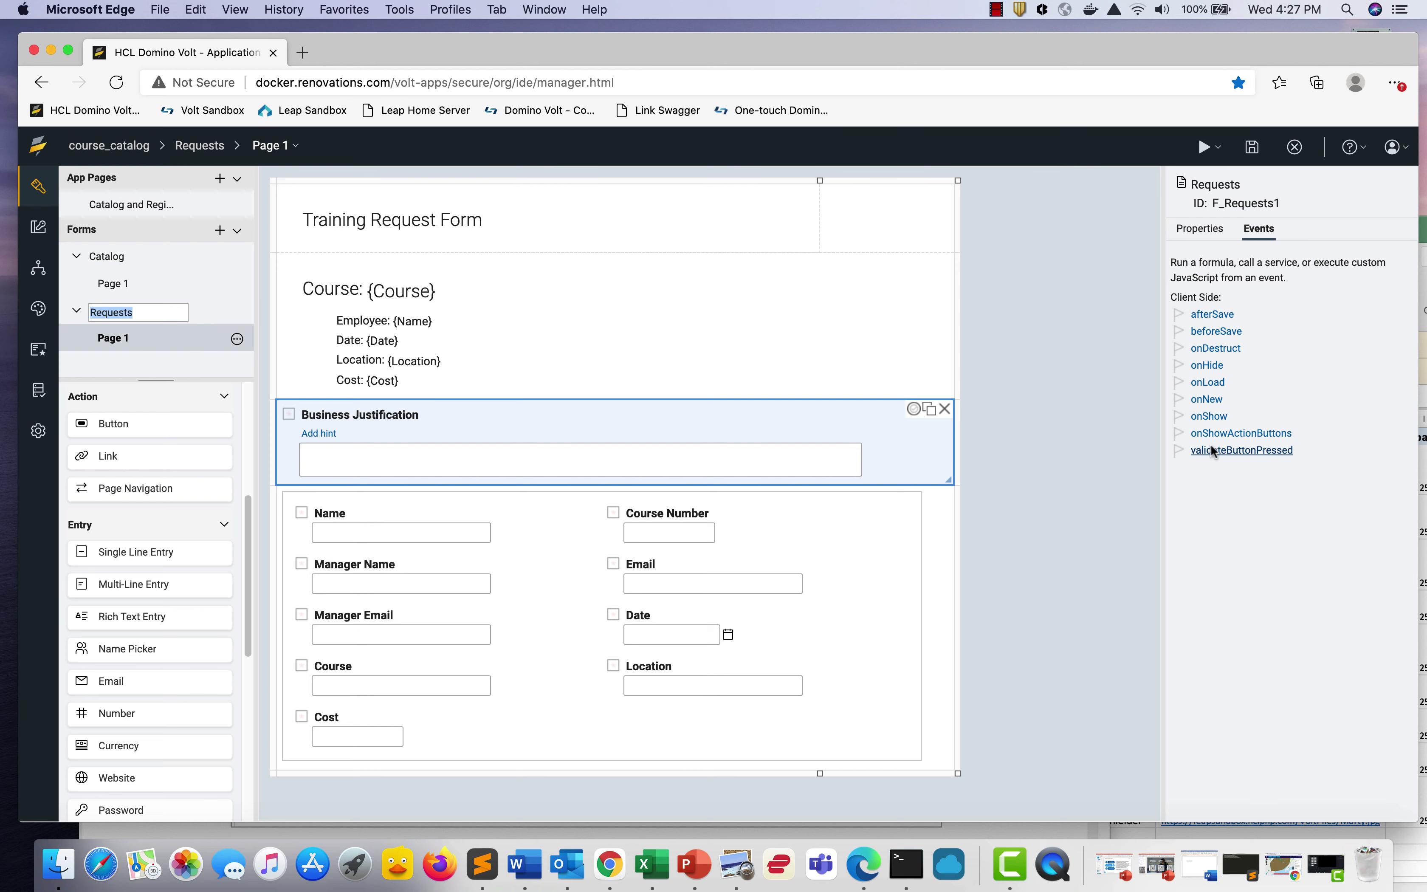
{"action": "left_click", "coordinate": [1207, 399]}
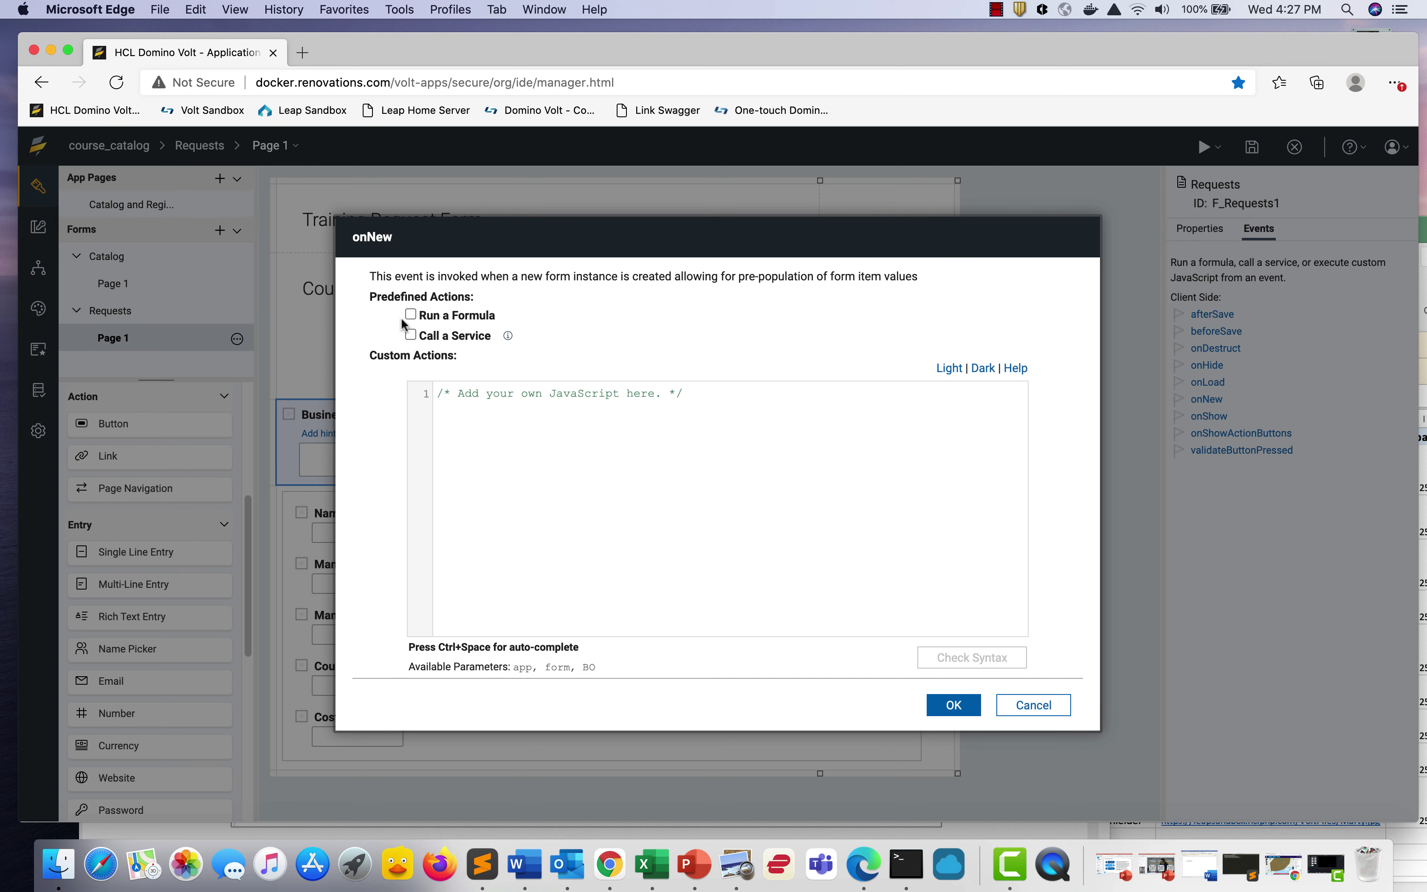
{"action": "left_click", "coordinate": [410, 335]}
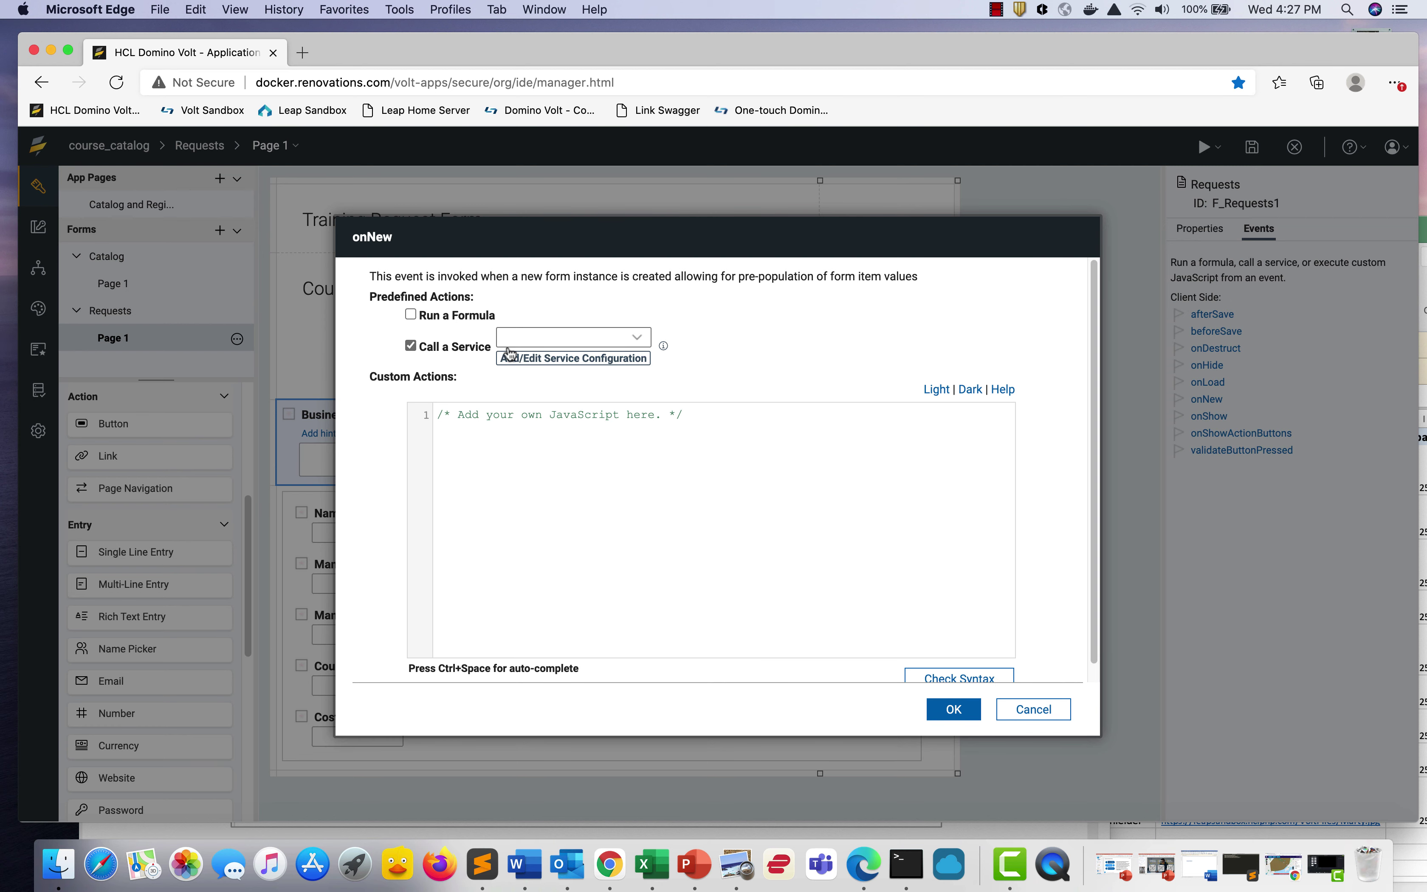
{"action": "left_click", "coordinate": [519, 358]}
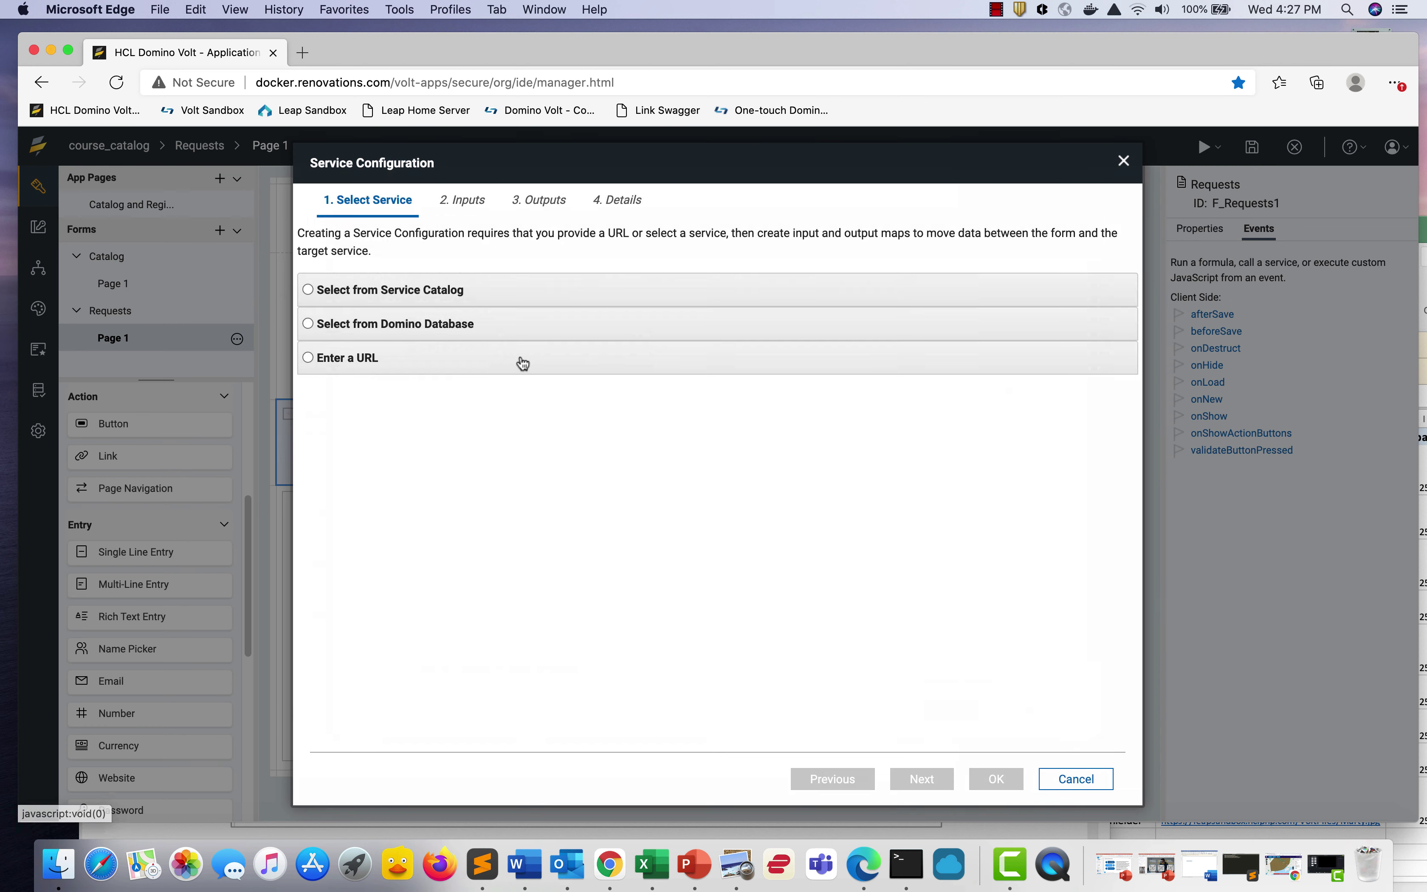
Select the Get User By Identifier service from the Domino Directory service catalog
{"action": "left_click", "coordinate": [454, 288]}
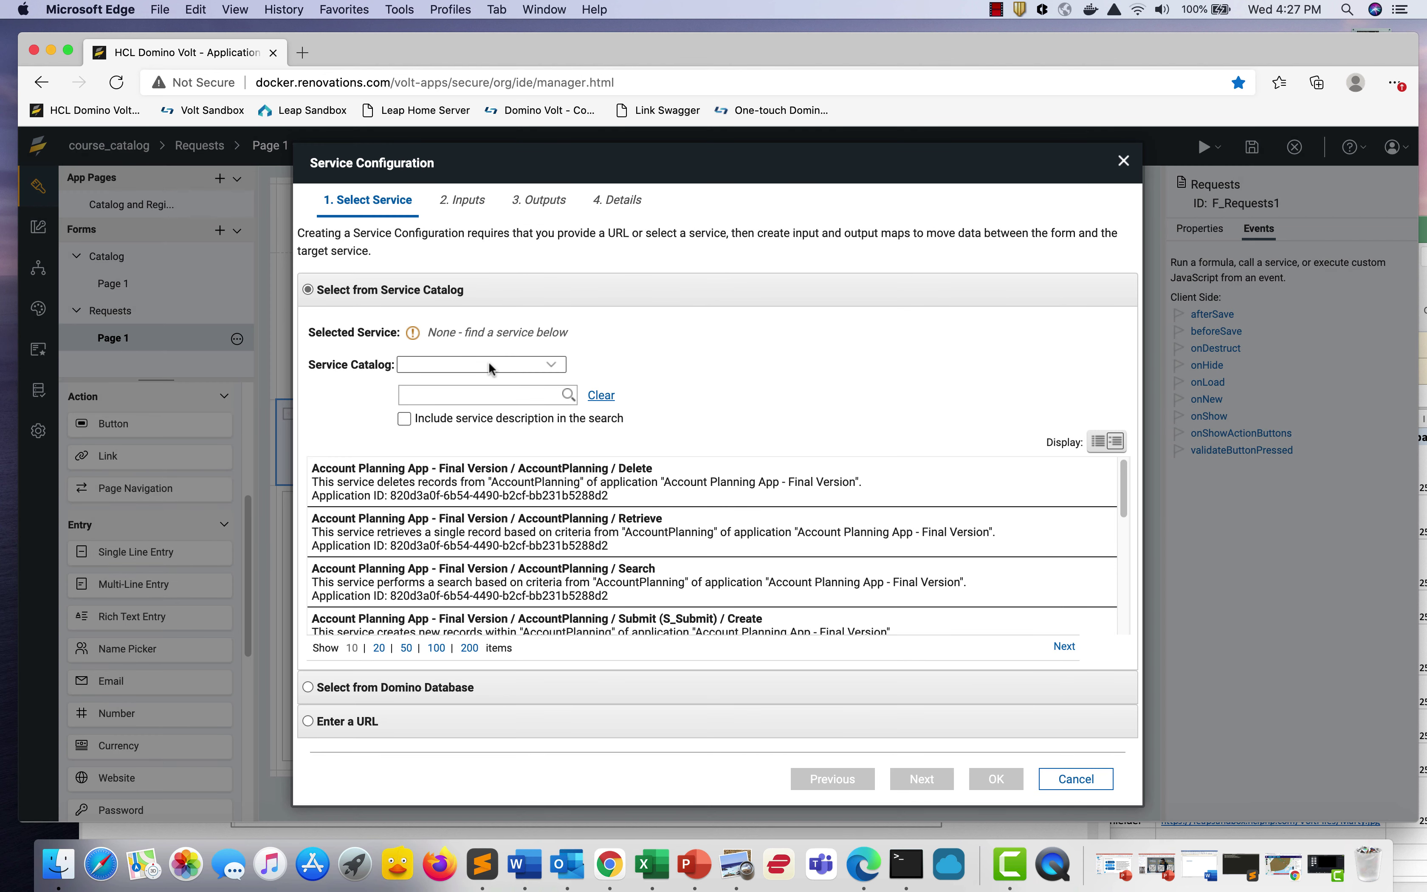
{"action": "left_click", "coordinate": [488, 362]}
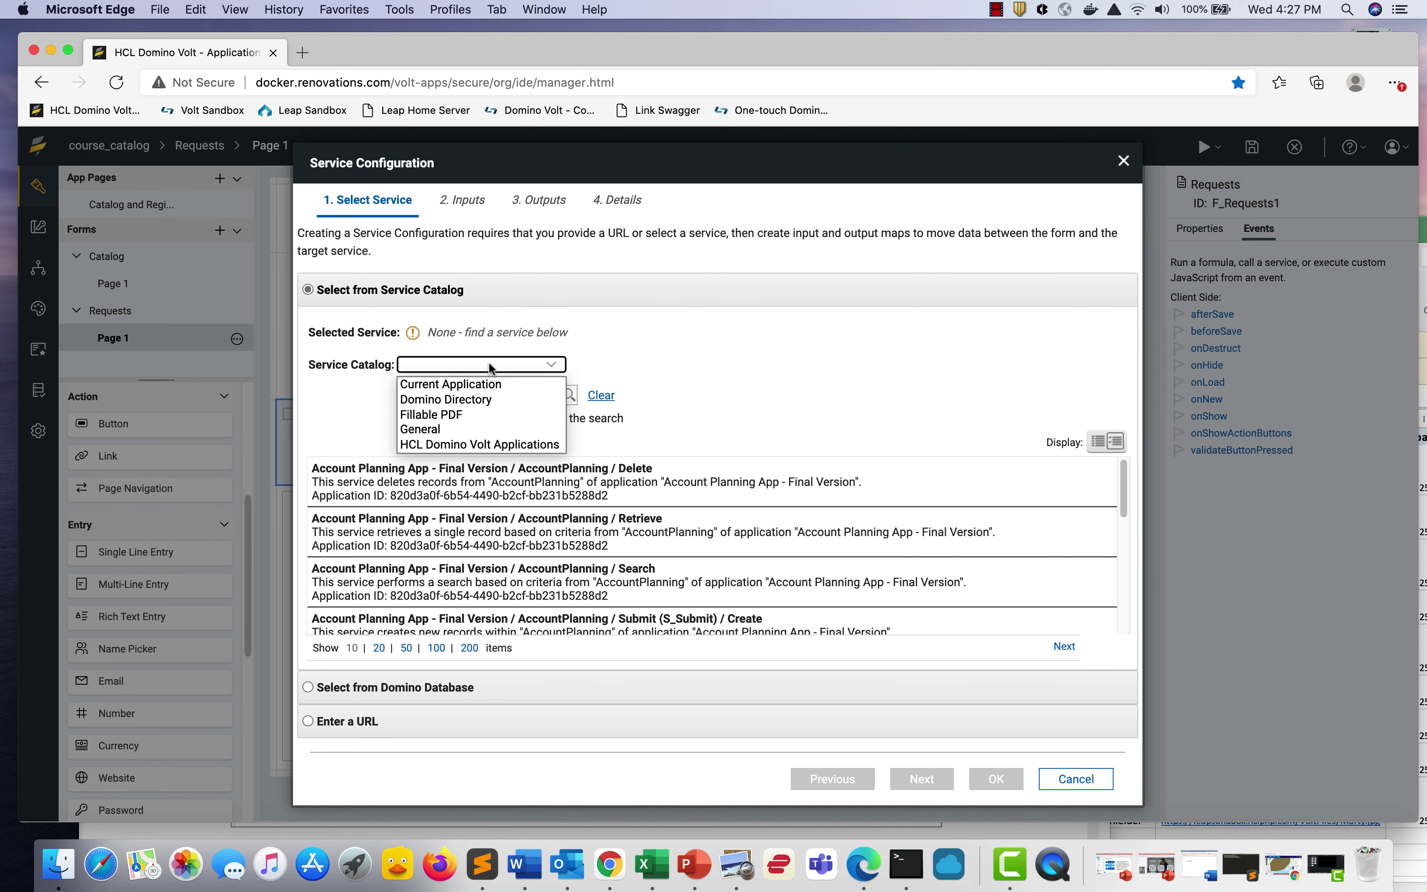
{"action": "left_click", "coordinate": [475, 400]}
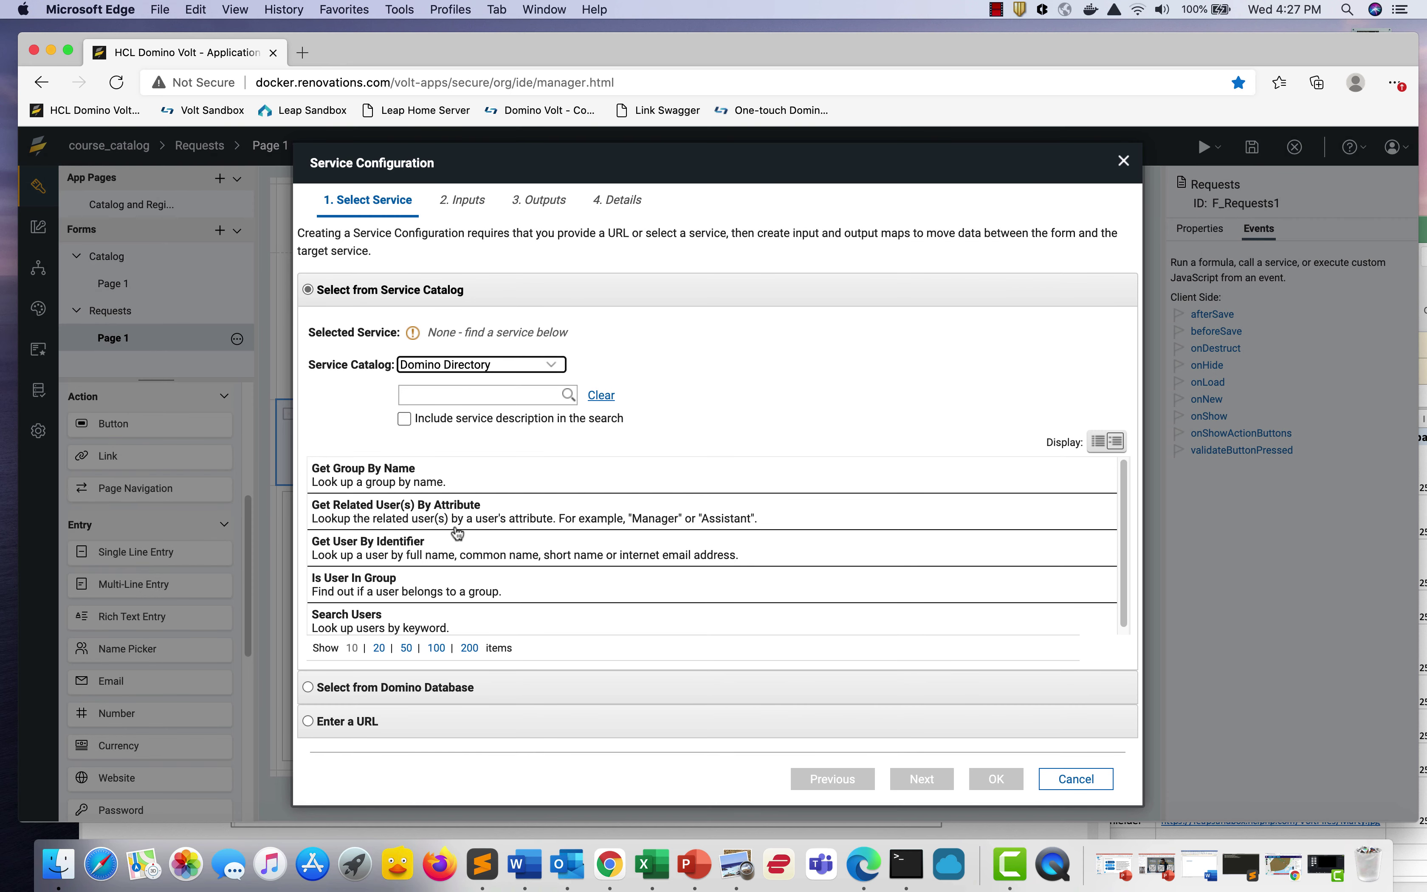
{"action": "left_click", "coordinate": [445, 548]}
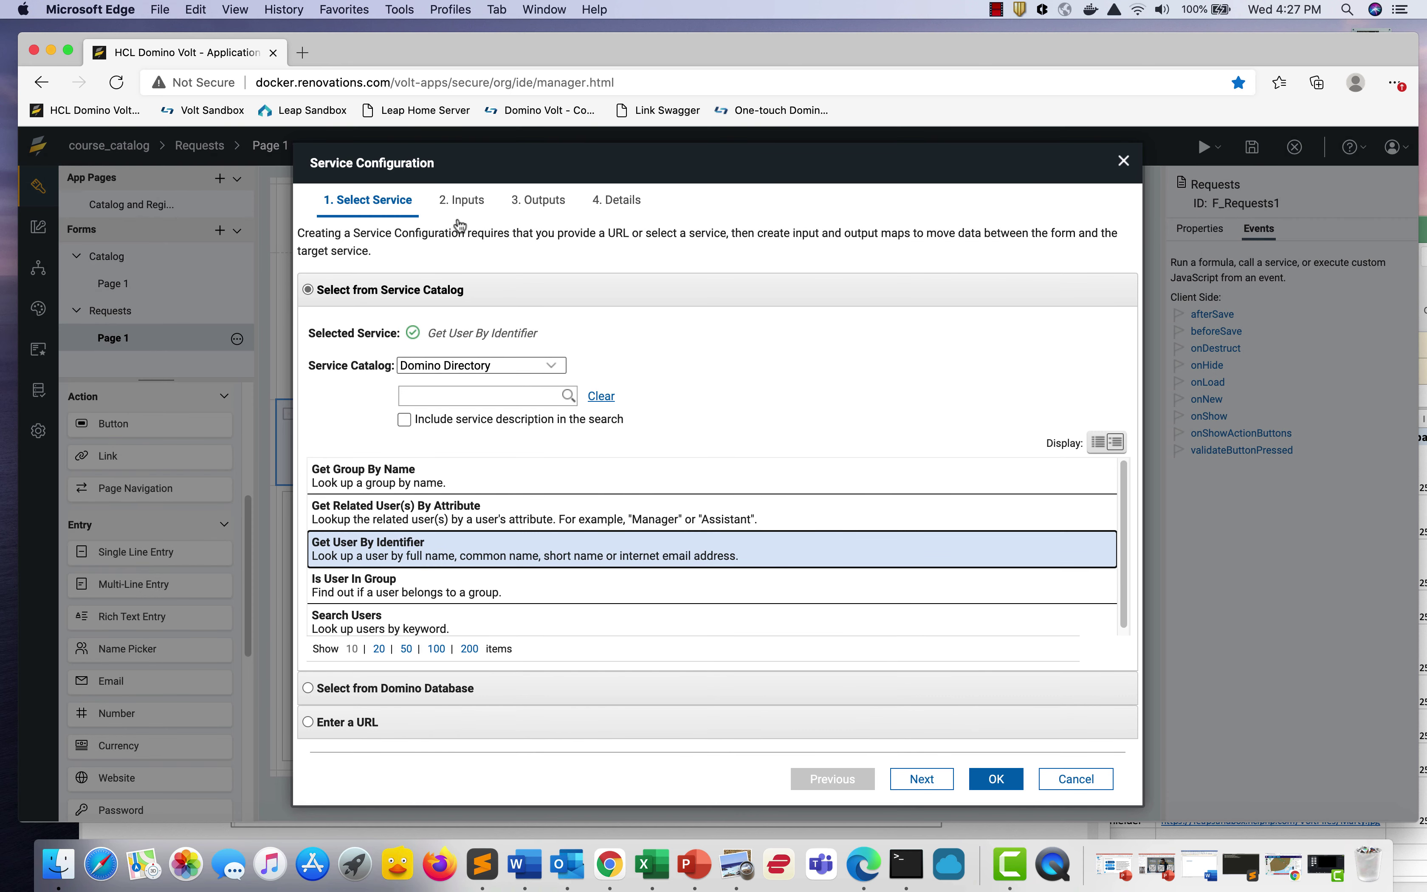
Assign Current User as the source for the service's User Name or Email input
{"action": "left_click", "coordinate": [463, 204]}
{"action": "left_click", "coordinate": [401, 322]}
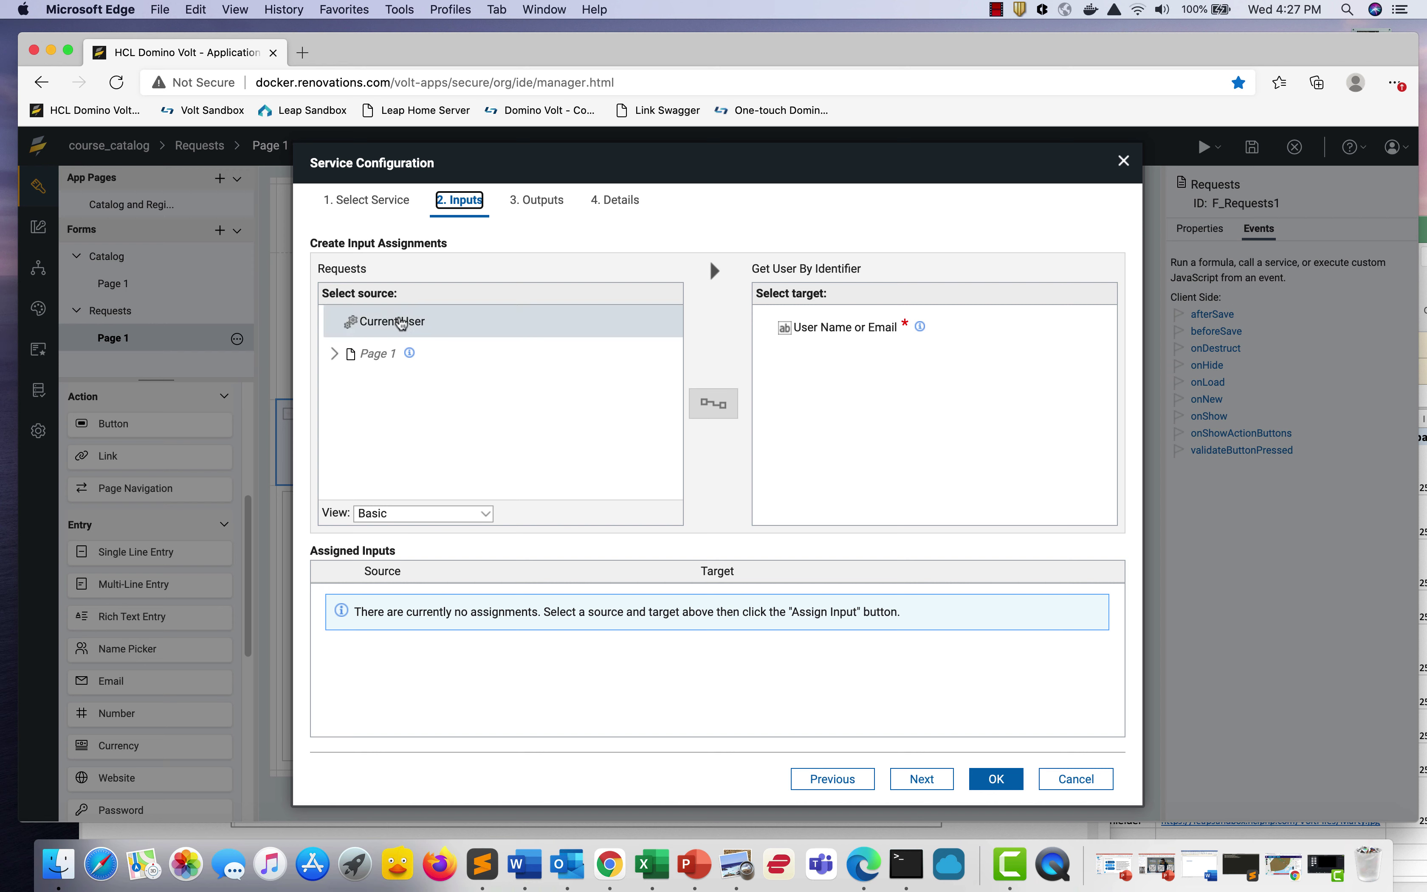
{"action": "left_click", "coordinate": [400, 322]}
{"action": "left_click", "coordinate": [849, 327]}
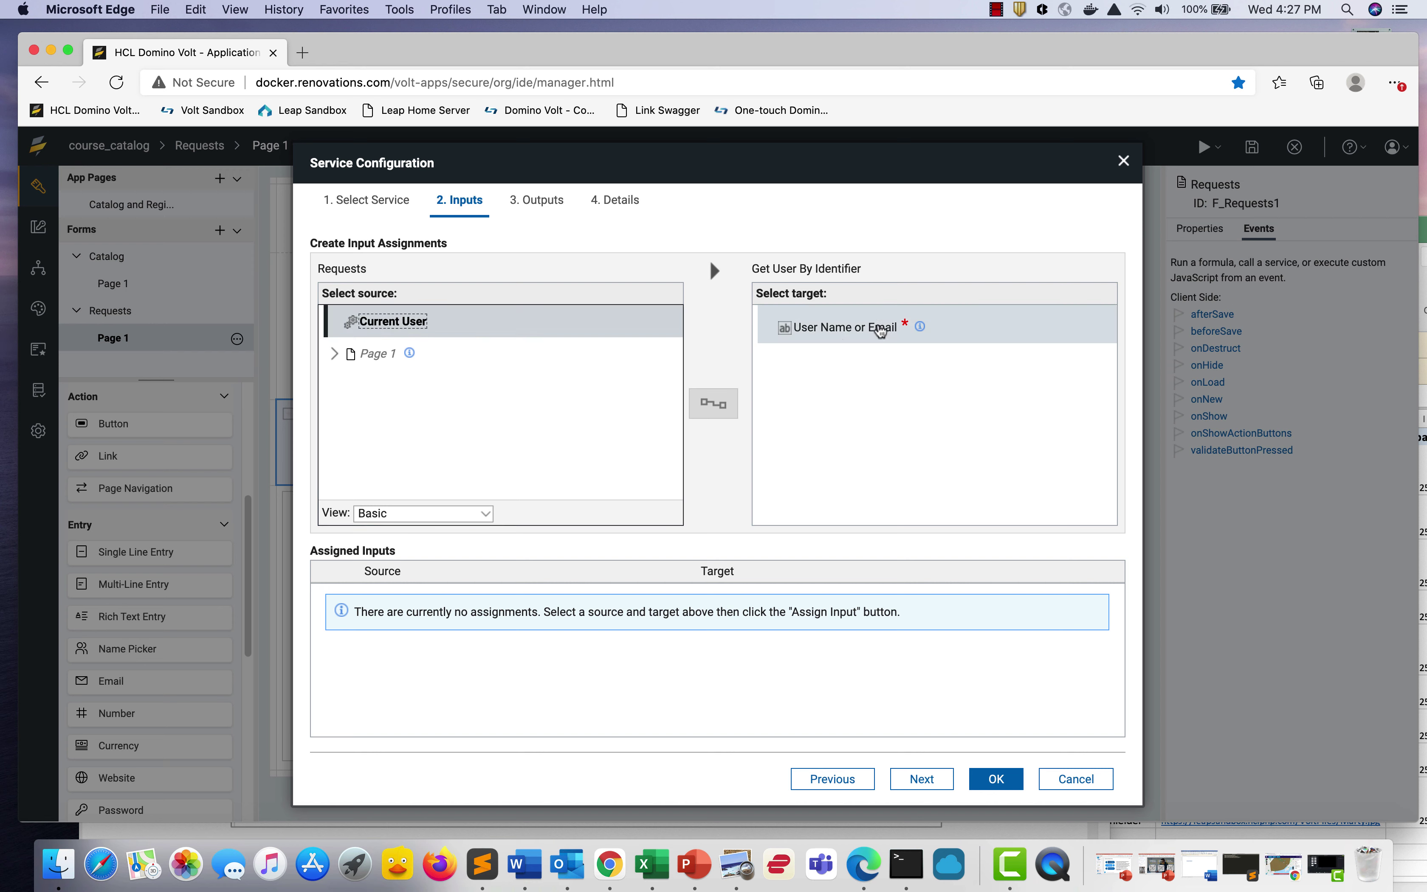
{"action": "left_click", "coordinate": [742, 401]}
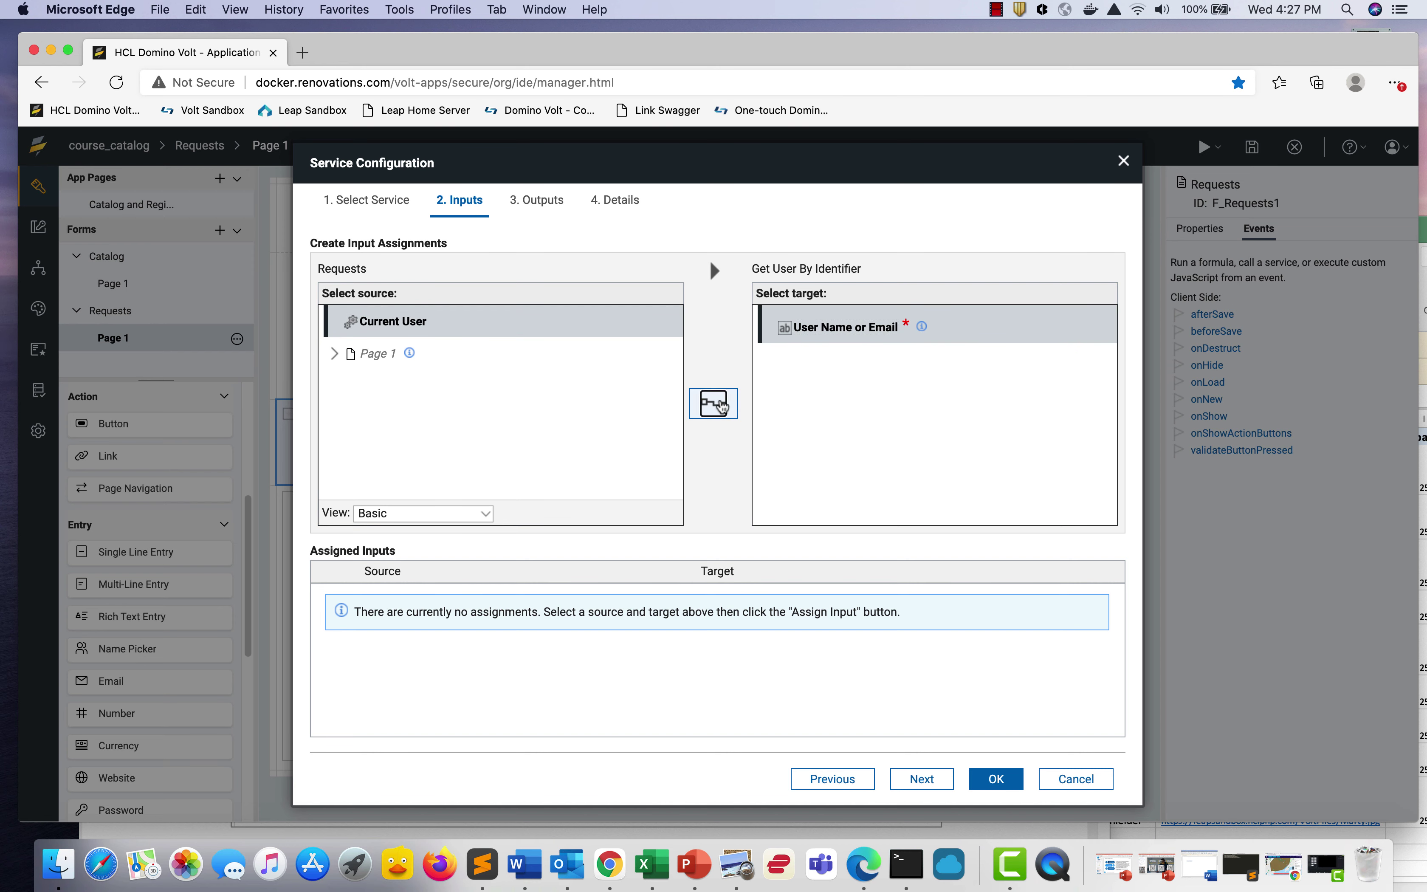
Assign the service's Internet Email output to the Email field in the Requests form's section
{"action": "left_click", "coordinate": [551, 206]}
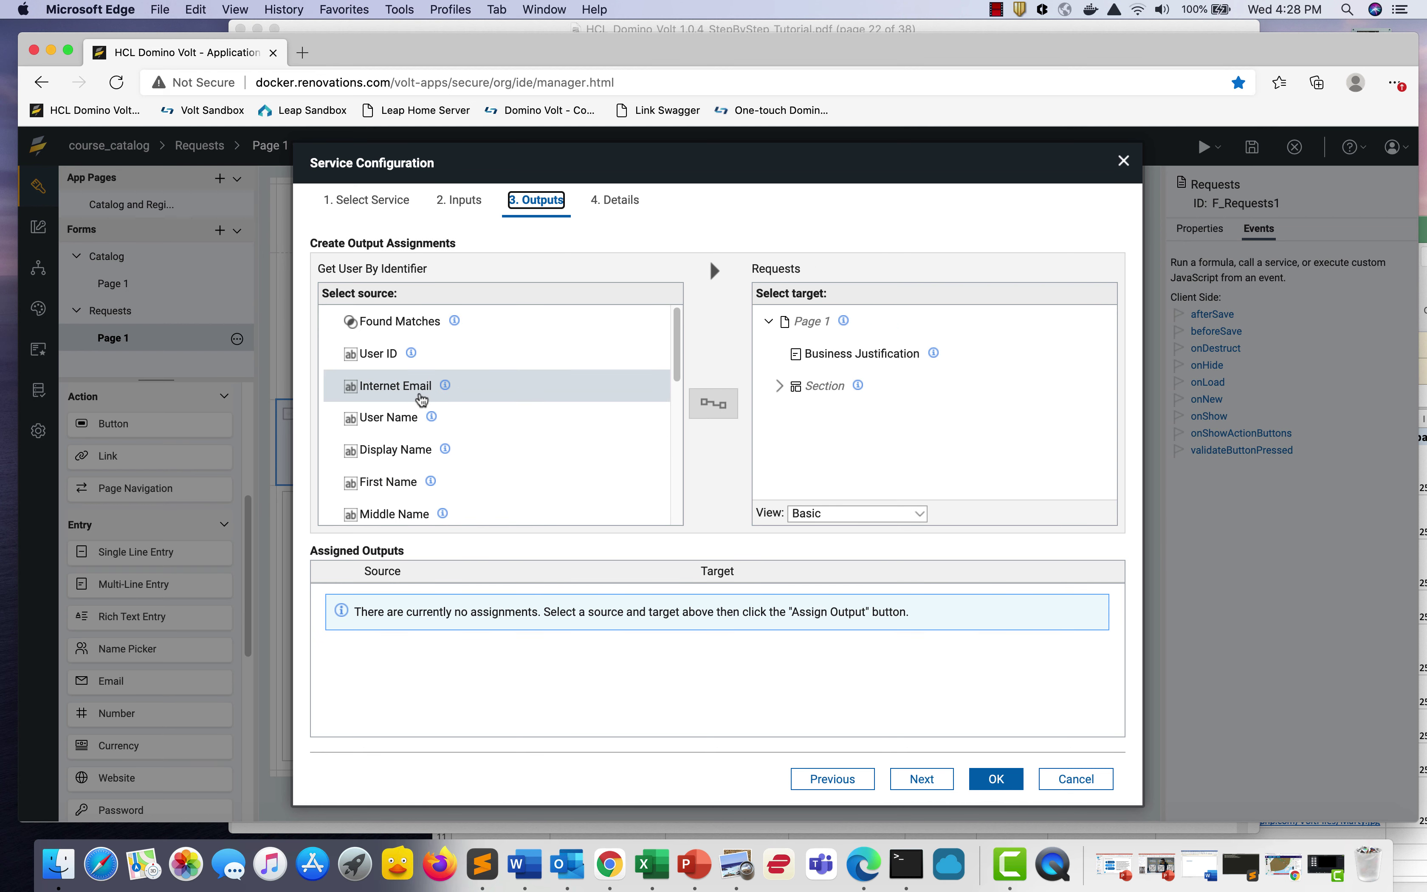
{"action": "left_click", "coordinate": [404, 390]}
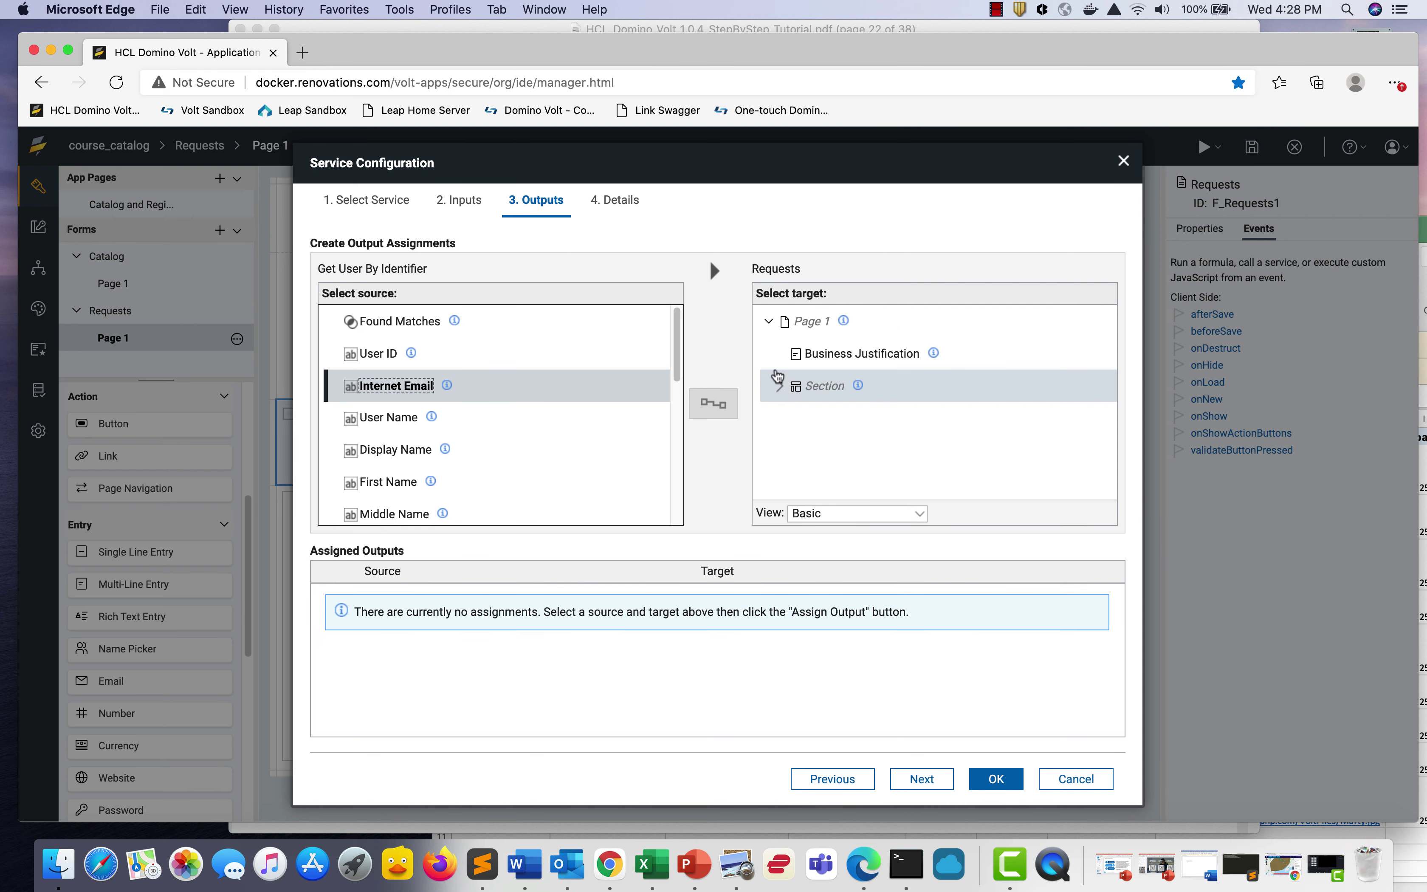
{"action": "left_click", "coordinate": [785, 388]}
{"action": "left_click", "coordinate": [783, 387]}
{"action": "scroll", "coordinate": [820, 425], "scroll_direction": "down", "scroll_amount": 2}
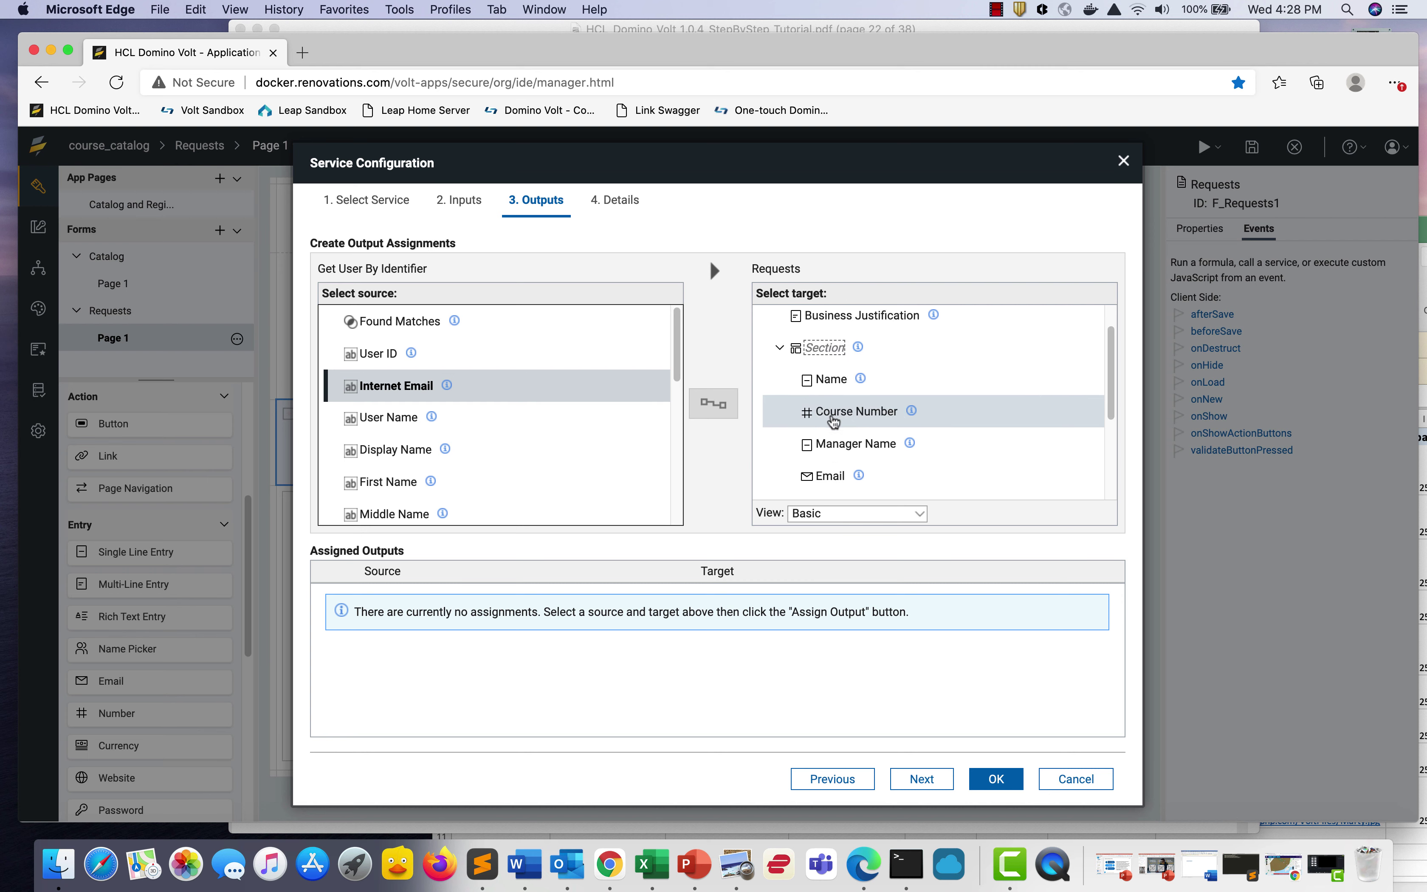
{"action": "left_click", "coordinate": [821, 454]}
{"action": "left_click", "coordinate": [713, 403]}
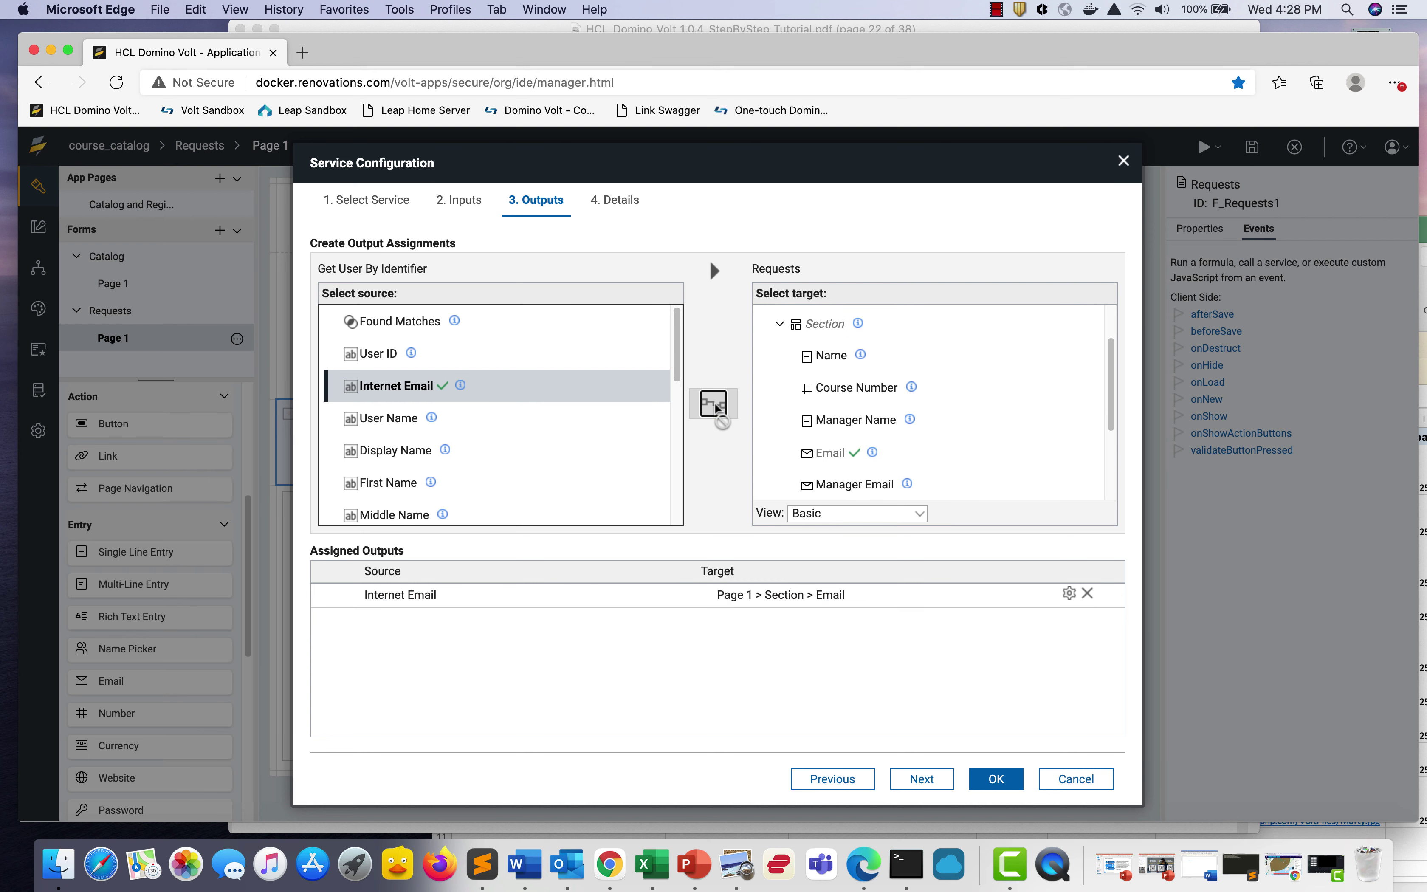
Assign the service's Display Name output to the Name field in the section
{"action": "left_click", "coordinate": [386, 450]}
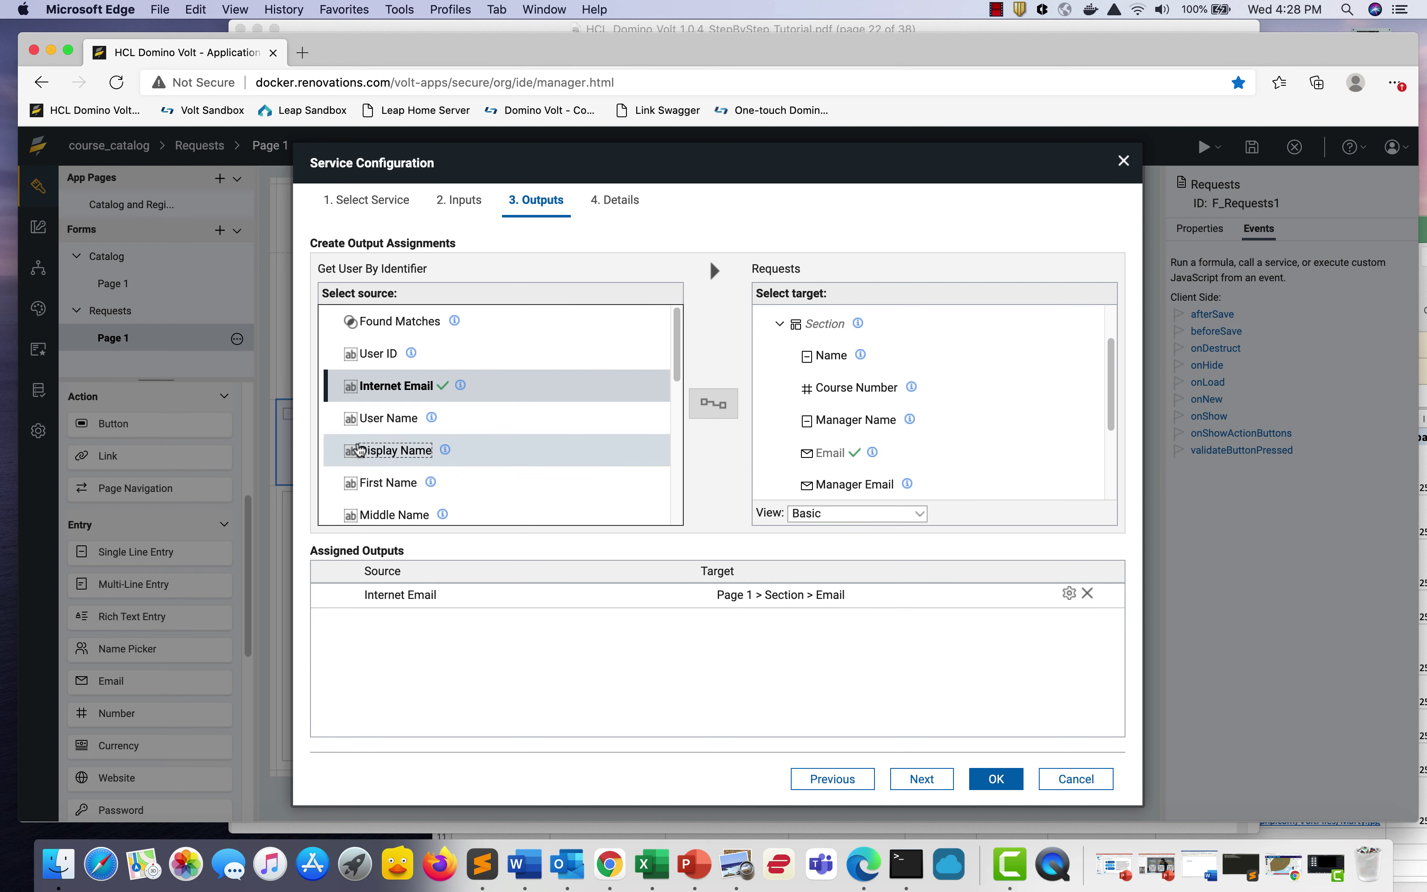
{"action": "left_click", "coordinate": [829, 356]}
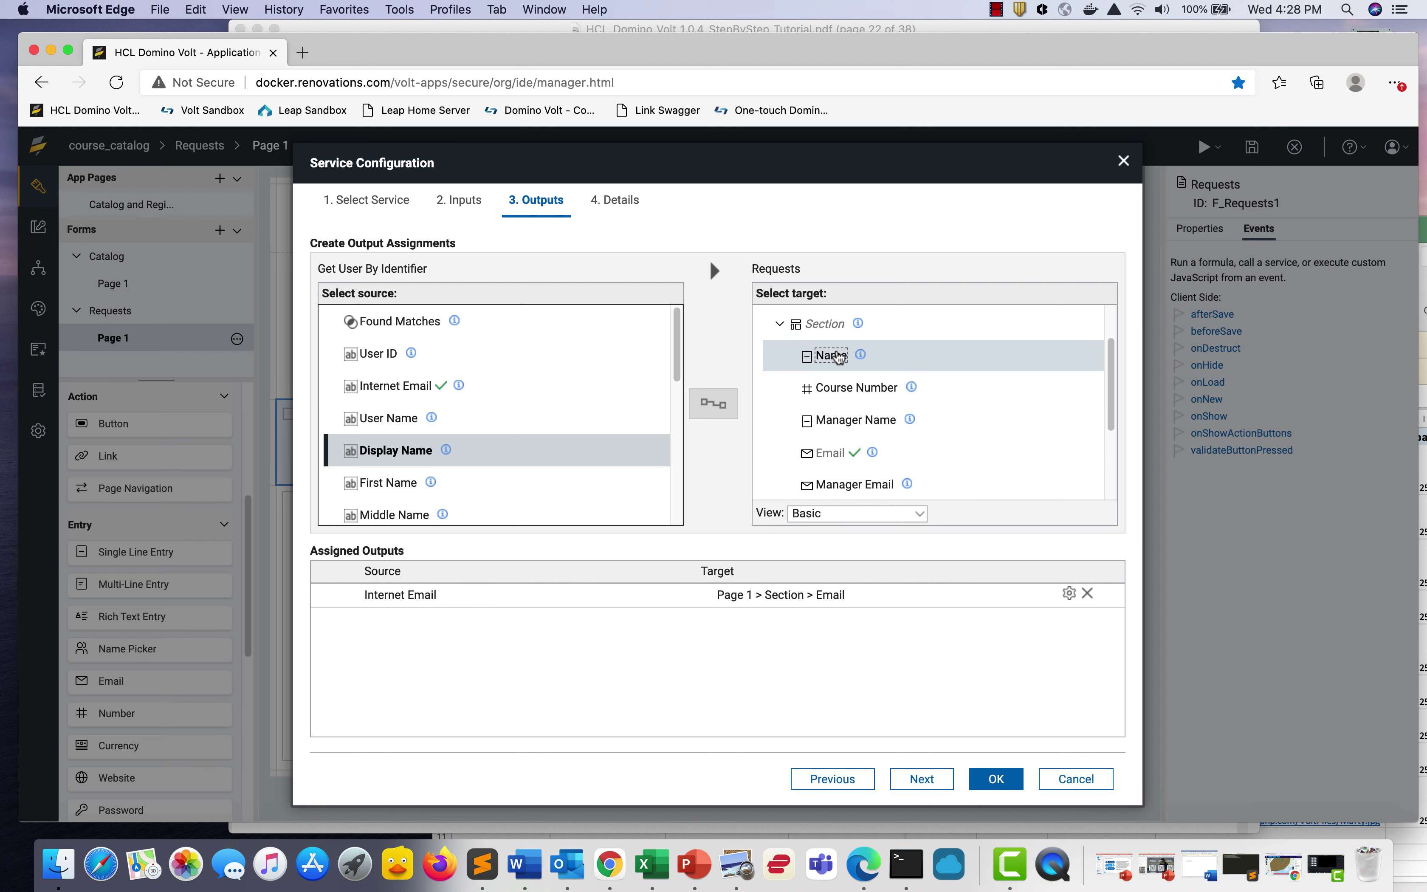
{"action": "left_click", "coordinate": [713, 404]}
Assign the Manager output to the Manager Name field, then accept the service configuration and the onNew event settings
{"action": "scroll", "coordinate": [433, 469], "scroll_direction": "down", "scroll_amount": 3}
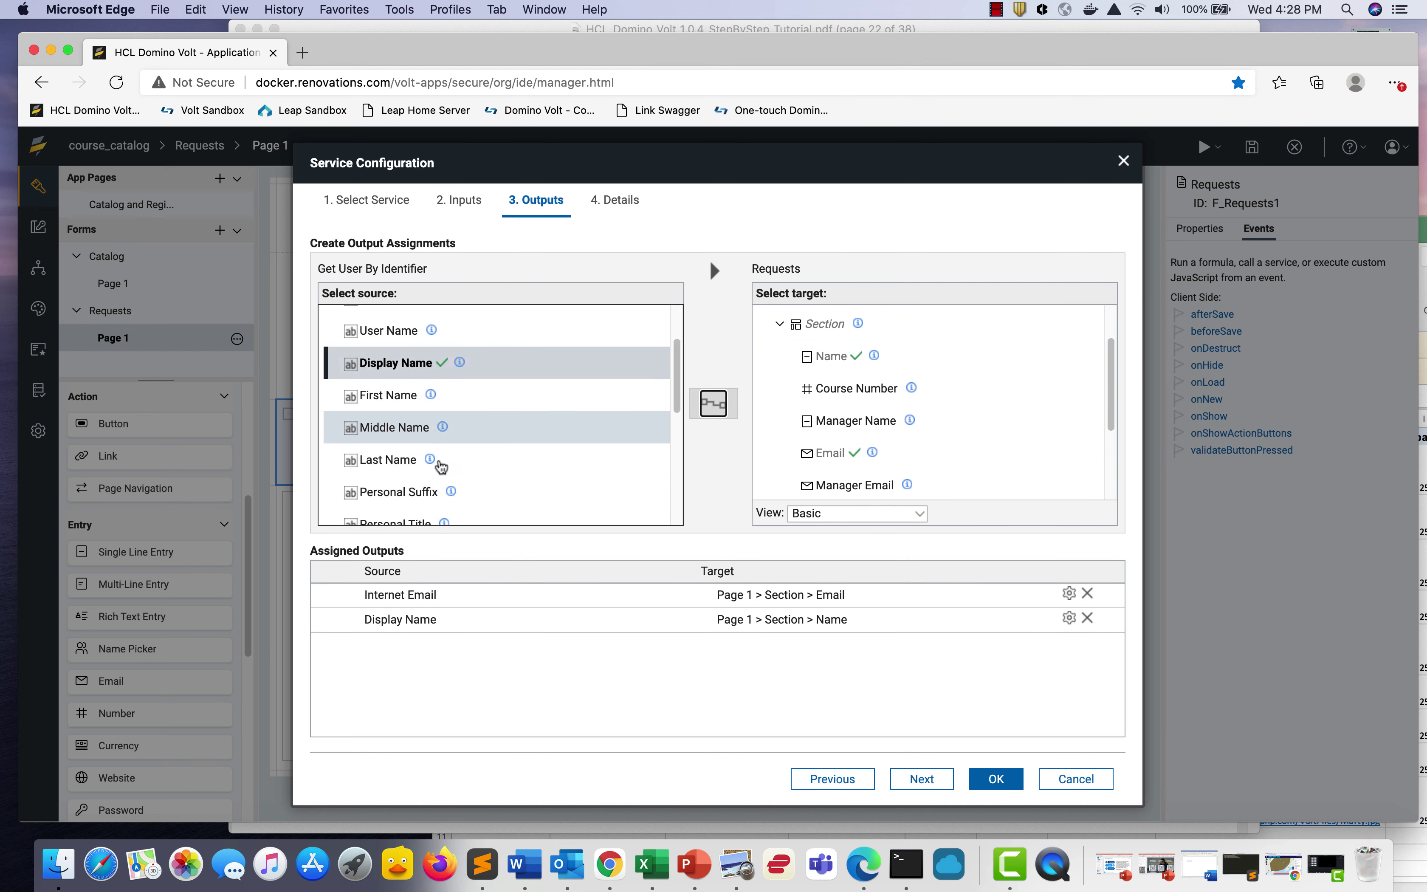
{"action": "scroll", "coordinate": [433, 472], "scroll_direction": "down", "scroll_amount": 5}
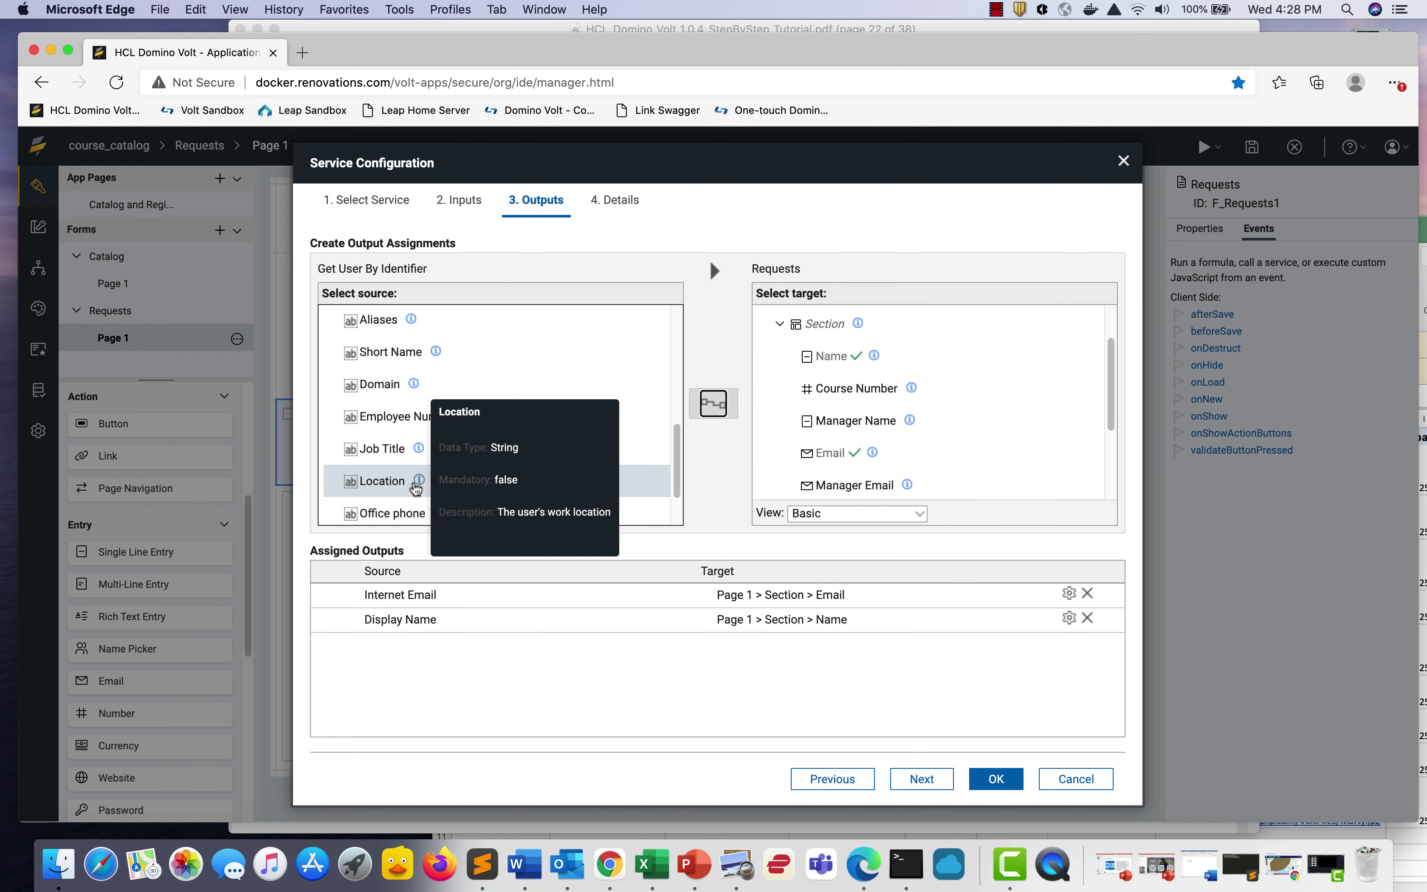
{"action": "scroll", "coordinate": [378, 507], "scroll_direction": "down", "scroll_amount": 2}
{"action": "left_click", "coordinate": [382, 476]}
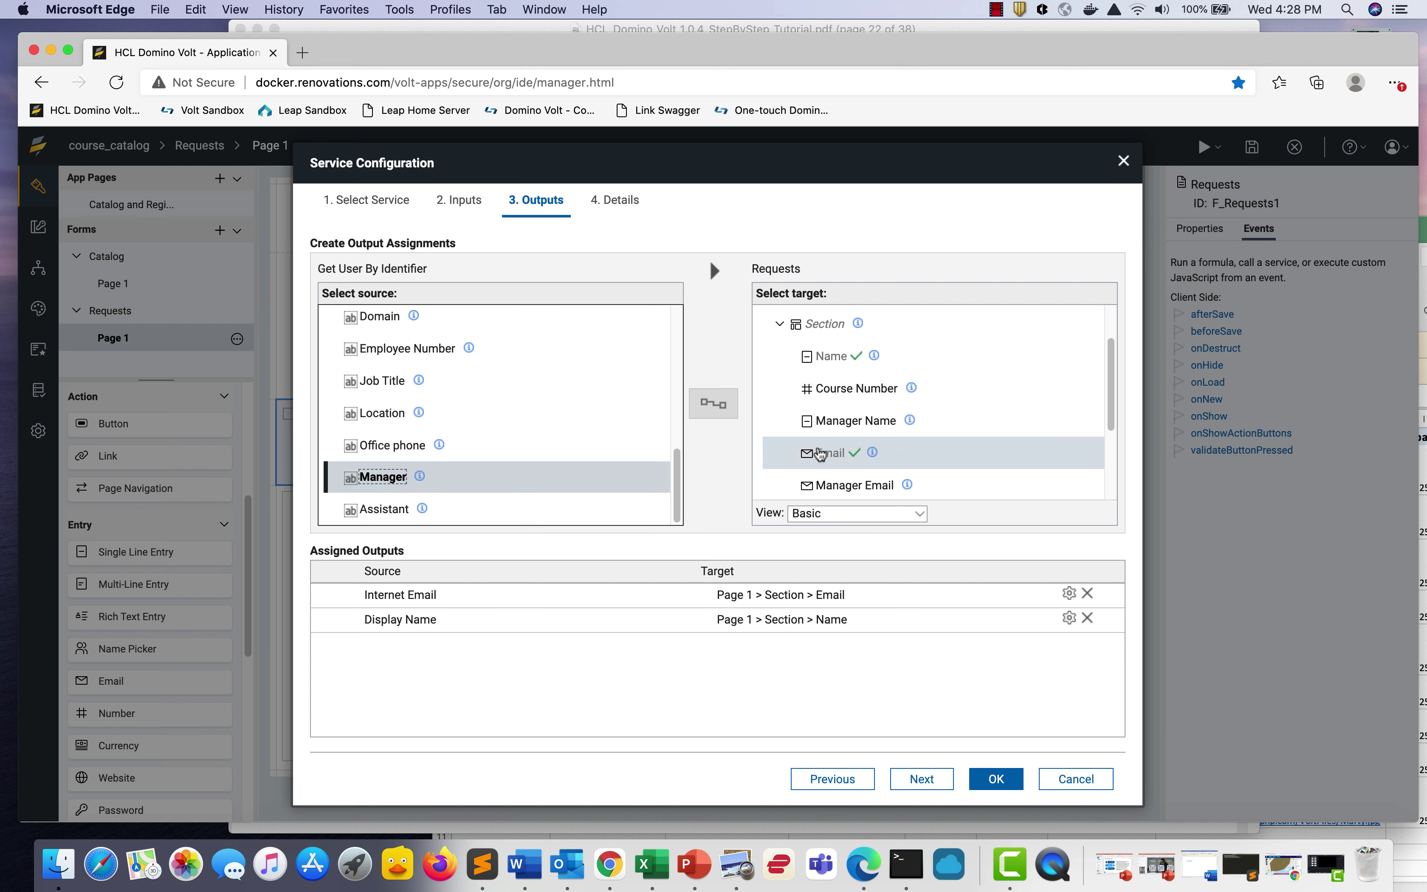
{"action": "left_click", "coordinate": [846, 425]}
{"action": "left_click", "coordinate": [713, 404]}
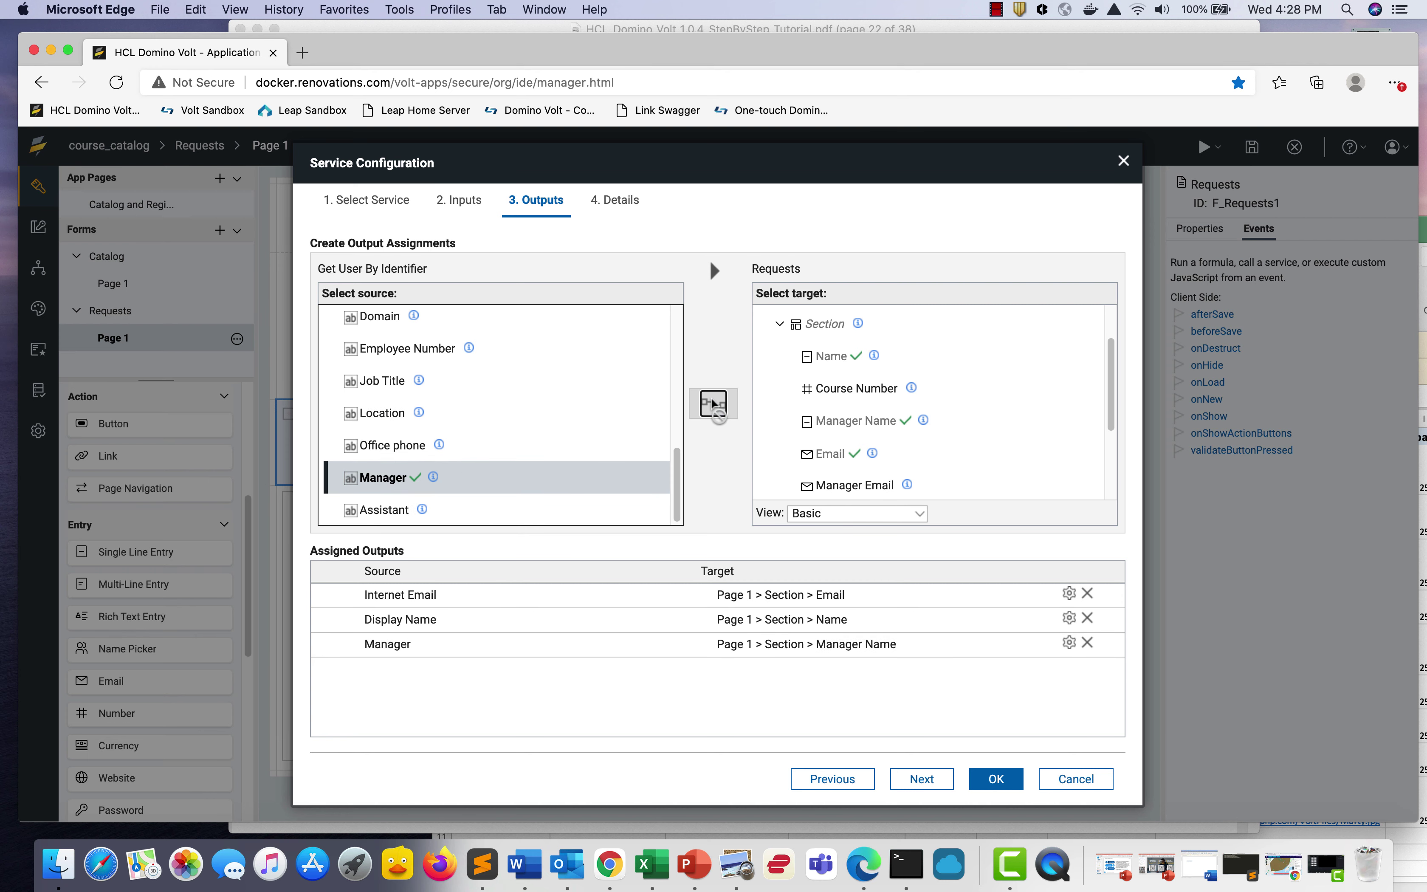
{"action": "left_click", "coordinate": [995, 778]}
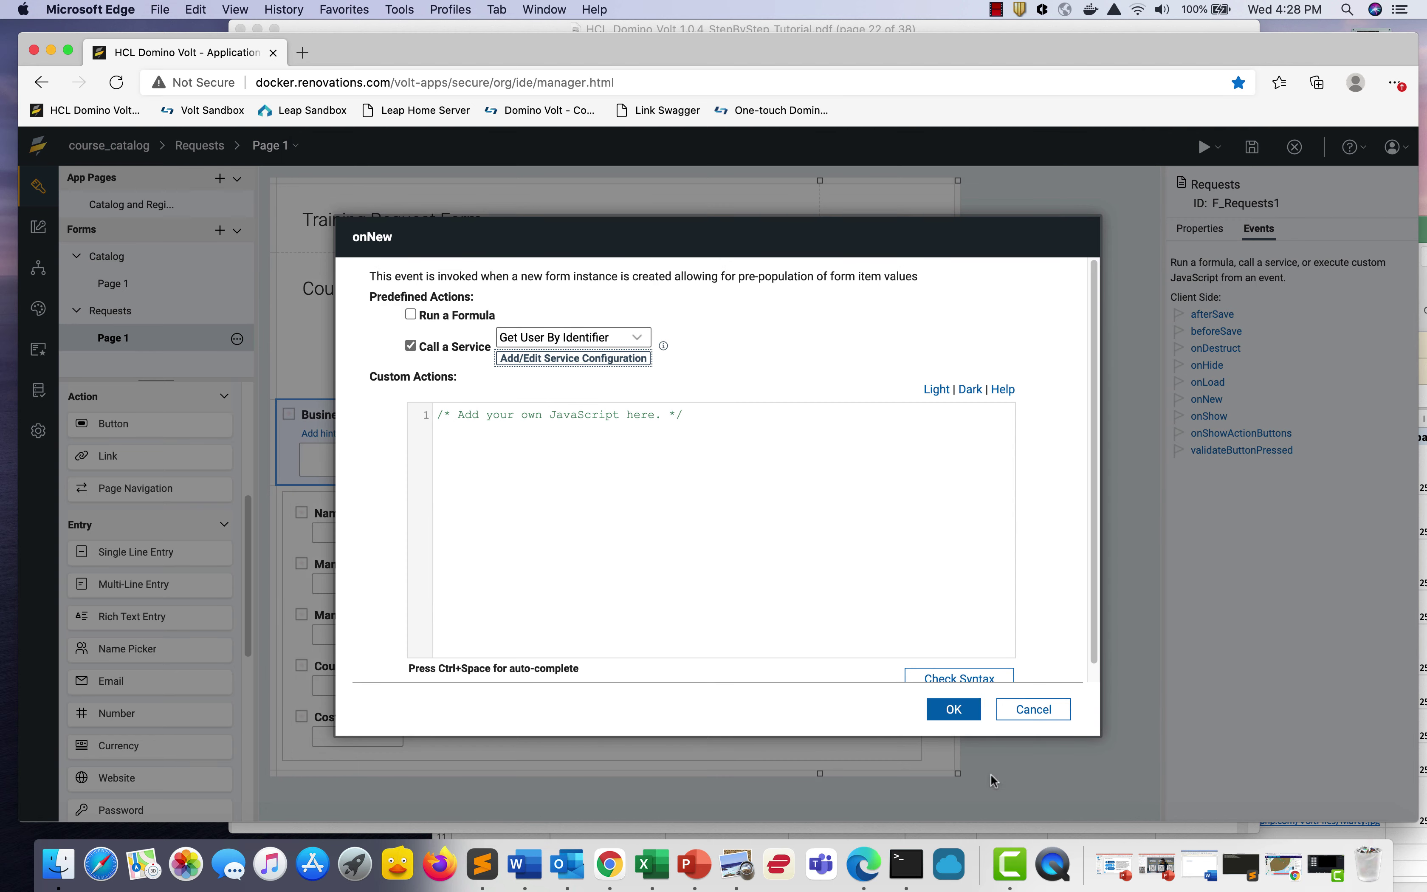
{"action": "left_click", "coordinate": [953, 709]}
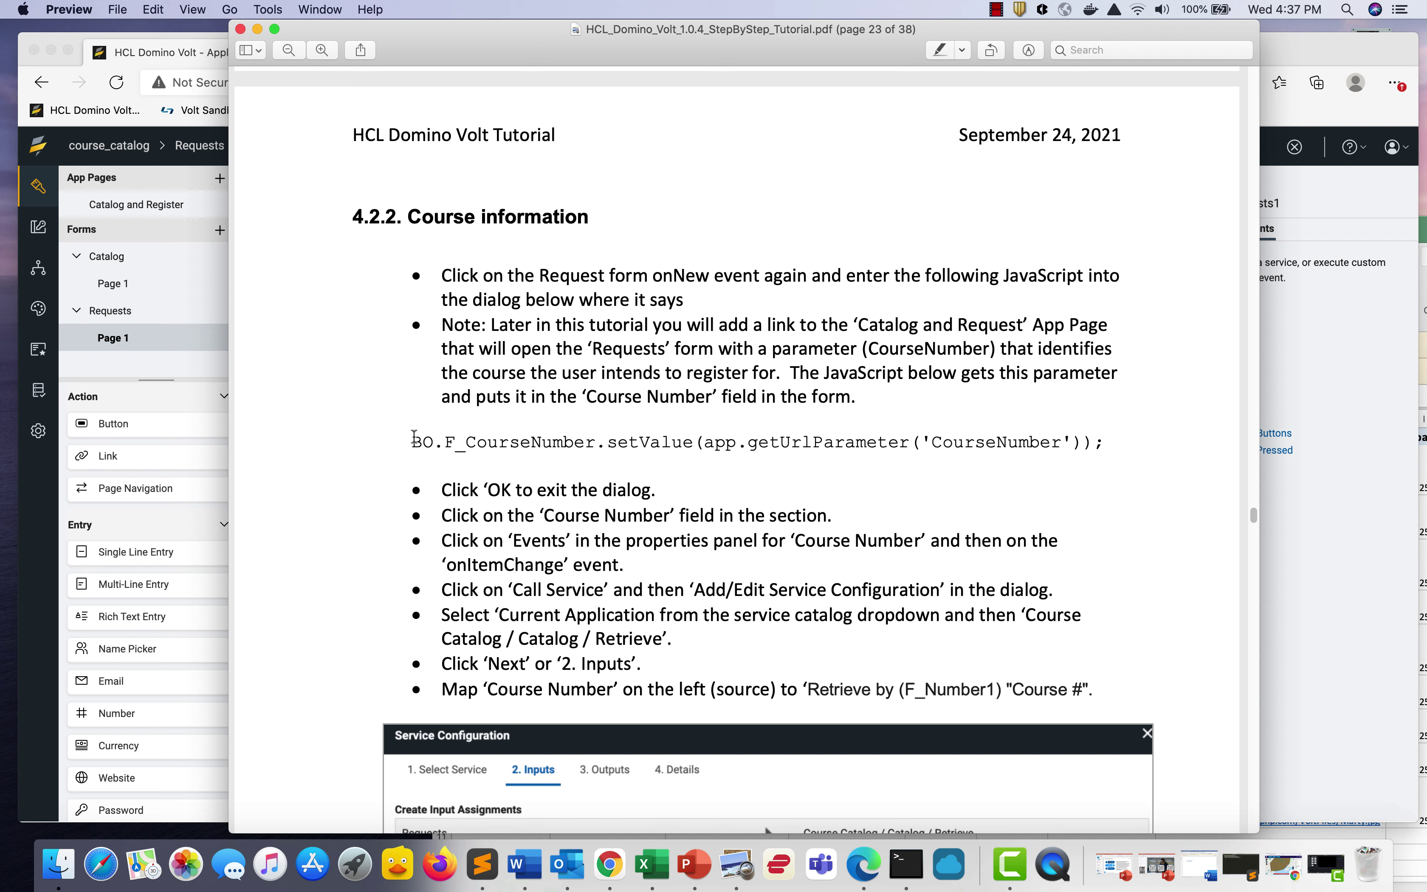
Copy BO.F_CourseNumber.setValue(app.getUrlParameter('CourseNumber')); from the tutorial PDF into the Requests form's onNew custom JavaScript in Microsoft Edge and save the event
{"action": "left_click_drag", "start_coordinate": [415, 439], "coordinate": [1100, 447]}
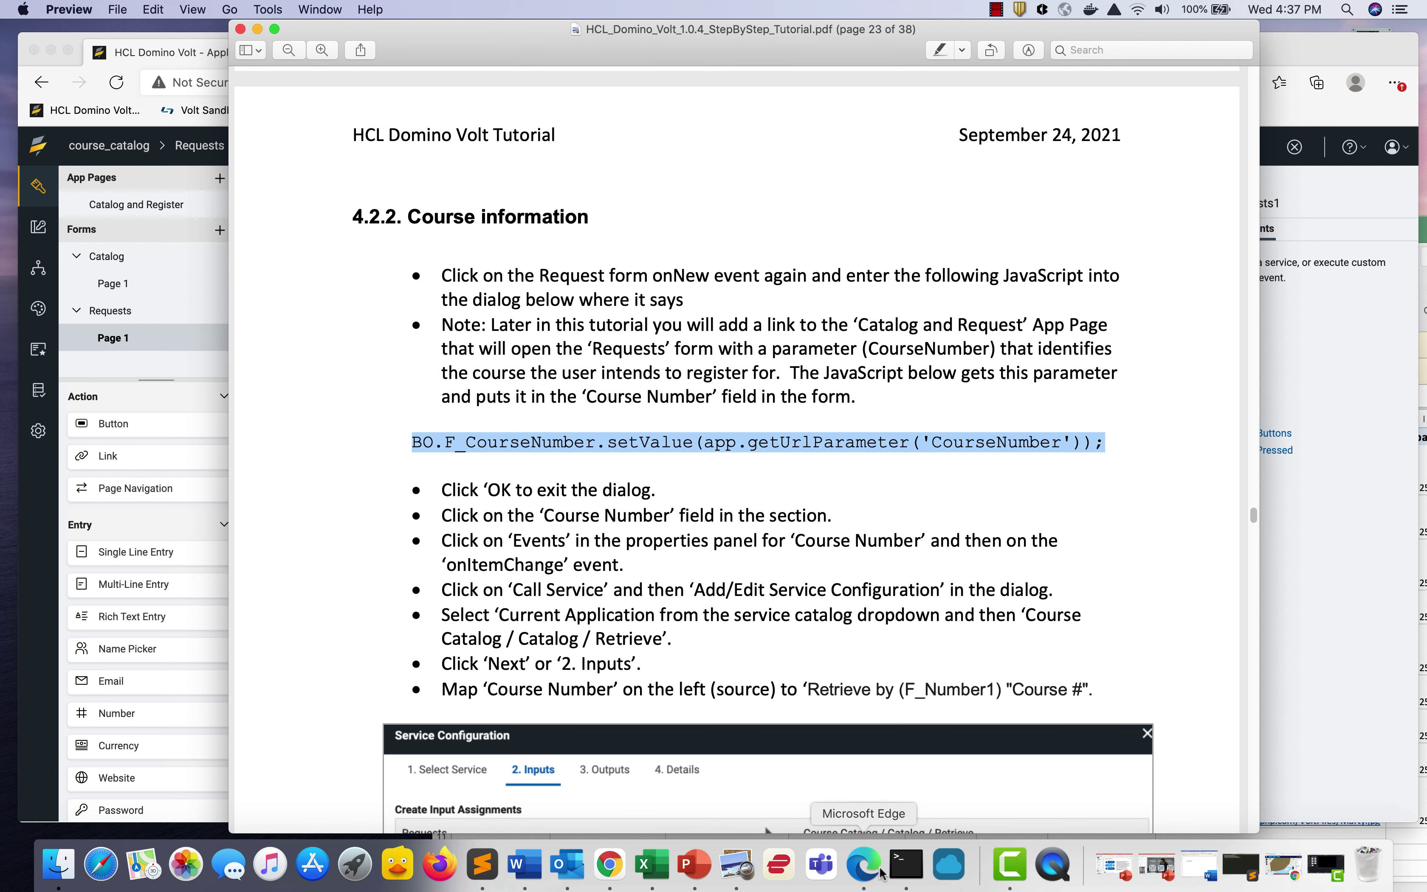
{"action": "left_click", "coordinate": [864, 866]}
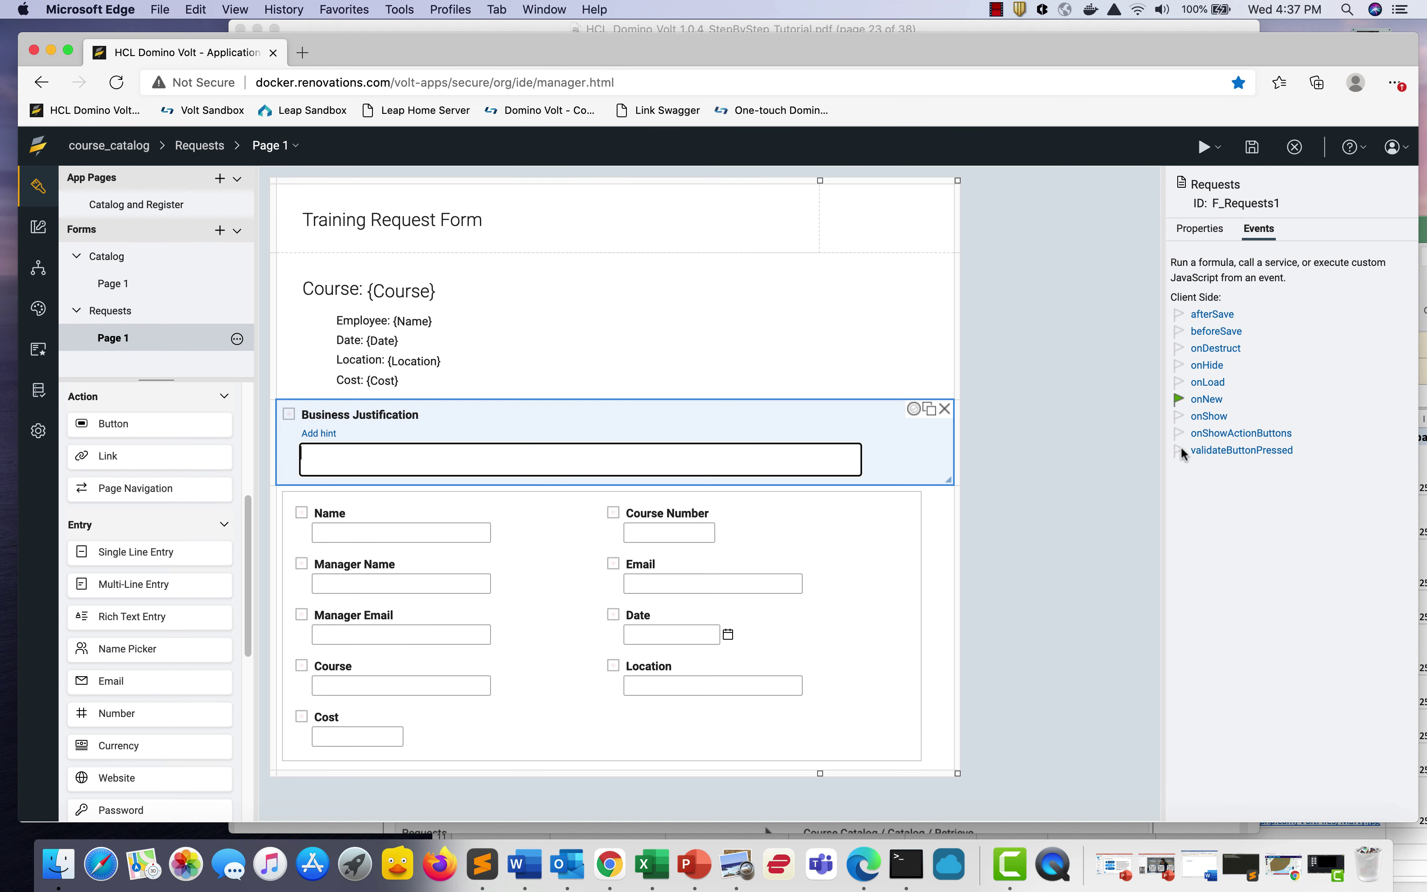
{"action": "left_click", "coordinate": [1207, 399]}
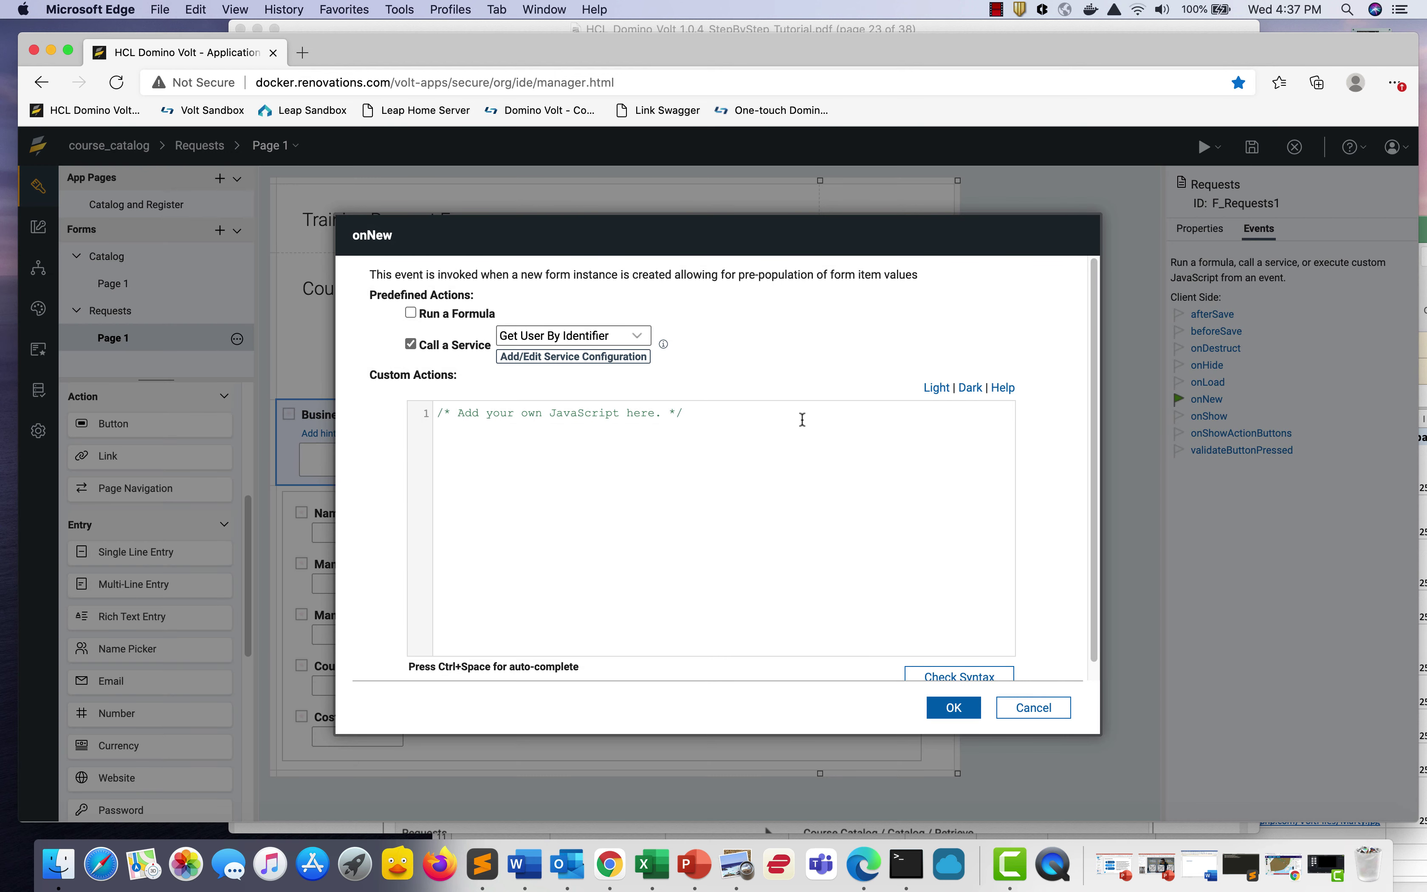
{"action": "key", "text": "Return"}
{"action": "type", "text": "BO.F_CourseNumber.setValue(app.getUrlParameter('CourseNumber'));"}
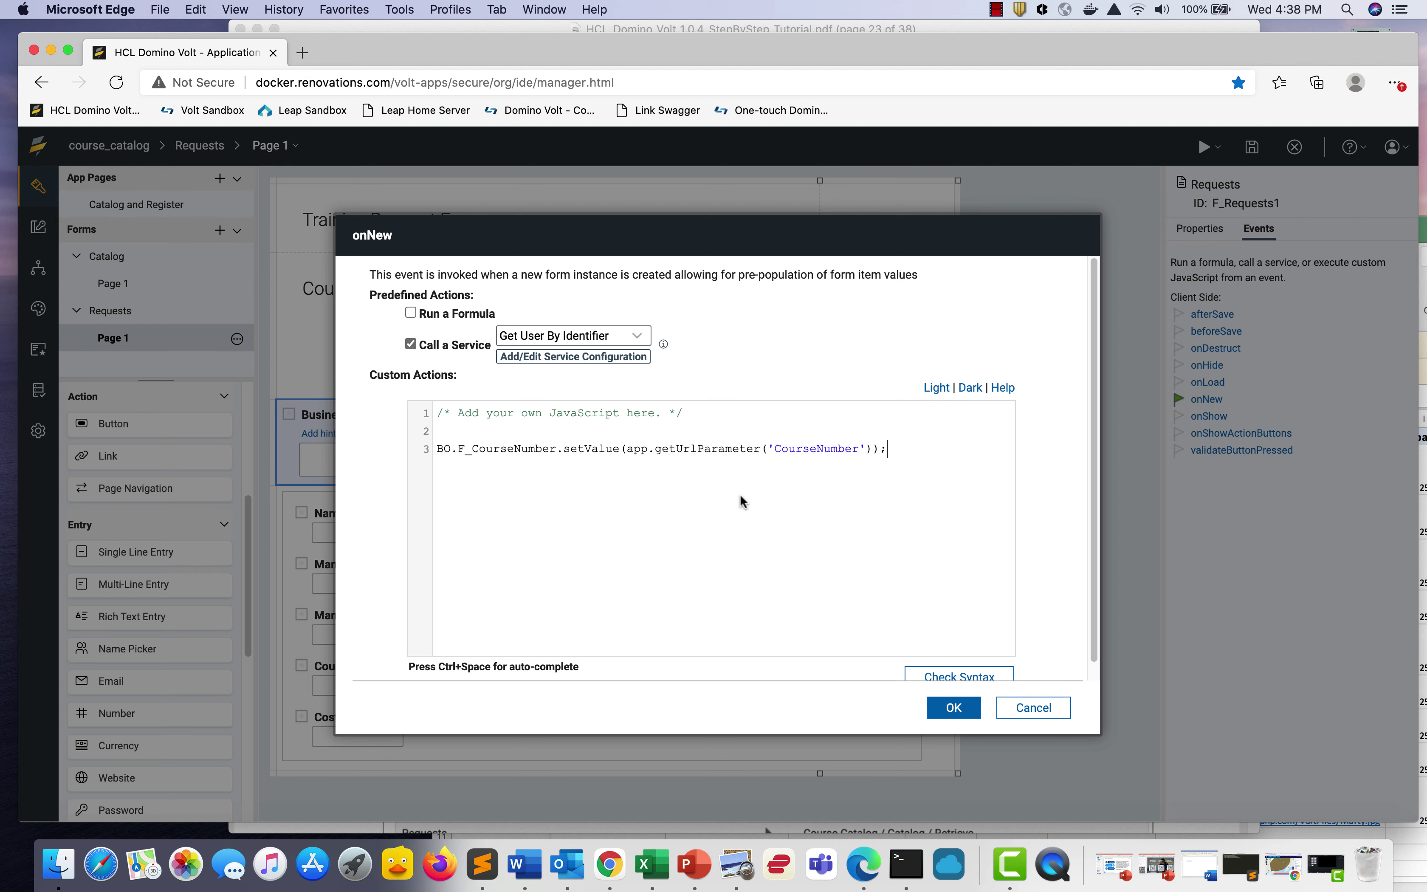
{"action": "left_click", "coordinate": [954, 709]}
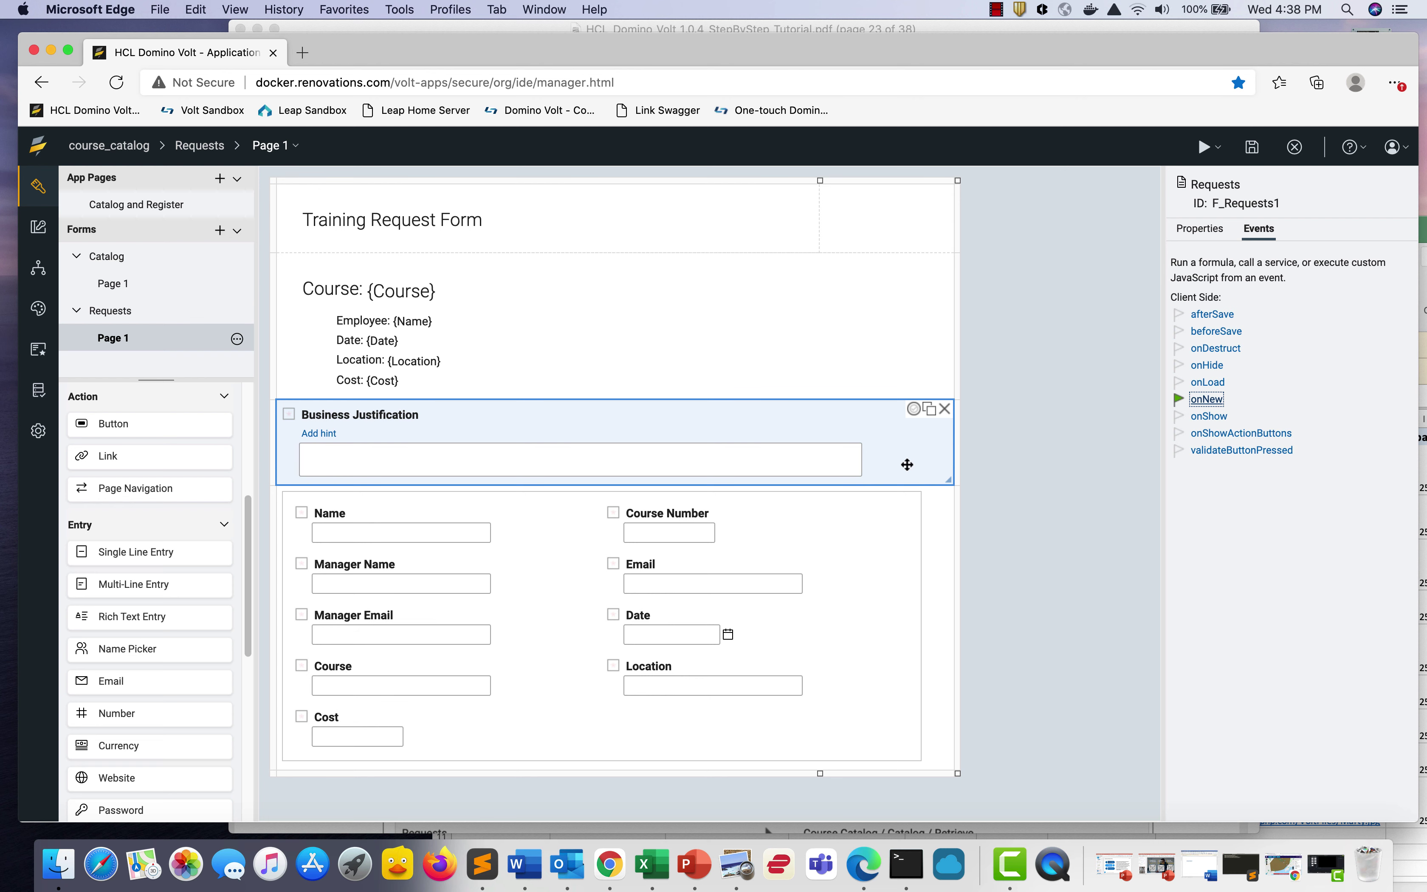
Set the Course Number field's onItemChange event to call the current application's course_catalog / Catalog / Retrieve service
{"action": "left_click", "coordinate": [771, 525]}
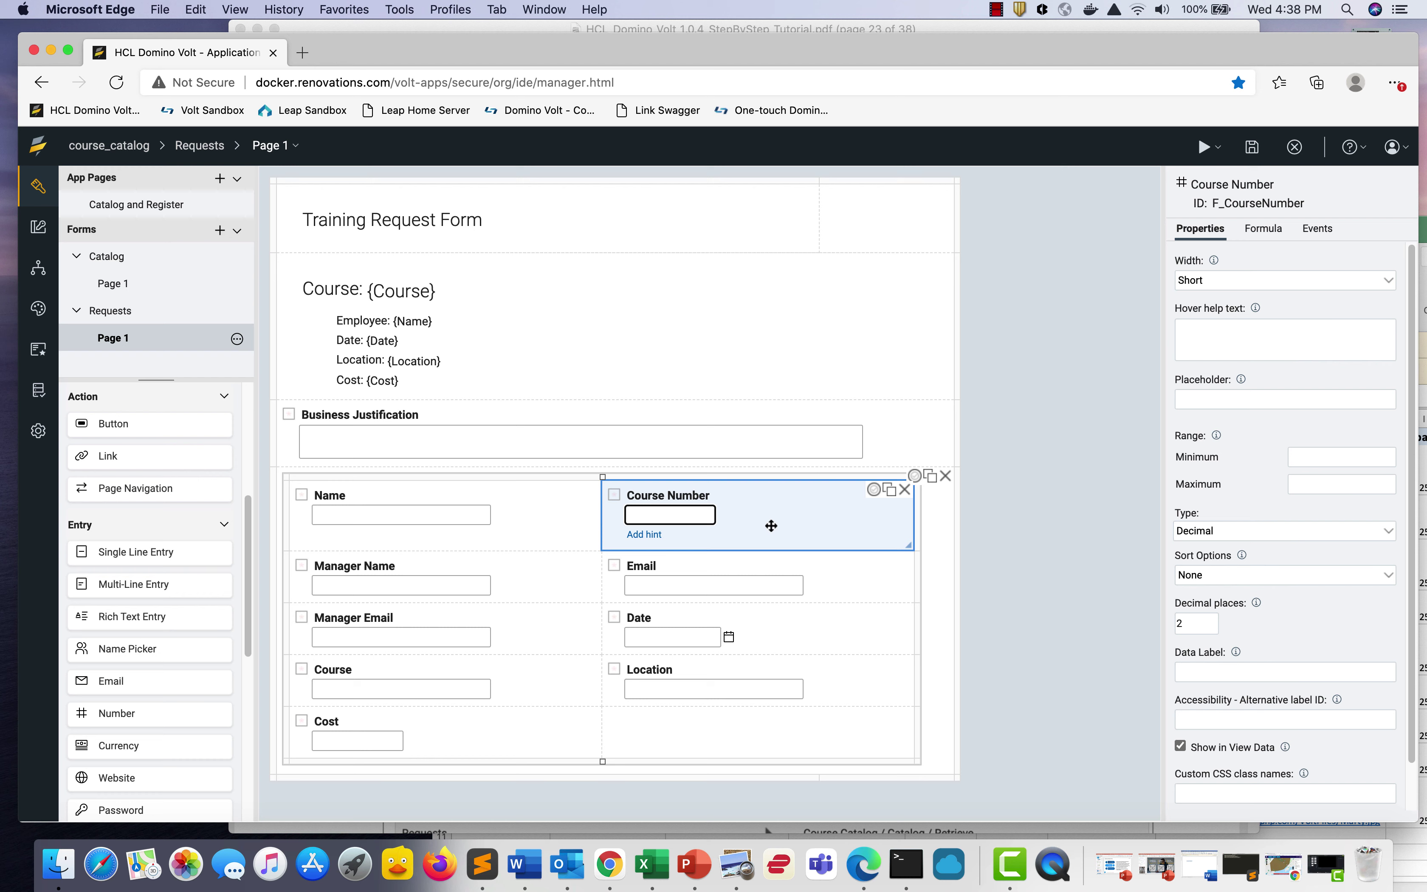
{"action": "left_click", "coordinate": [1320, 230]}
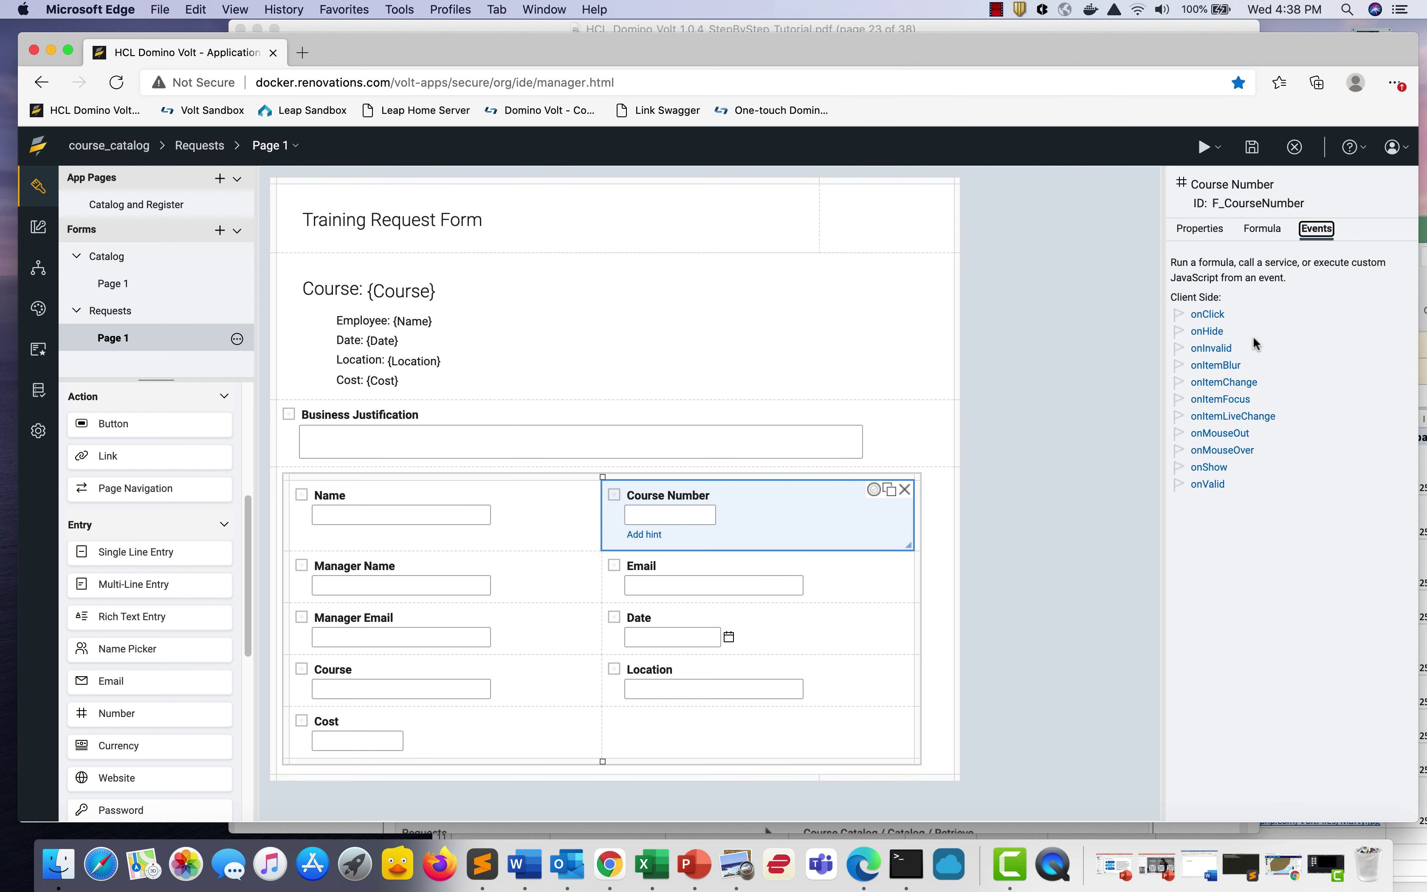
{"action": "left_click", "coordinate": [1229, 383]}
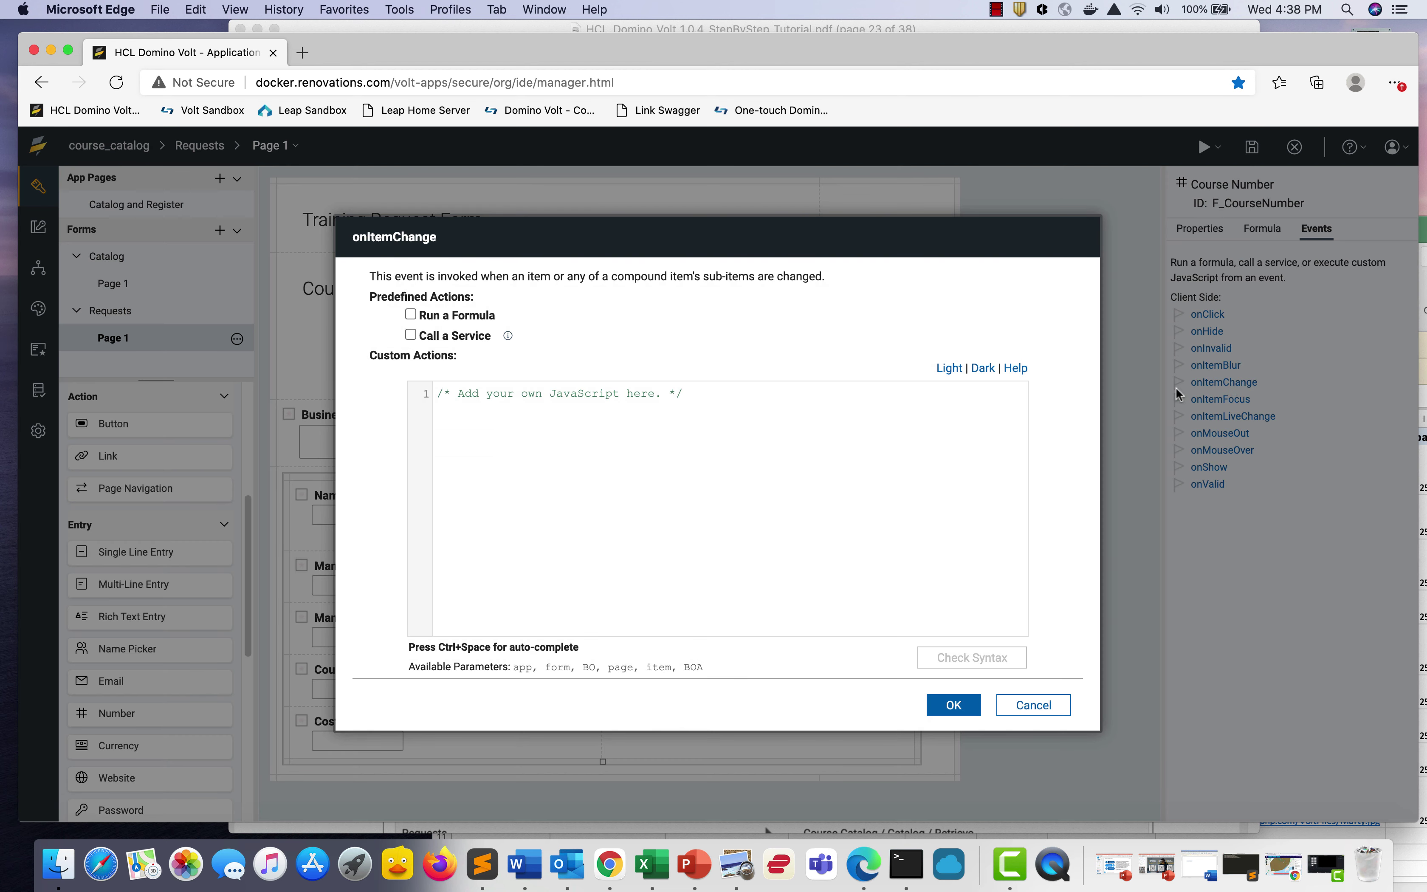
{"action": "left_click", "coordinate": [410, 335]}
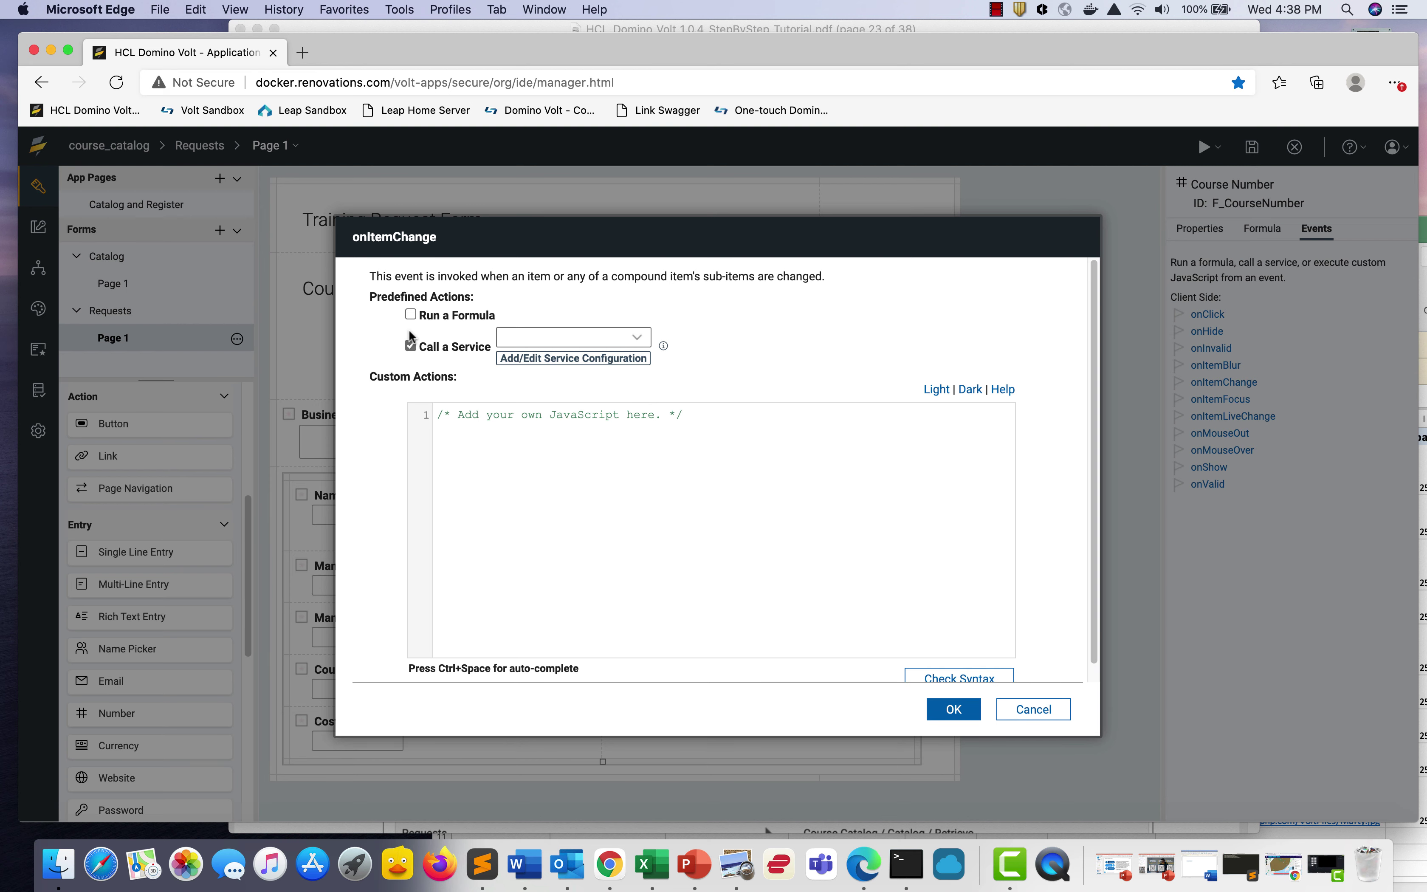
{"action": "left_click", "coordinate": [520, 361]}
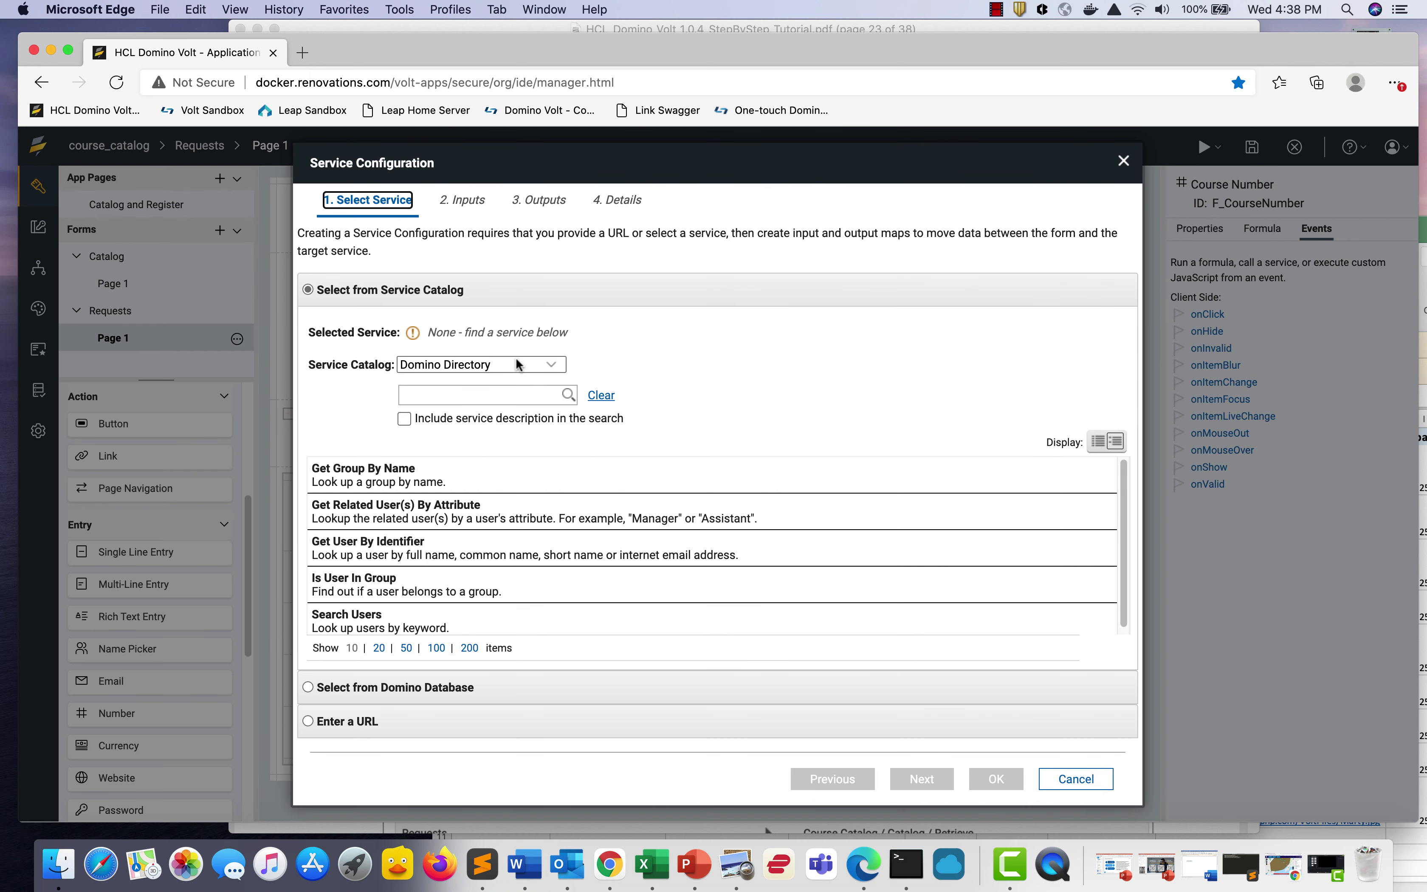
{"action": "left_click", "coordinate": [516, 364]}
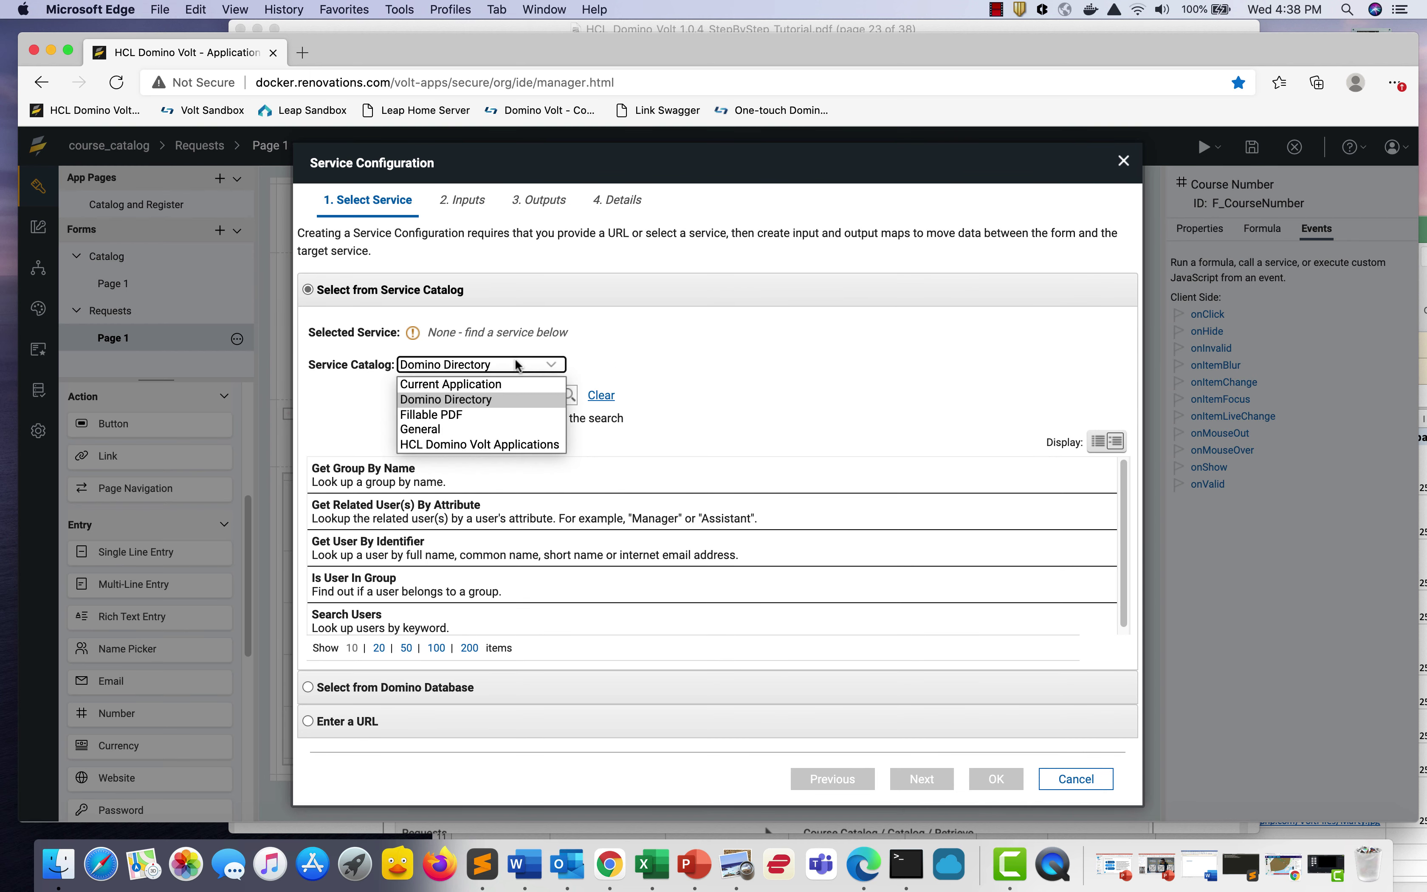
{"action": "left_click", "coordinate": [500, 385]}
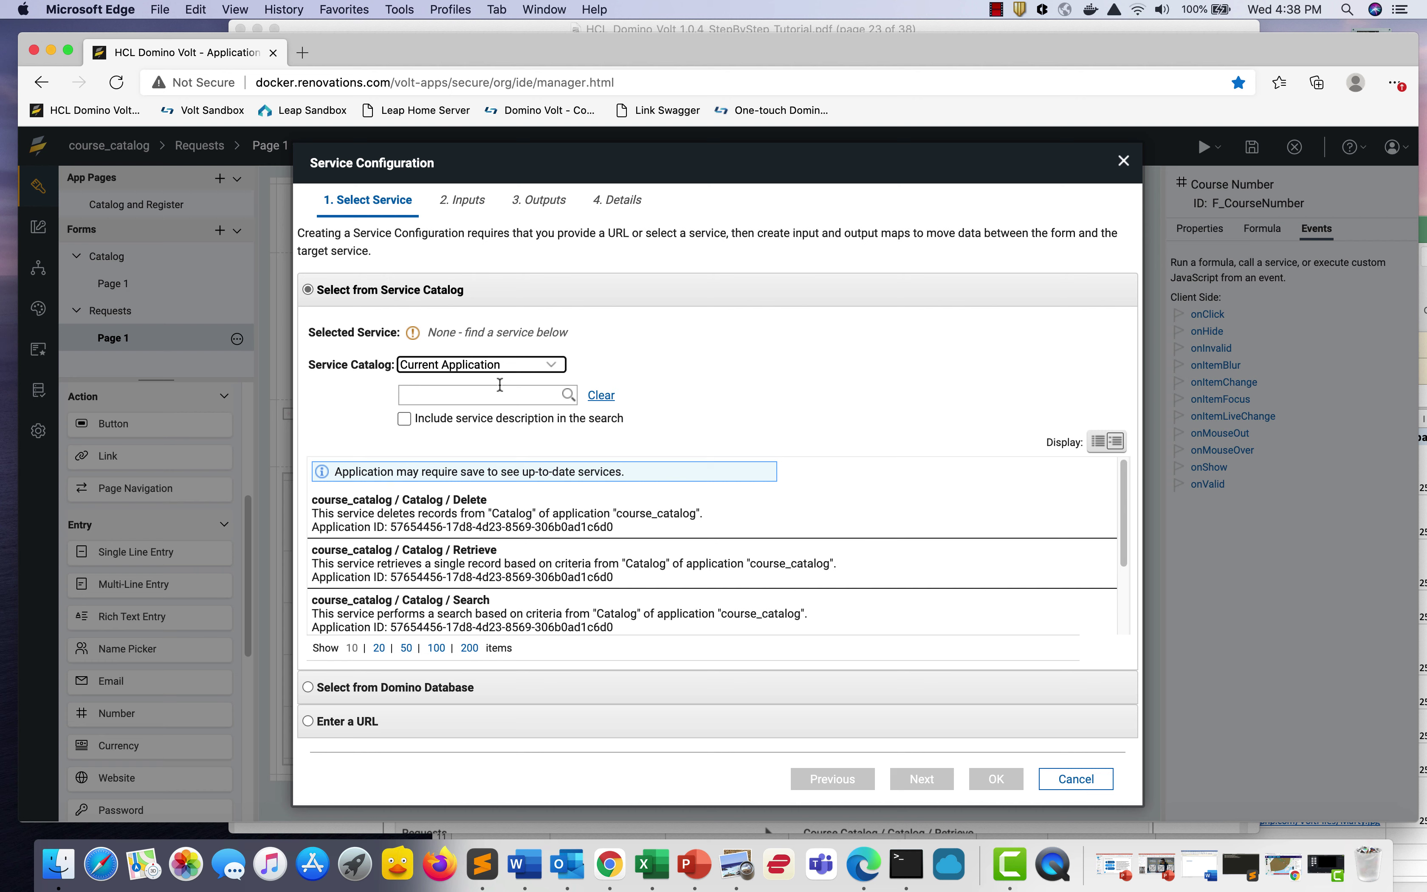
{"action": "left_click", "coordinate": [521, 565]}
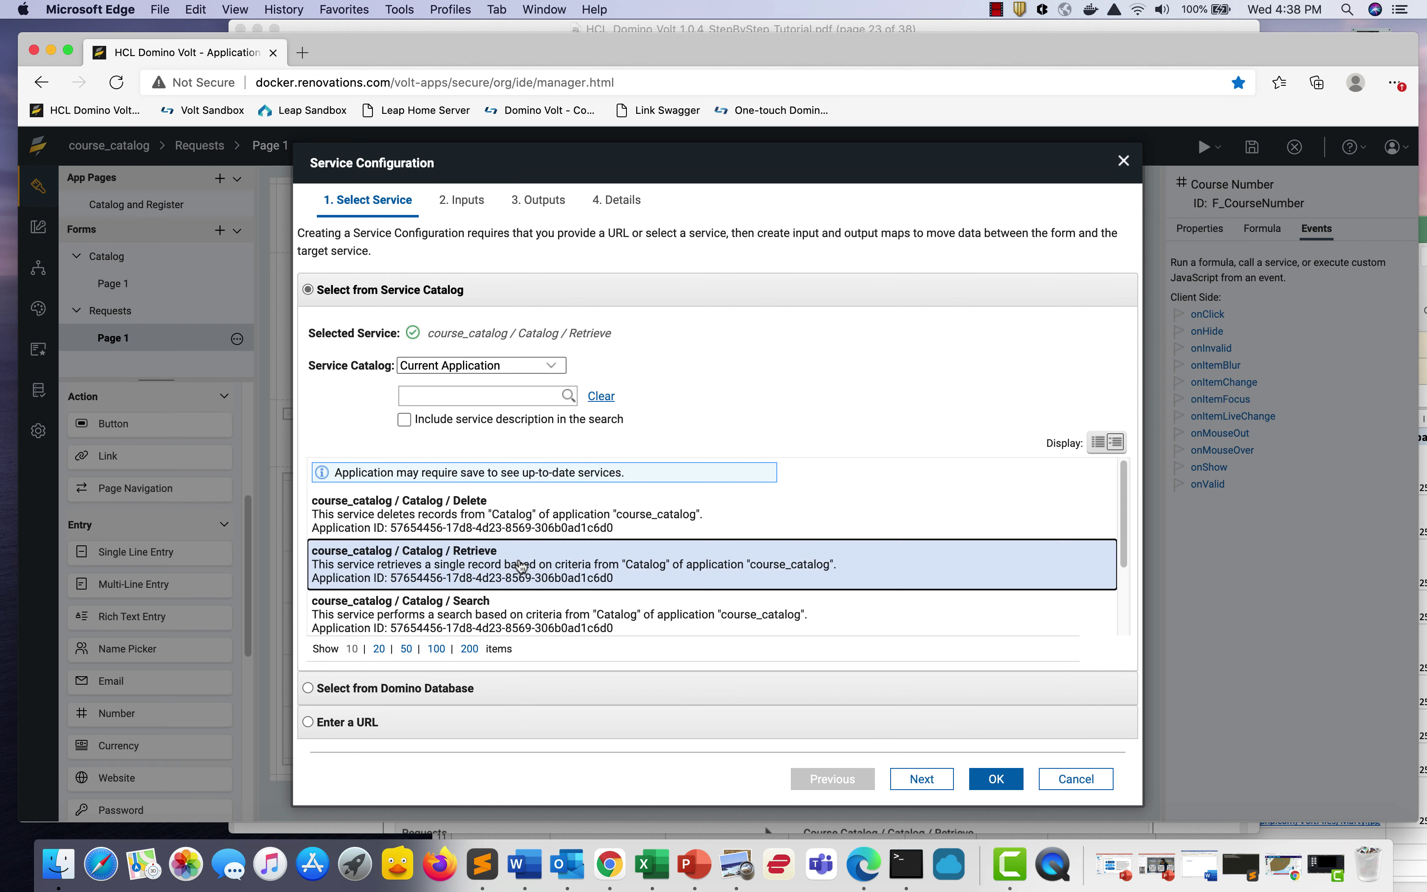
Assign the section's Course Number field to the service input Retrieve by (F_Number1) "Course #"
{"action": "left_click", "coordinate": [467, 202]}
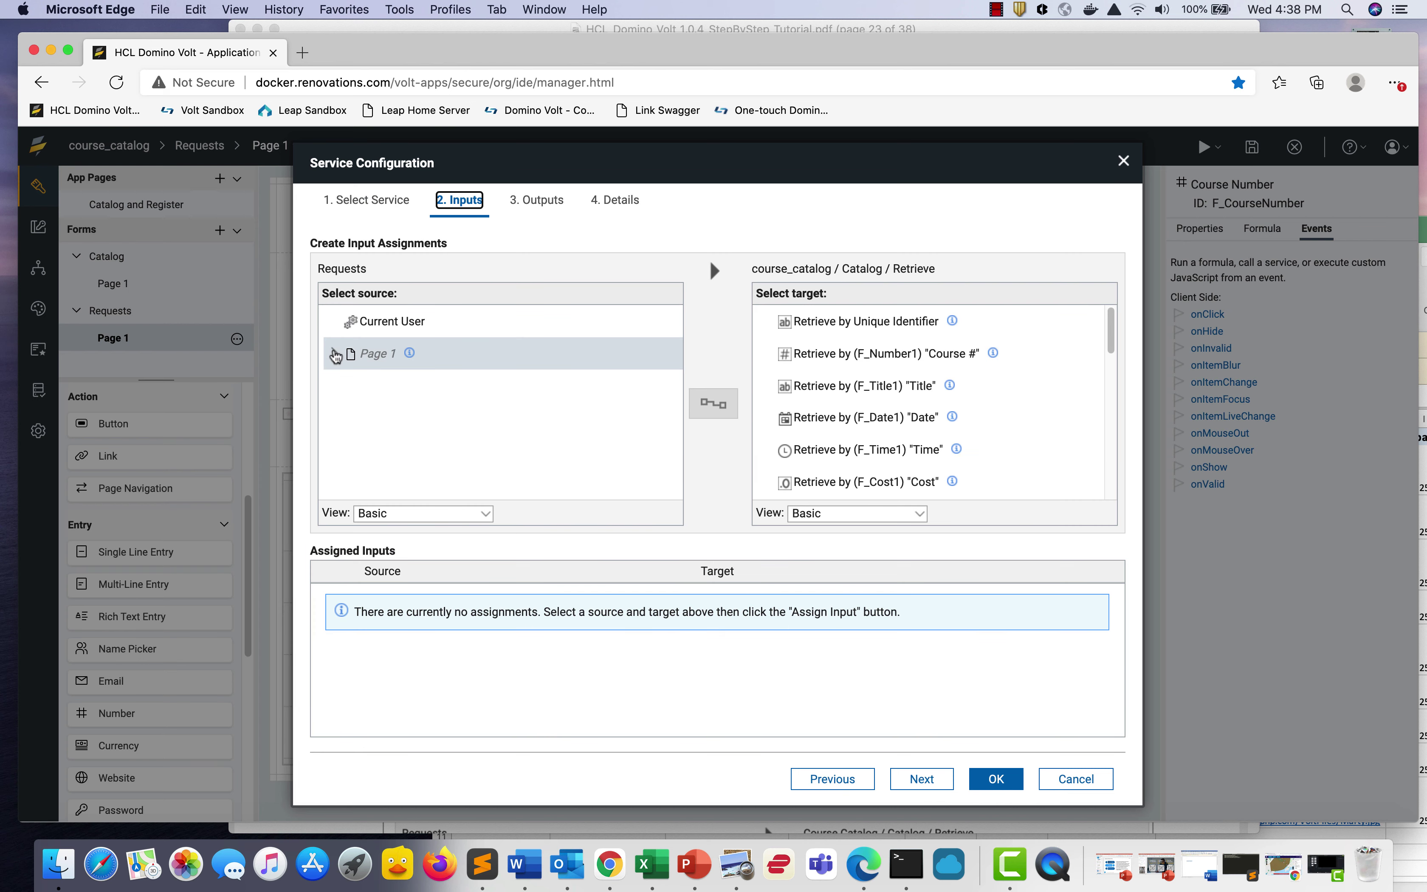
{"action": "left_click", "coordinate": [335, 355]}
{"action": "left_click", "coordinate": [346, 418]}
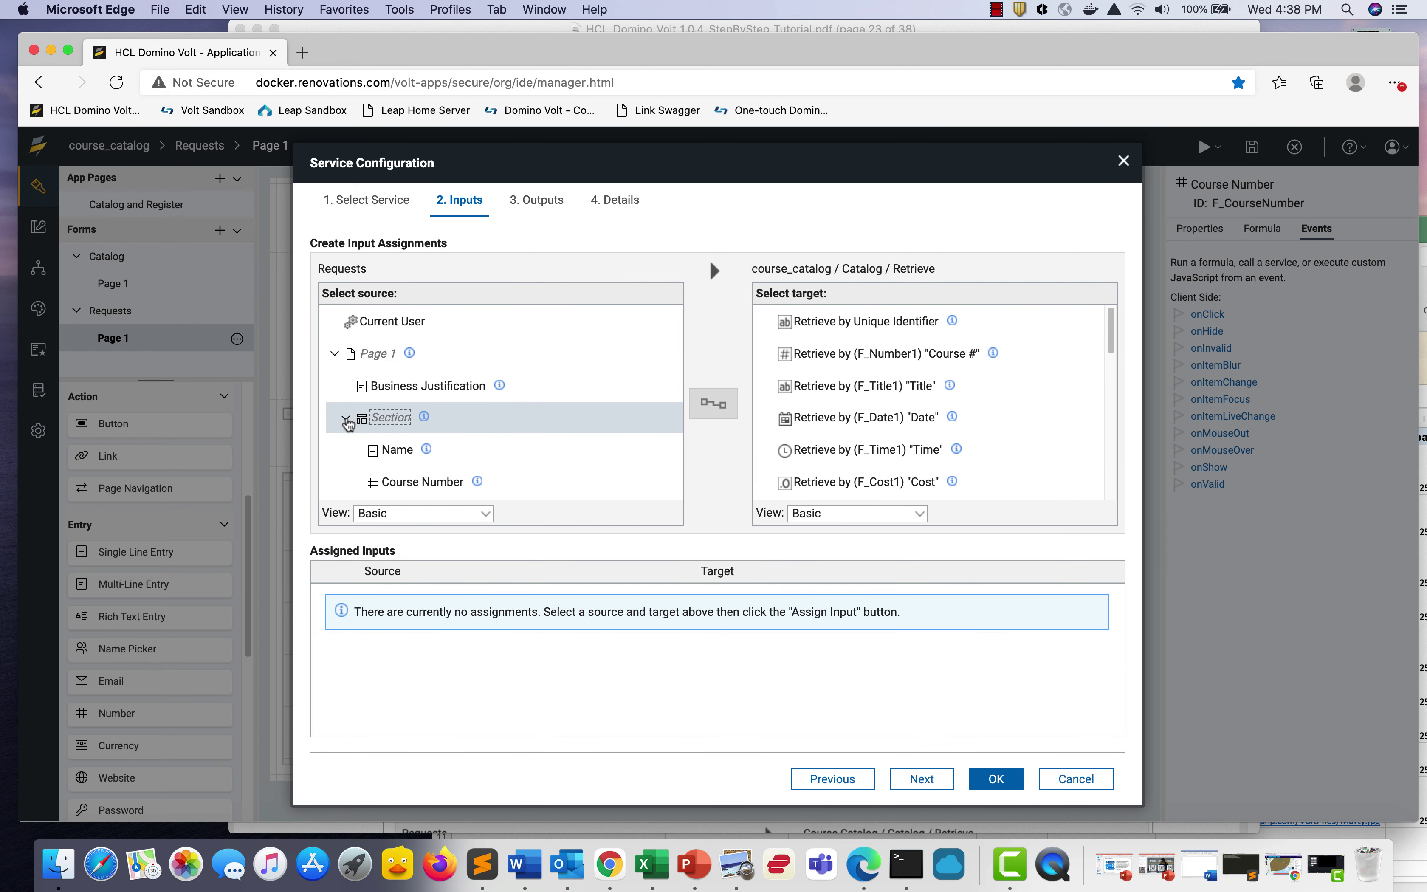
{"action": "left_click", "coordinate": [412, 481]}
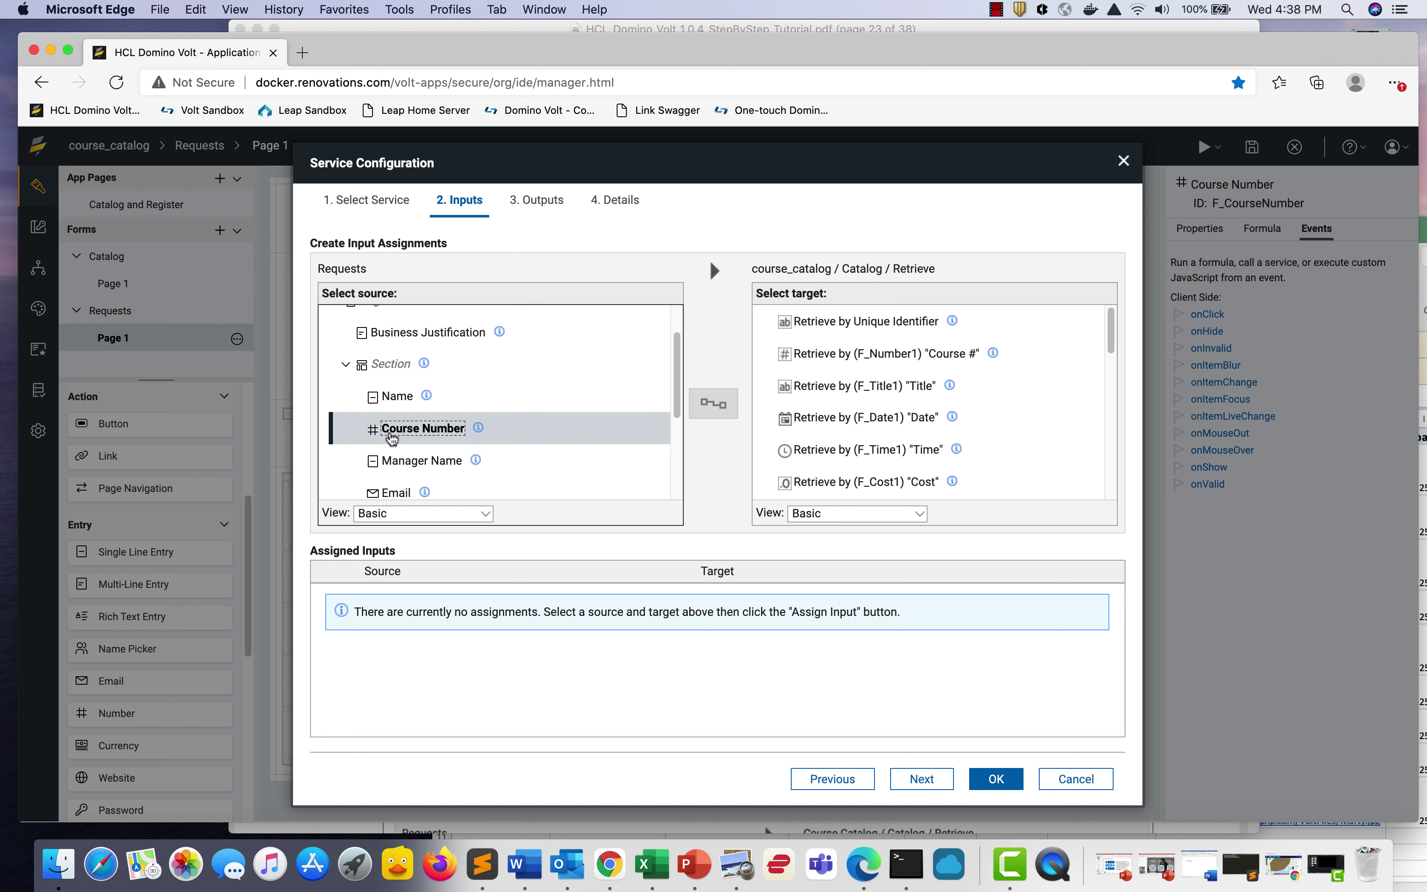
{"action": "left_click", "coordinate": [887, 354]}
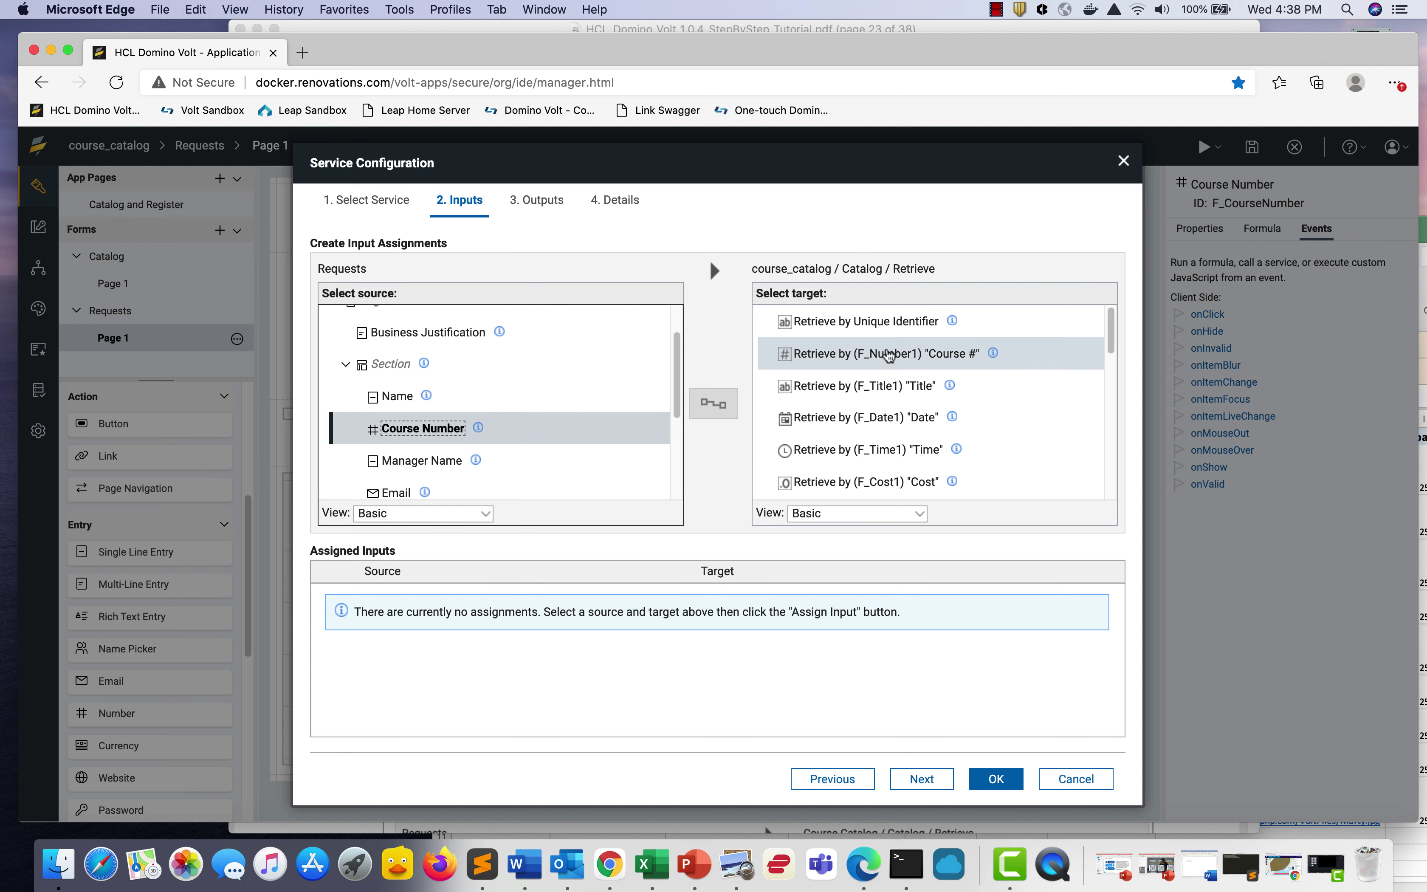
{"action": "left_click", "coordinate": [716, 404]}
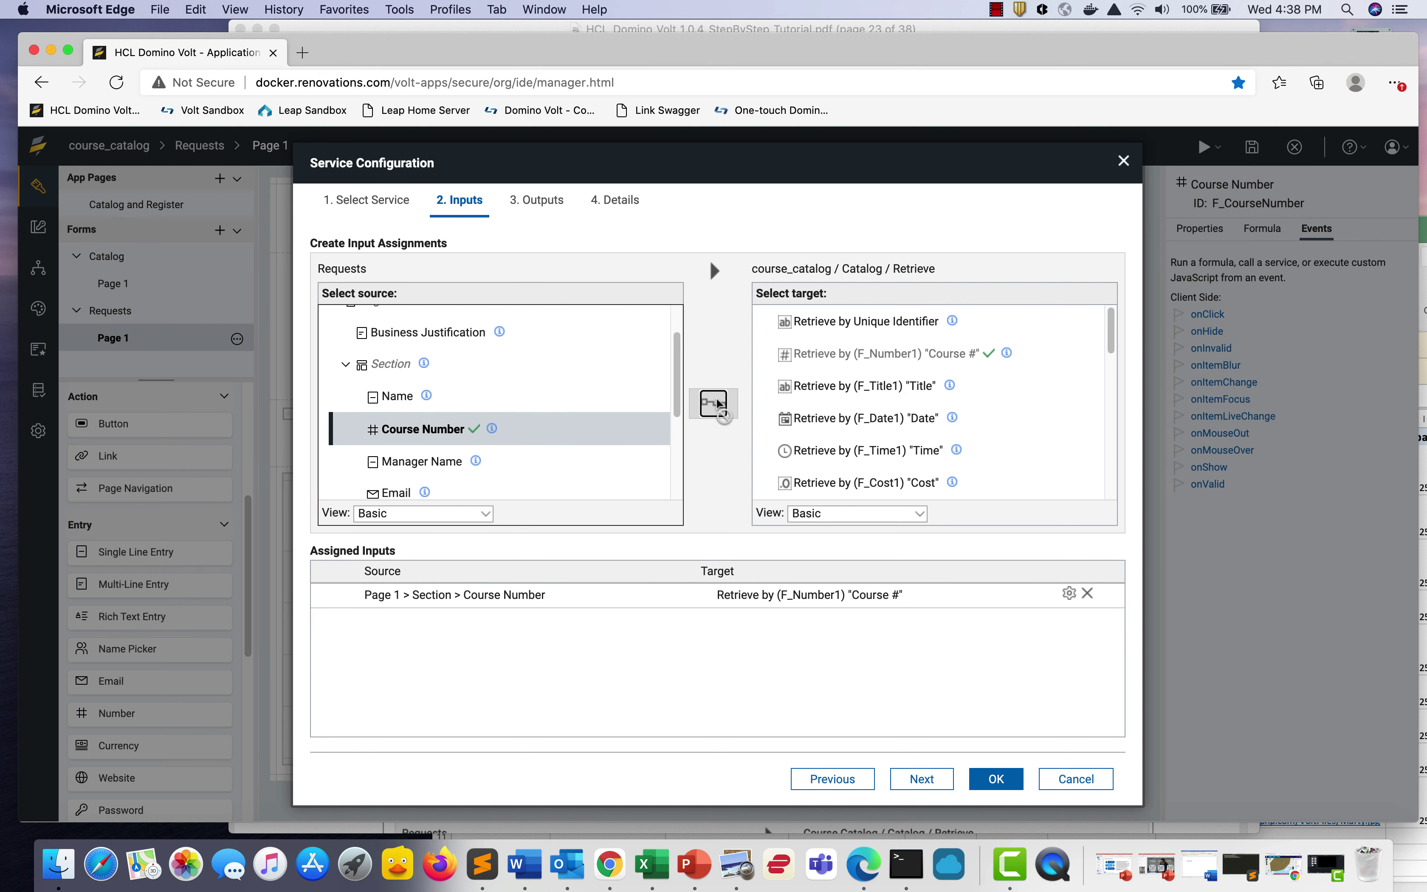
Assign the service's Result (F_Date1) "Date" output to the Date field in the Requests form's section
{"action": "left_click", "coordinate": [541, 200]}
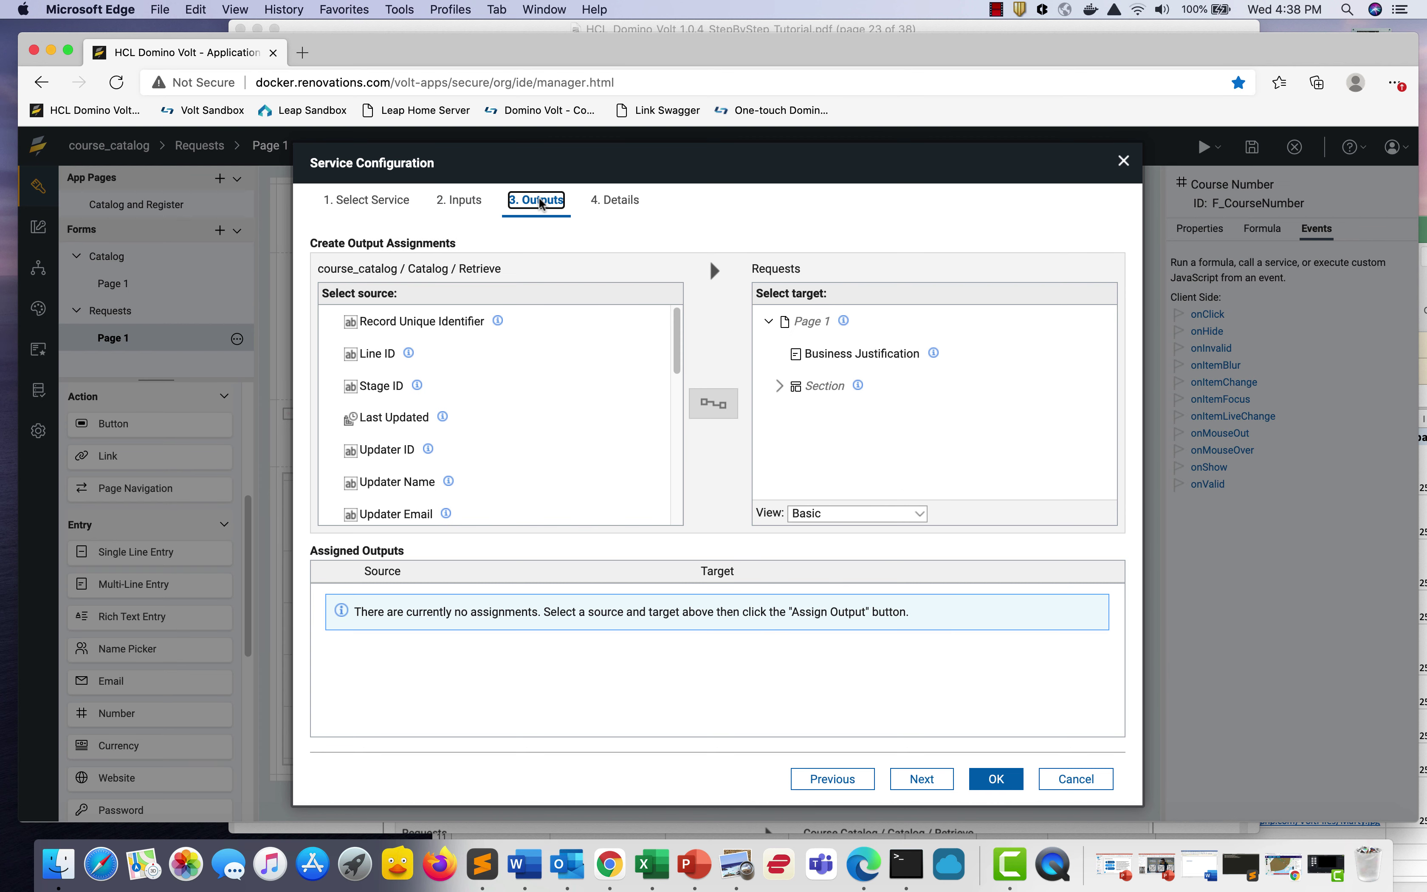
{"action": "left_click", "coordinate": [779, 386]}
{"action": "scroll", "coordinate": [872, 424], "scroll_direction": "down", "scroll_amount": 3}
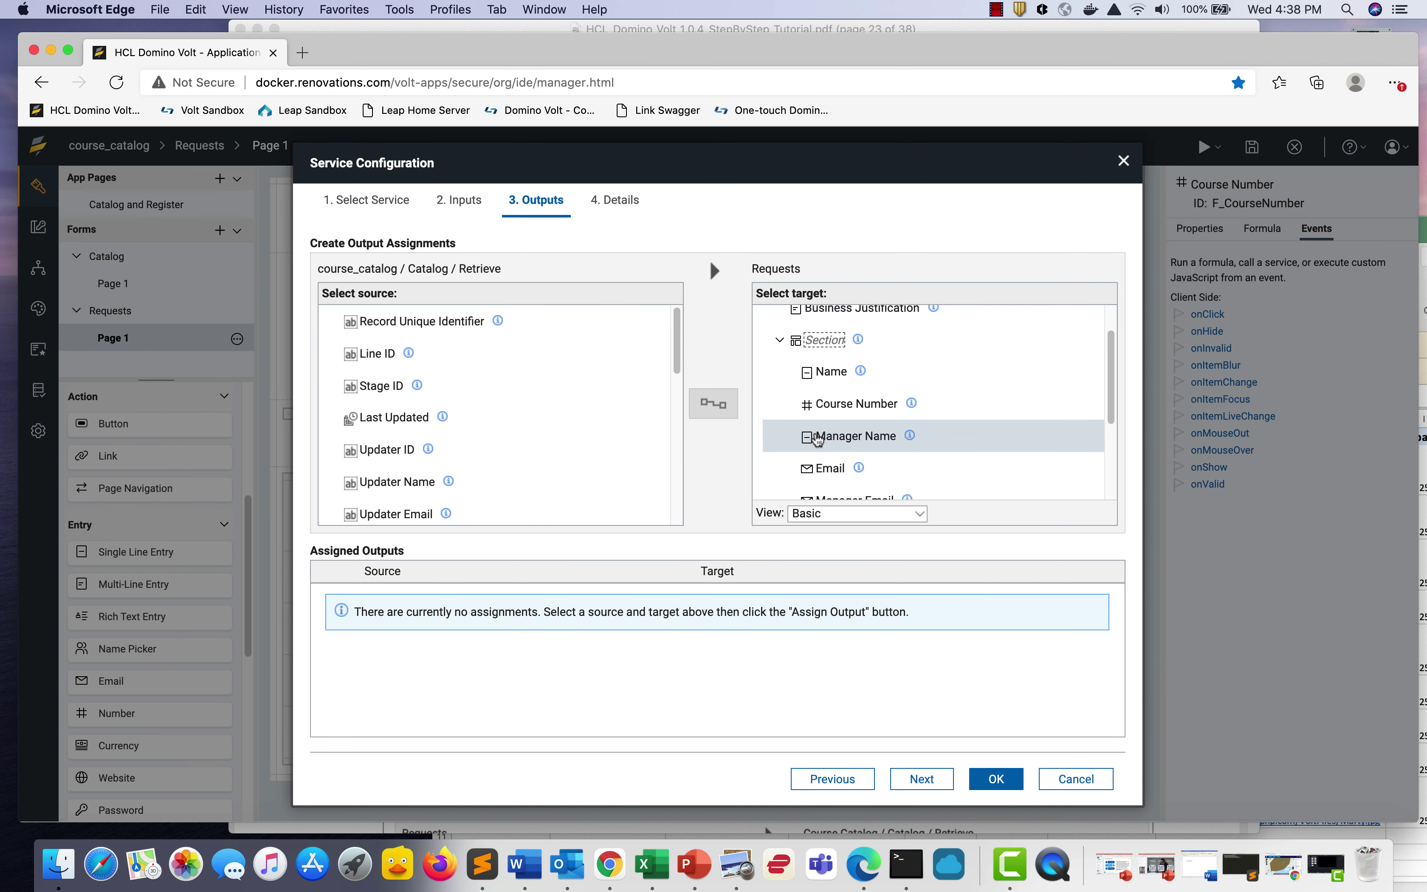
{"action": "scroll", "coordinate": [821, 451], "scroll_direction": "down", "scroll_amount": 3}
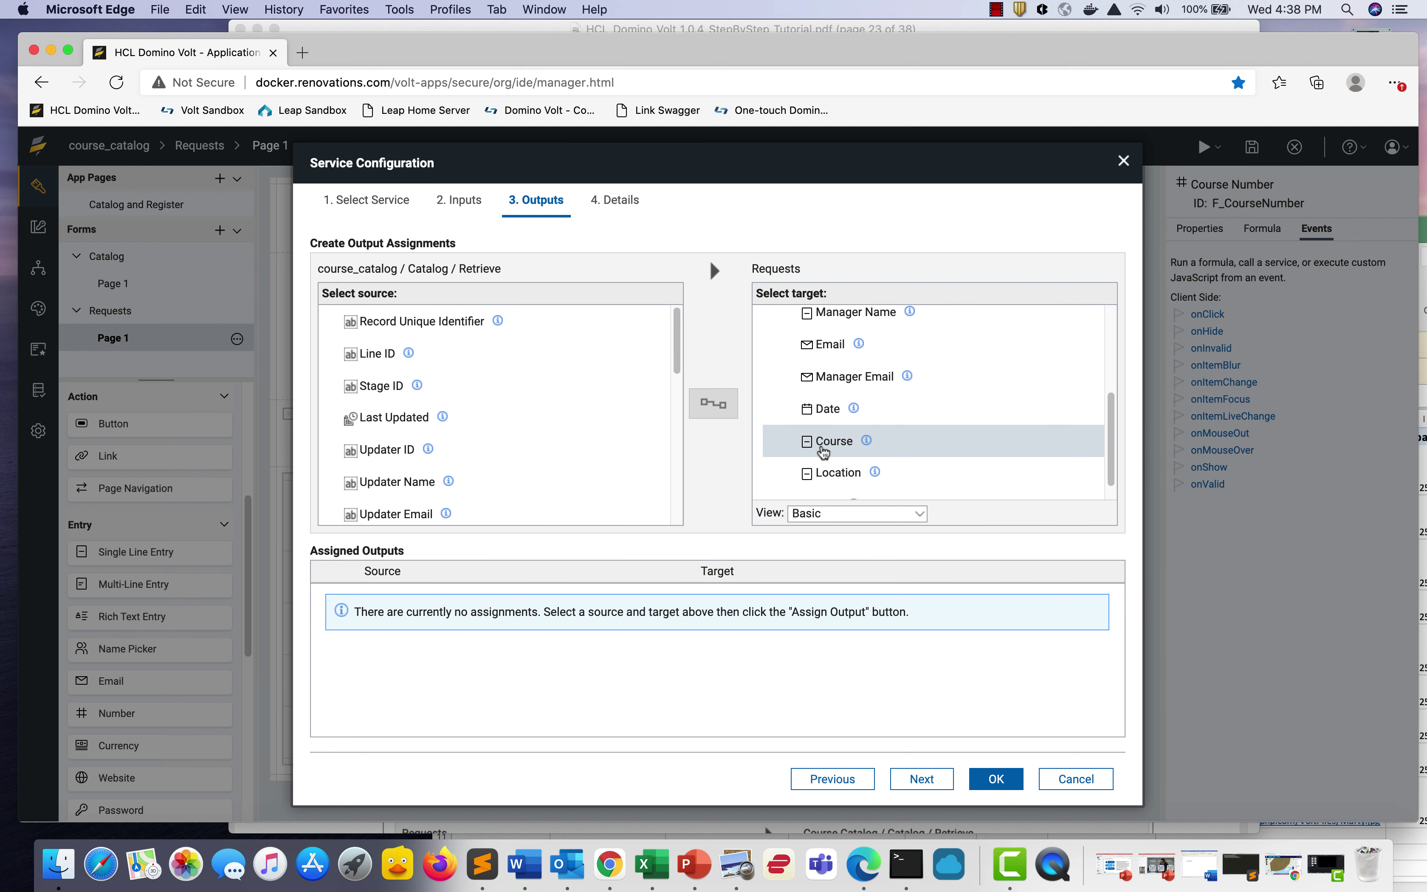
{"action": "left_click", "coordinate": [825, 408]}
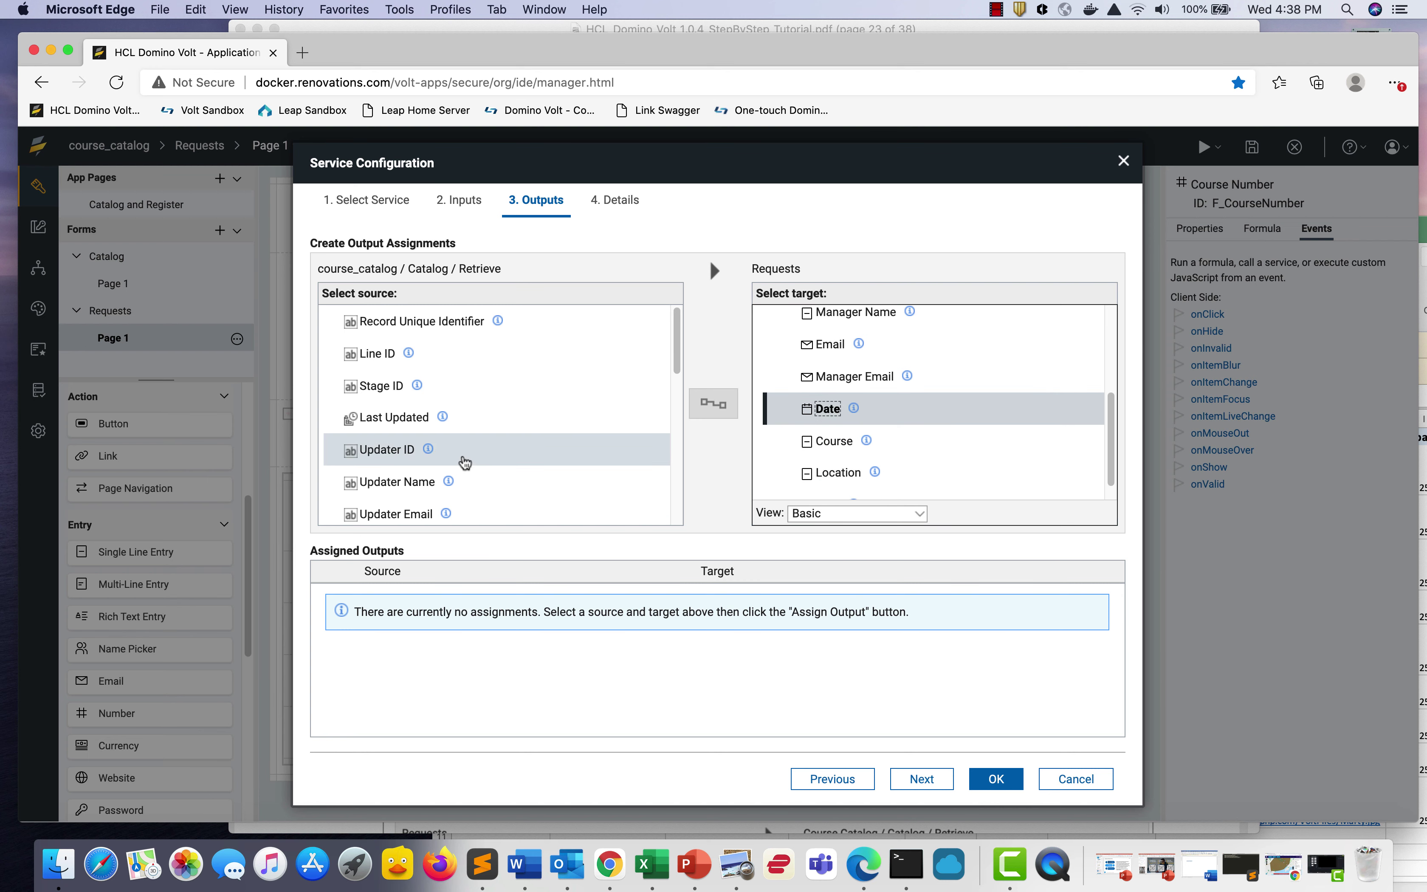
{"action": "scroll", "coordinate": [448, 457], "scroll_direction": "down", "scroll_amount": 1}
{"action": "scroll", "coordinate": [437, 454], "scroll_direction": "down", "scroll_amount": 10}
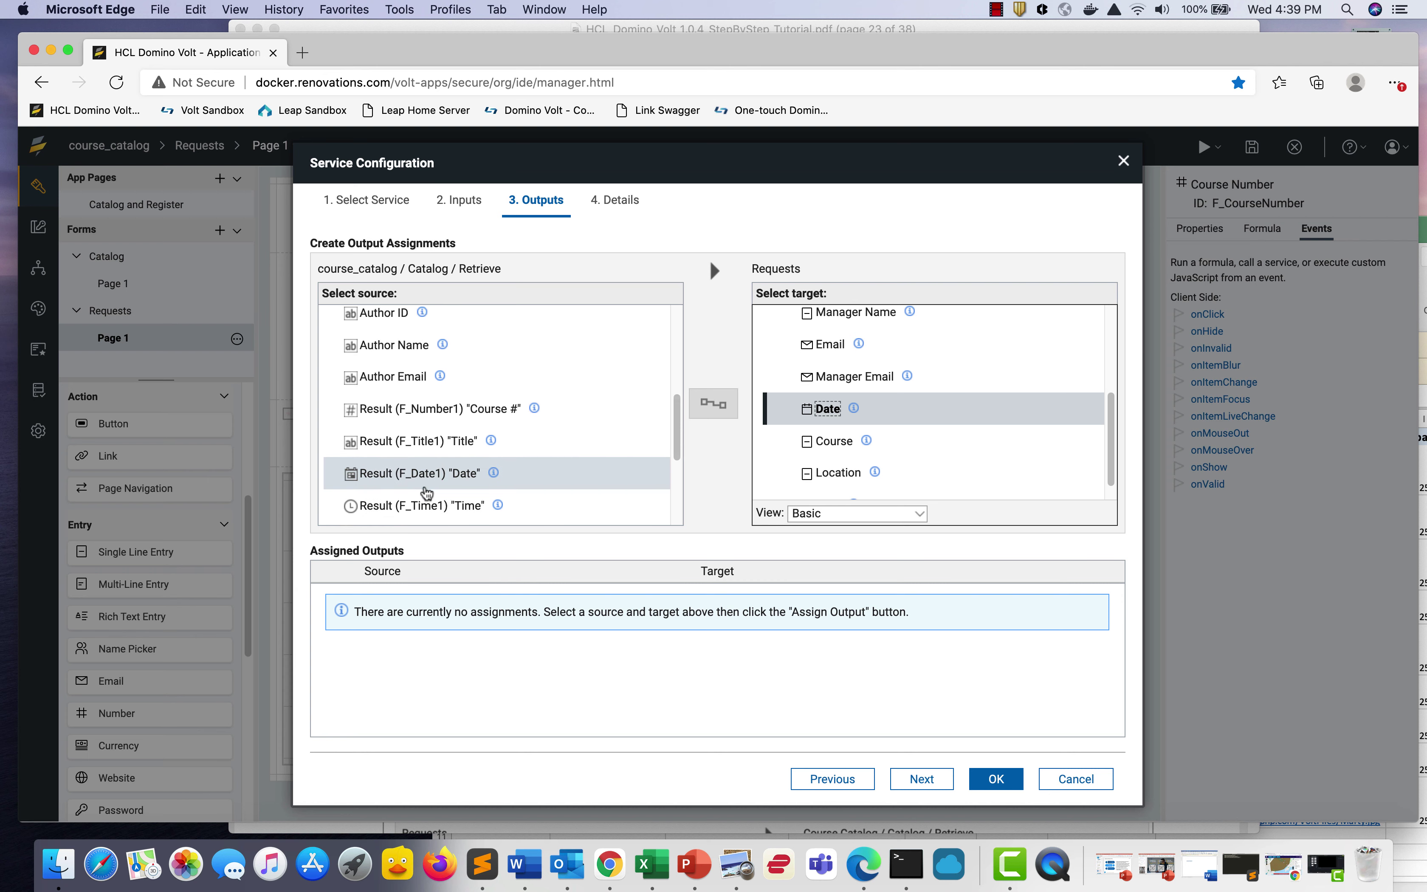
{"action": "left_click", "coordinate": [431, 403]}
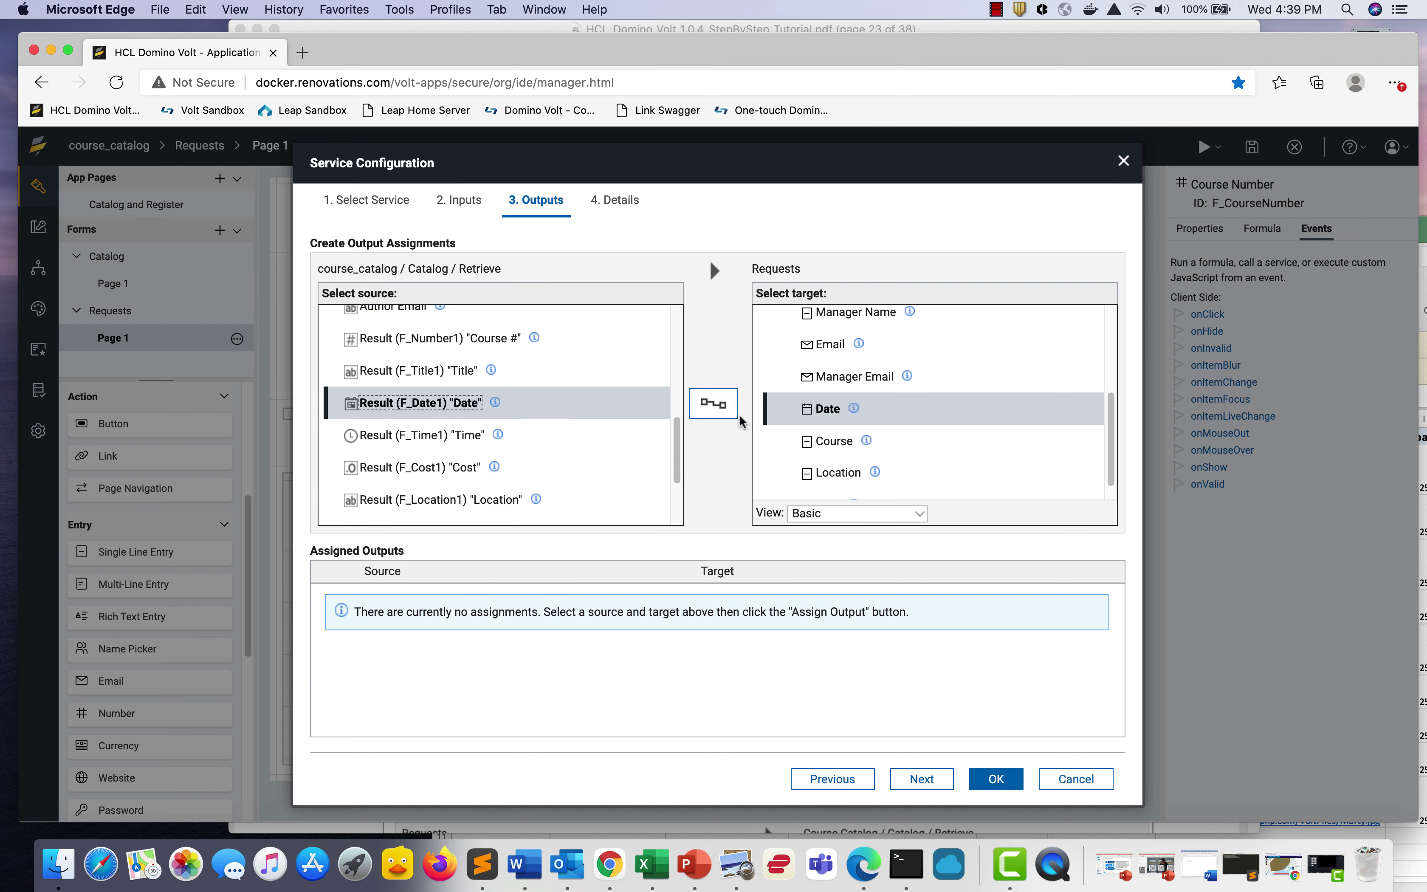
{"action": "left_click", "coordinate": [729, 405]}
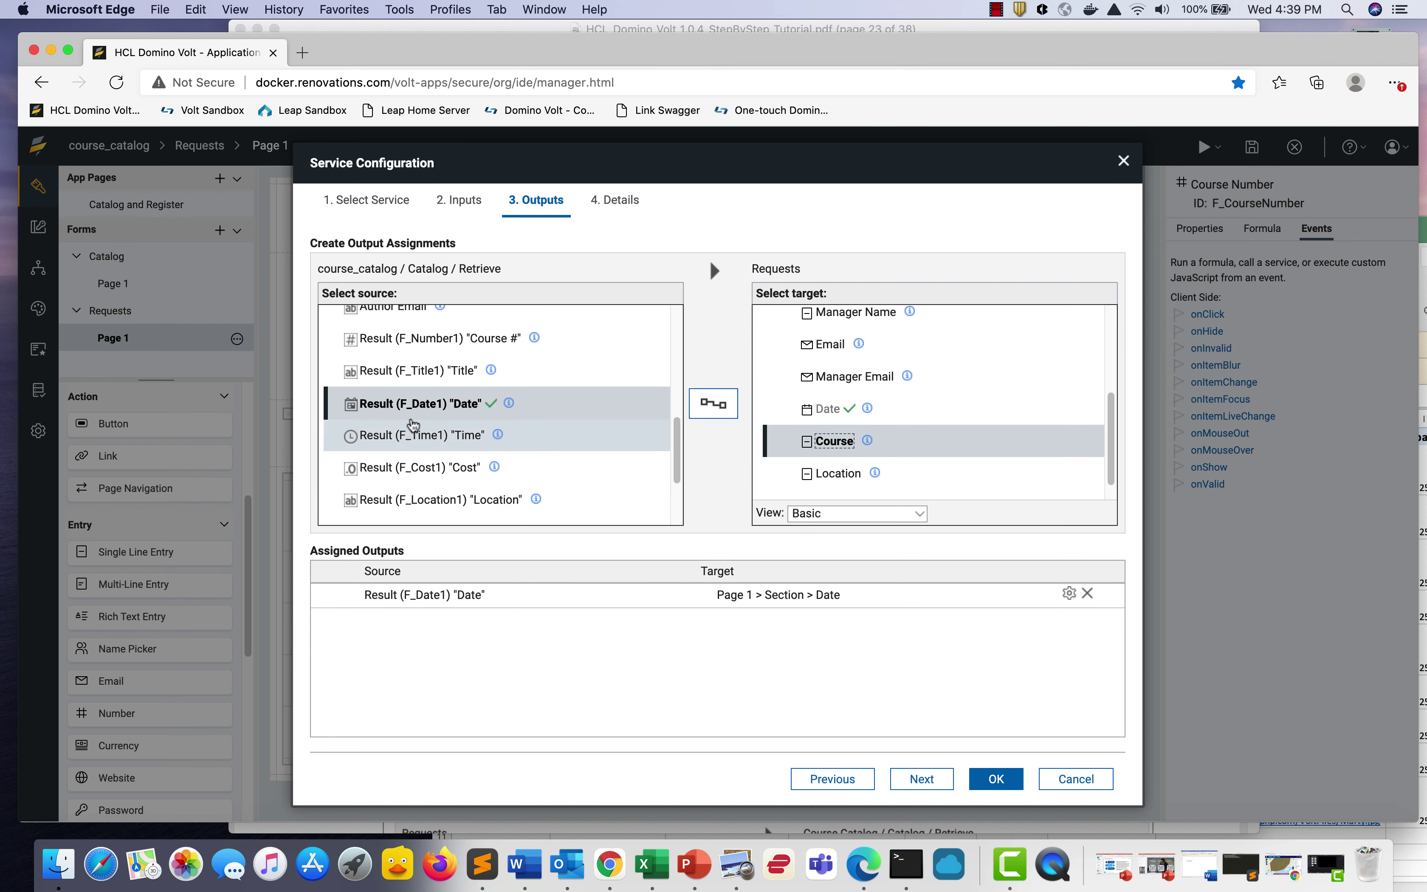
Assign the service's Title output to the Course field and its Location output to the Location field
{"action": "left_click", "coordinate": [432, 372]}
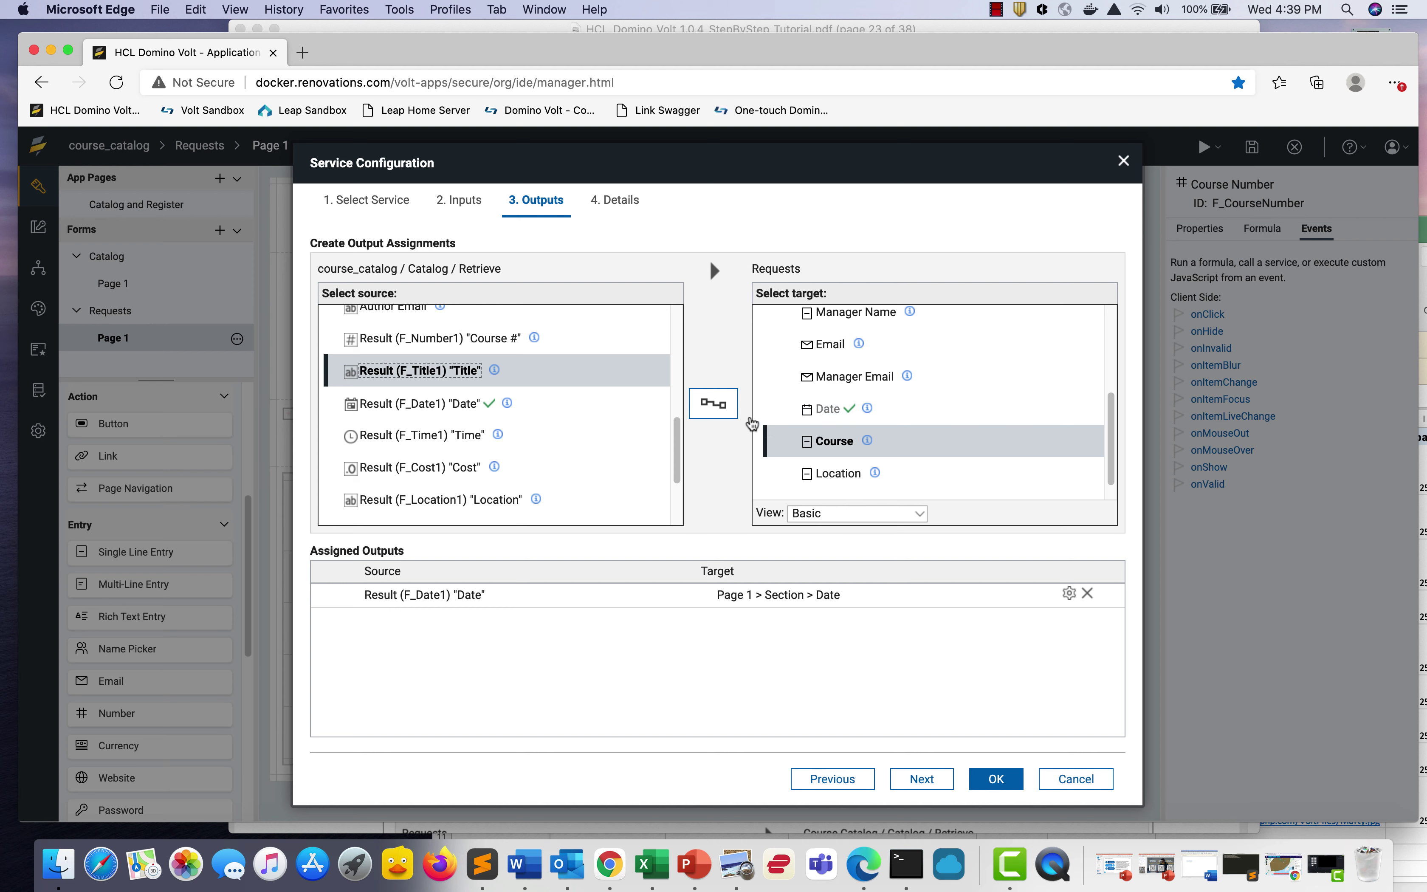
{"action": "left_click", "coordinate": [713, 404]}
{"action": "left_click", "coordinate": [817, 472]}
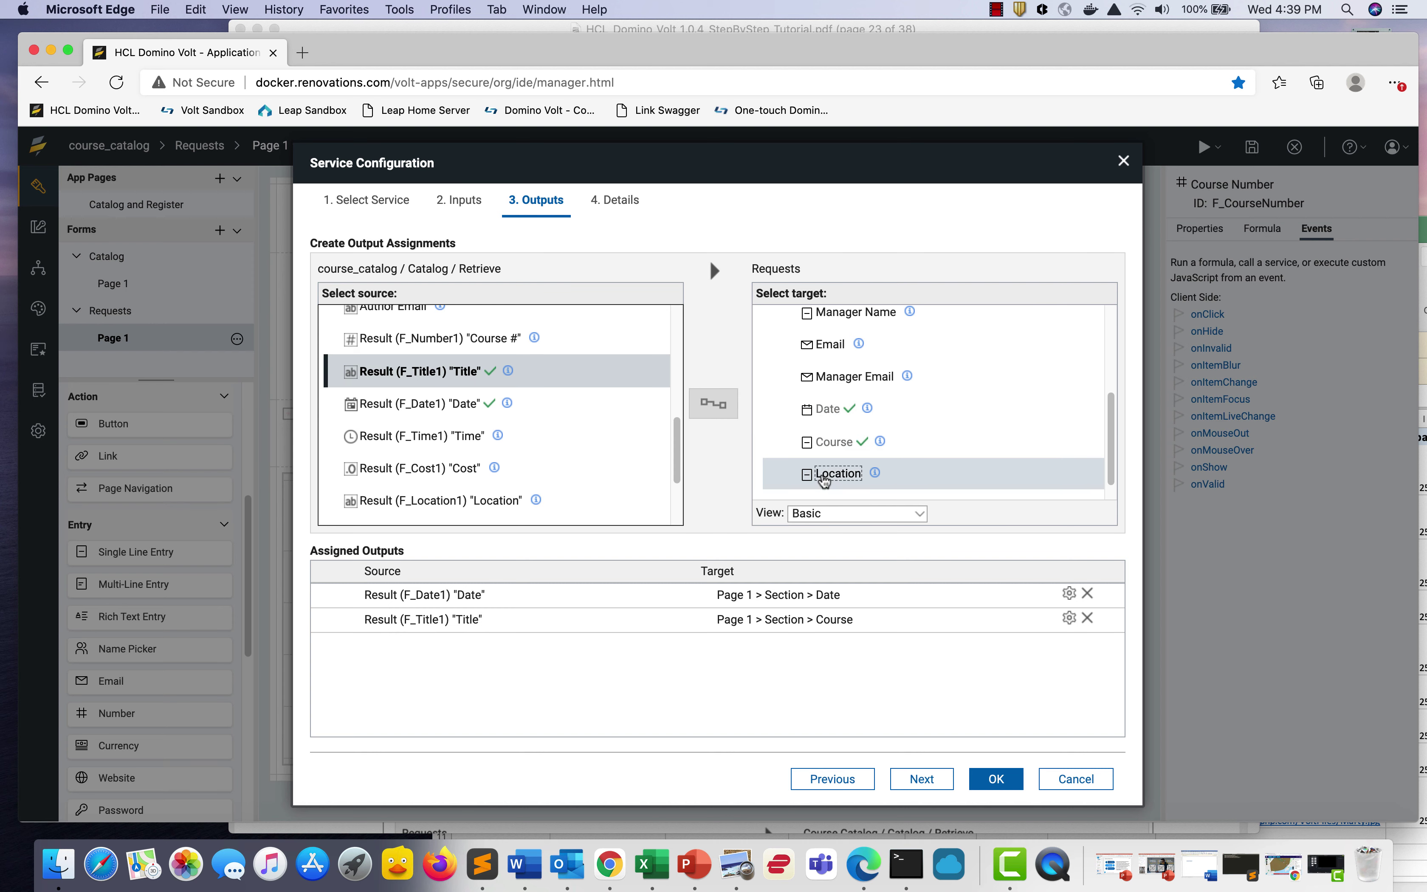
{"action": "left_click", "coordinate": [496, 502]}
{"action": "left_click", "coordinate": [714, 404]}
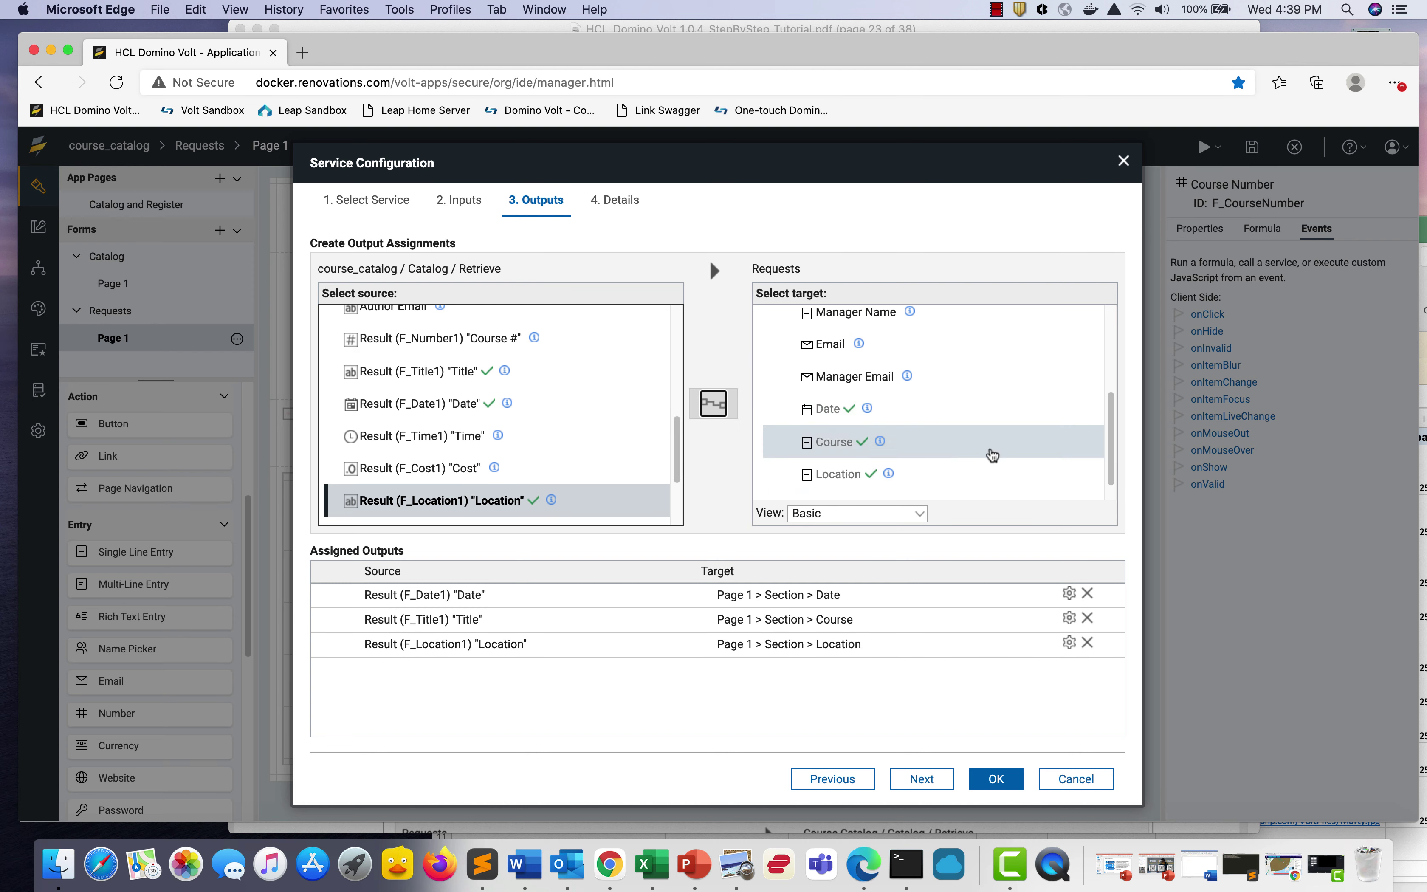
Assign the Cost output to the Cost field, then accept the service configuration and the onItemChange event settings
{"action": "scroll", "coordinate": [896, 422], "scroll_direction": "down", "scroll_amount": 1}
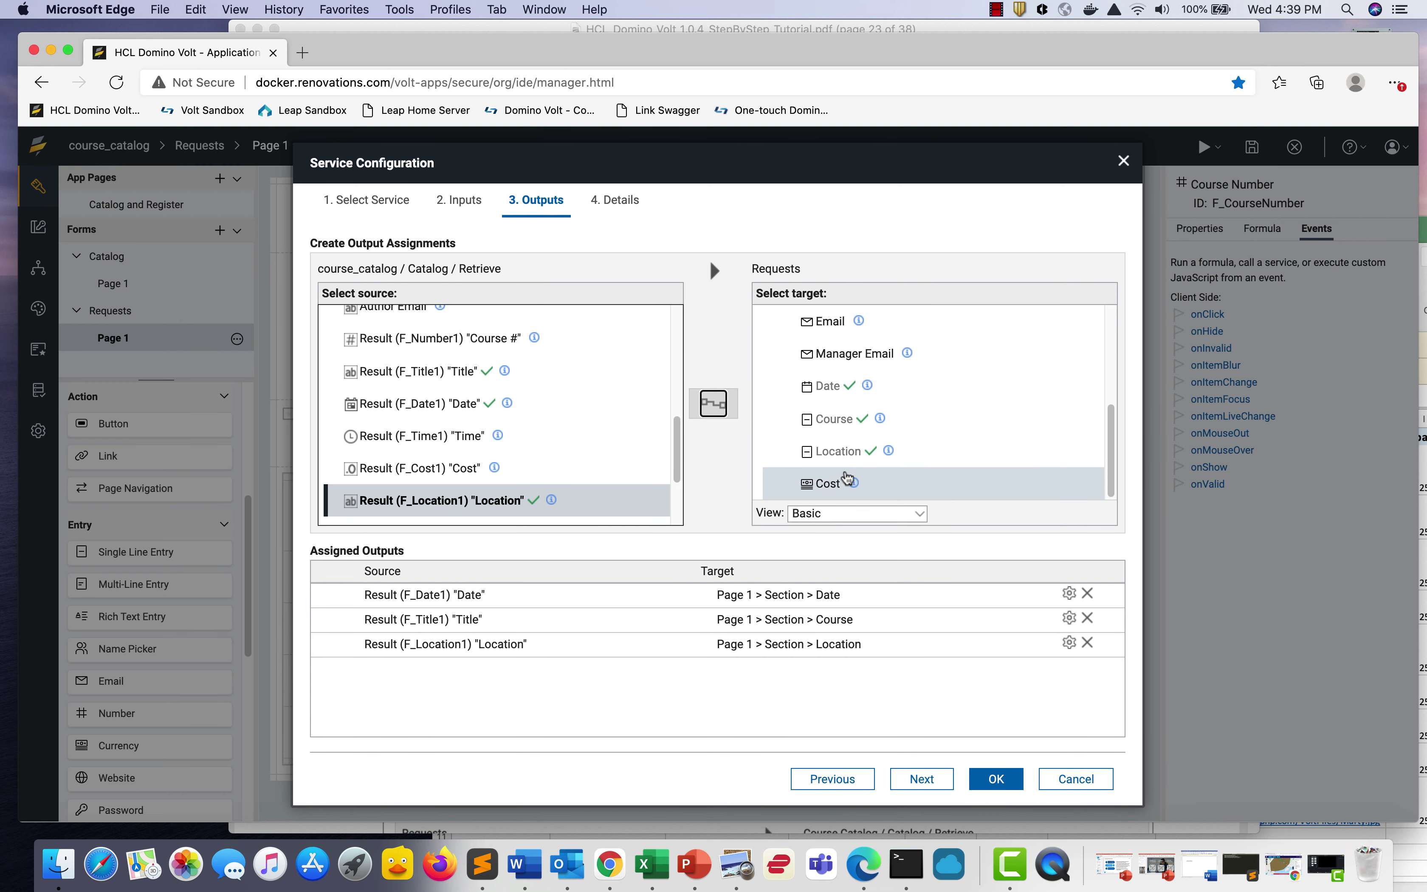
{"action": "left_click", "coordinate": [838, 482]}
{"action": "left_click", "coordinate": [478, 469]}
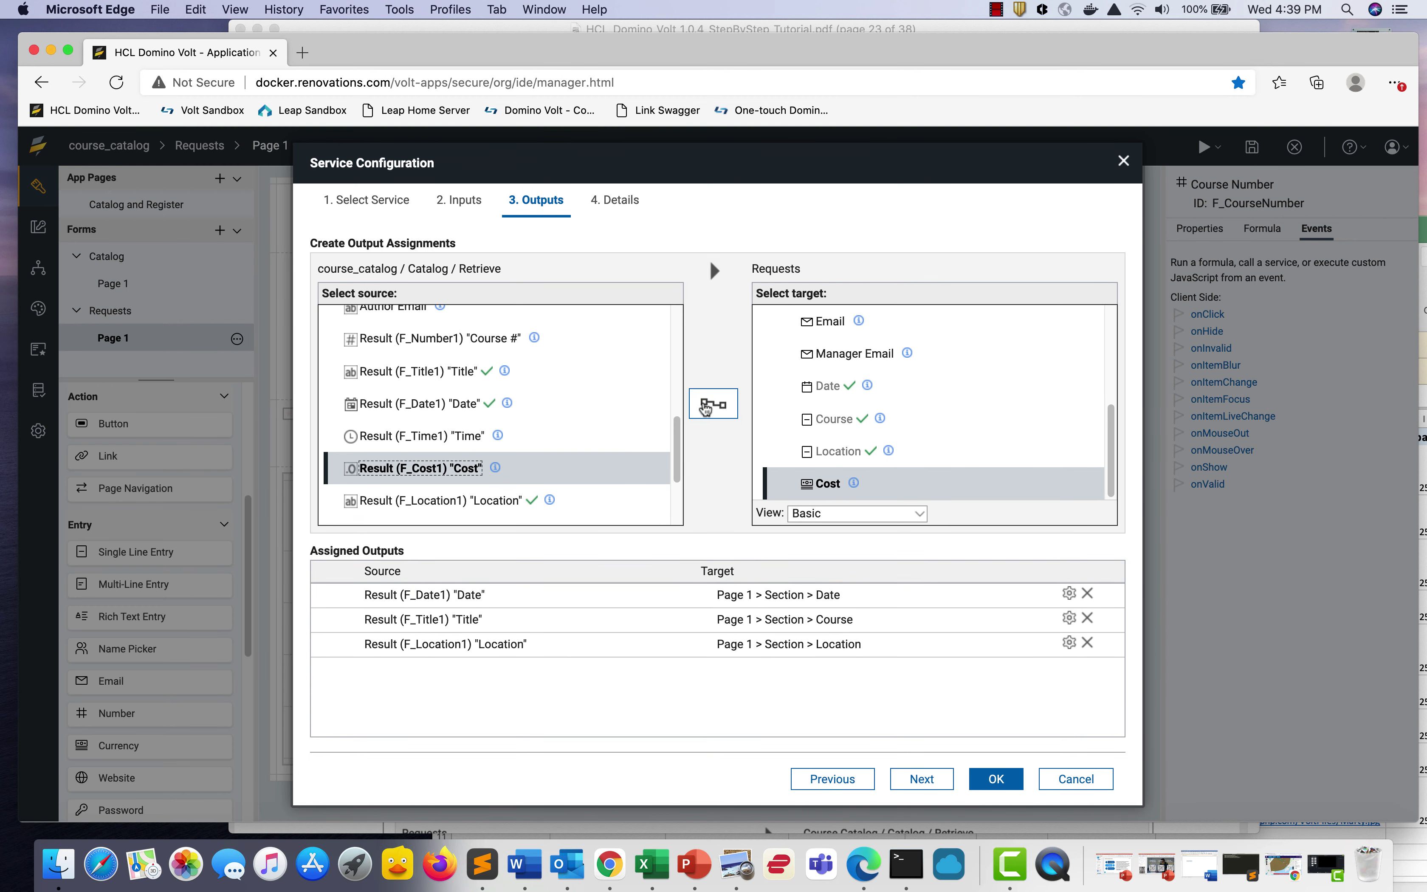
{"action": "left_click", "coordinate": [714, 405]}
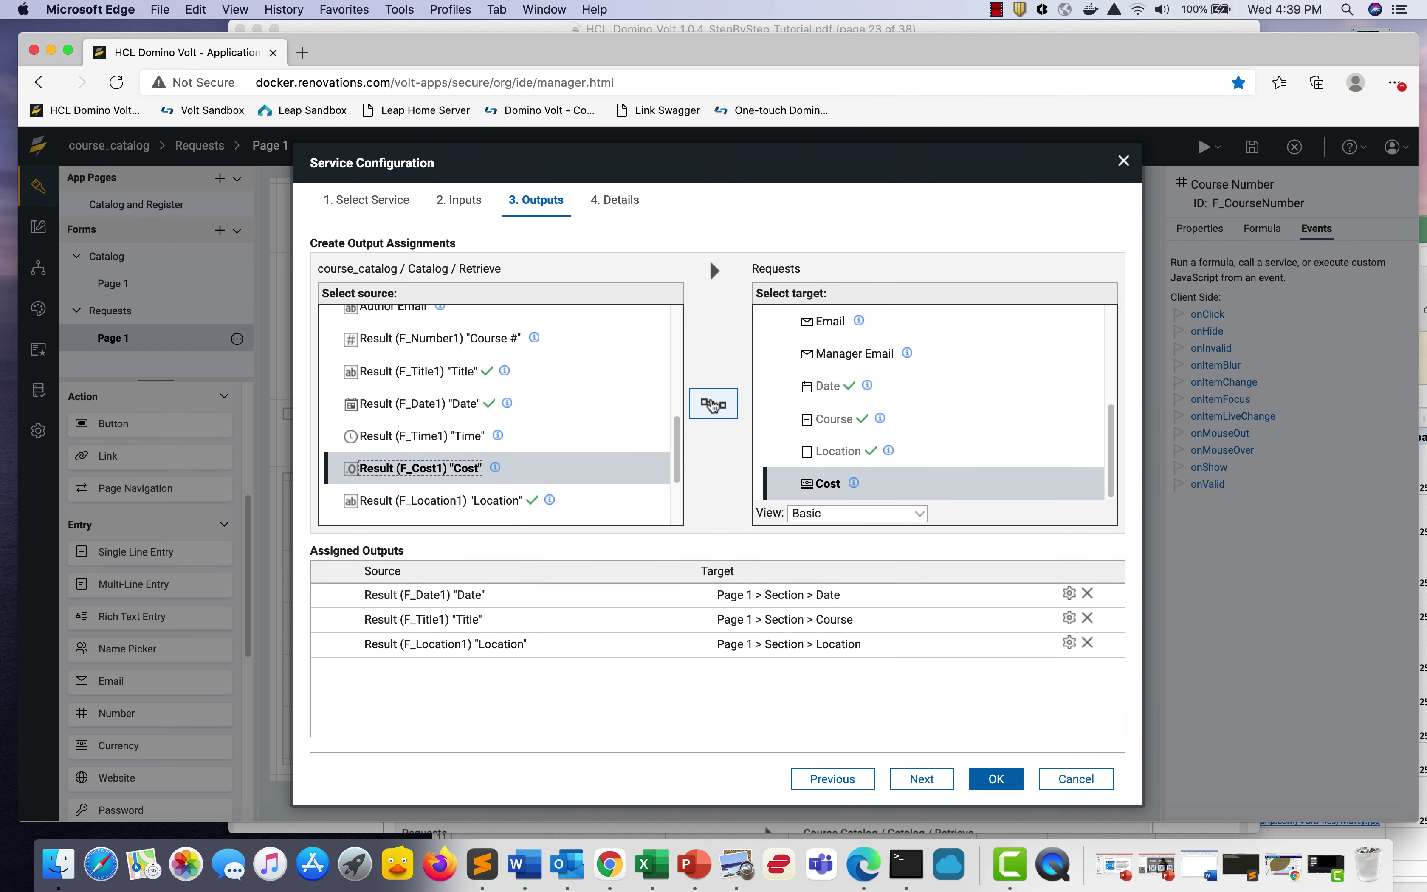
{"action": "left_click", "coordinate": [997, 778]}
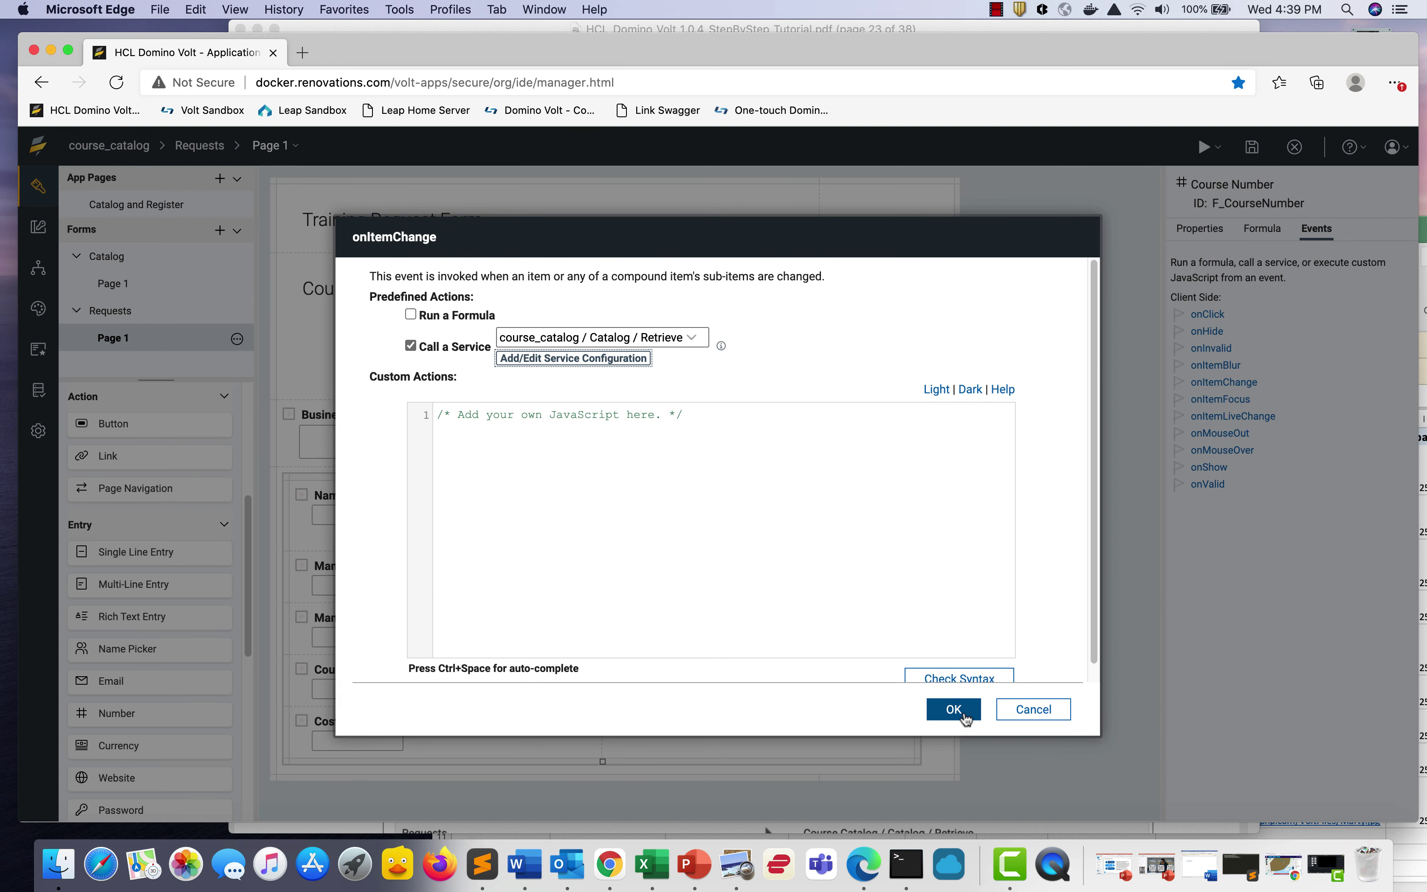
{"action": "left_click", "coordinate": [965, 720]}
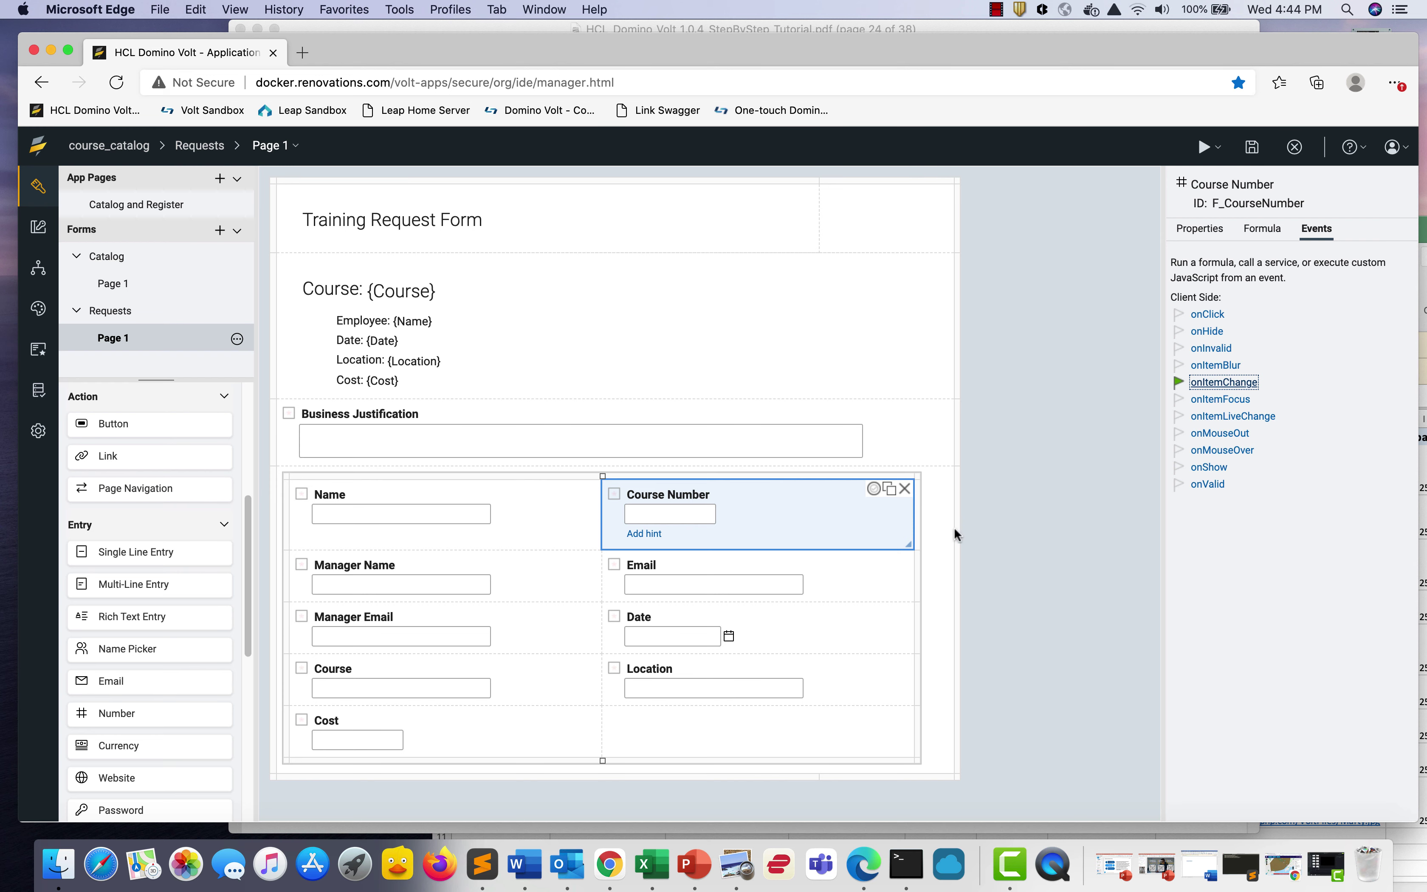
Add the custom JavaScript item.setVisible(false); to the onShow event of the section holding the name and course fields
{"action": "left_click", "coordinate": [924, 551]}
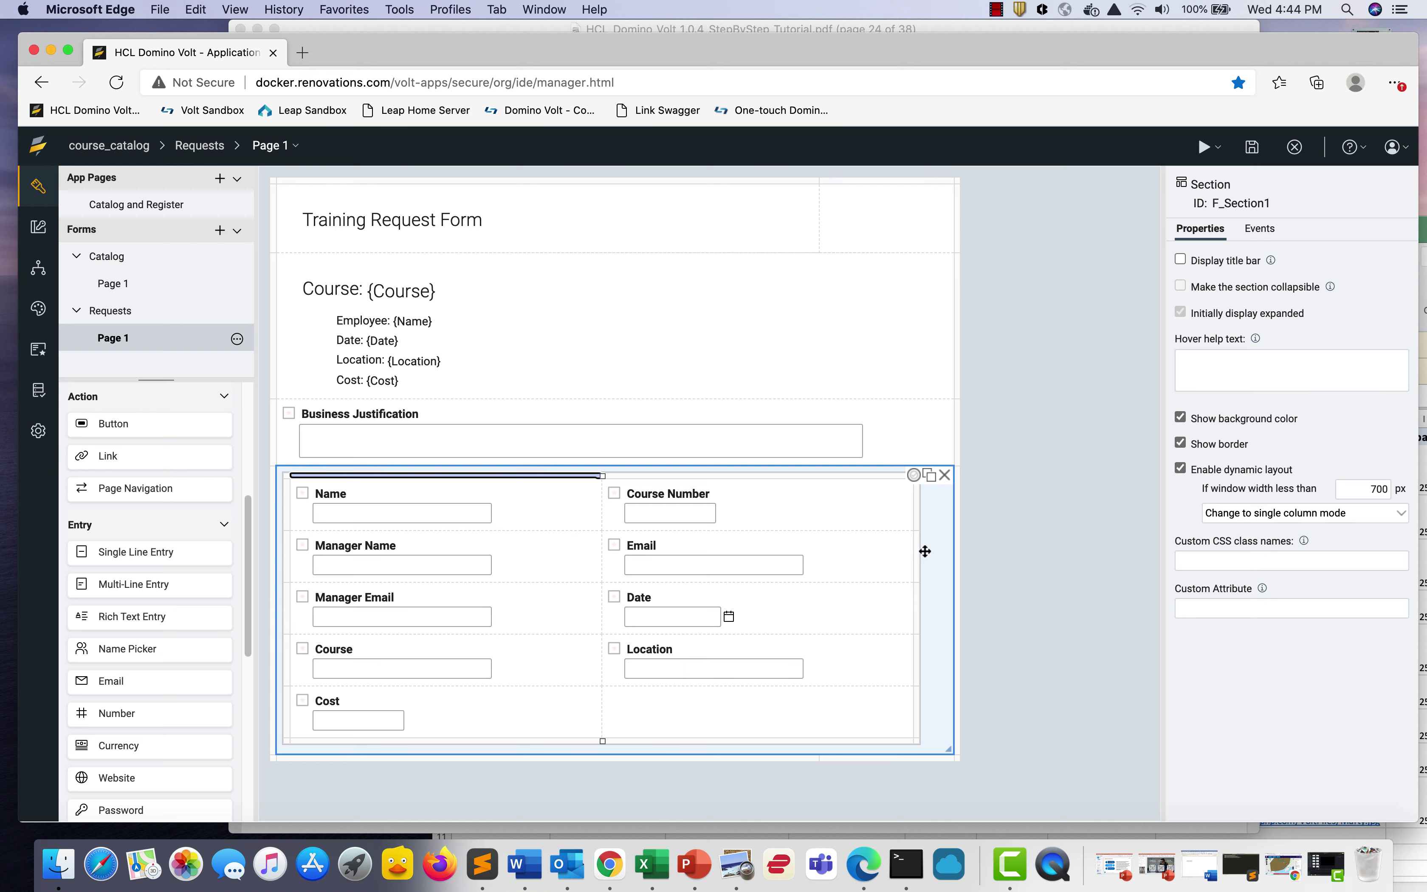
{"action": "left_click", "coordinate": [1260, 230]}
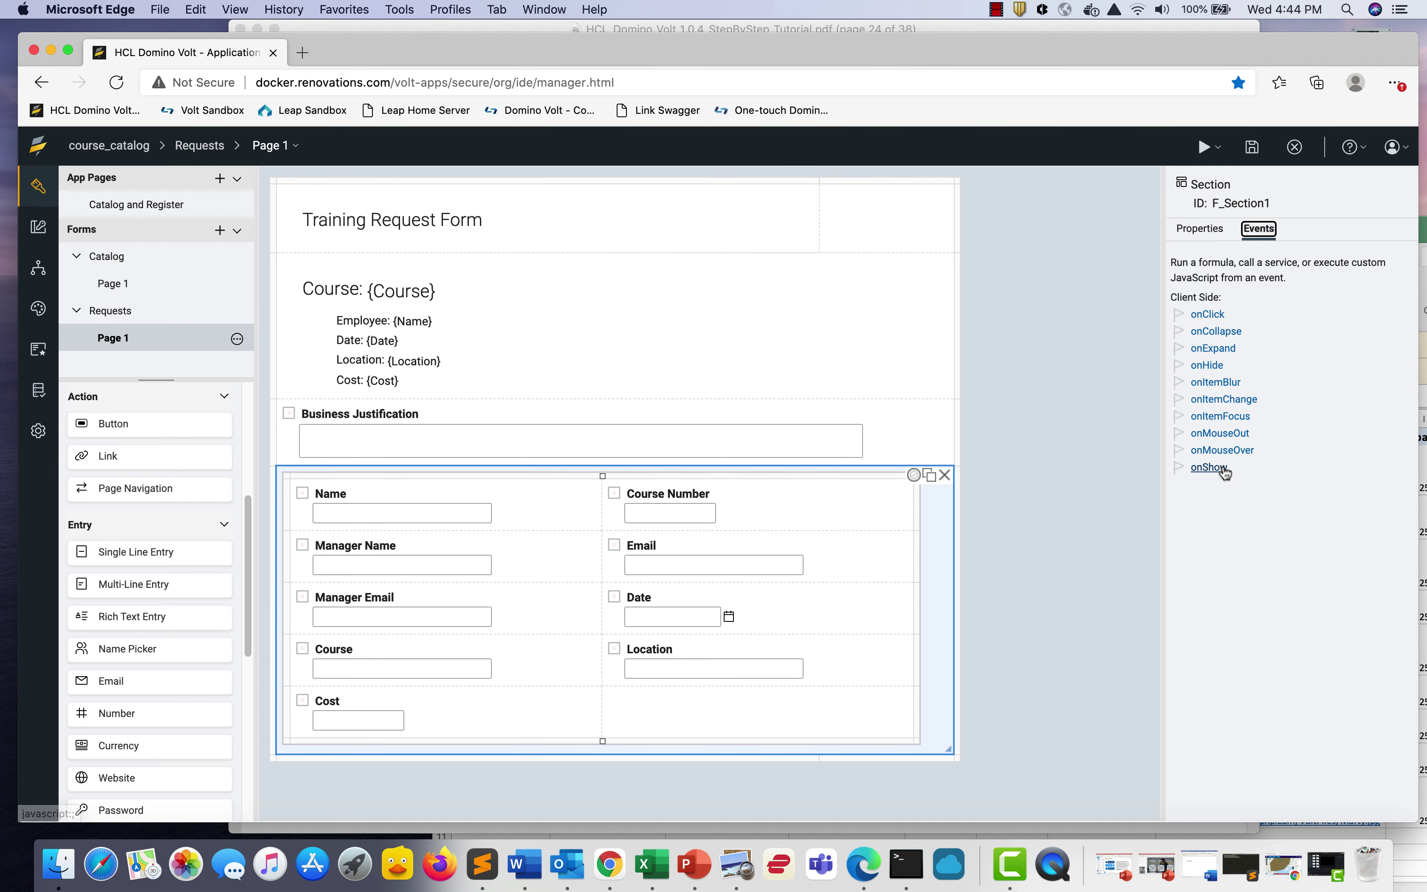
{"action": "left_click", "coordinate": [1209, 467]}
{"action": "key", "text": "Return"}
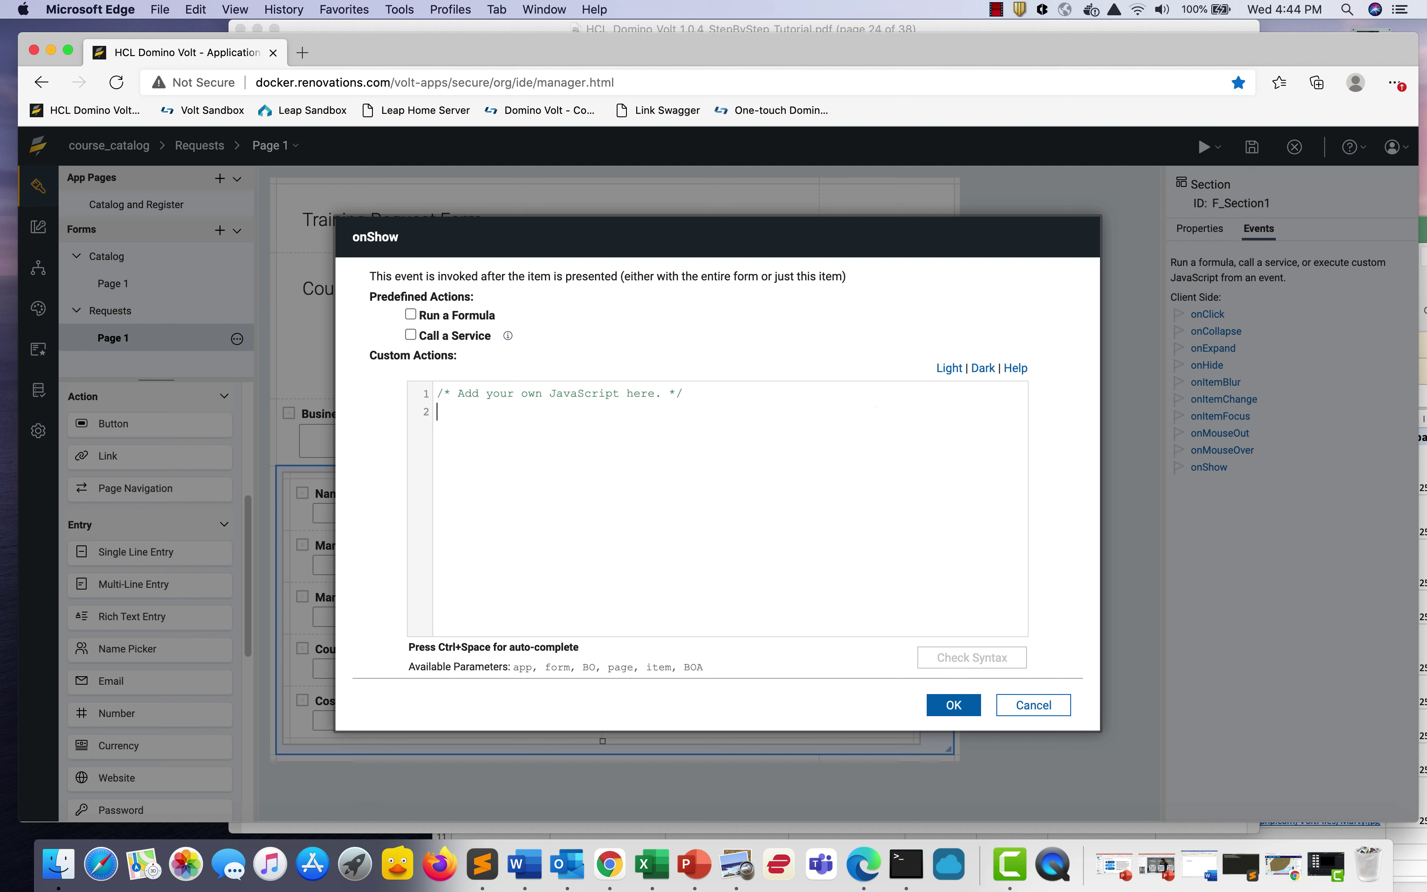
{"action": "type", "text": "item.setVisible(false);"}
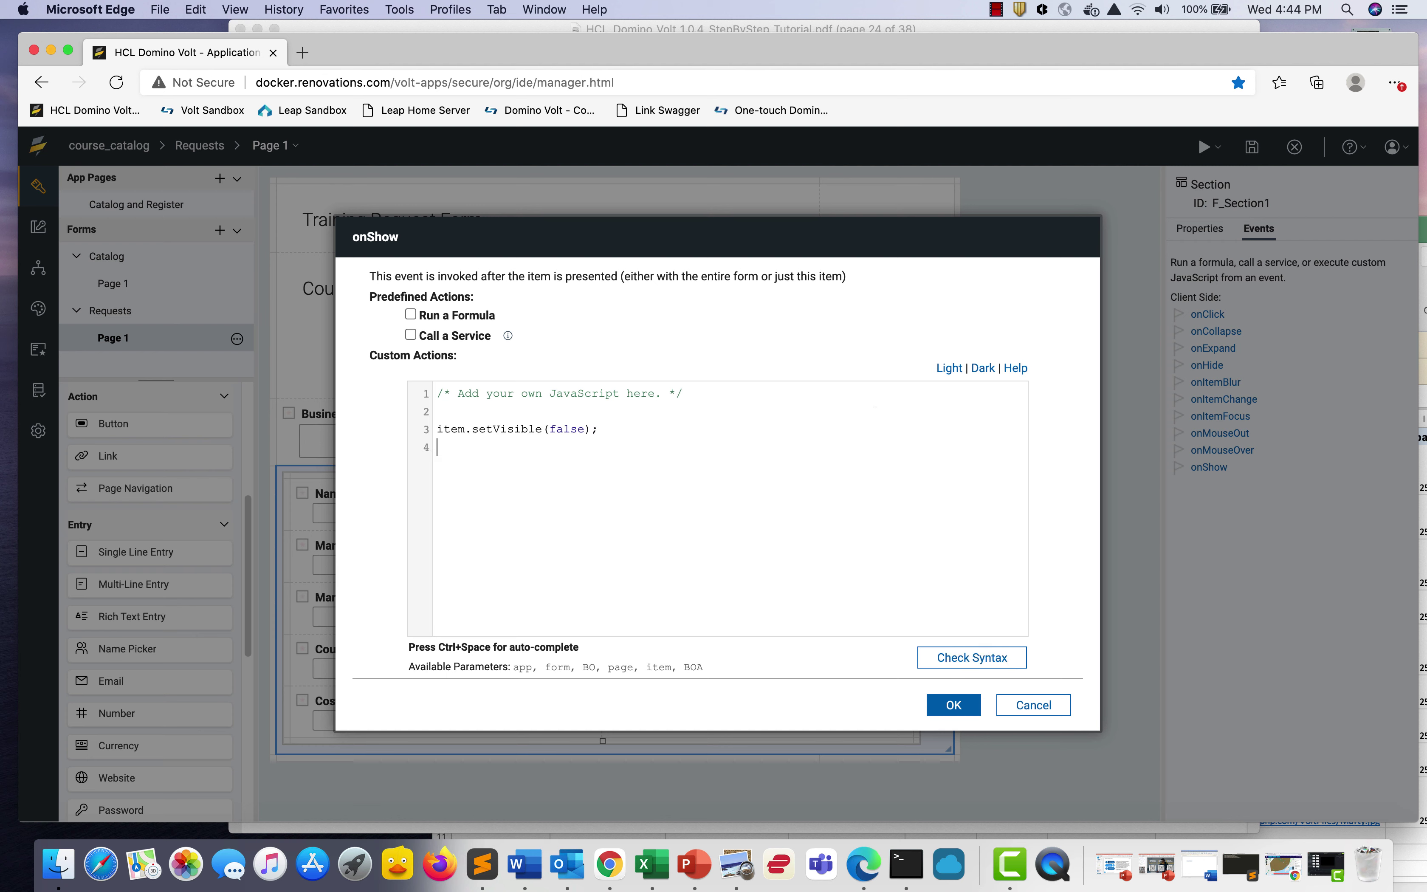
{"action": "left_click", "coordinate": [955, 706]}
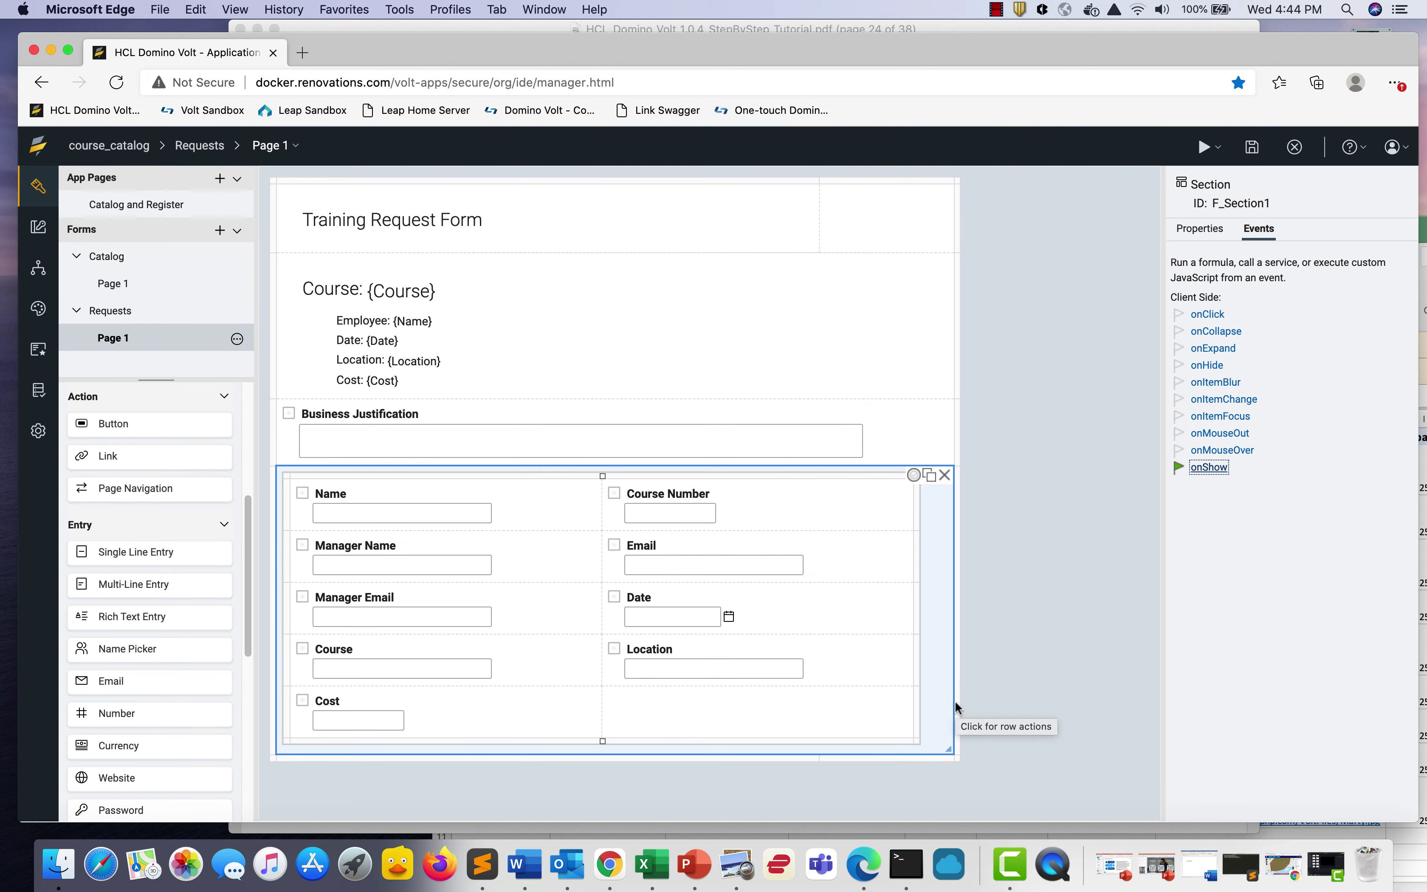
Save and close the course_catalog app, and deploy the saved changes to its running version
{"action": "left_click", "coordinate": [1252, 147]}
{"action": "left_click", "coordinate": [1294, 148]}
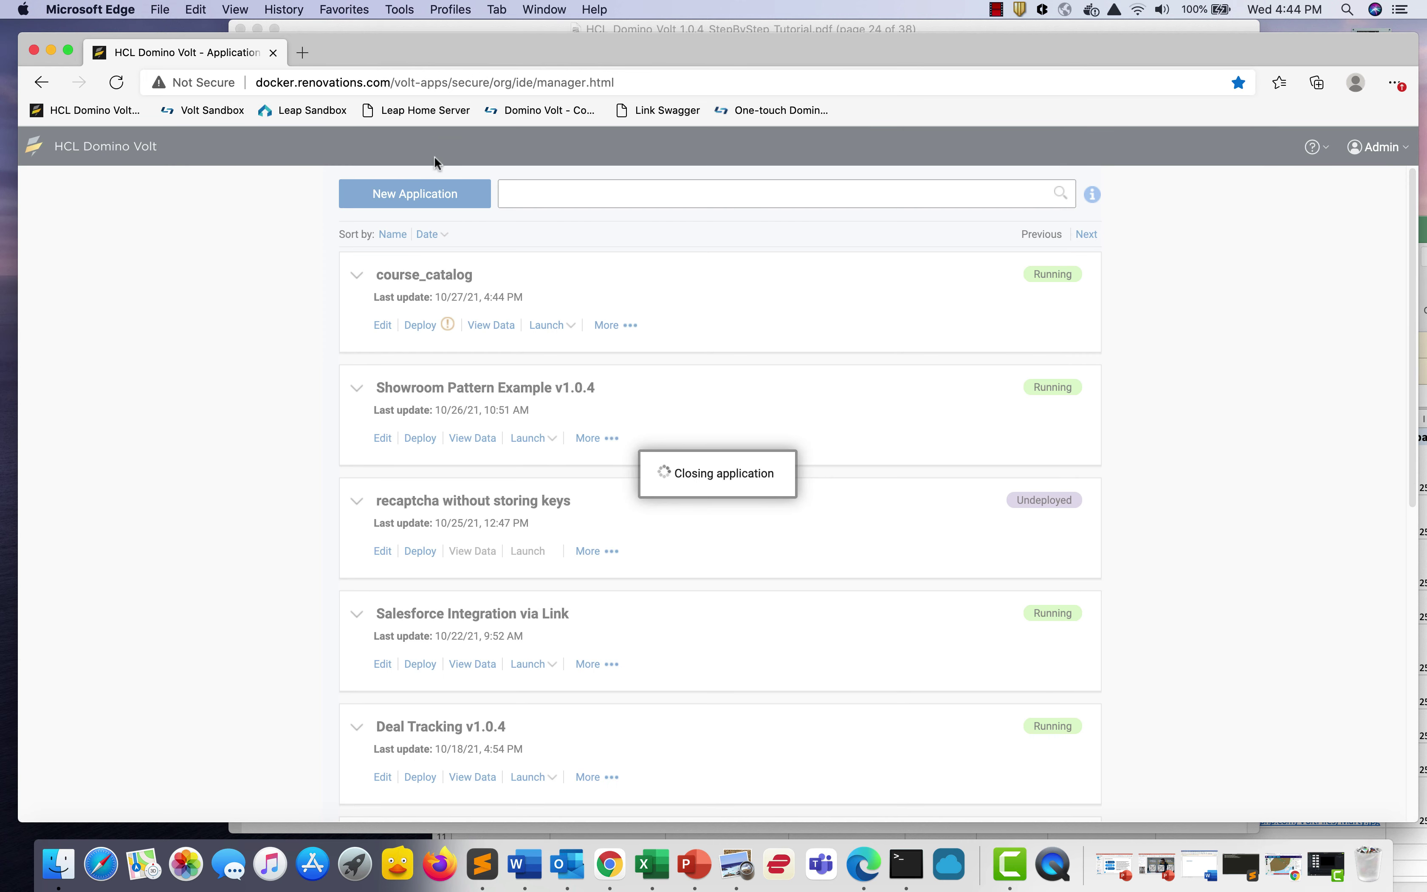
{"action": "left_click", "coordinate": [417, 325]}
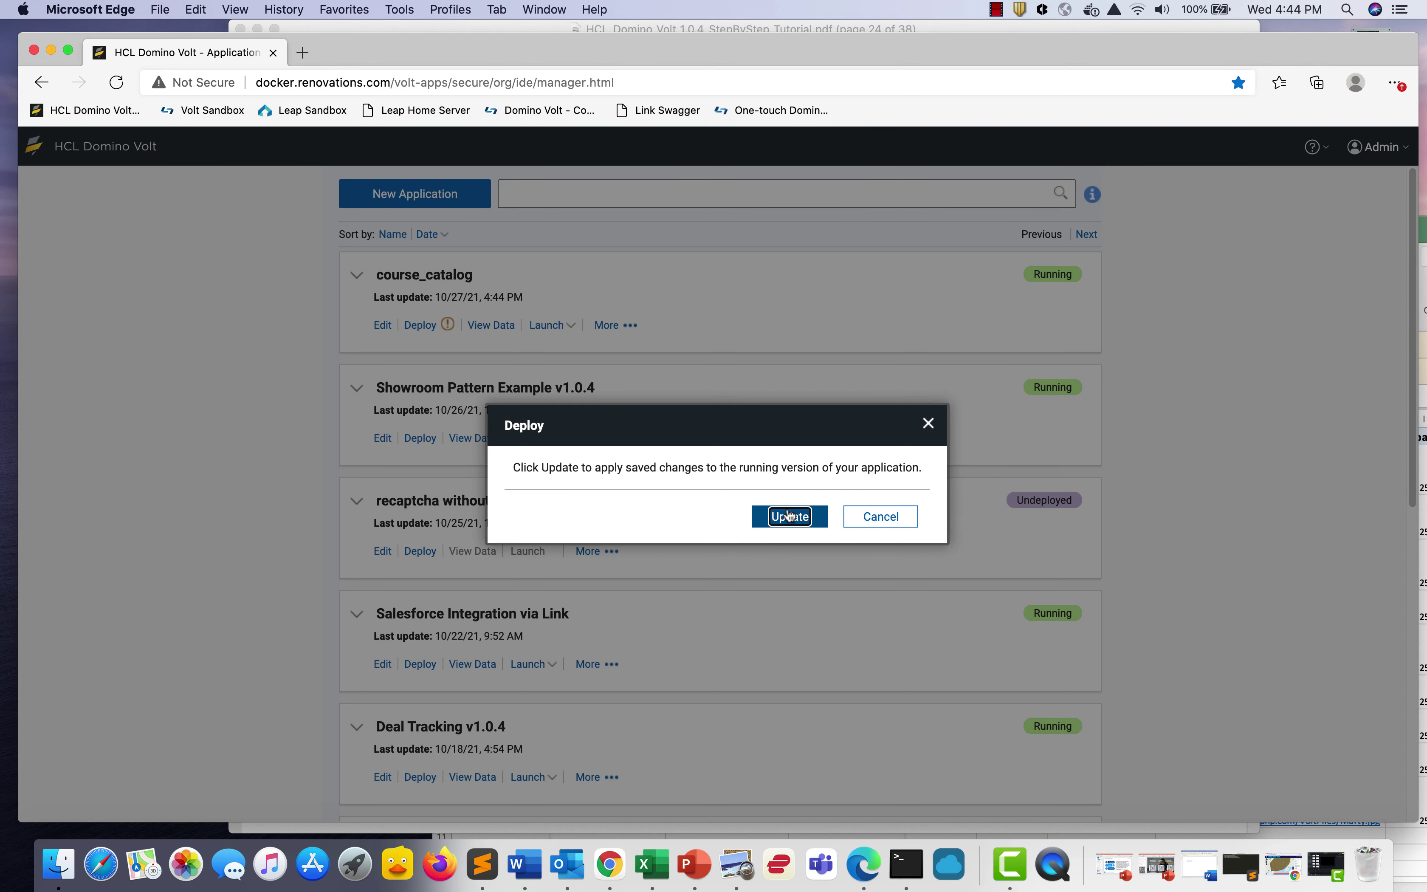
{"action": "left_click", "coordinate": [788, 515]}
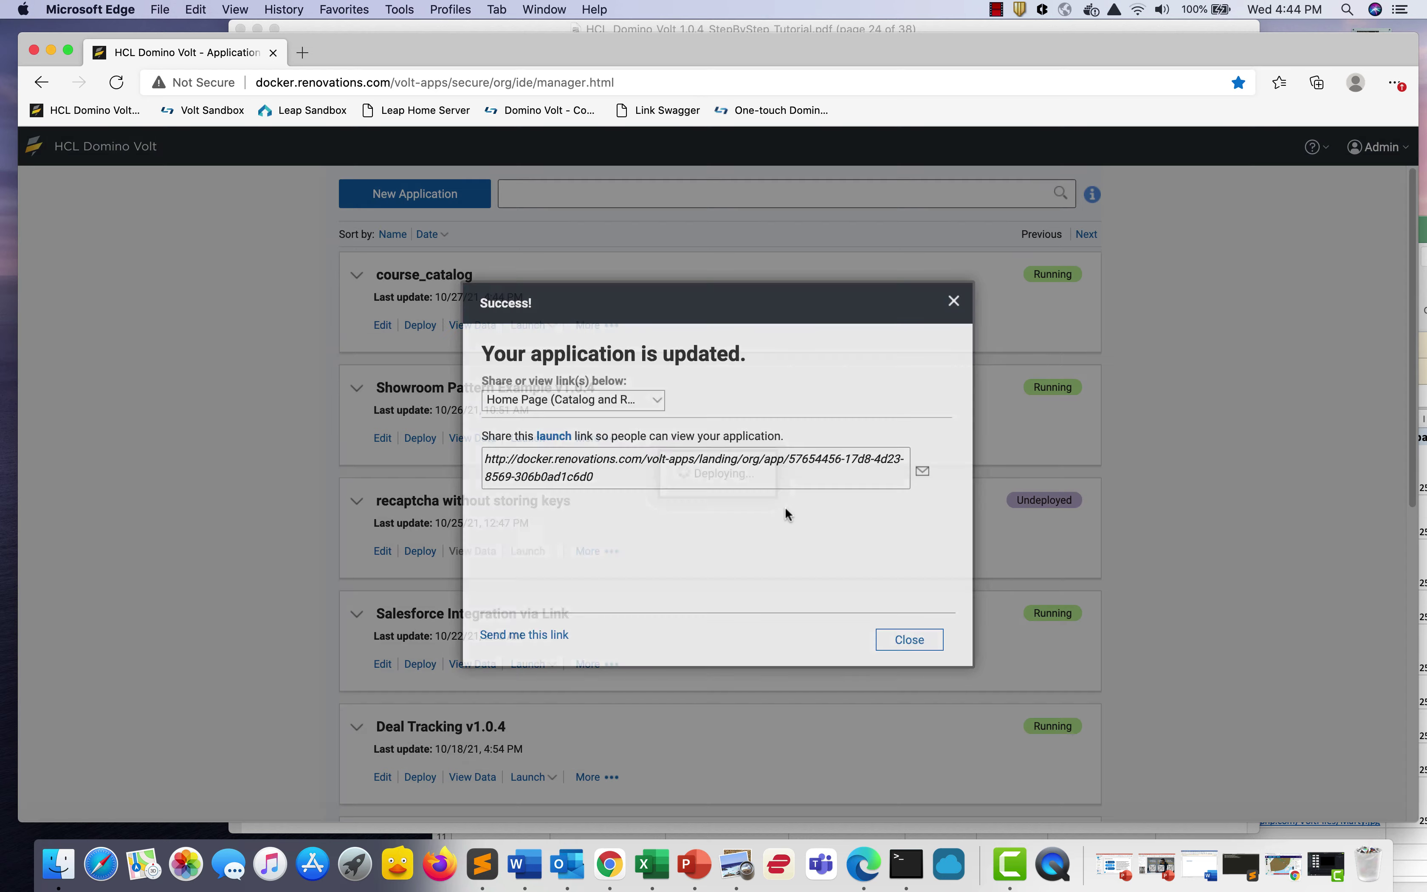
{"action": "left_click", "coordinate": [902, 638]}
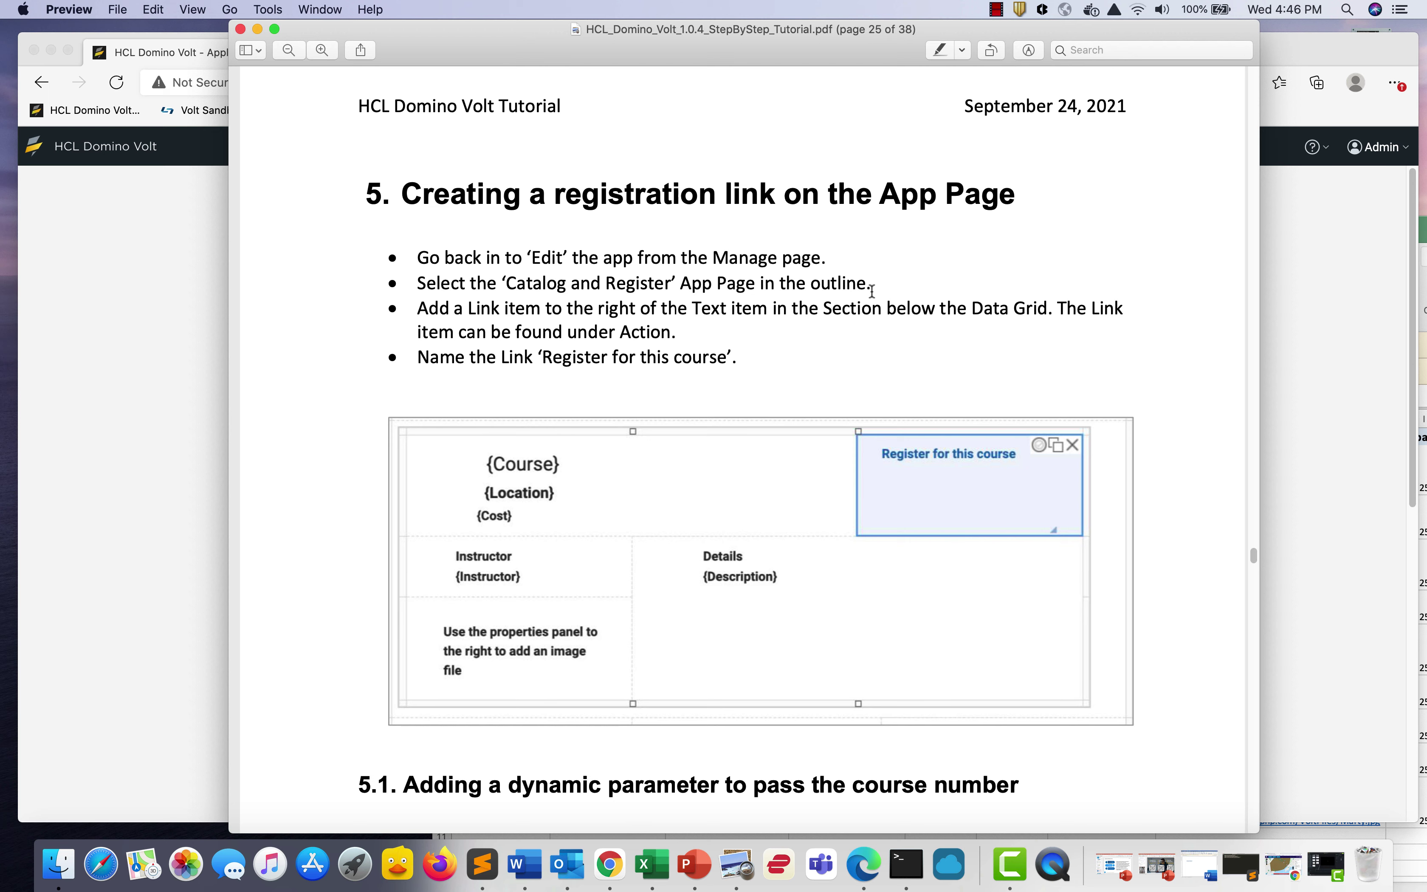
Switch to Microsoft Edge, reopen the course_catalog app for editing and select the Catalog and Register app page
{"action": "left_click", "coordinate": [872, 867]}
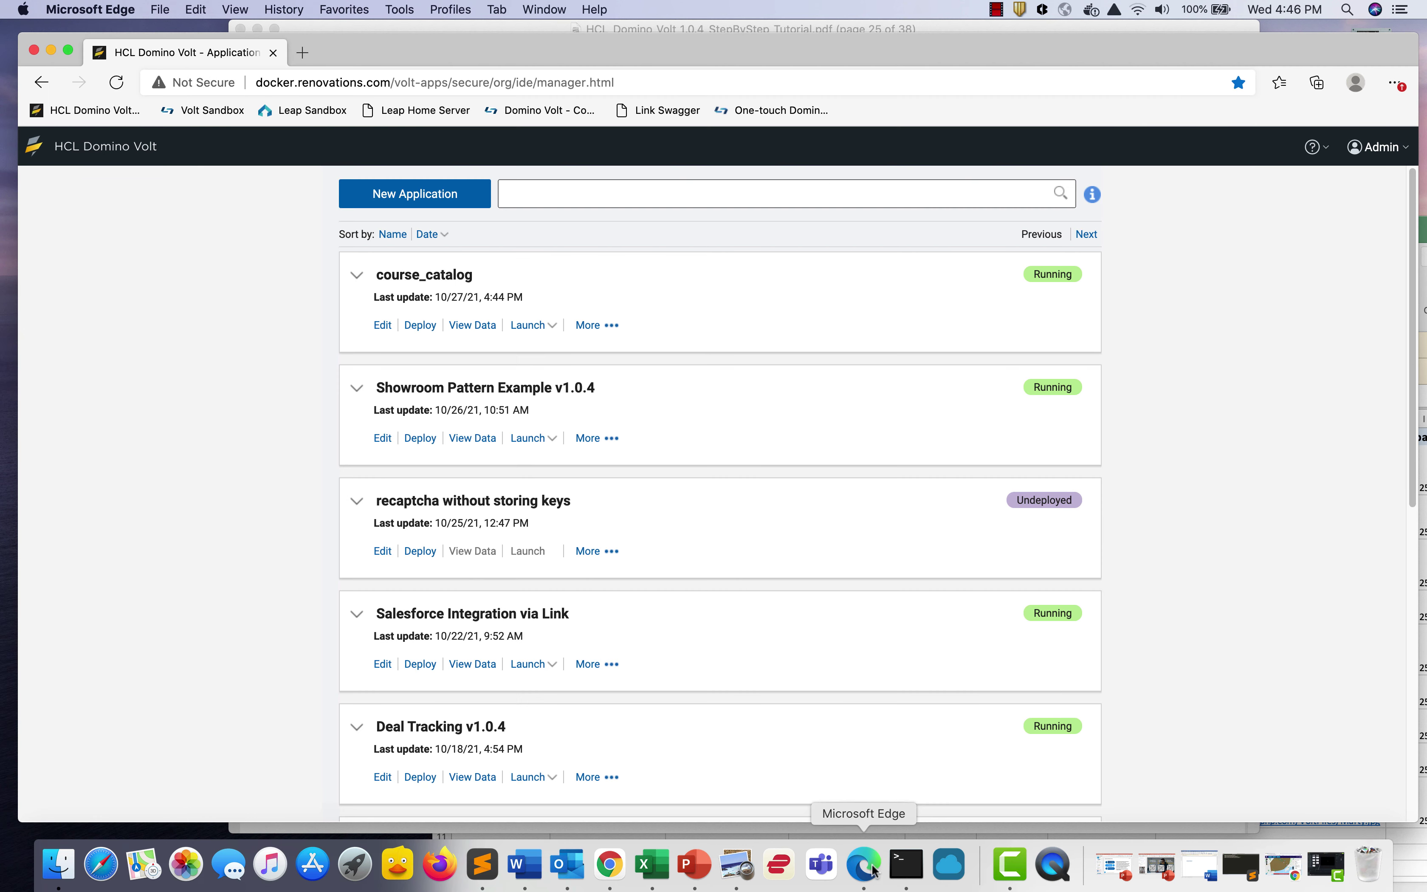
{"action": "left_click", "coordinate": [382, 325]}
{"action": "left_click", "coordinate": [824, 556]}
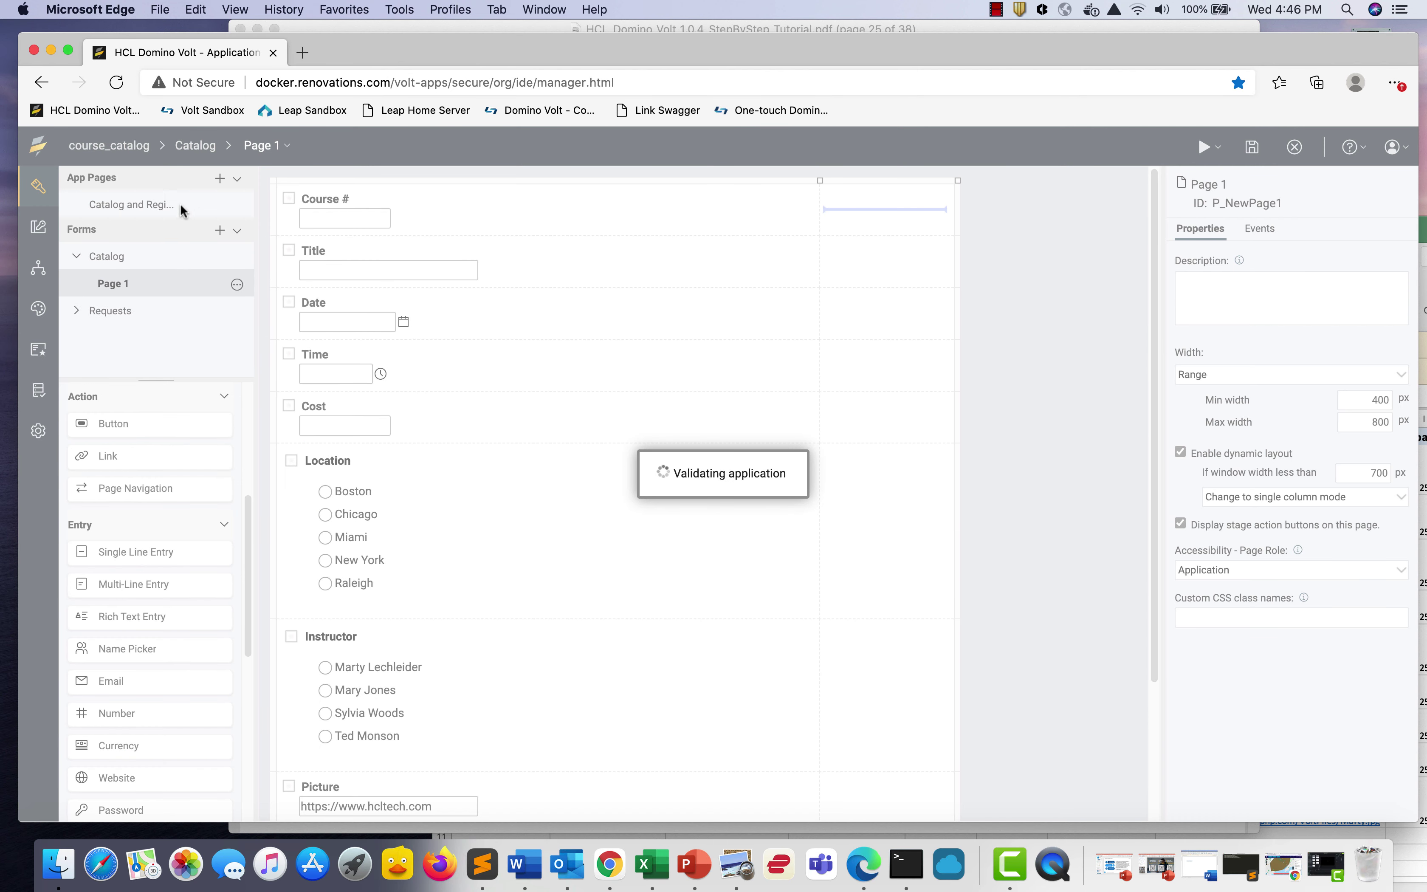
{"action": "left_click", "coordinate": [178, 206]}
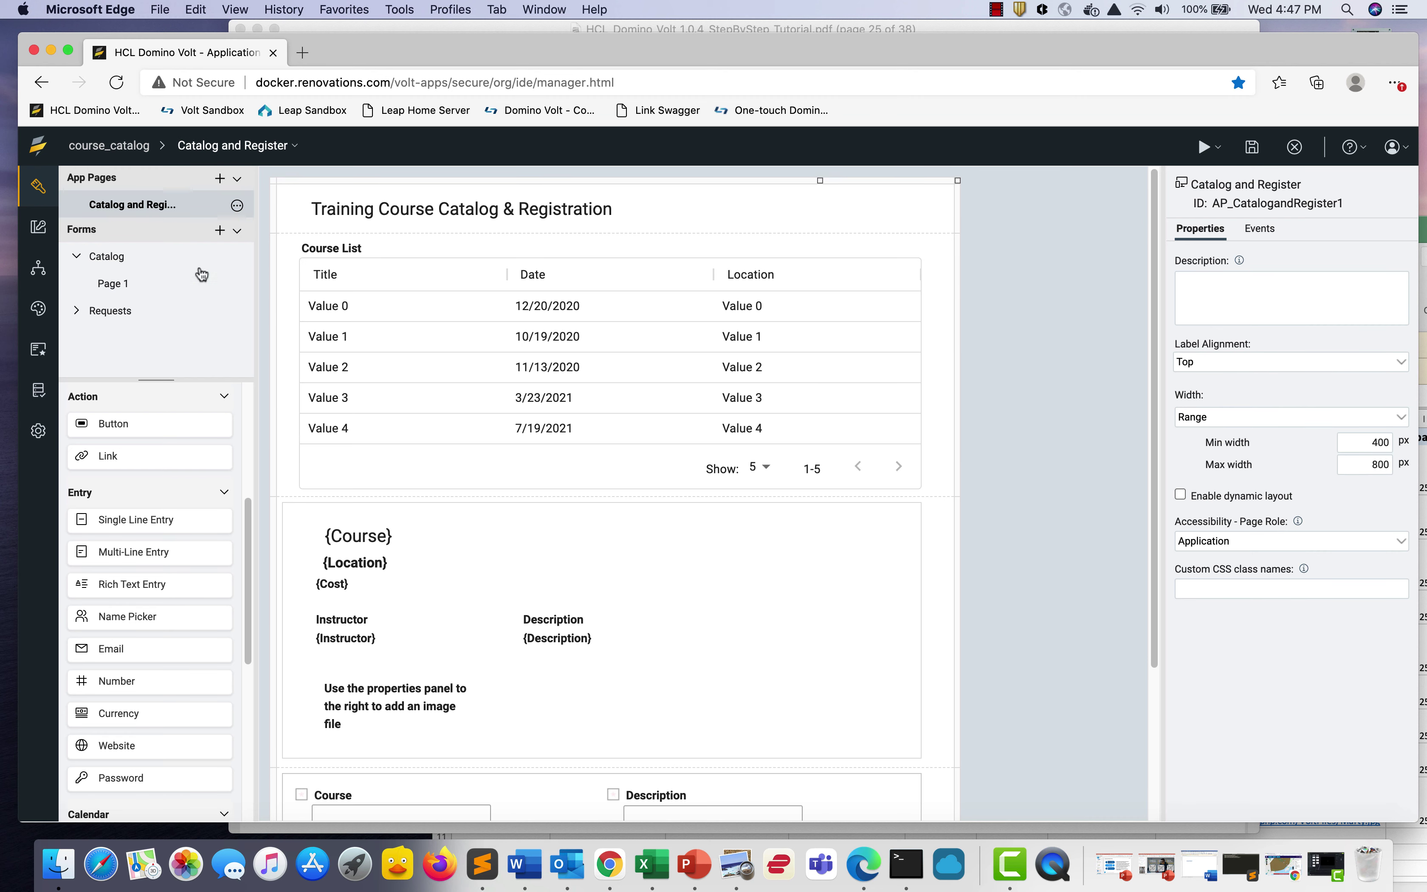
Narrow the text item holding {Course}, {Location} and {Cost} by one column and add a Link item in the freed cell beside it
{"action": "double_click", "coordinate": [714, 528]}
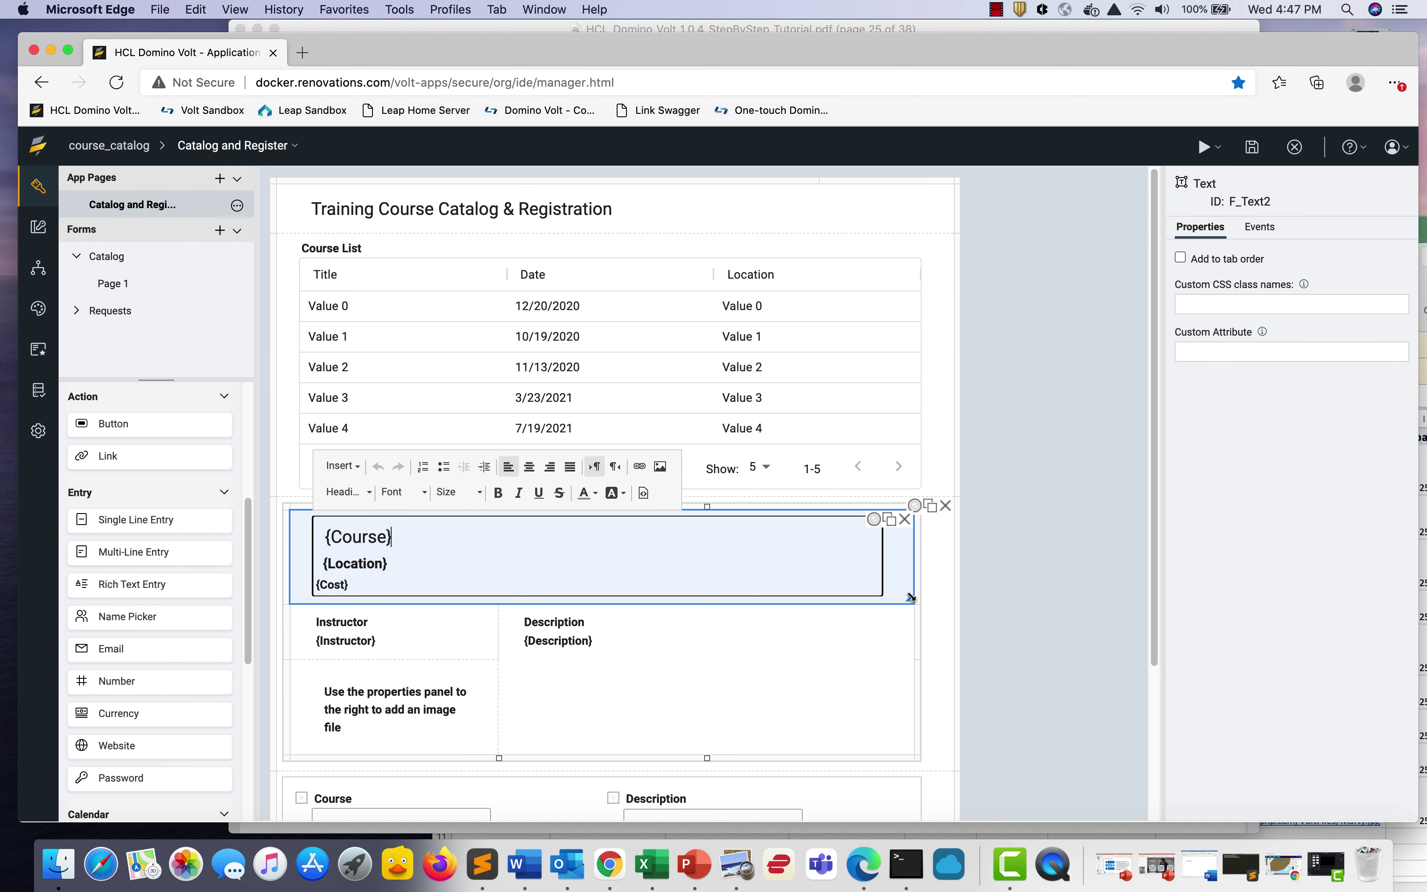
{"action": "left_click_drag", "start_coordinate": [908, 598], "coordinate": [706, 586]}
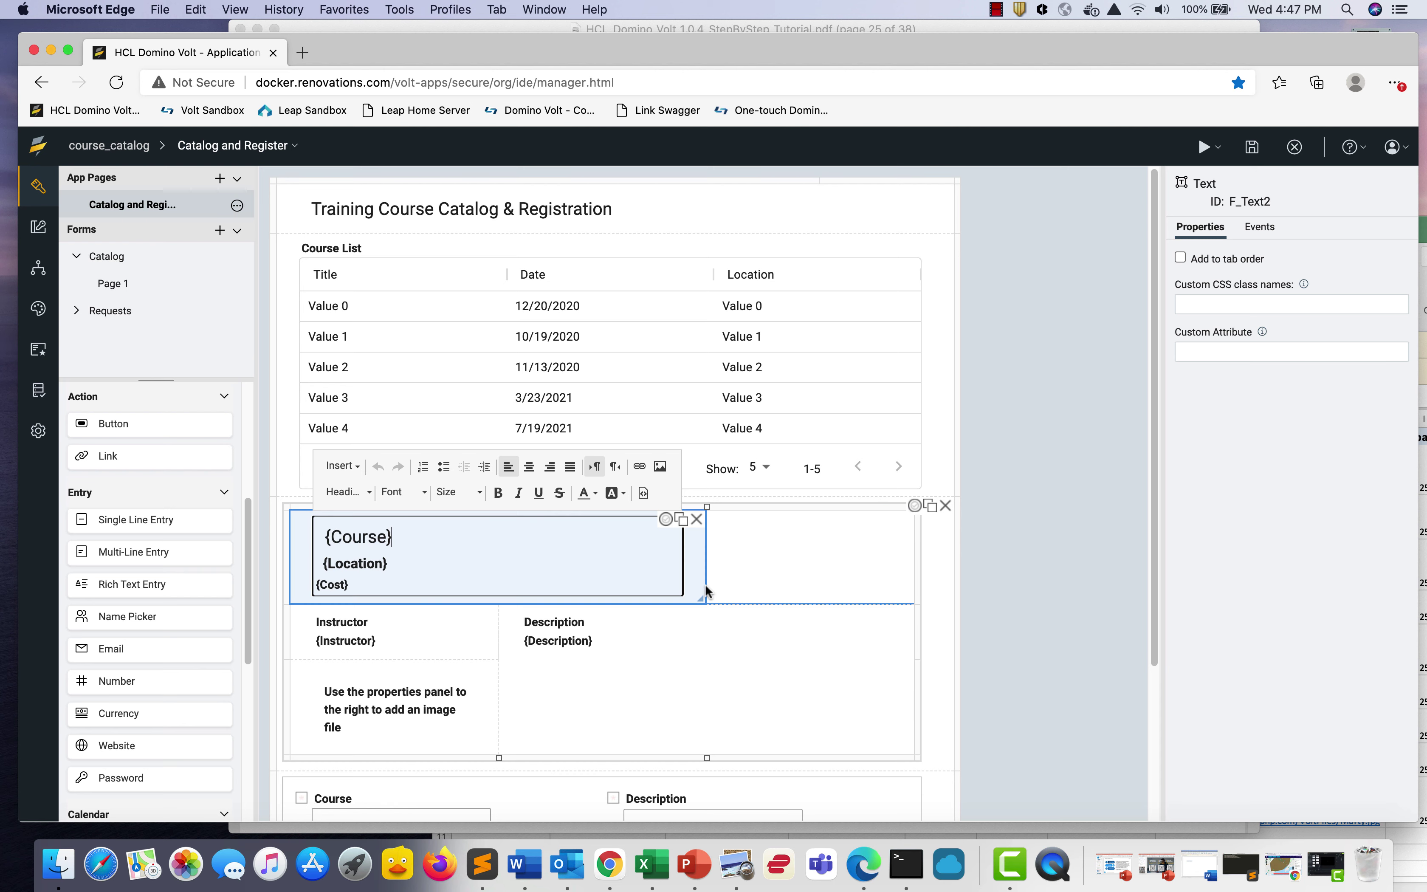
{"action": "left_click", "coordinate": [813, 573]}
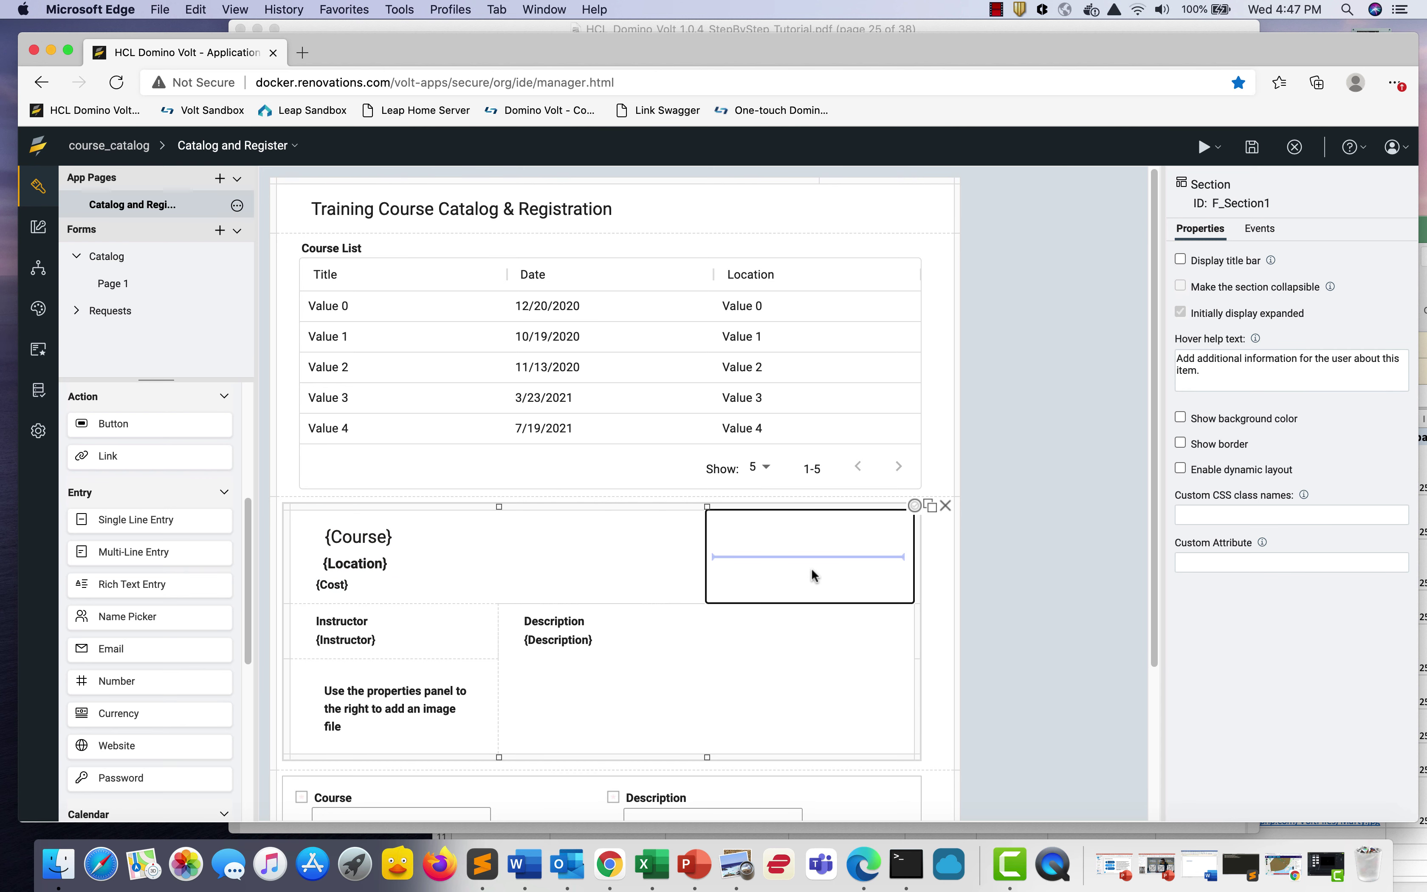
{"action": "left_click", "coordinate": [179, 464]}
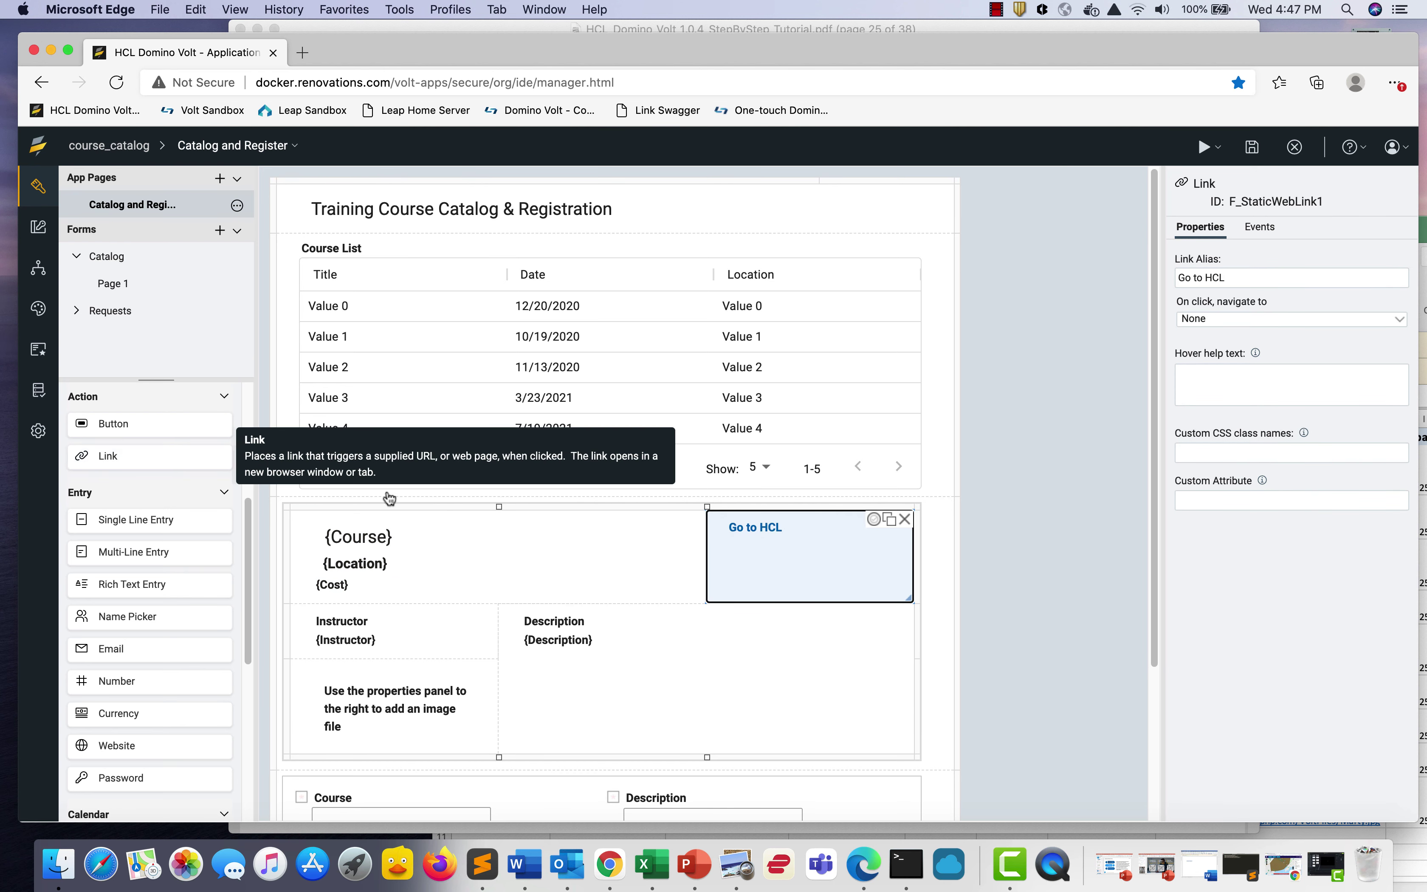
Set the new link's alias to "Register for this course"
{"action": "triple_click", "coordinate": [1285, 279]}
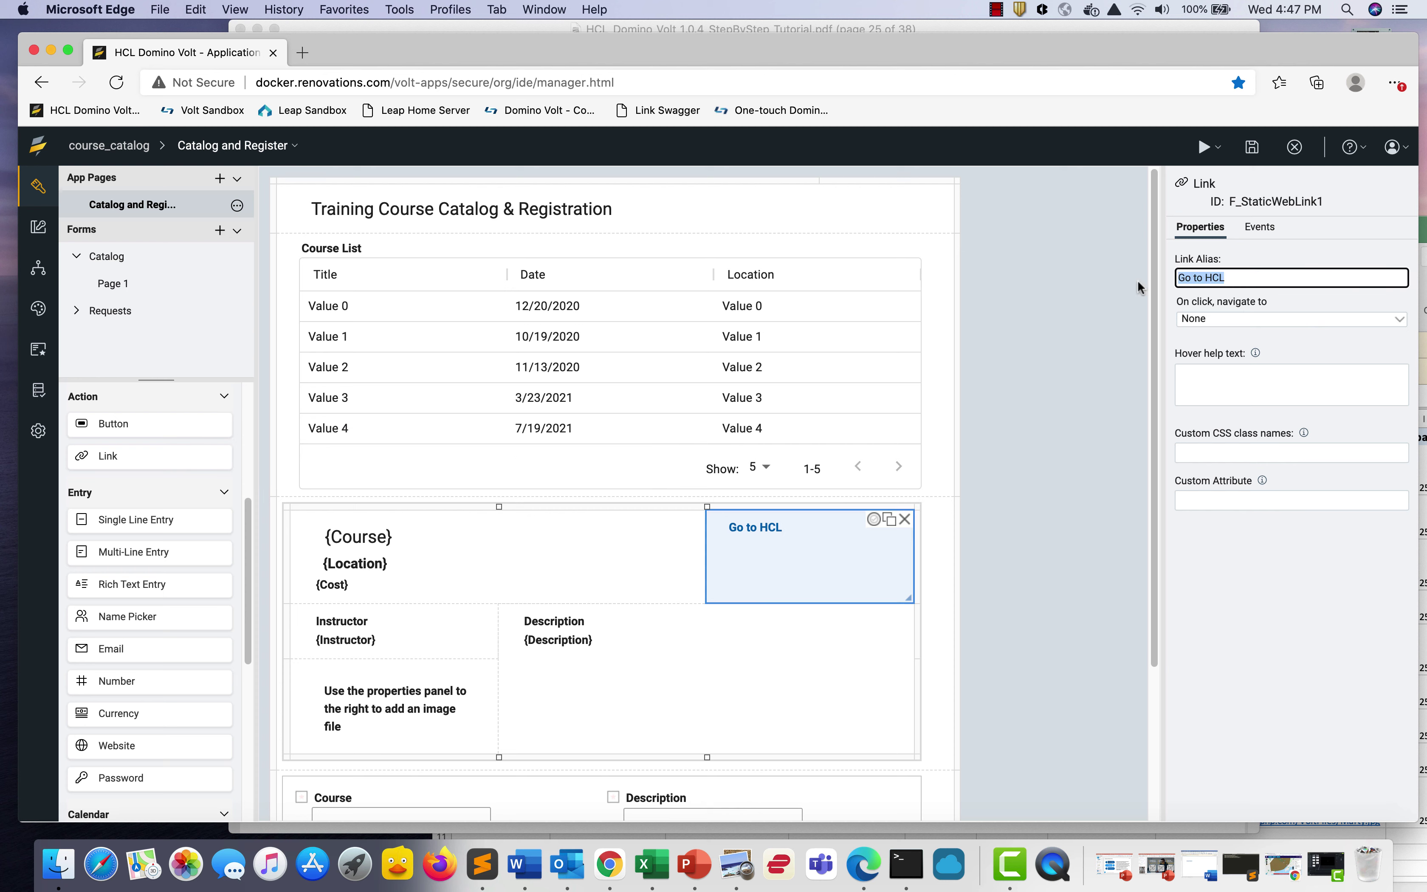
{"action": "type", "text": "Register for this course"}
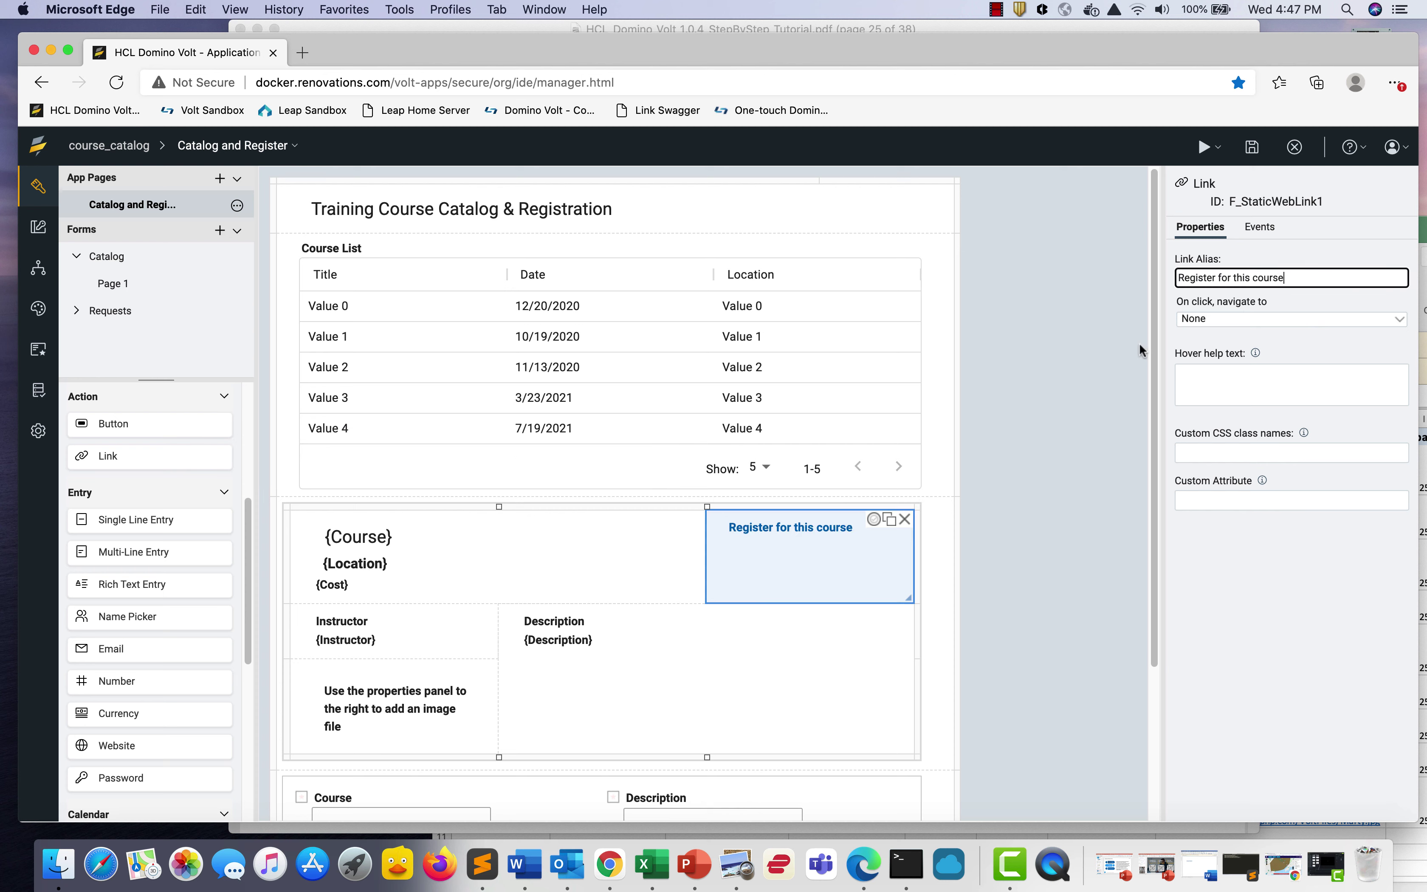
{"action": "left_click", "coordinate": [1102, 399]}
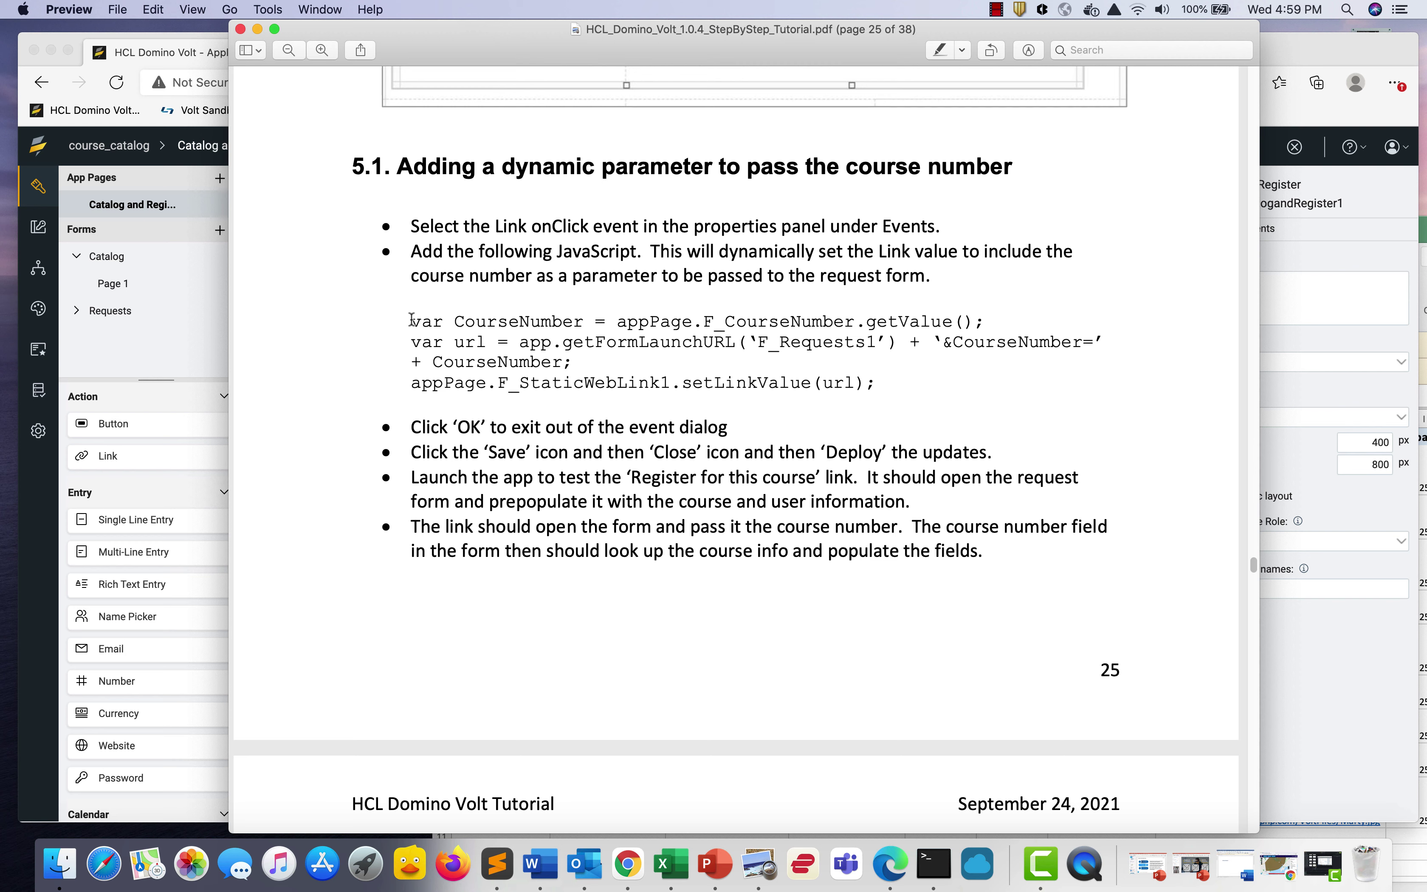
Copy the CourseNumber link JavaScript from section 5.1 of the tutorial PDF and switch back to Microsoft Edge
{"action": "left_click_drag", "start_coordinate": [411, 322], "coordinate": [877, 390]}
{"action": "key", "text": "super+c"}
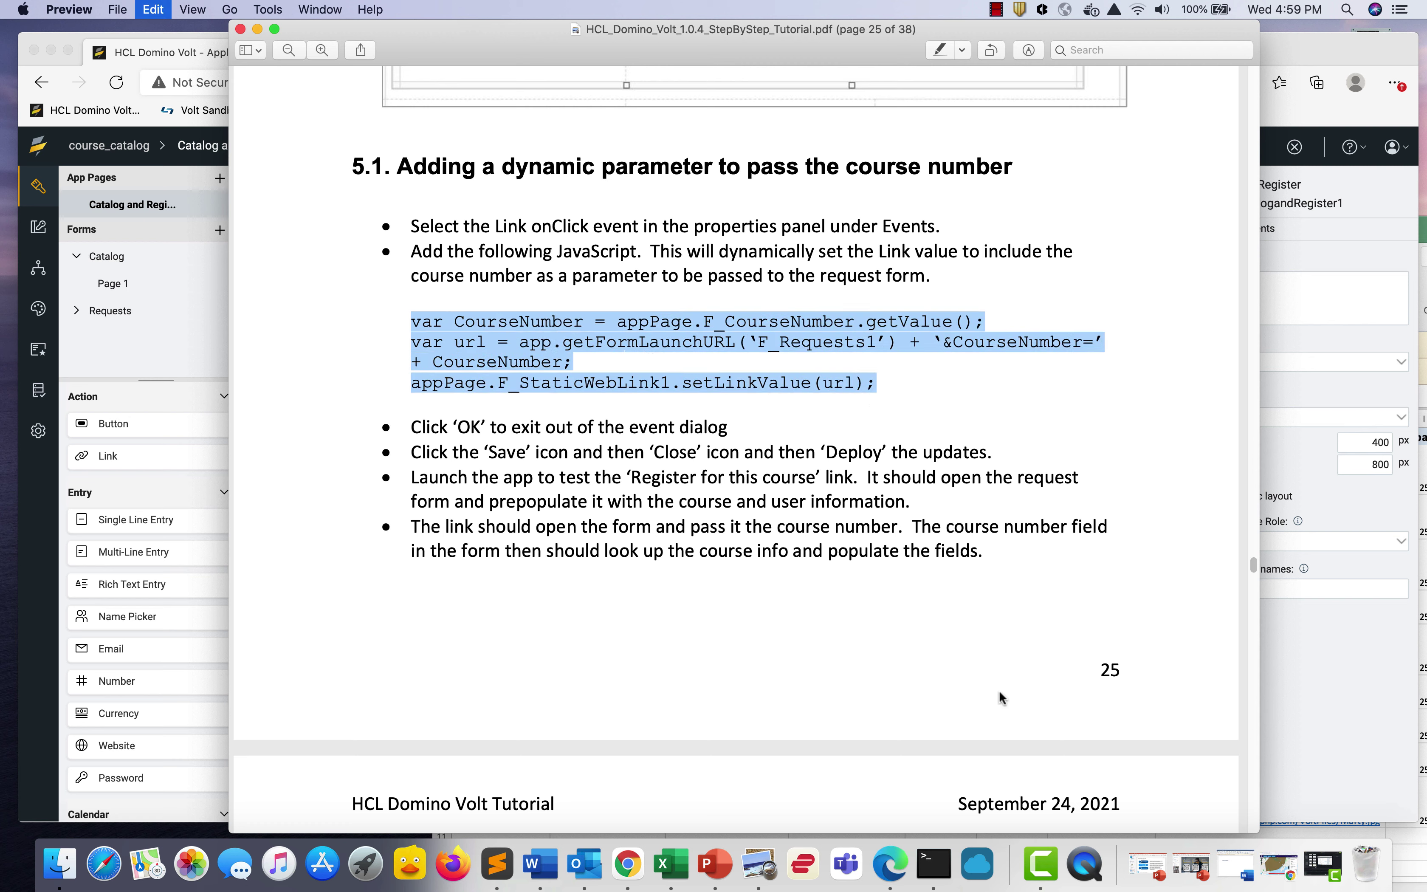
{"action": "left_click", "coordinate": [890, 865]}
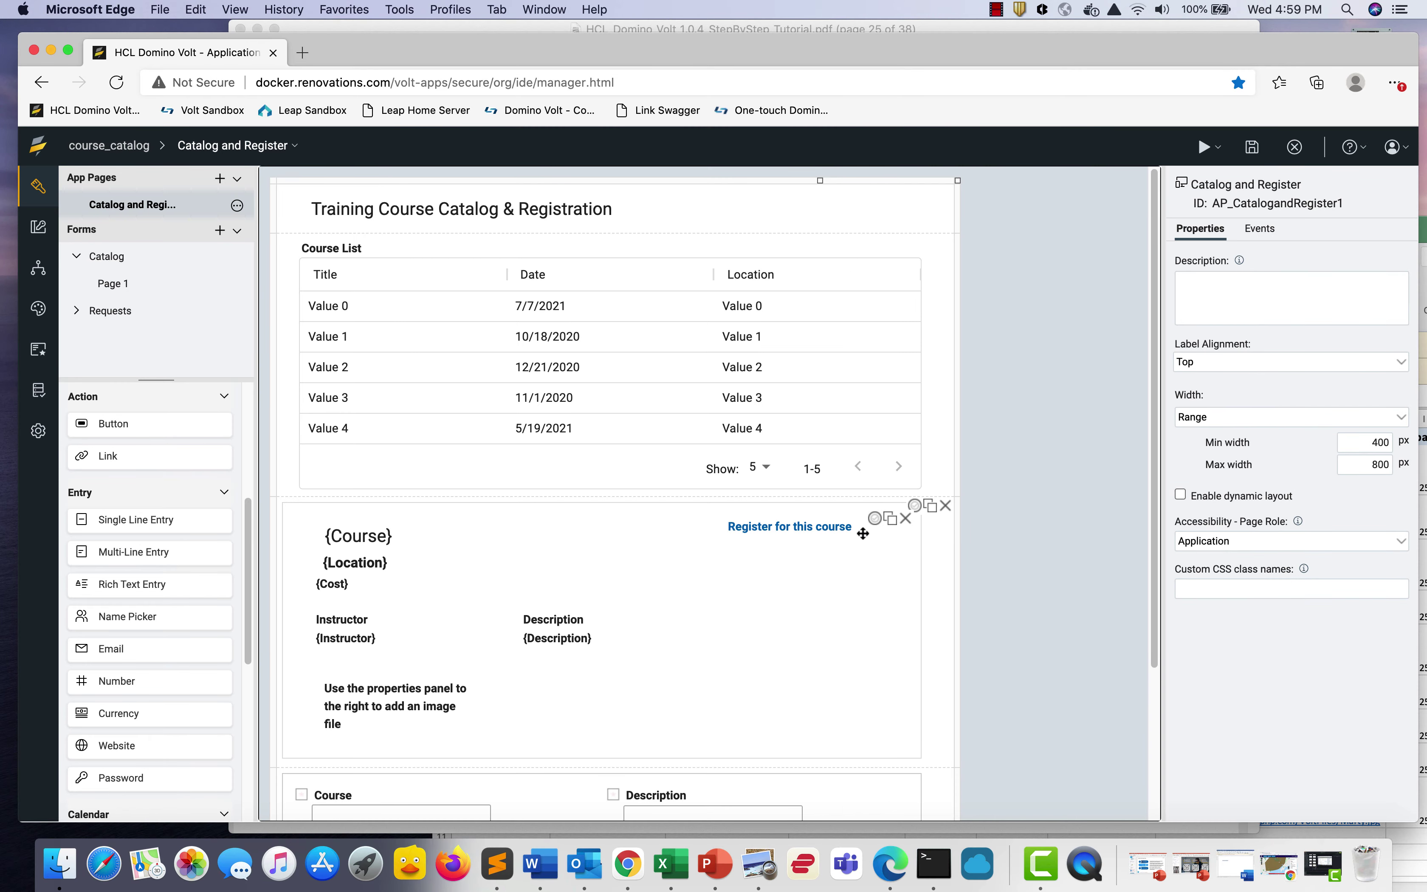
Paste the copied JavaScript into the custom actions of the "Register for this course" link's onClick event, below the comment line
{"action": "left_click", "coordinate": [862, 534]}
{"action": "left_click", "coordinate": [1267, 229]}
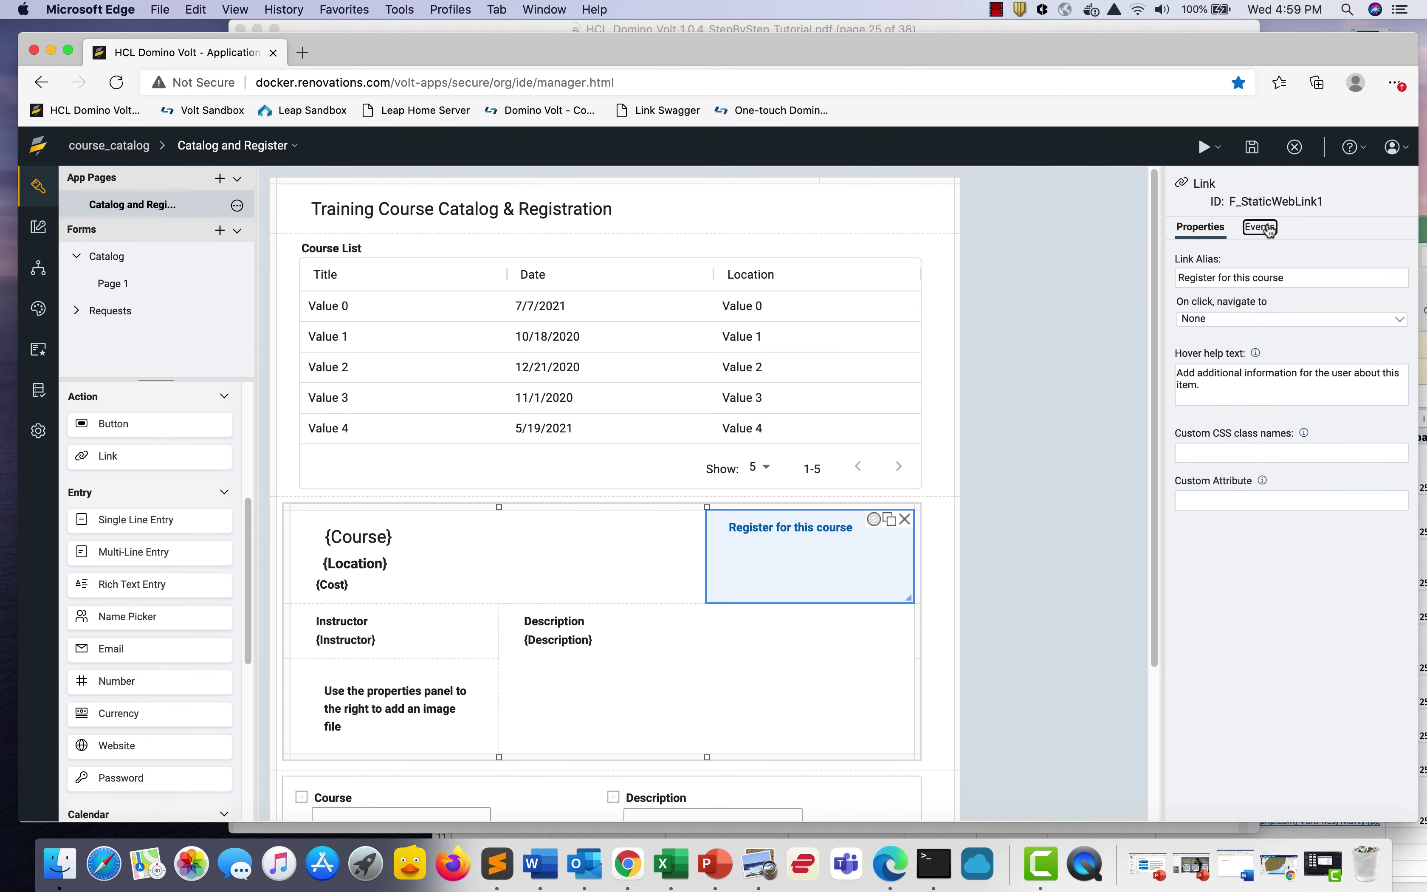
{"action": "left_click", "coordinate": [1207, 312]}
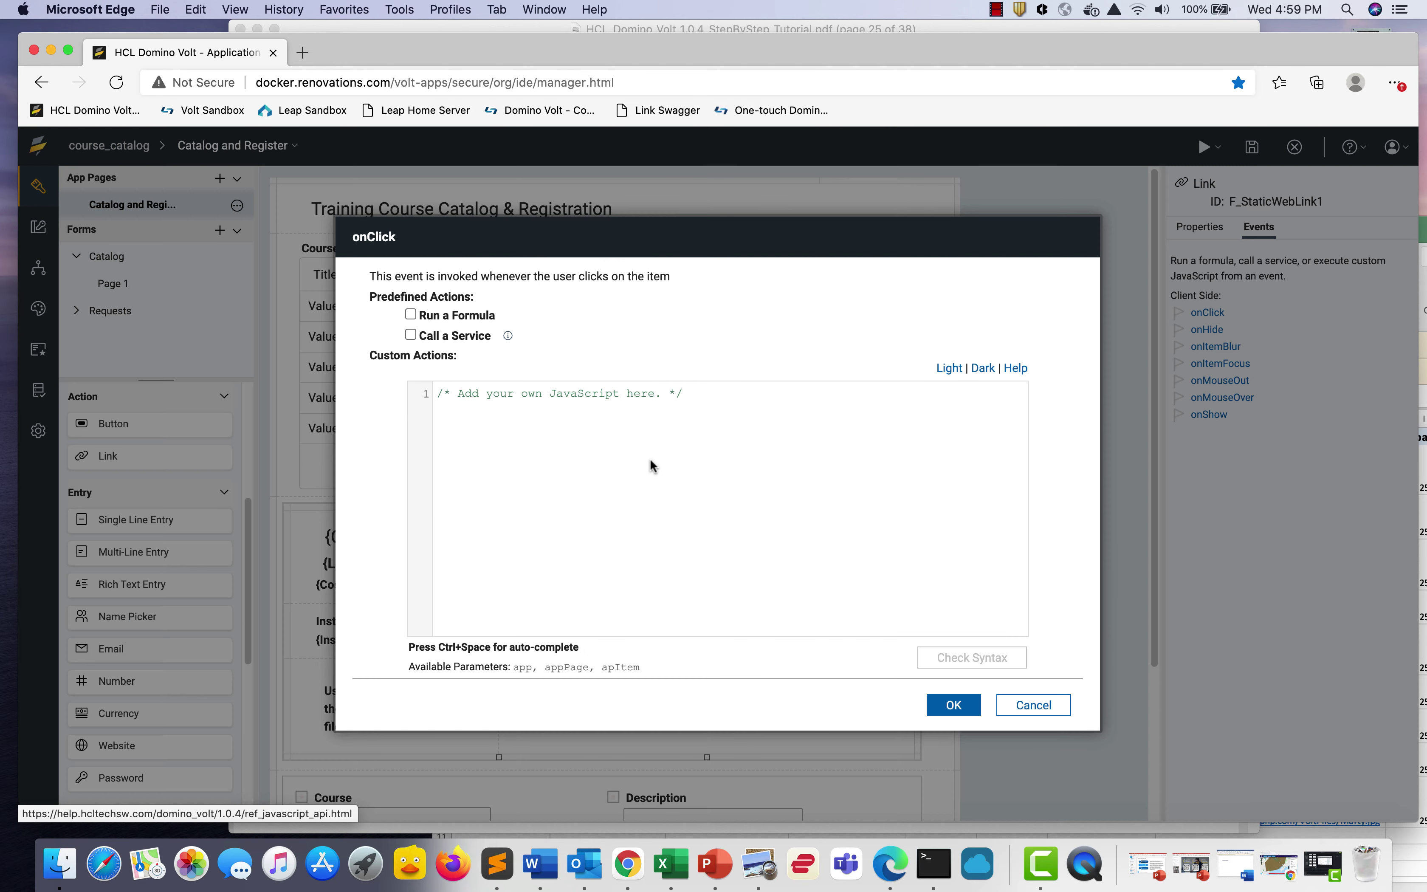
{"action": "left_click", "coordinate": [708, 398]}
{"action": "key", "text": "Return"}
{"action": "key", "text": "Return"}
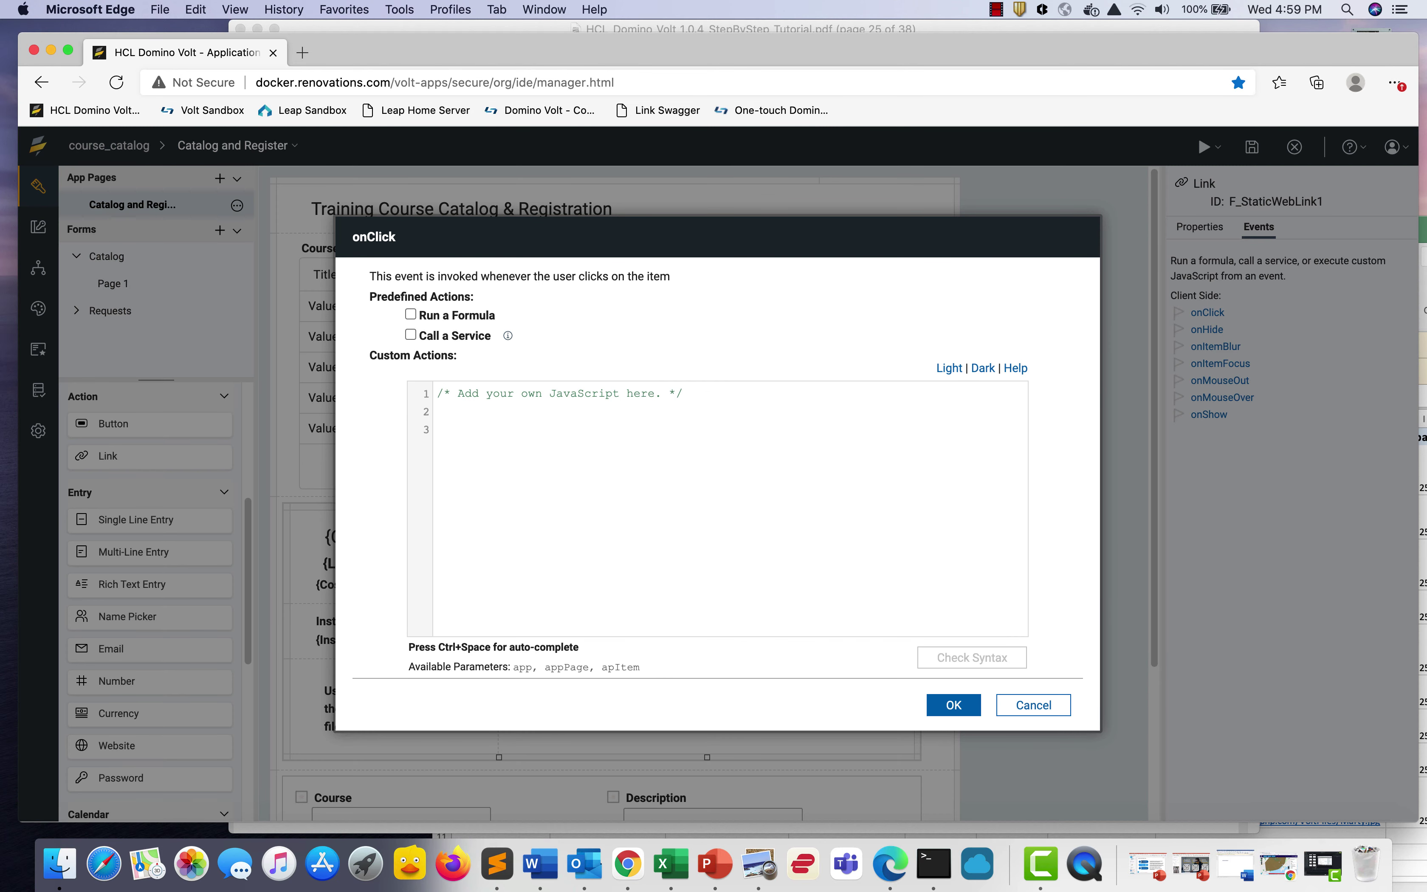
{"action": "key", "text": "super+v"}
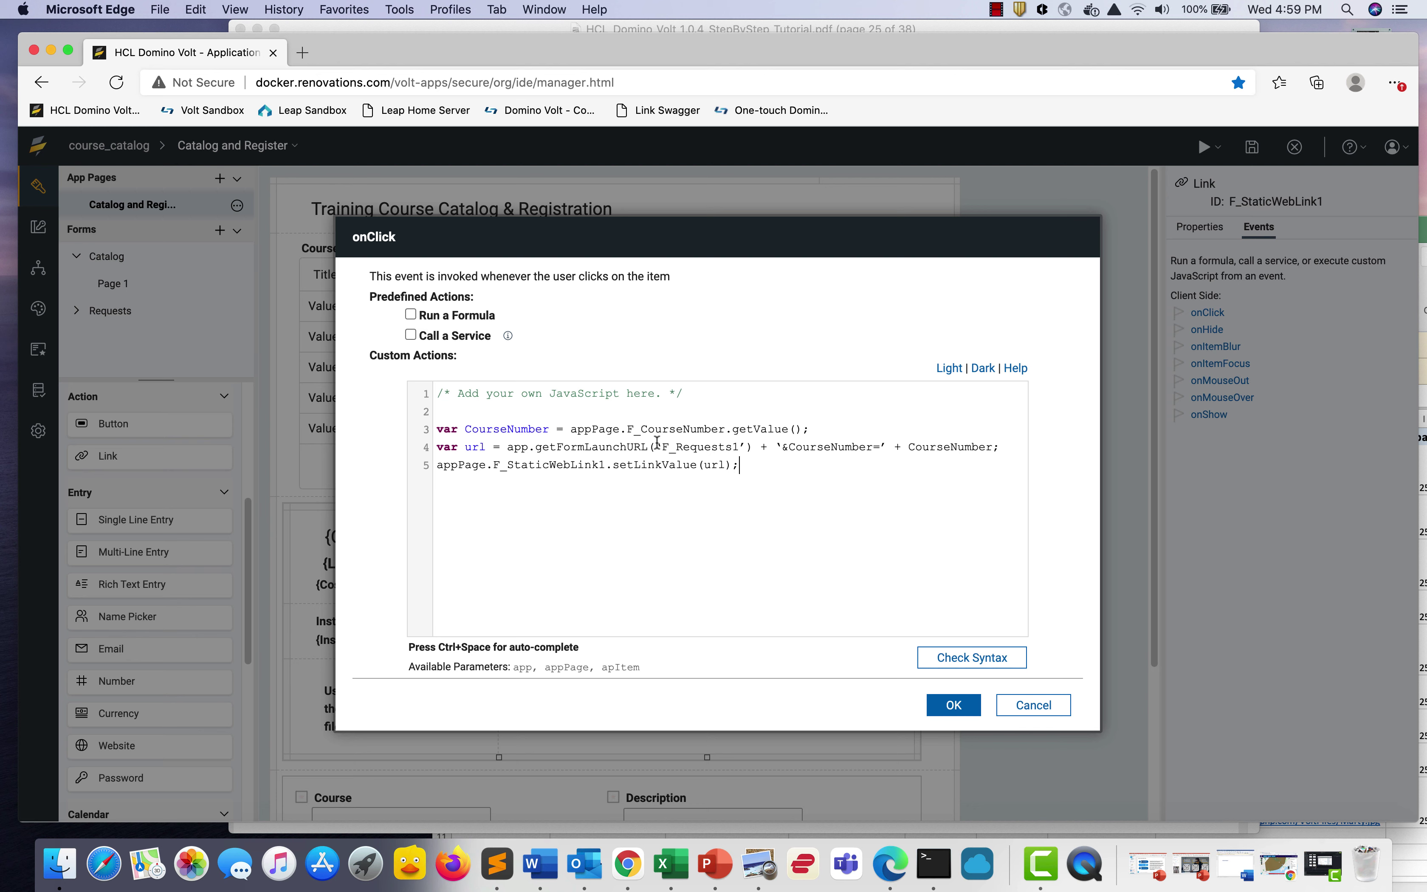
Replace the curly quotes around F_Requests1 and &CourseNumber= with straight single quotes and accept the onClick event settings
{"action": "left_click_drag", "start_coordinate": [657, 441], "coordinate": [659, 441]}
{"action": "type", "text": "'"}
{"action": "left_click_drag", "start_coordinate": [738, 446], "coordinate": [781, 446]}
{"action": "type", "text": "') + '"}
{"action": "left_click_drag", "start_coordinate": [880, 446], "coordinate": [889, 446]}
{"action": "type", "text": "'"}
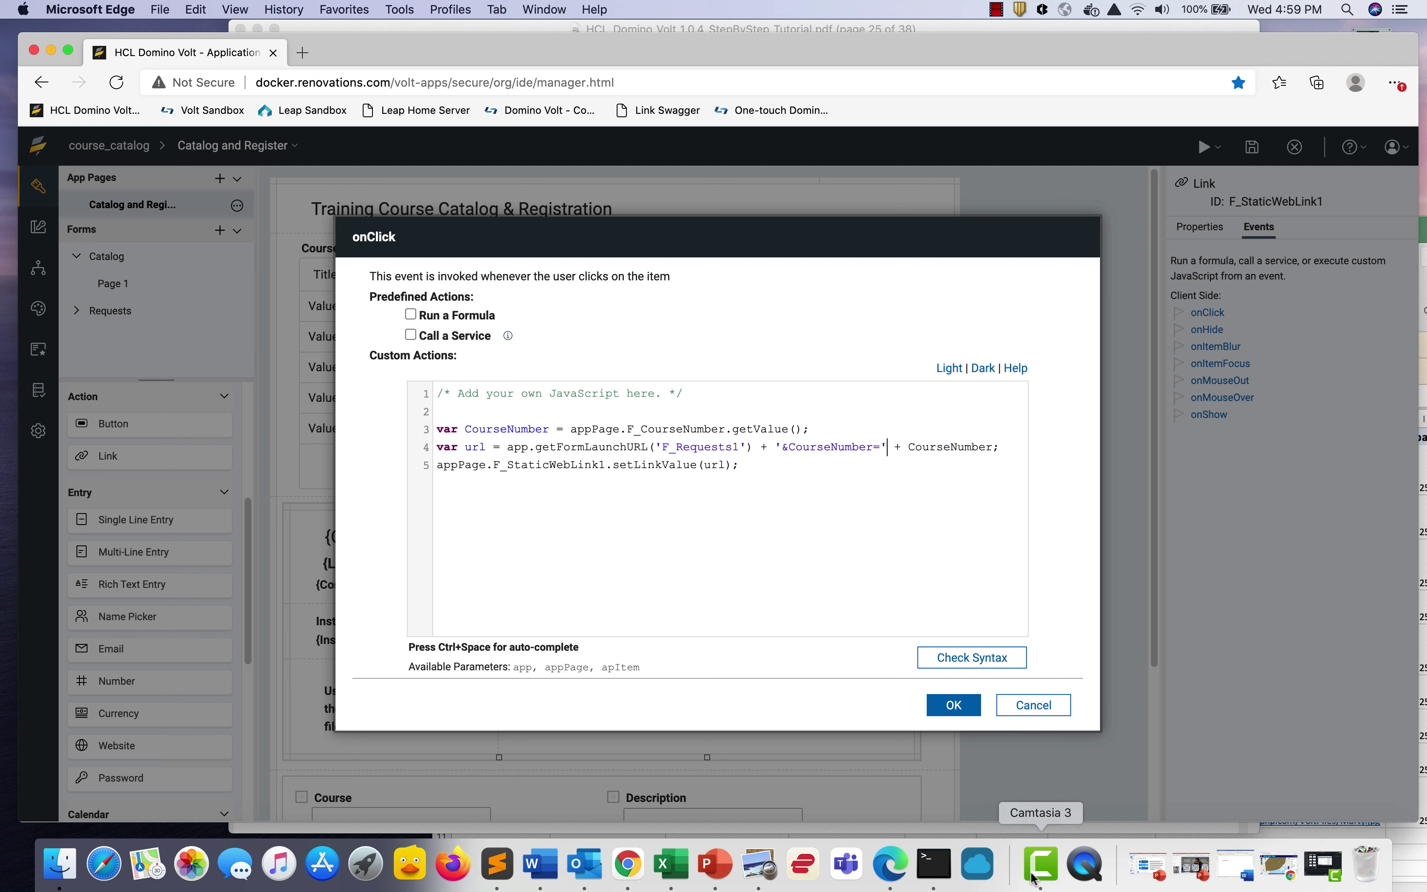
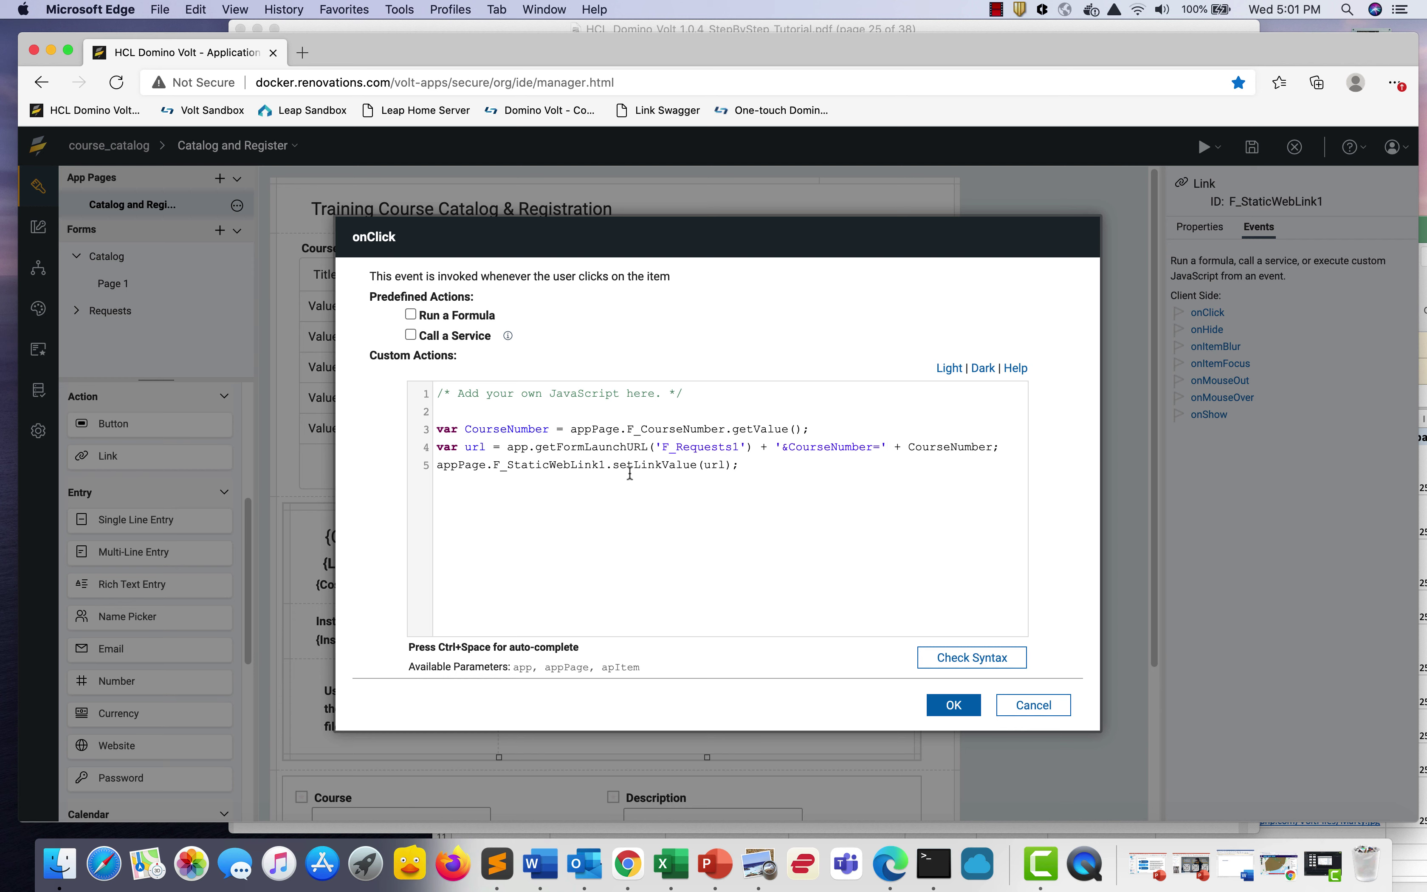
{"action": "left_click", "coordinate": [954, 705]}
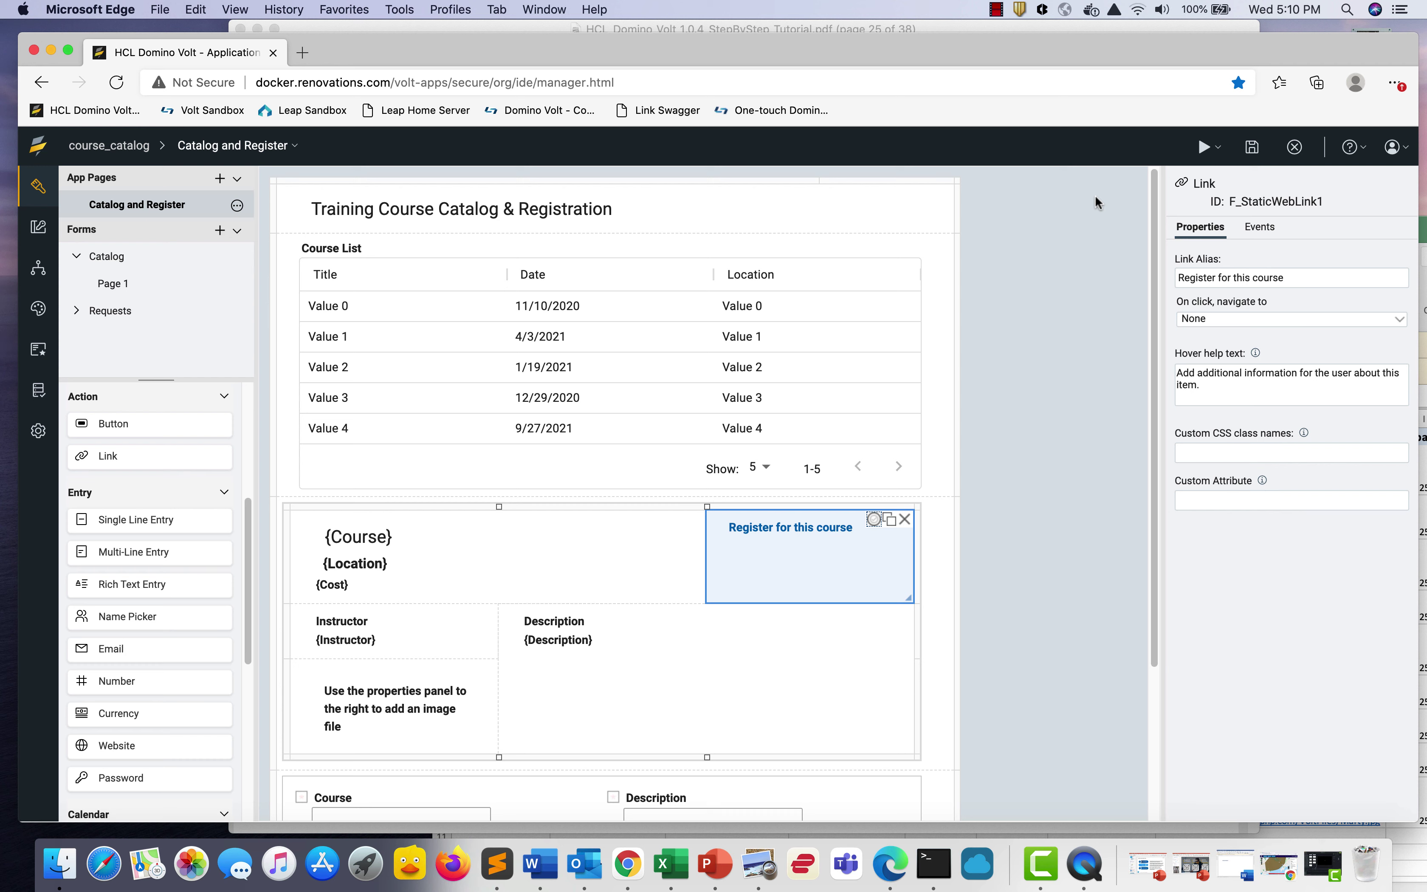
Set the "Register for this course" link to navigate to the Requests form
{"action": "left_click", "coordinate": [1245, 319]}
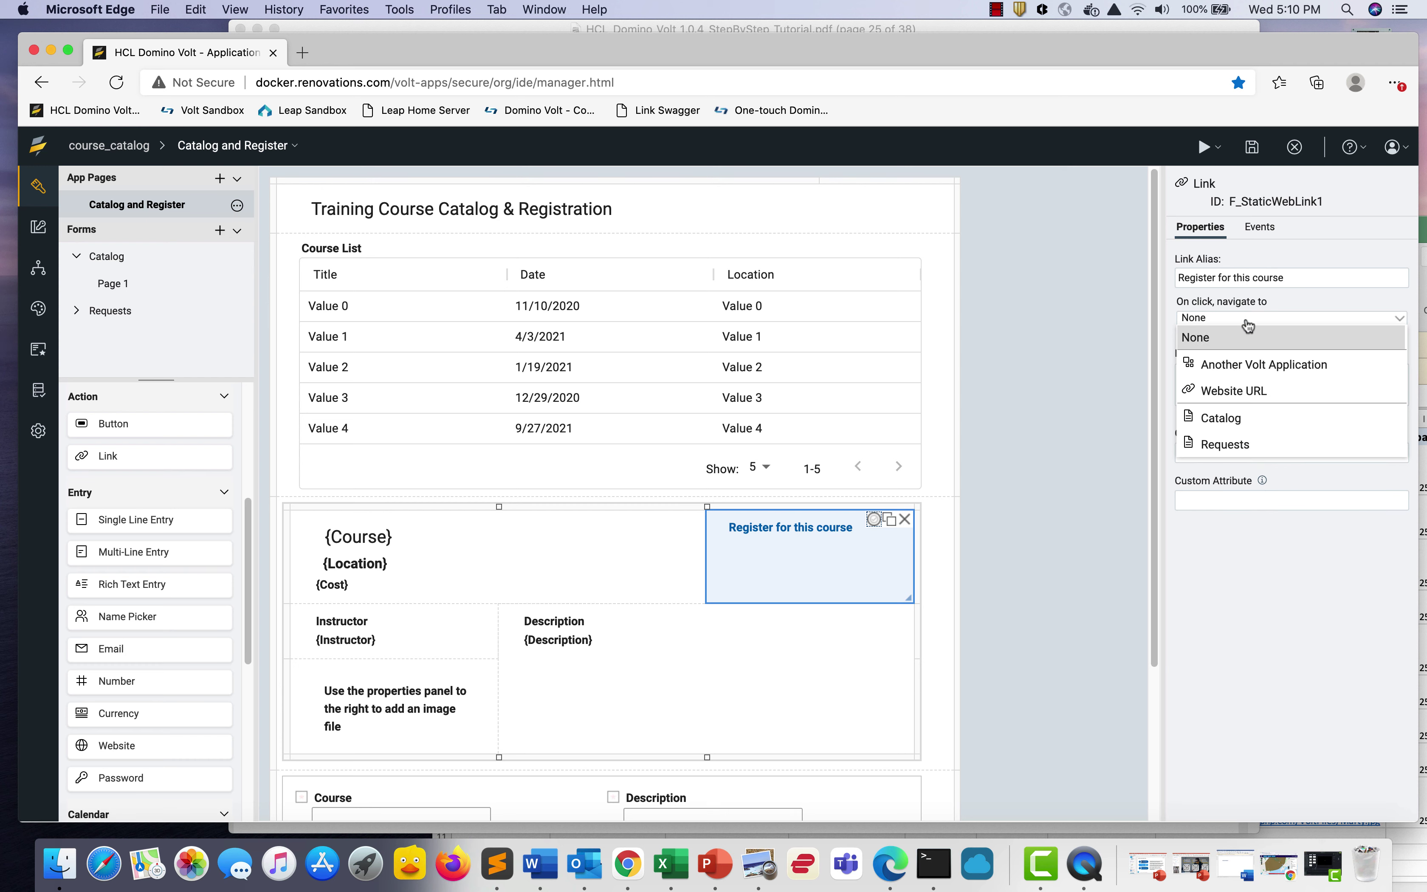
{"action": "left_click", "coordinate": [1232, 444]}
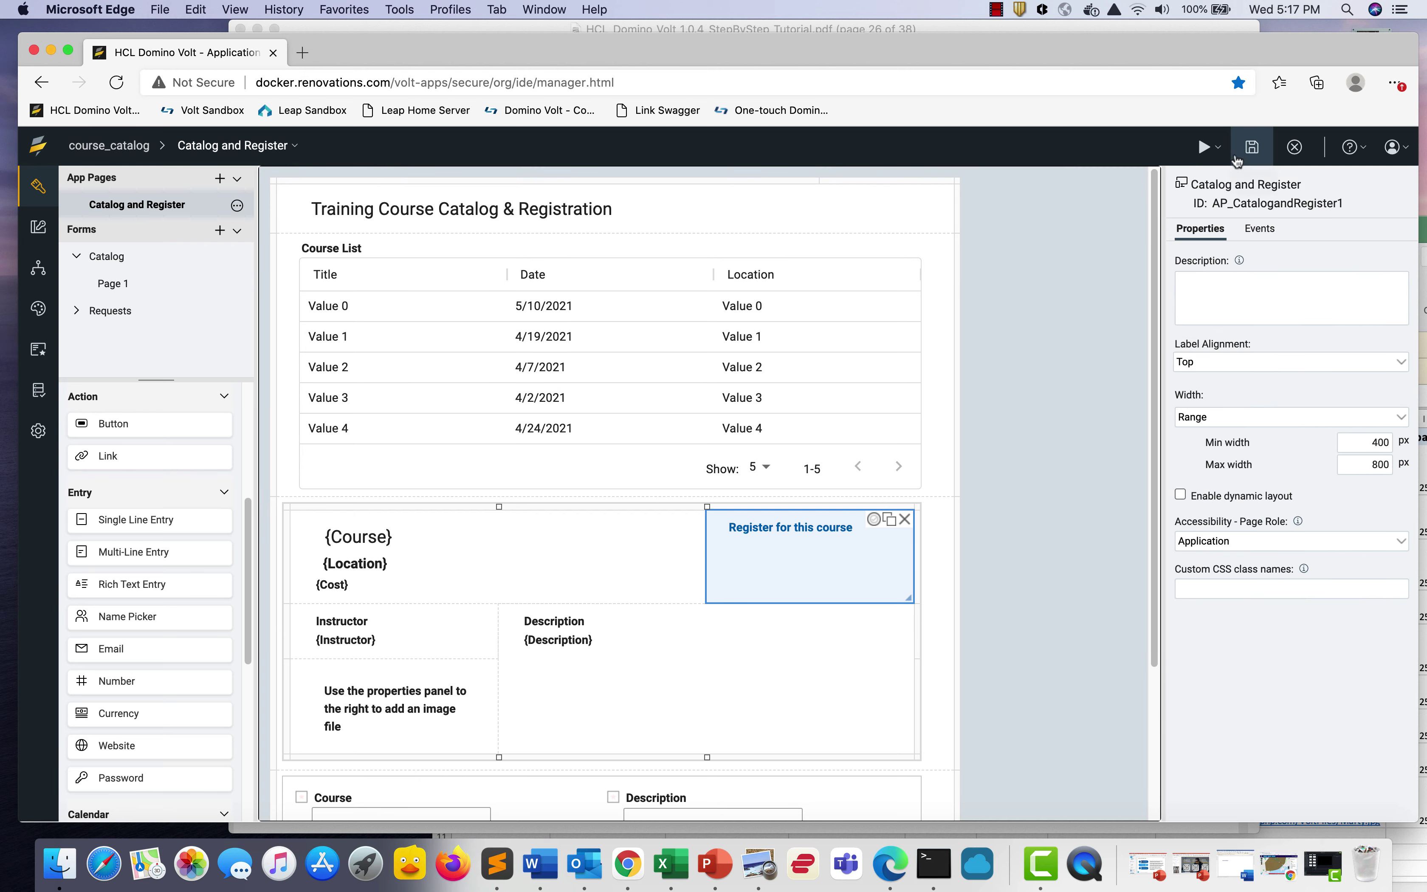
Save and close the app with the registration link, and deploy the update to the running course_catalog
{"action": "left_click", "coordinate": [1252, 147]}
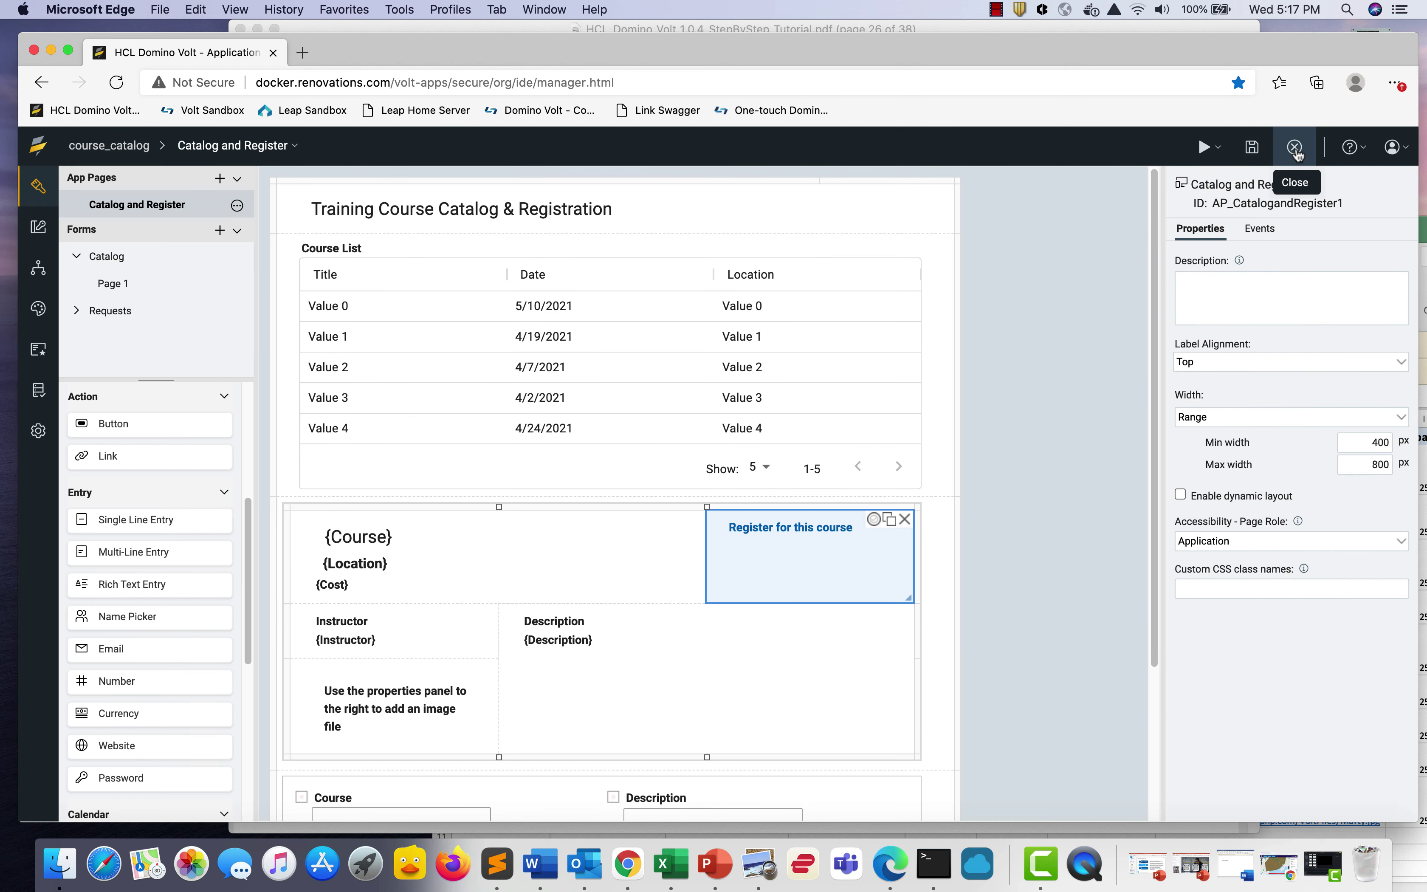
{"action": "left_click", "coordinate": [1295, 149]}
{"action": "left_click", "coordinate": [423, 344]}
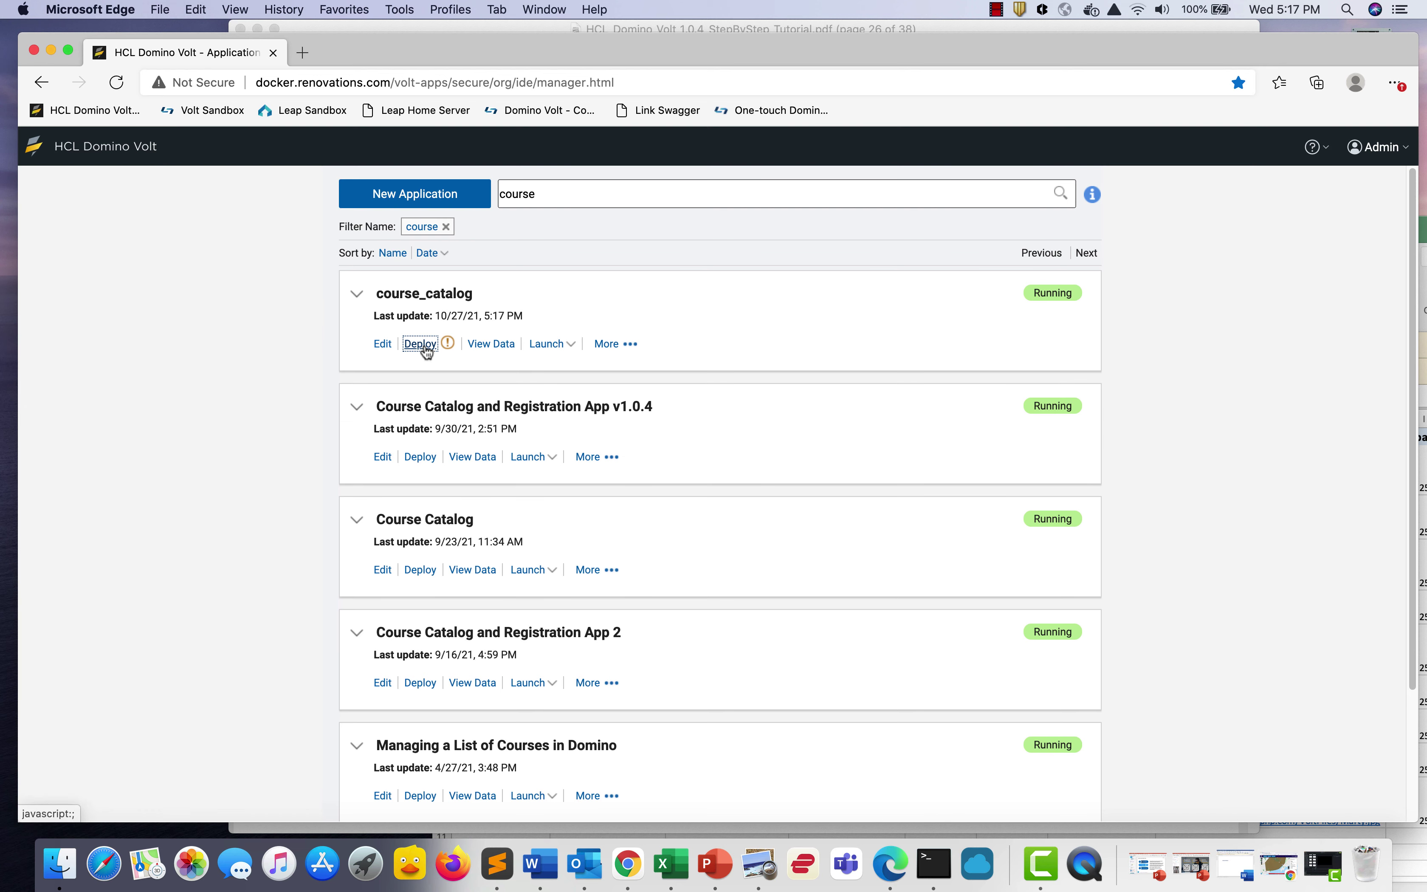
{"action": "left_click", "coordinate": [788, 517]}
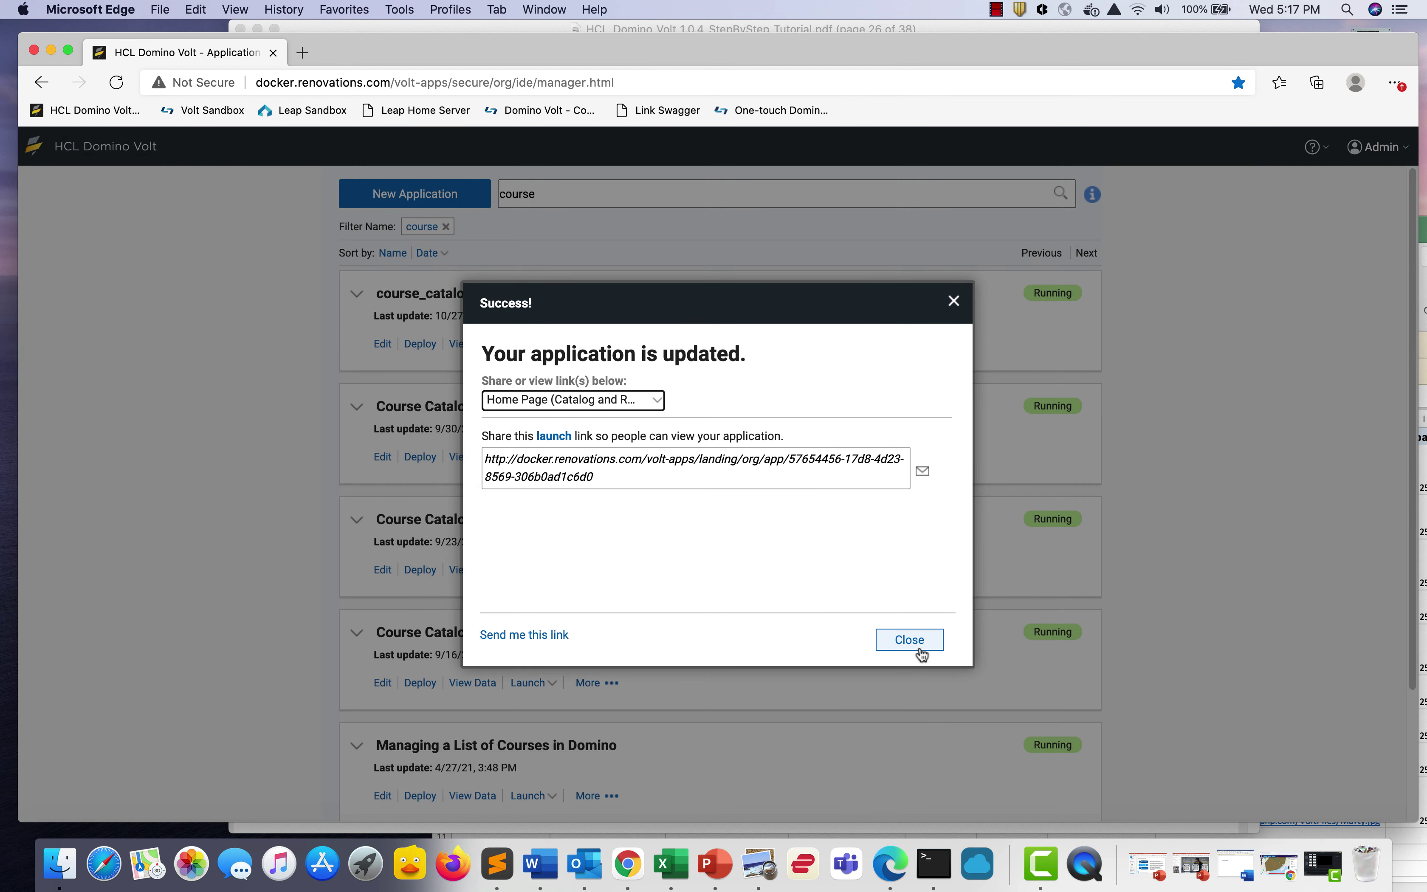
{"action": "left_click", "coordinate": [920, 649]}
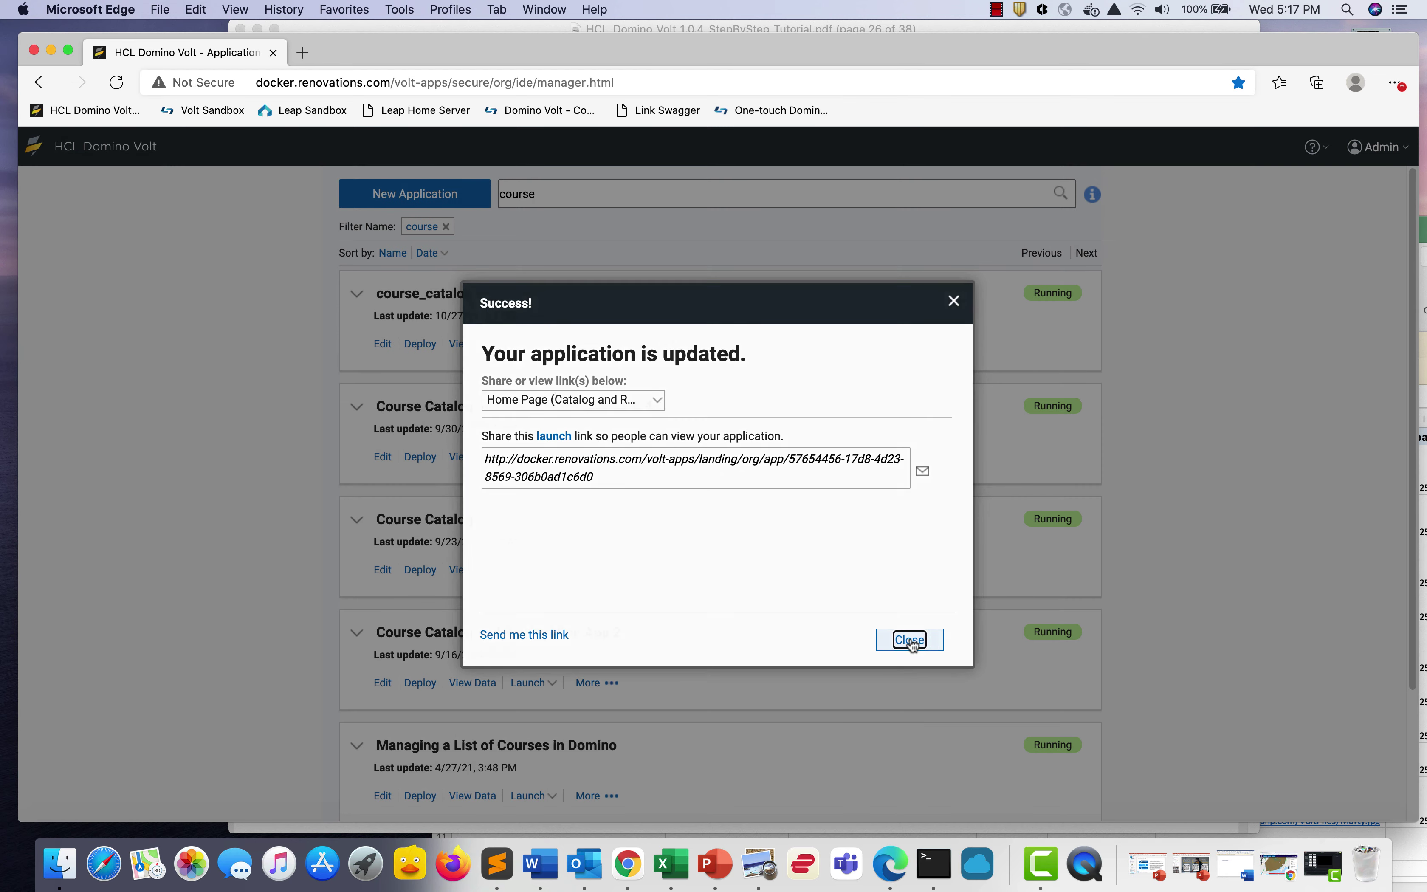
Launch the course_catalog app, select the Advanced Domino Volt course and open its registration form to check the prepopulated details
{"action": "left_click", "coordinate": [528, 343]}
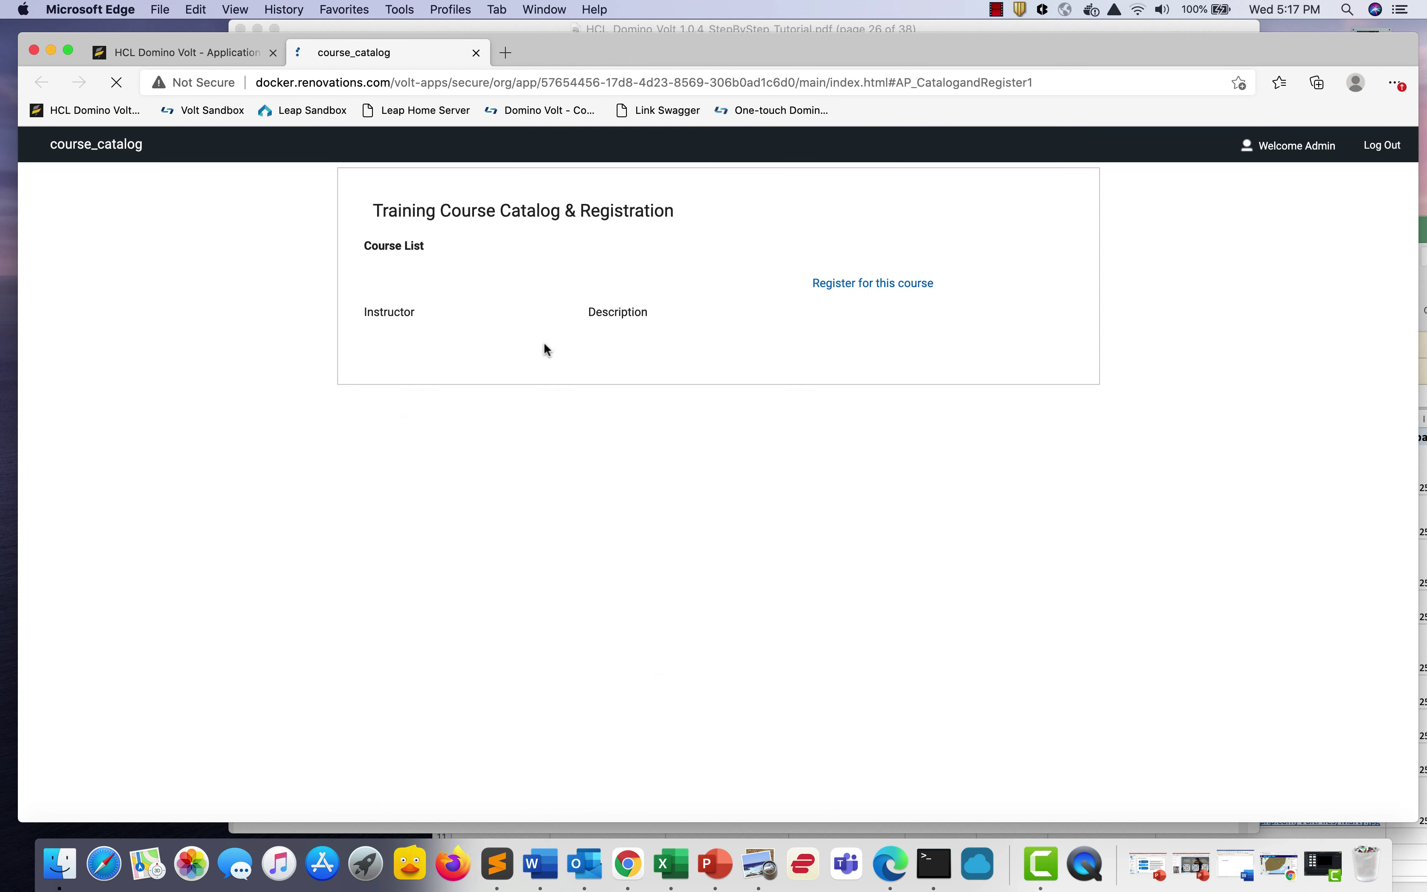
{"action": "left_click", "coordinate": [527, 345]}
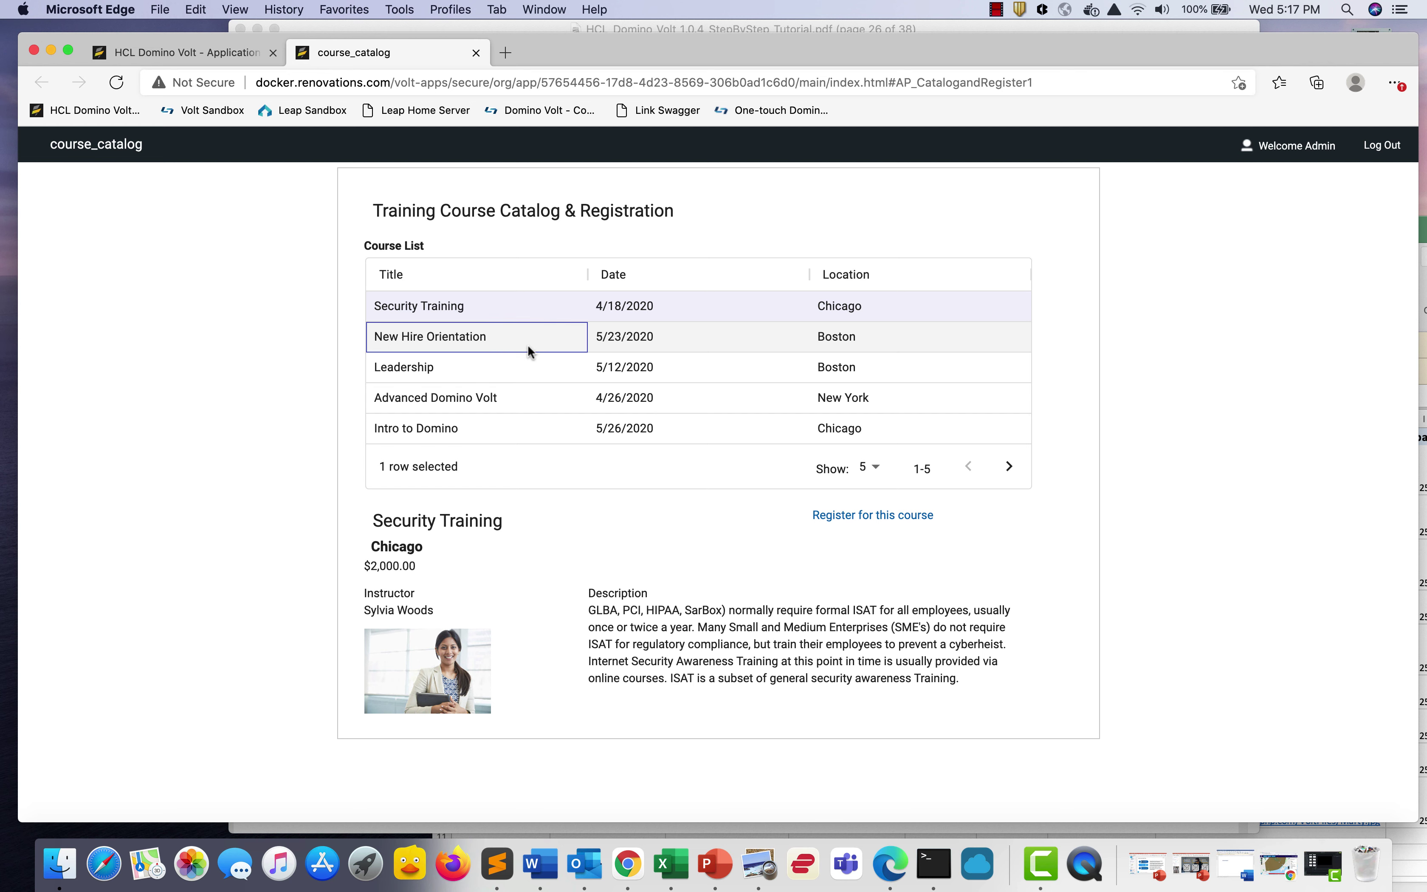
{"action": "left_click", "coordinate": [519, 368]}
{"action": "left_click", "coordinate": [509, 401]}
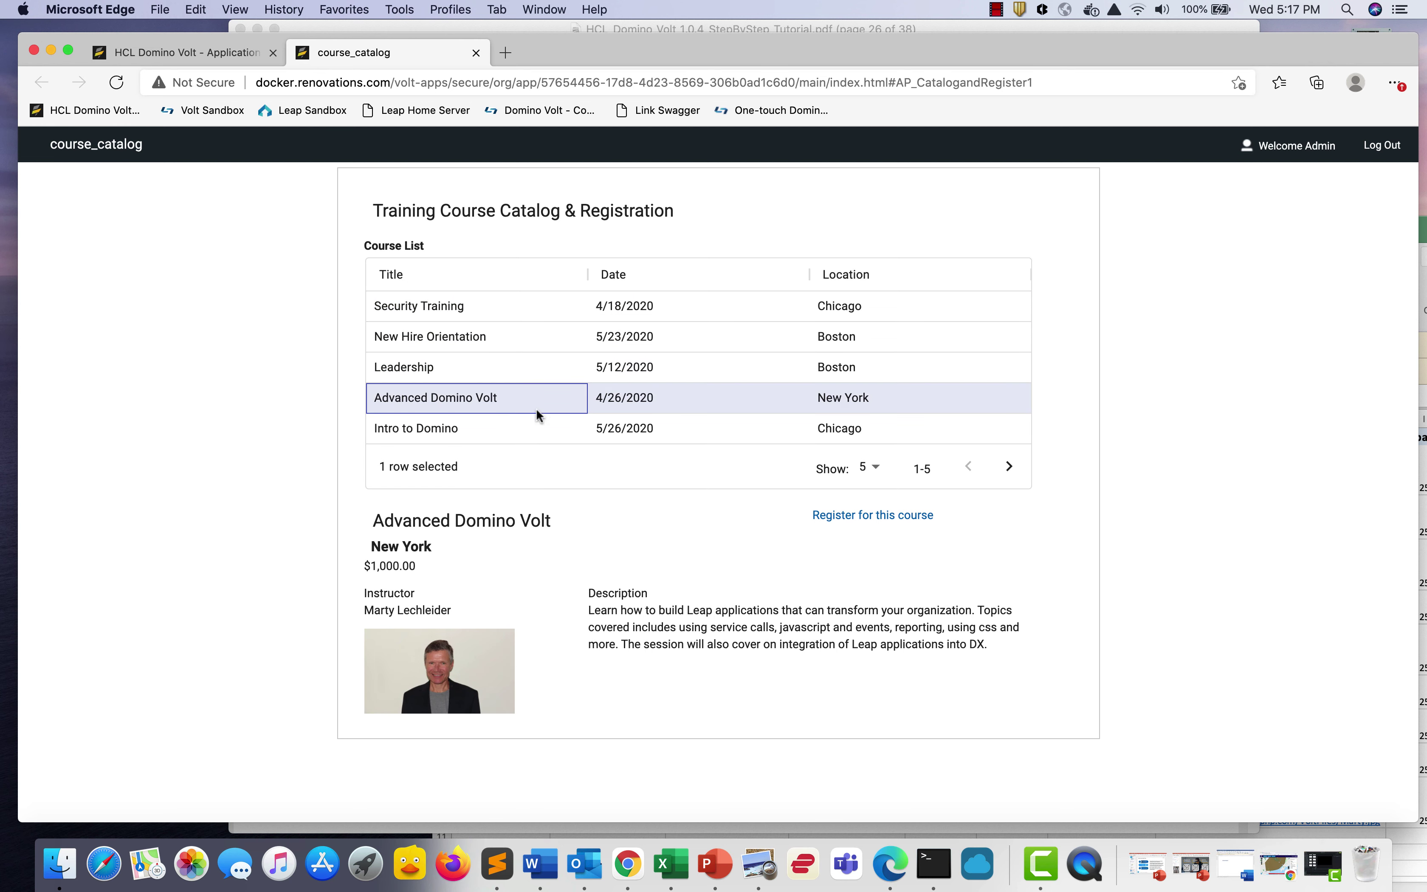
{"action": "left_click", "coordinate": [857, 516]}
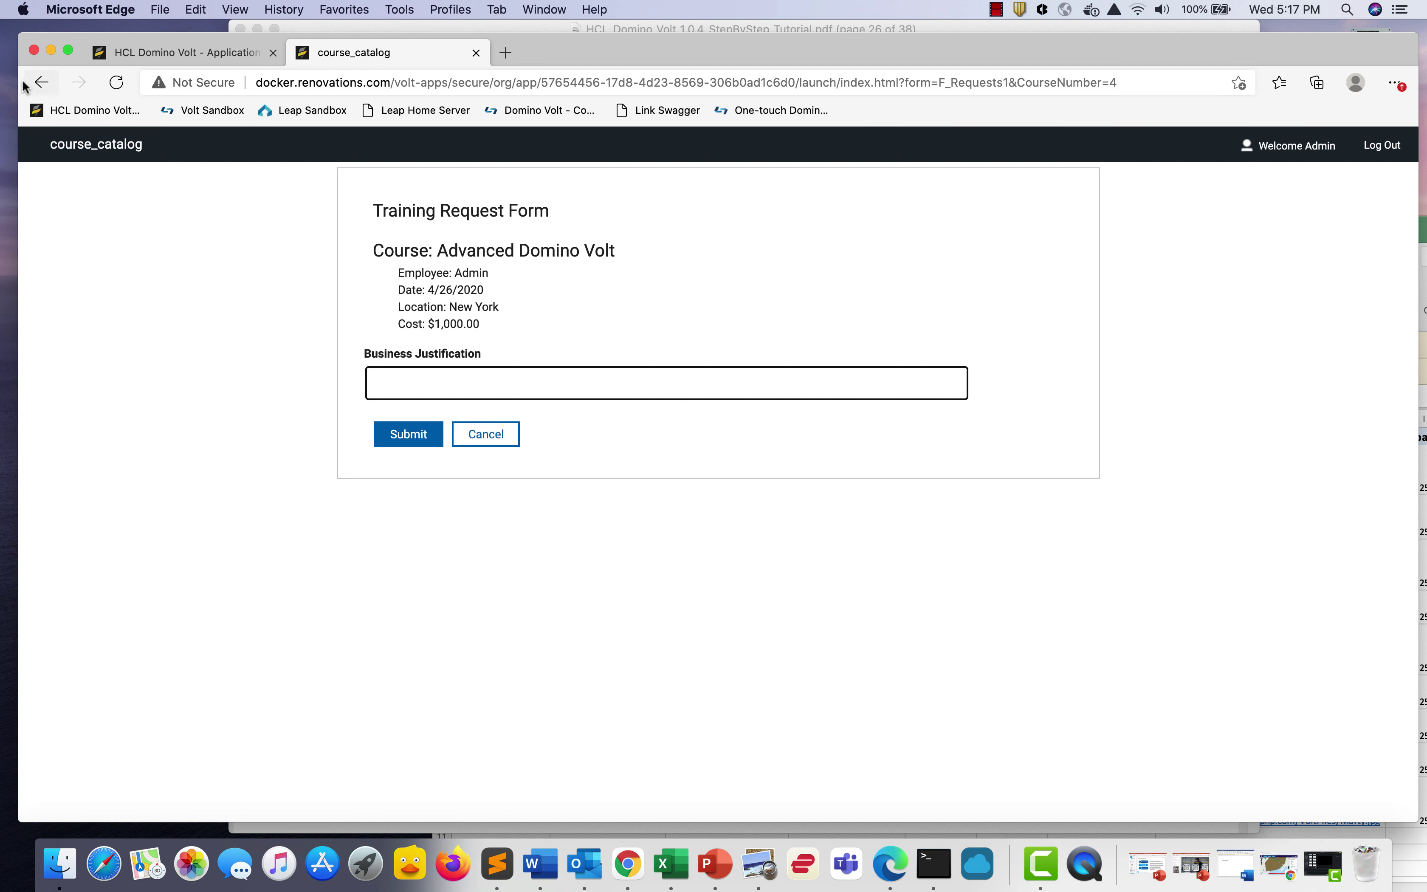
Return to the course list, select New Hire Orientation and open its registration form
{"action": "left_click", "coordinate": [42, 82]}
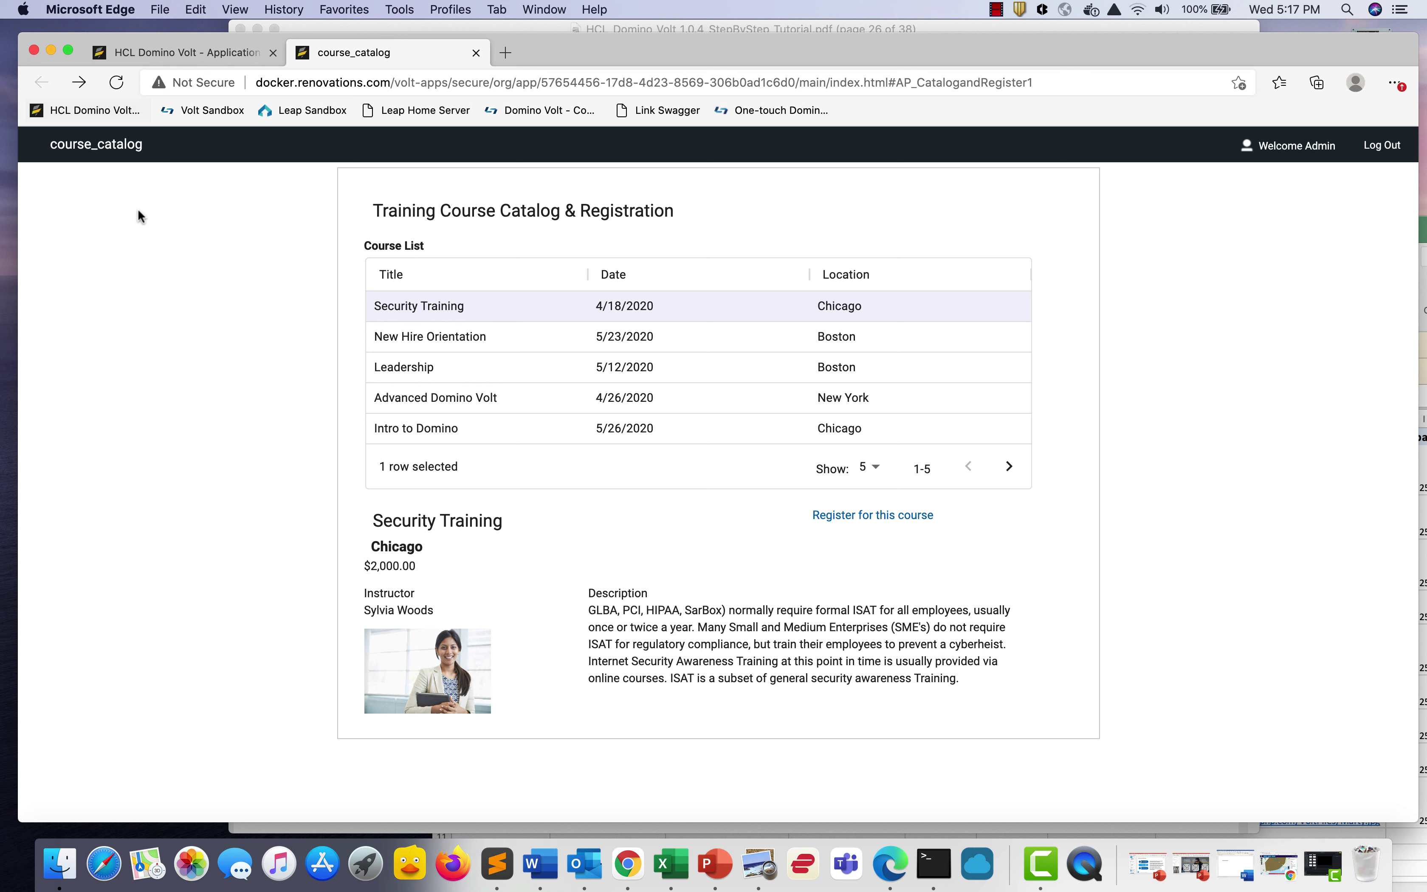
{"action": "left_click", "coordinate": [471, 336]}
{"action": "left_click", "coordinate": [873, 515]}
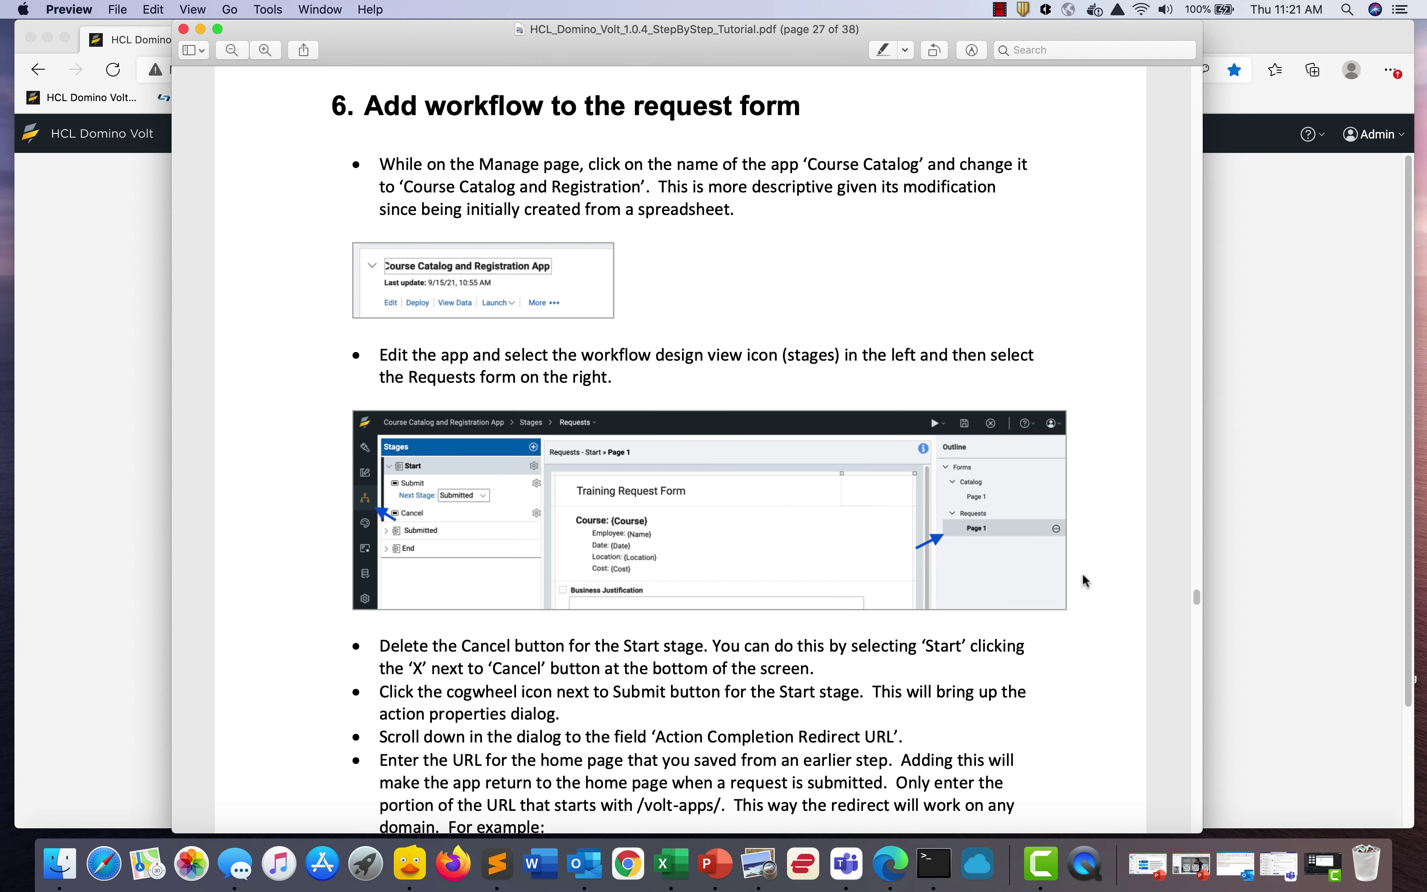
Switch to the HCL Domino Volt manager in Edge and rename the course_catalog app to Course Catalog and Registration
{"action": "left_click", "coordinate": [894, 862]}
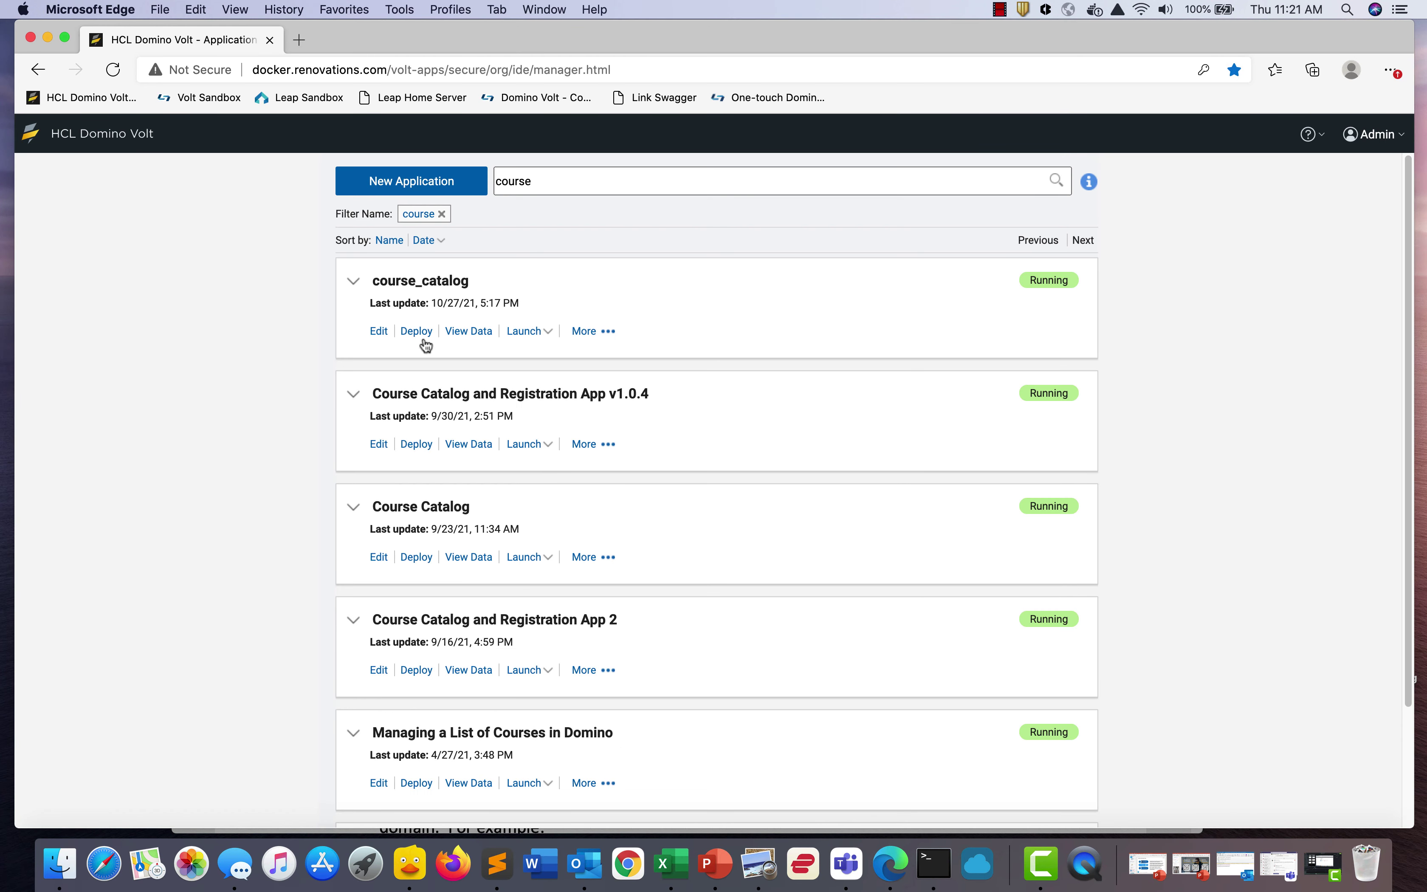
{"action": "left_click", "coordinate": [417, 279]}
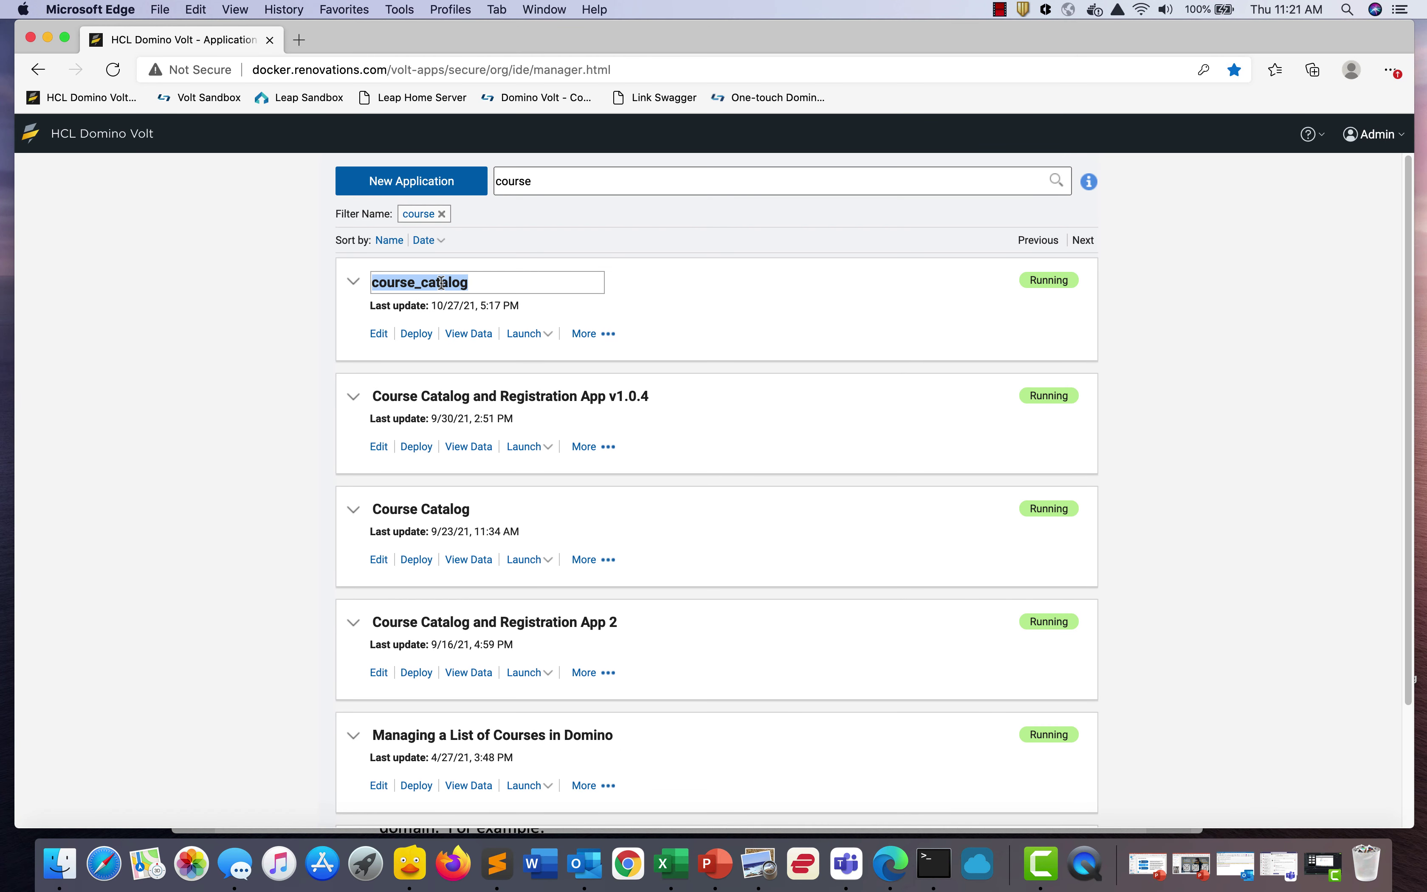
{"action": "type", "text": "Course Catalog and Registration"}
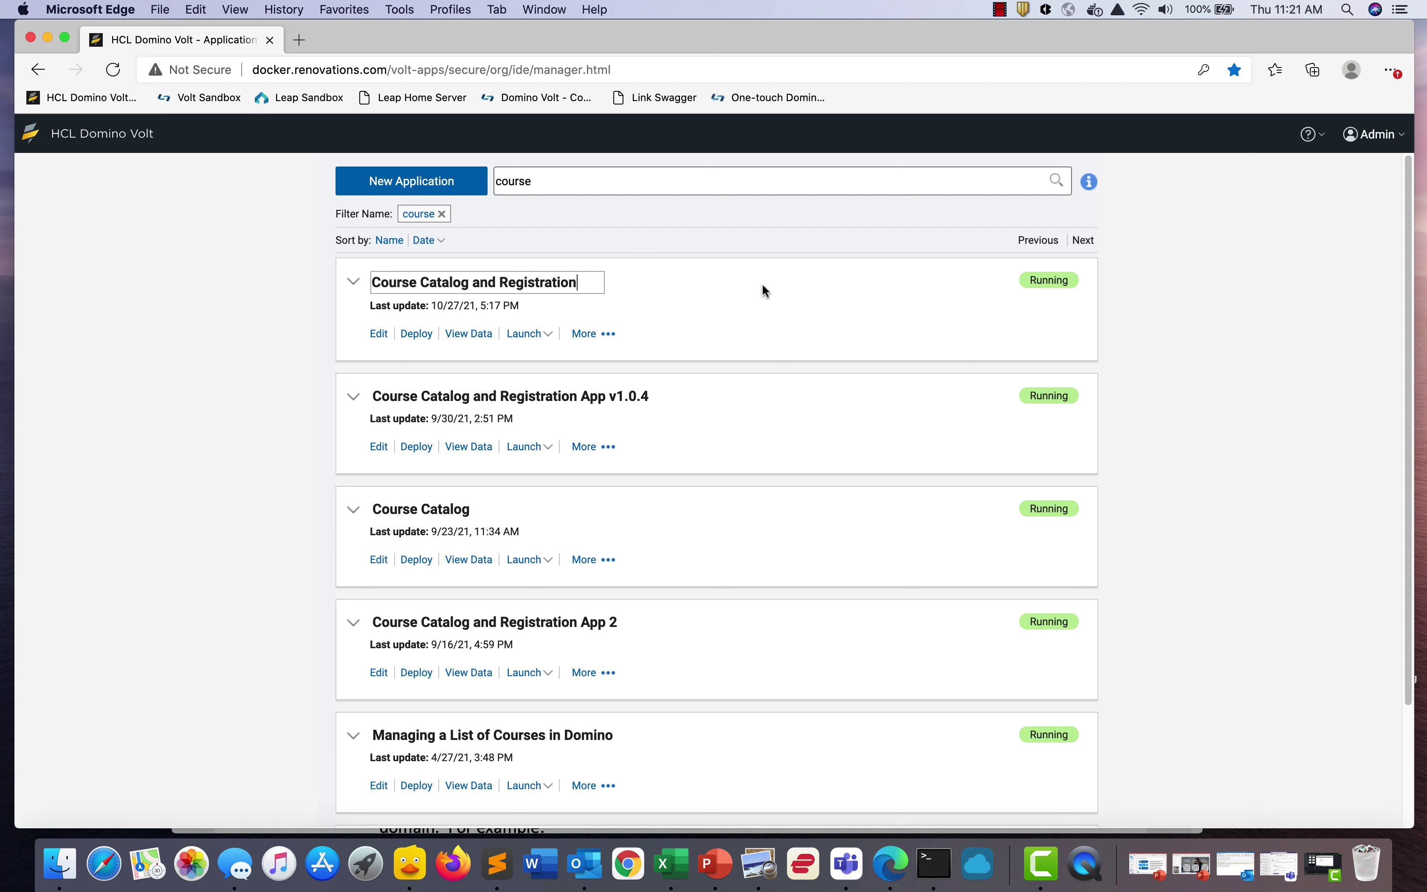
{"action": "key", "text": "Return"}
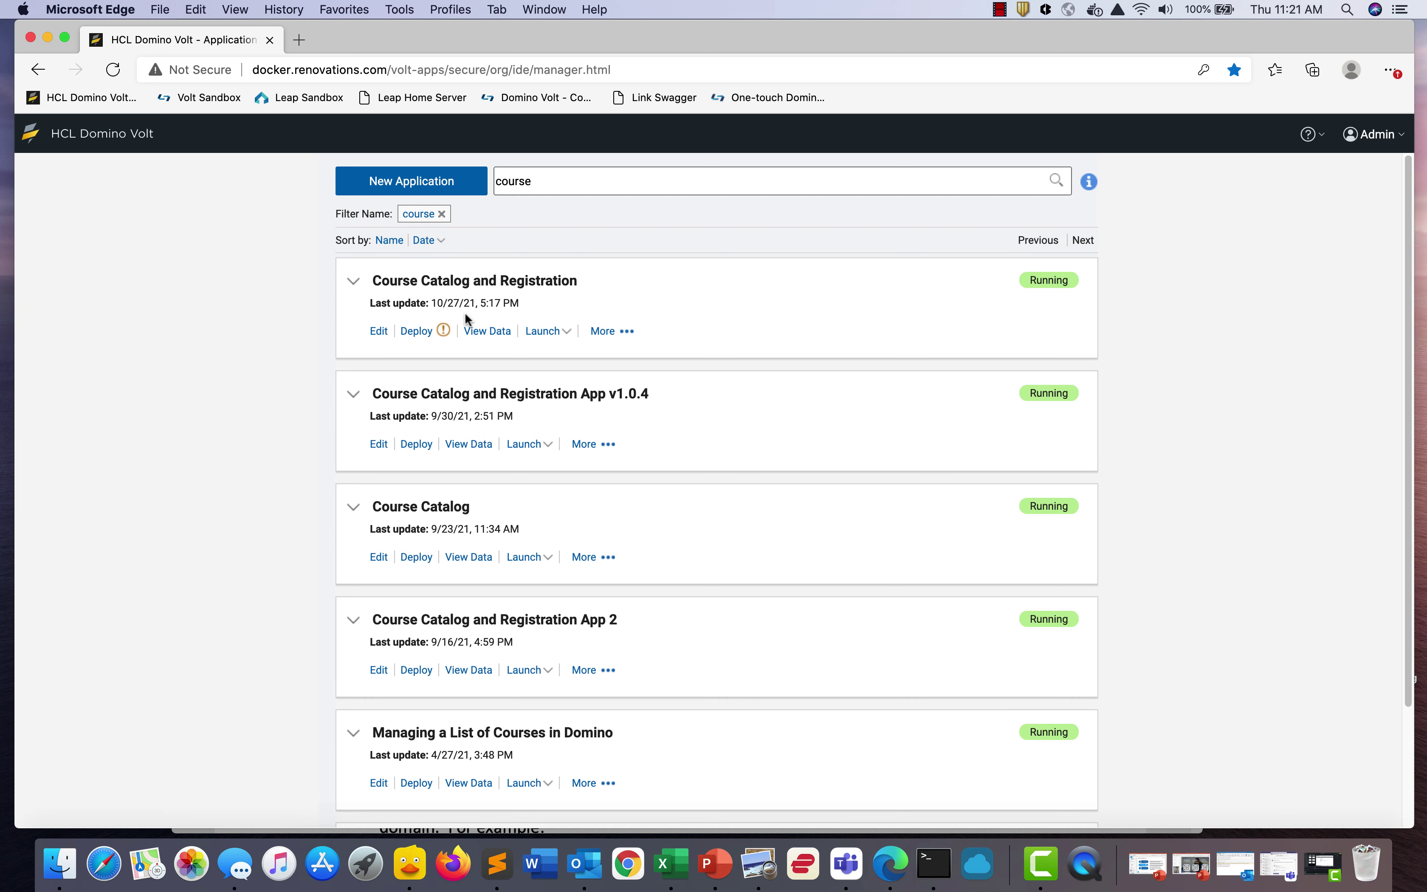
Open the Course Catalog and Registration app for editing and delete the Cancel button from the Requests form's Start stage
{"action": "left_click", "coordinate": [378, 331]}
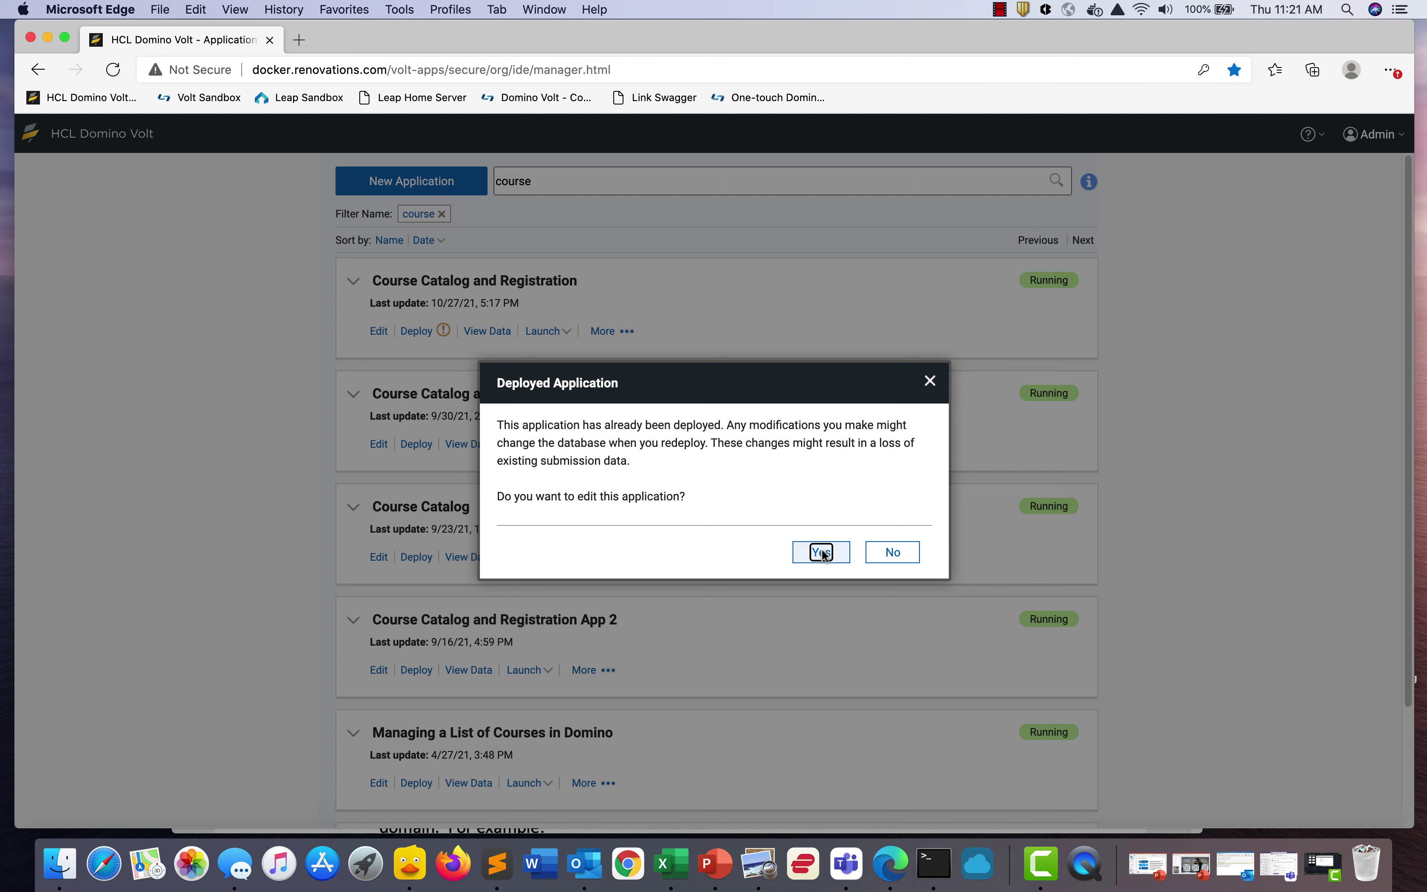
{"action": "left_click", "coordinate": [821, 552]}
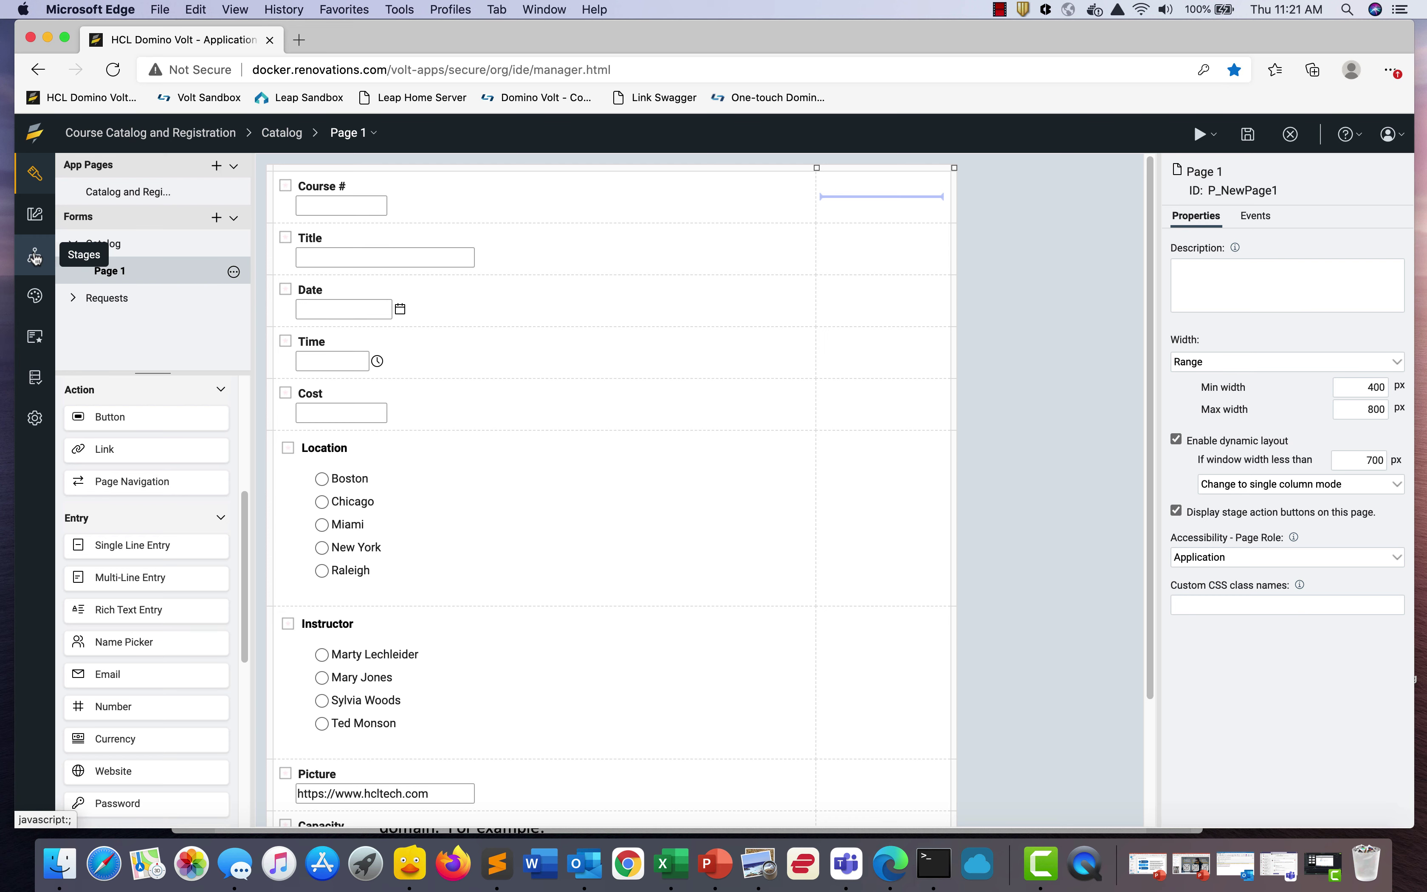
{"action": "left_click", "coordinate": [35, 256]}
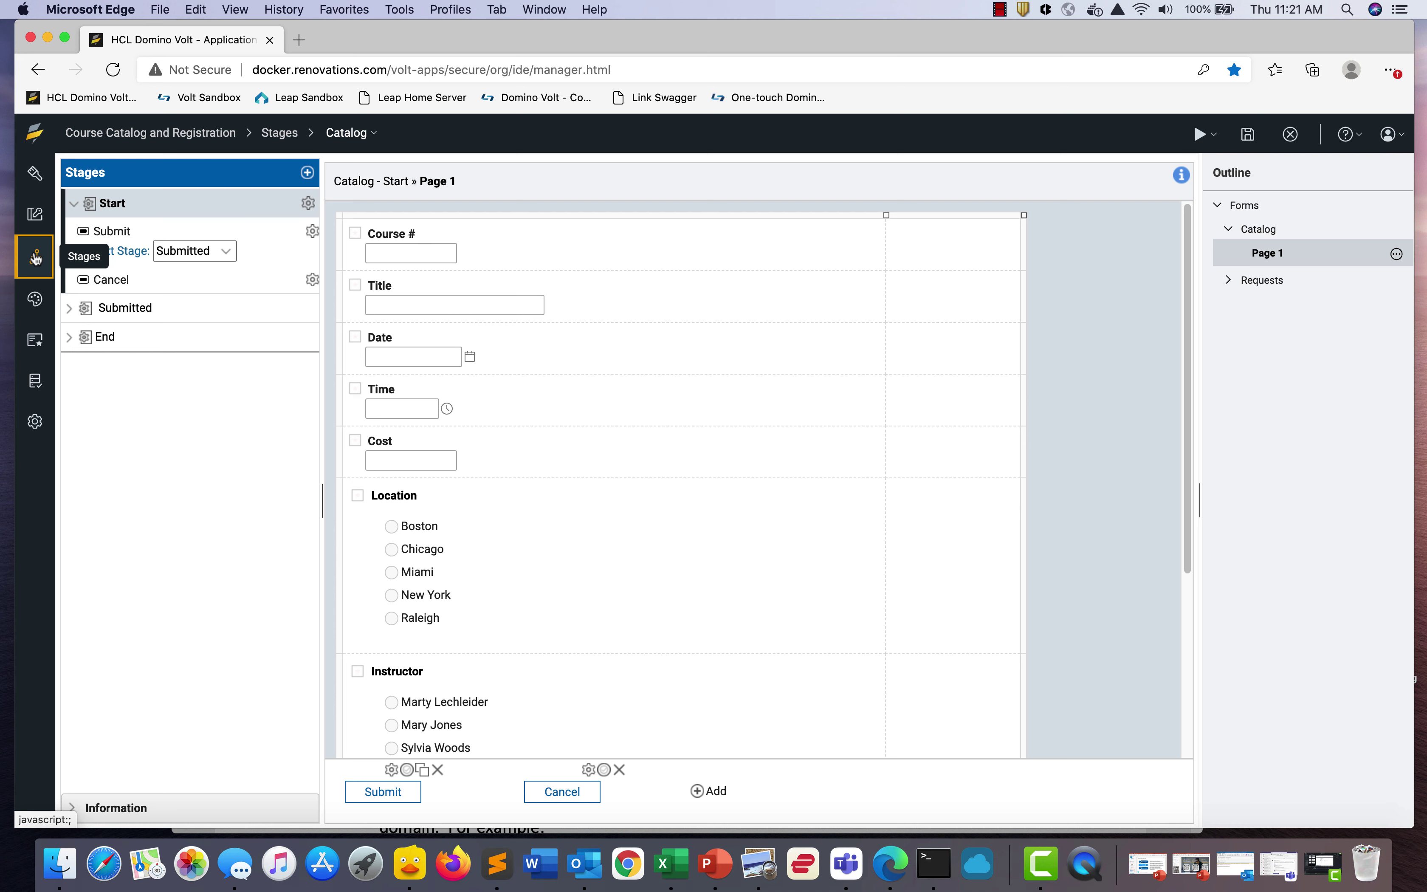
{"action": "left_click", "coordinate": [1262, 281]}
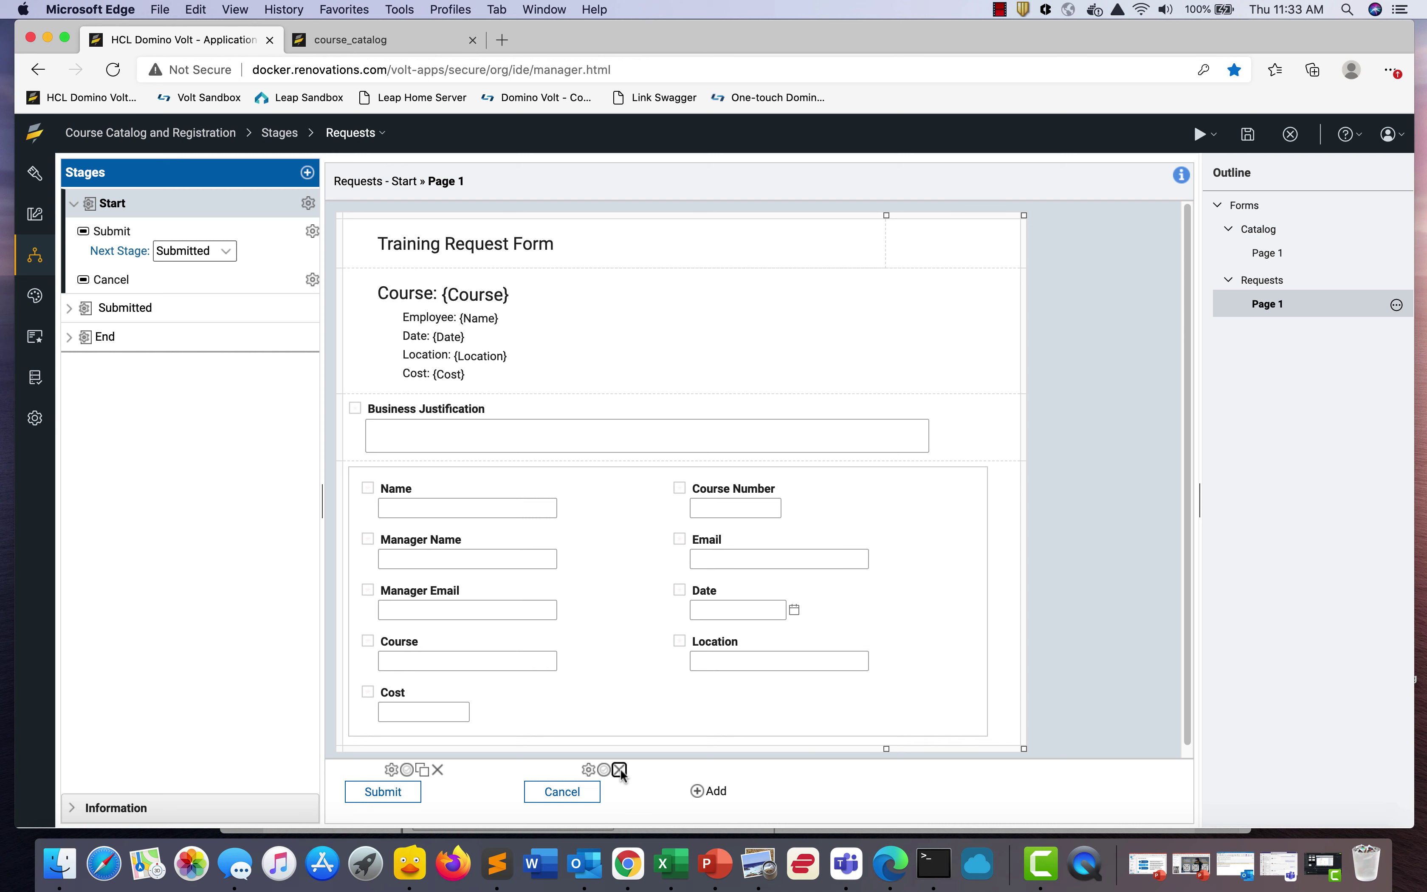
{"action": "left_click", "coordinate": [619, 769]}
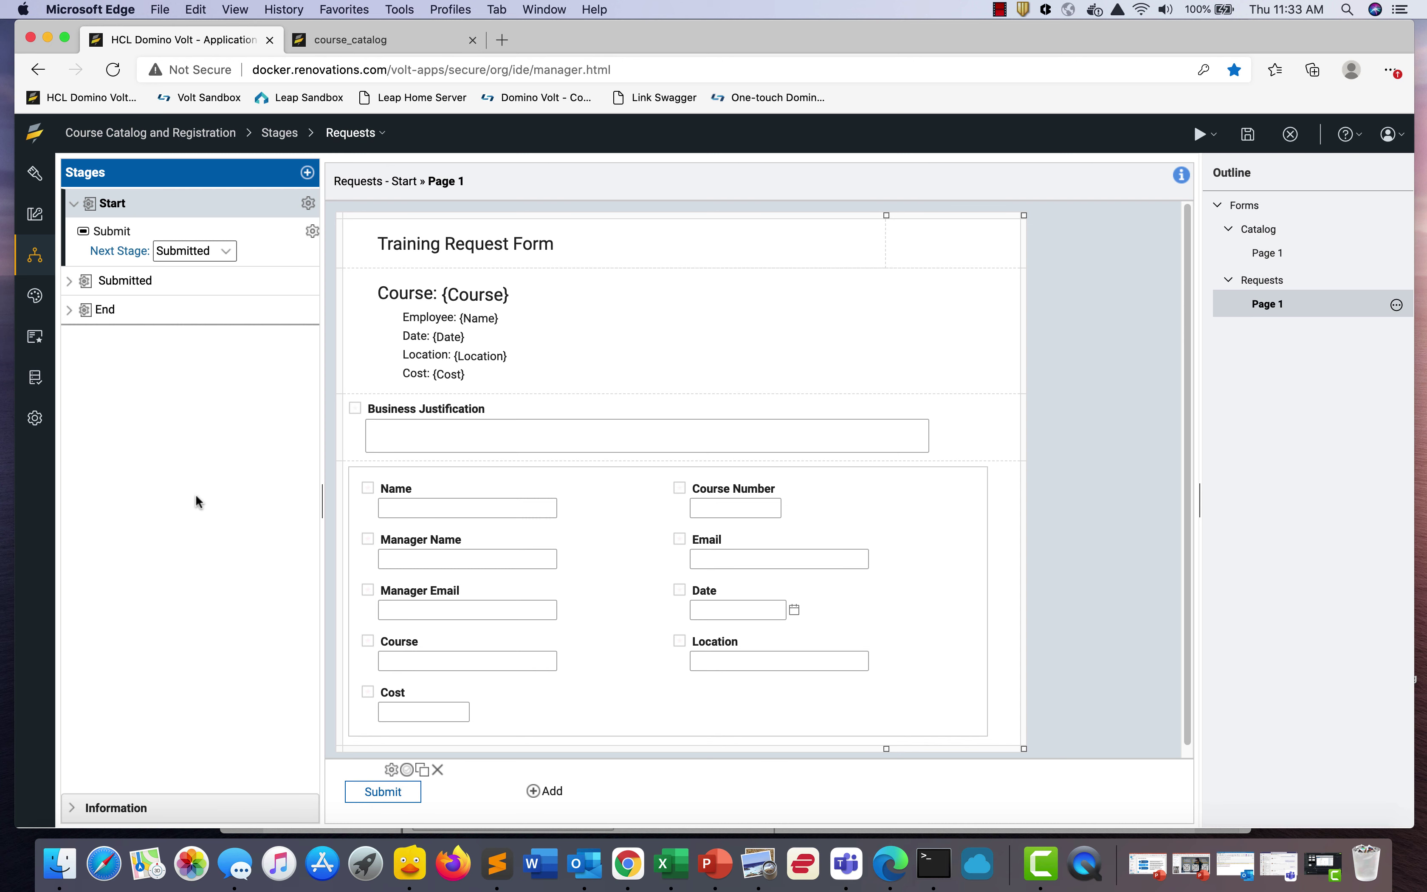
{"action": "left_click", "coordinate": [312, 237]}
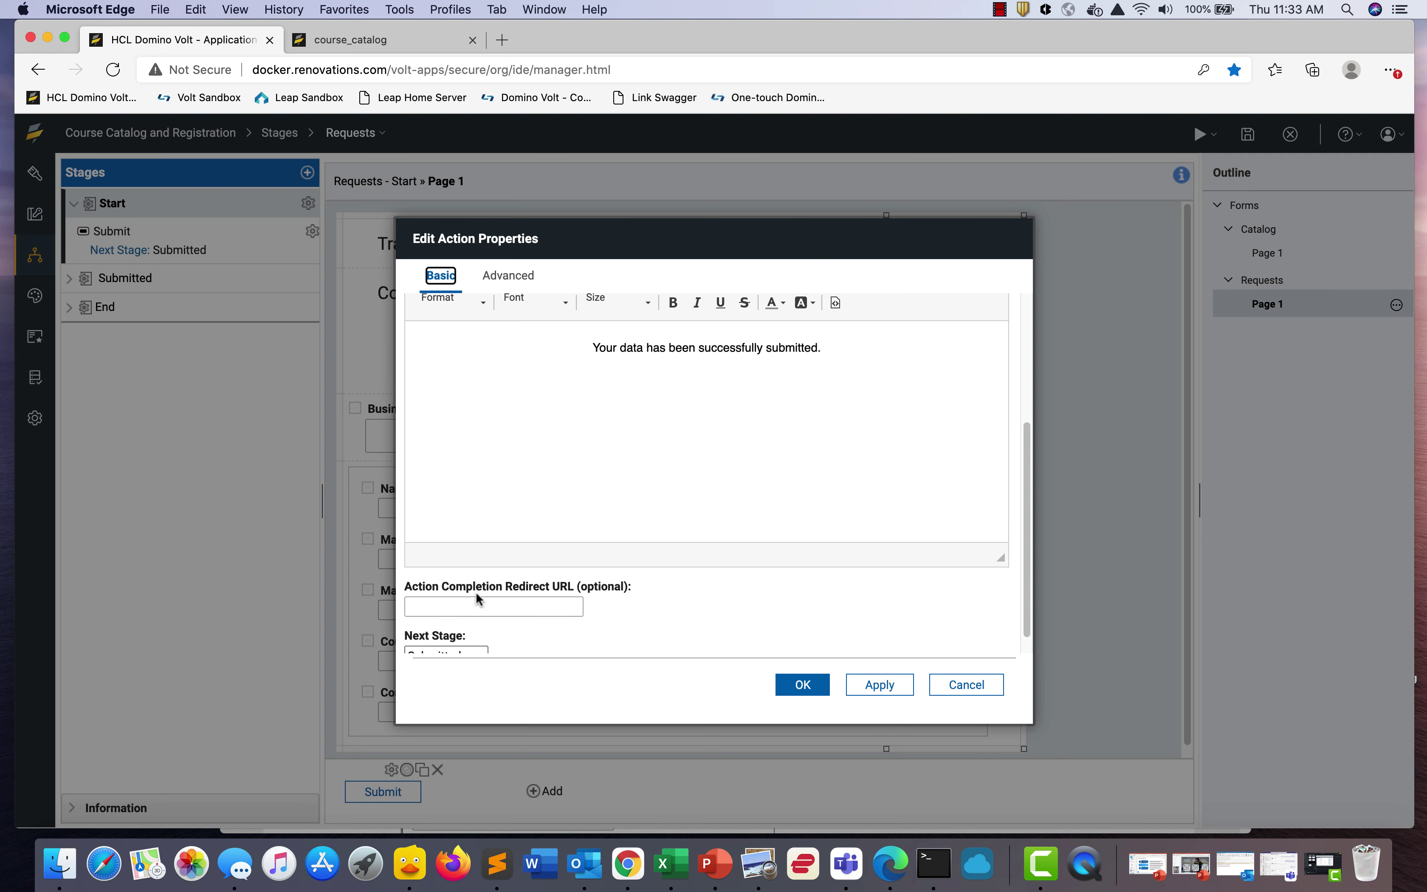
{"action": "left_click", "coordinate": [469, 611]}
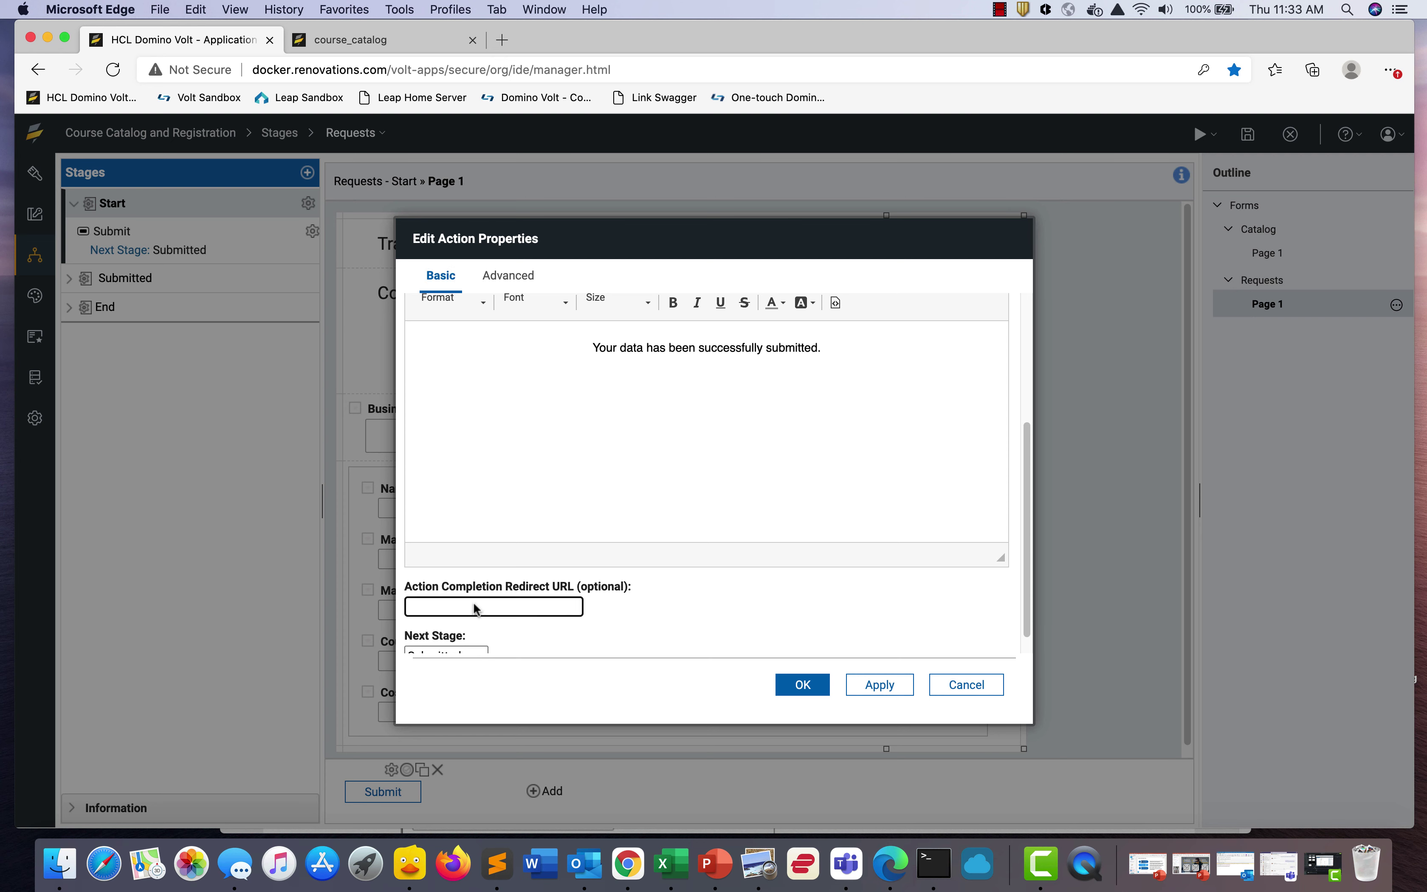
{"action": "key", "text": "super+v"}
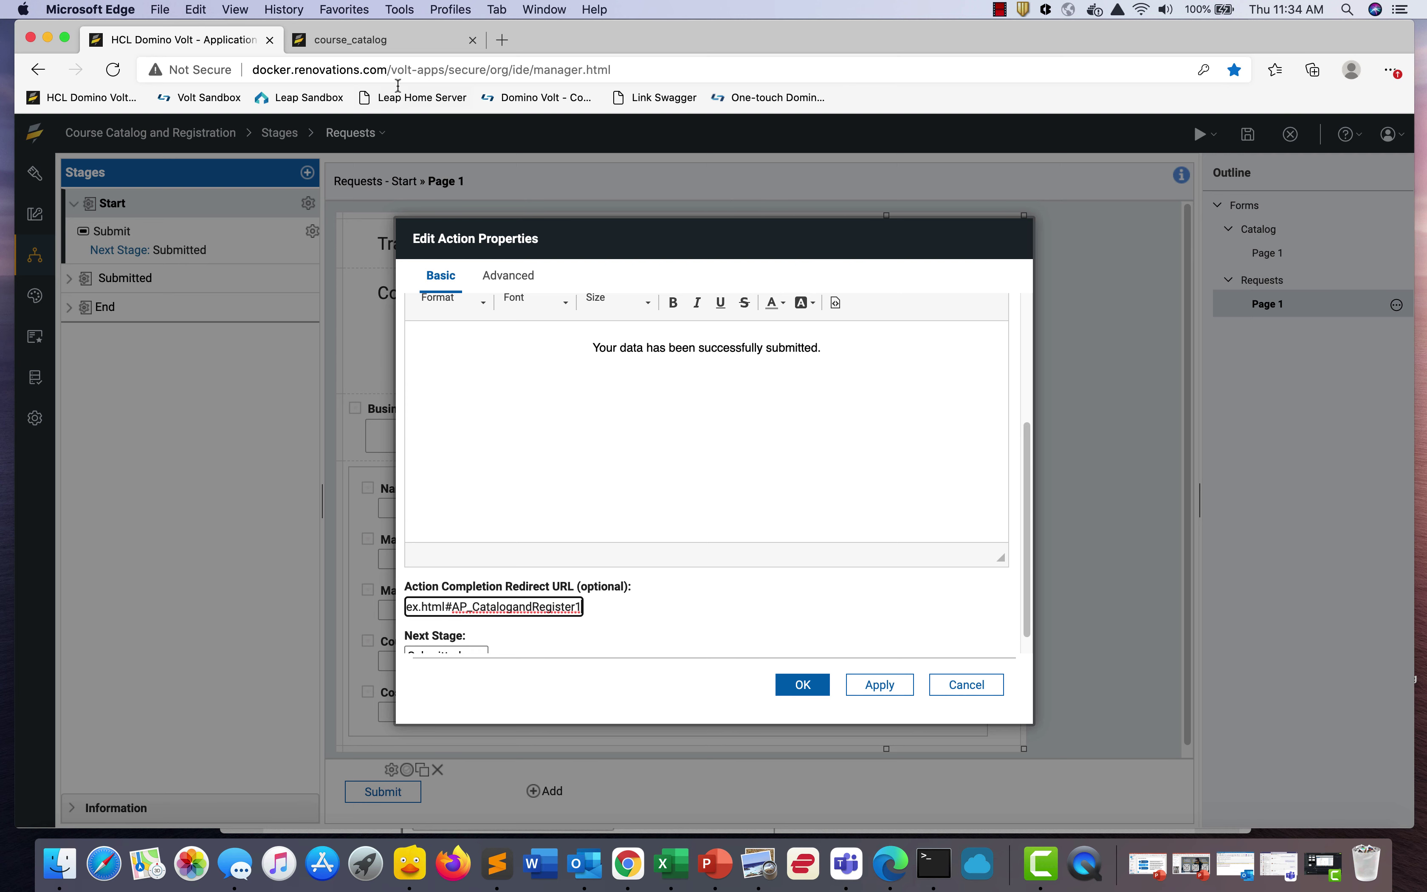
{"action": "left_click", "coordinate": [404, 38]}
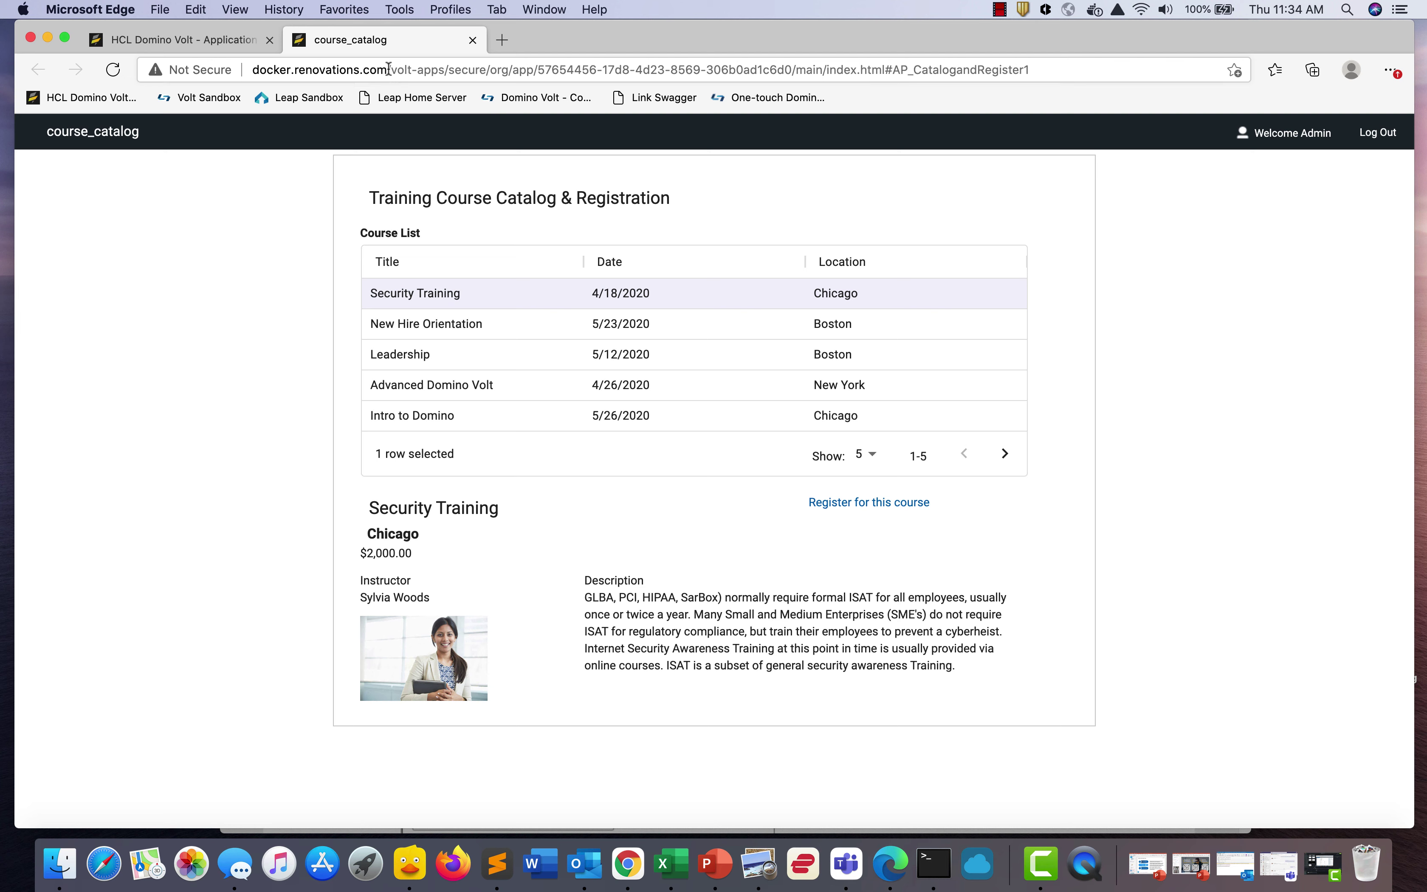
{"action": "left_click_drag", "start_coordinate": [388, 70], "coordinate": [1014, 55]}
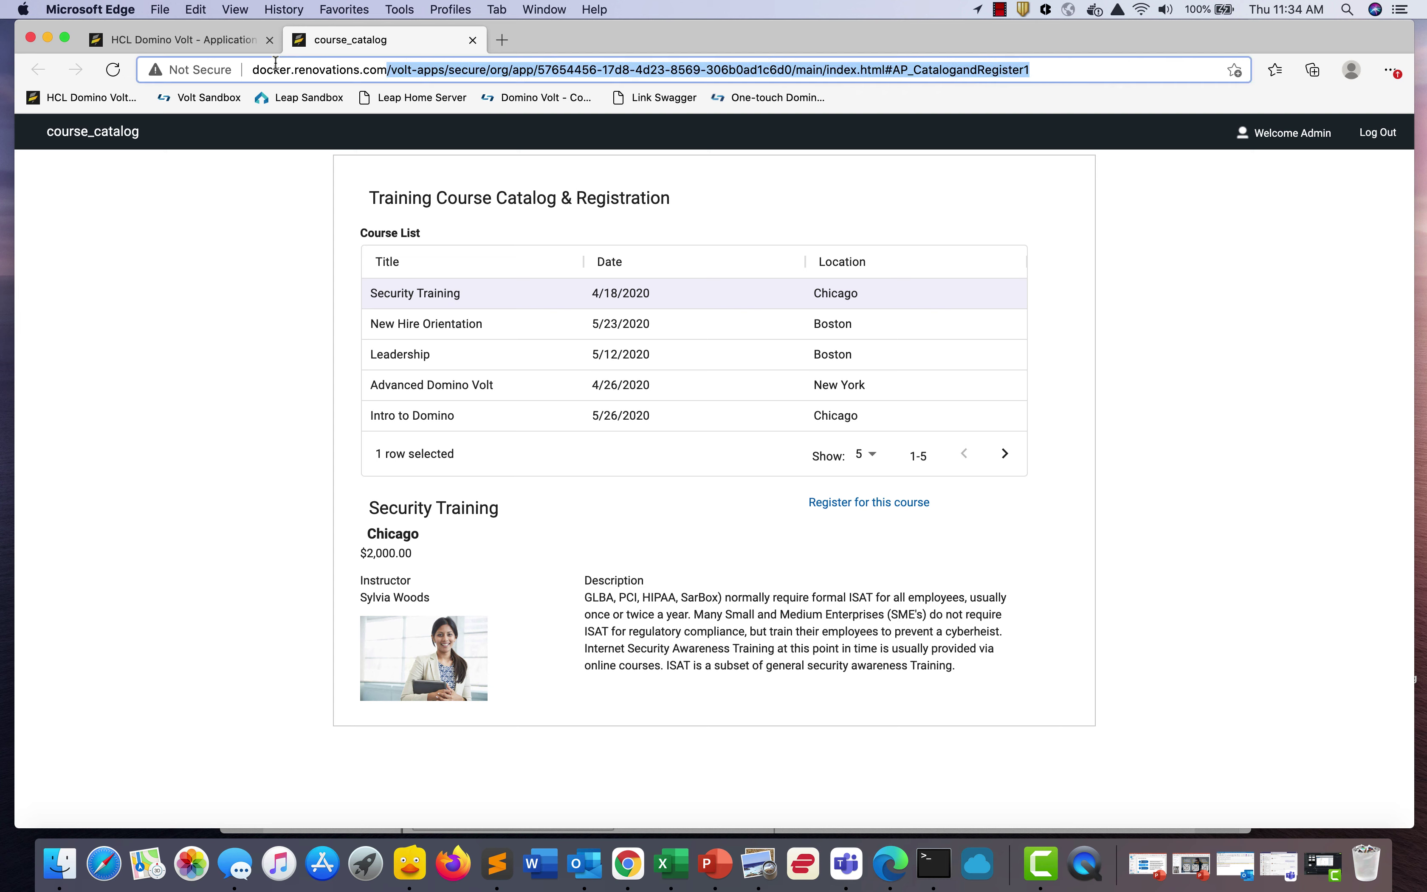
{"action": "left_click", "coordinate": [238, 39]}
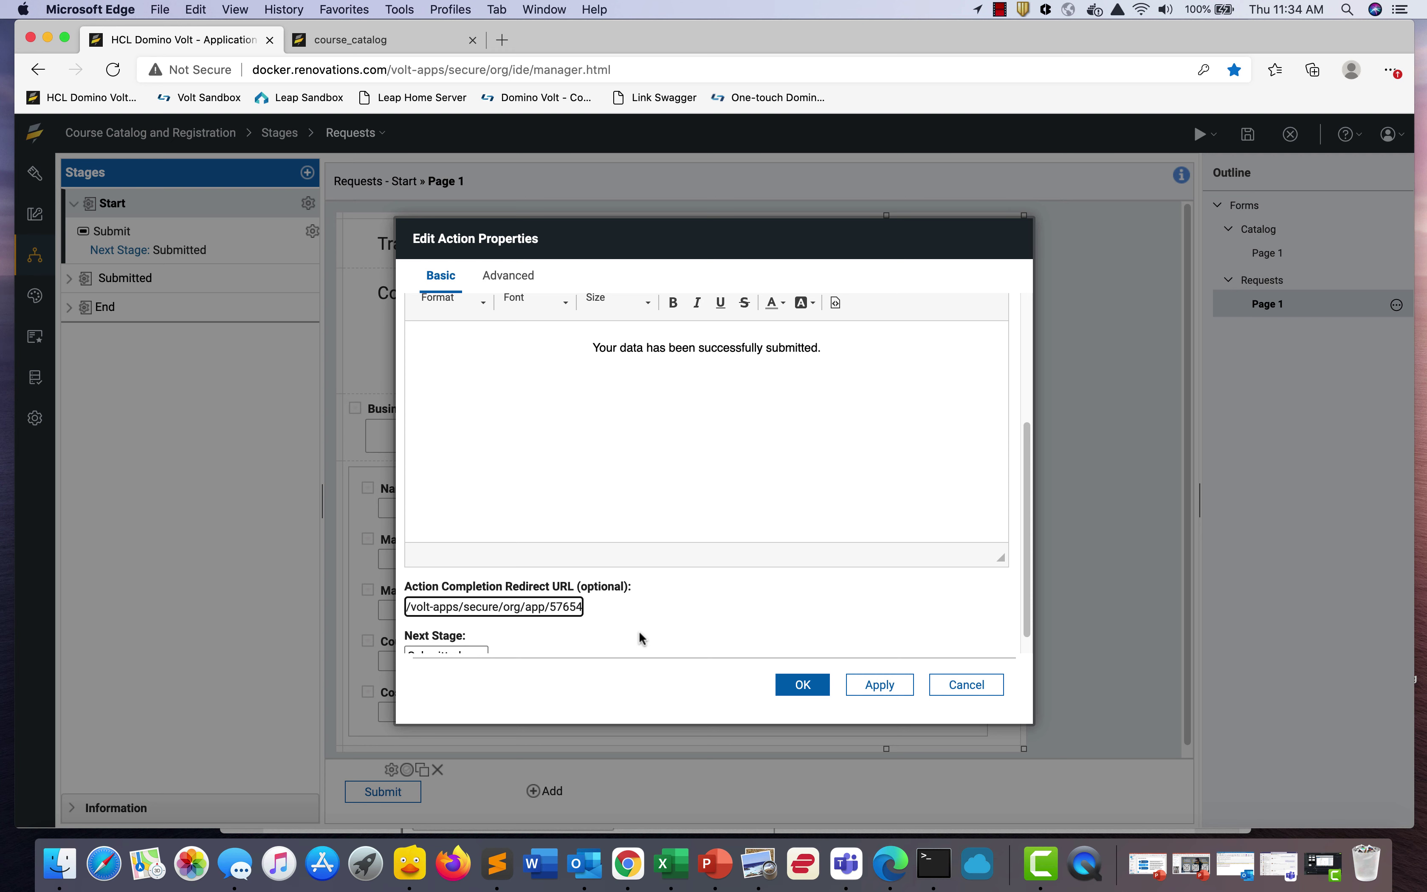
Clear the "Your data has been successfully submitted." message from the Submit action and apply its properties
{"action": "left_click", "coordinate": [859, 373]}
{"action": "left_click_drag", "start_coordinate": [842, 355], "coordinate": [556, 332]}
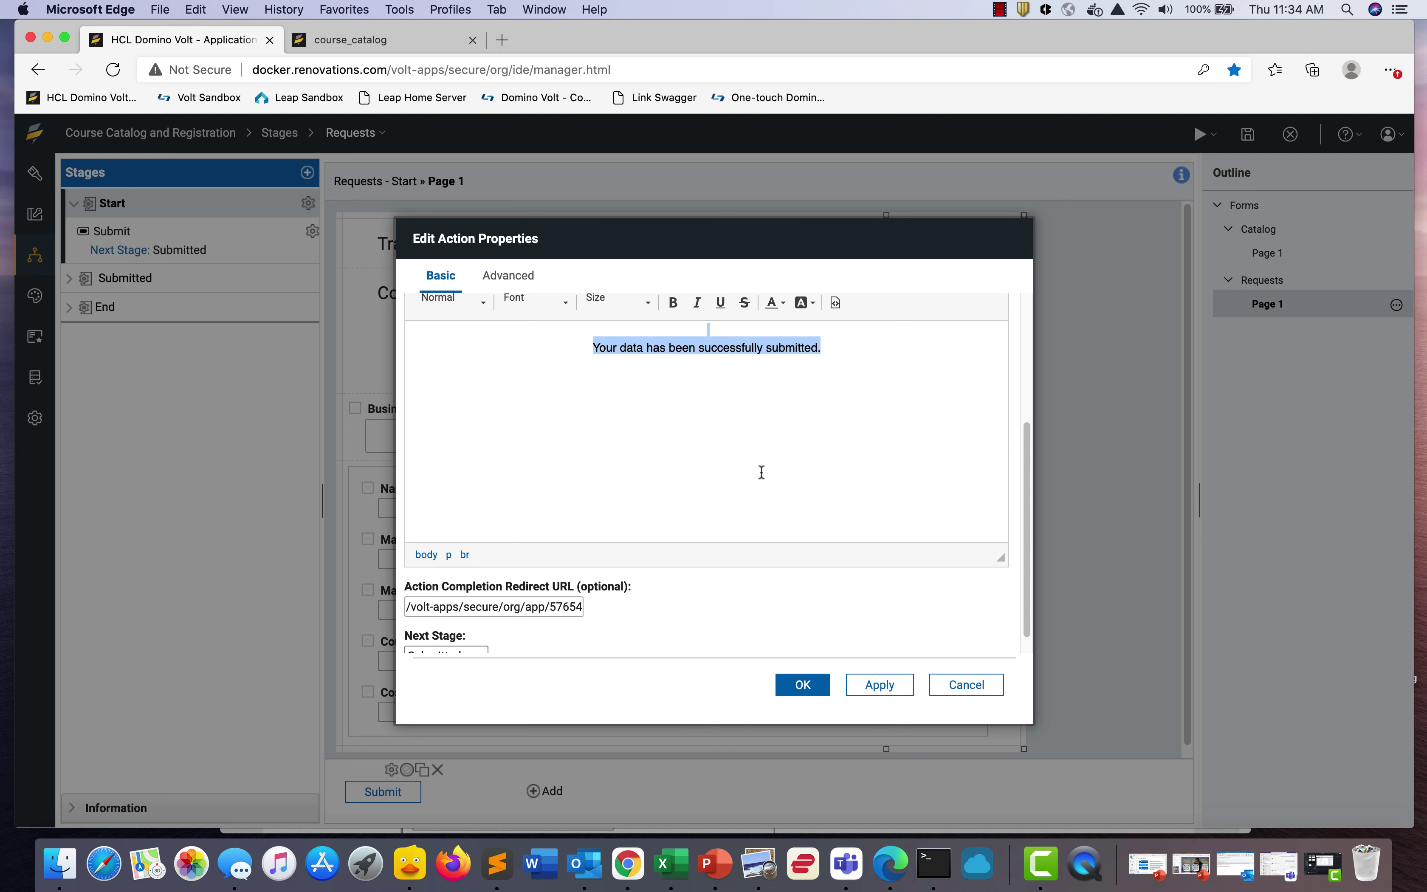
{"action": "key", "text": "BackSpace"}
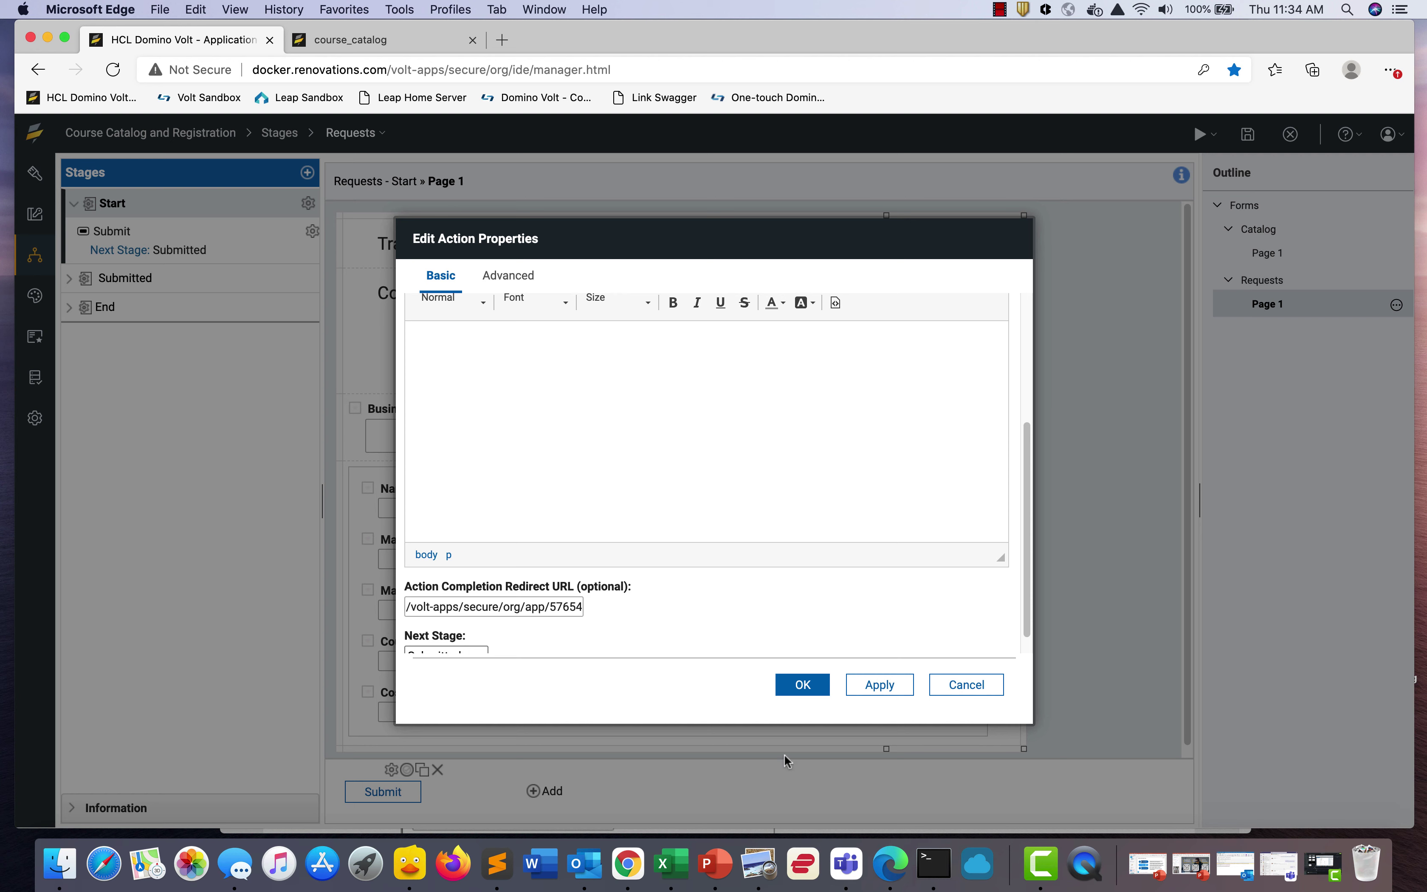
{"action": "left_click", "coordinate": [803, 685]}
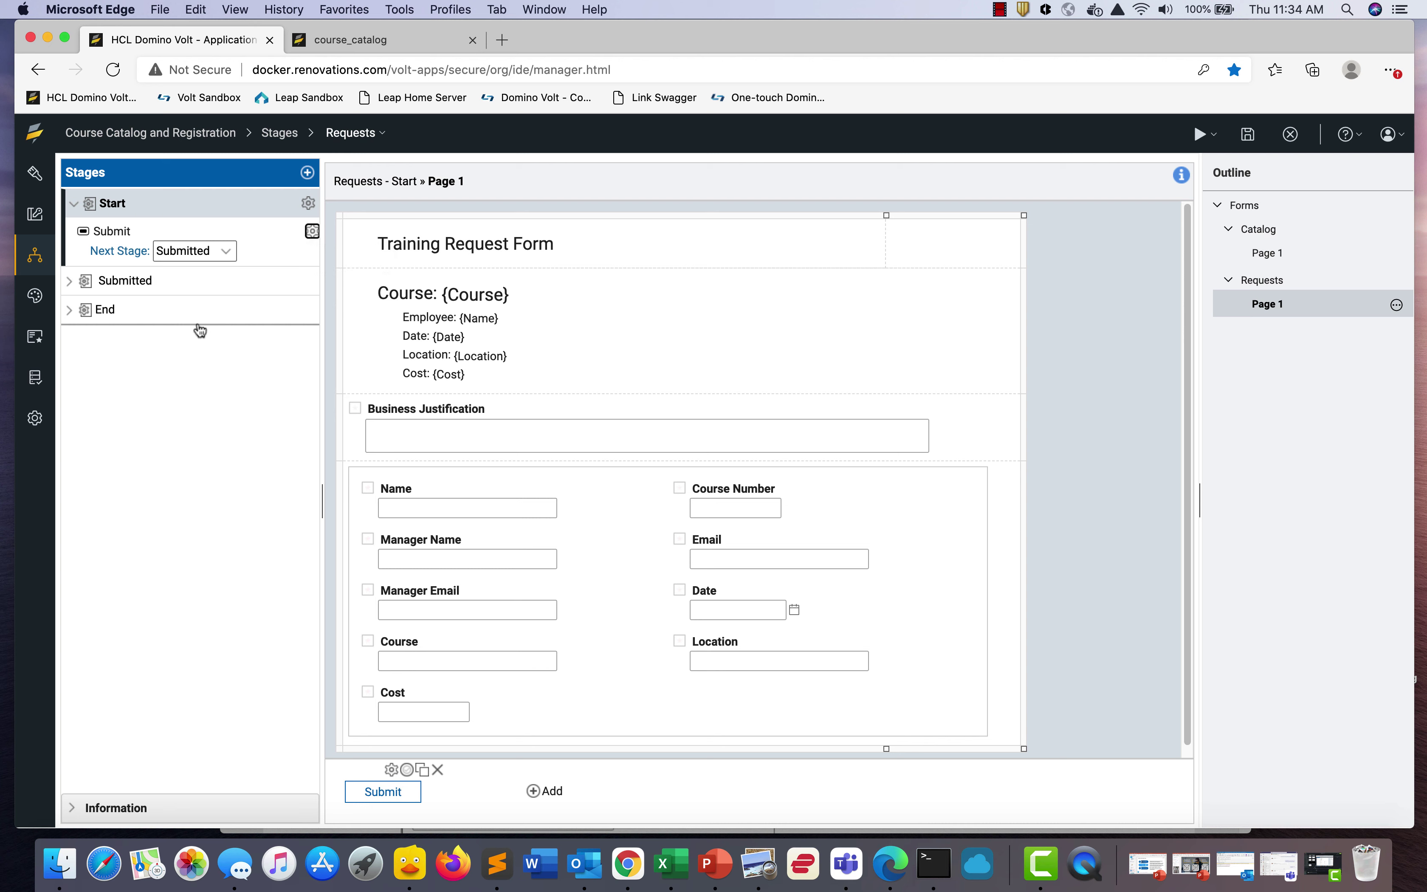
Add two workflow stages named Approved and Denied after the Submitted stage of the Requests form
{"action": "left_click", "coordinate": [206, 280]}
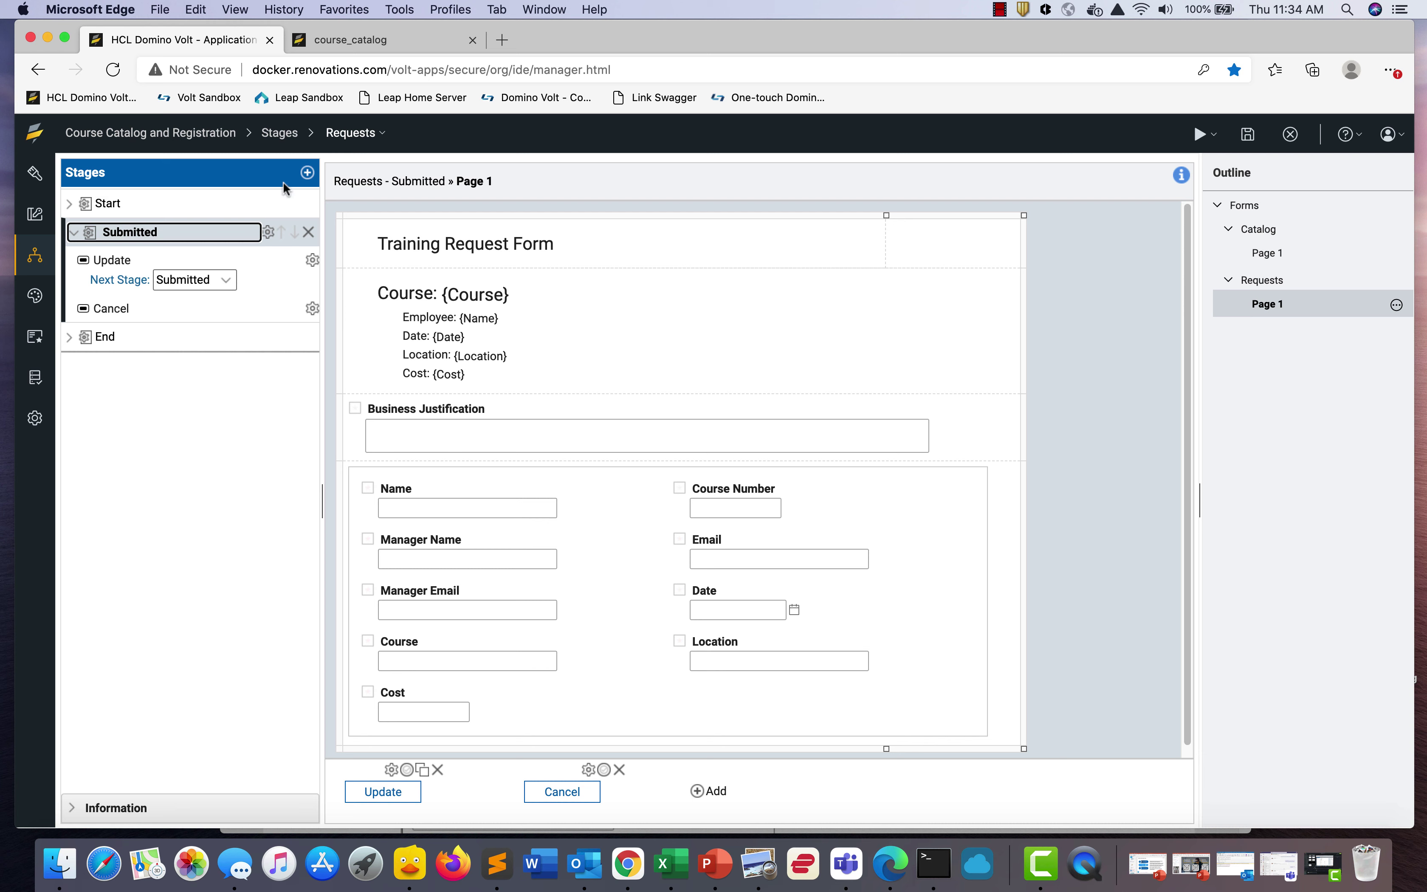
{"action": "left_click", "coordinate": [307, 173]}
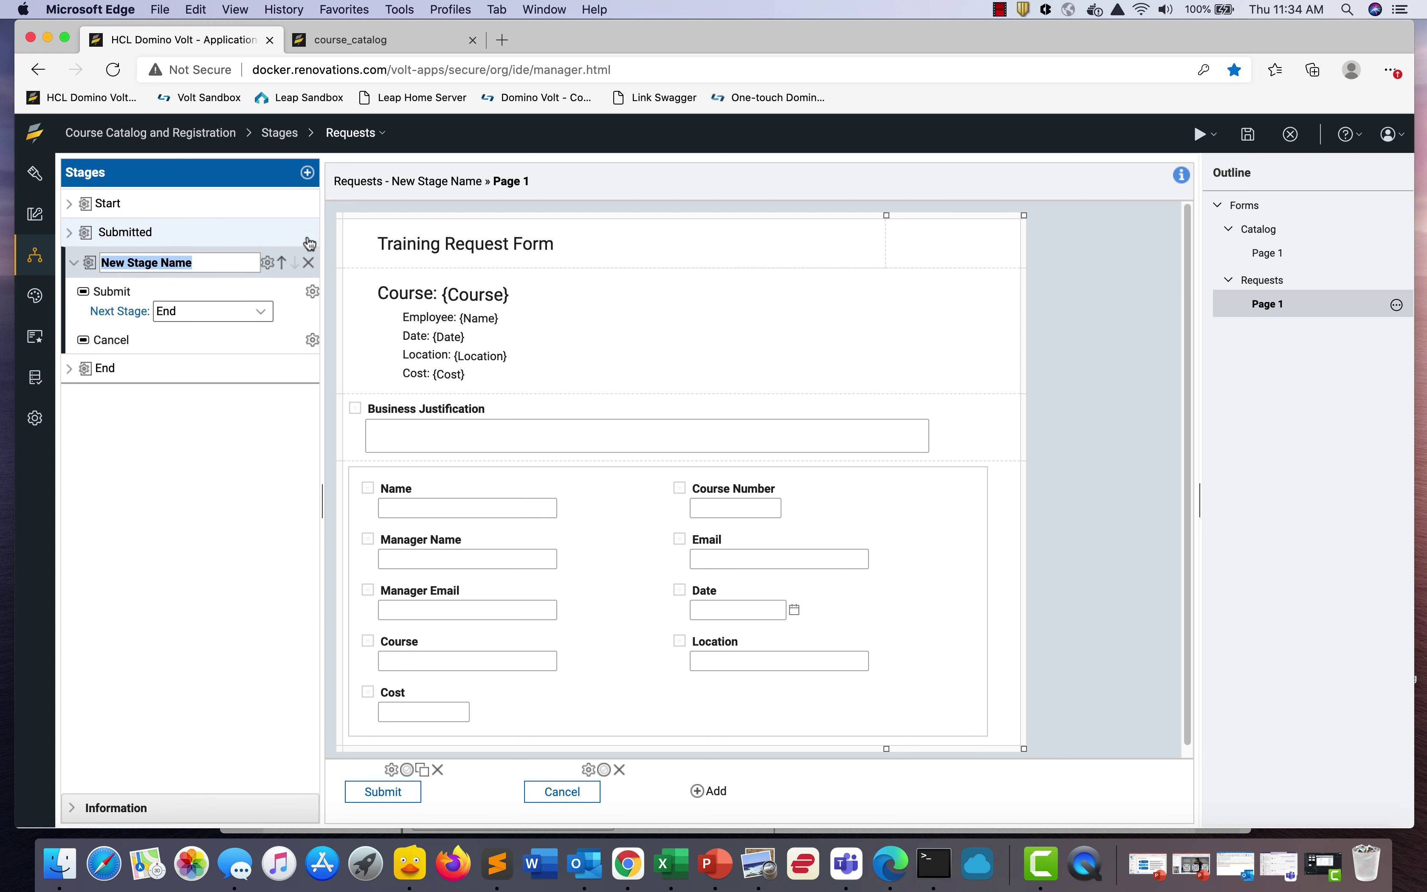
{"action": "type", "text": "Approve"}
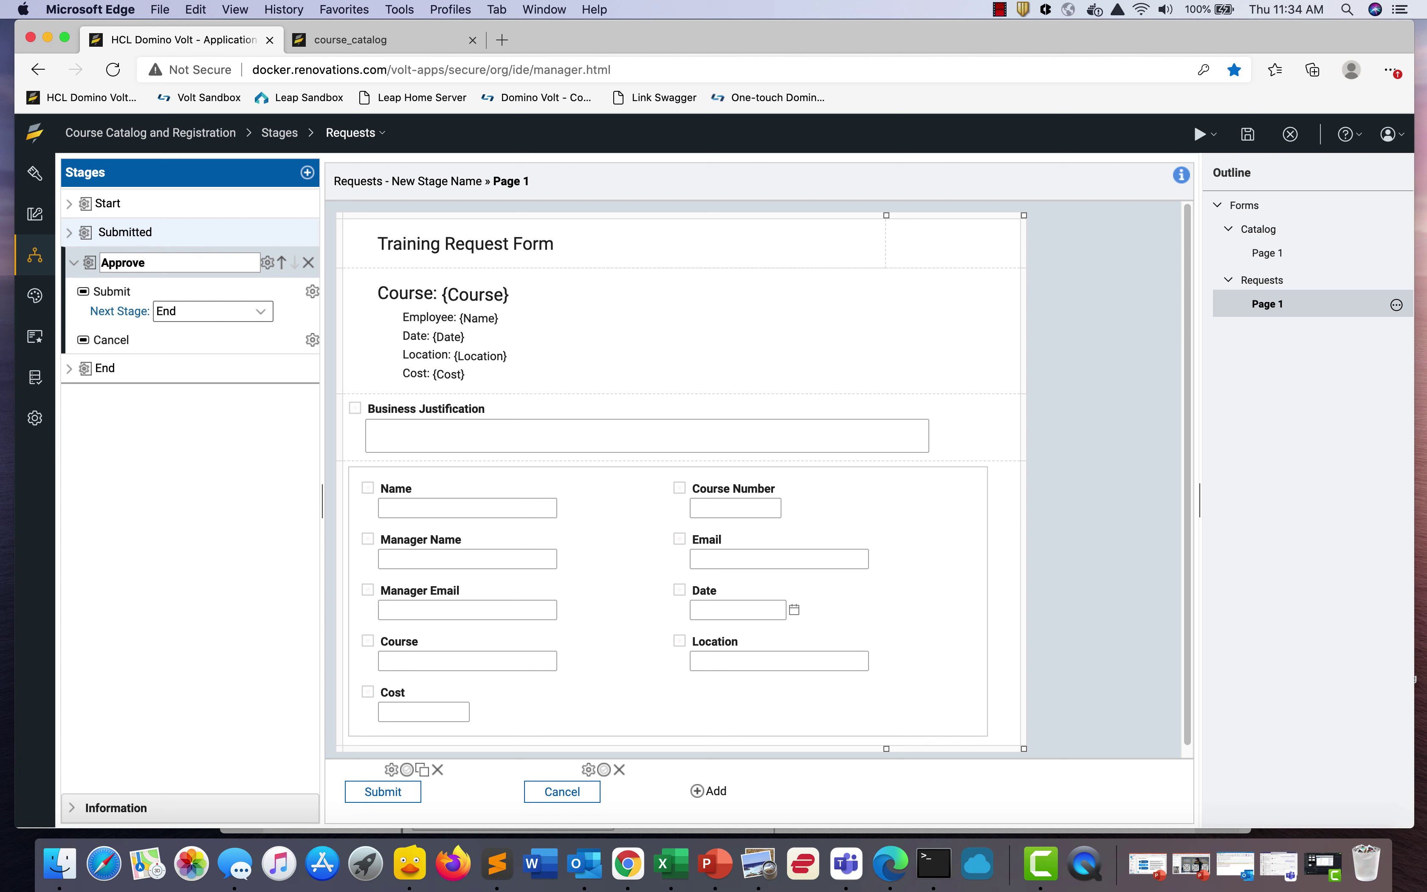
{"action": "type", "text": "d"}
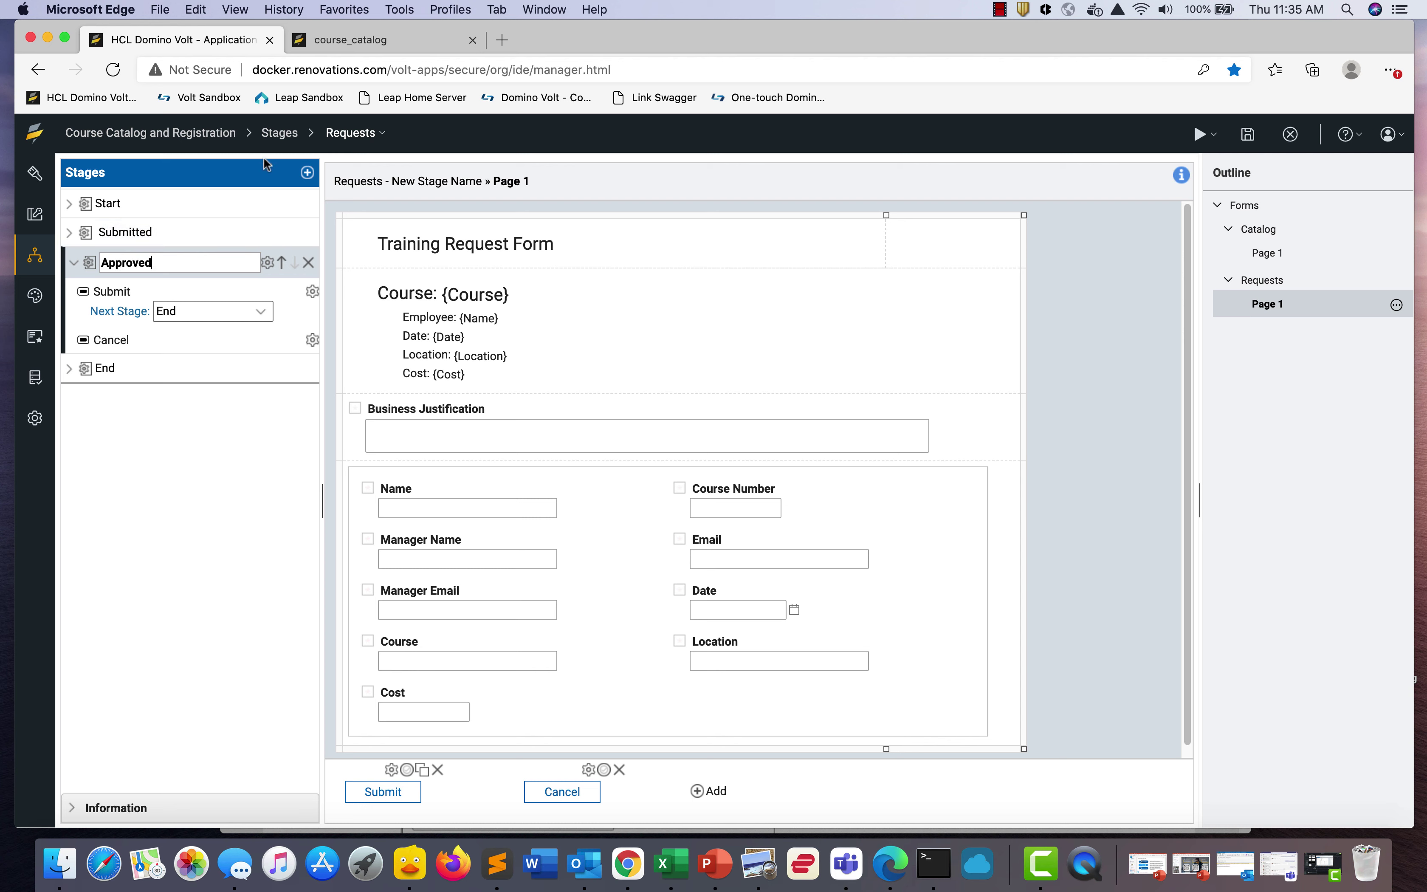
{"action": "left_click", "coordinate": [307, 176]}
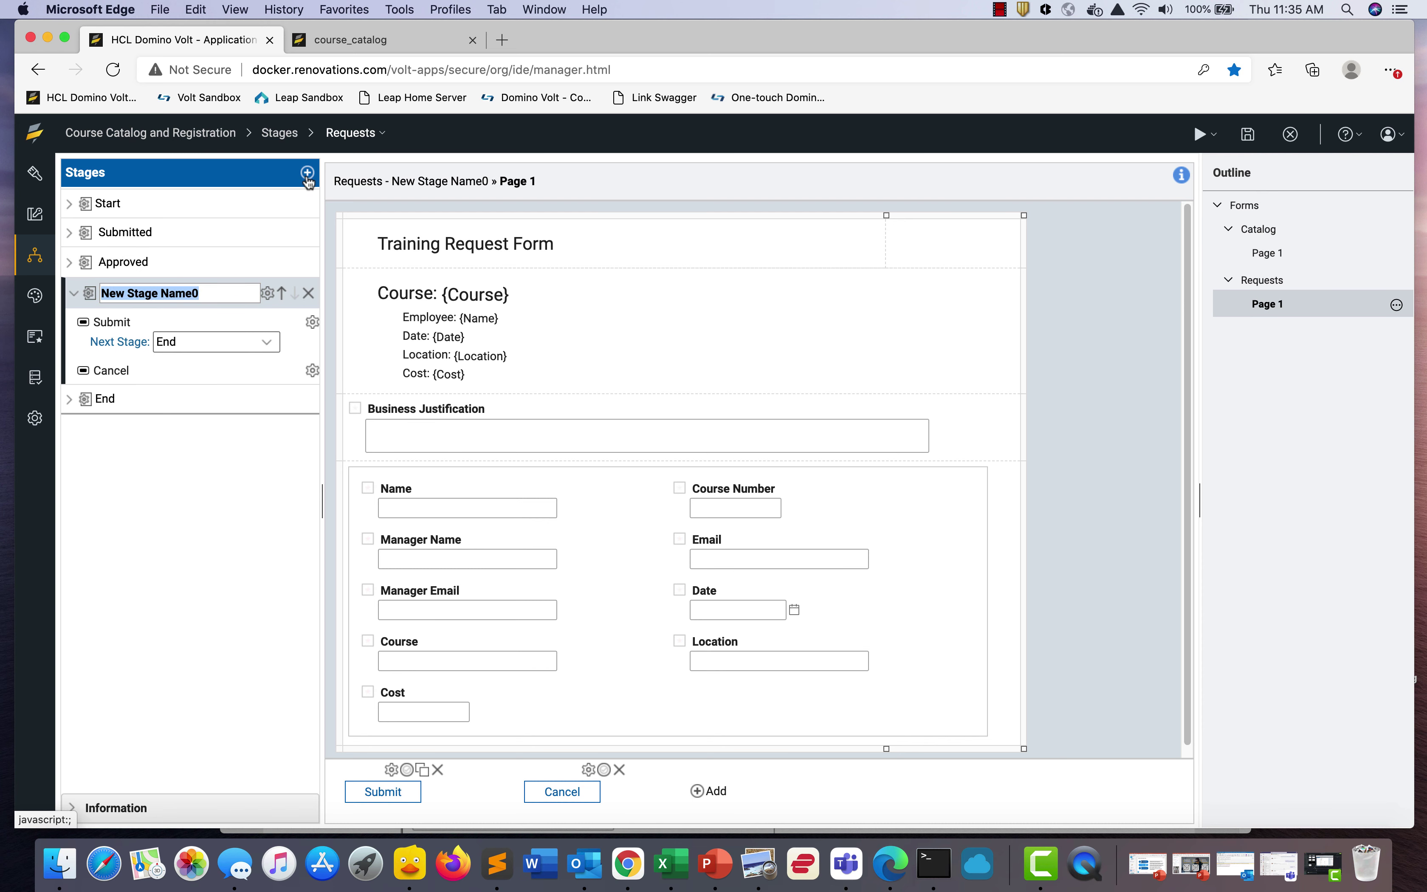
{"action": "type", "text": "Denied"}
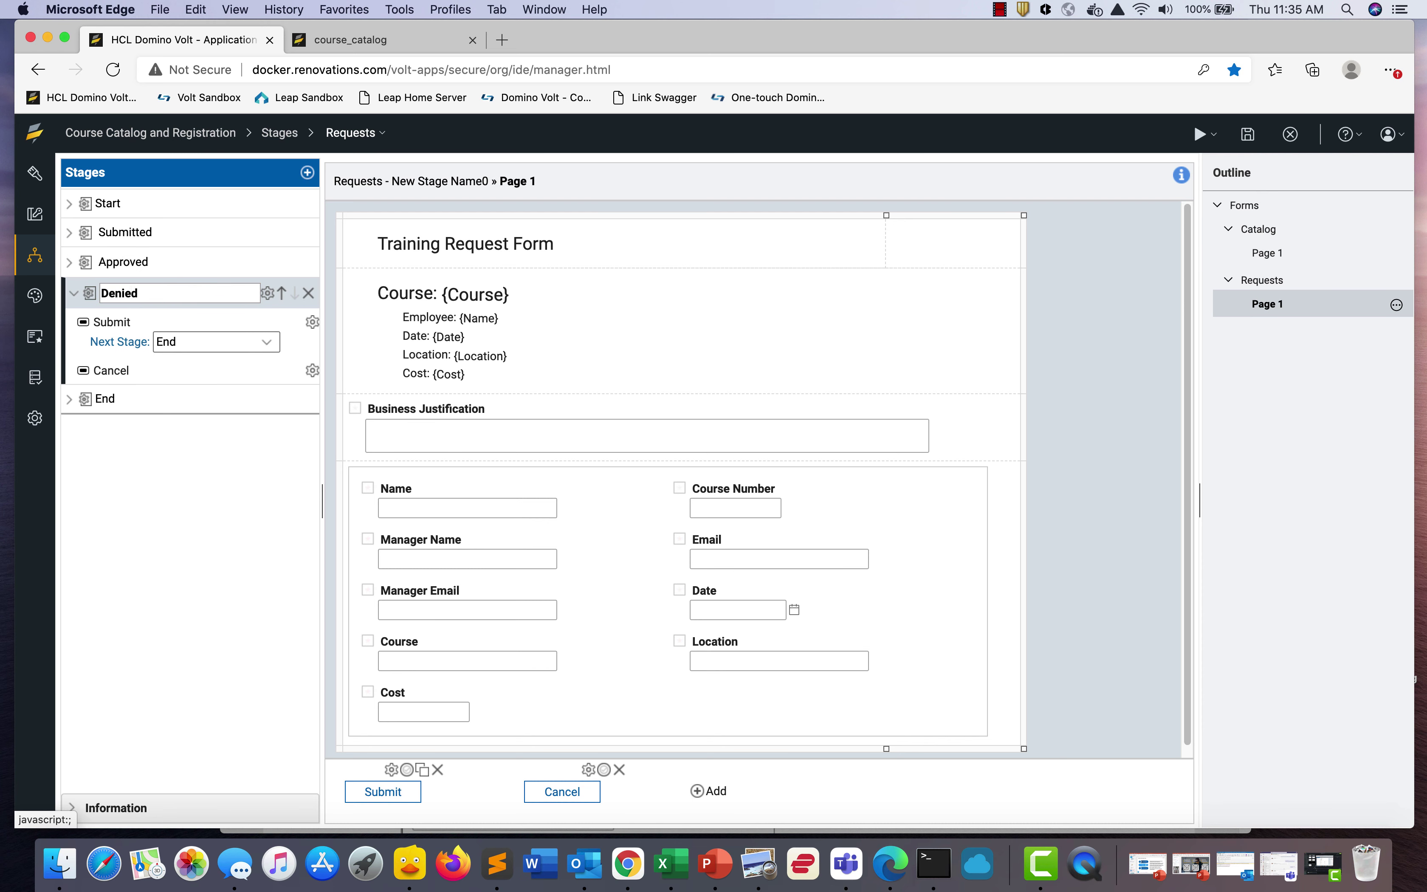
Rename the Submitted stage's Update action to Approve and set its next stage to Approved
{"action": "left_click", "coordinate": [224, 236]}
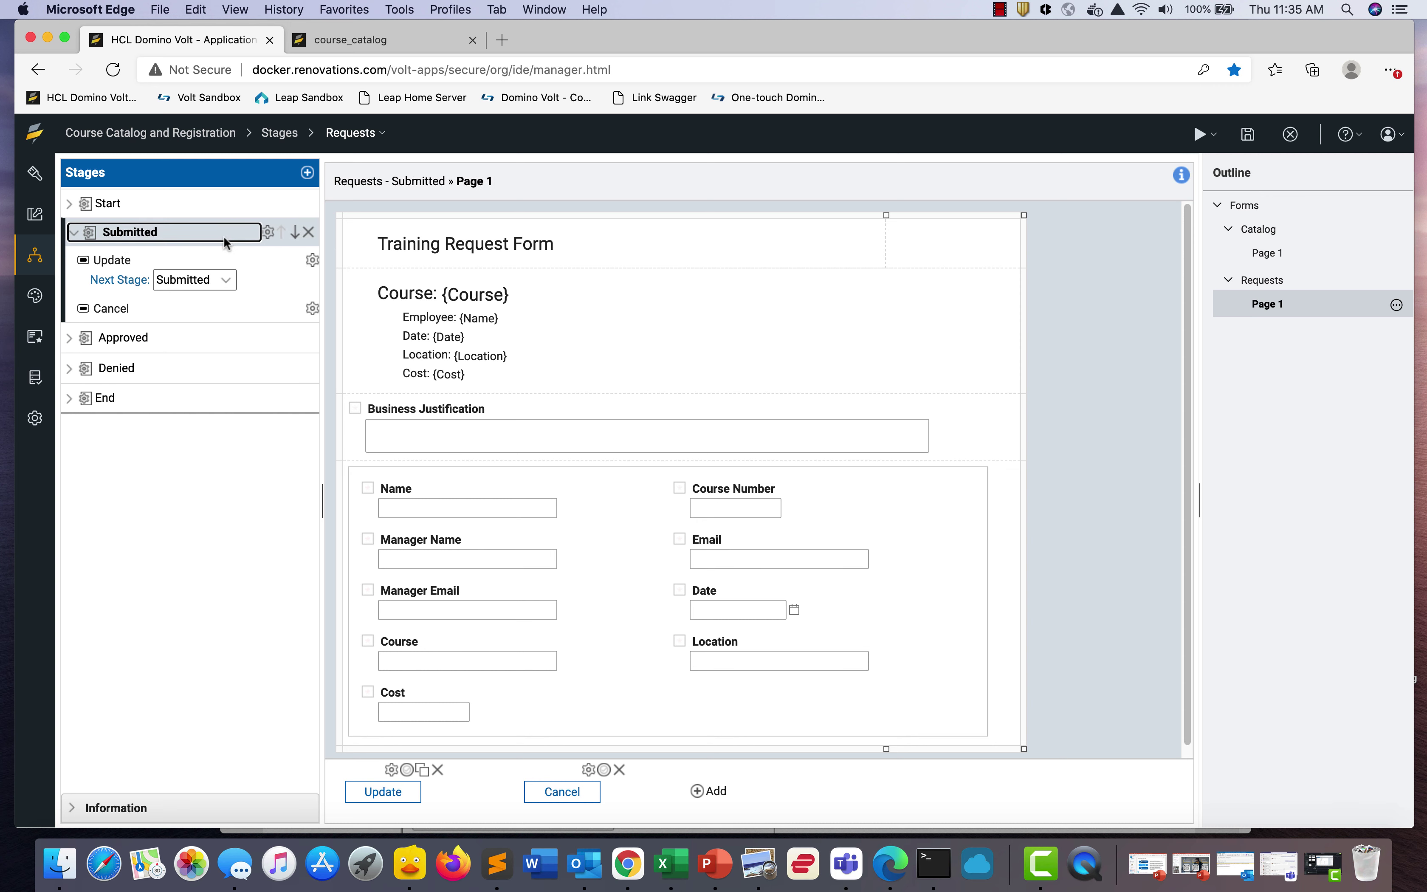
{"action": "left_click", "coordinate": [120, 260]}
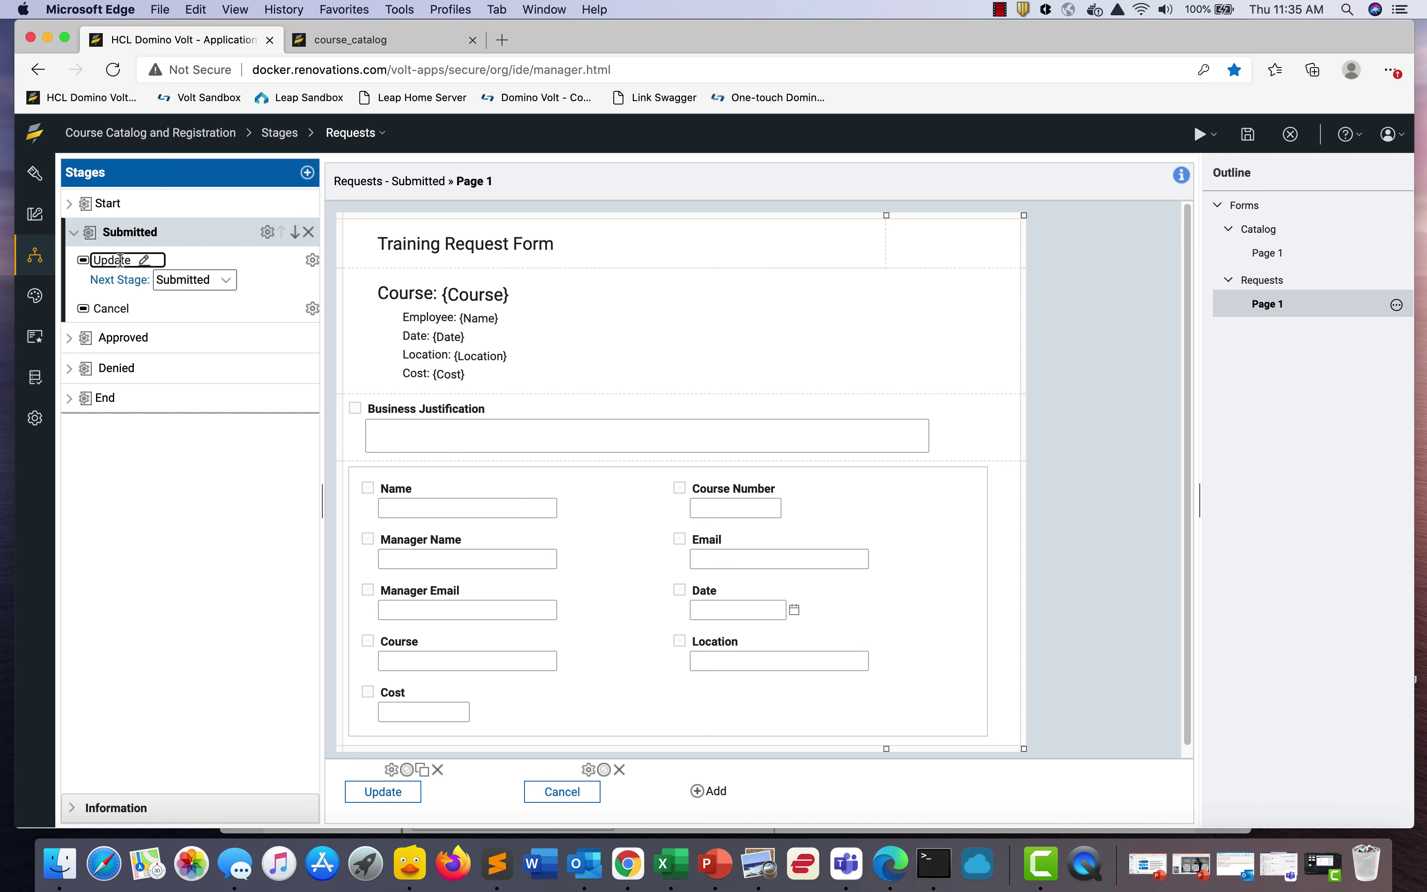
{"action": "type", "text": "Approve"}
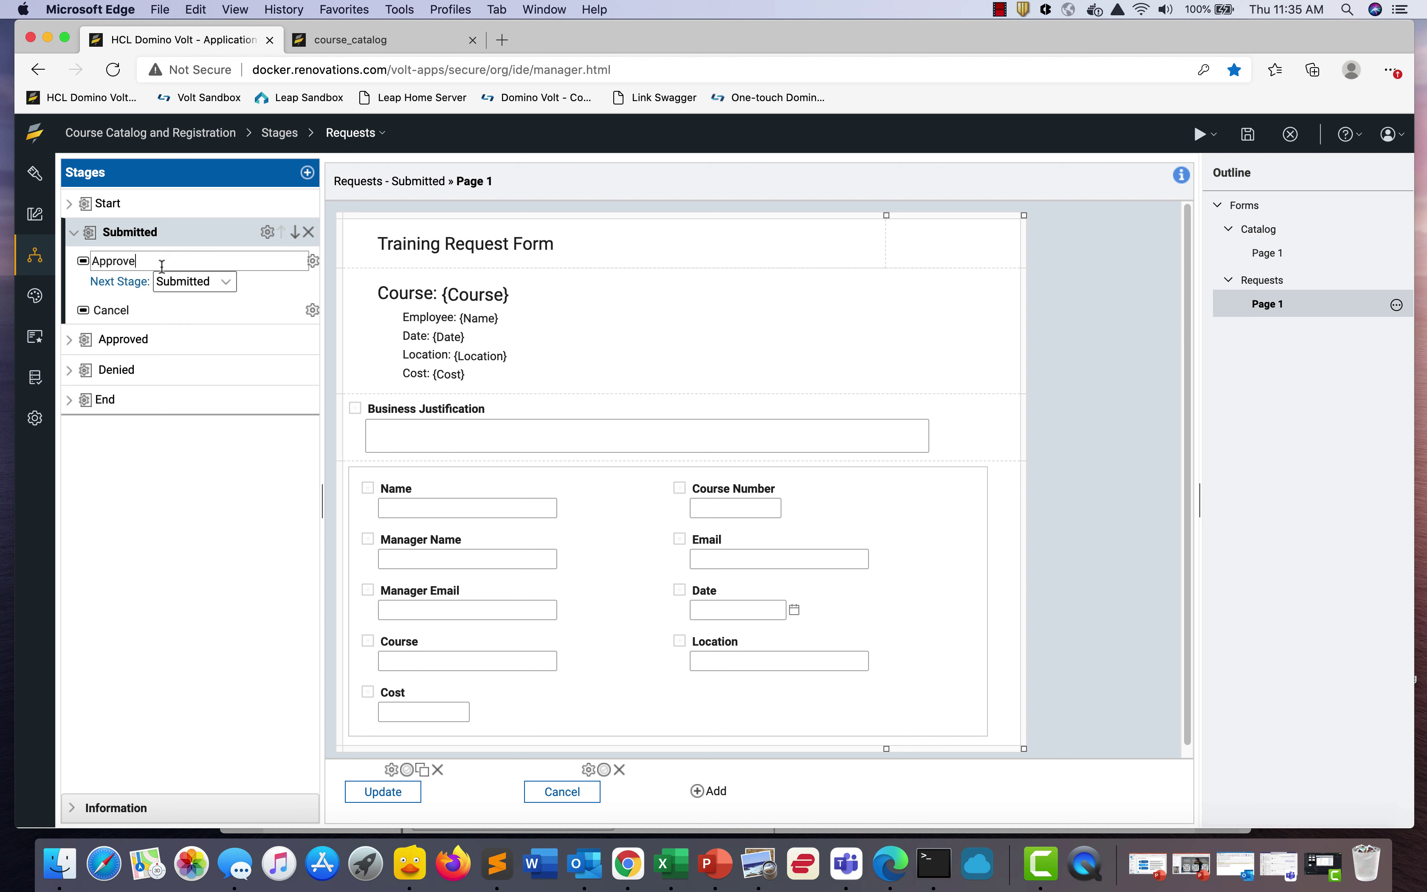
{"action": "left_click", "coordinate": [208, 279]}
{"action": "left_click", "coordinate": [201, 317]}
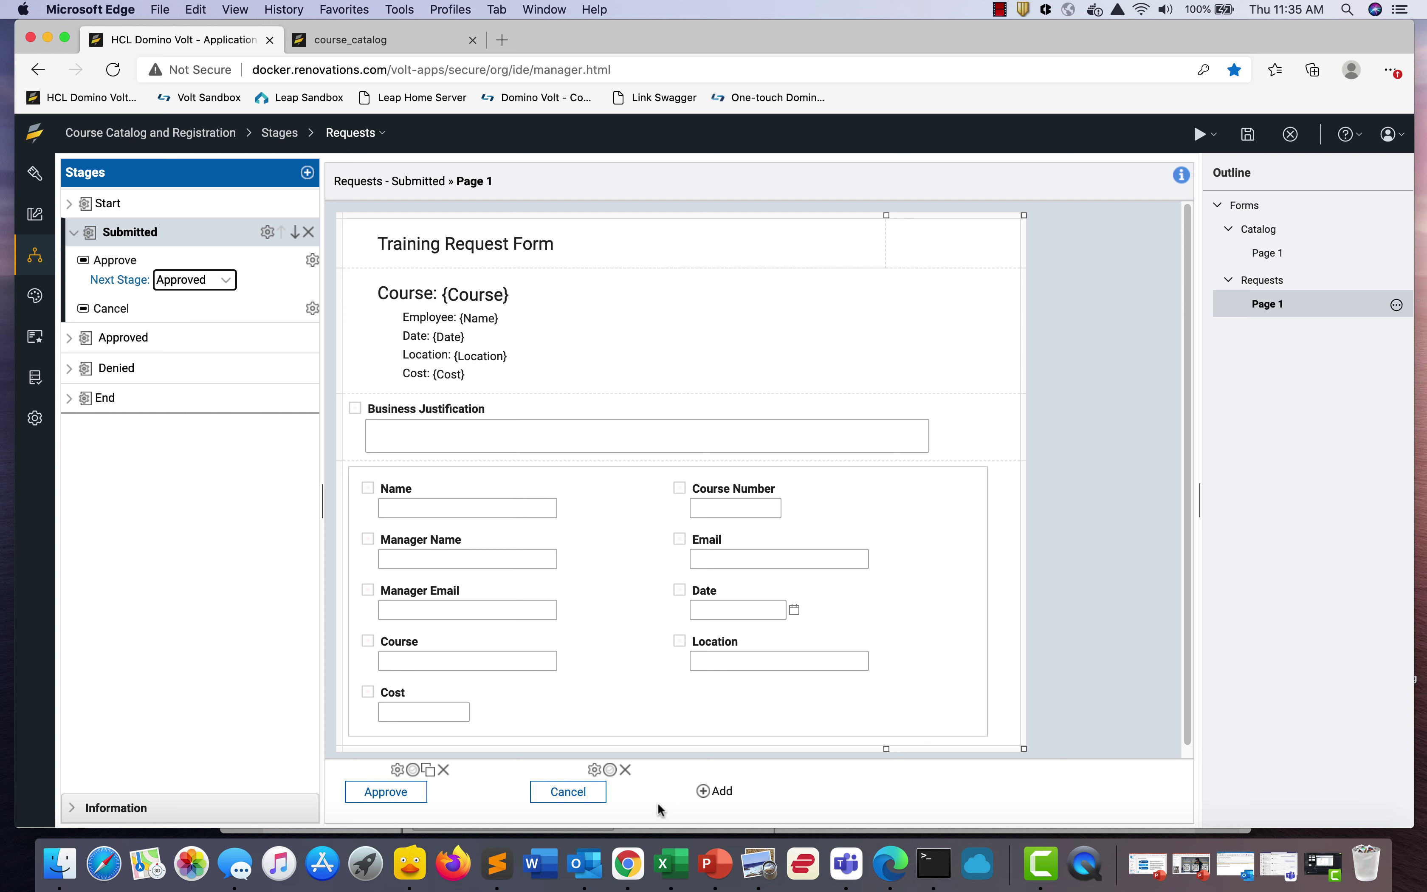
Replace the Submitted stage's Cancel button with a new action named Deny that leads to the Denied stage
{"action": "left_click", "coordinate": [625, 770]}
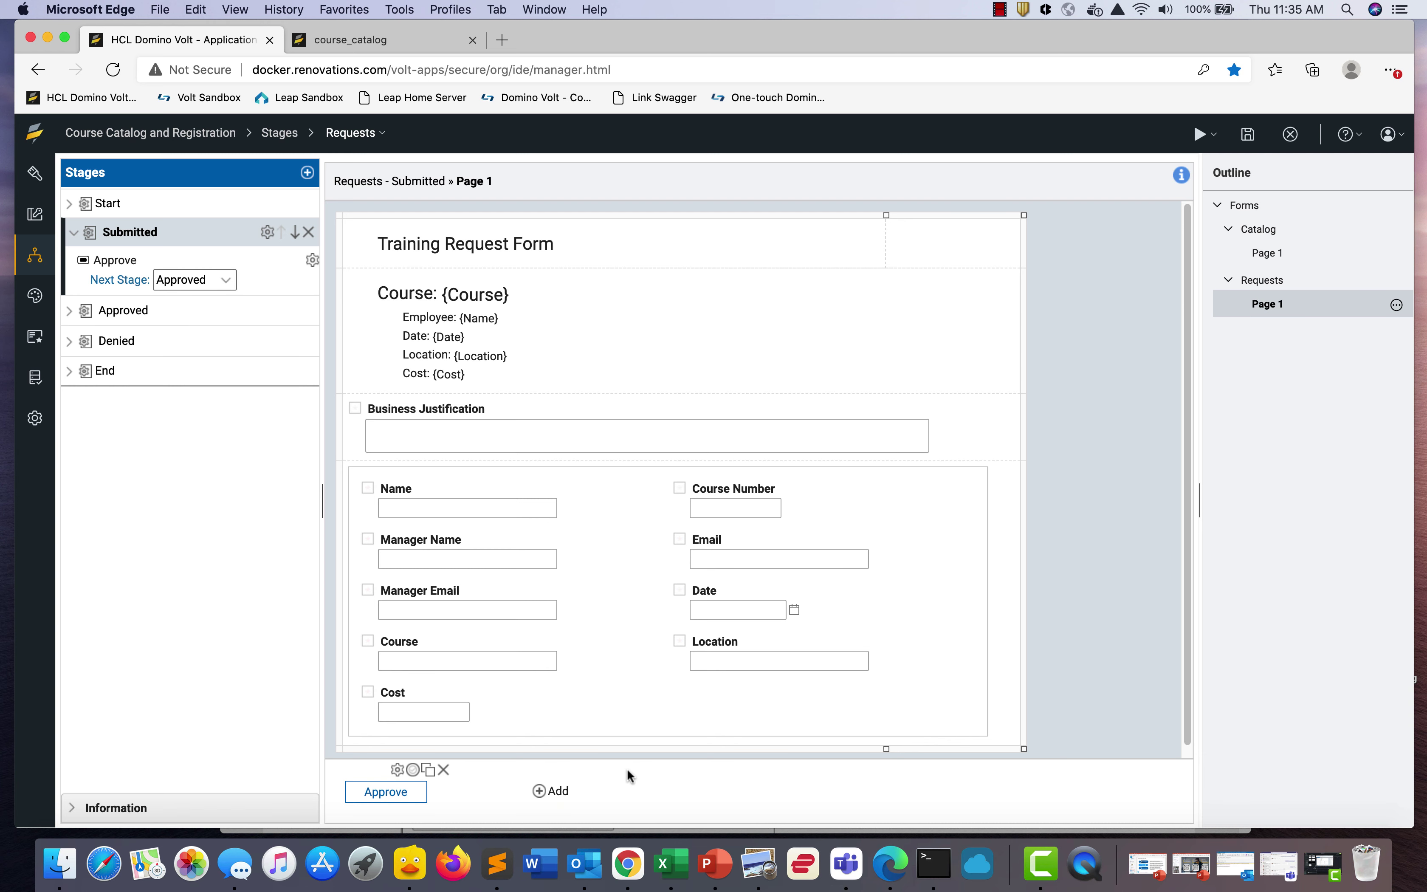
{"action": "left_click", "coordinate": [552, 793]}
{"action": "left_click", "coordinate": [572, 745]}
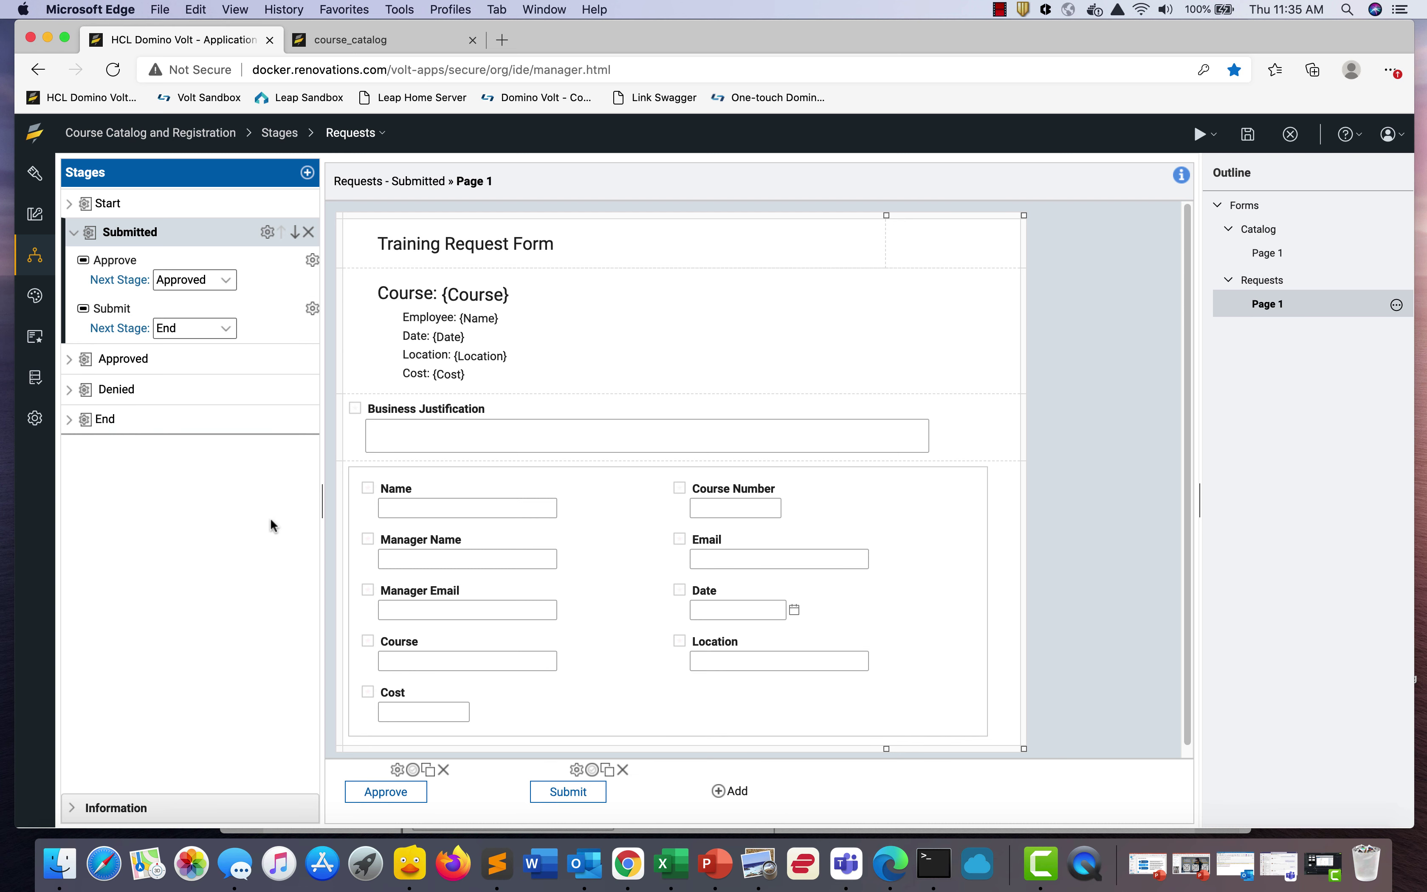
{"action": "left_click", "coordinate": [104, 310]}
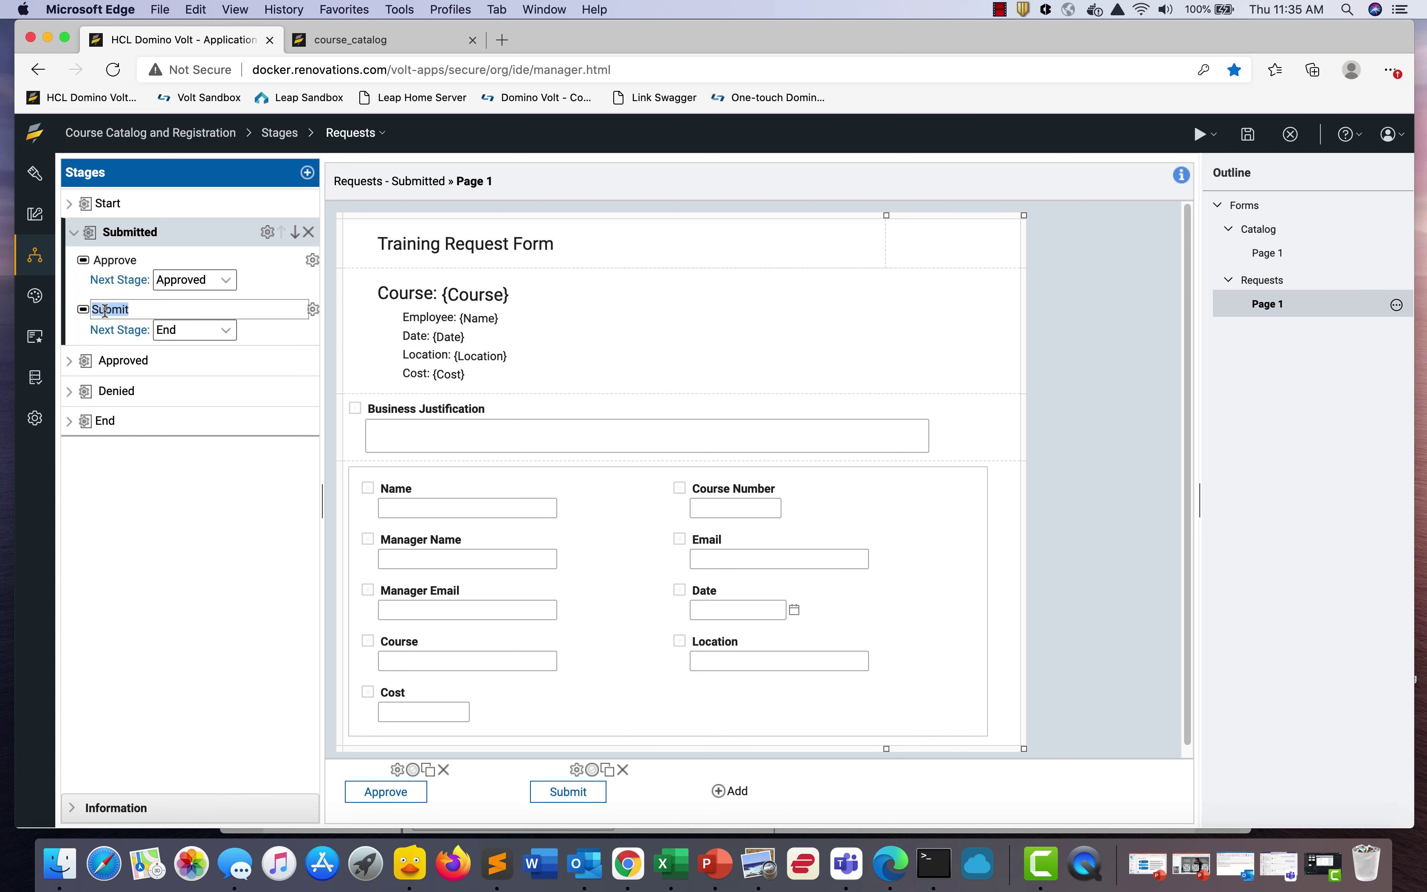
{"action": "type", "text": "Deny"}
{"action": "left_click", "coordinate": [230, 332]}
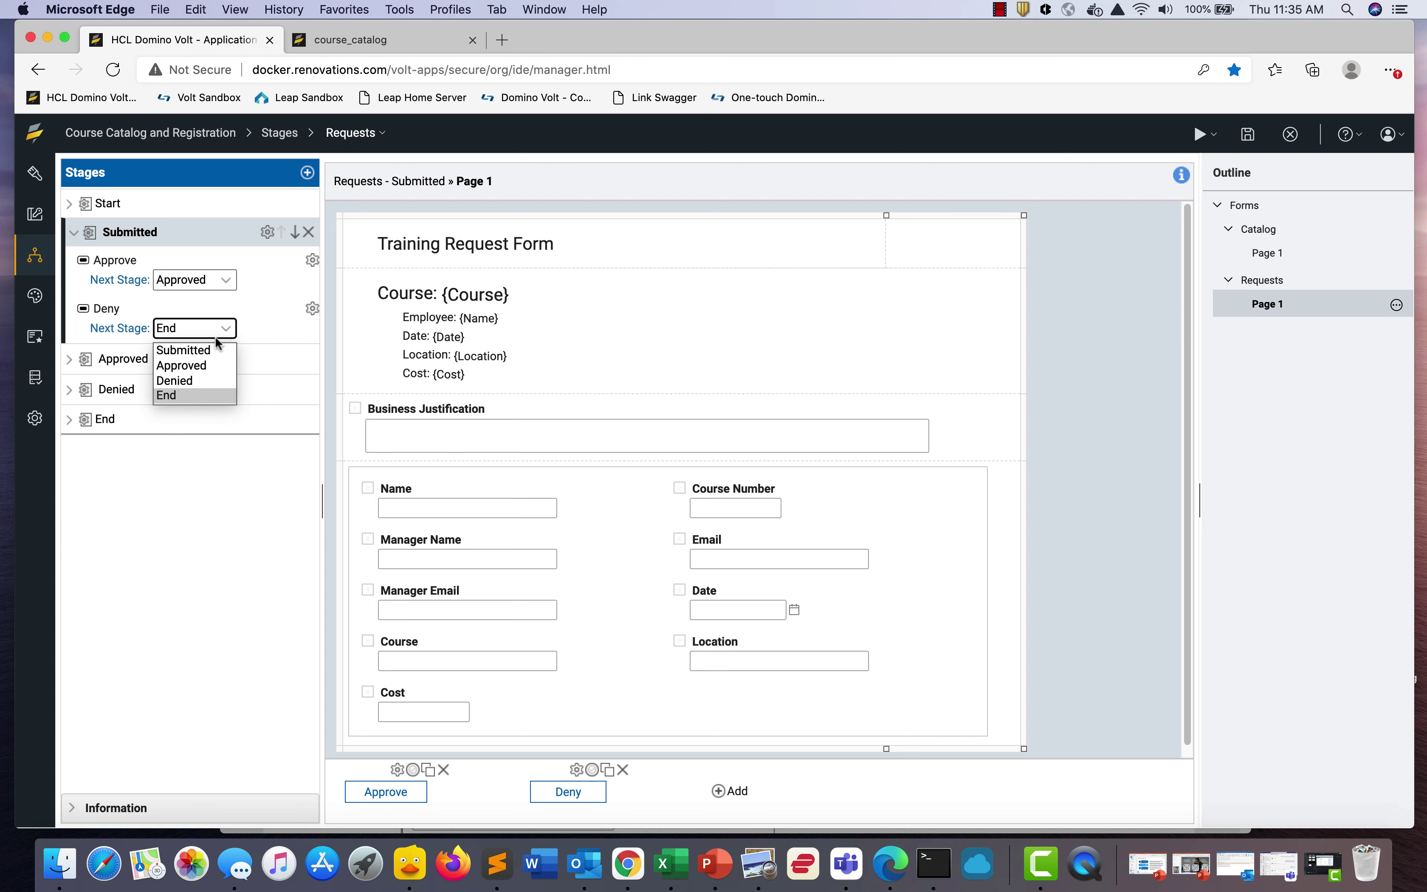
{"action": "left_click", "coordinate": [198, 380]}
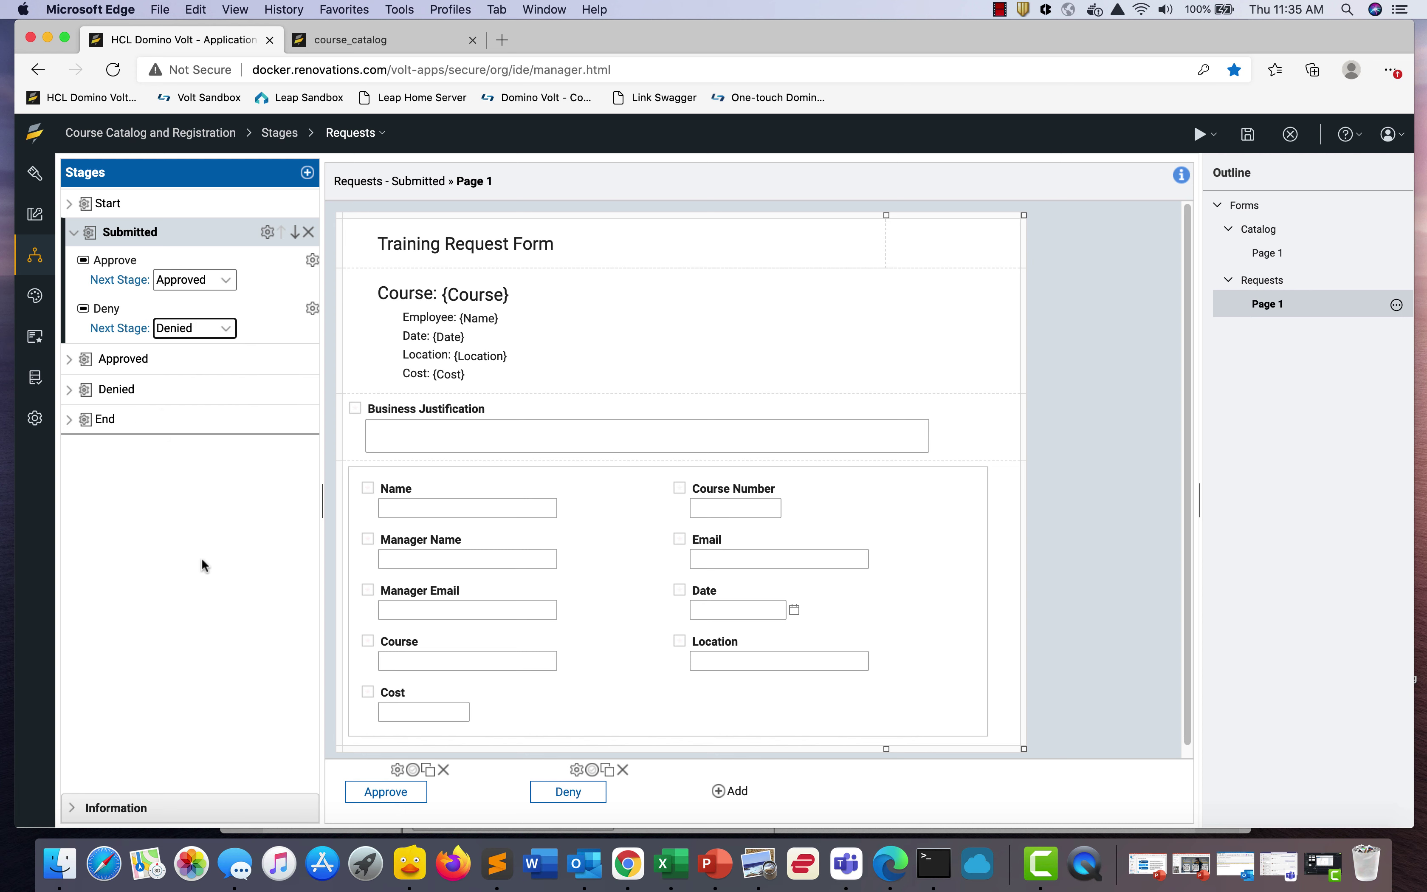
{"action": "left_click", "coordinate": [184, 210]}
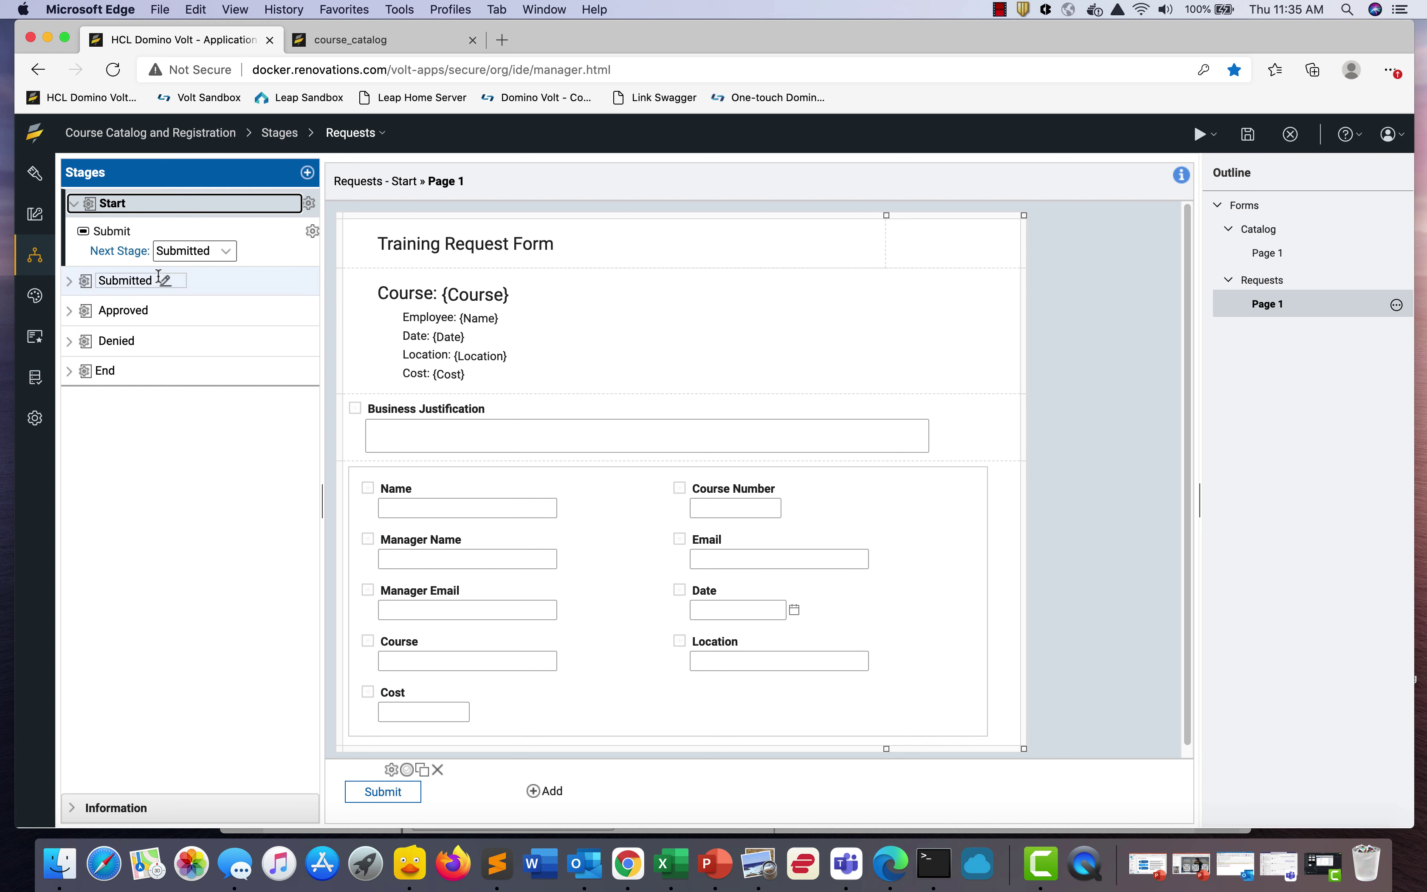
{"action": "left_click", "coordinate": [204, 283]}
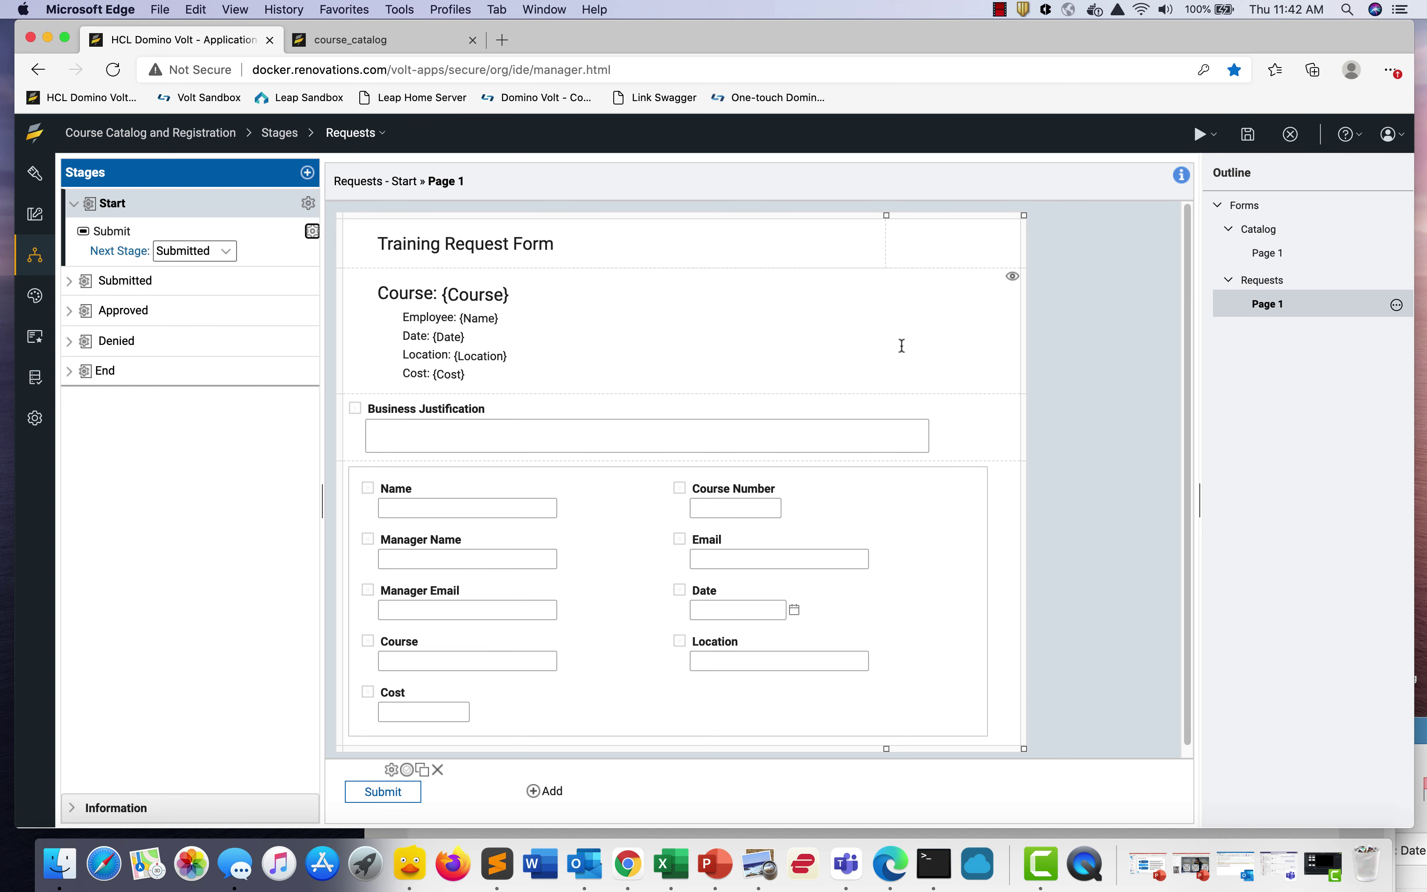
Add an open role named Manager and grant it Update permission in the Submitted stage of the Requests form
{"action": "left_click", "coordinate": [34, 217]}
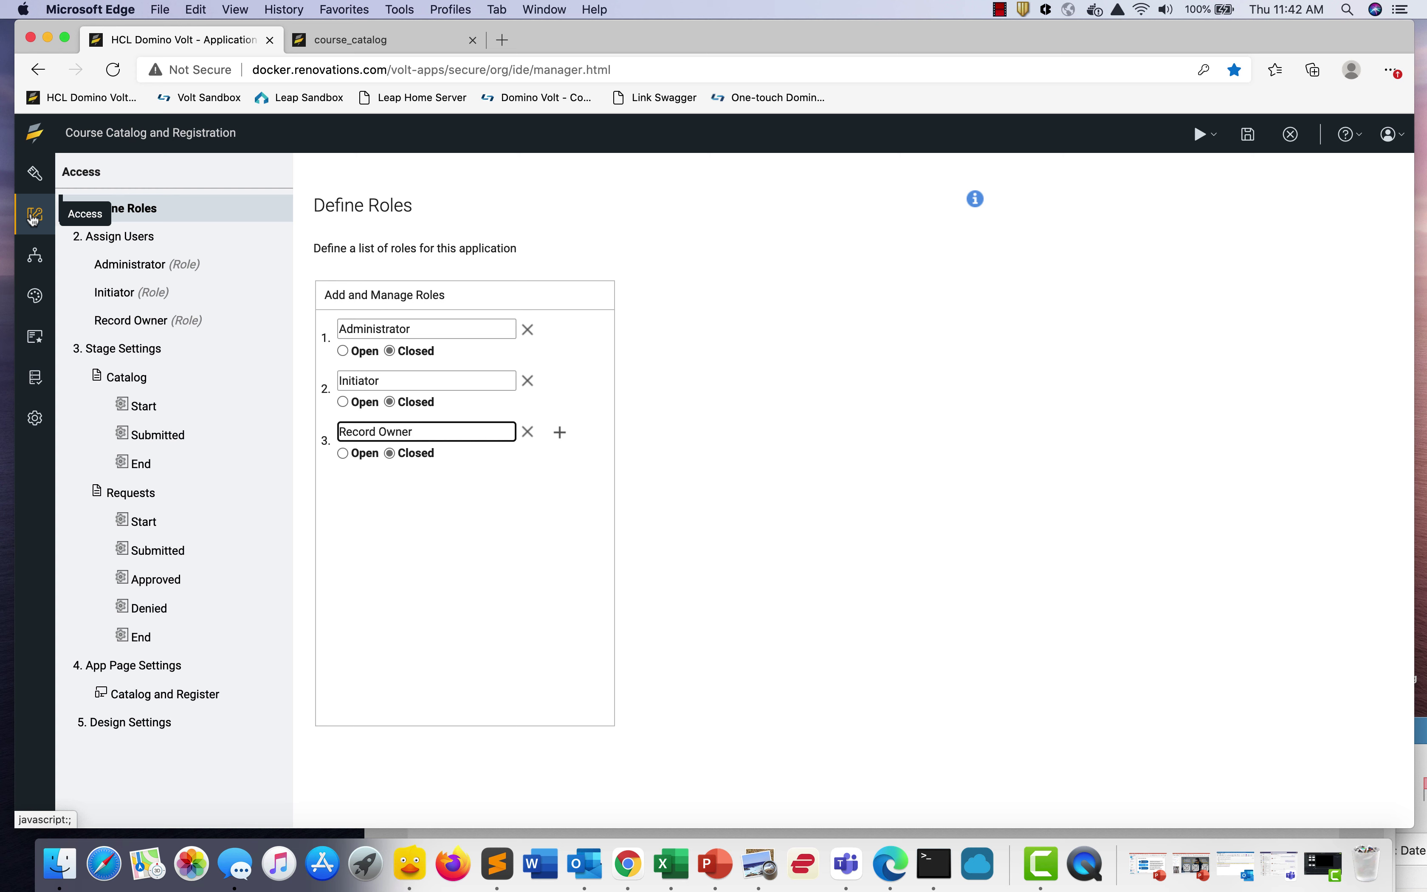
{"action": "left_click", "coordinate": [165, 216]}
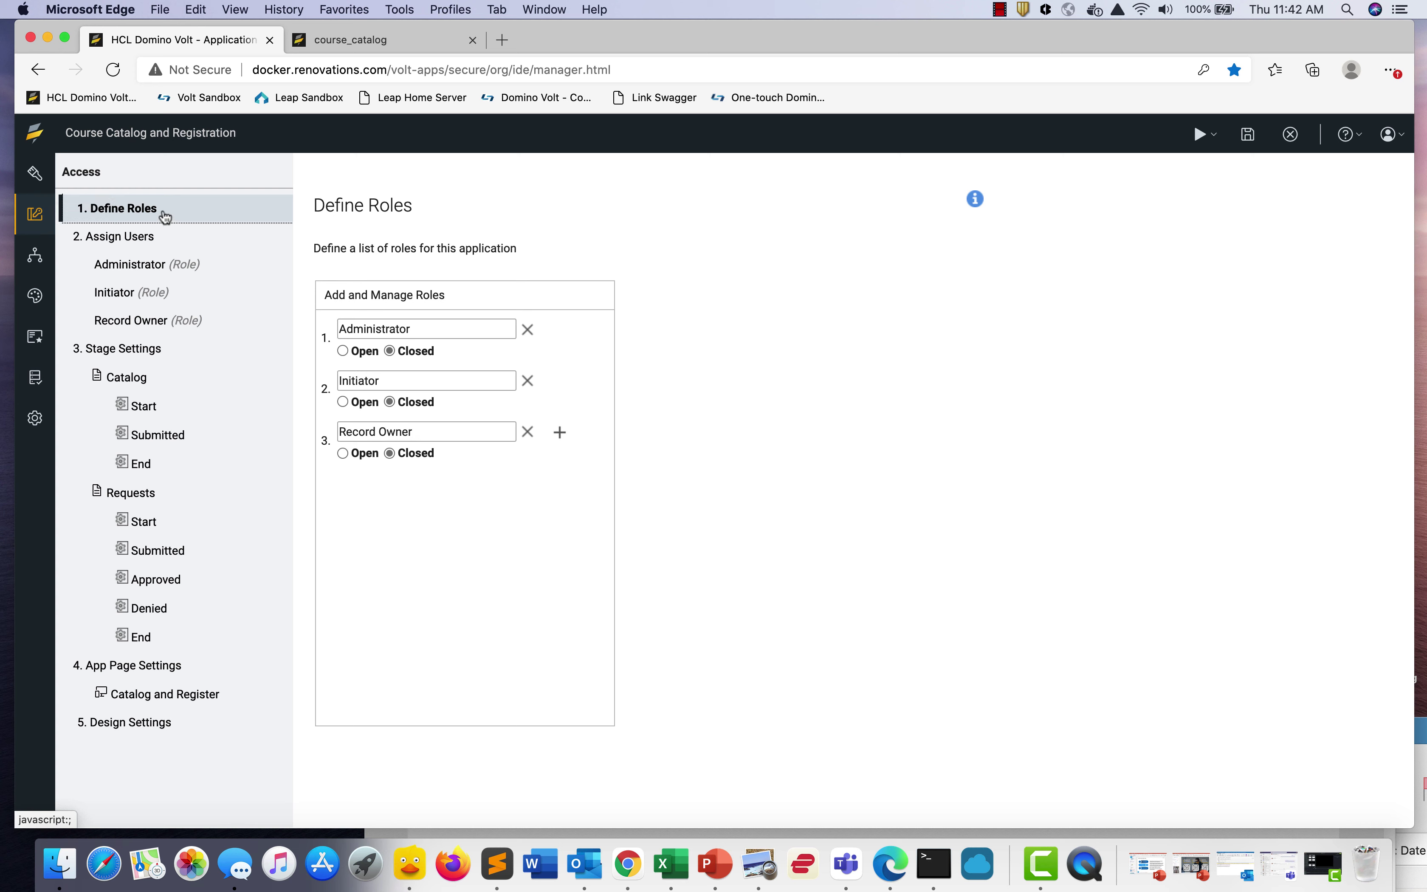
{"action": "left_click", "coordinate": [560, 437]}
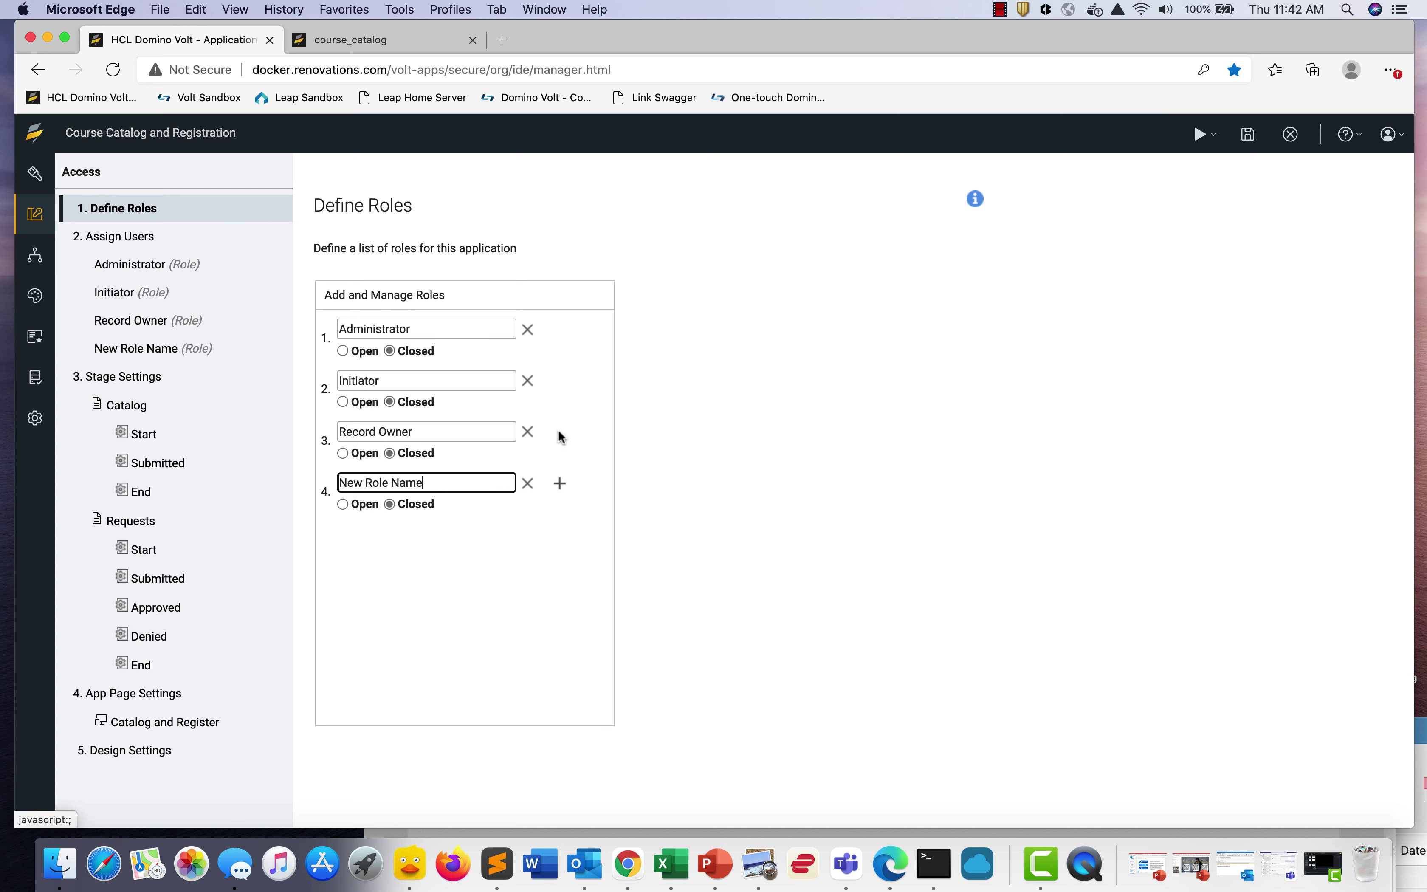
{"action": "left_click_drag", "start_coordinate": [457, 482], "coordinate": [322, 466]}
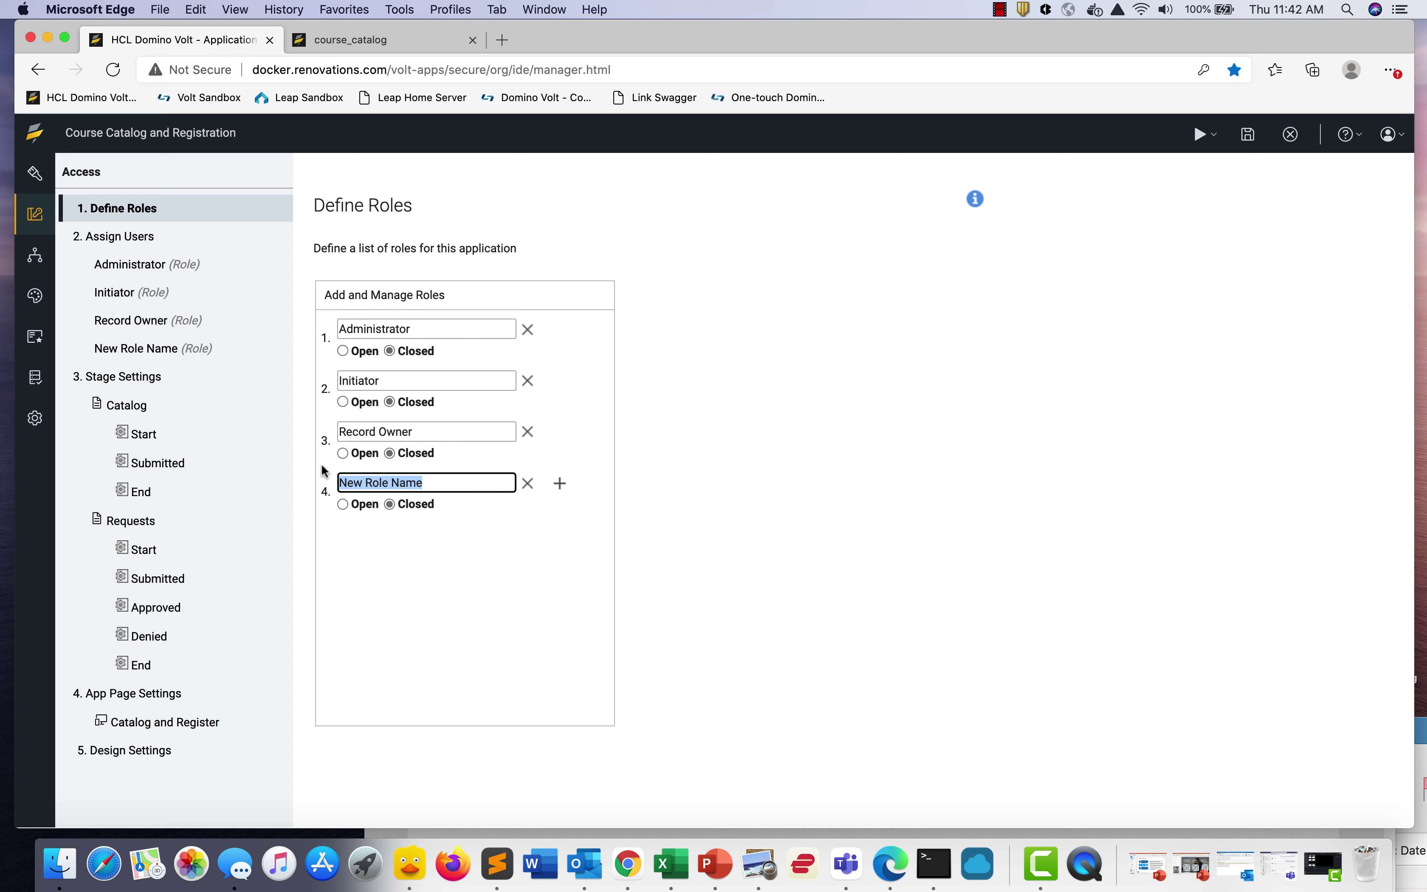
{"action": "type", "text": "Manager"}
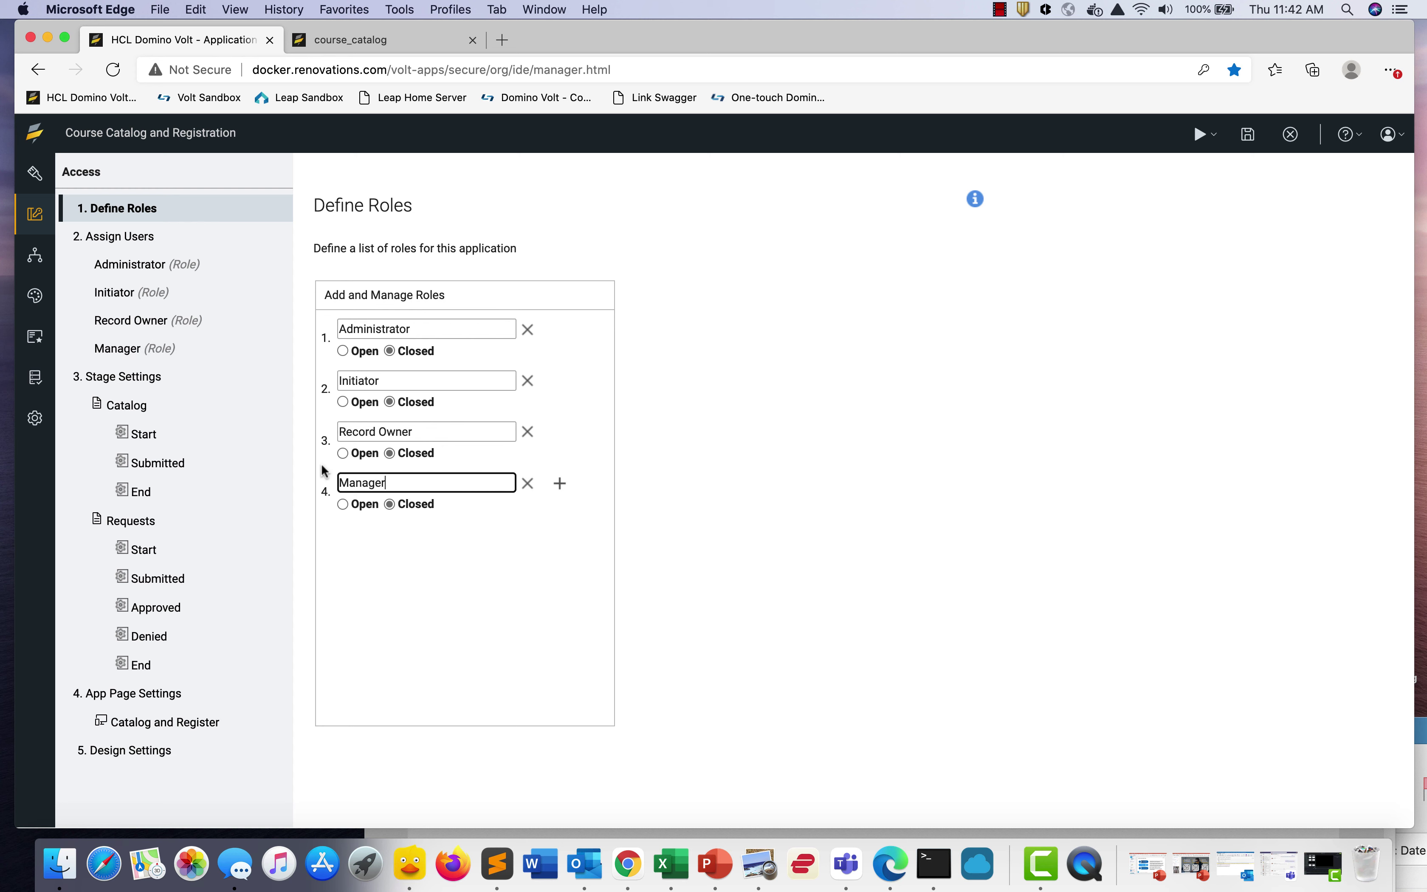
{"action": "left_click", "coordinate": [343, 504]}
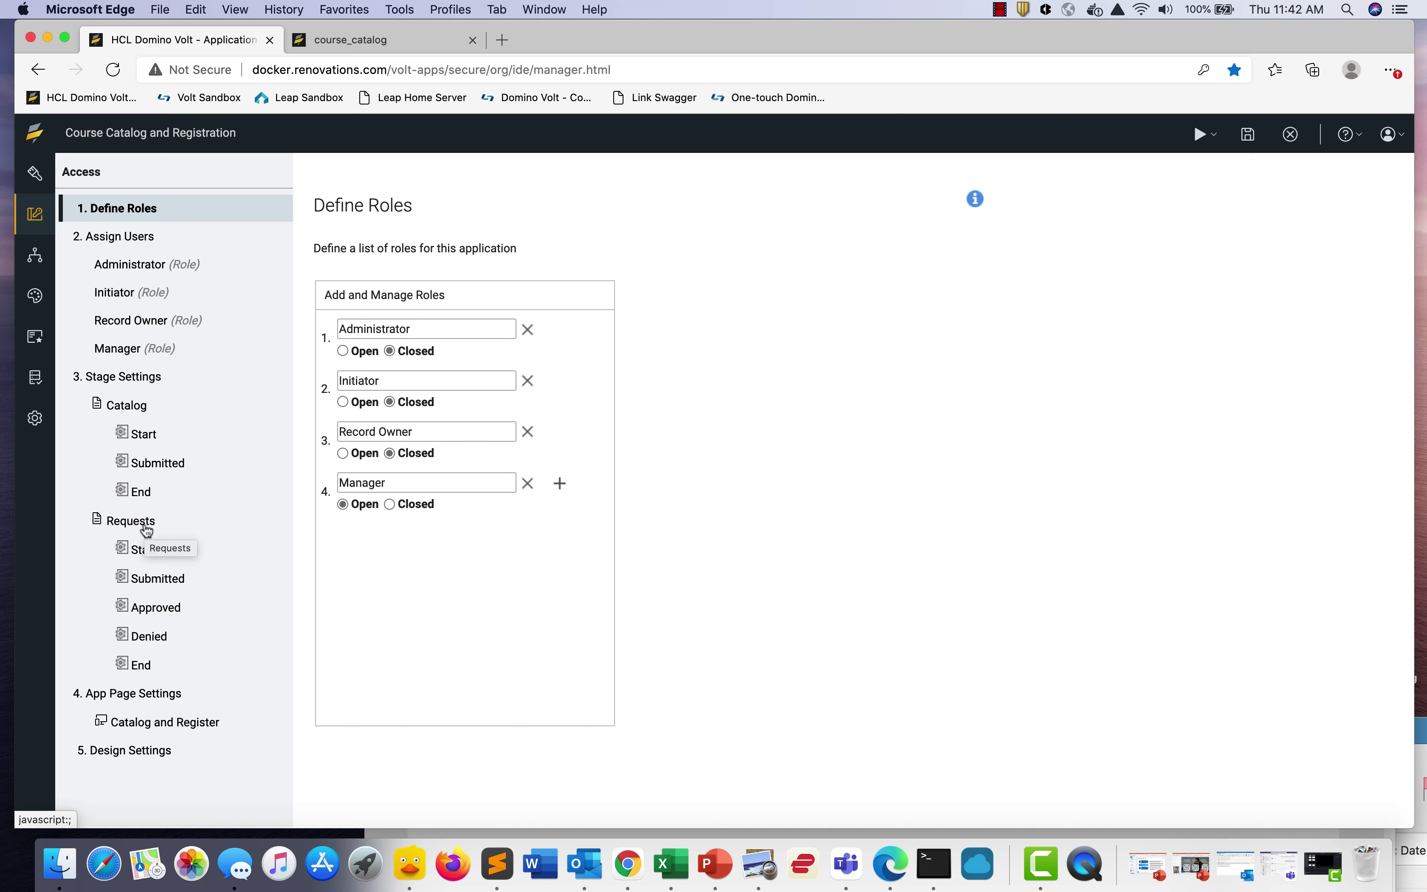
{"action": "left_click", "coordinate": [163, 589]}
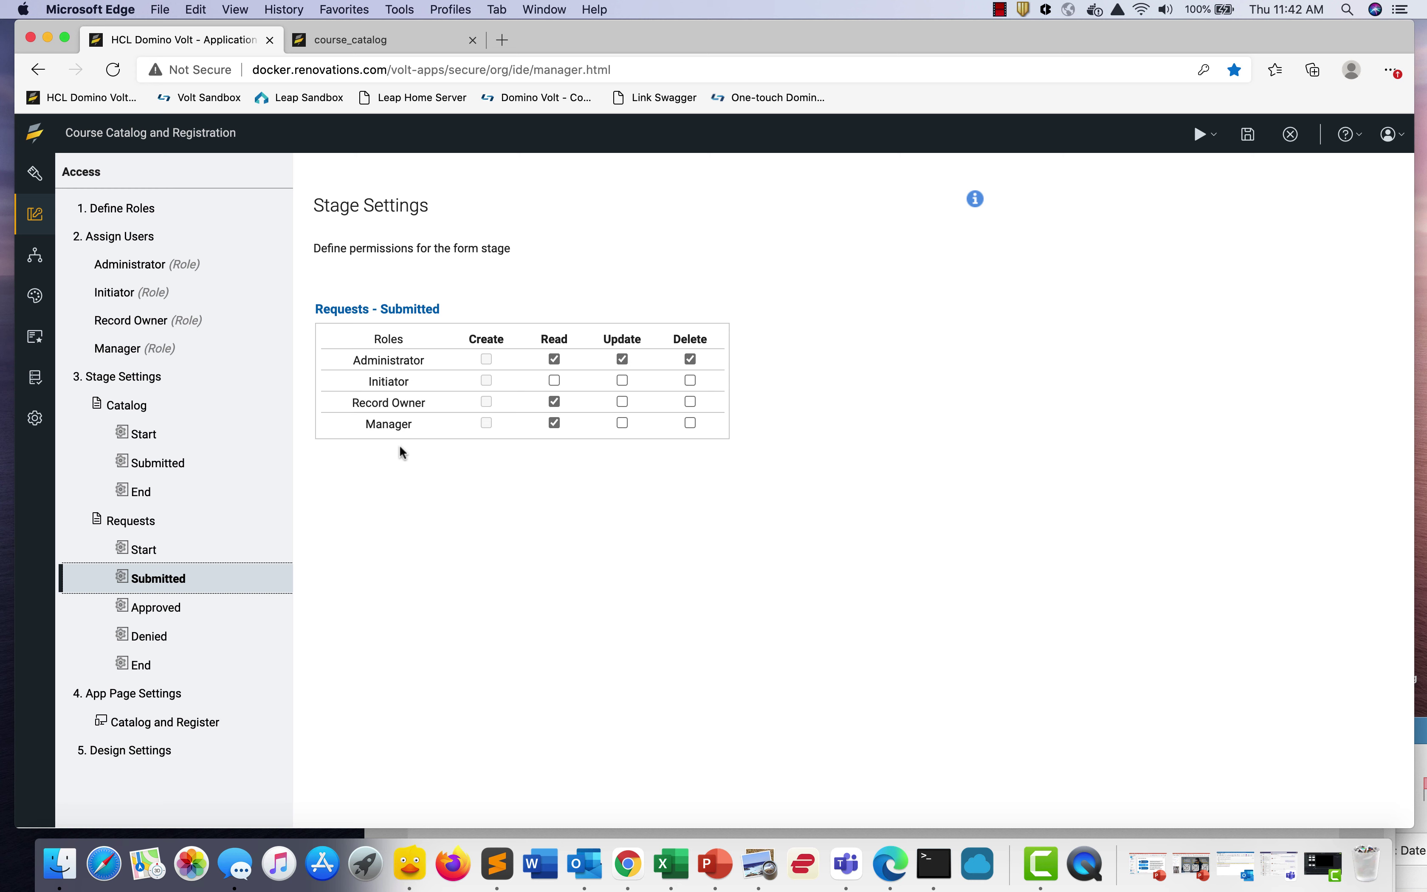
{"action": "left_click", "coordinate": [623, 423]}
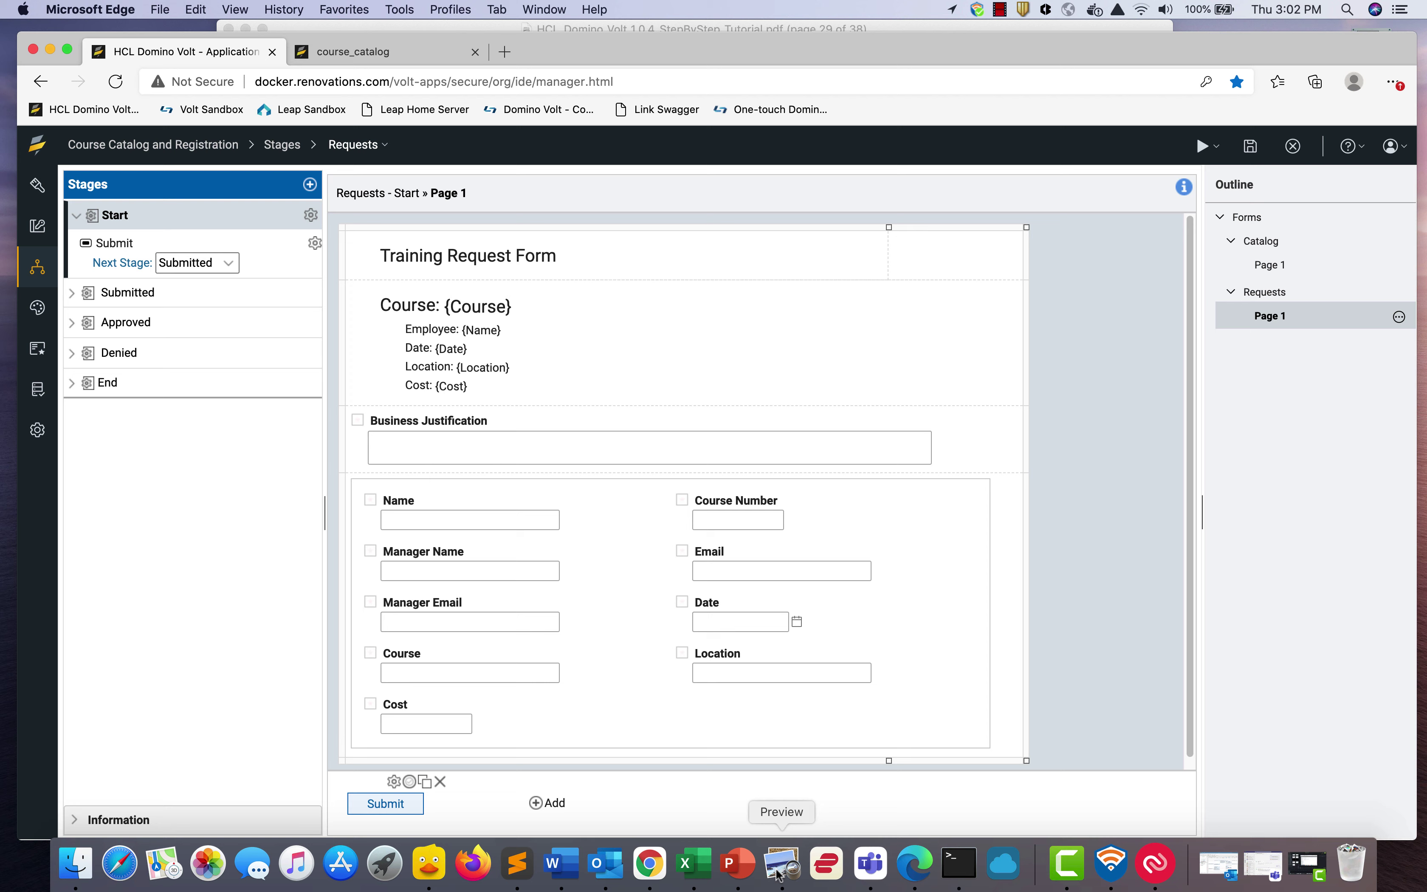
Switch to the tutorial PDF in Preview and read section 6.1 on assigning the manager role via service call
{"action": "left_click", "coordinate": [781, 863]}
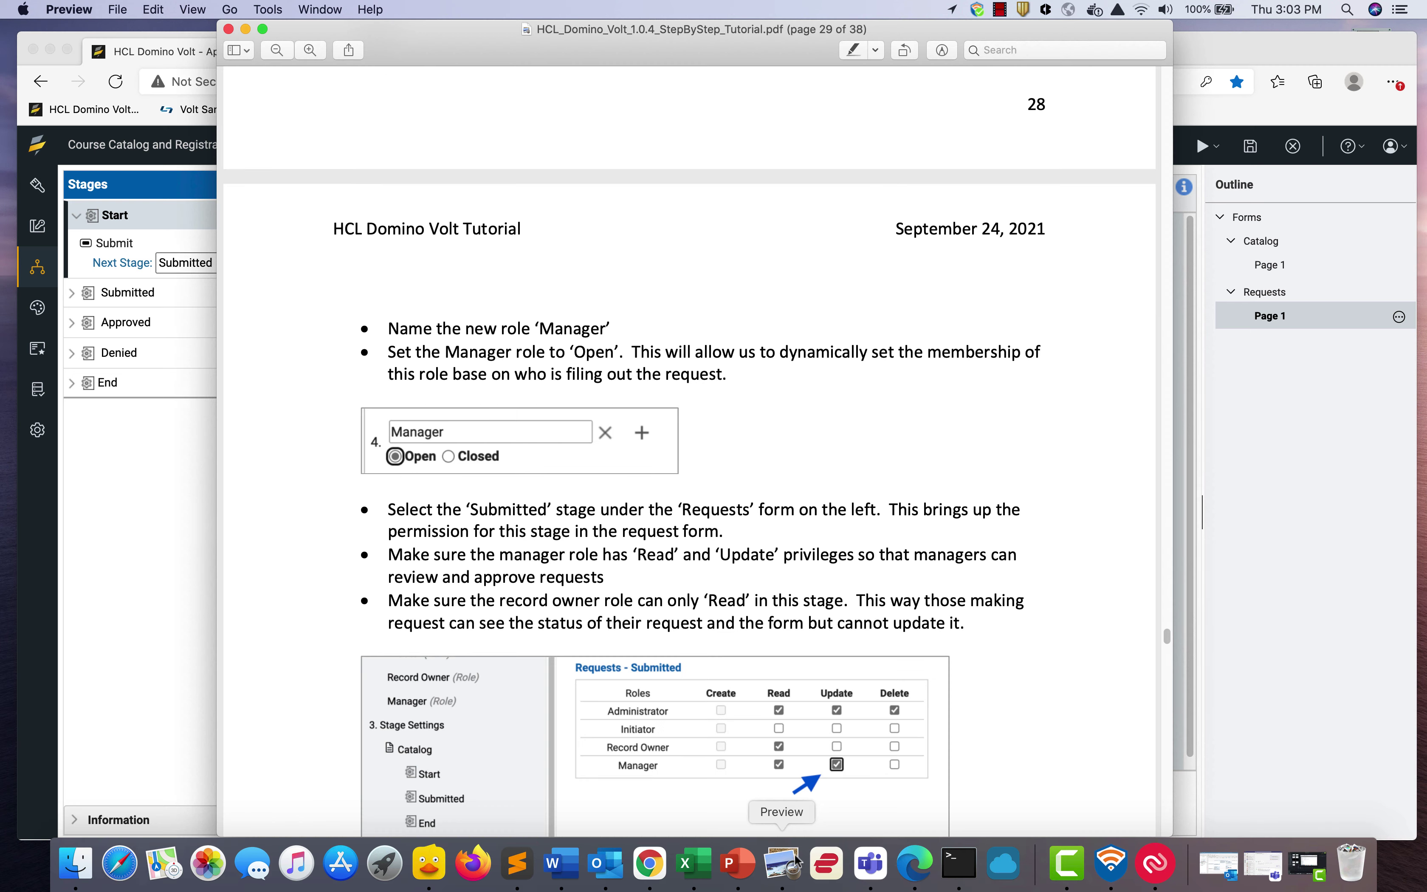
{"action": "scroll", "coordinate": [1089, 537], "scroll_direction": "up", "scroll_amount": 3}
{"action": "scroll", "coordinate": [1089, 537], "scroll_direction": "down", "scroll_amount": 12}
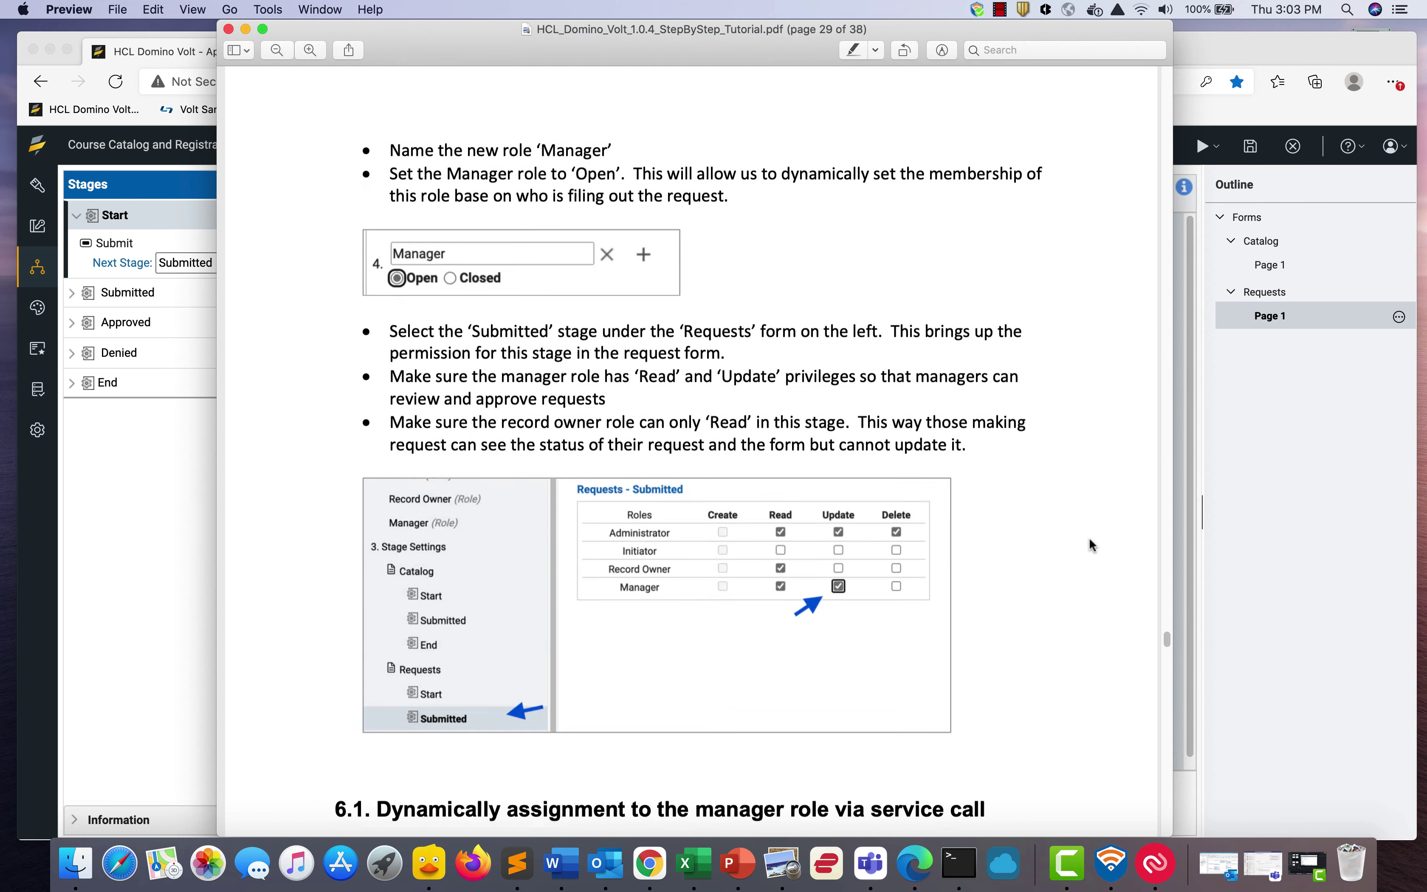
{"action": "scroll", "coordinate": [1089, 537], "scroll_direction": "down", "scroll_amount": 6}
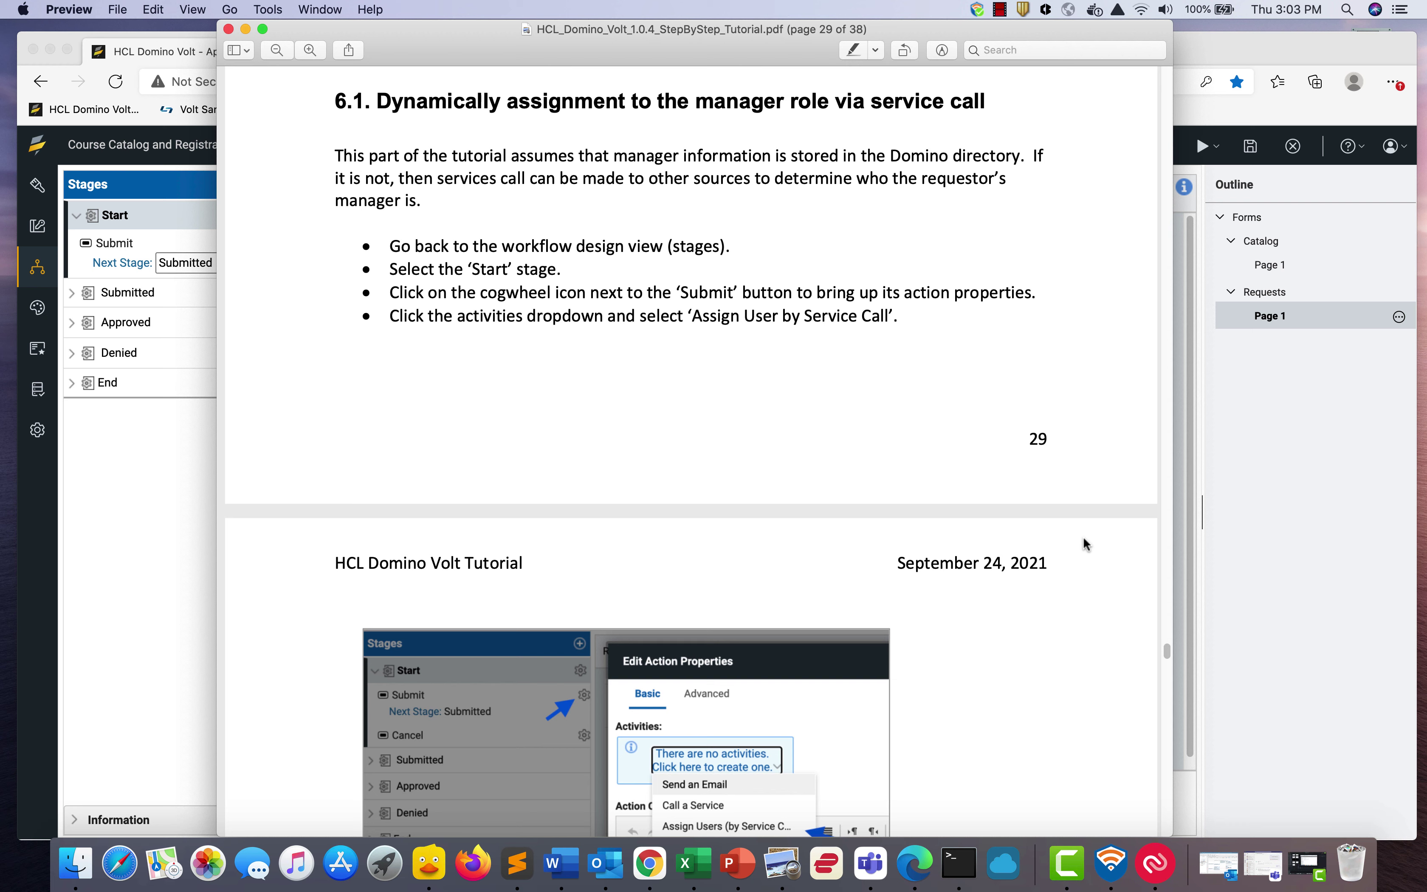
{"action": "left_click", "coordinate": [127, 667]}
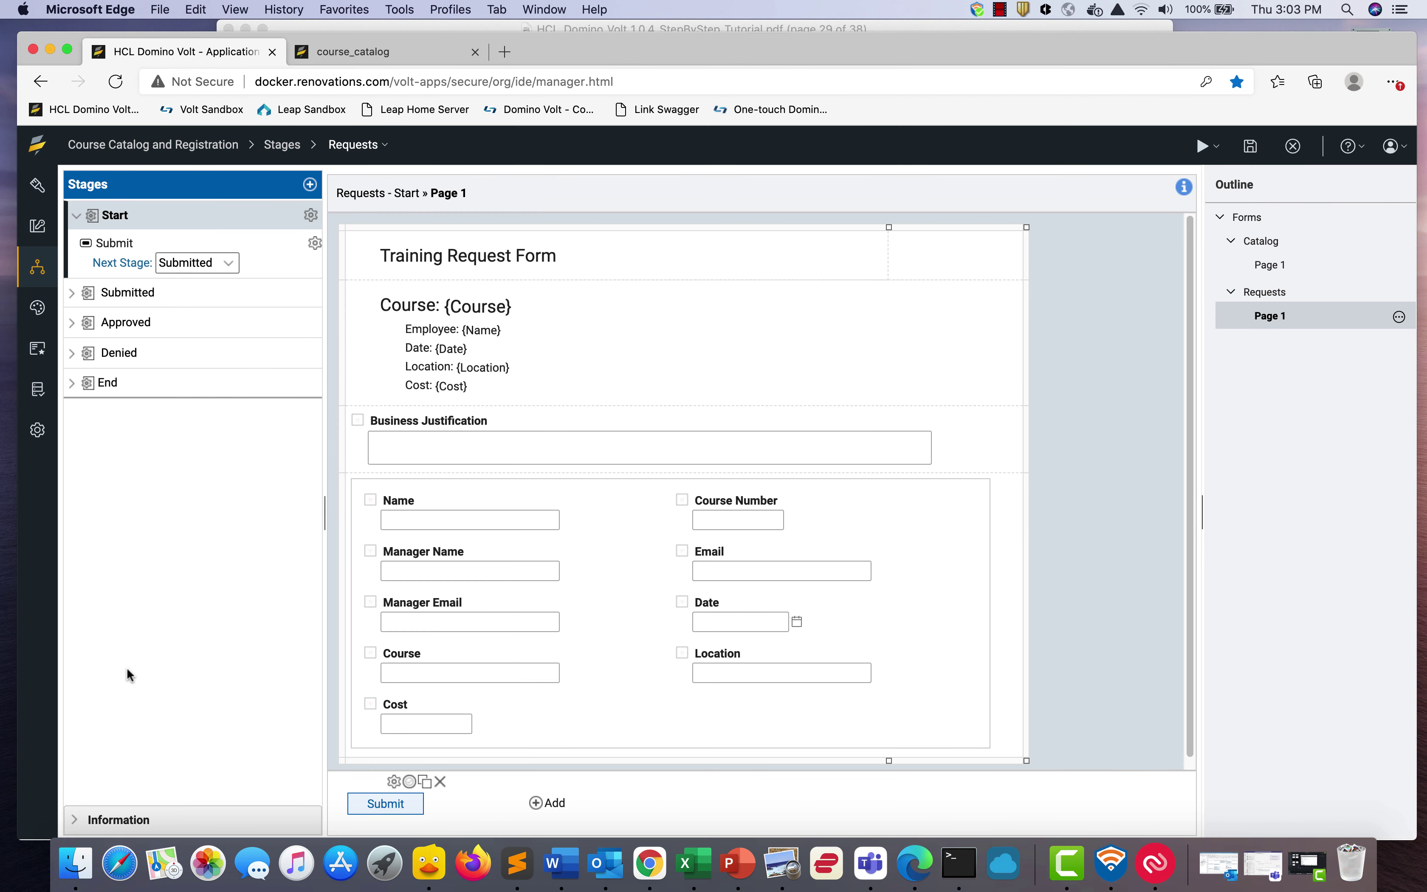
Add an Assign Users (by Service Call) activity to the Start stage's Submit action, using Get User By Identifier from the Domino Directory
{"action": "left_click", "coordinate": [315, 244]}
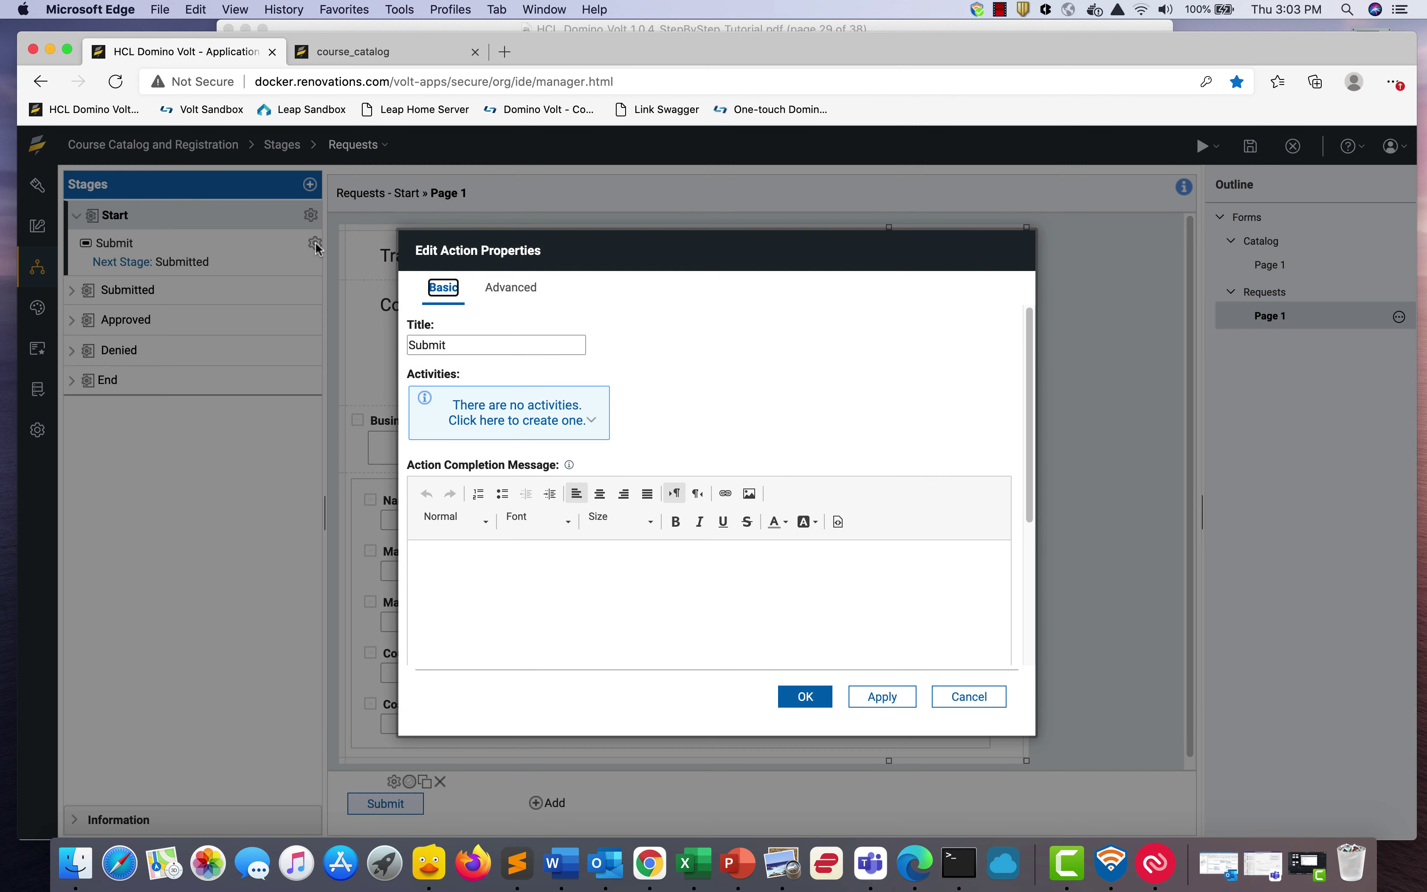
{"action": "left_click", "coordinate": [592, 430]}
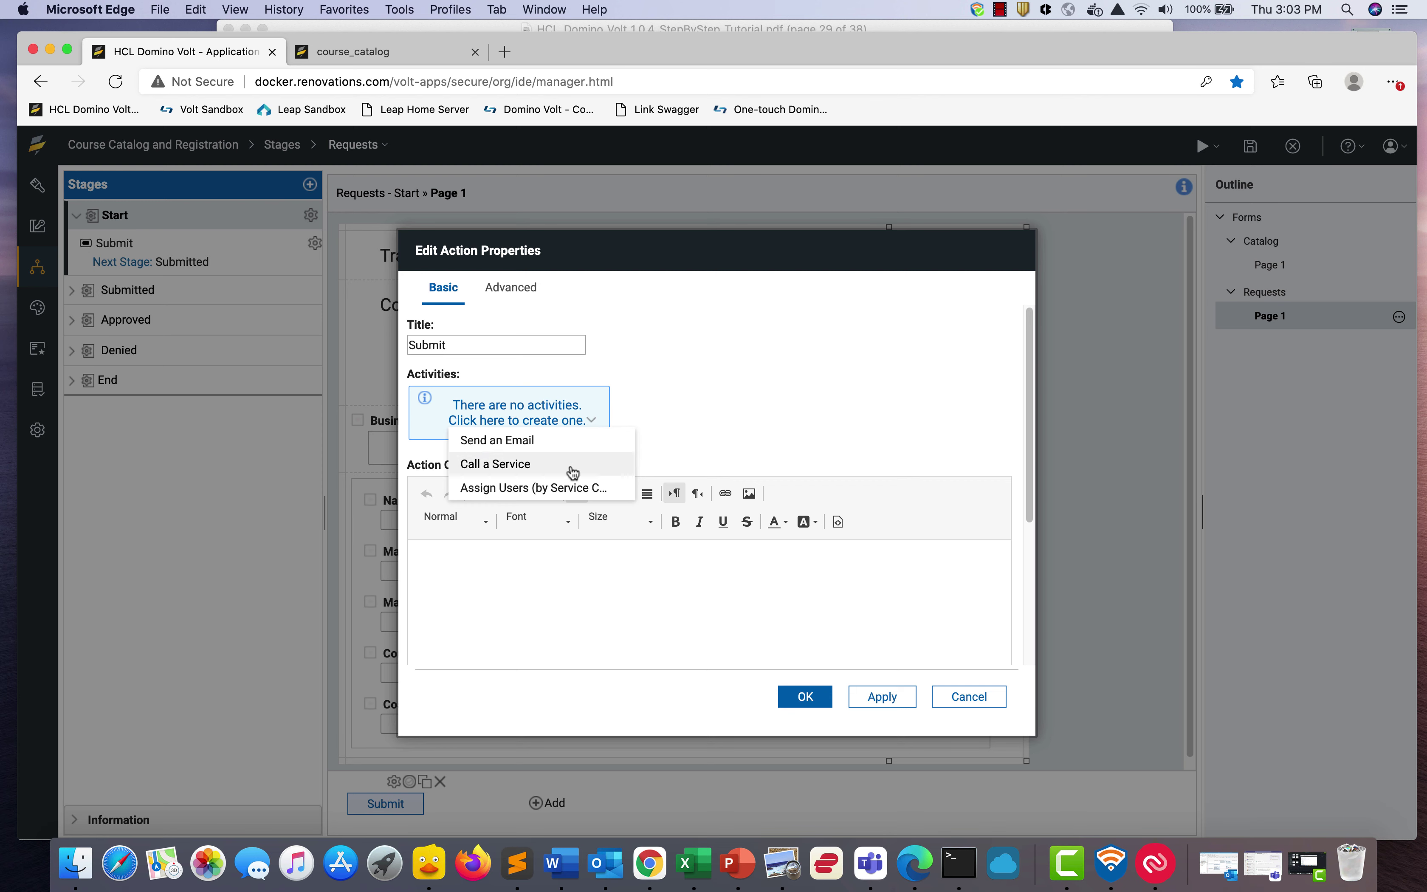
{"action": "left_click", "coordinate": [555, 489]}
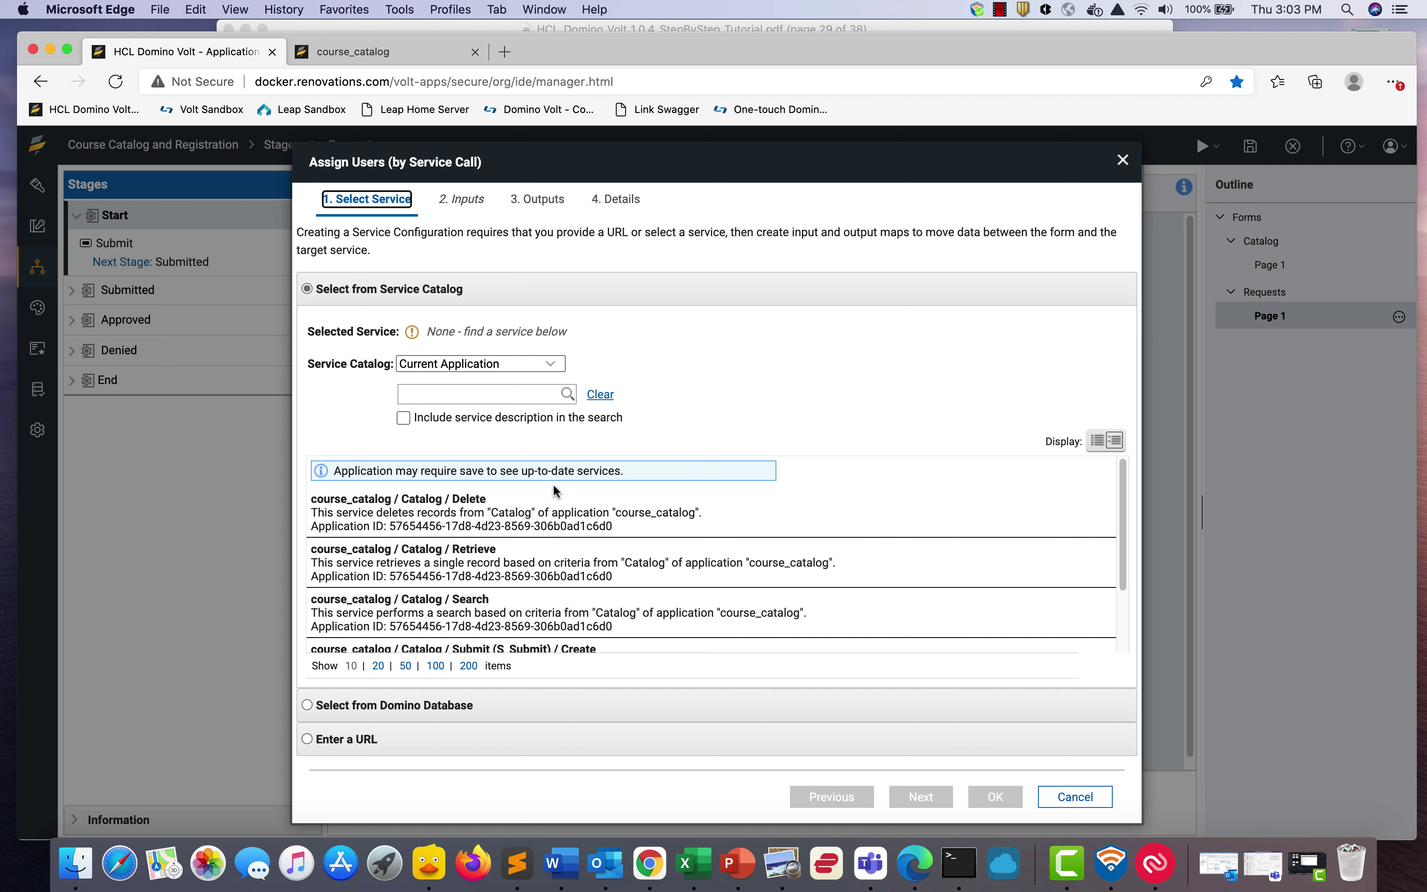
{"action": "left_click", "coordinate": [475, 362]}
{"action": "left_click", "coordinate": [462, 400]}
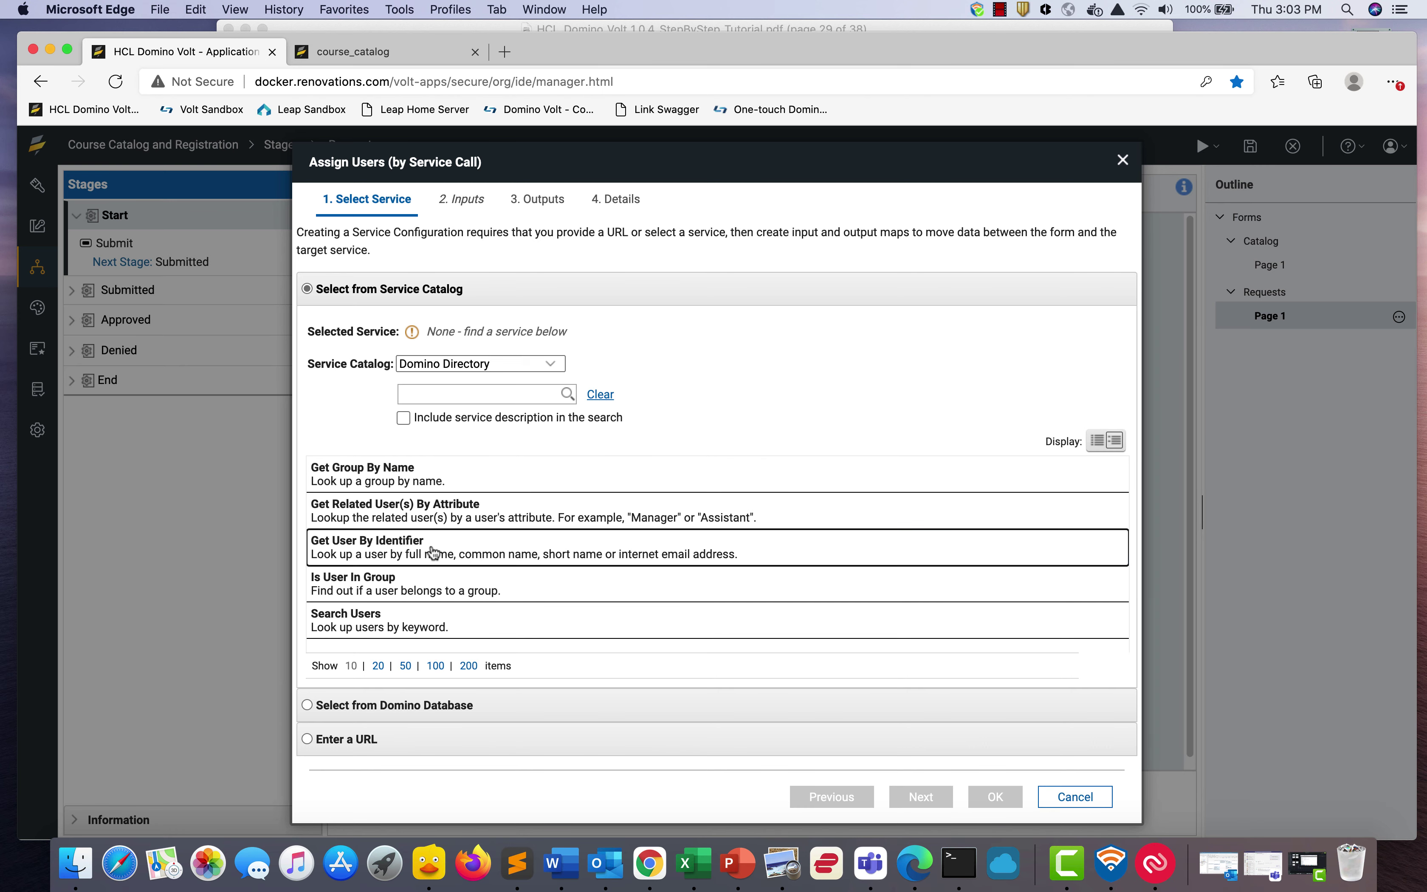
{"action": "left_click", "coordinate": [433, 552]}
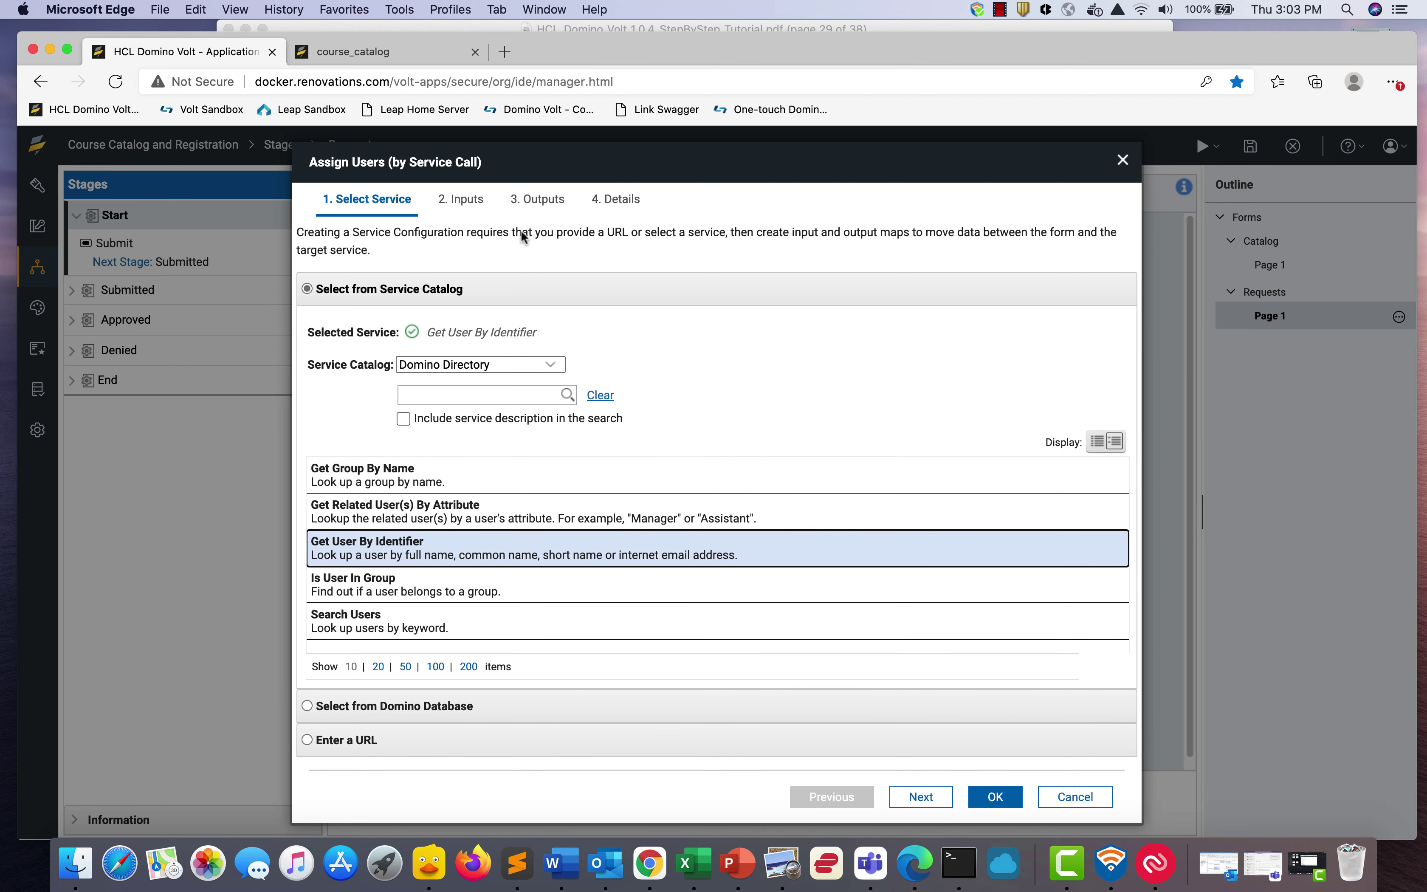
Map the Manager Name field of the Requests form to the service's User Name or Email input
{"action": "left_click", "coordinate": [470, 201]}
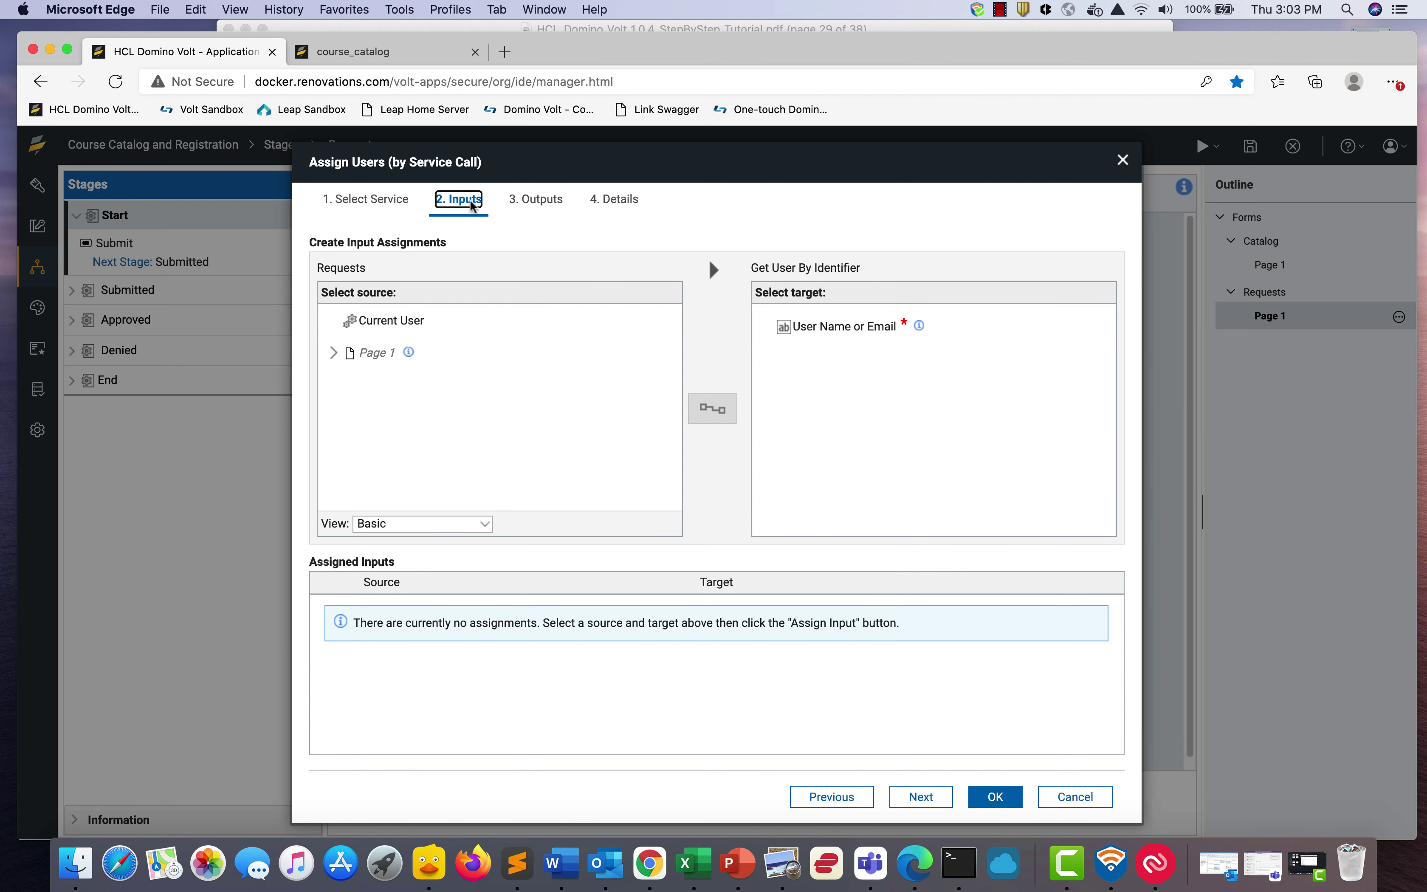
{"action": "left_click", "coordinate": [333, 353]}
{"action": "left_click", "coordinate": [346, 417]}
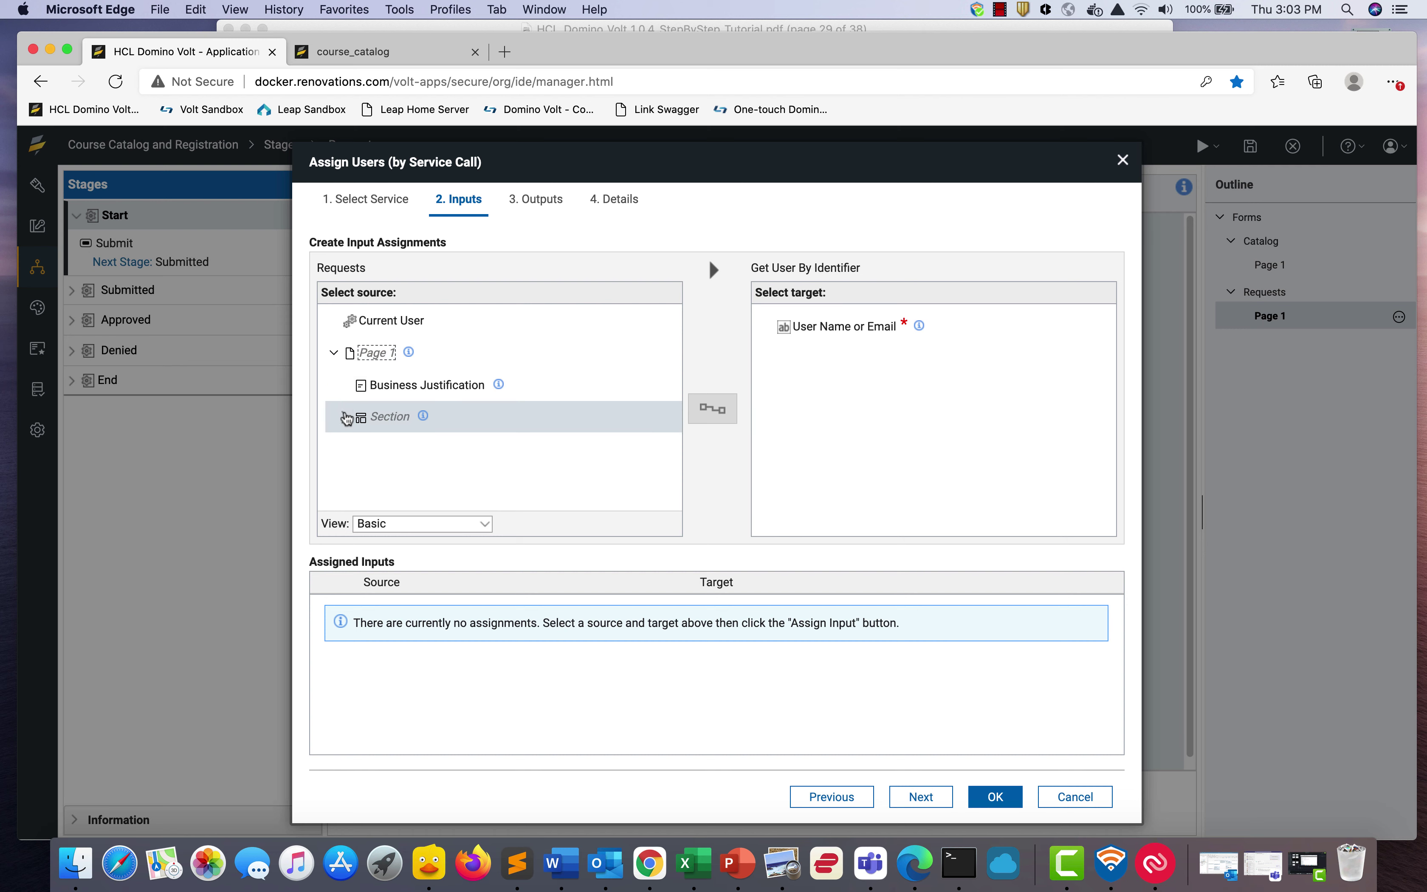
{"action": "left_click", "coordinate": [347, 417]}
{"action": "scroll", "coordinate": [455, 472], "scroll_direction": "down", "scroll_amount": 2}
{"action": "left_click", "coordinate": [454, 443]}
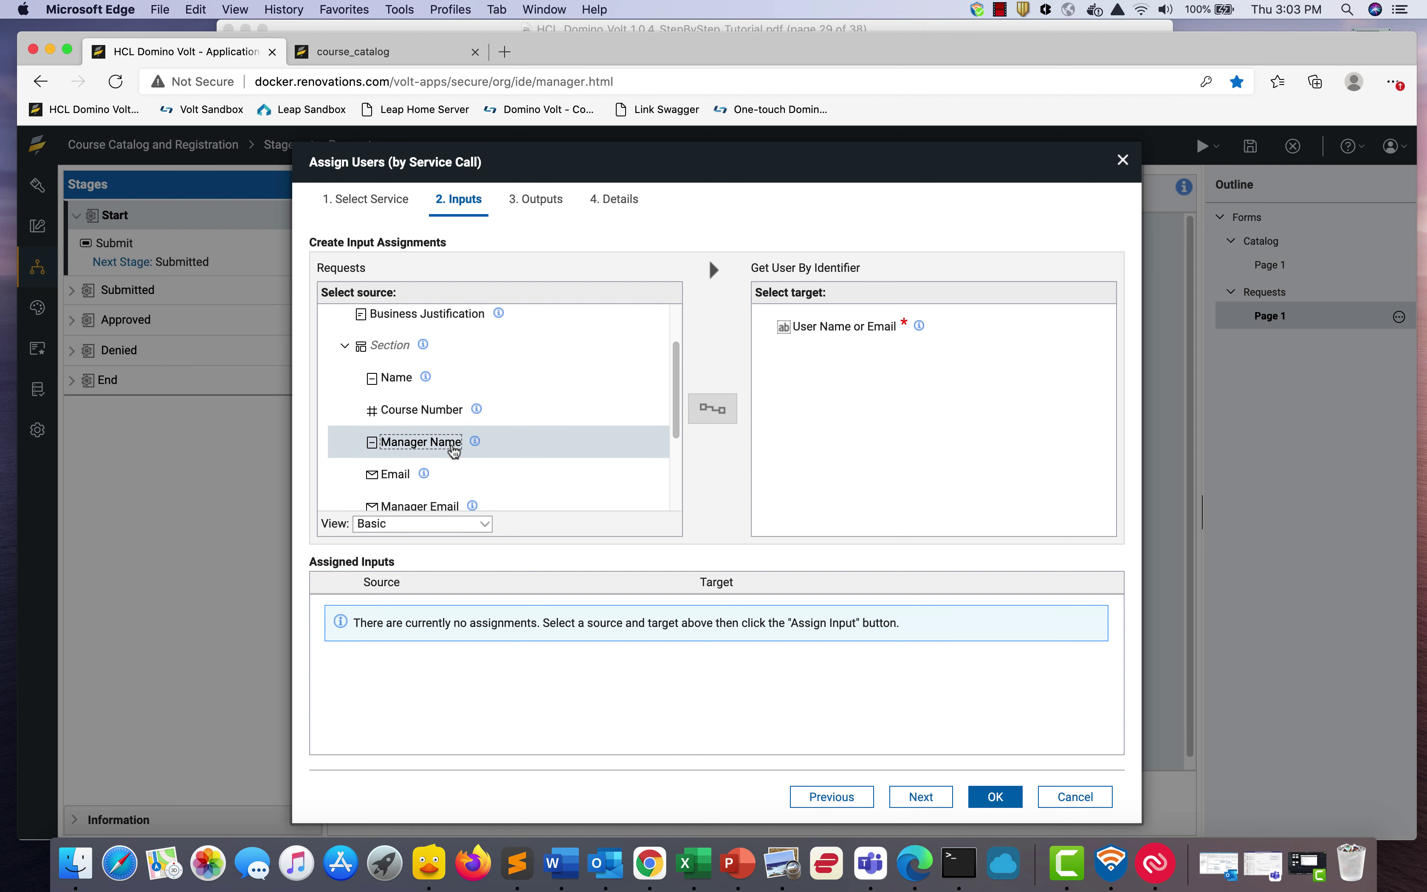
{"action": "left_click", "coordinate": [813, 328]}
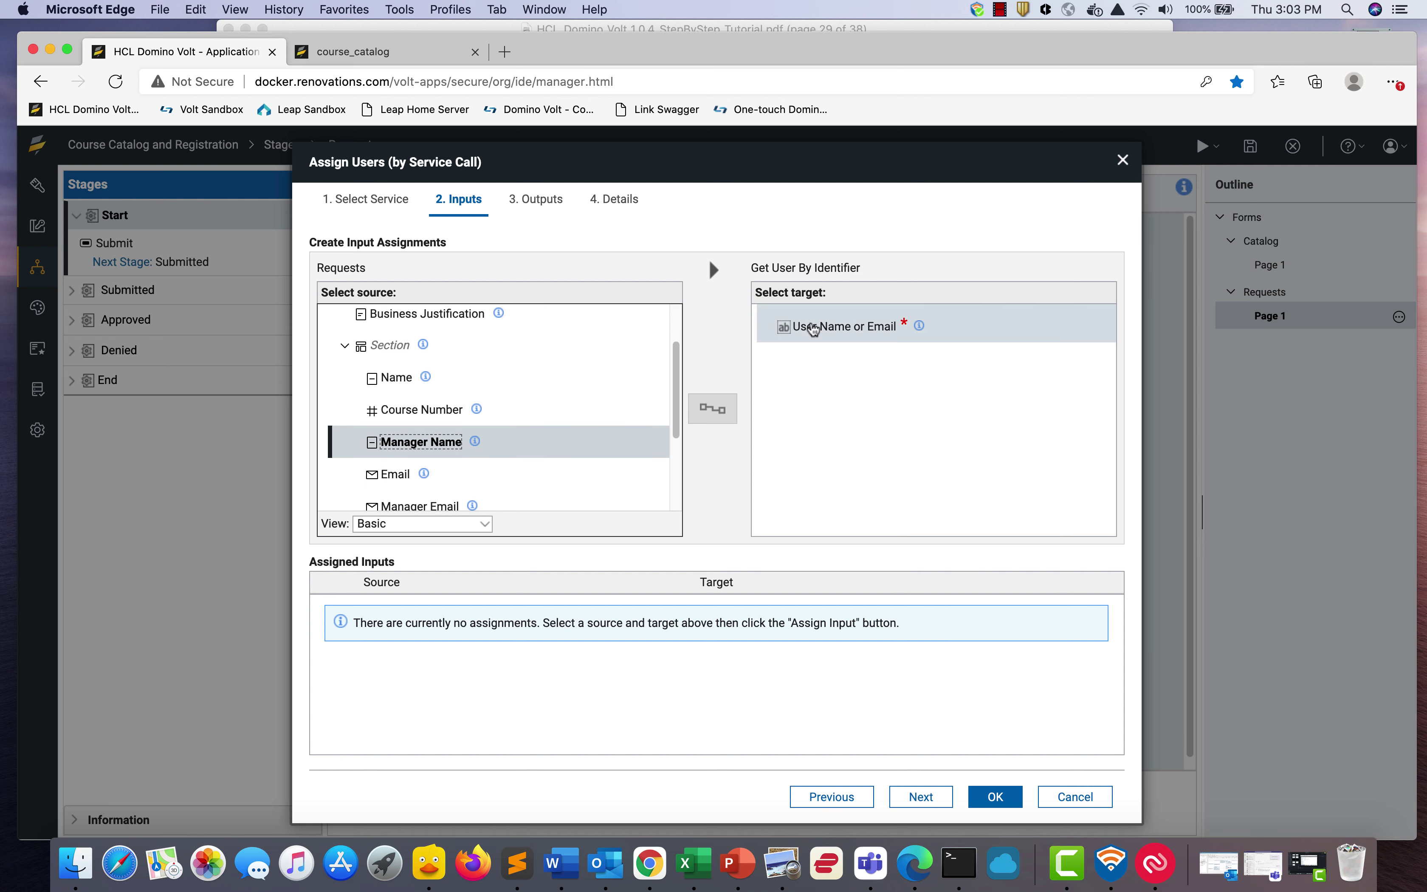
{"action": "left_click", "coordinate": [713, 409]}
Map the service's Internet Email output to the Manager role's Members and confirm the service configuration
{"action": "left_click", "coordinate": [535, 199]}
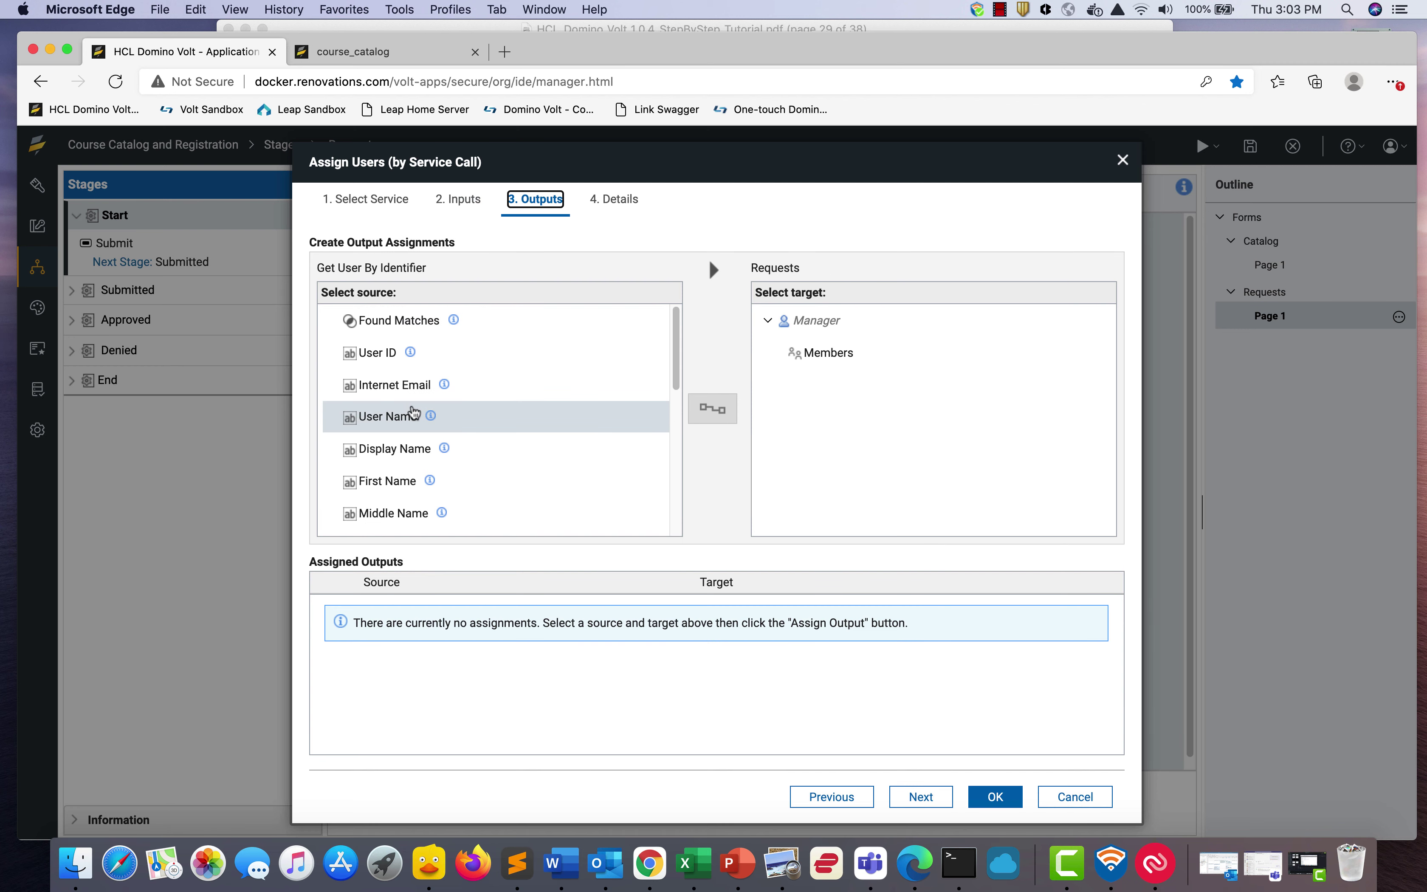
{"action": "scroll", "coordinate": [412, 413], "scroll_direction": "down", "scroll_amount": 5}
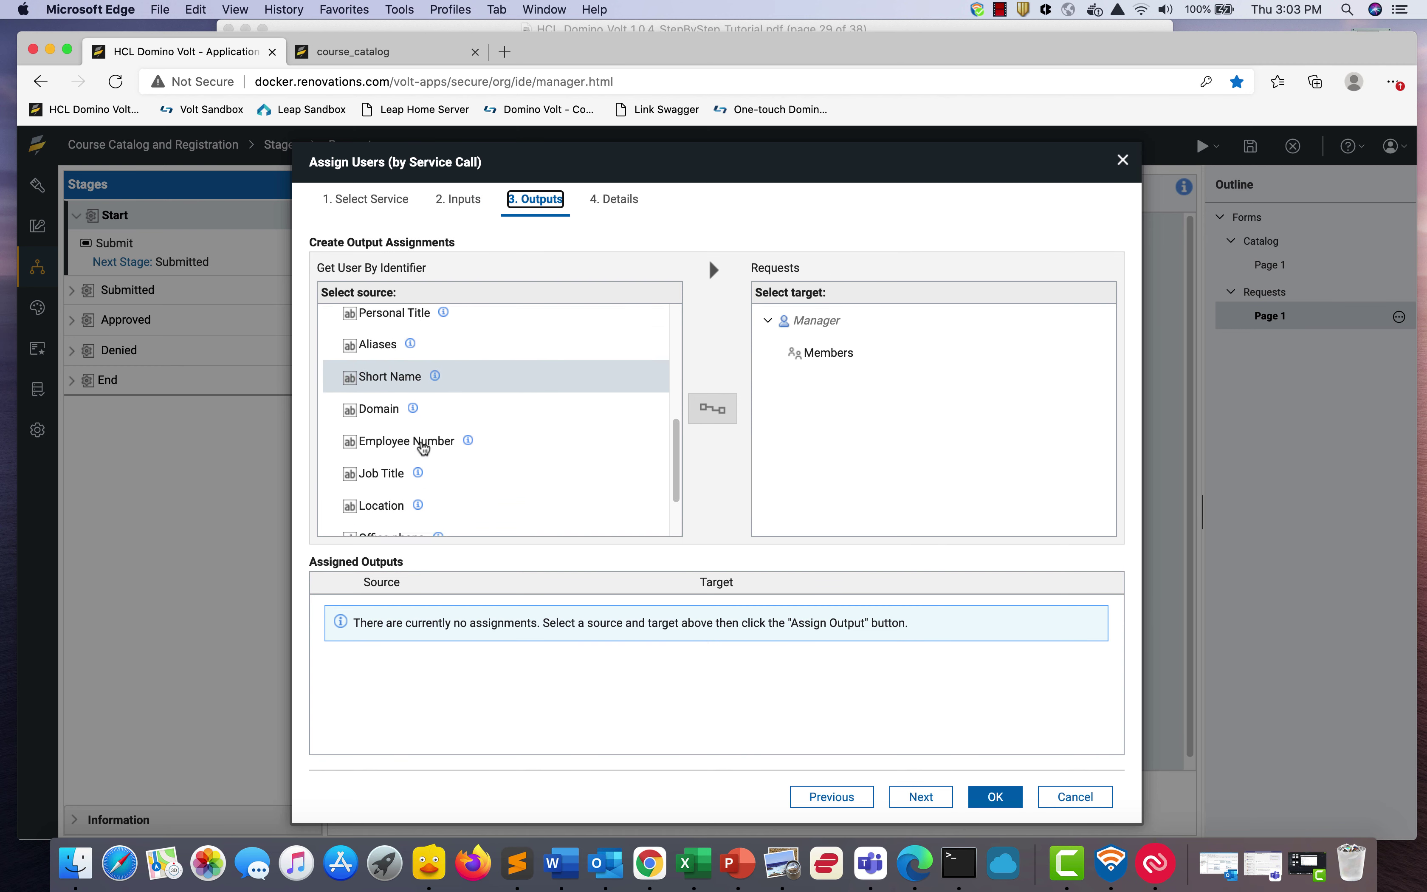
{"action": "scroll", "coordinate": [418, 466], "scroll_direction": "down", "scroll_amount": 3}
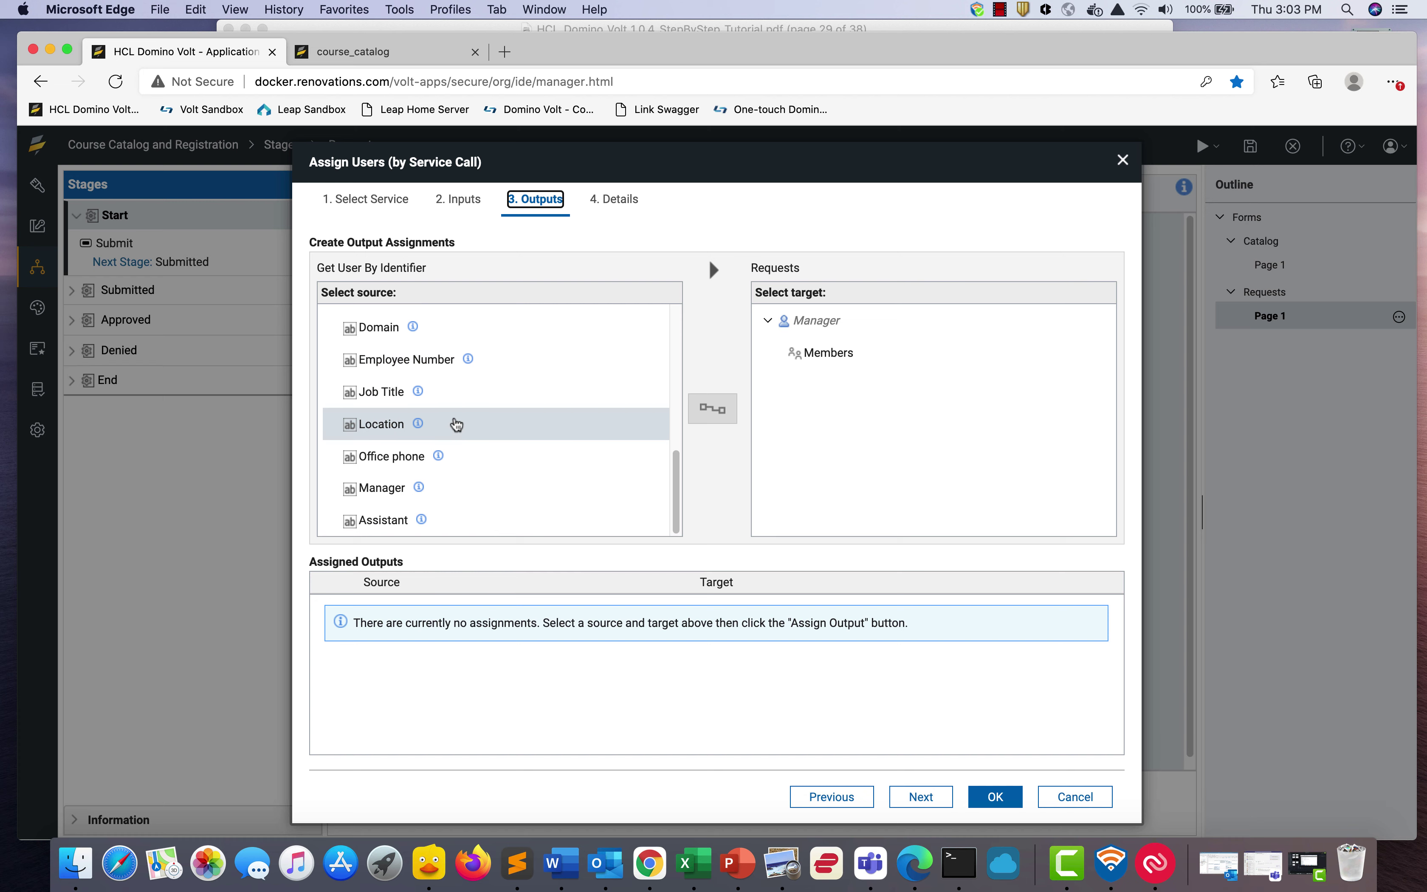
{"action": "scroll", "coordinate": [436, 401], "scroll_direction": "up", "scroll_amount": 8}
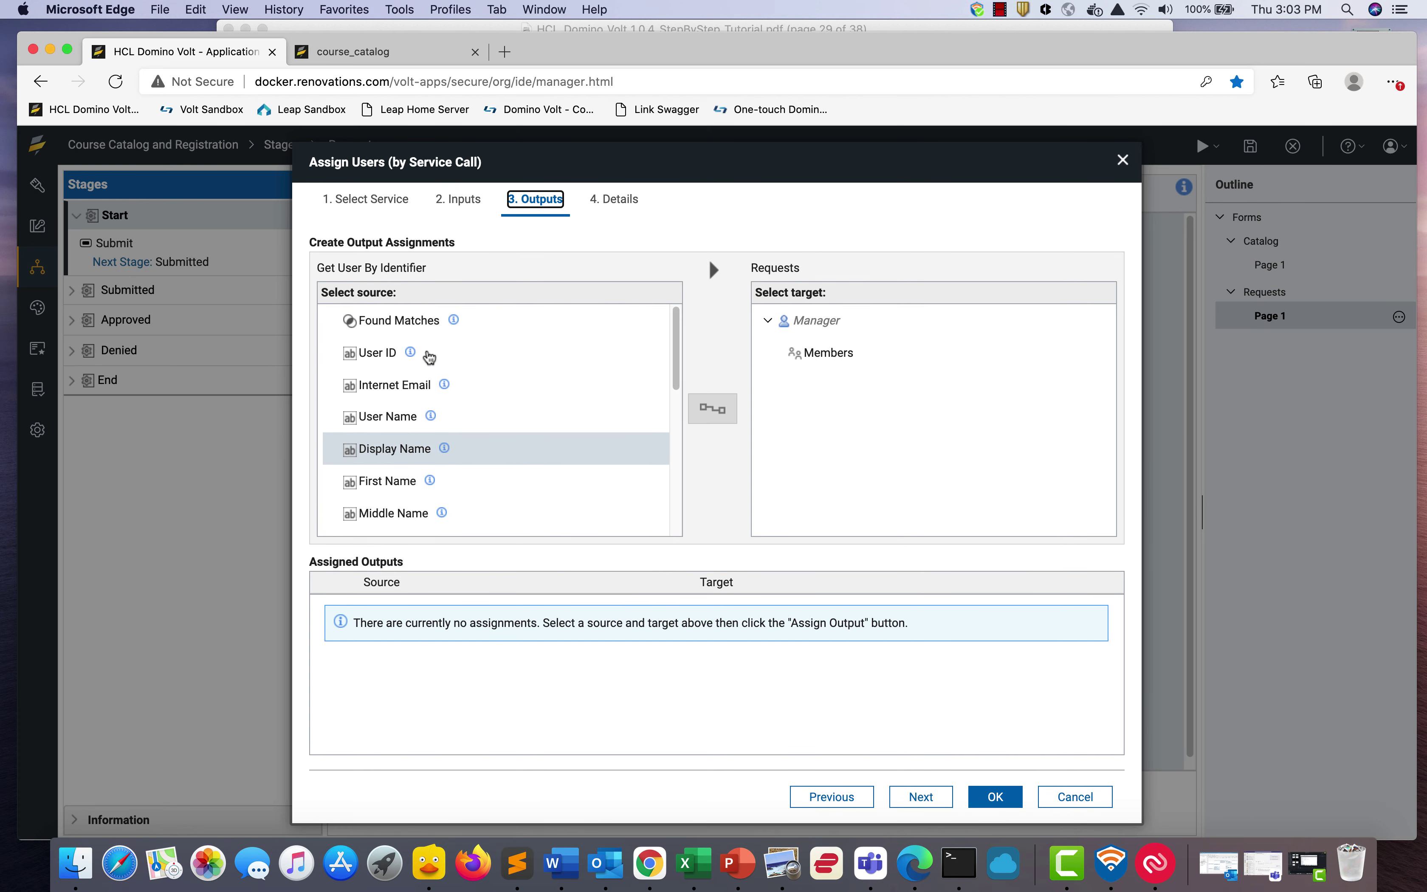
{"action": "left_click", "coordinate": [414, 385]}
{"action": "left_click", "coordinate": [789, 357]}
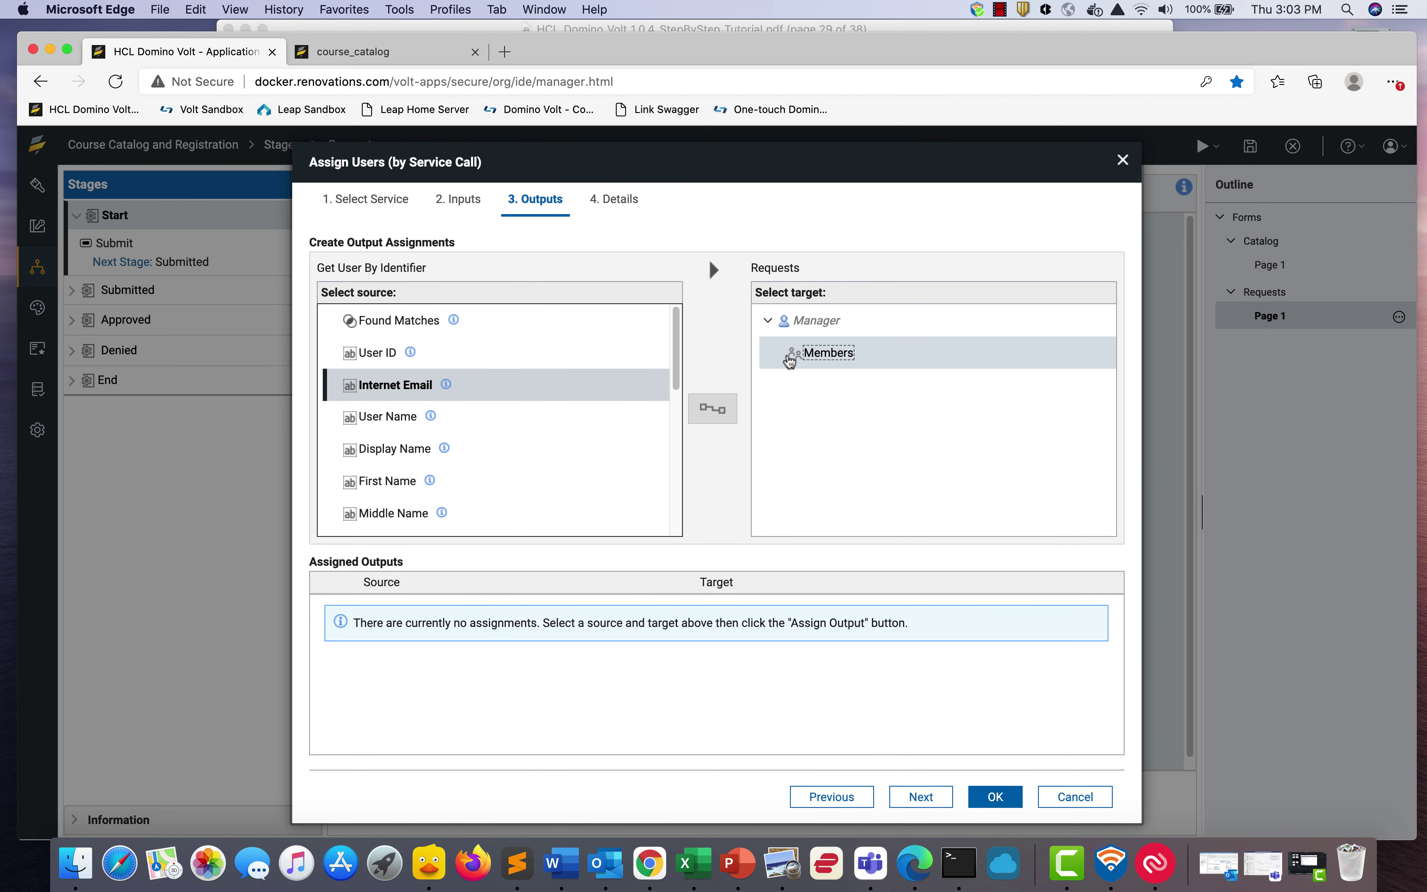
{"action": "left_click", "coordinate": [712, 408]}
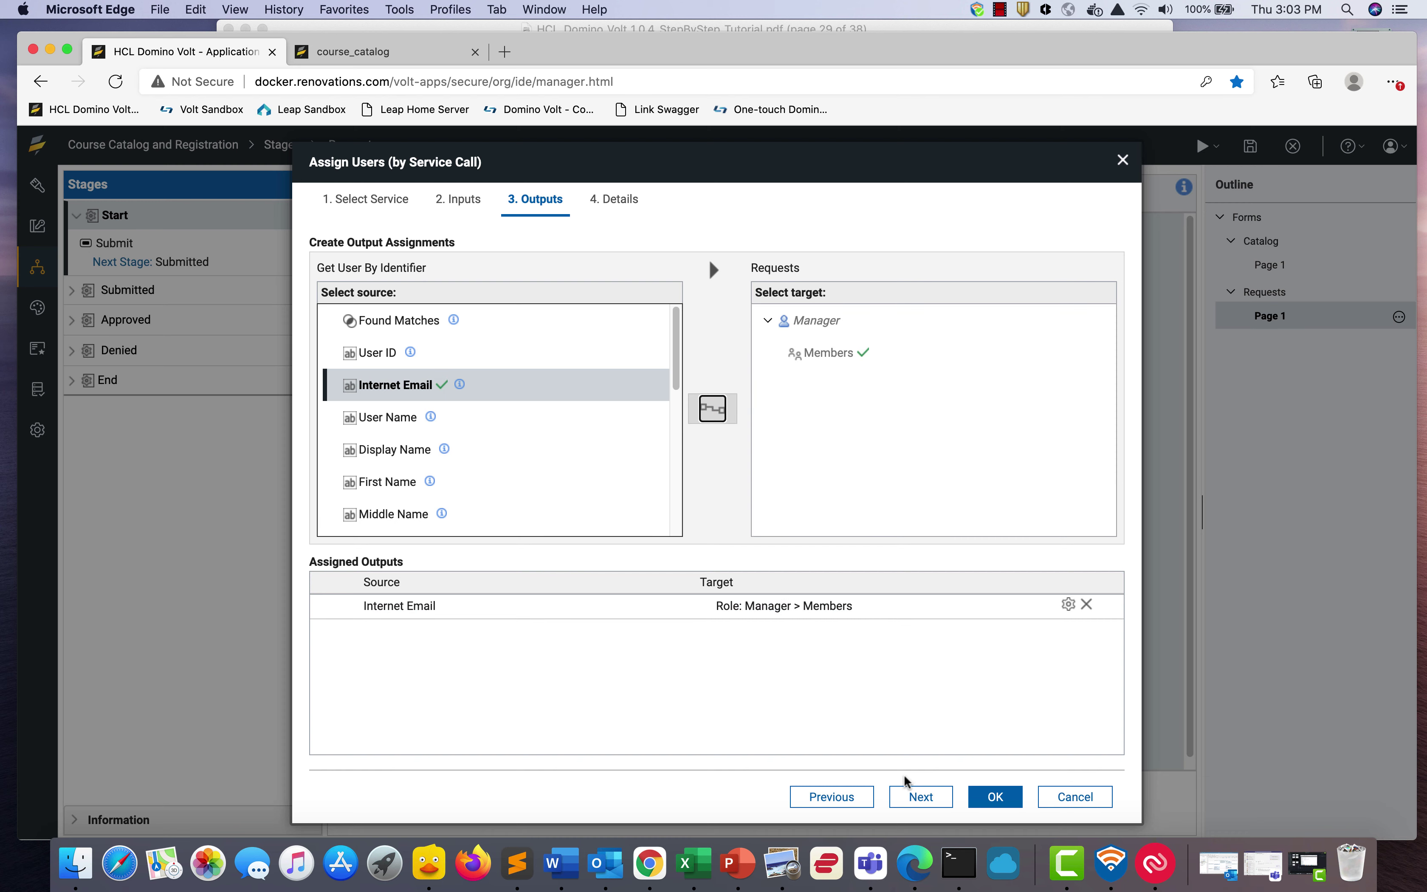
{"action": "left_click", "coordinate": [1004, 791]}
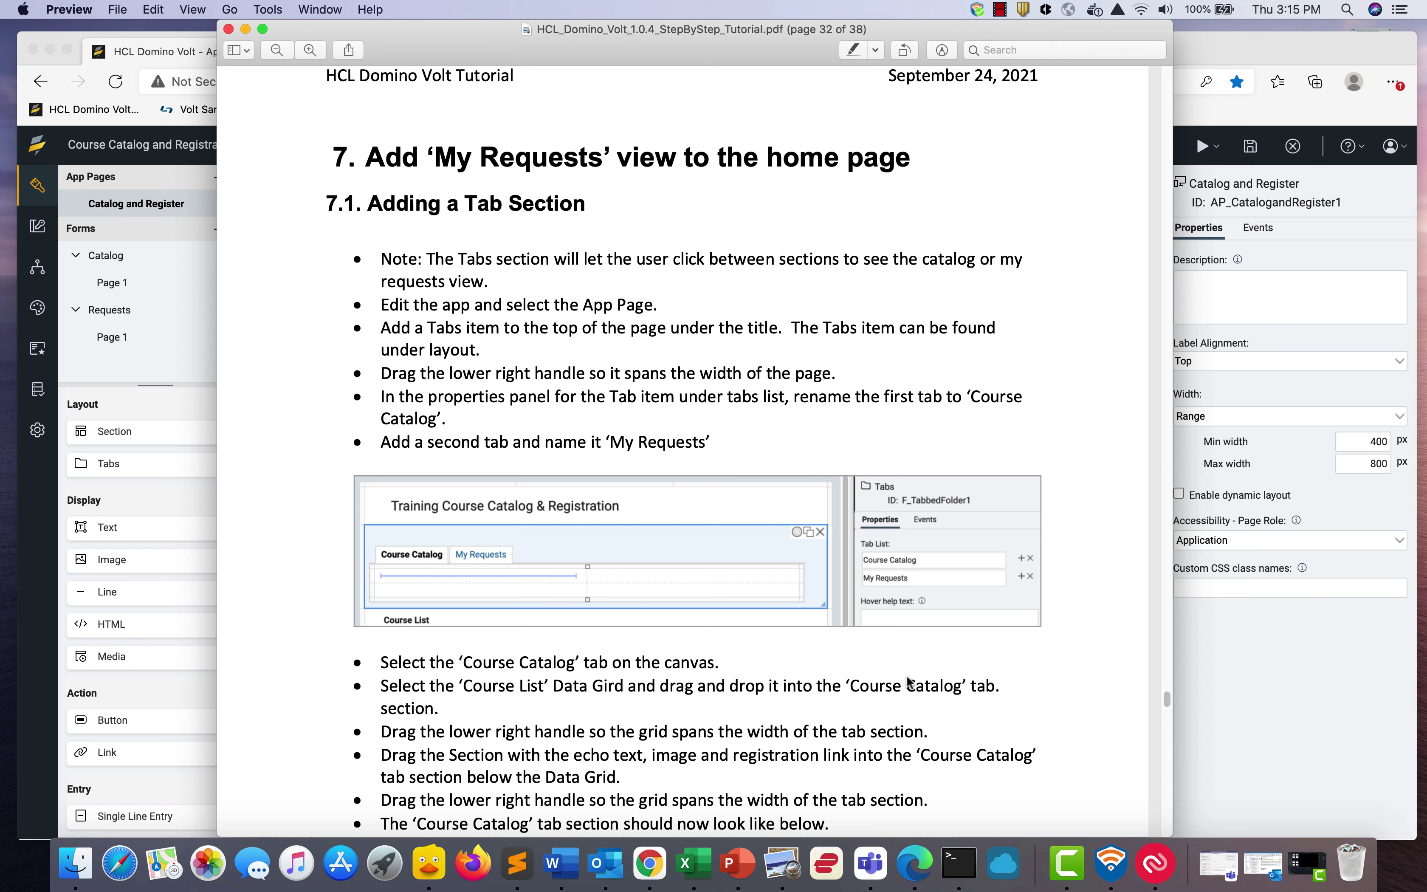
Add a Tabs item between the title and the Course List on the Catalog and Register page, naming its first tab Catalog
{"action": "left_click", "coordinate": [1223, 675]}
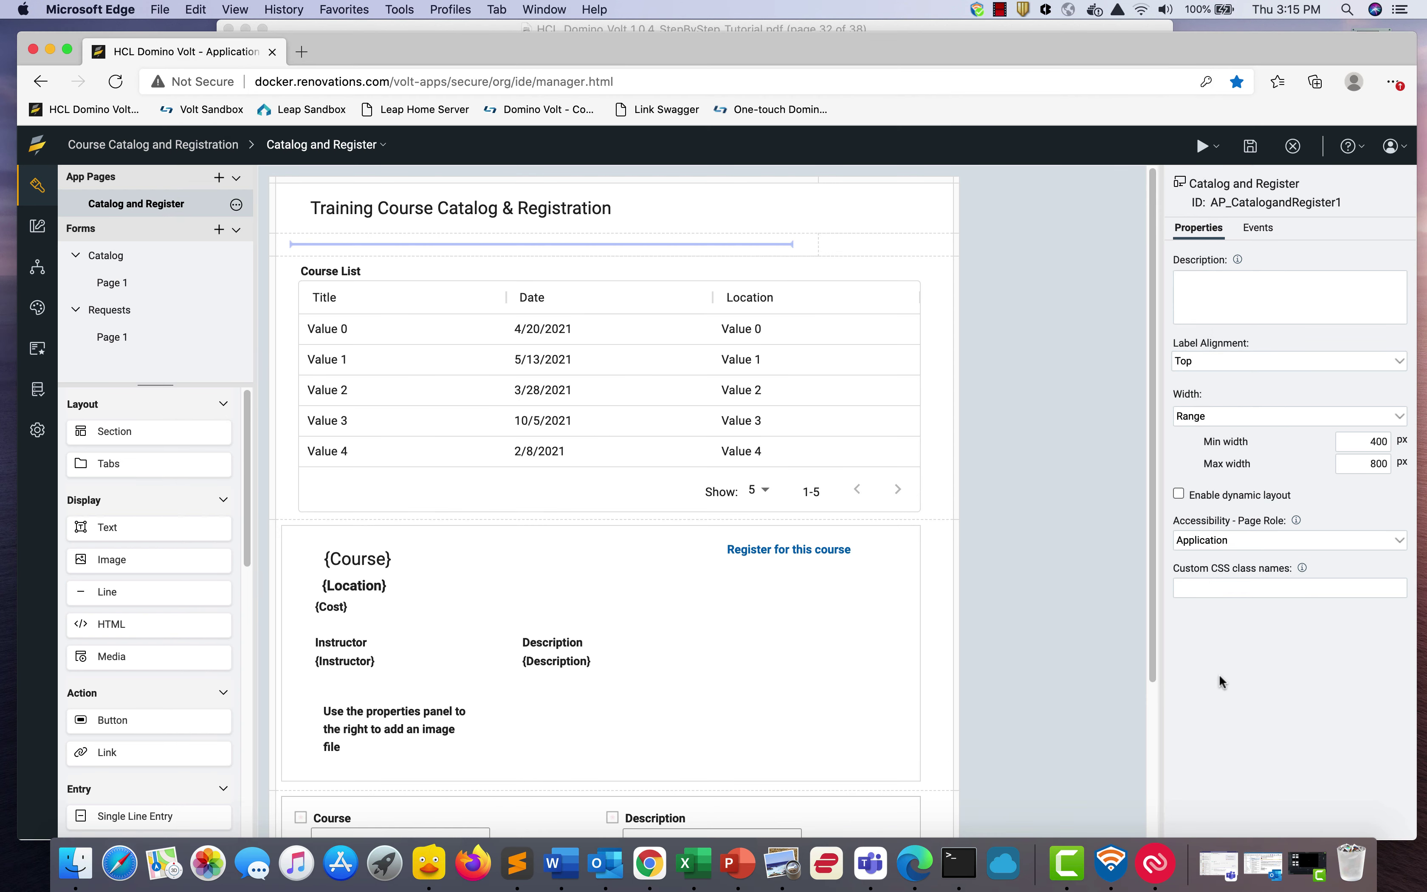
{"action": "left_click_drag", "start_coordinate": [143, 465], "coordinate": [490, 250]}
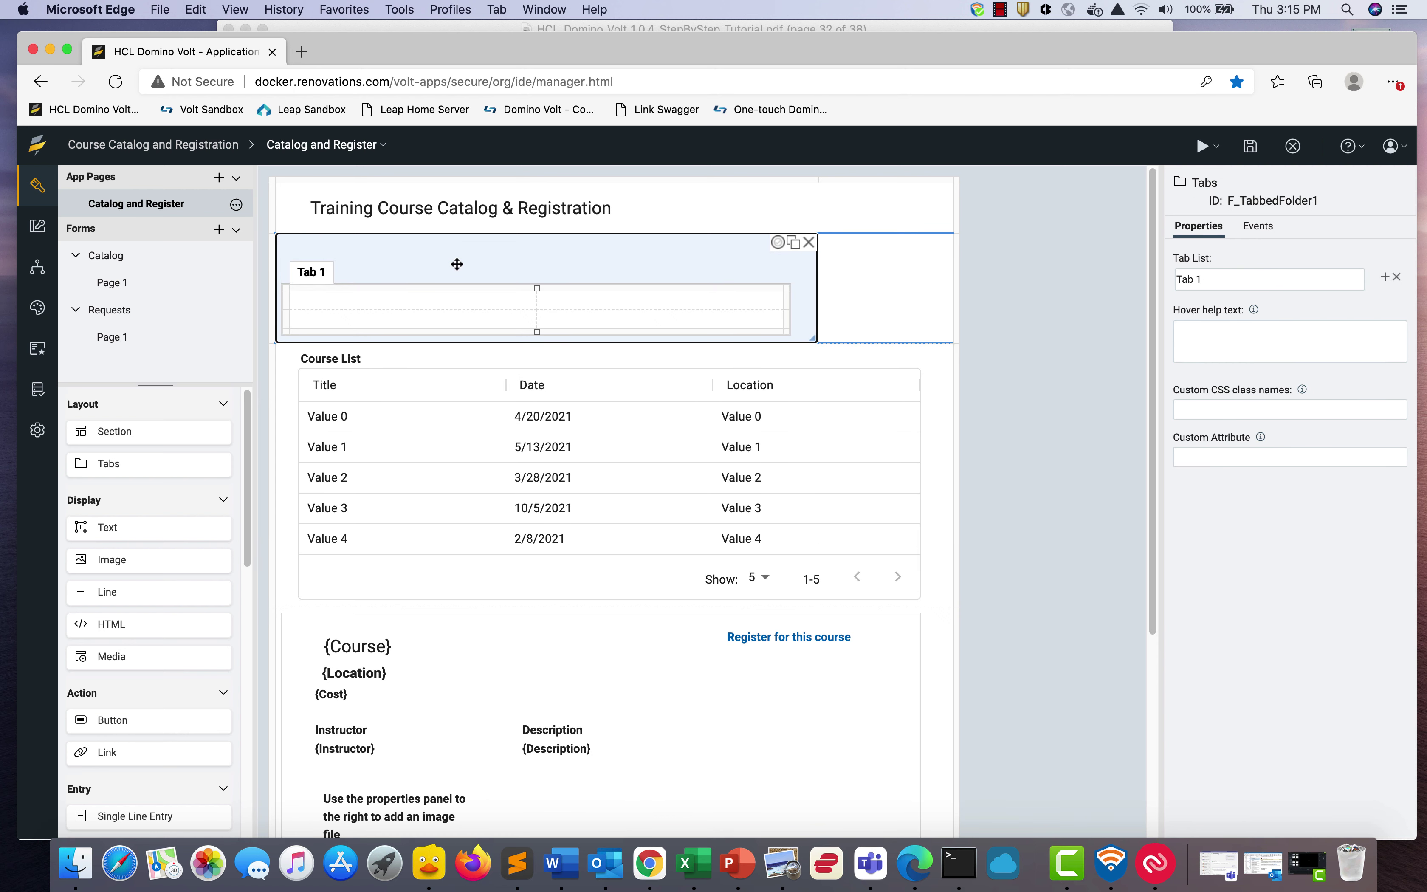
{"action": "left_click_drag", "start_coordinate": [1236, 279], "coordinate": [1175, 276]}
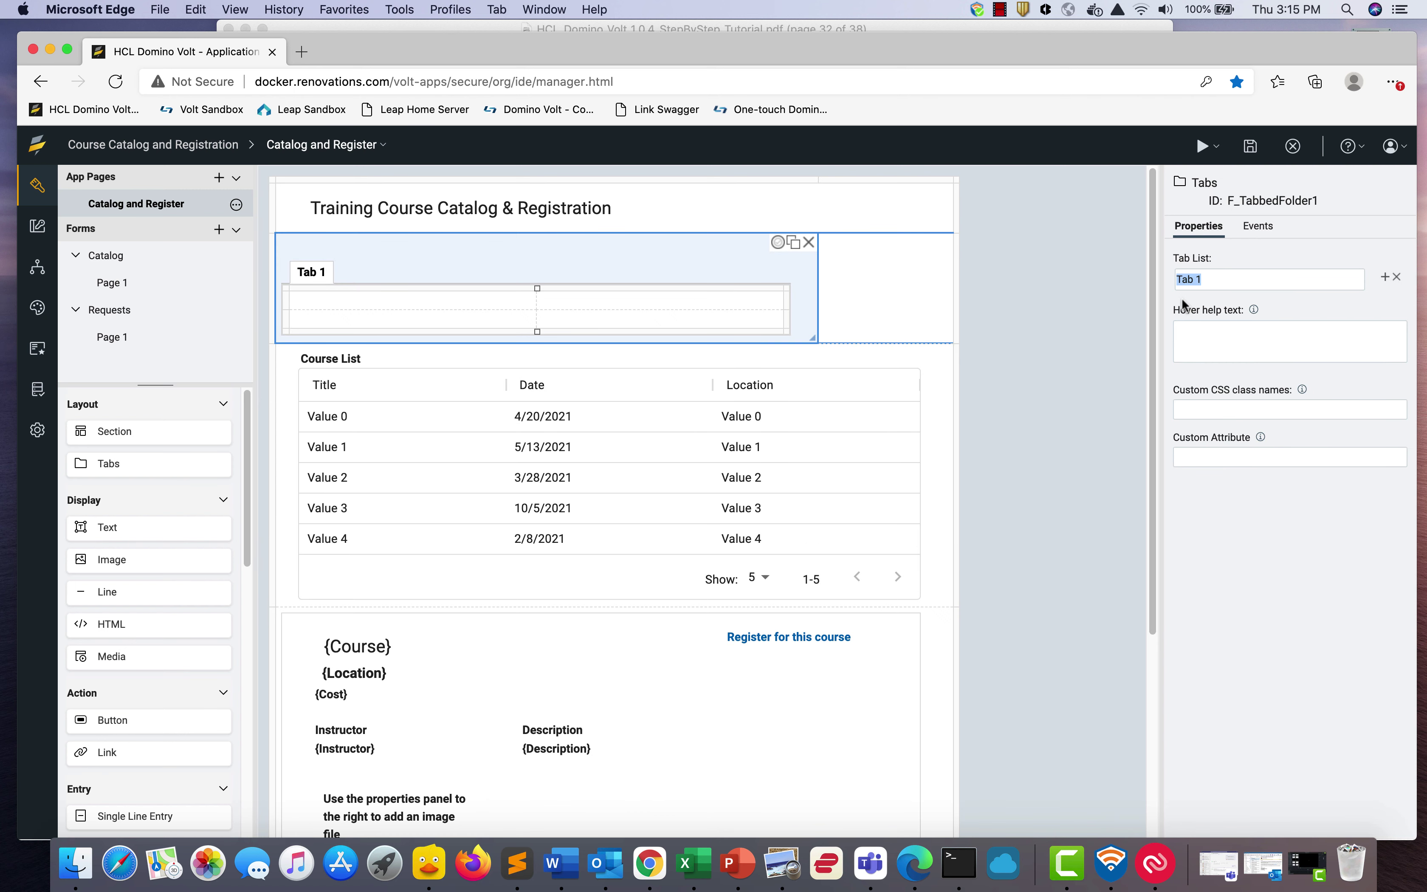
{"action": "type", "text": "Catalog"}
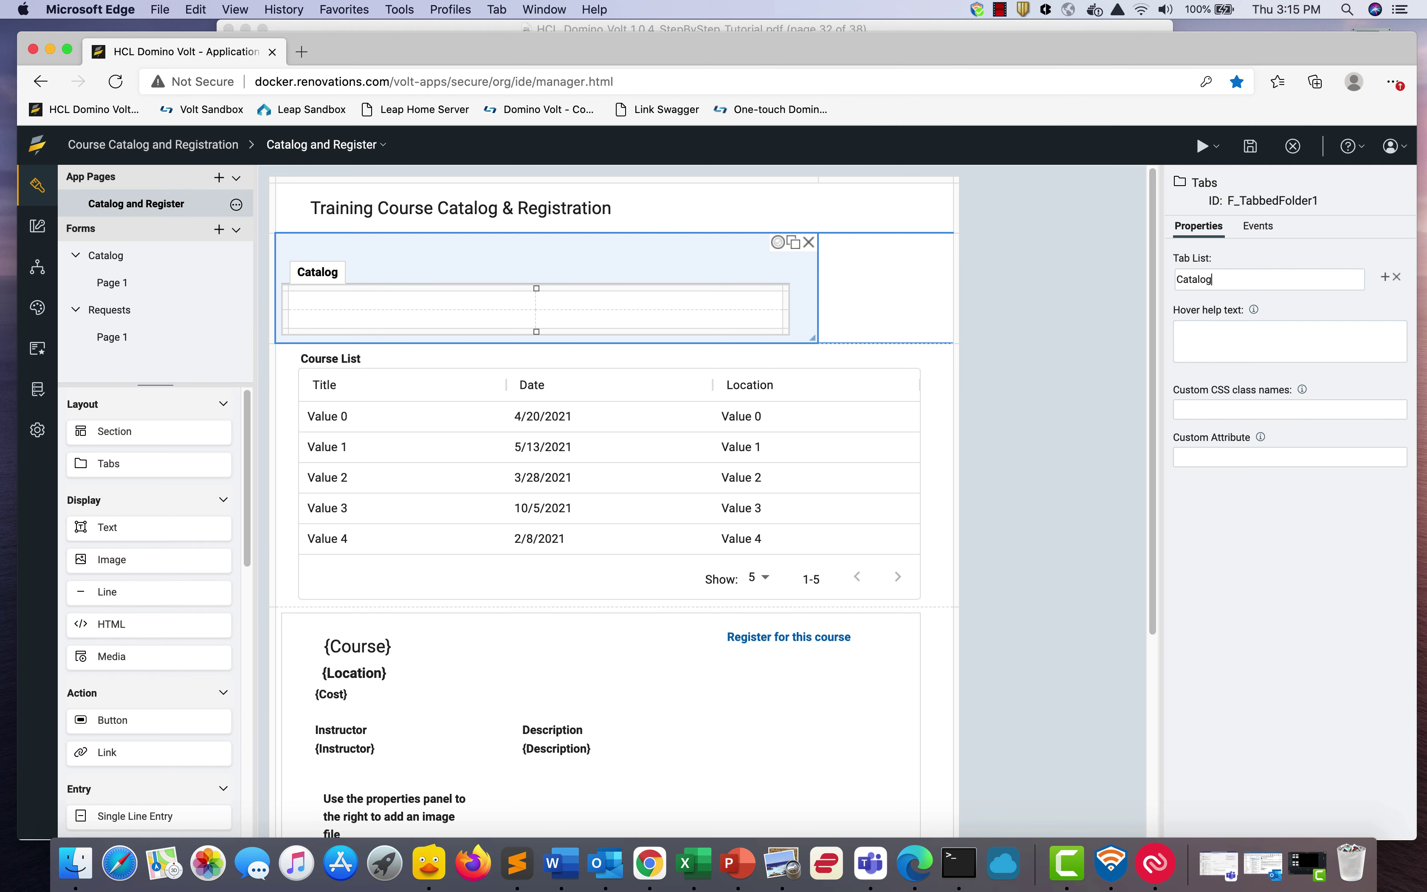
Add a second tab named My Requests and rename the first tab to Course Catalog
{"action": "left_click", "coordinate": [1384, 276]}
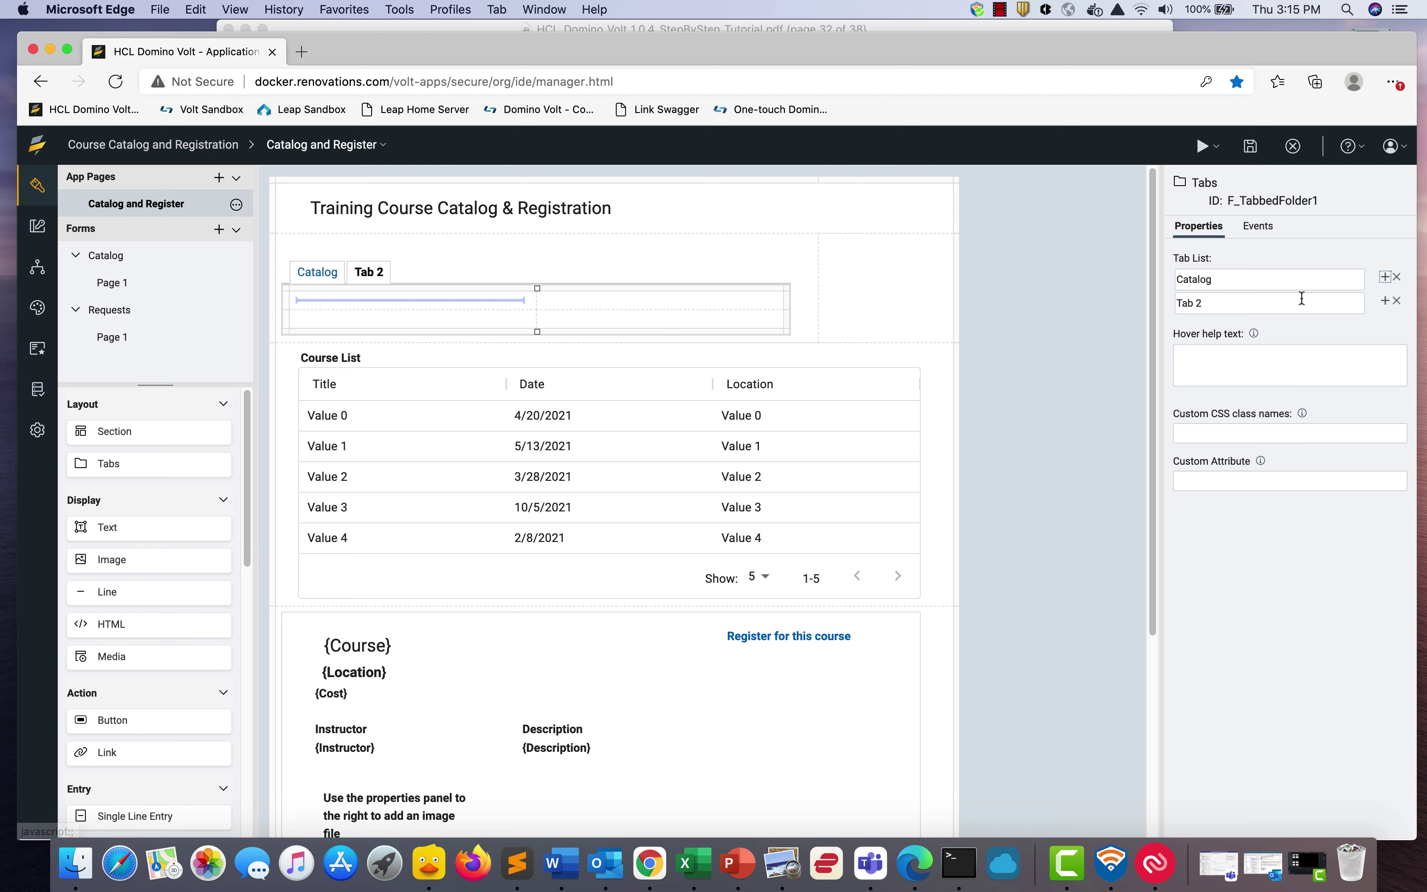
{"action": "type", "text": "My Req"}
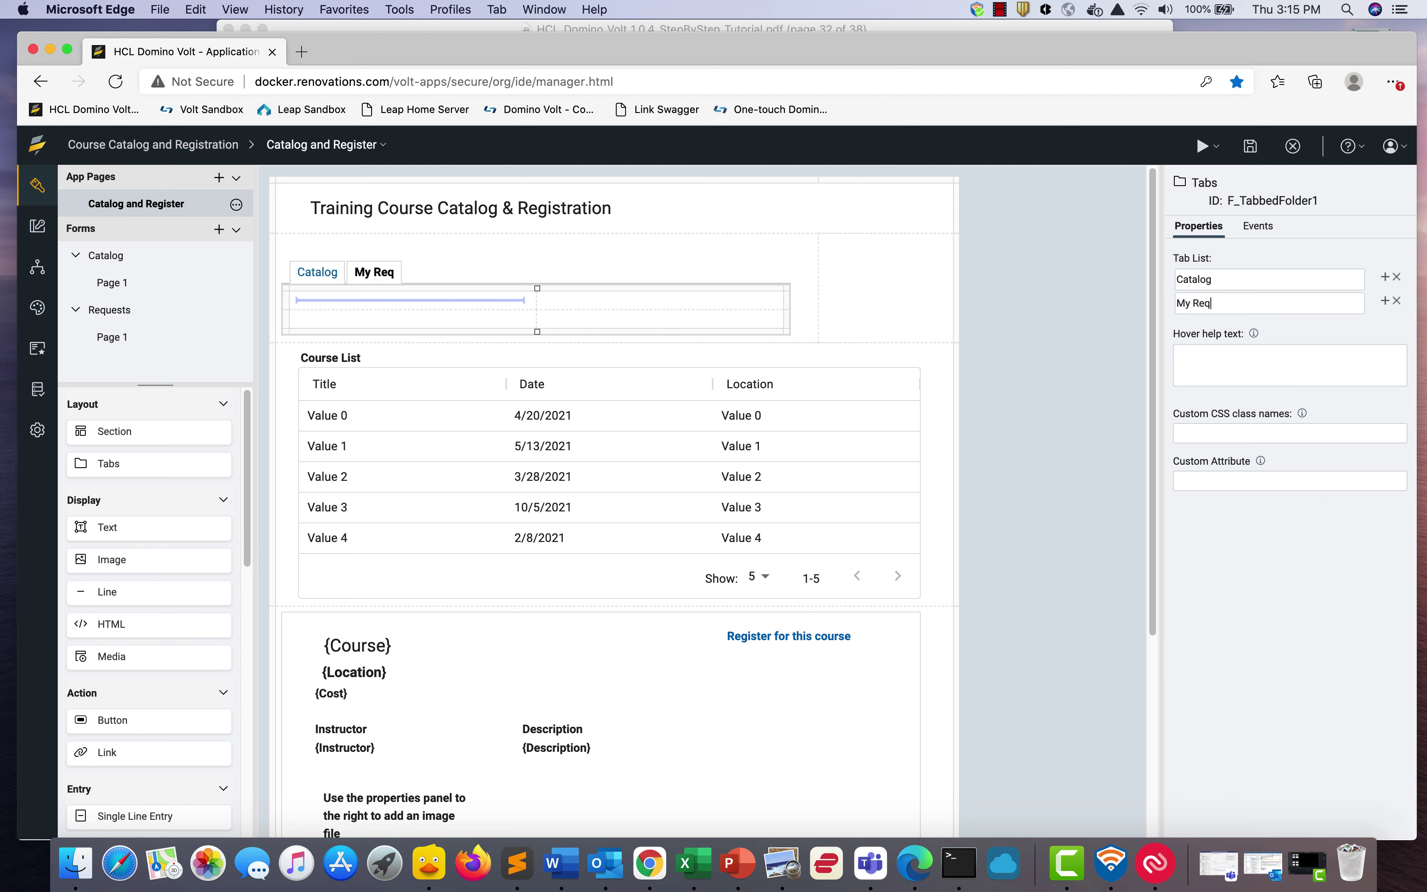
{"action": "type", "text": "uests"}
{"action": "left_click", "coordinate": [1177, 279]}
{"action": "type", "text": "Course"}
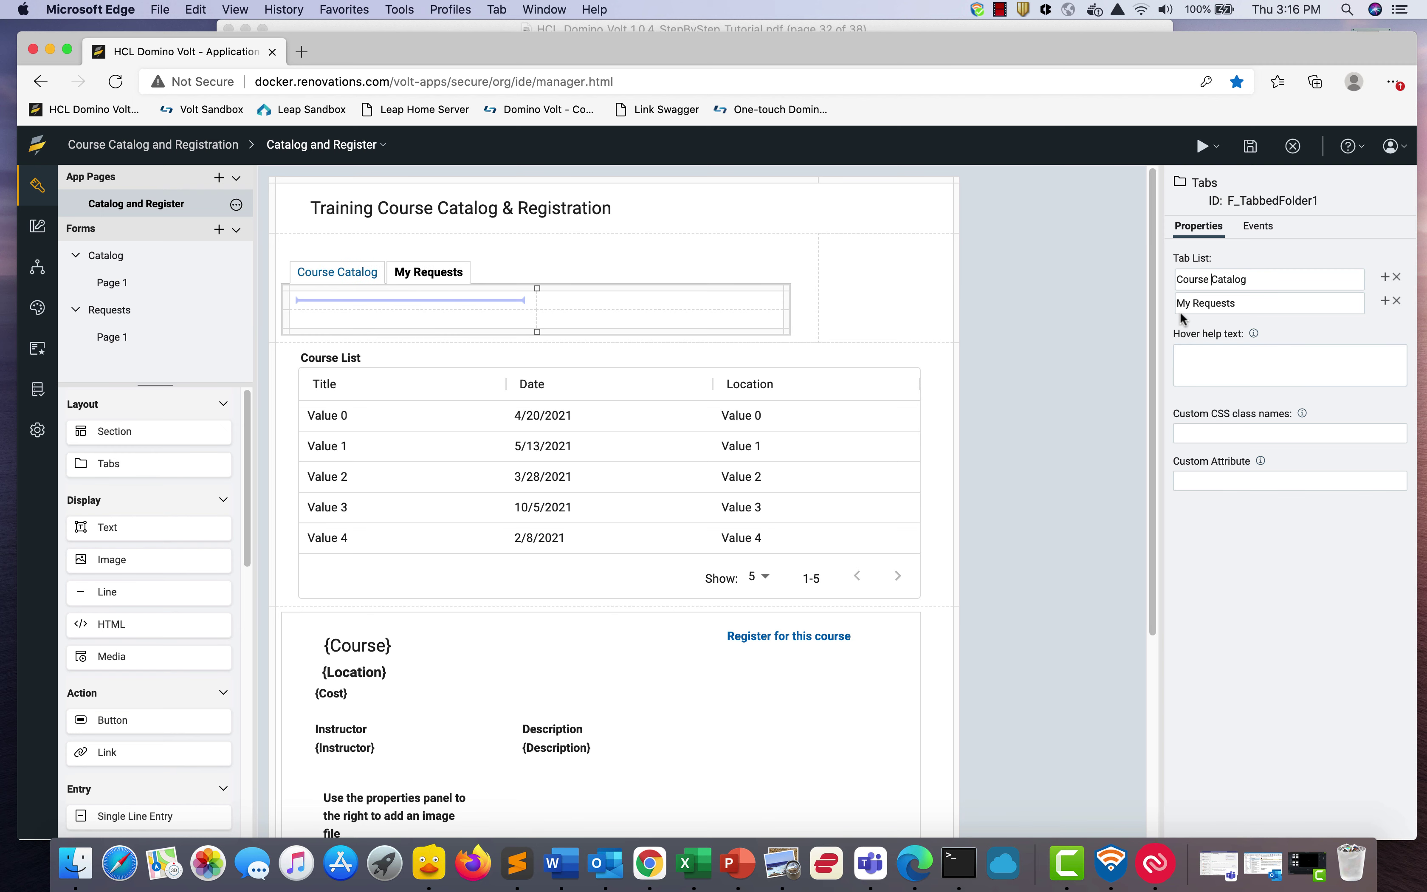
Widen the Tabs item to the full width of the Catalog and Register page
{"action": "left_click", "coordinate": [1072, 403]}
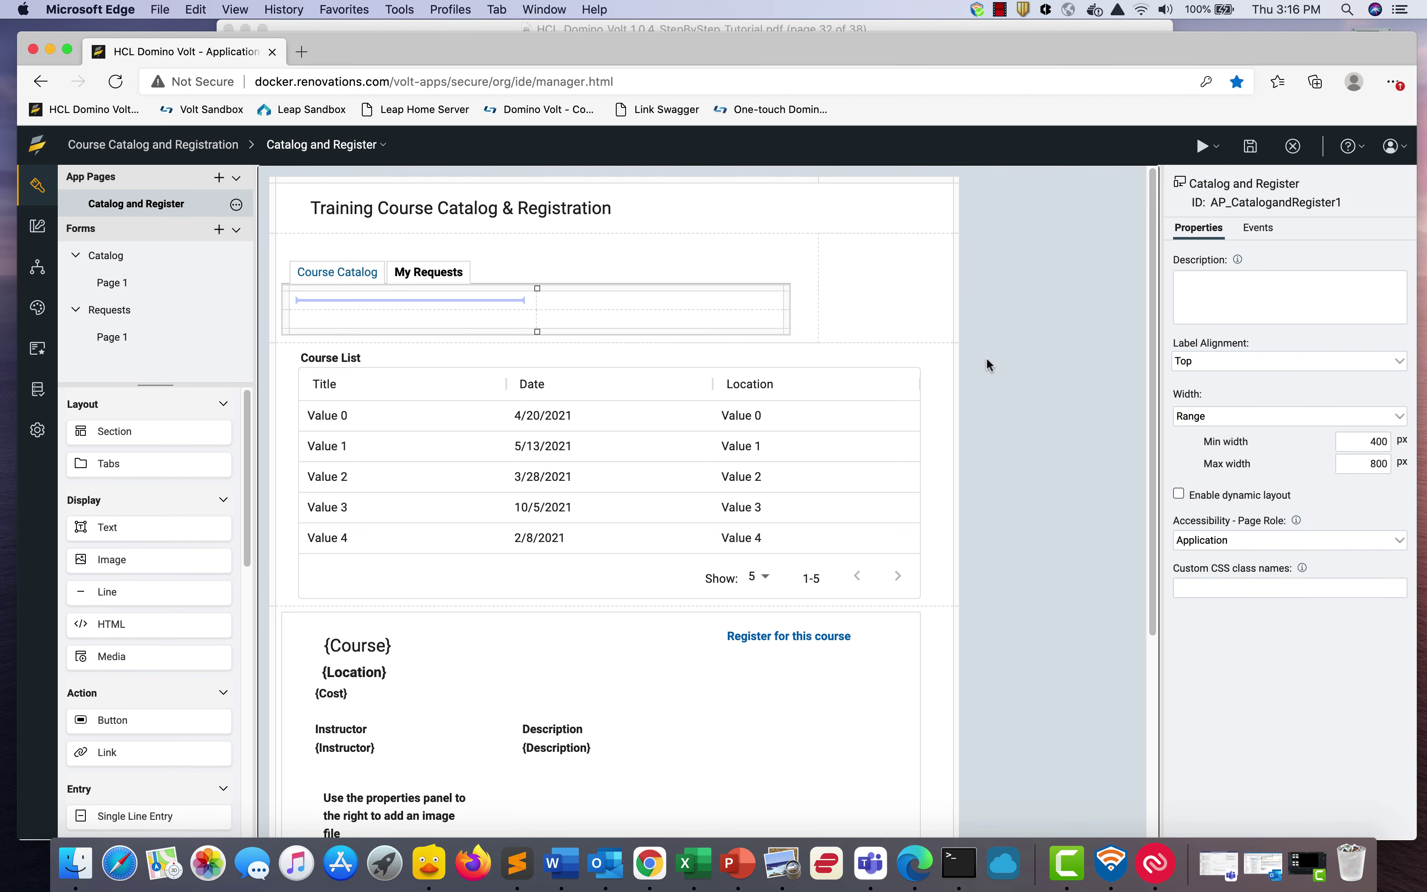
{"action": "left_click", "coordinate": [811, 329]}
{"action": "left_click_drag", "start_coordinate": [813, 330], "coordinate": [834, 345]}
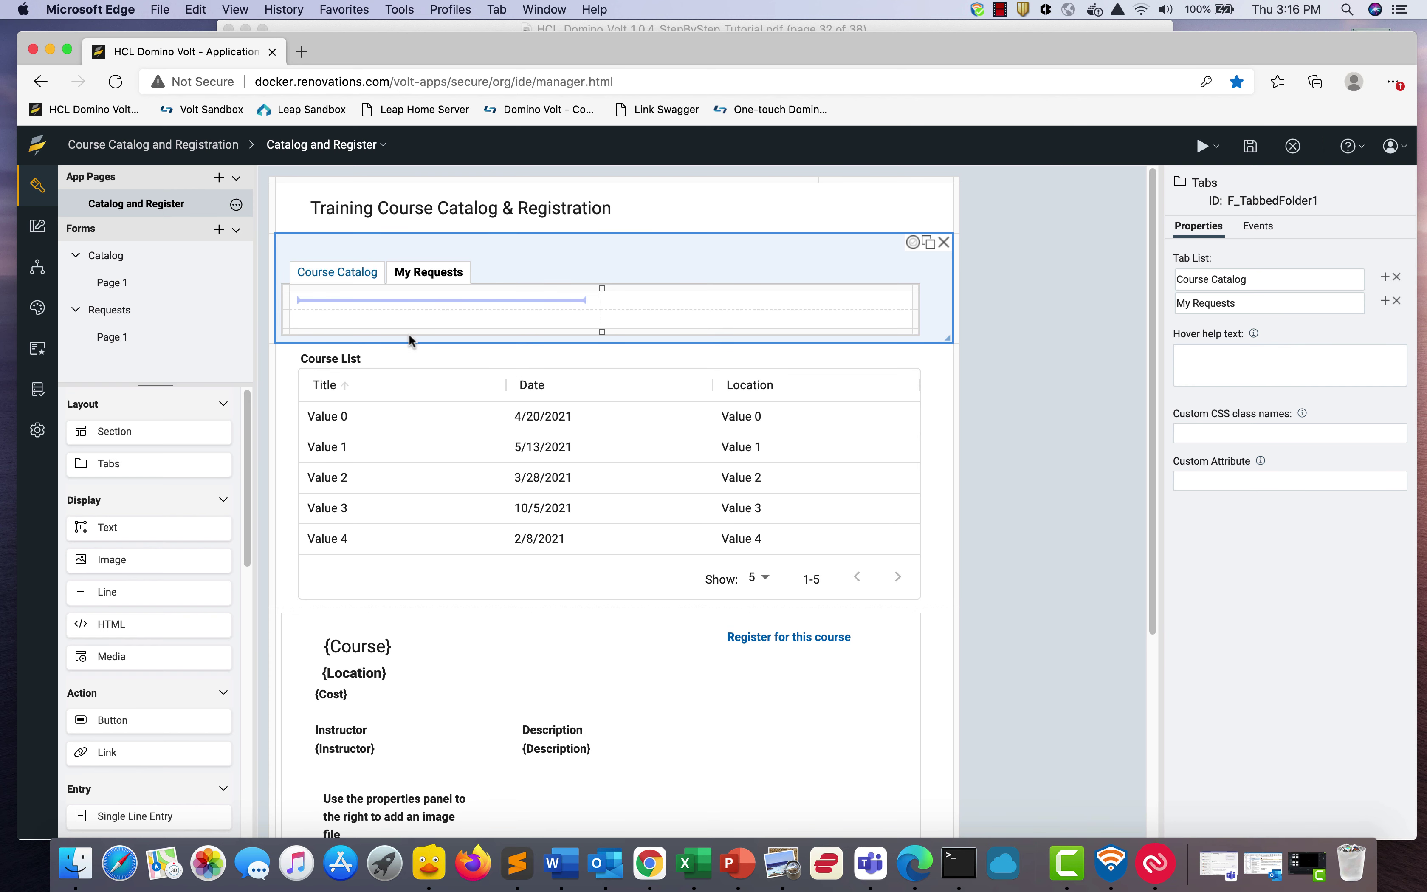
Move the Course List data grid into the Course Catalog tab and widen it to fill the tab
{"action": "left_click", "coordinate": [320, 272]}
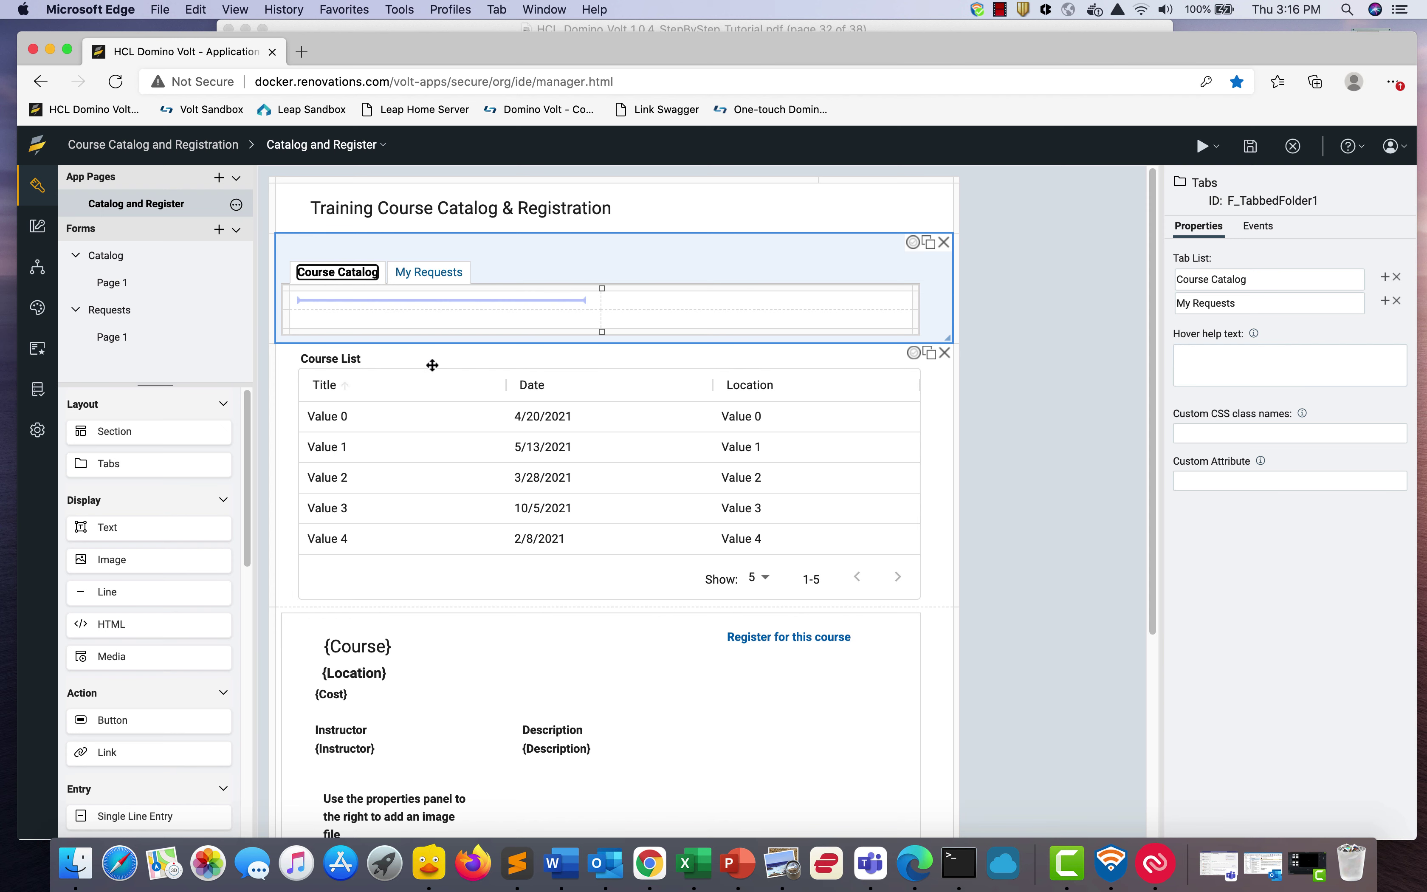
{"action": "left_click_drag", "start_coordinate": [429, 363], "coordinate": [400, 306]}
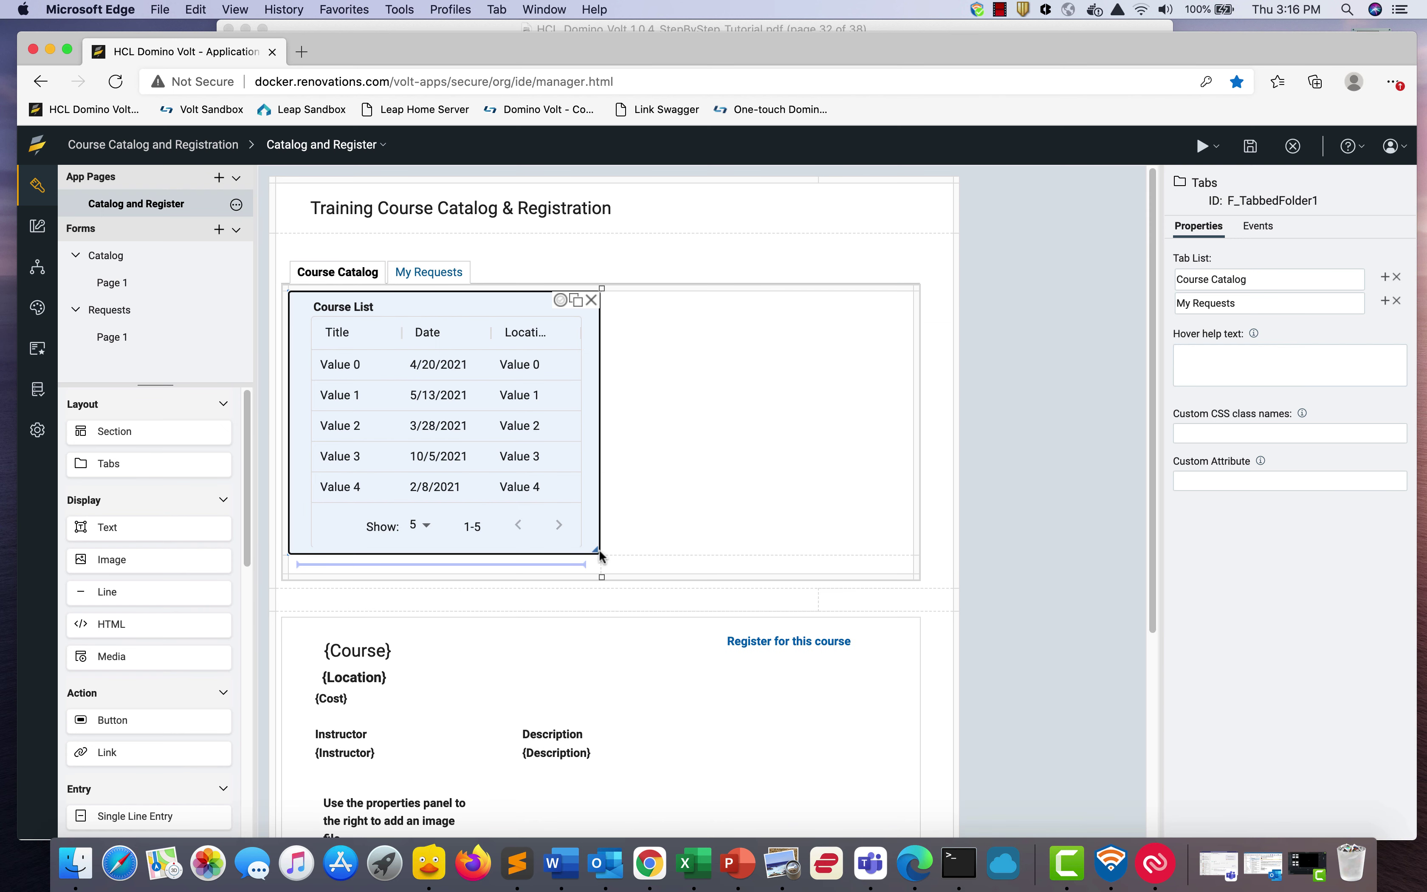
{"action": "left_click_drag", "start_coordinate": [589, 547], "coordinate": [732, 541]}
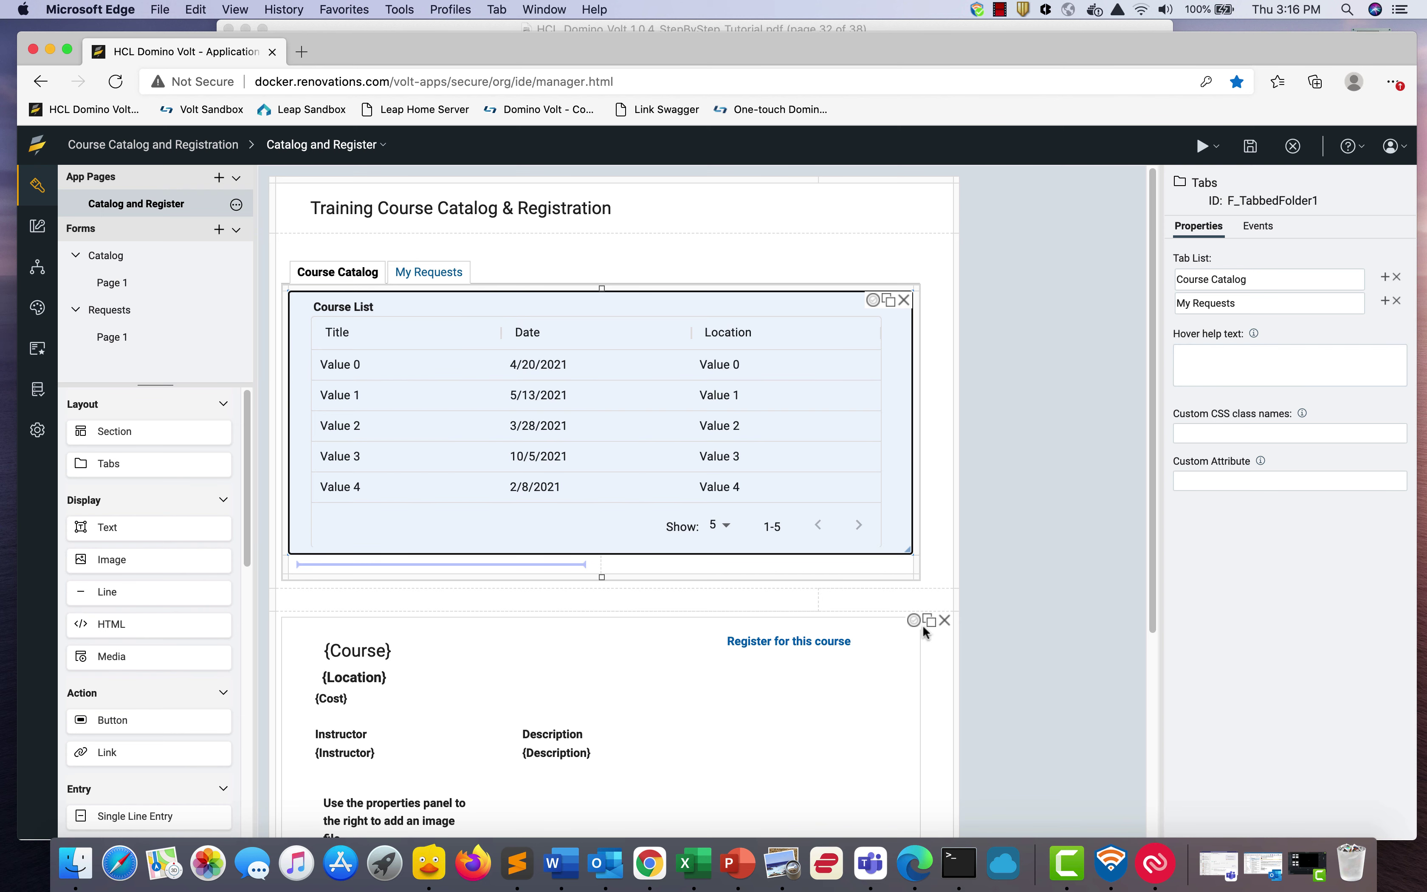
Move the course details section into the Course Catalog tab below the Course List and widen it to the tab's full width
{"action": "left_click", "coordinate": [924, 641]}
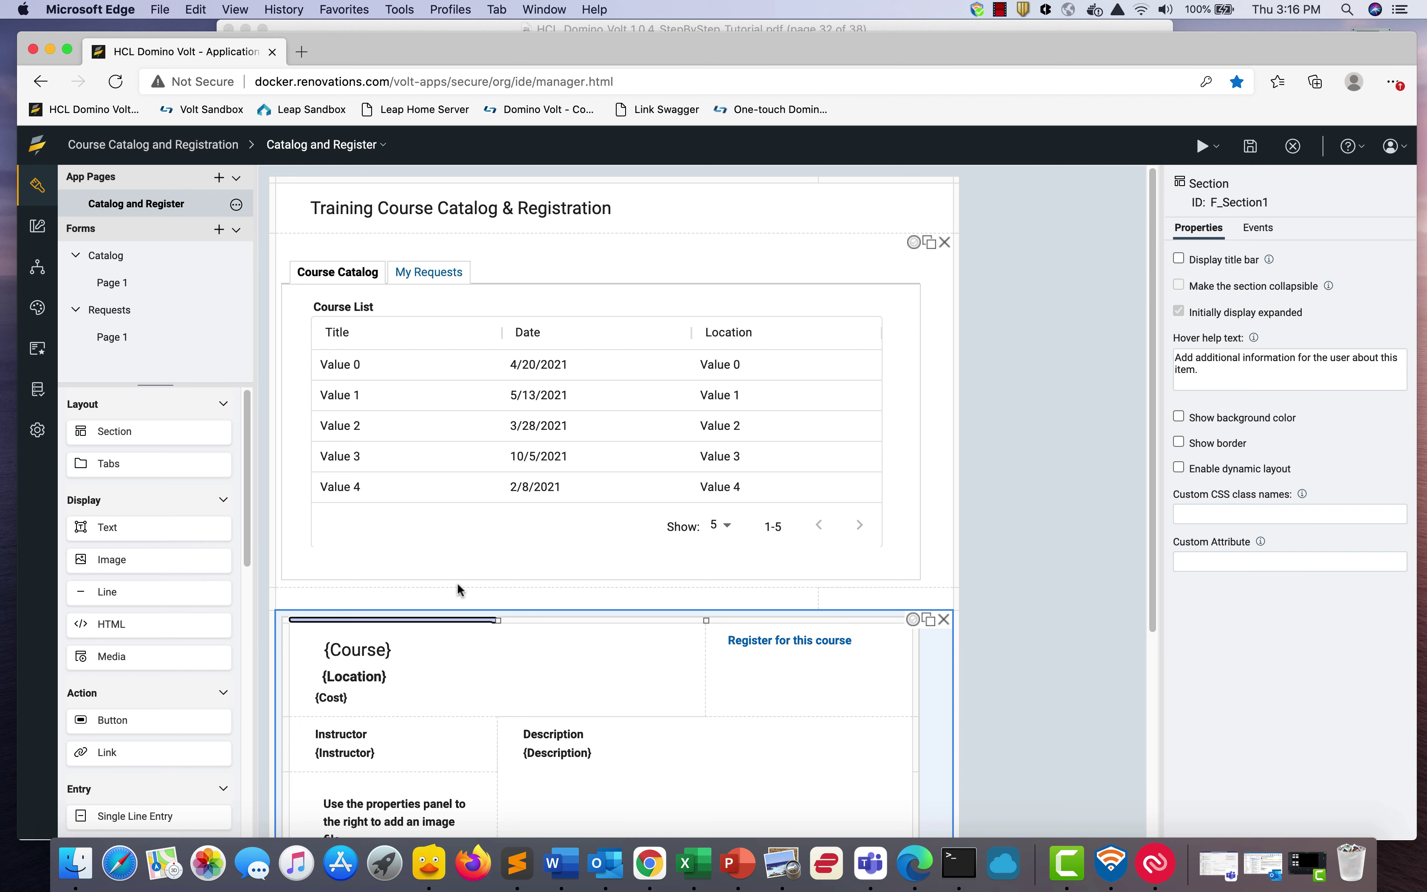
{"action": "left_click_drag", "start_coordinate": [926, 687], "coordinate": [499, 564]}
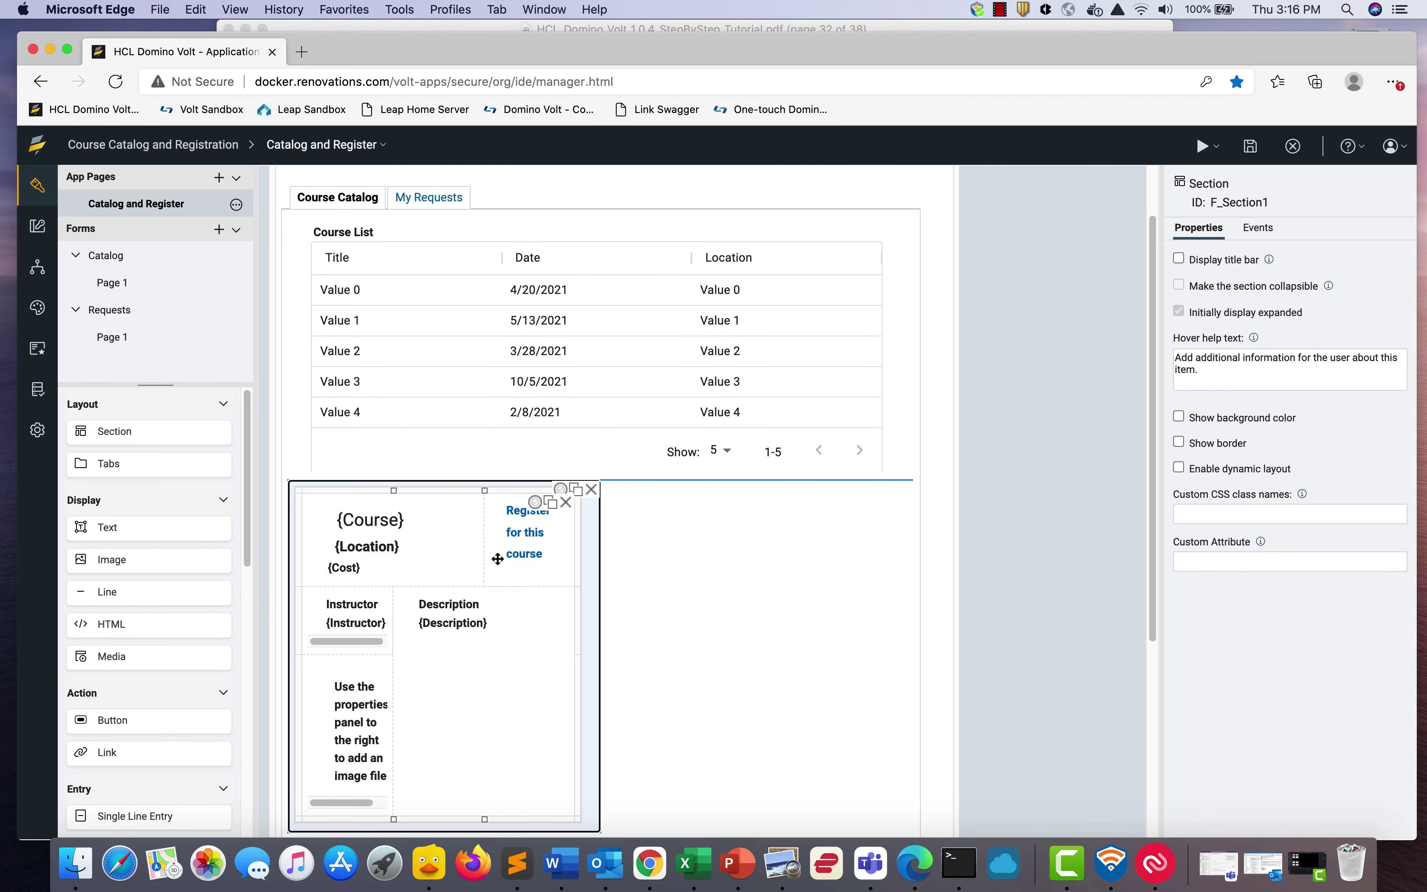
{"action": "scroll", "coordinate": [605, 705], "scroll_direction": "down", "scroll_amount": 3}
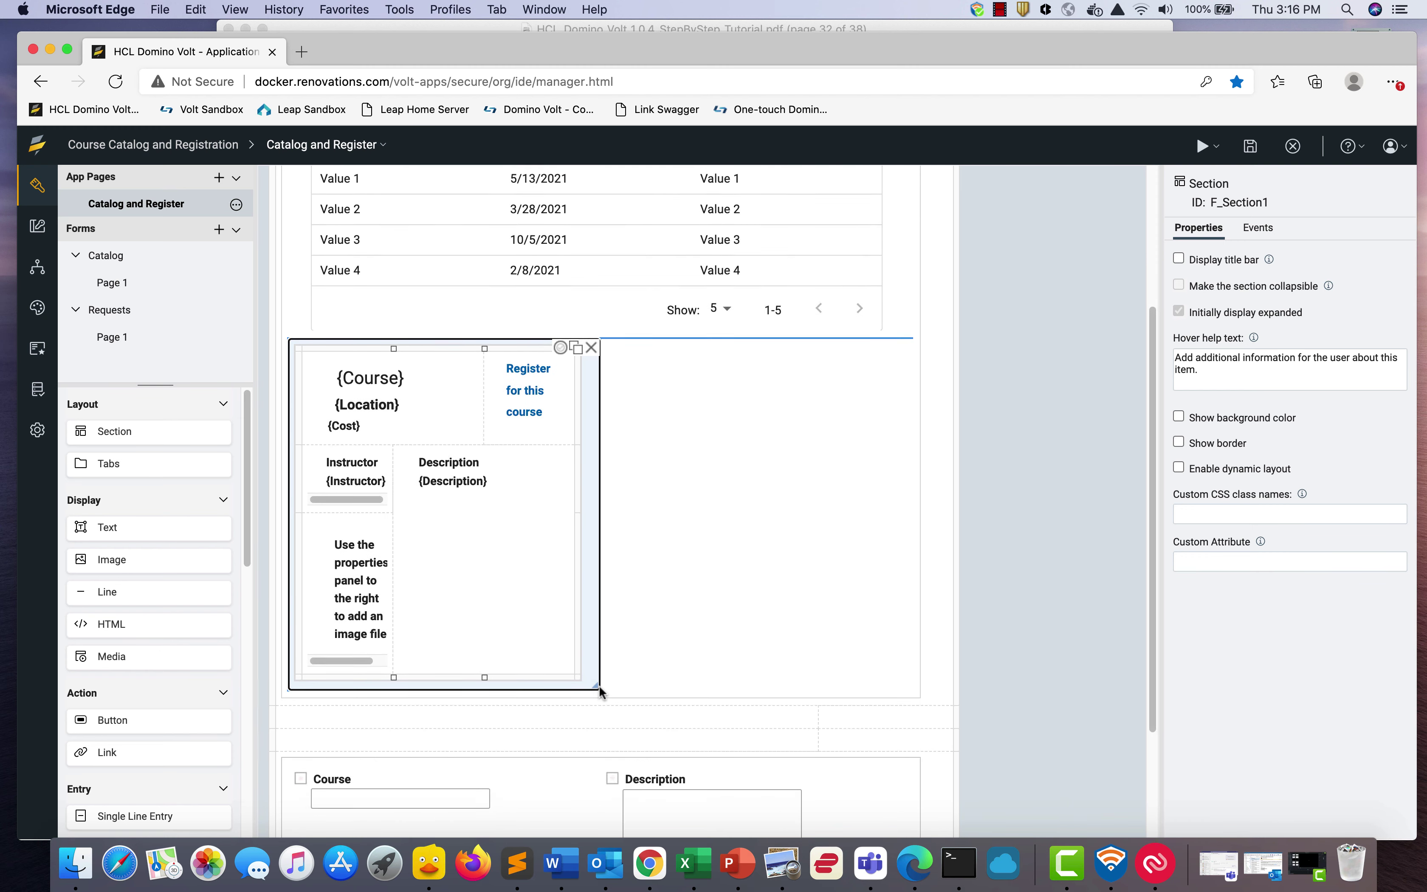
{"action": "left_click_drag", "start_coordinate": [597, 685], "coordinate": [730, 669]}
{"action": "scroll", "coordinate": [472, 248], "scroll_direction": "up", "scroll_amount": 5}
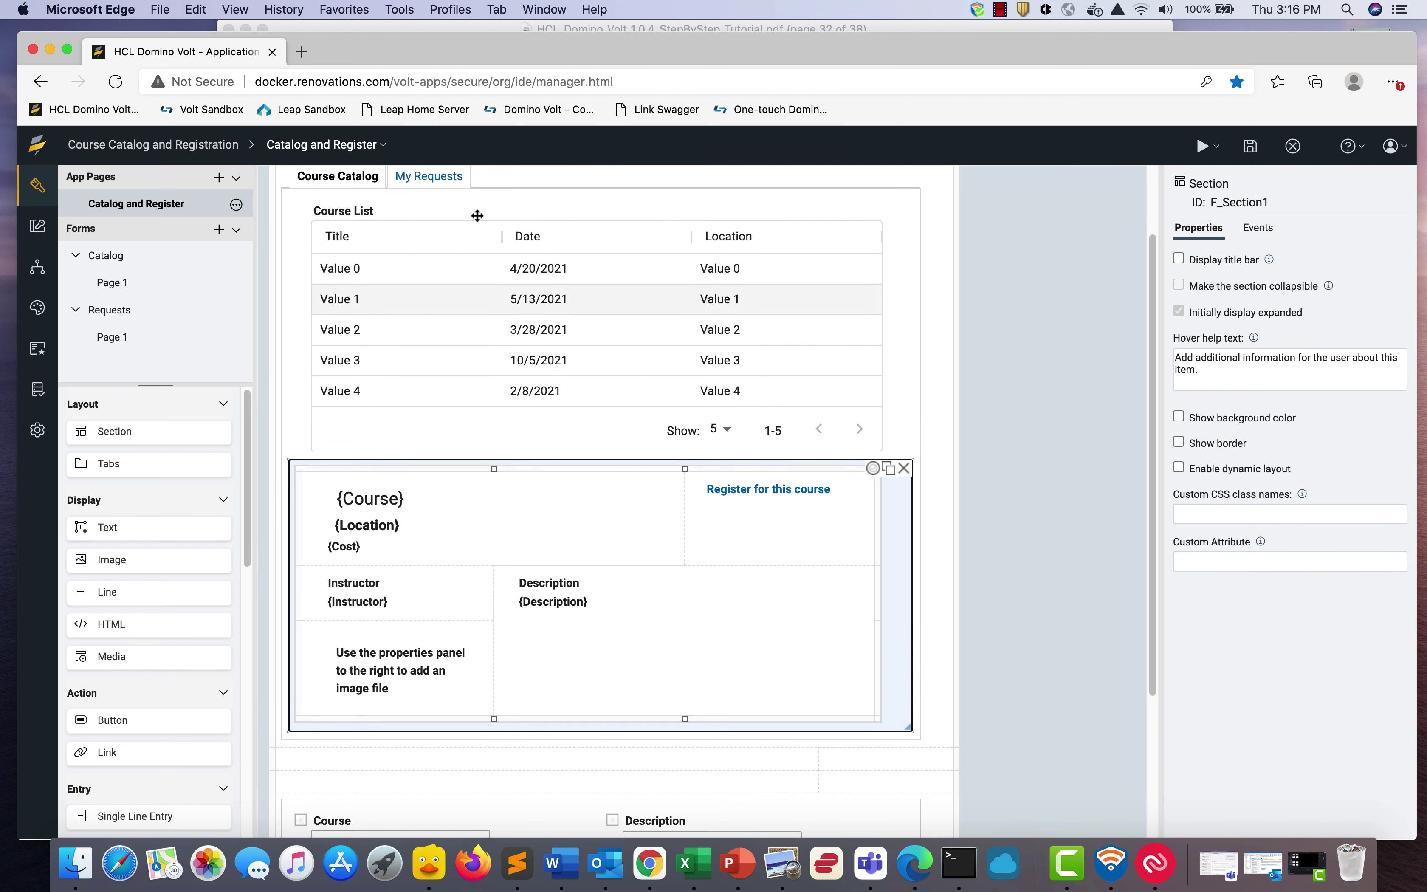
{"action": "left_click", "coordinate": [355, 274]}
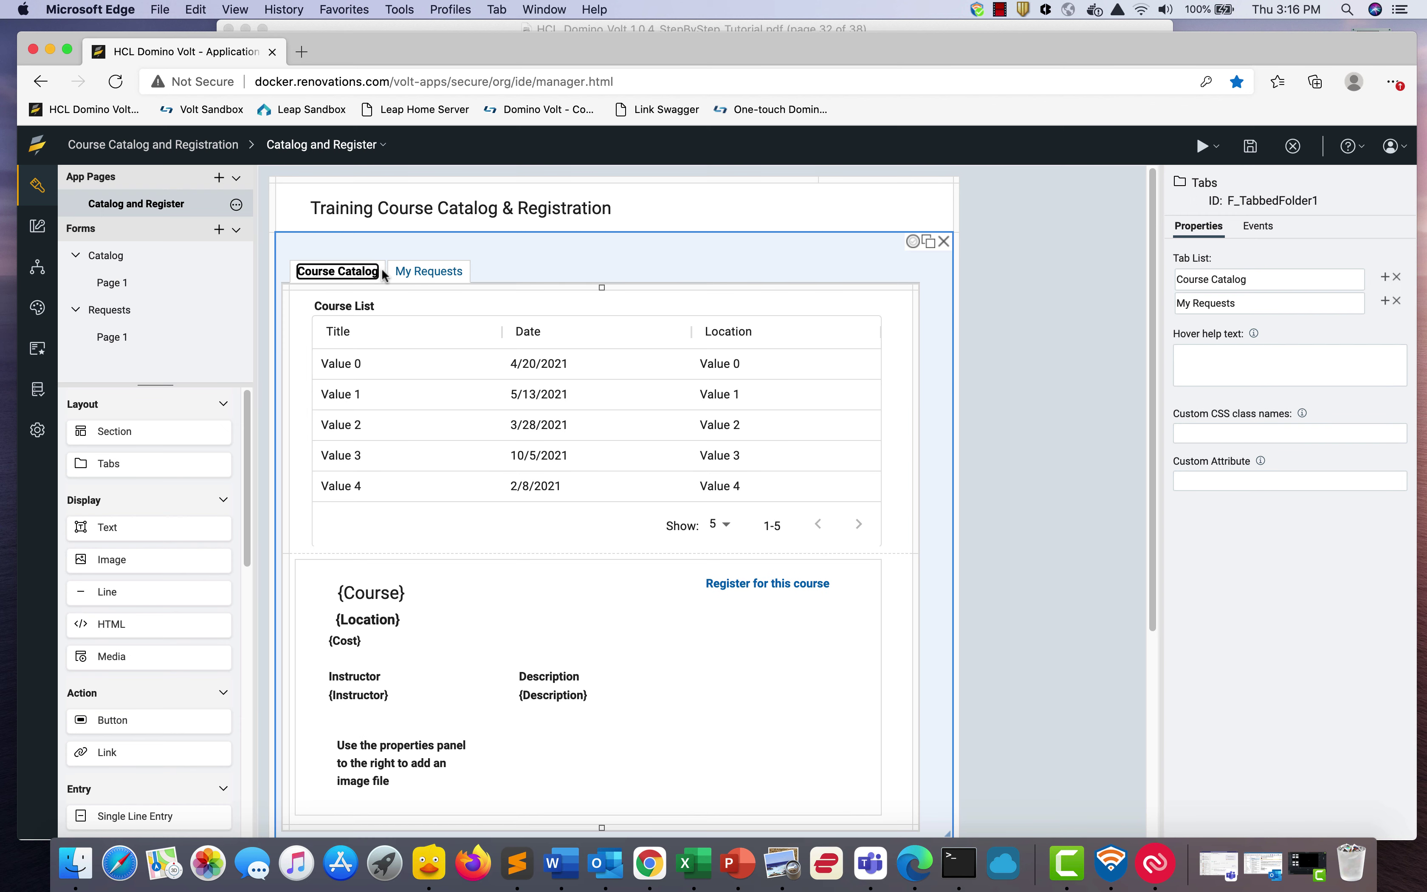
Add a Data Grid to the My Requests tab and select the Requests form as its data source
{"action": "left_click", "coordinate": [420, 272]}
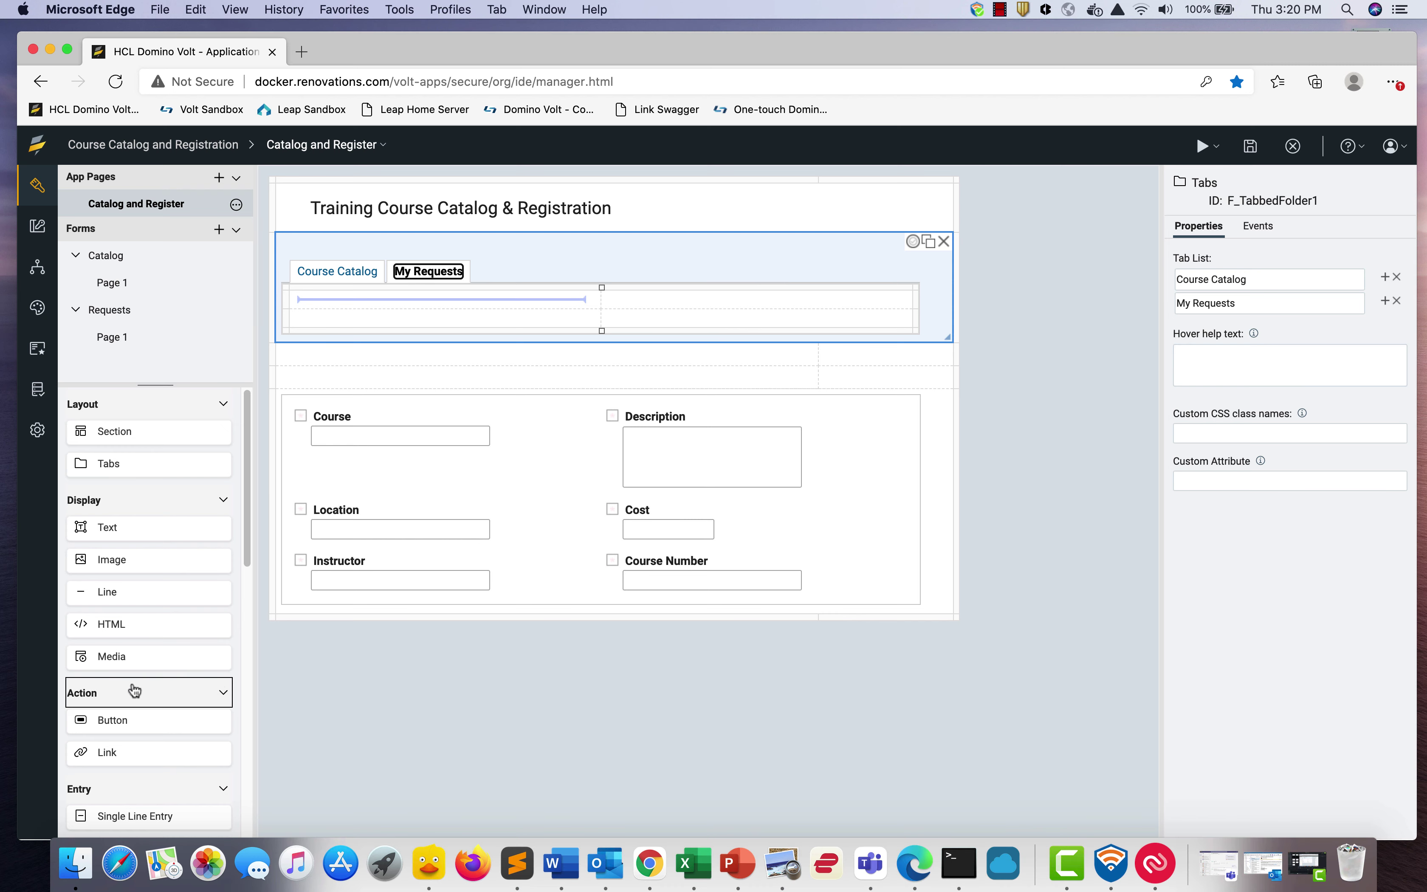
{"action": "scroll", "coordinate": [135, 688], "scroll_direction": "down", "scroll_amount": 5}
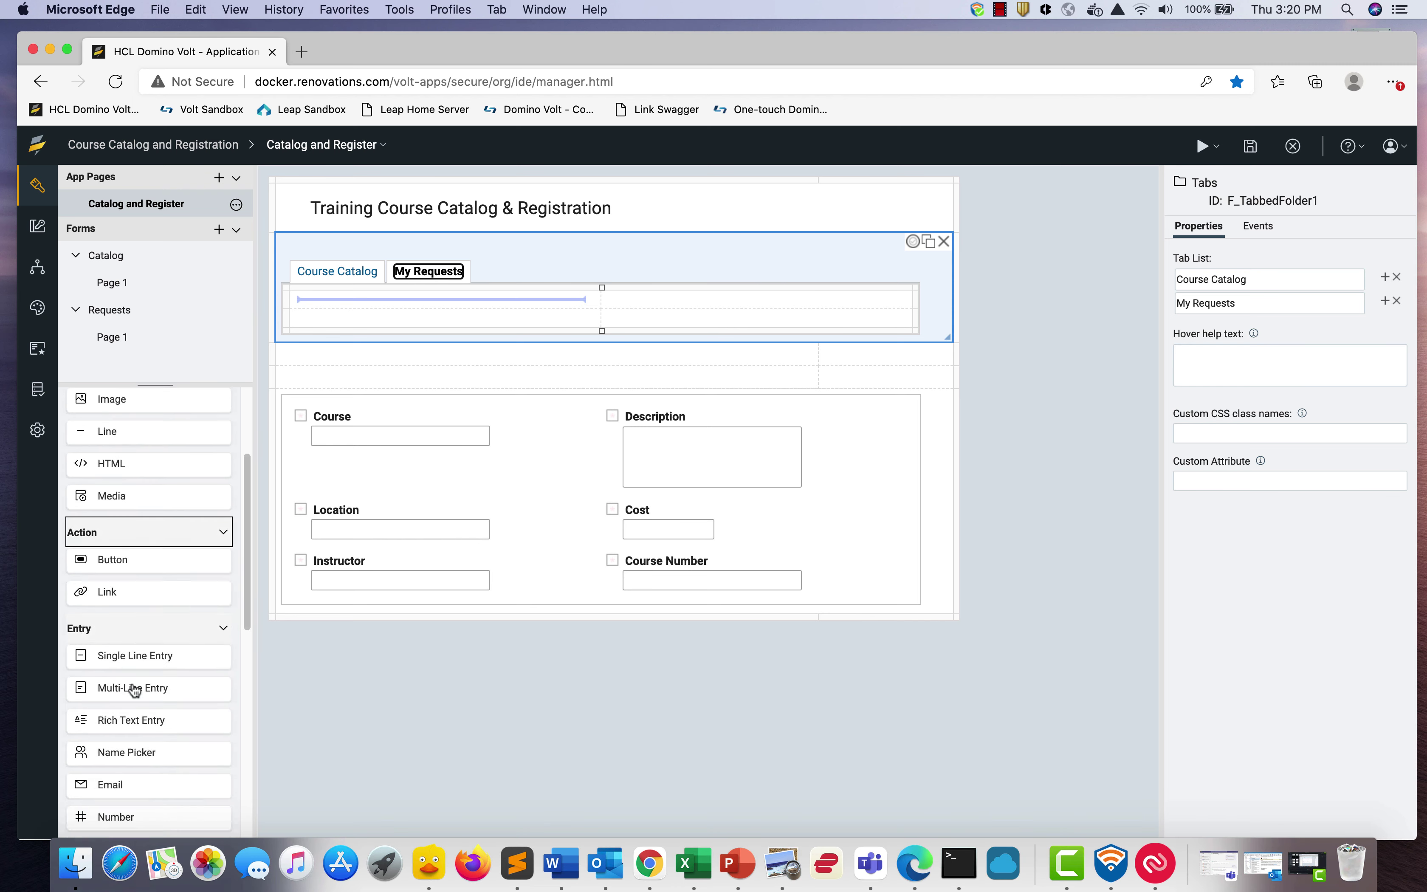
{"action": "scroll", "coordinate": [135, 689], "scroll_direction": "down", "scroll_amount": 10}
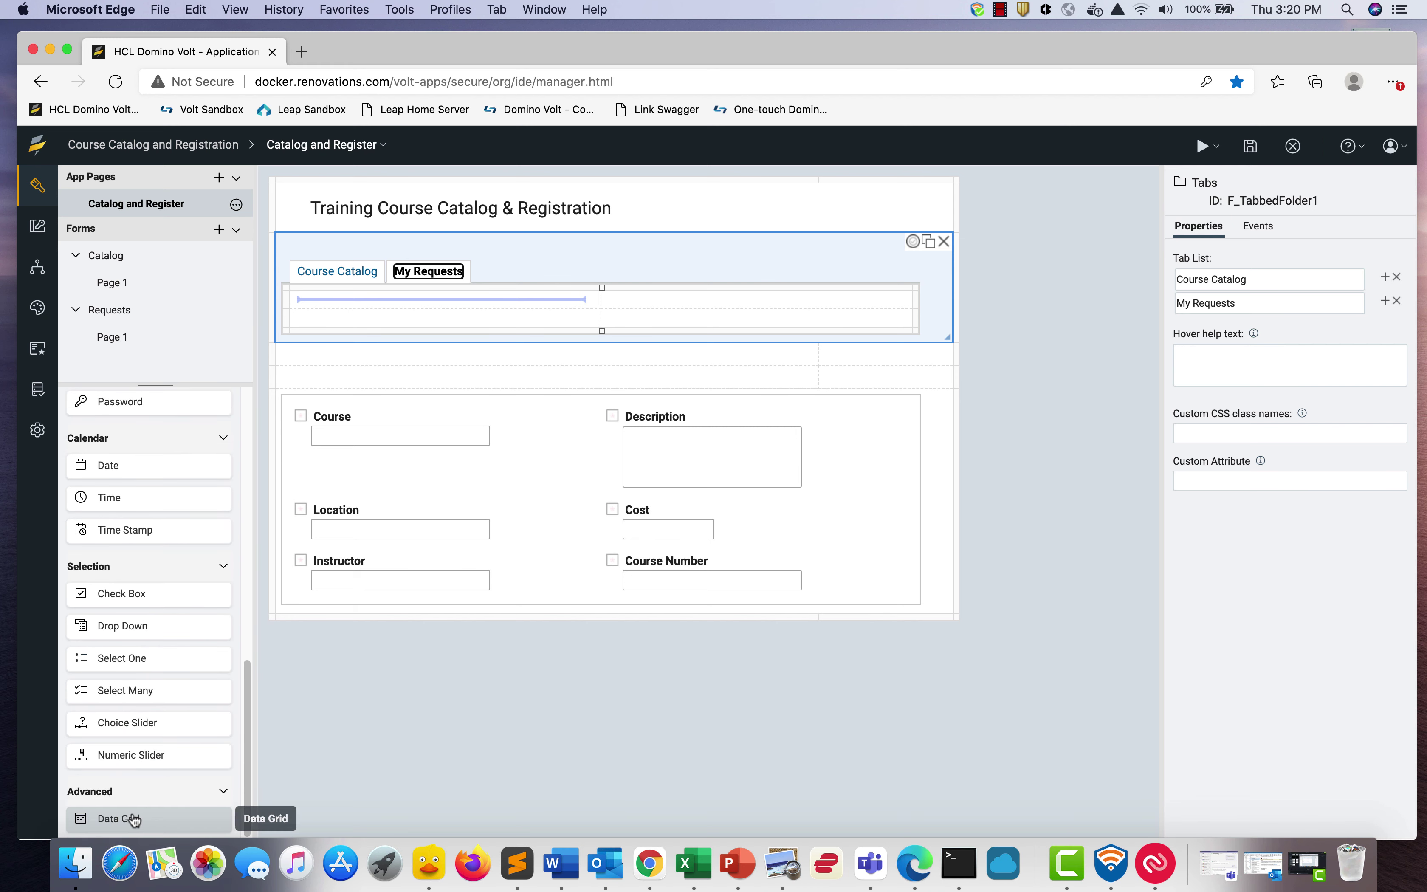
{"action": "left_click_drag", "start_coordinate": [134, 820], "coordinate": [479, 305]}
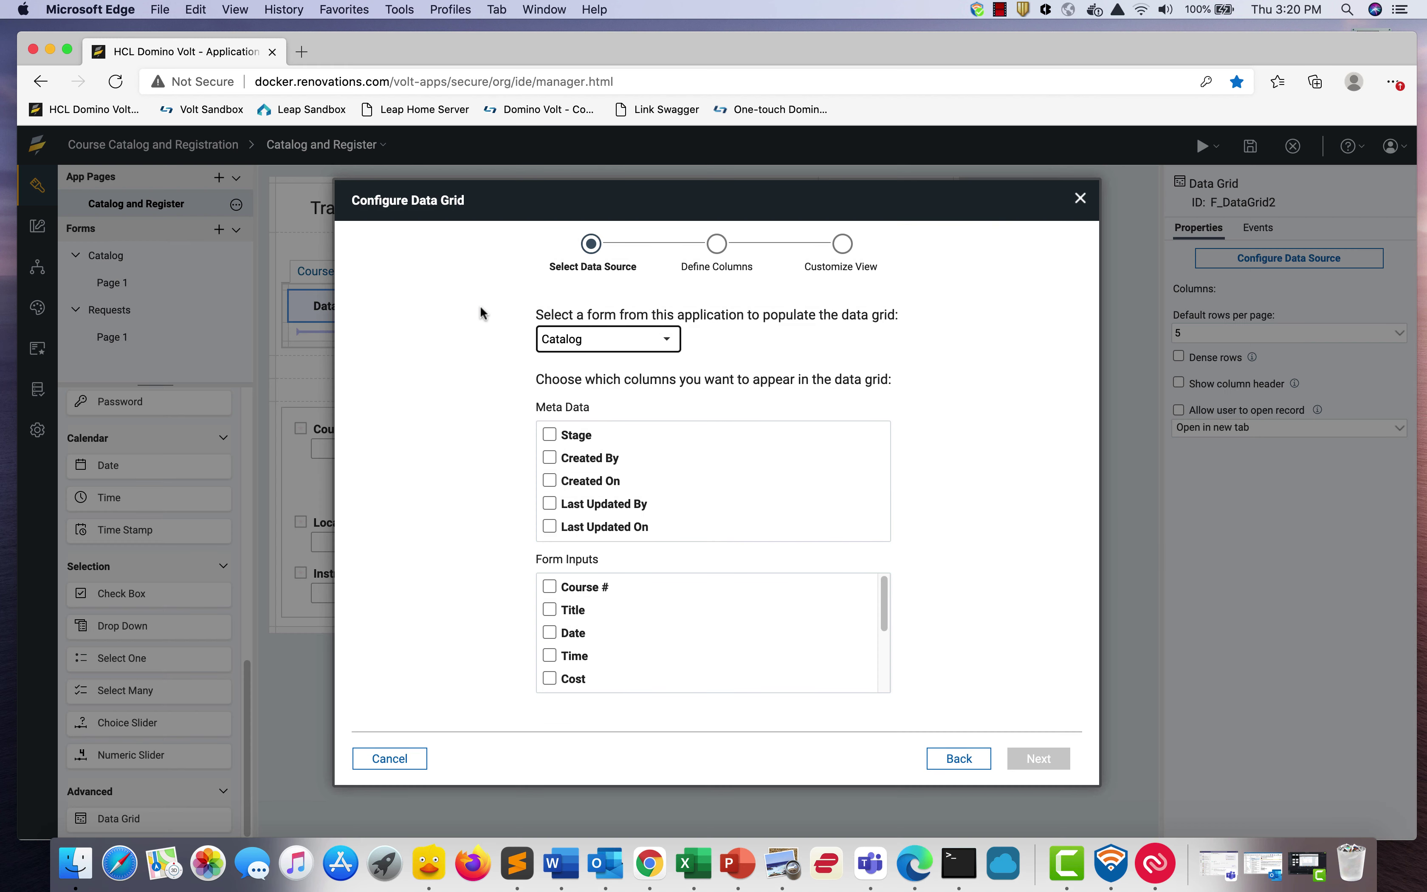
{"action": "left_click", "coordinate": [610, 345]}
{"action": "left_click", "coordinate": [595, 382]}
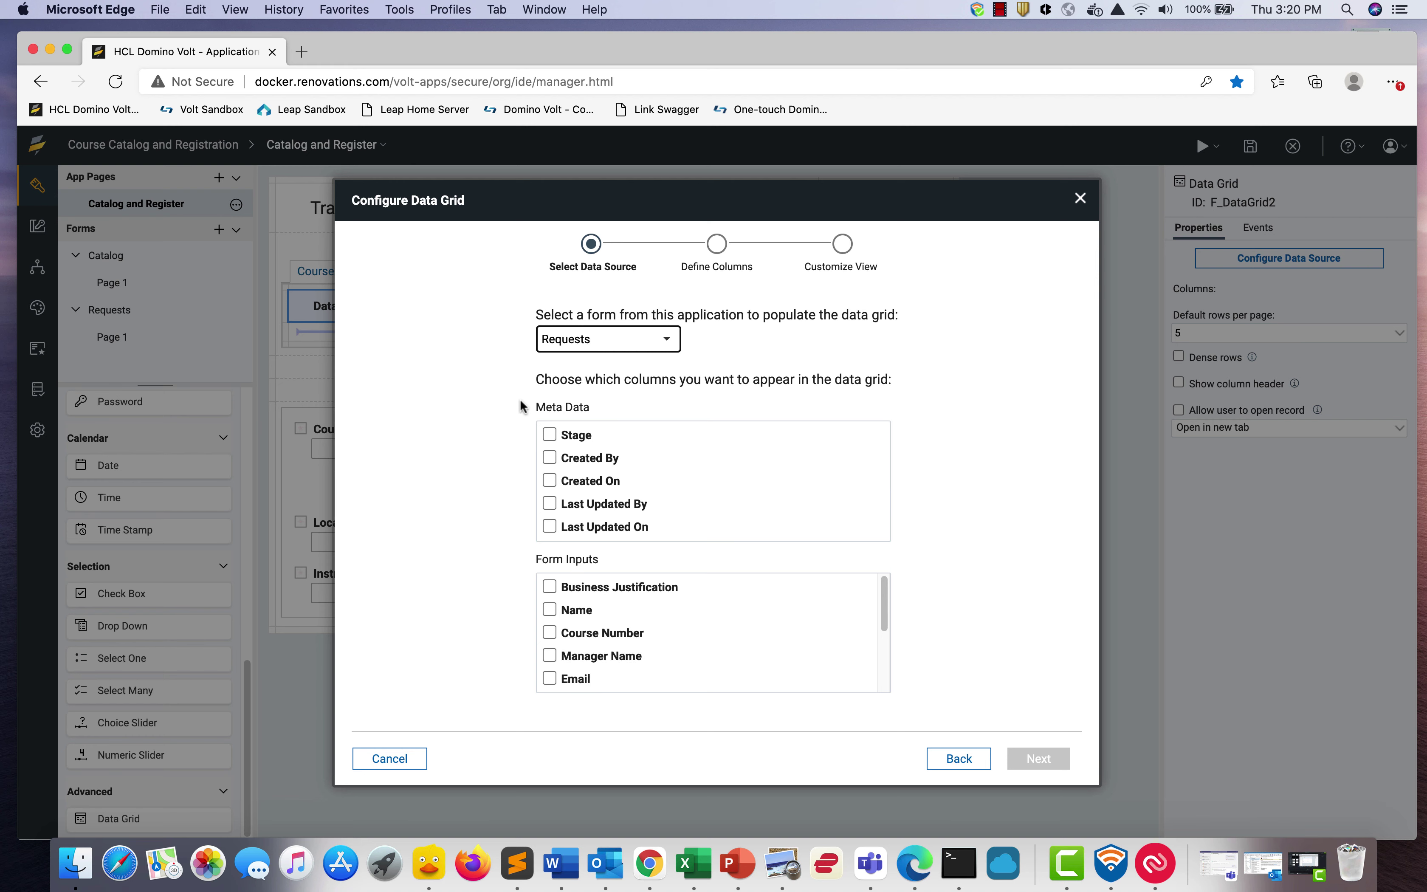
Include the Stage, Created On, Last Updated By, Last Updated On, Date and Course columns and create the data grid without a filter
{"action": "left_click", "coordinate": [548, 435]}
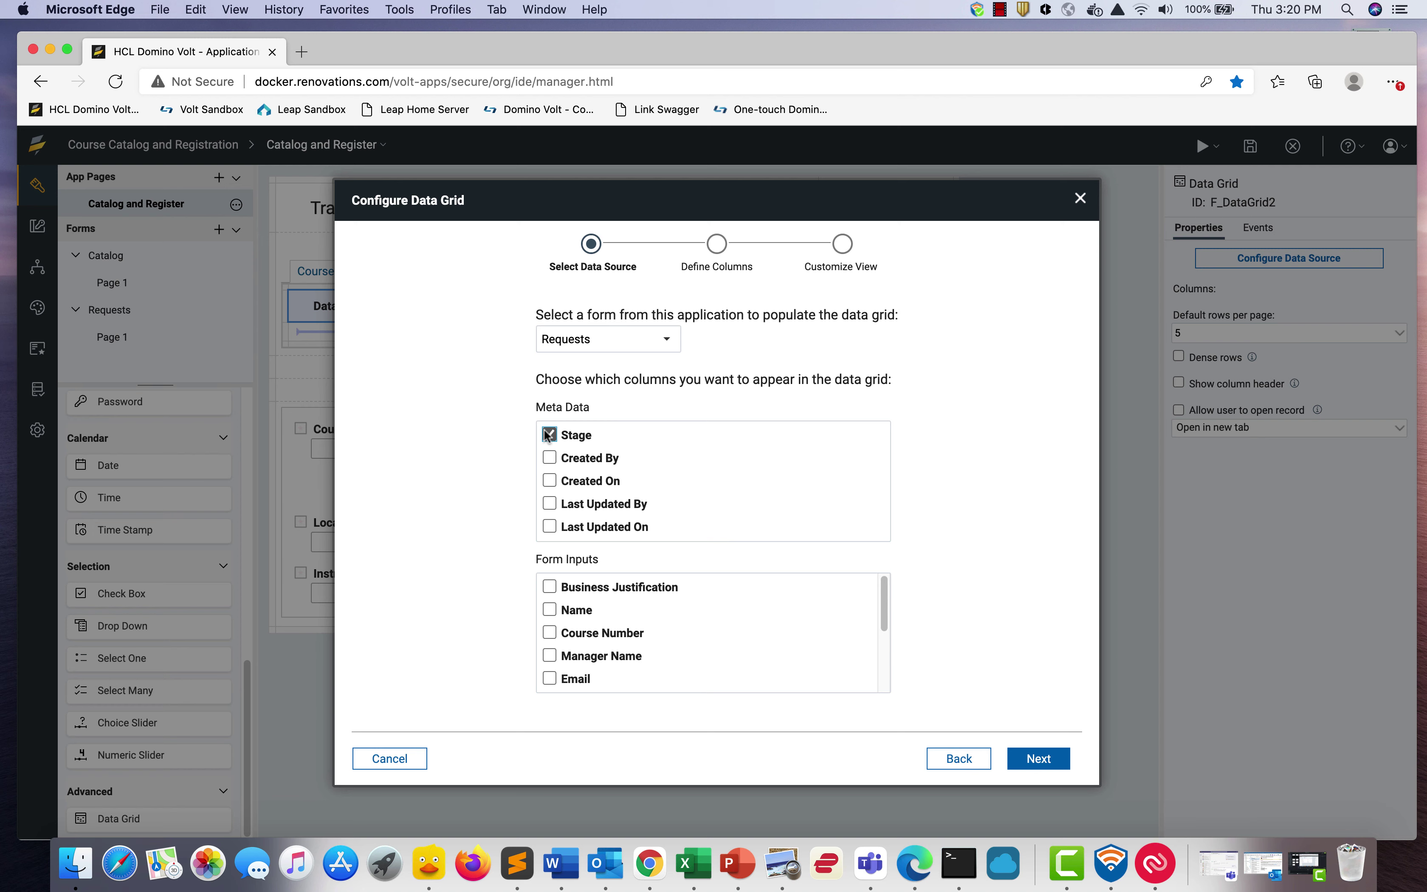
{"action": "left_click", "coordinate": [551, 481]}
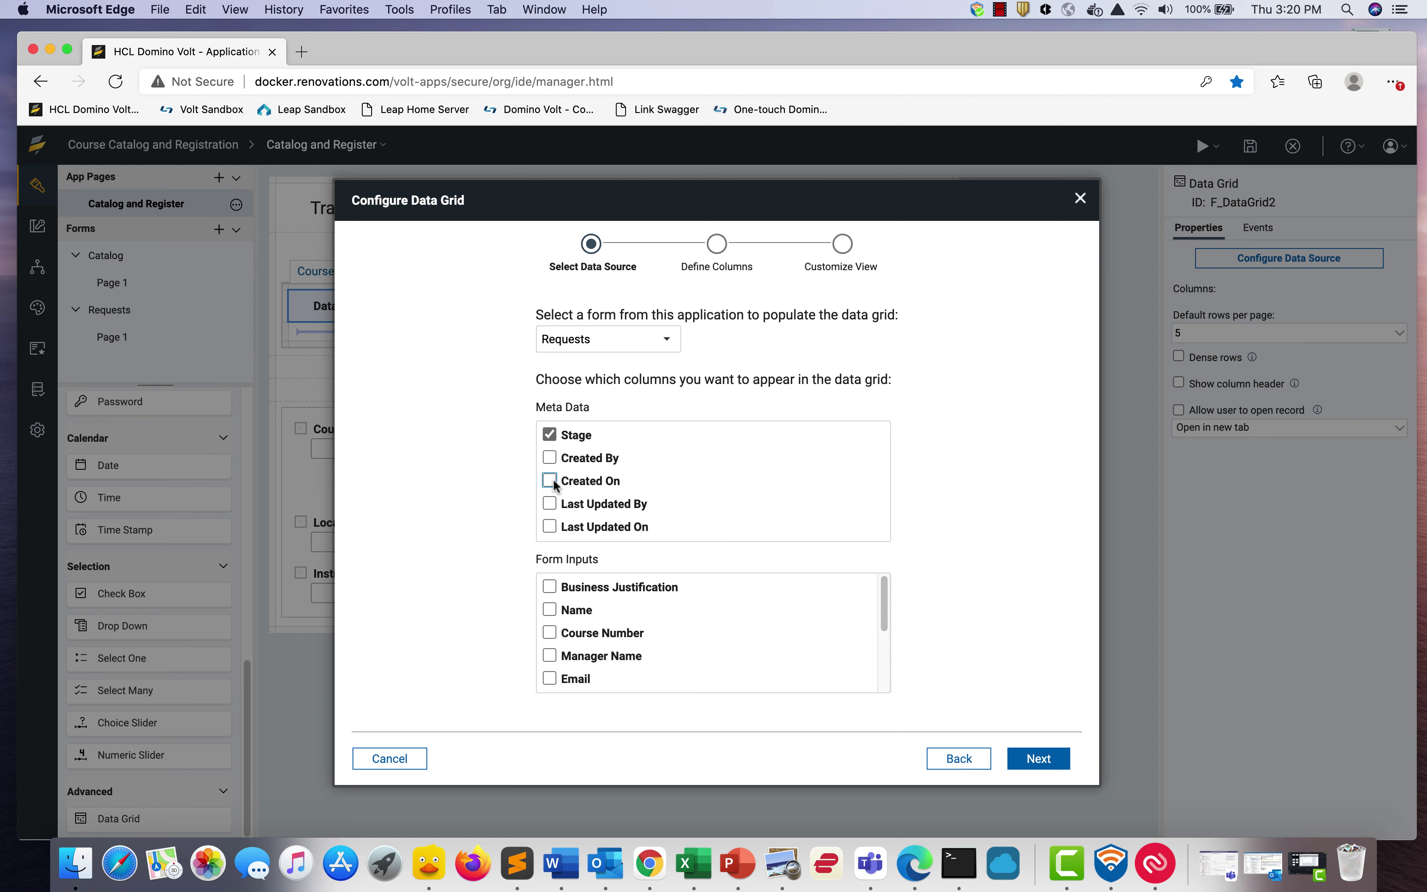
{"action": "left_click", "coordinate": [552, 505]}
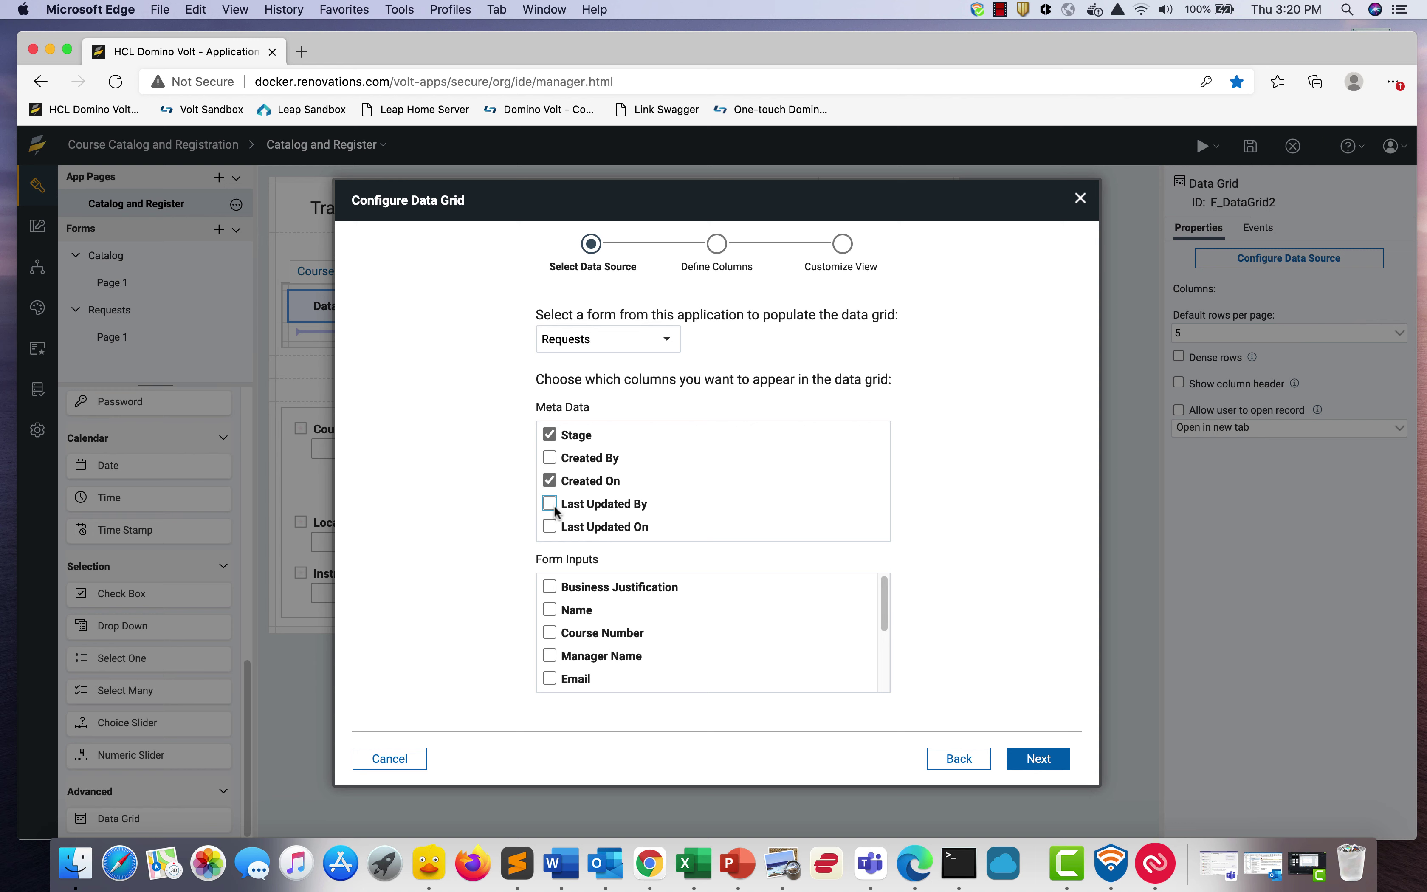
{"action": "left_click", "coordinate": [550, 527]}
{"action": "scroll", "coordinate": [555, 649], "scroll_direction": "down", "scroll_amount": 3}
{"action": "left_click", "coordinate": [549, 642]}
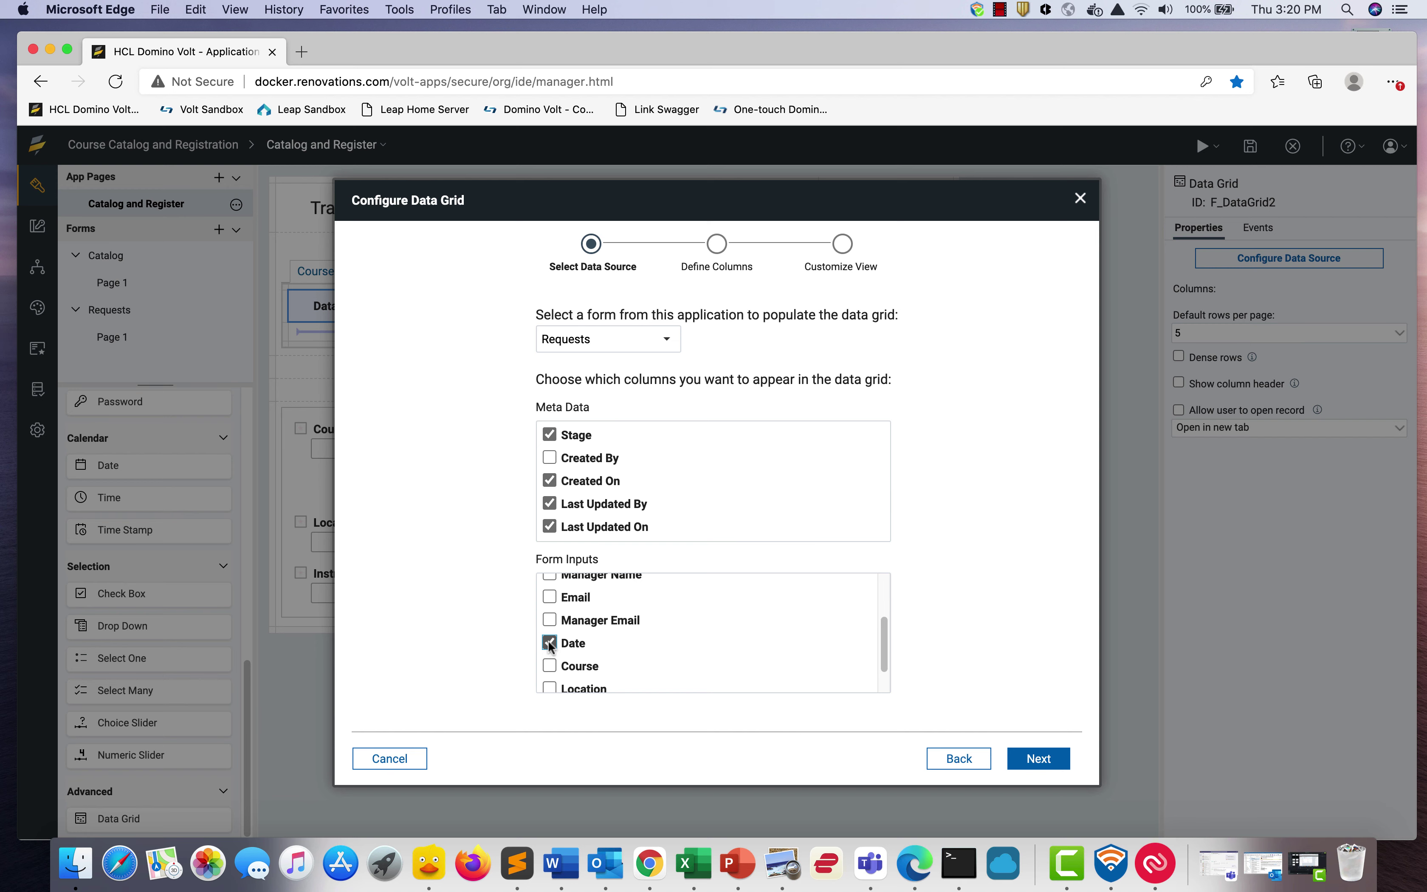
{"action": "left_click", "coordinate": [550, 666]}
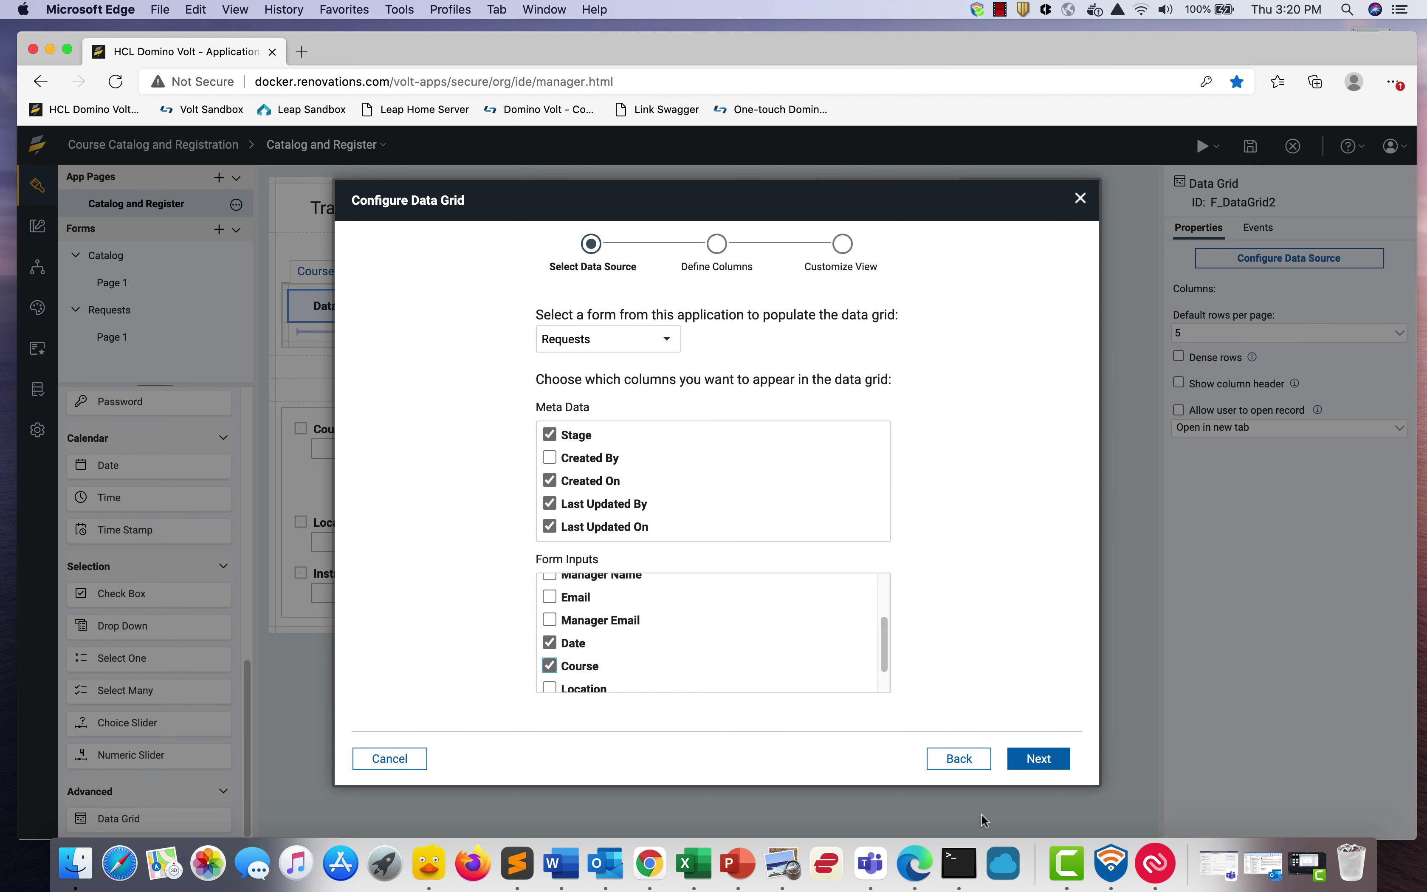
{"action": "left_click", "coordinate": [1012, 760]}
{"action": "left_click", "coordinate": [1038, 685]}
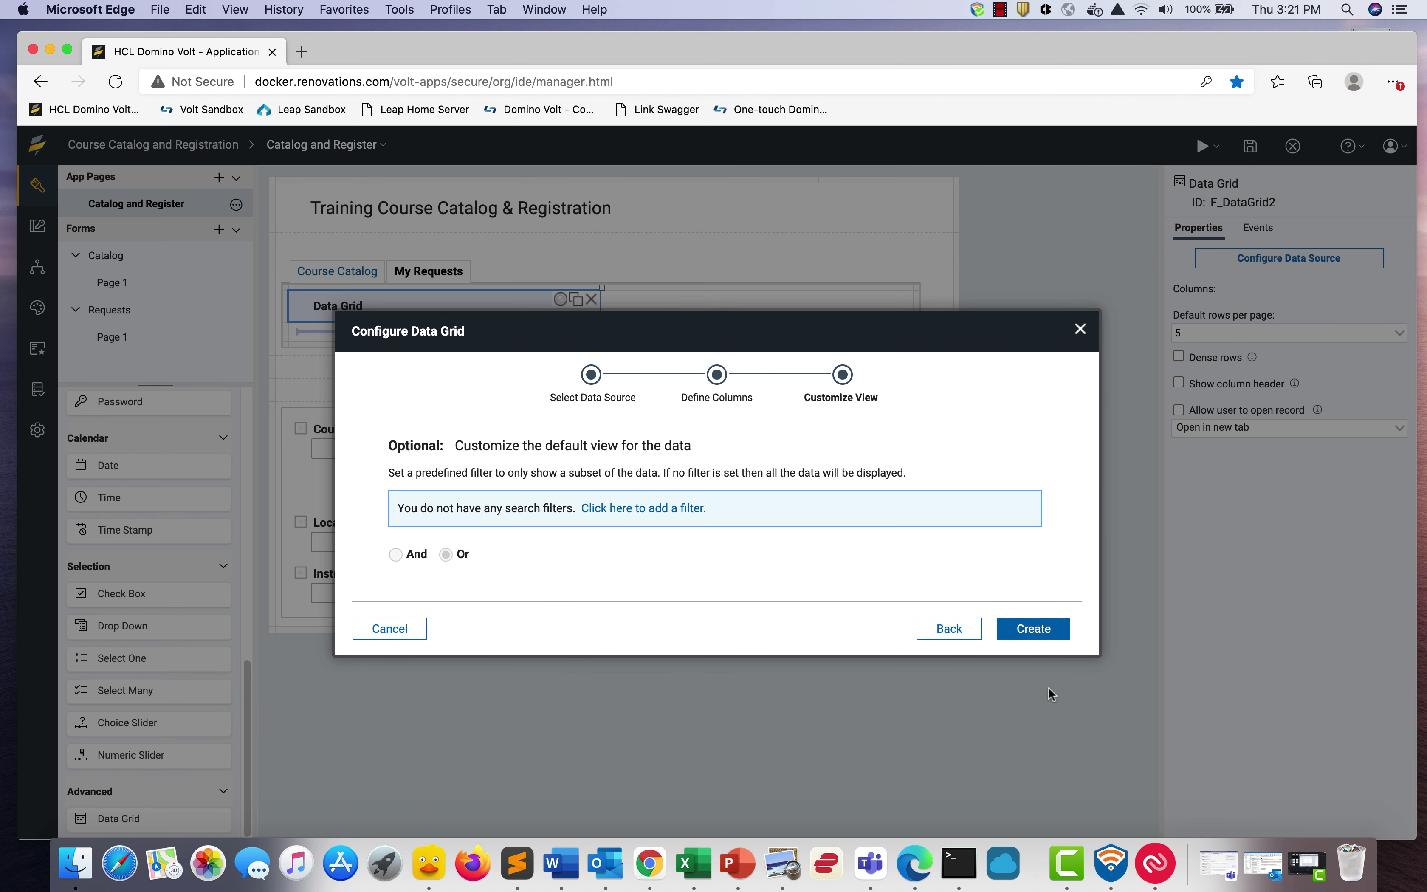
{"action": "left_click", "coordinate": [1035, 629]}
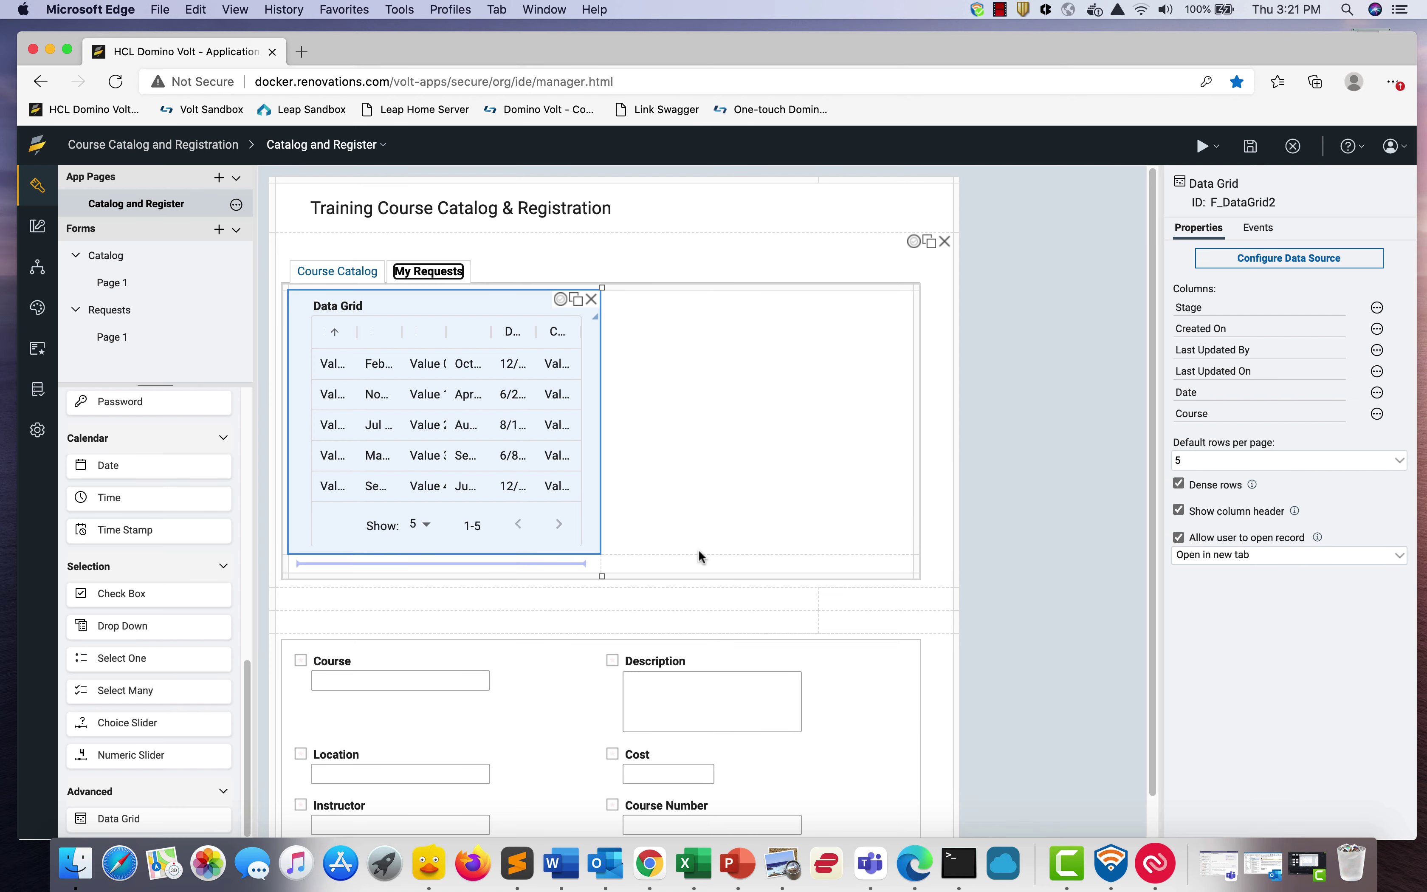
Widen the My Requests data grid to fill the tab and clear its title
{"action": "left_click_drag", "start_coordinate": [595, 548], "coordinate": [724, 541]}
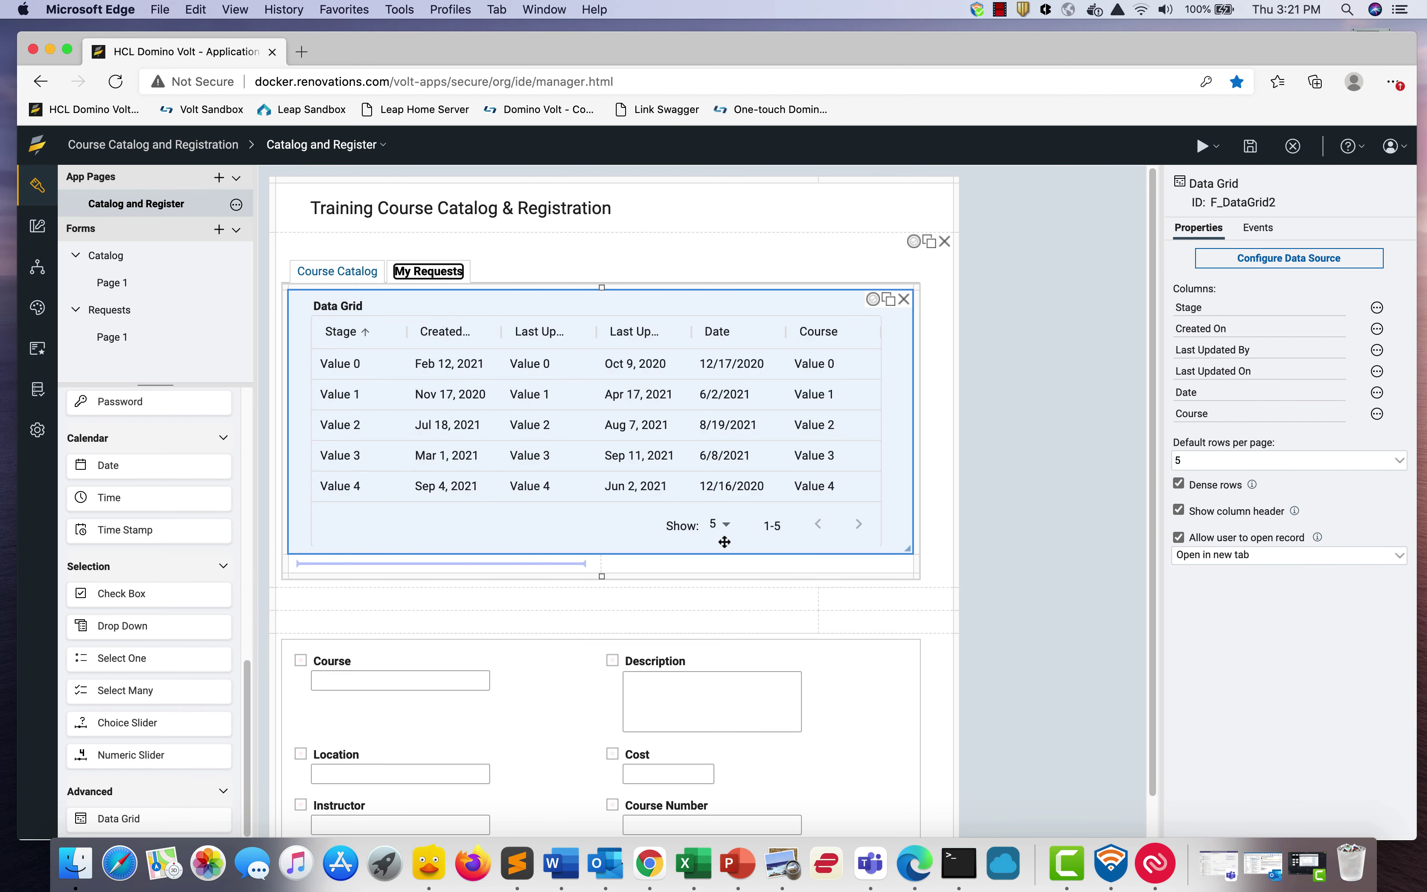
{"action": "left_click", "coordinate": [343, 304]}
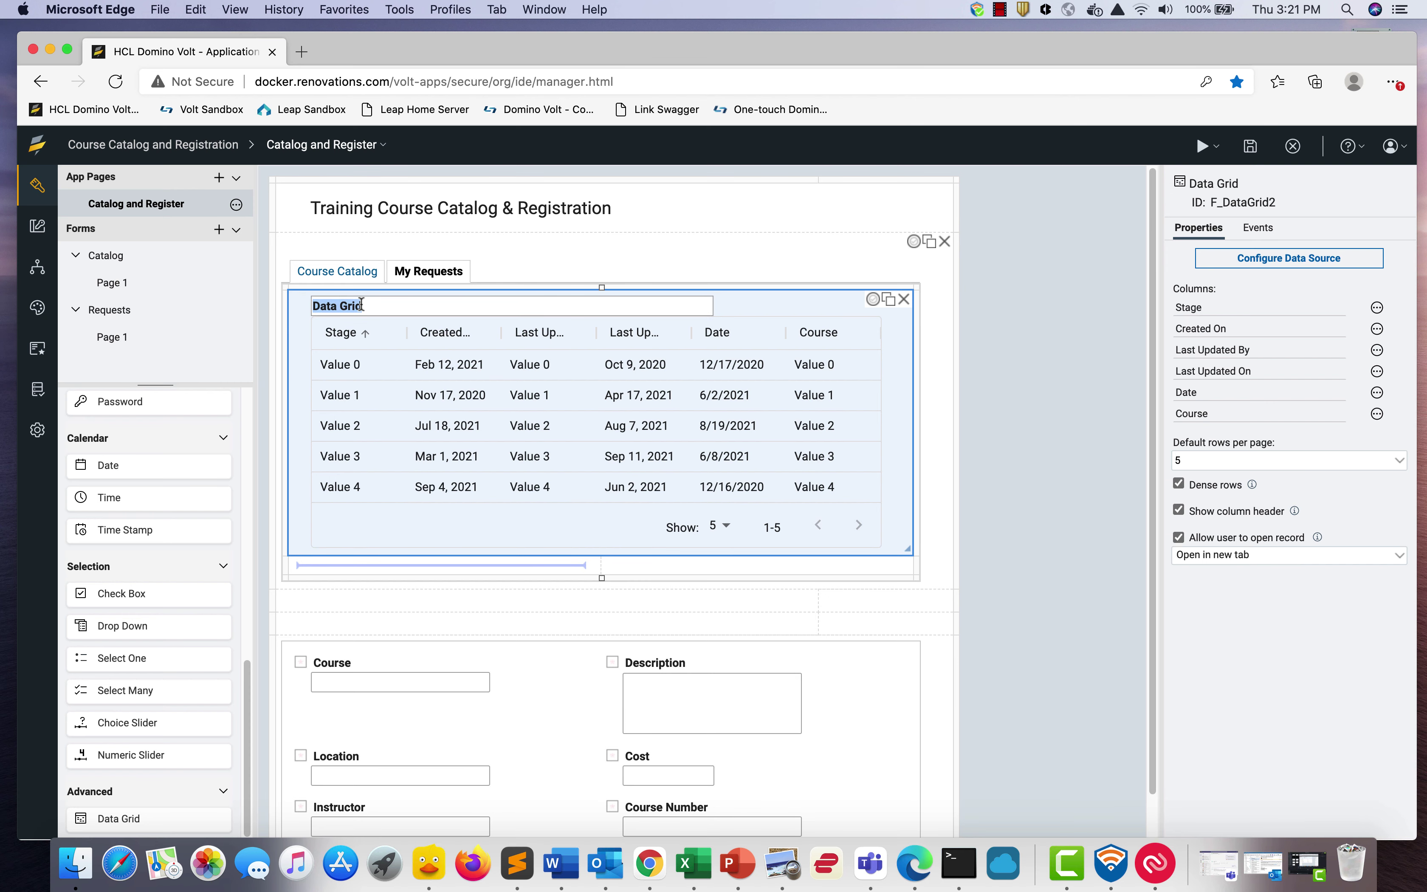
{"action": "key", "text": "BackSpace"}
{"action": "left_click", "coordinate": [988, 571]}
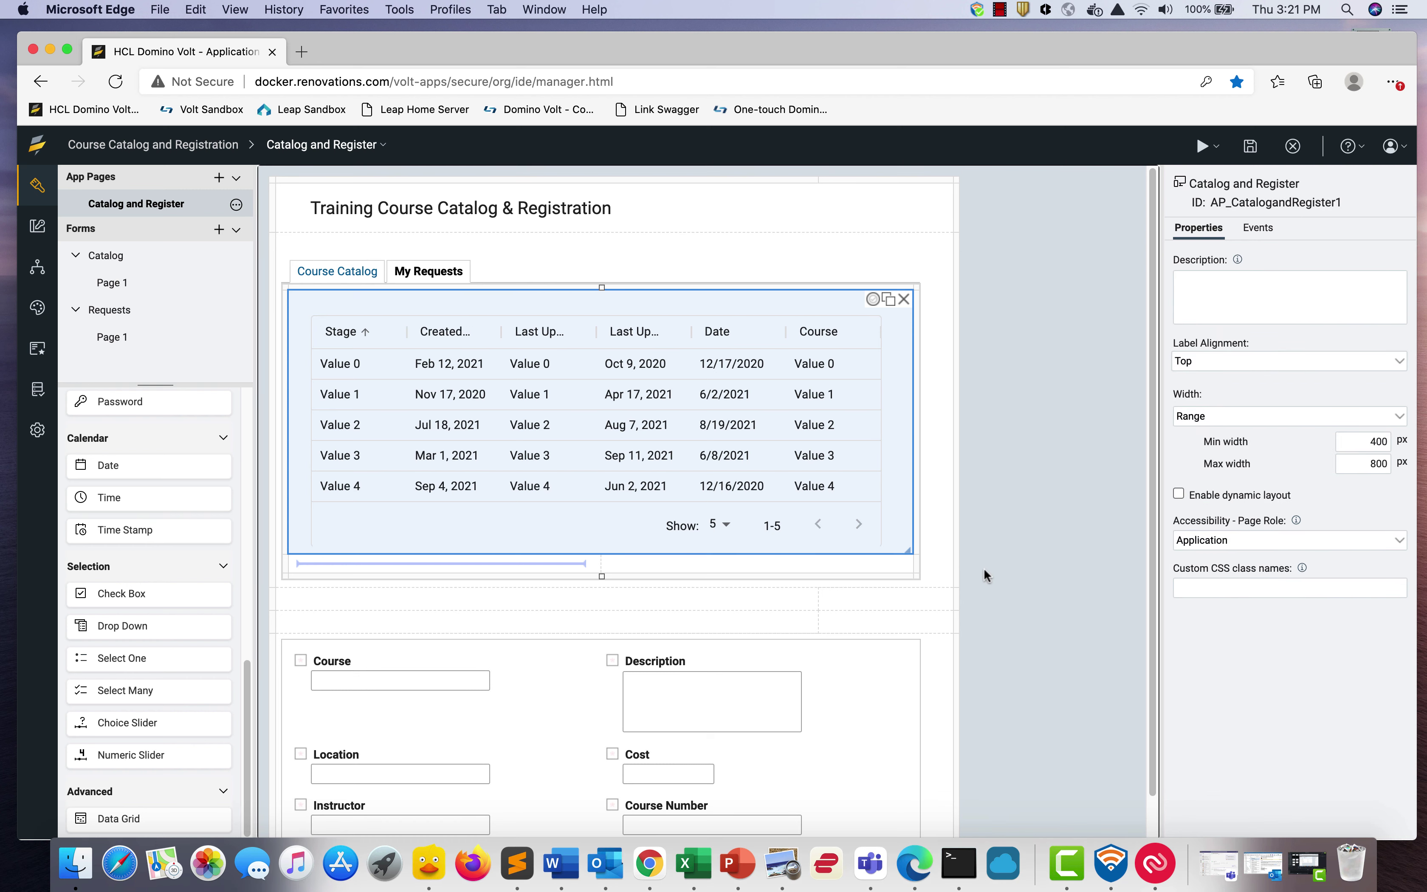
Delete the empty row below the My Requests data grid and the two empty rows between the Tabs item and the section beneath it
{"action": "right_click", "coordinate": [917, 563]}
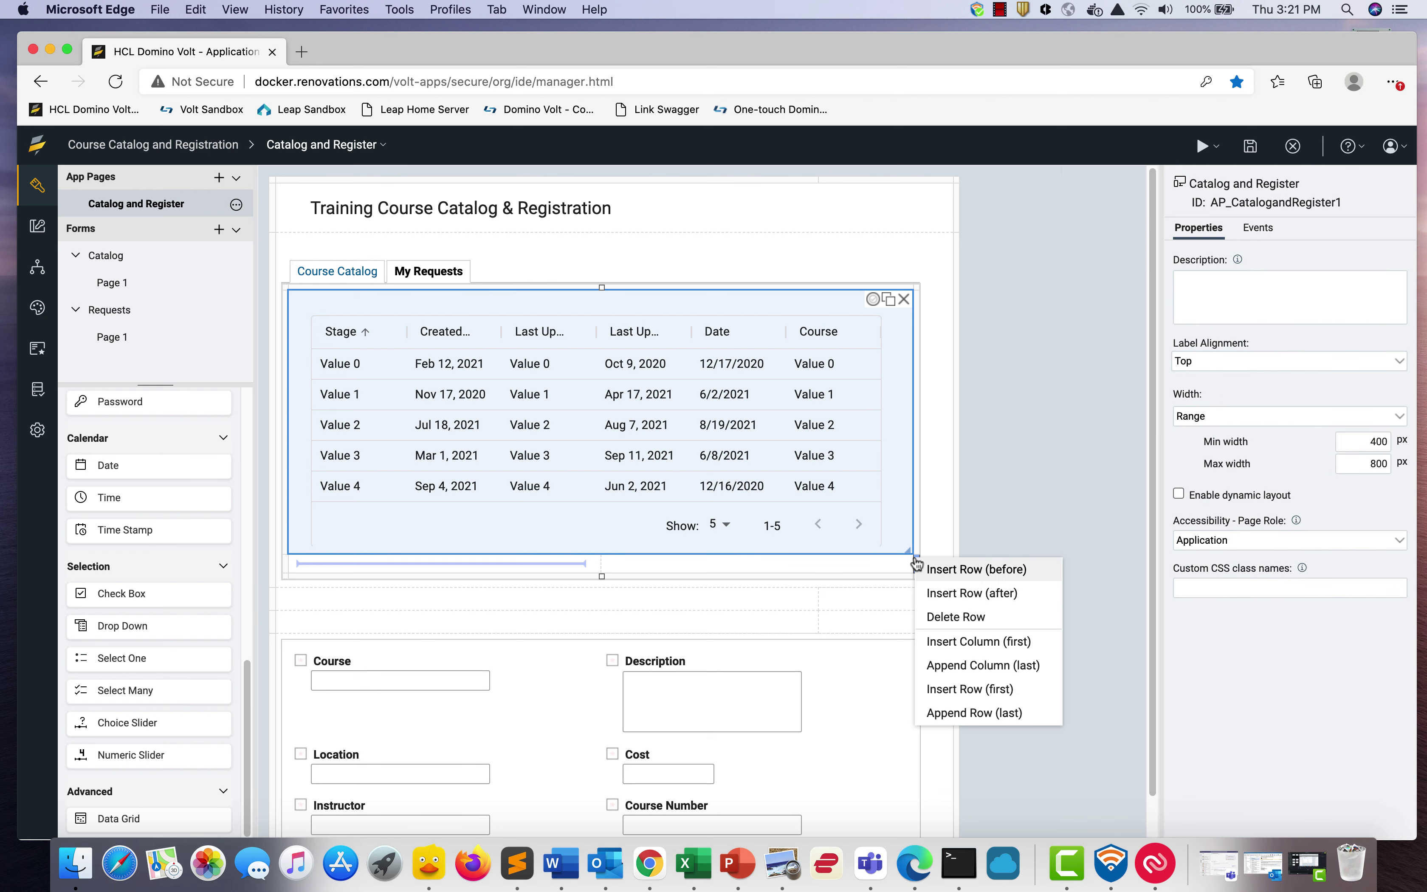
{"action": "left_click", "coordinate": [938, 617]}
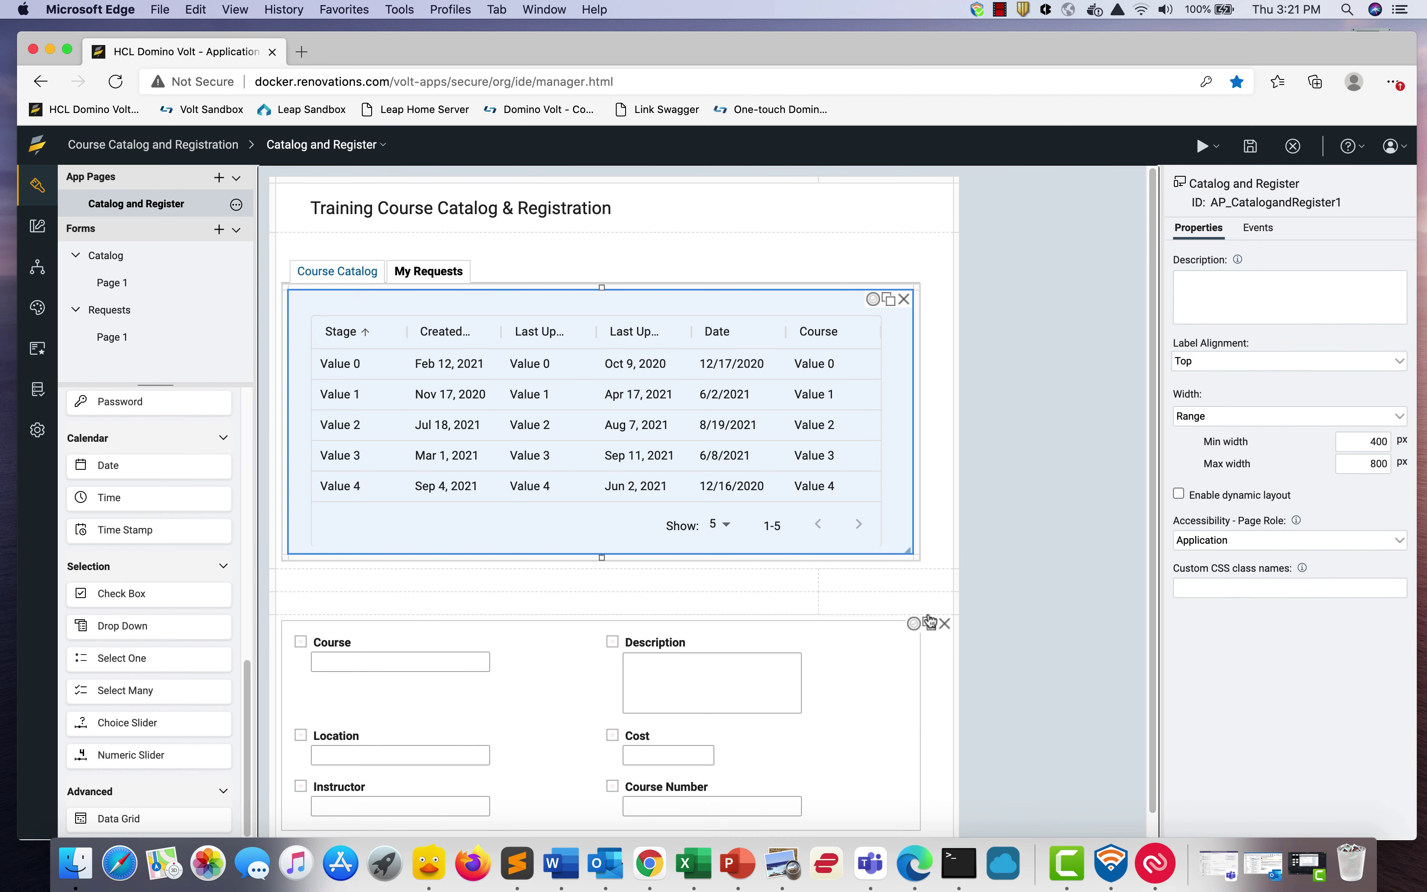
{"action": "right_click", "coordinate": [955, 581]}
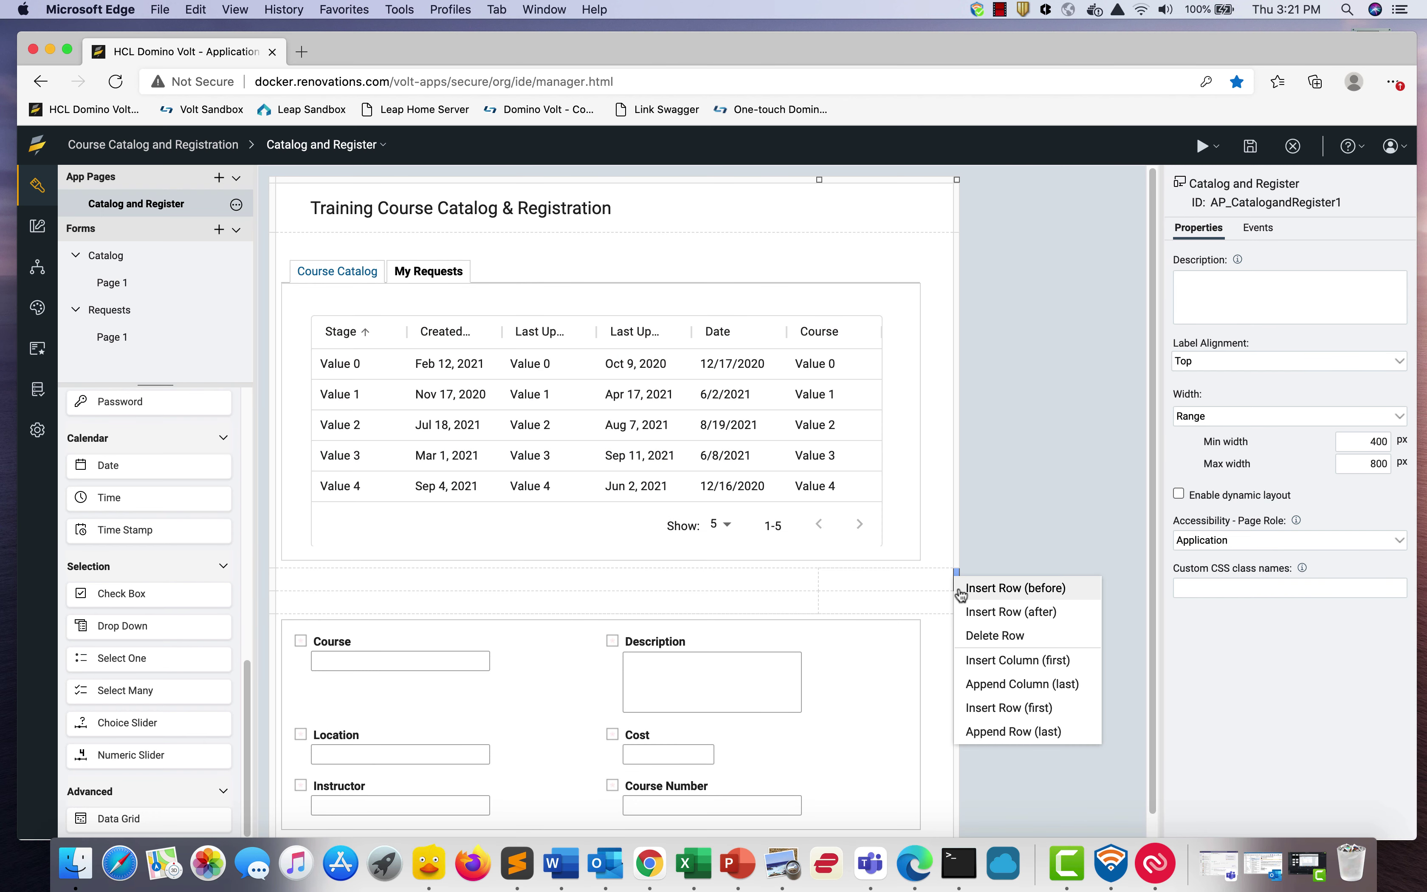
{"action": "left_click", "coordinate": [976, 636]}
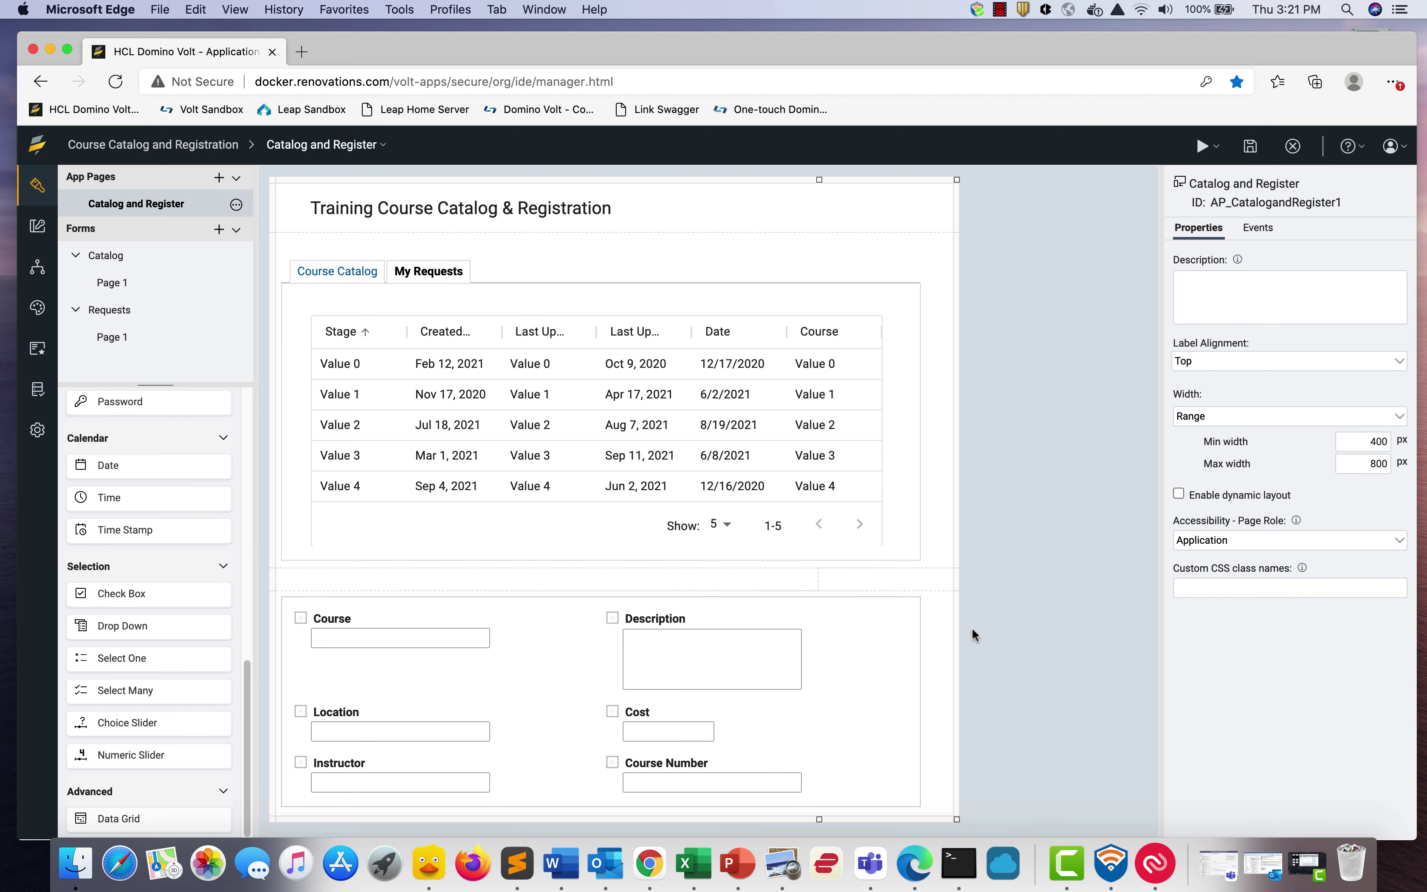
{"action": "right_click", "coordinate": [956, 581]}
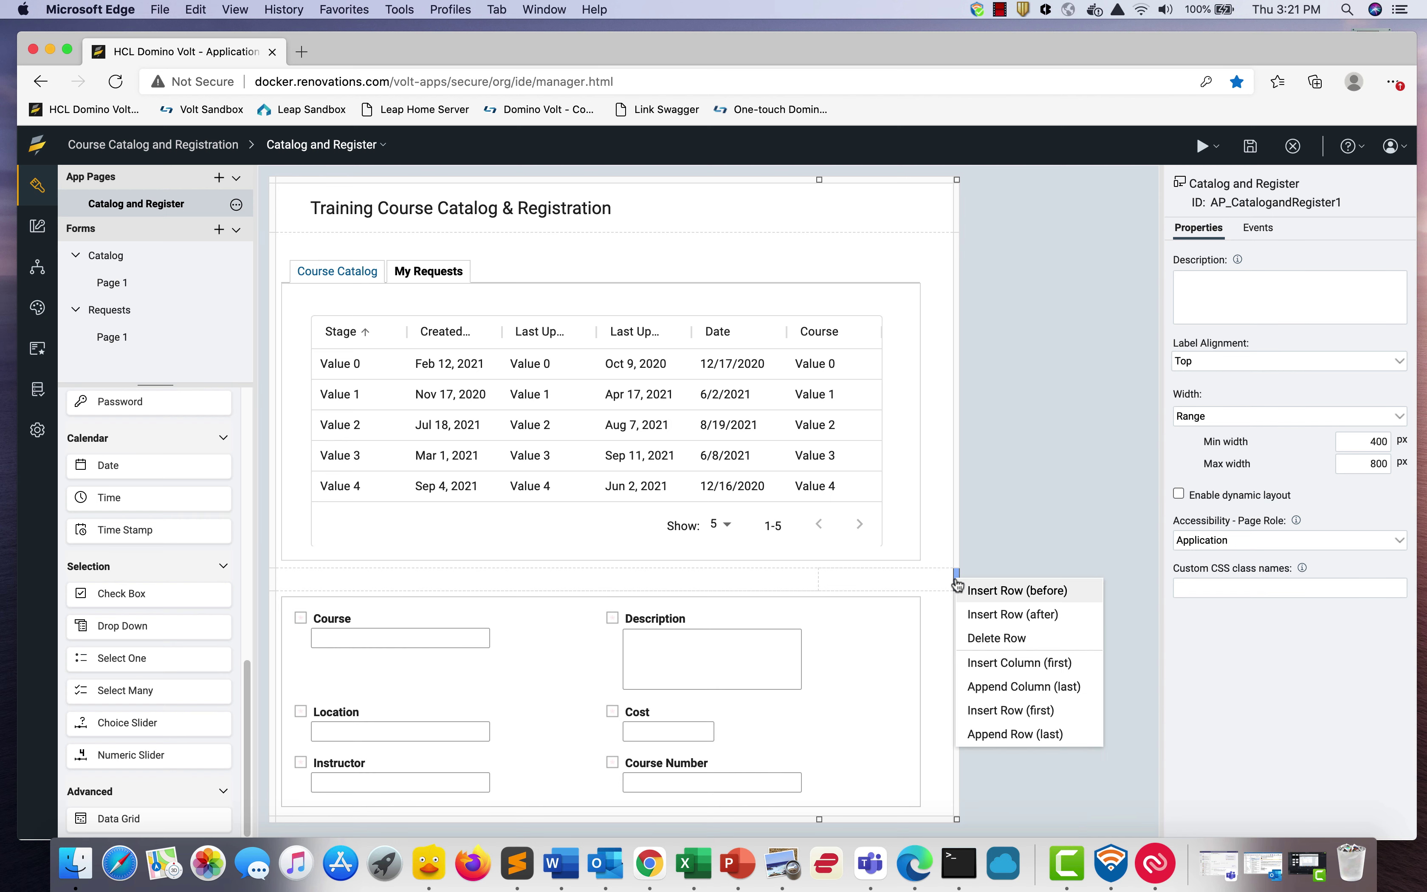
{"action": "left_click", "coordinate": [987, 639]}
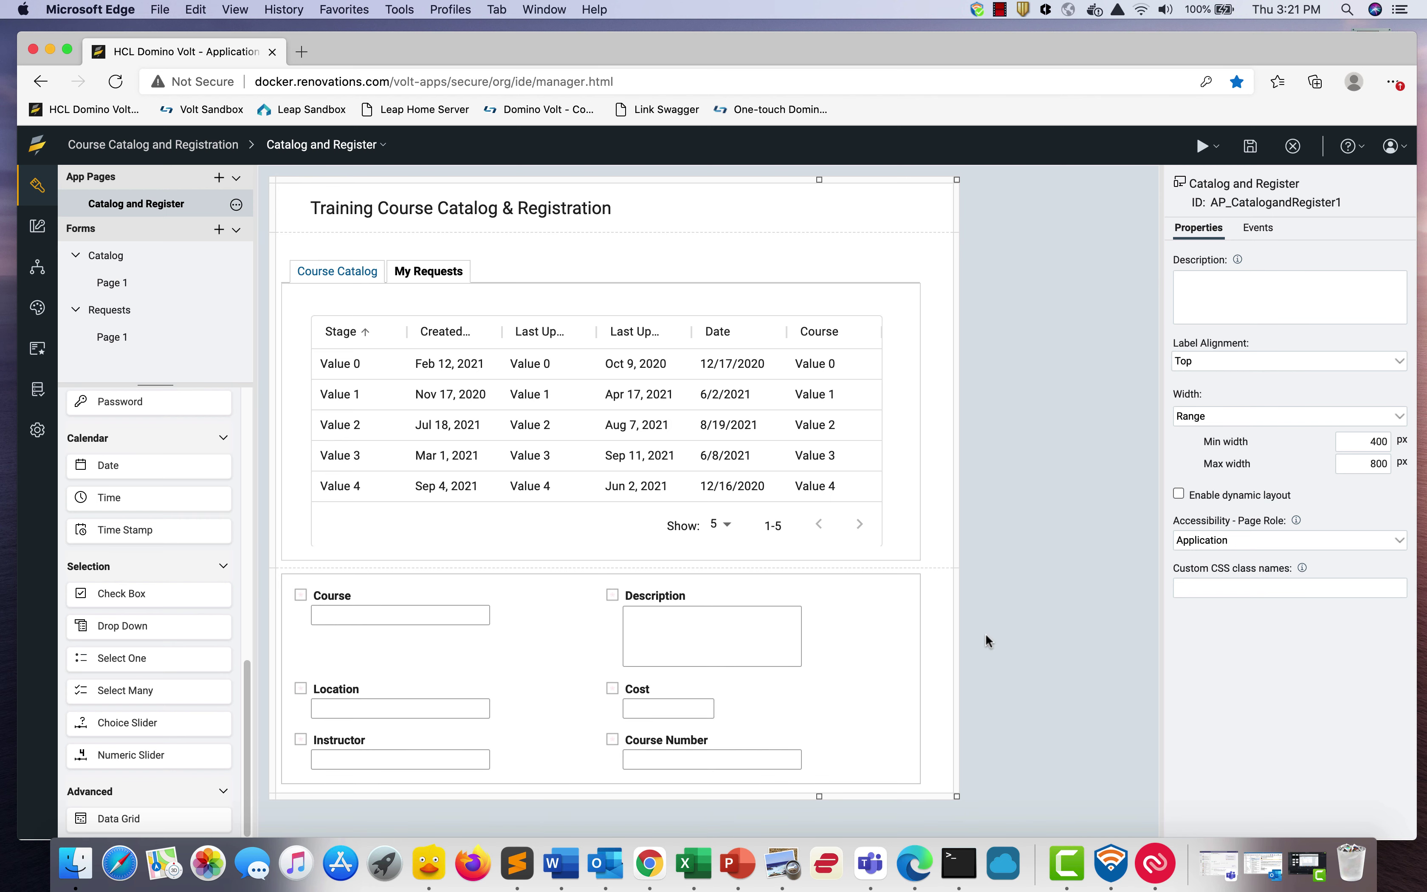
Review the layout of the Course Catalog and My Requests tabs
{"action": "left_click", "coordinate": [339, 271]}
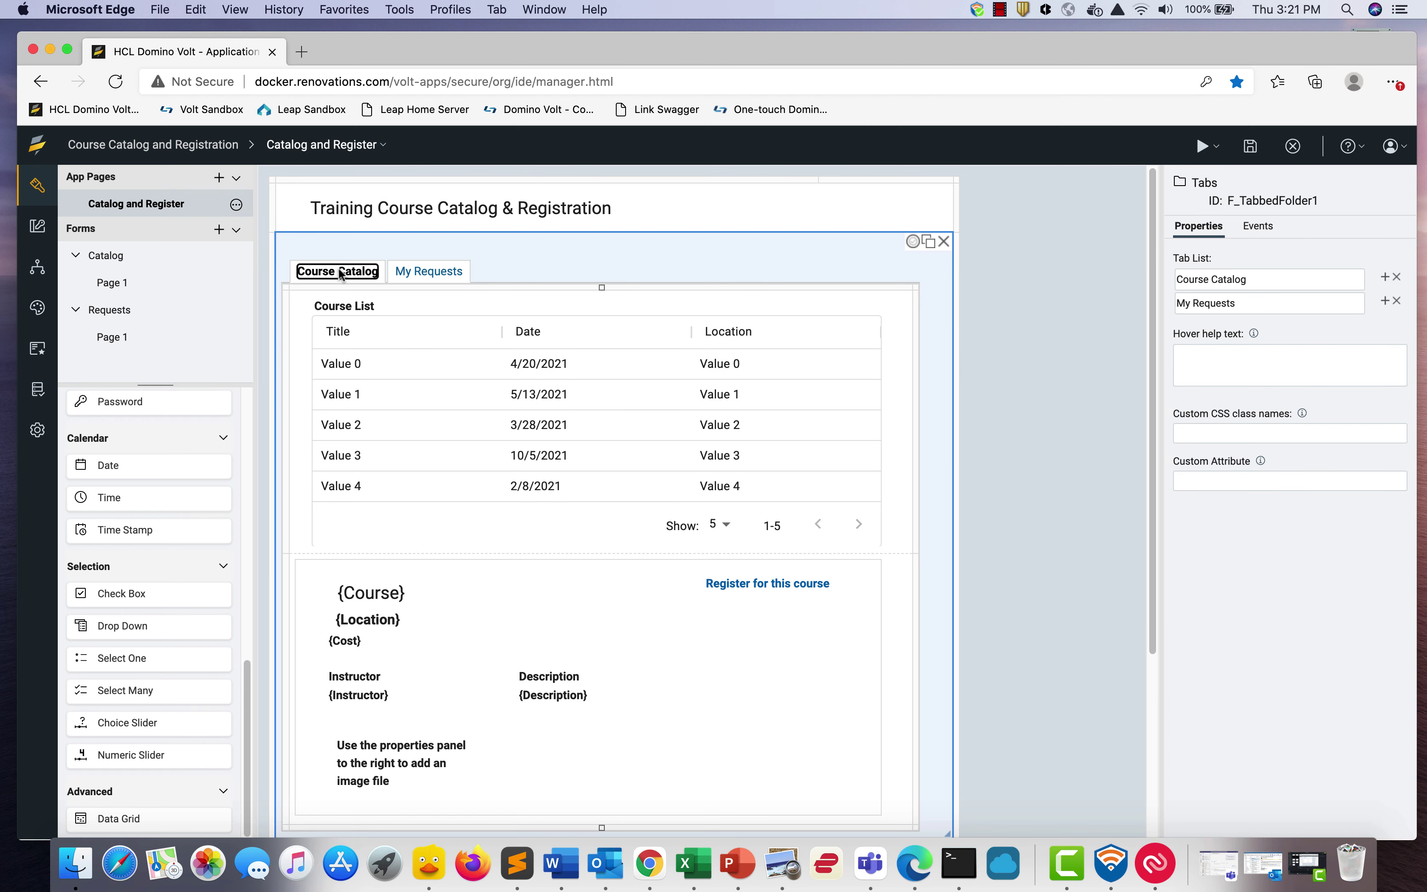
{"action": "left_click", "coordinate": [410, 273]}
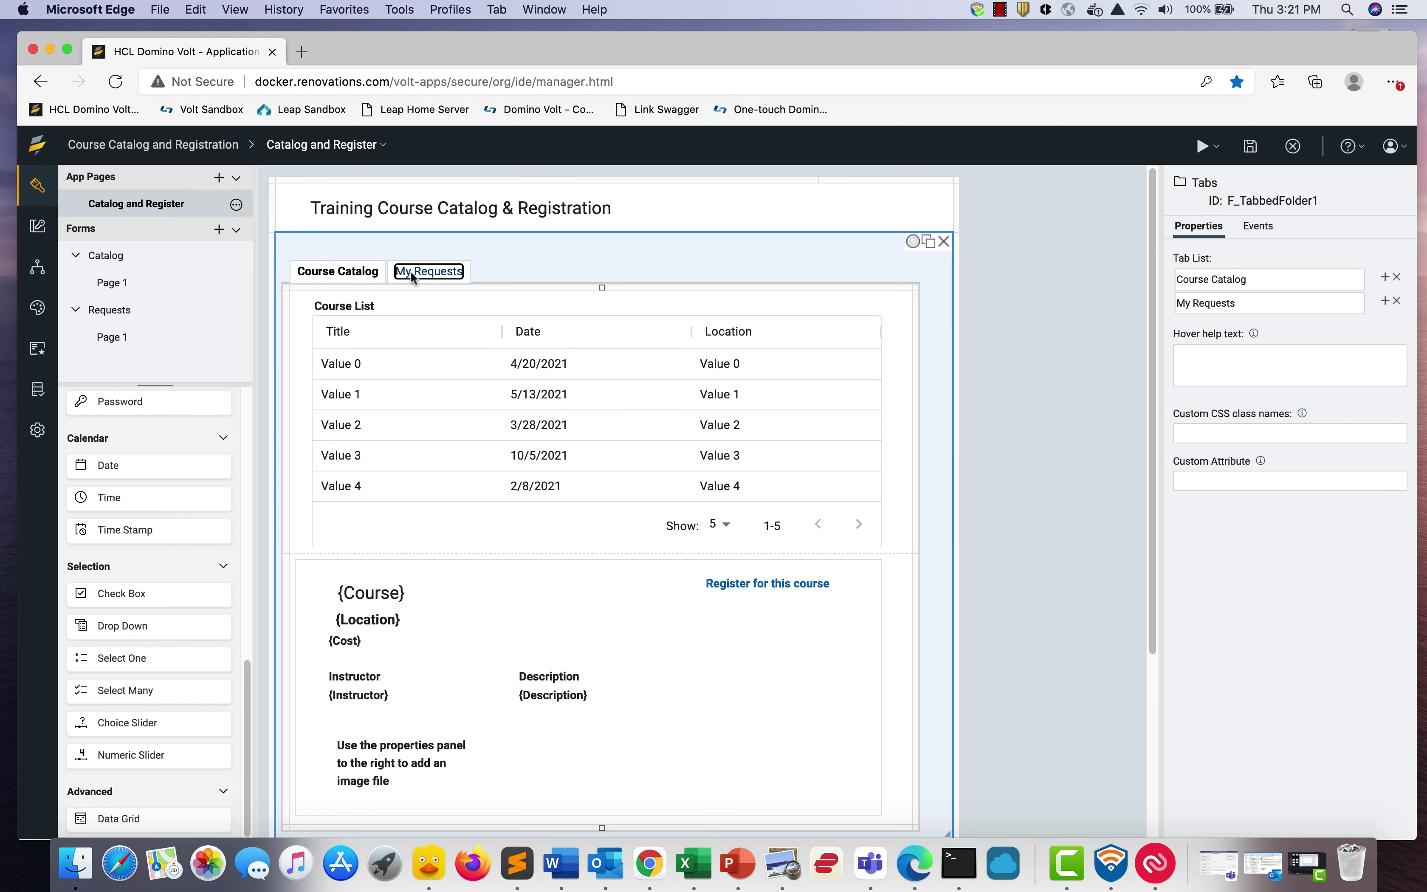
{"action": "left_click", "coordinate": [365, 275]}
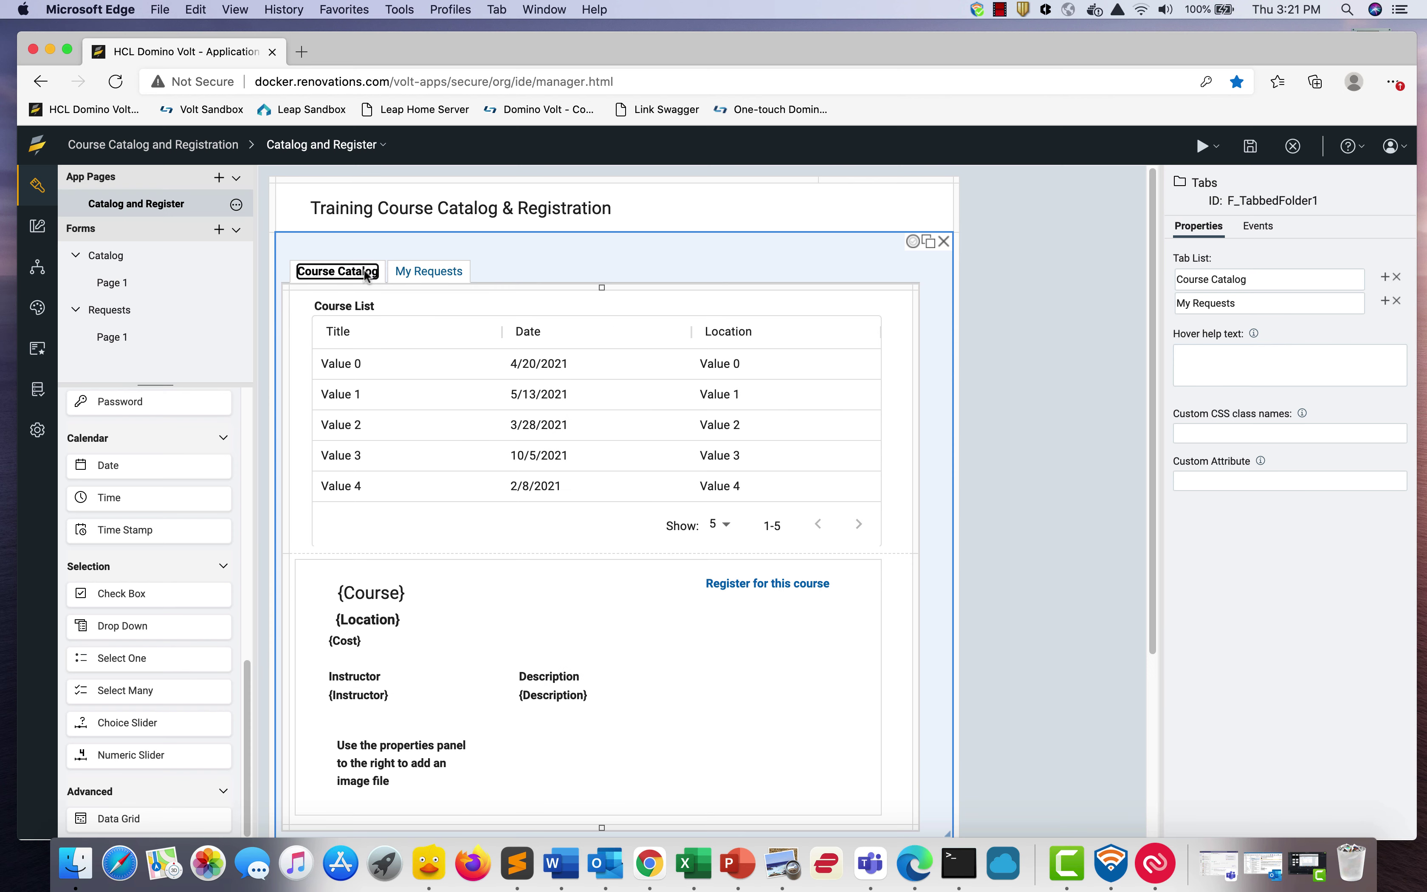
{"action": "left_click", "coordinate": [1026, 508]}
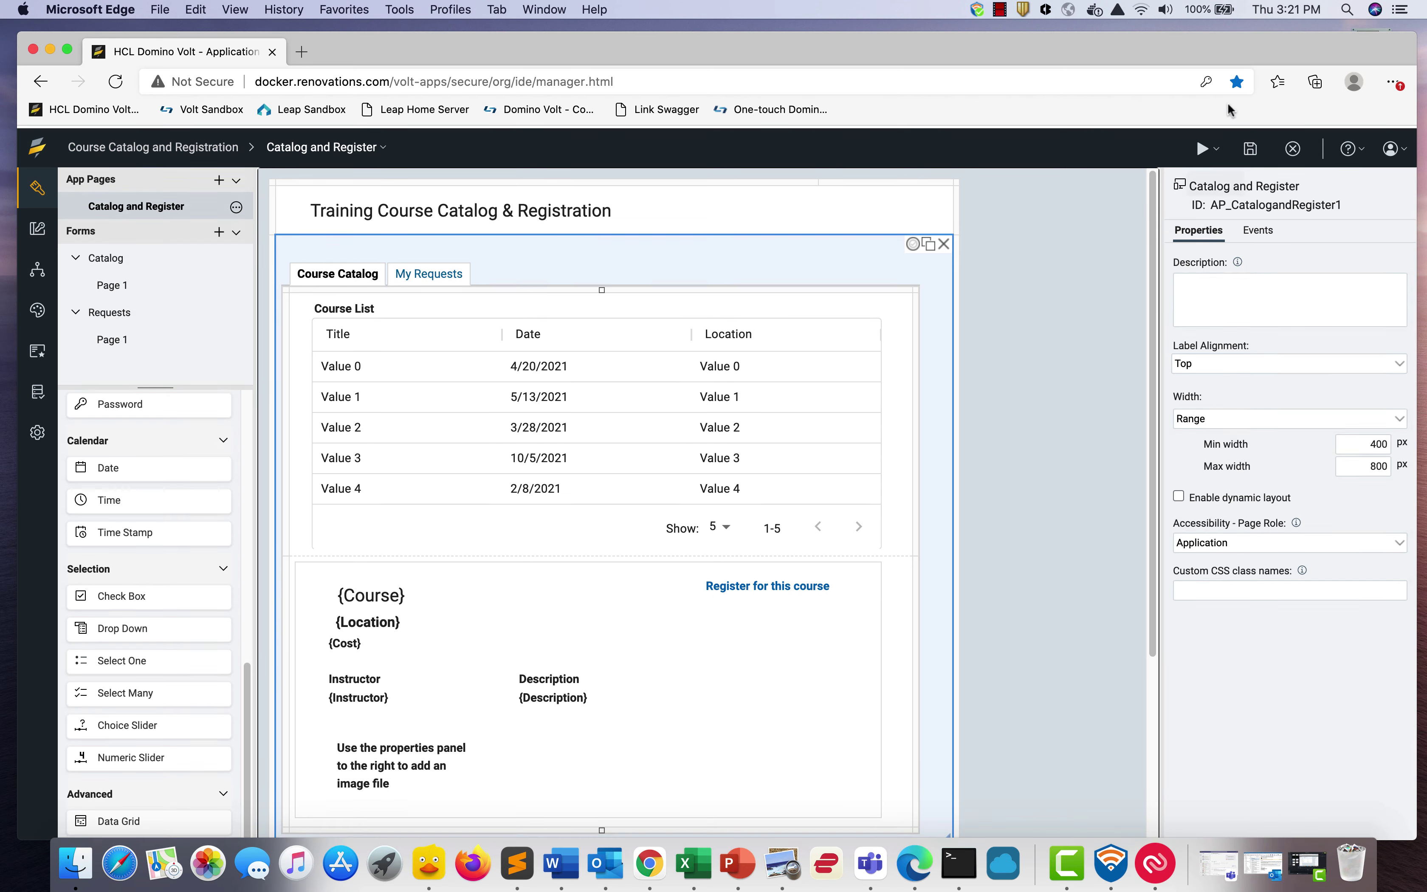
Save and close the Course Catalog and Registration app, and deploy the saved changes to its running version
{"action": "left_click", "coordinate": [1249, 148]}
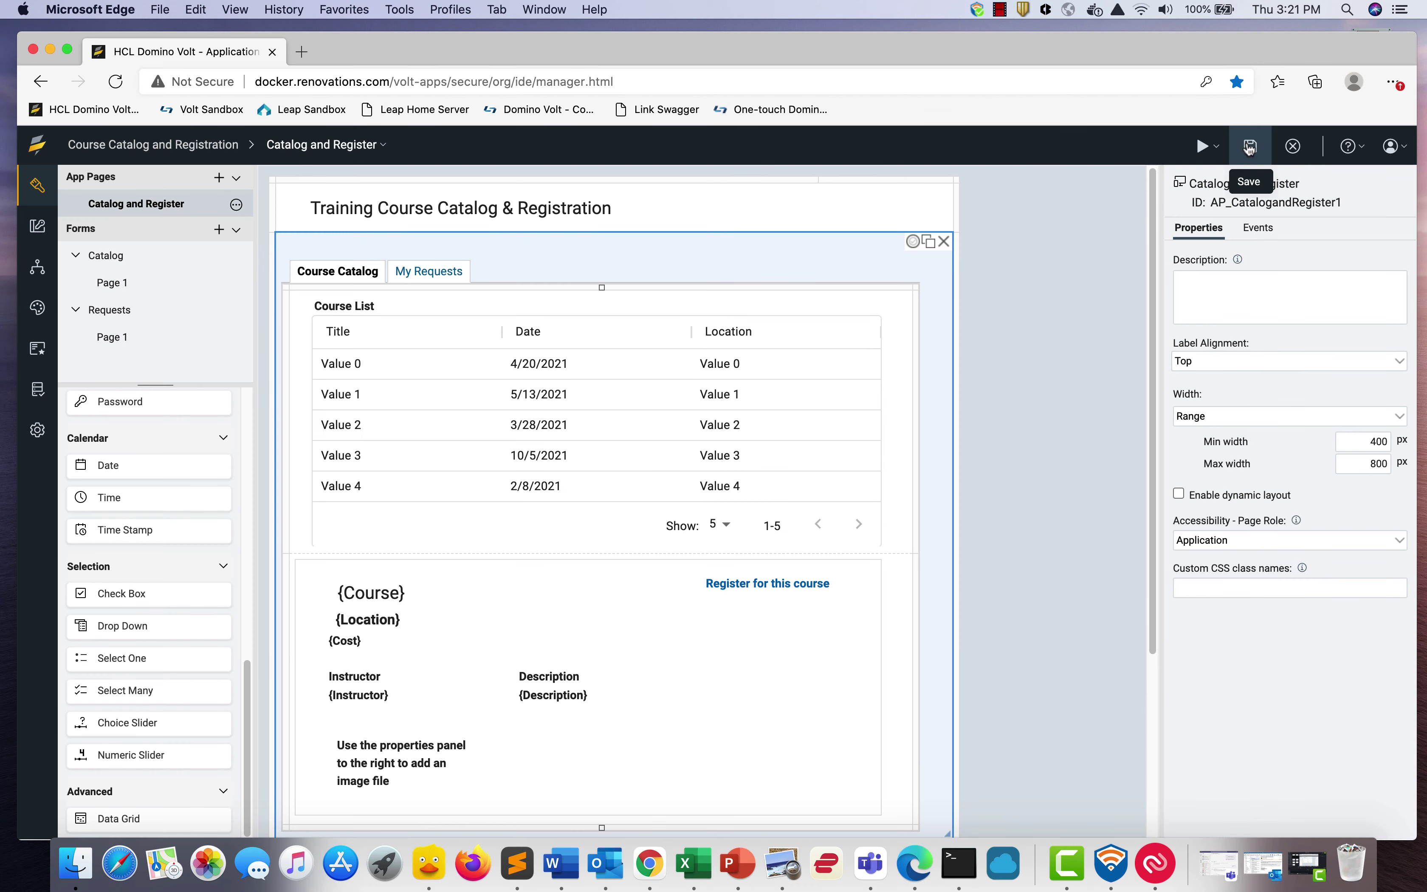
{"action": "left_click", "coordinate": [1292, 146]}
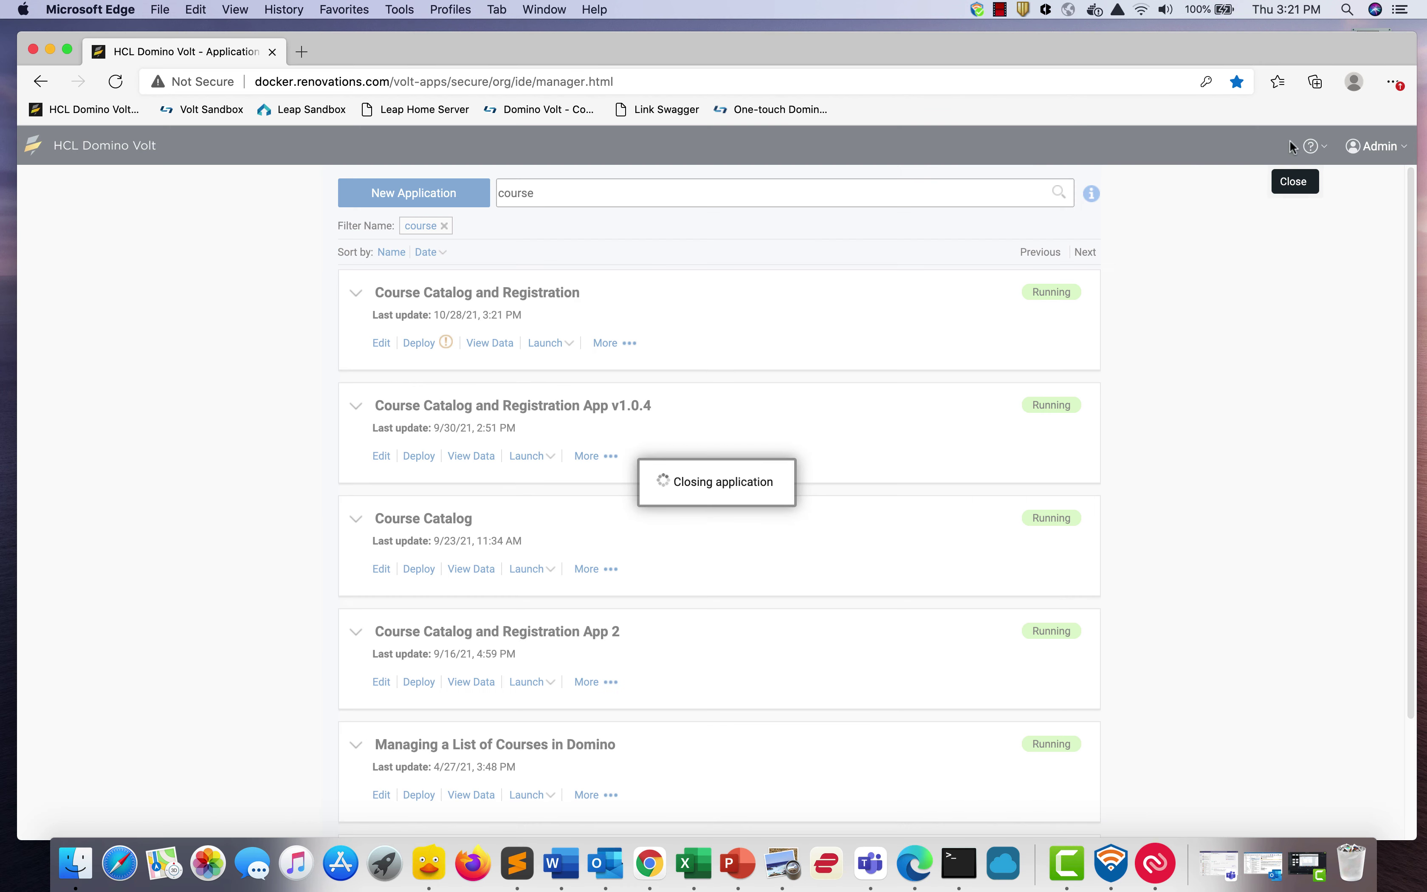
{"action": "left_click", "coordinate": [422, 343]}
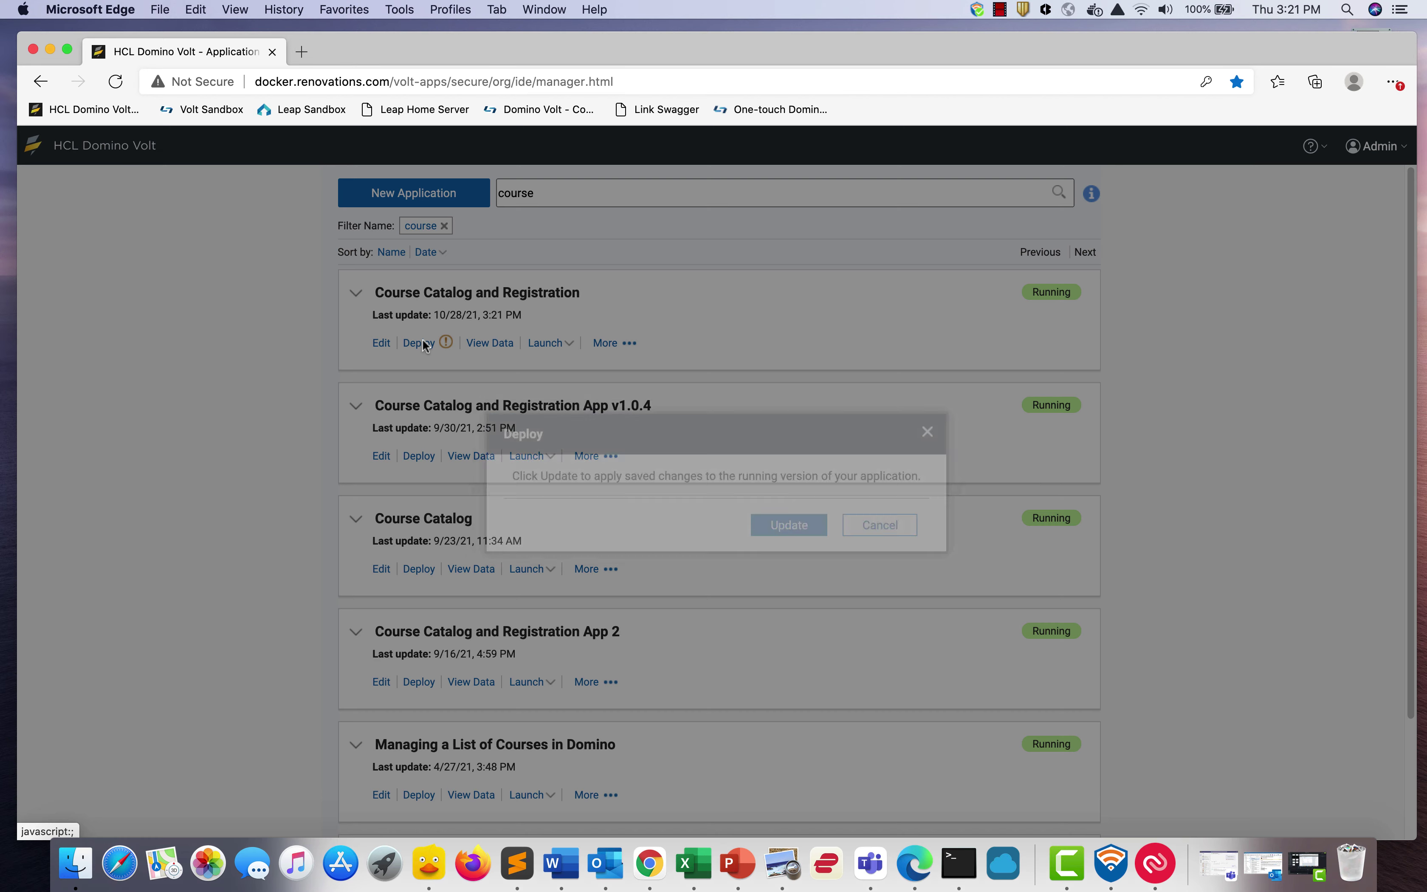
{"action": "left_click", "coordinate": [785, 526]}
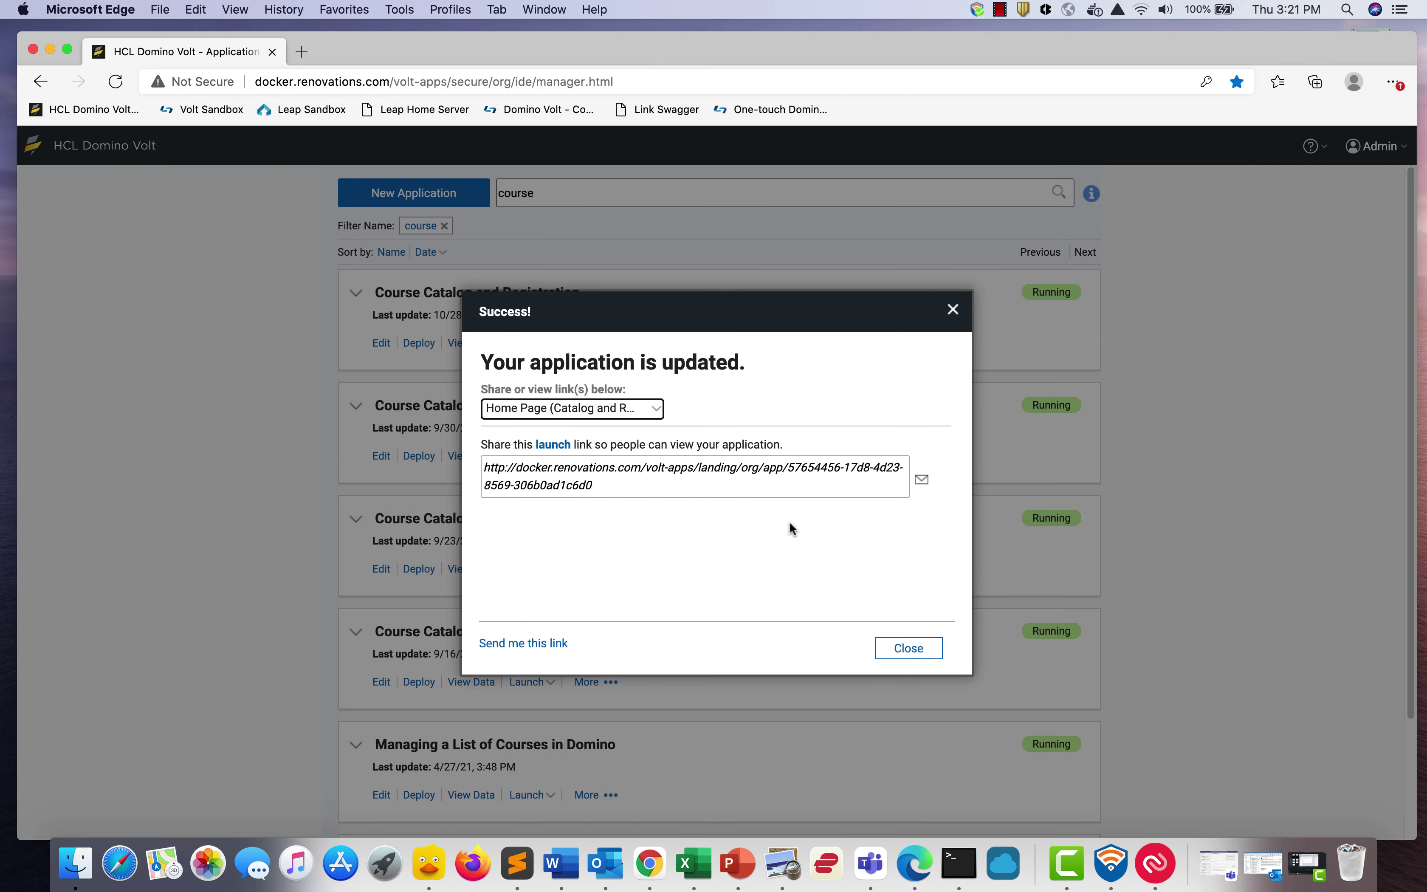
{"action": "left_click", "coordinate": [902, 648]}
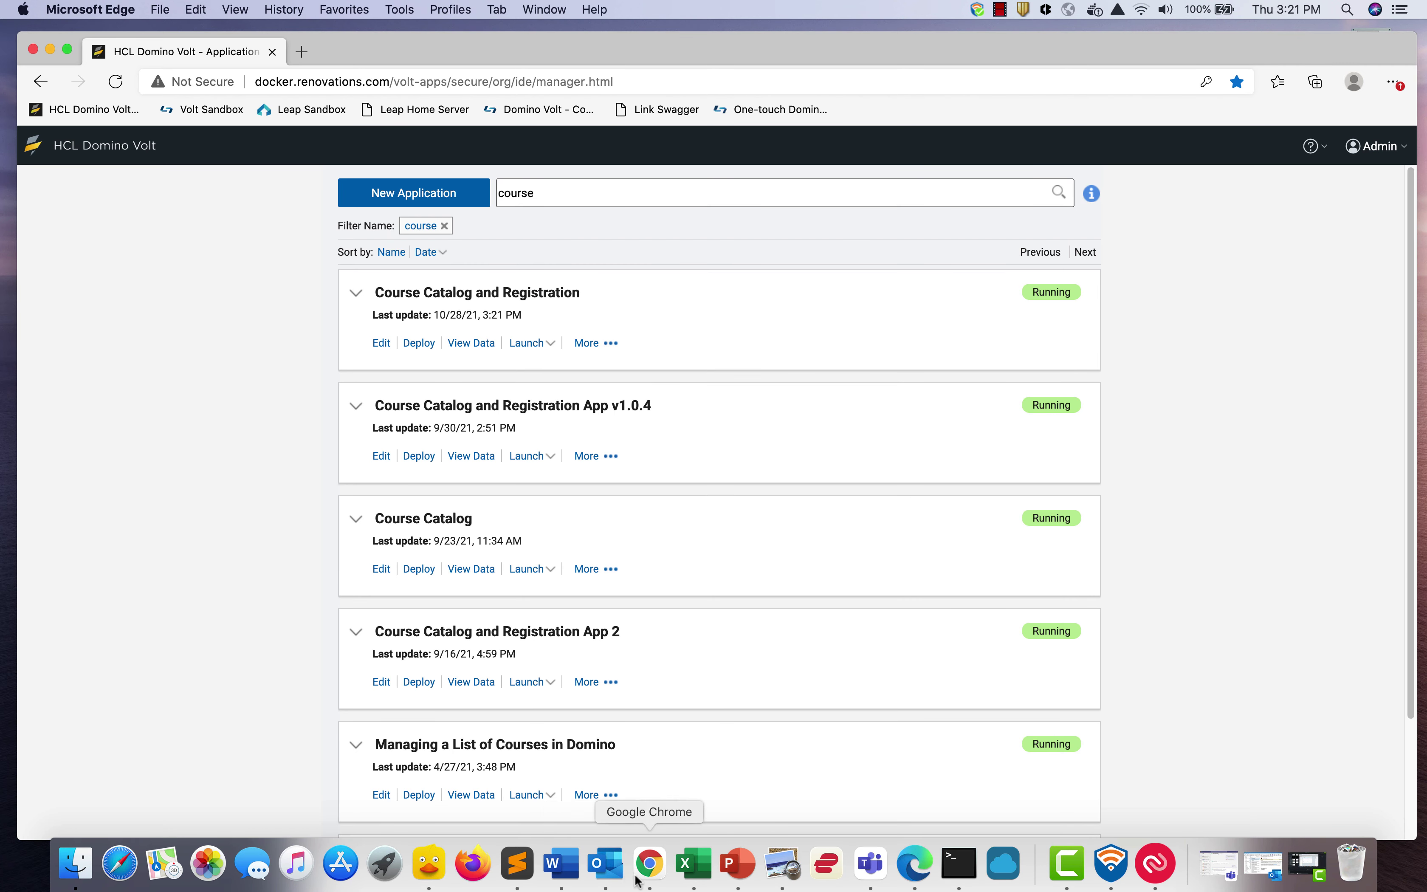
Switch to the tutorial PDF in Preview, read the section on testing the finished app, and return to the browser
{"action": "left_click", "coordinate": [782, 865]}
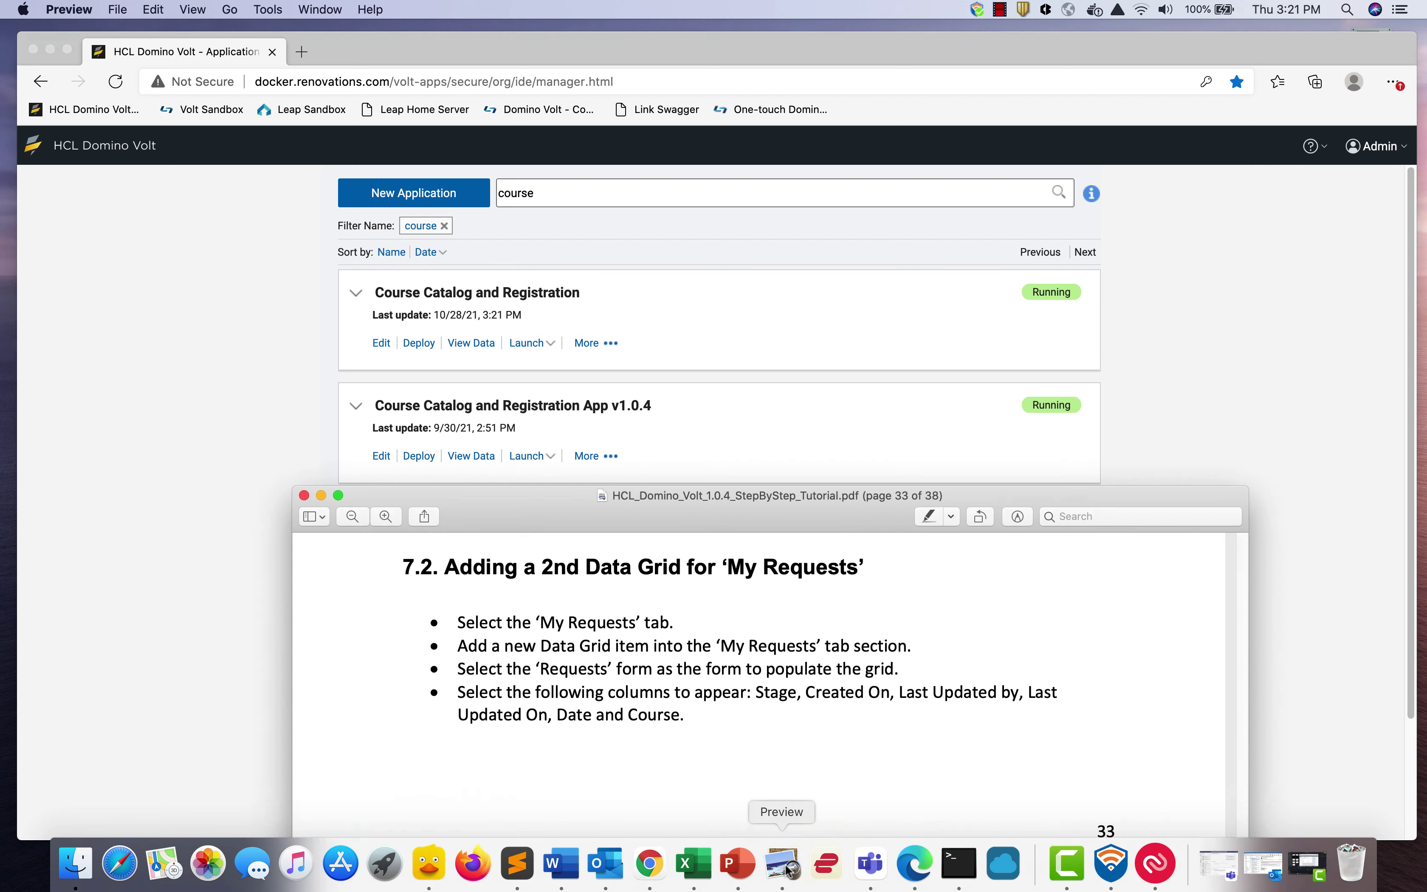
{"action": "left_click_drag", "start_coordinate": [630, 486], "coordinate": [550, 108]}
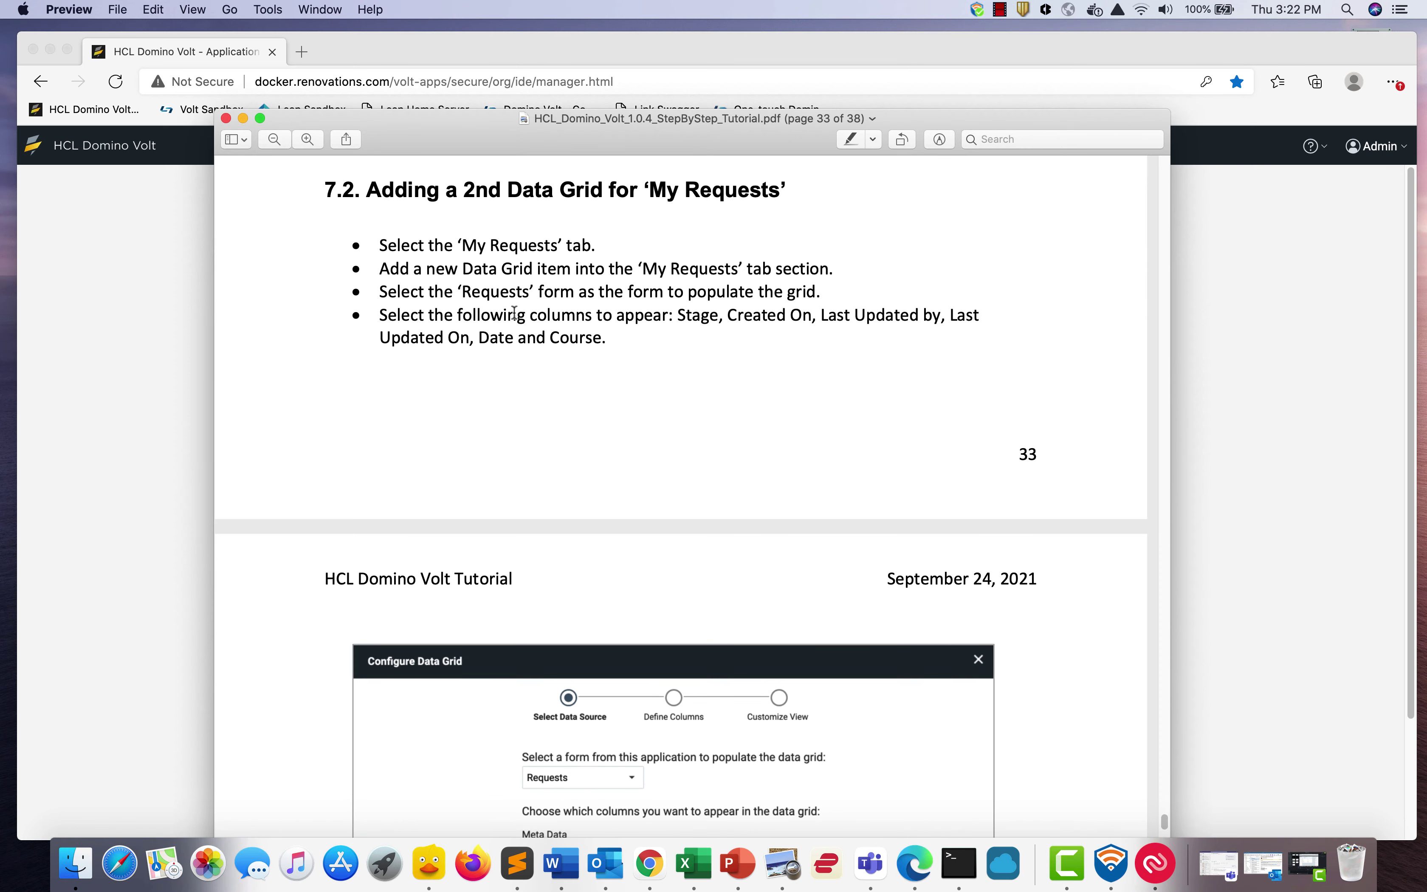
{"action": "scroll", "coordinate": [530, 381], "scroll_direction": "down", "scroll_amount": 10}
{"action": "scroll", "coordinate": [532, 387], "scroll_direction": "down", "scroll_amount": 15}
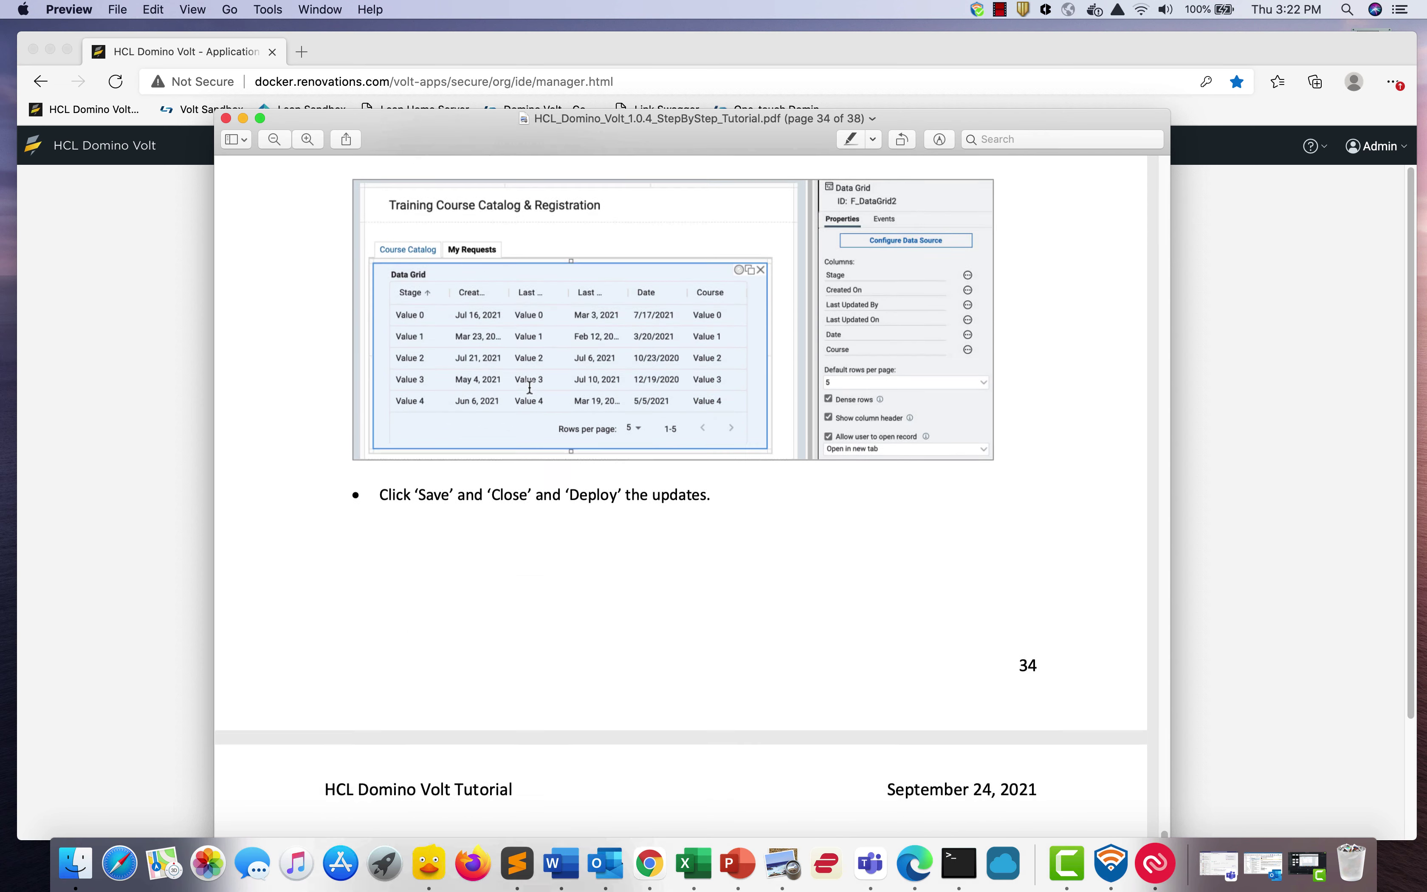
{"action": "scroll", "coordinate": [566, 634], "scroll_direction": "down", "scroll_amount": 5}
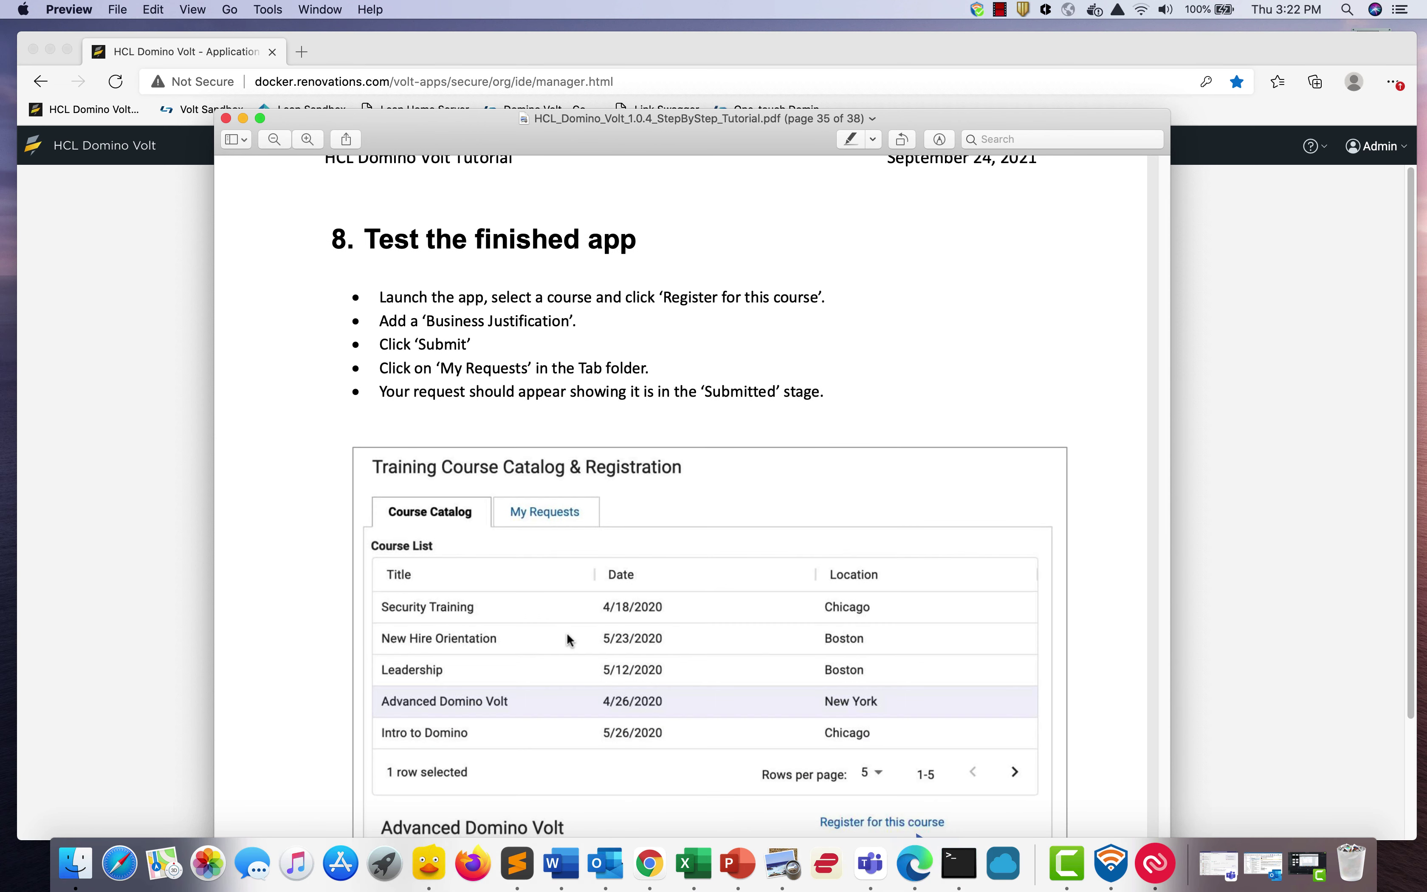
{"action": "left_click", "coordinate": [108, 647]}
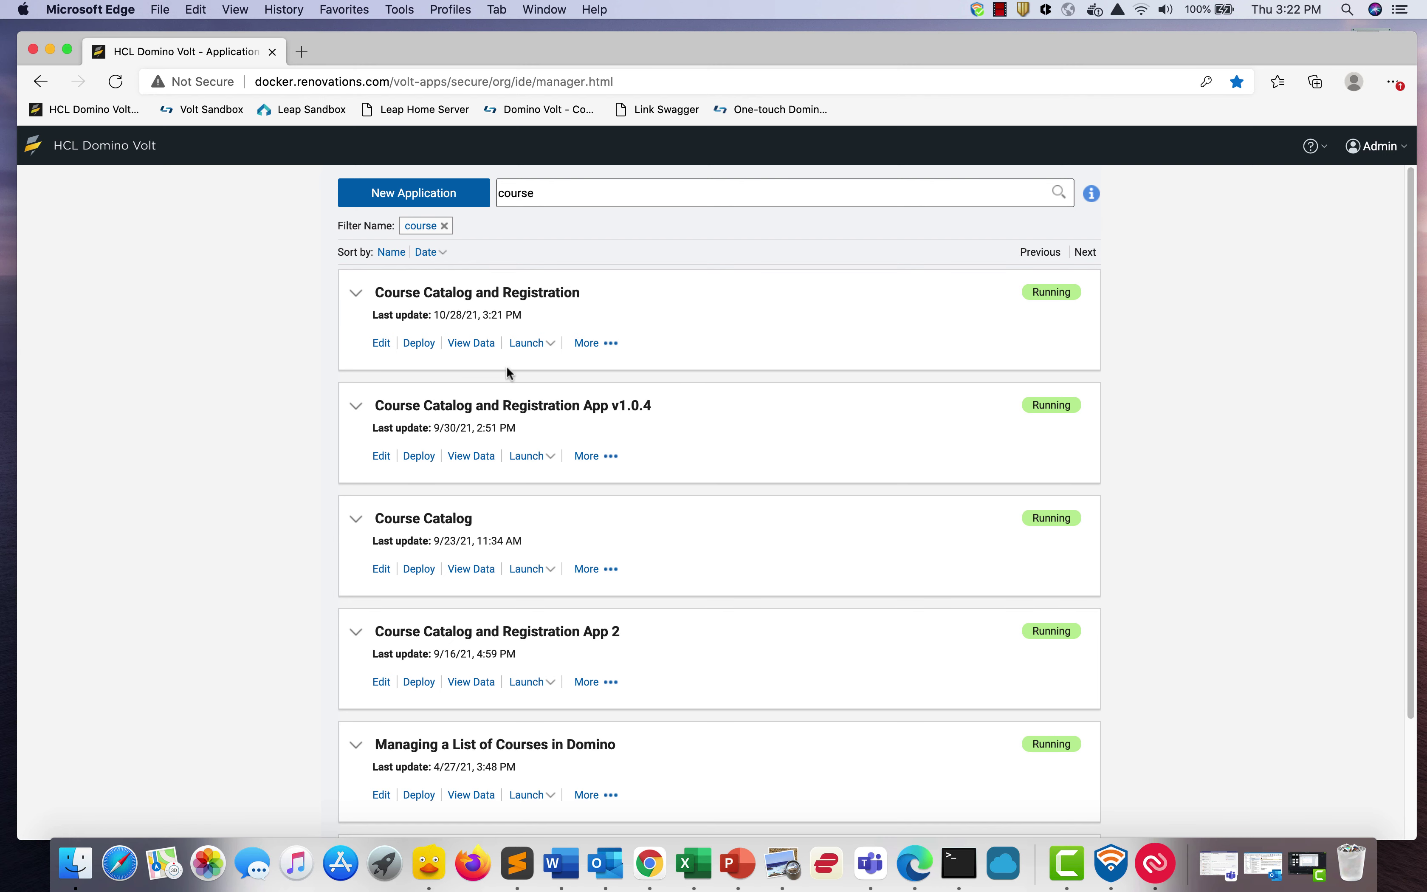
Launch the Course Catalog and Registration app and check its My Requests and Course Catalog tabs
{"action": "left_click", "coordinate": [527, 343]}
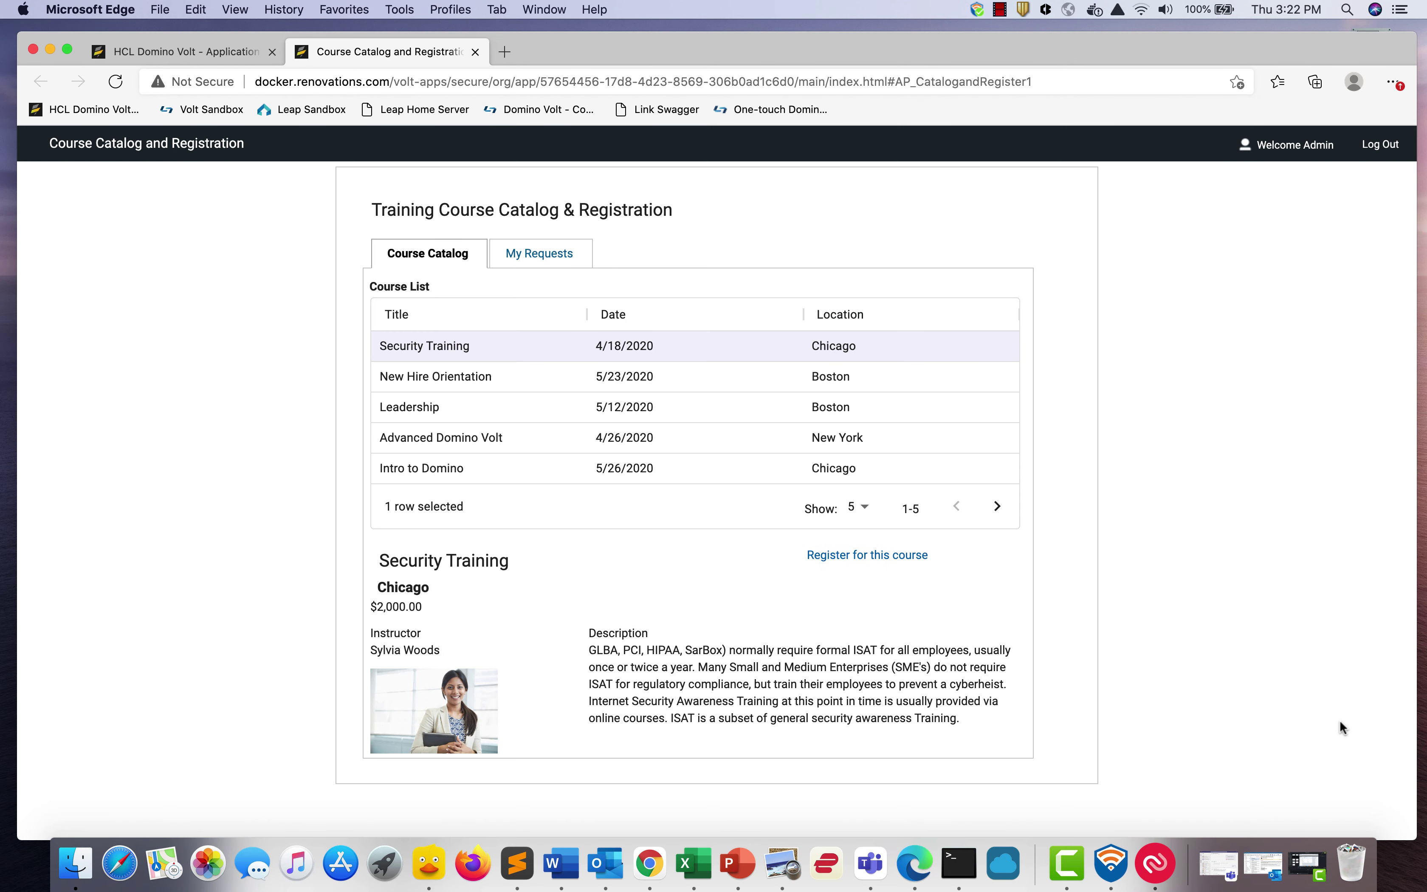
{"action": "left_click", "coordinate": [539, 255]}
{"action": "left_click", "coordinate": [439, 258]}
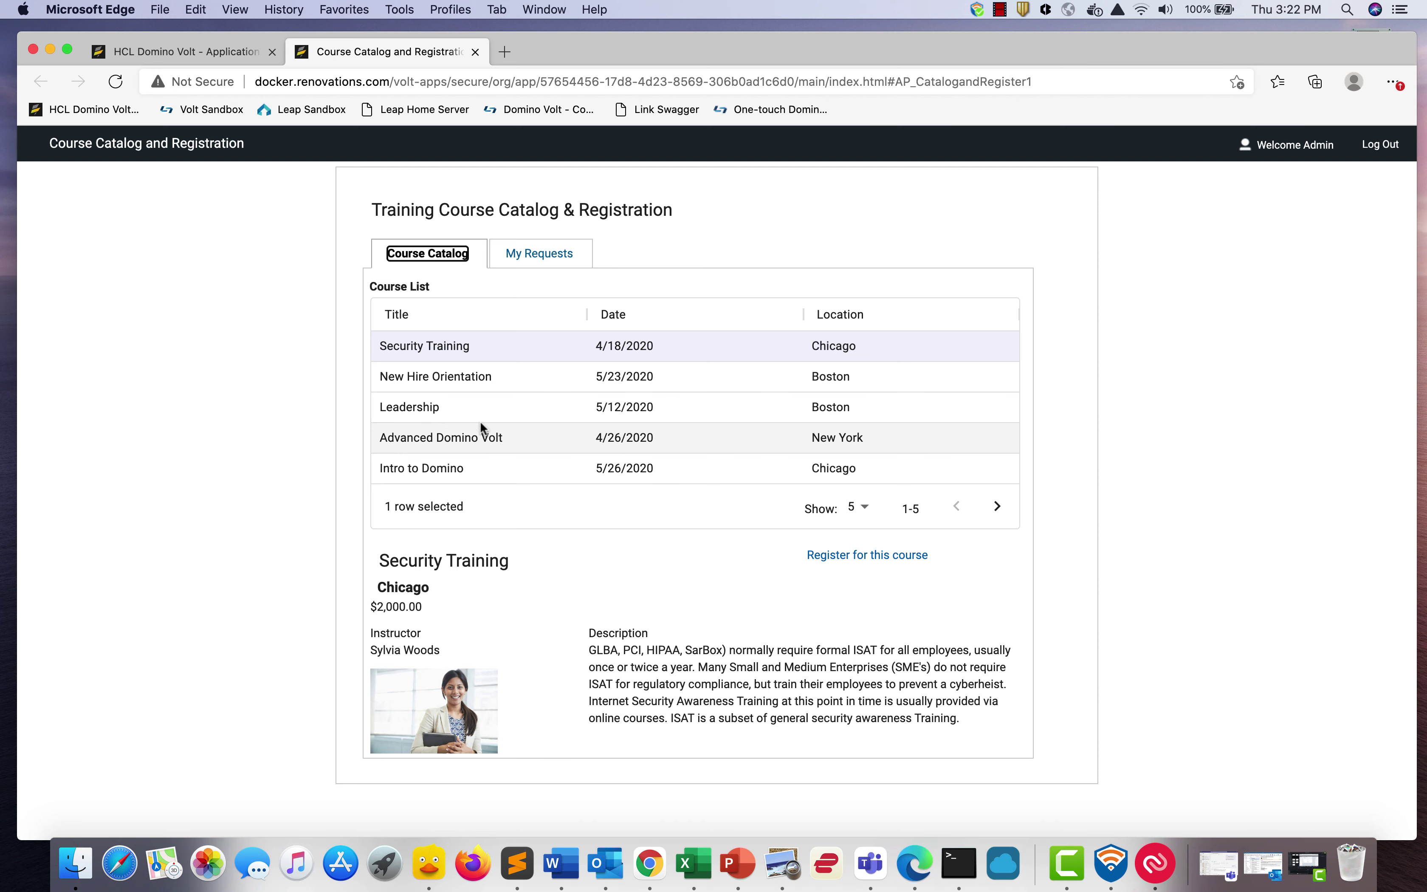
Submit a registration for the Intro to Domino course with the business justification "My Justification" and view it under My Requests
{"action": "left_click", "coordinate": [475, 407]}
{"action": "left_click", "coordinate": [478, 465]}
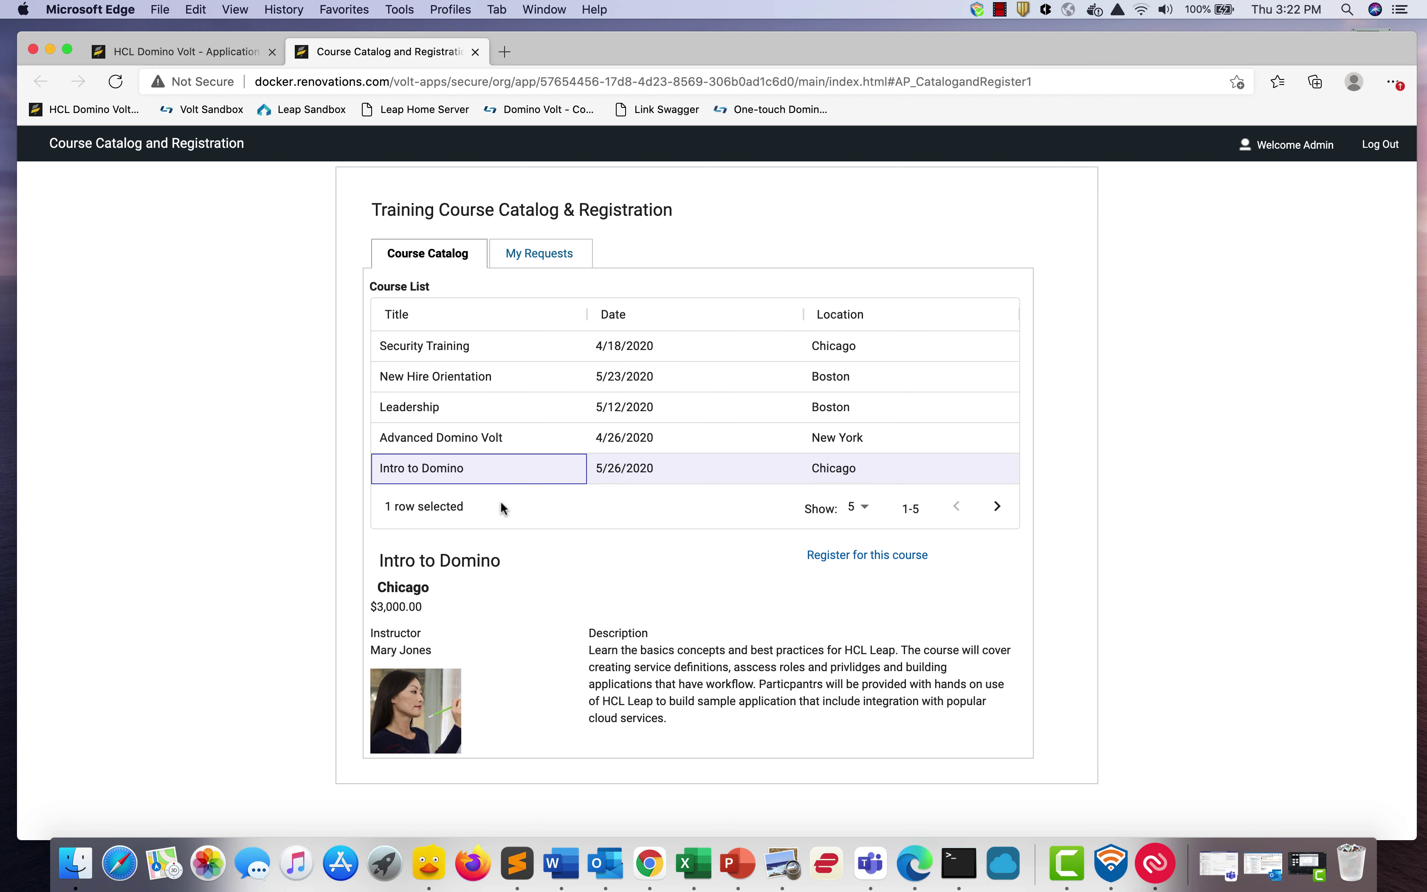
{"action": "left_click", "coordinate": [893, 557]}
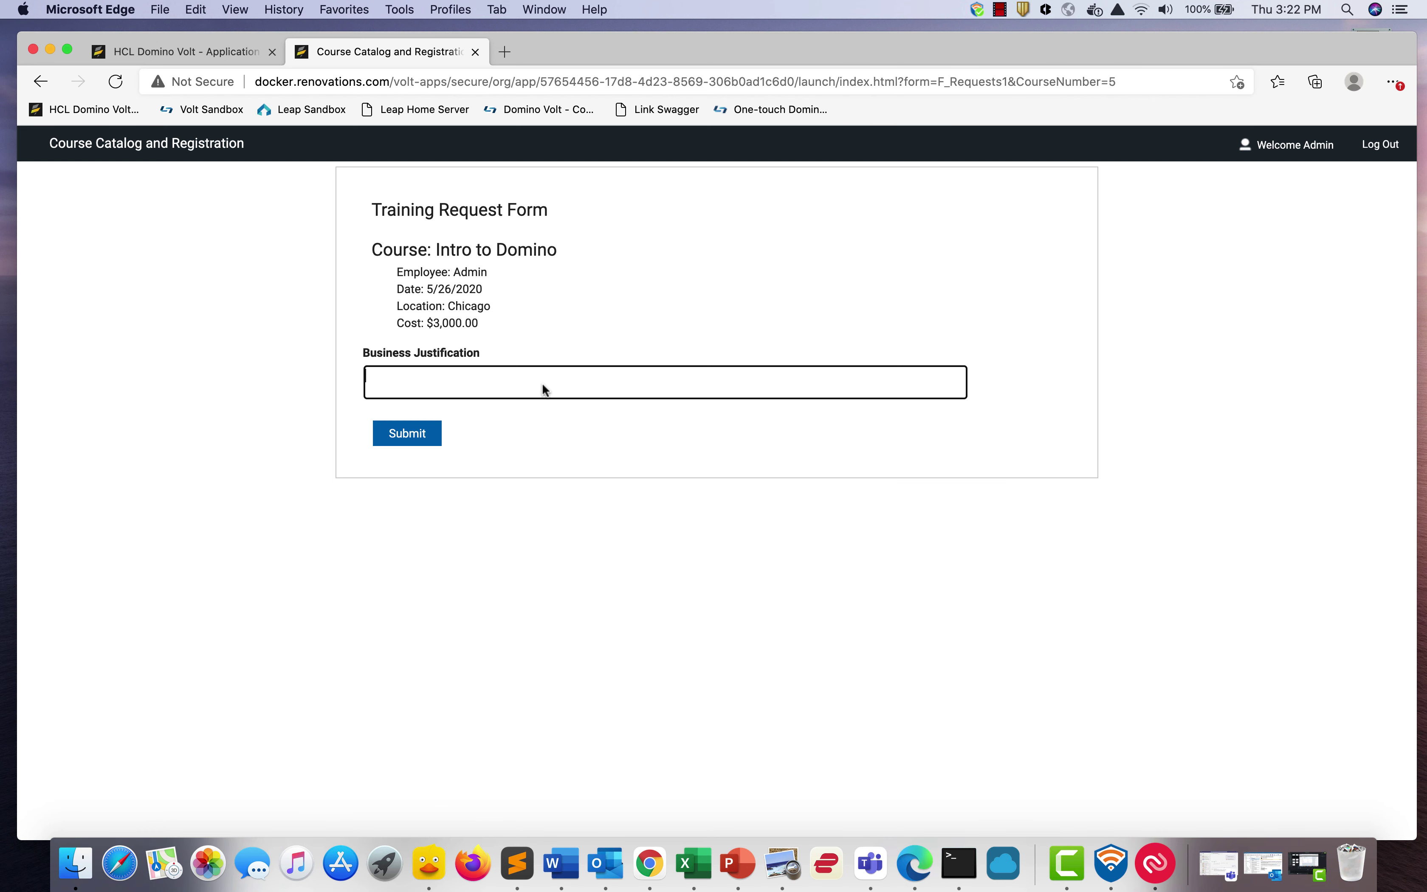
{"action": "type", "text": "My Justification"}
{"action": "left_click", "coordinate": [393, 434]}
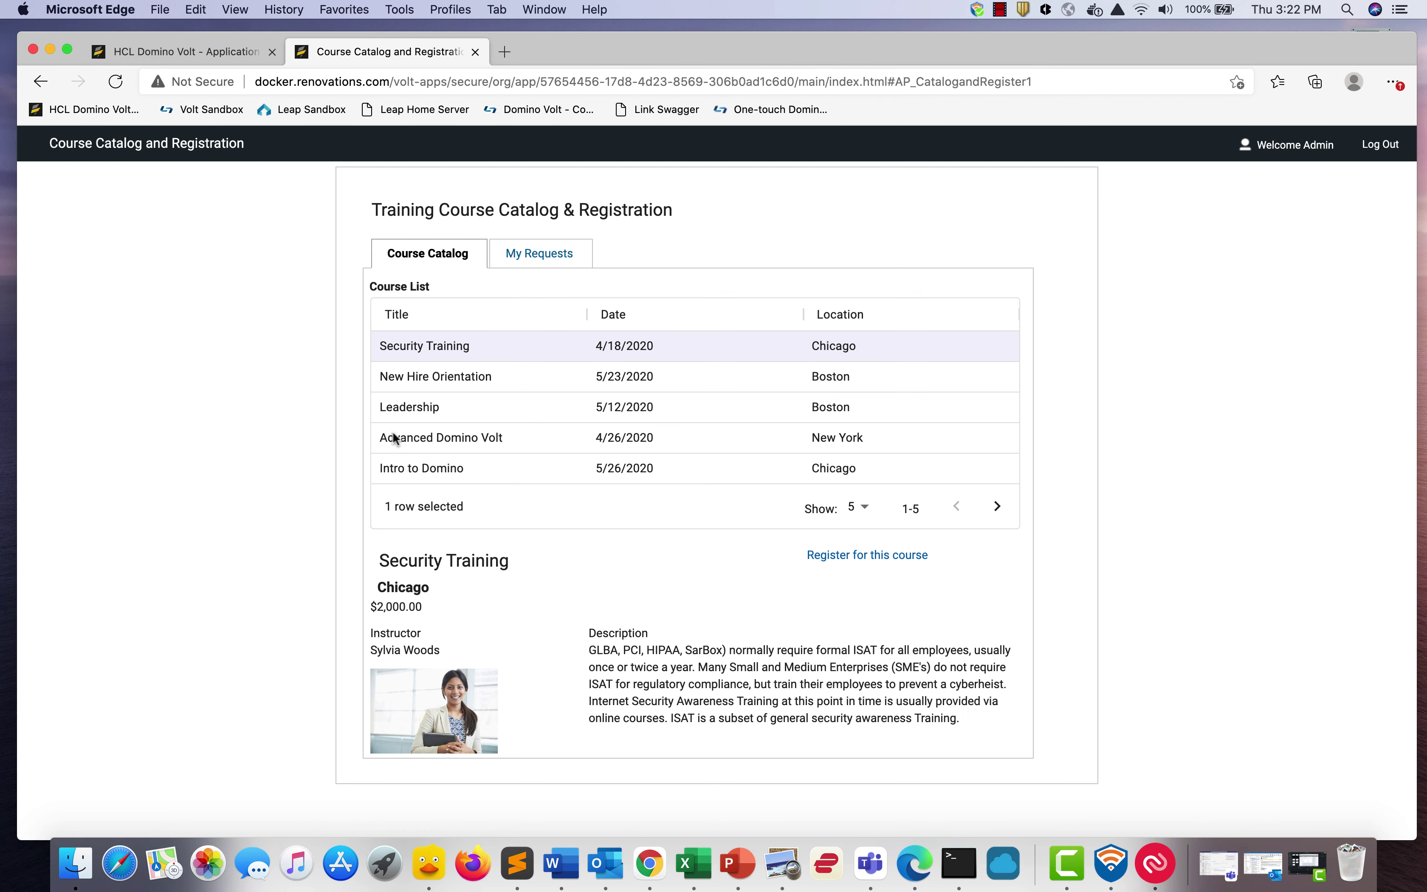
{"action": "left_click", "coordinate": [519, 253]}
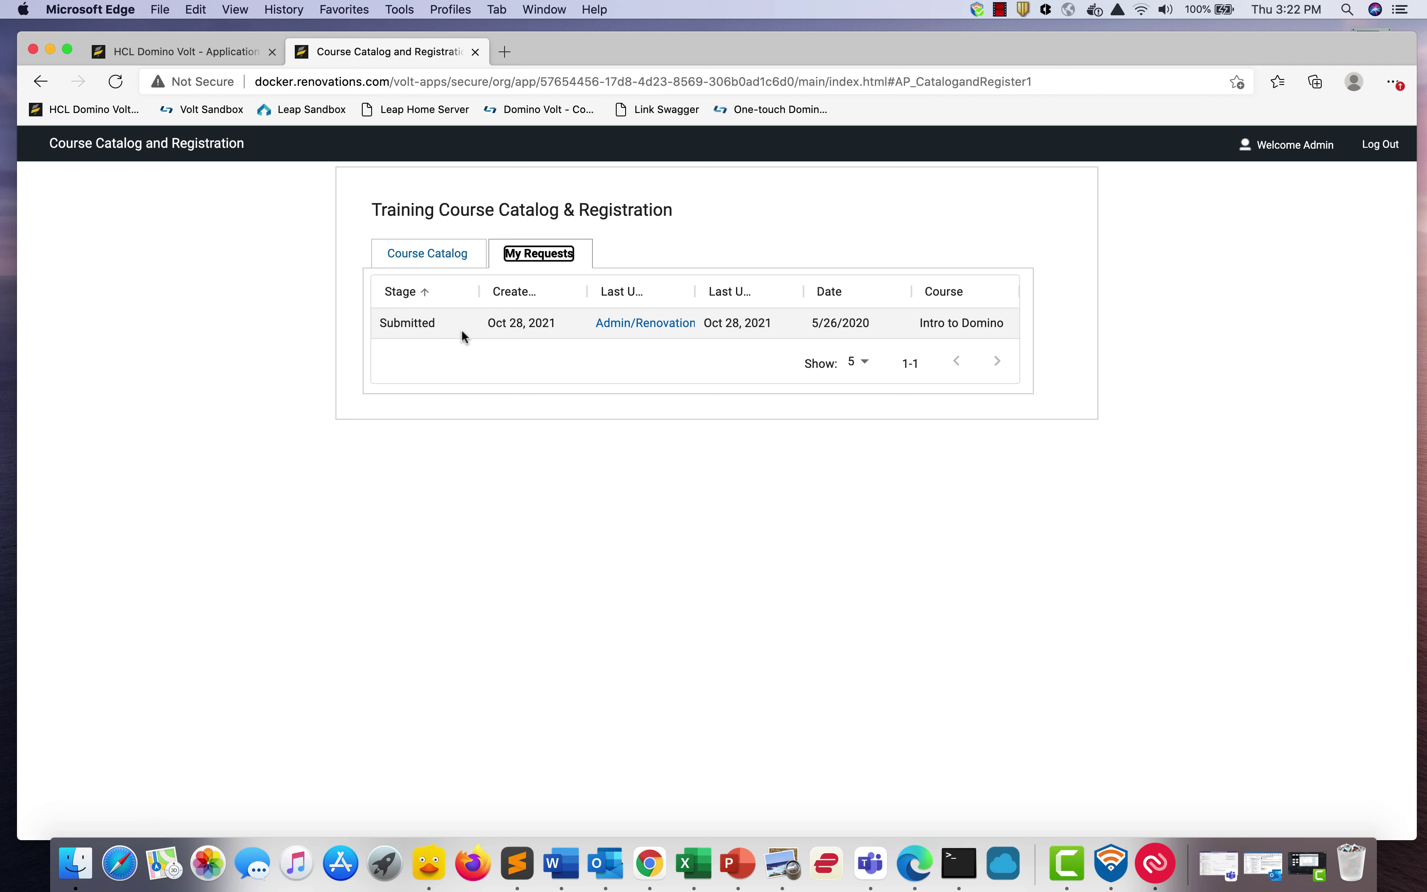
{"action": "left_click", "coordinate": [1001, 9]}
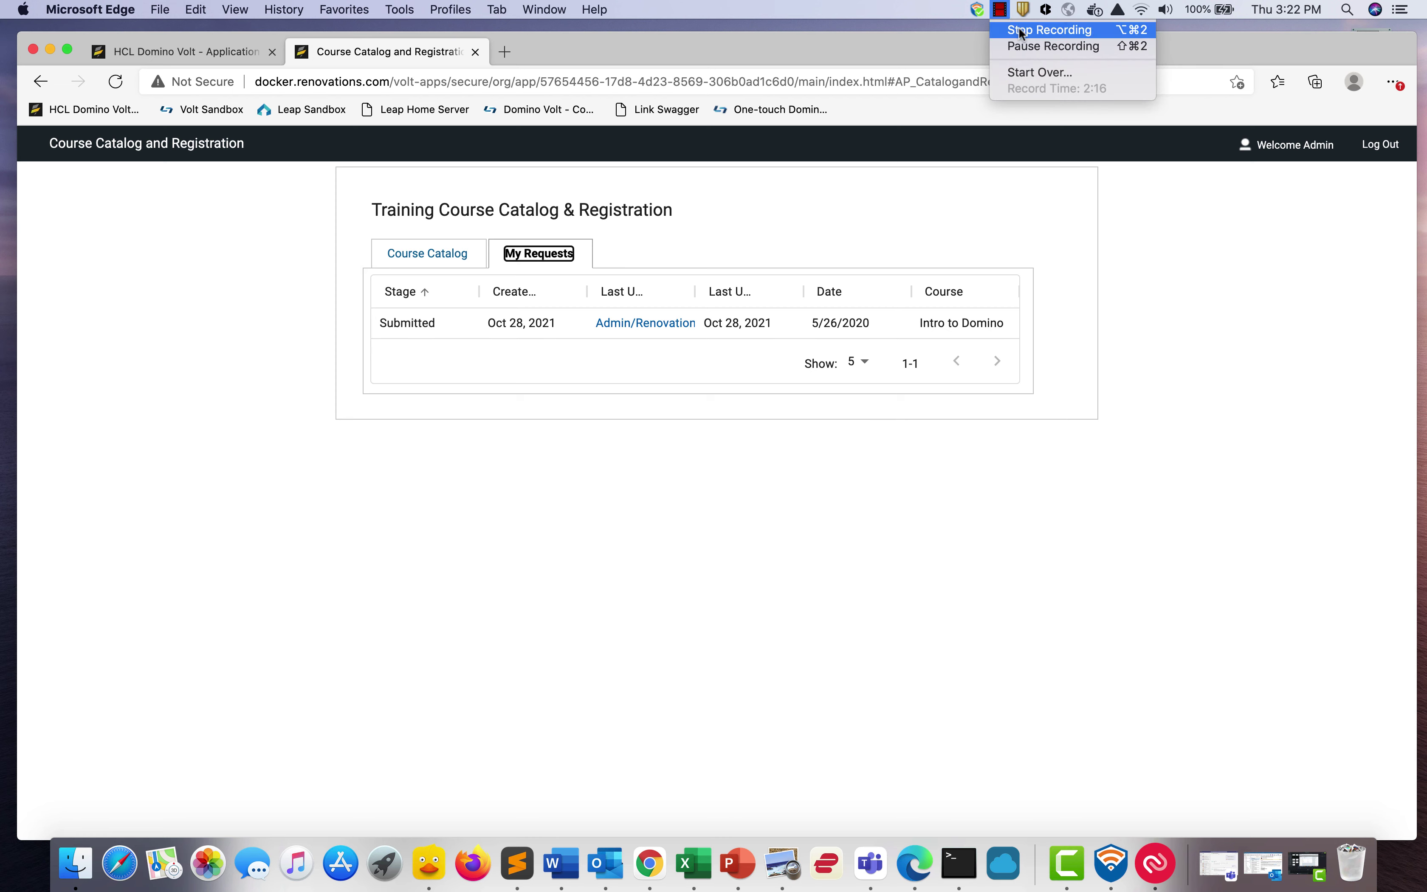